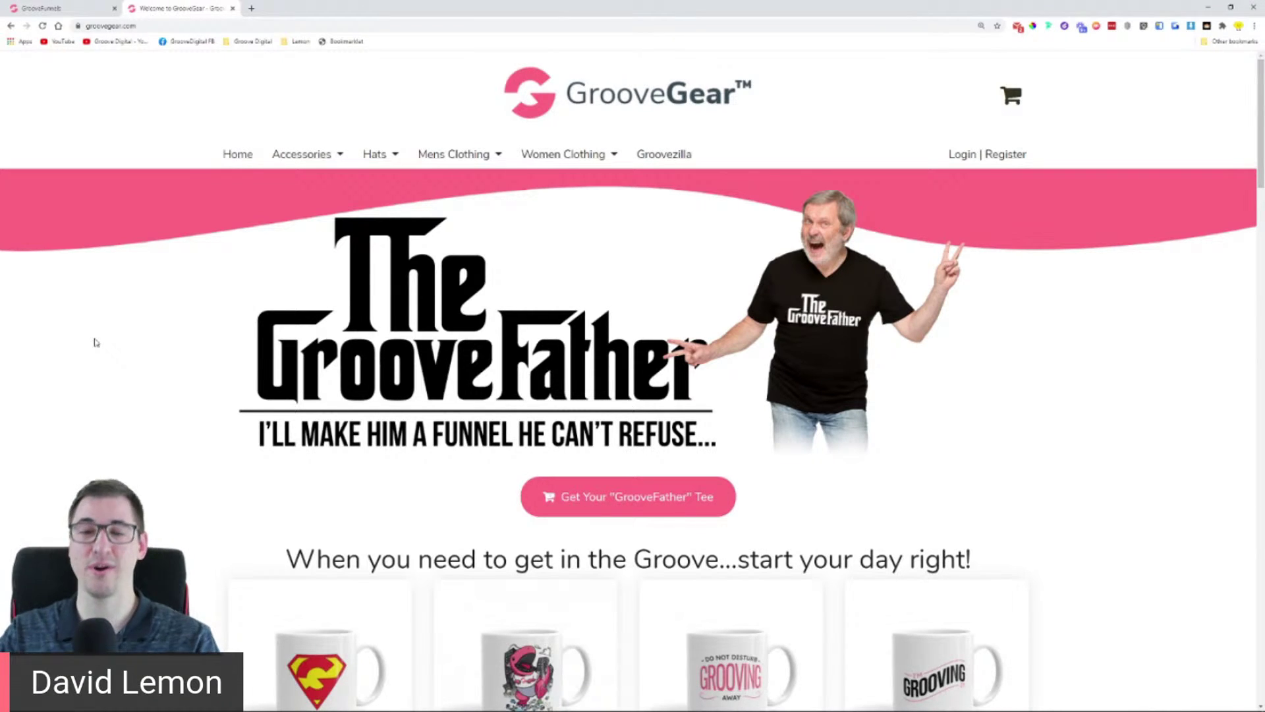
Step: Open the GrooveMan new Mug from the home page's mug section and select the 15oz size
scroll(200, 324, "down", 4)
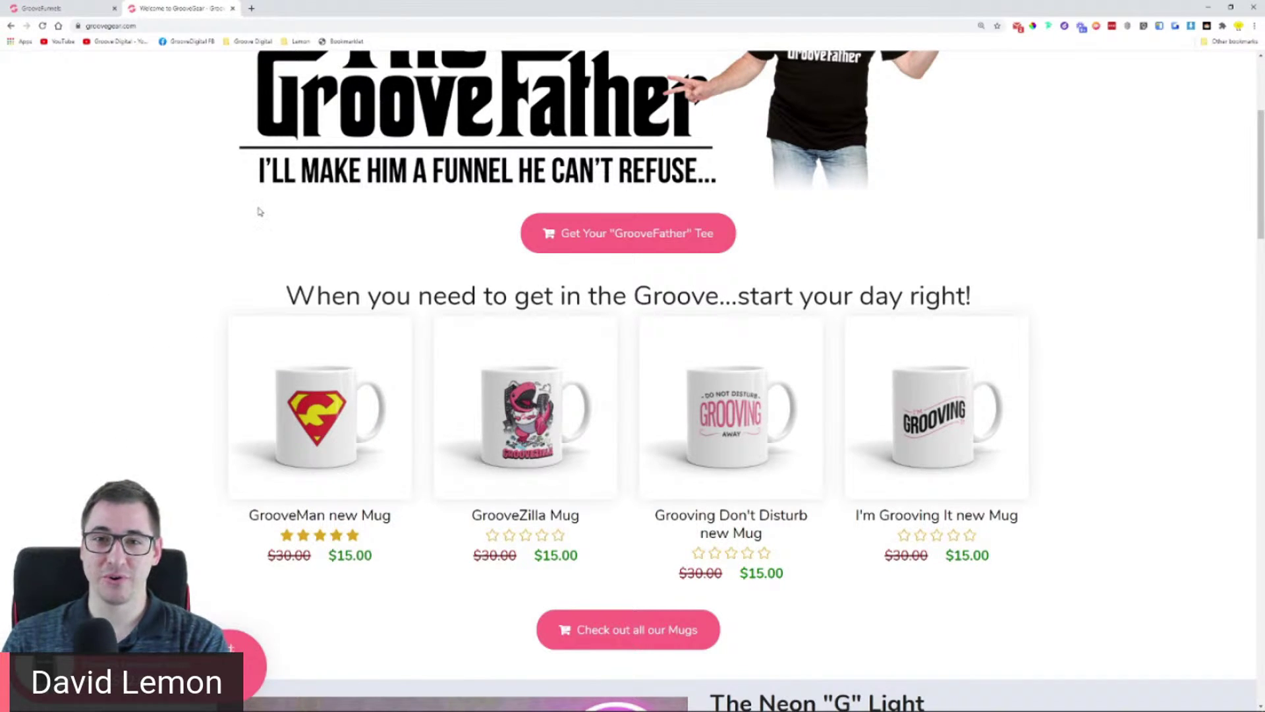
scroll(237, 232, "up", 1)
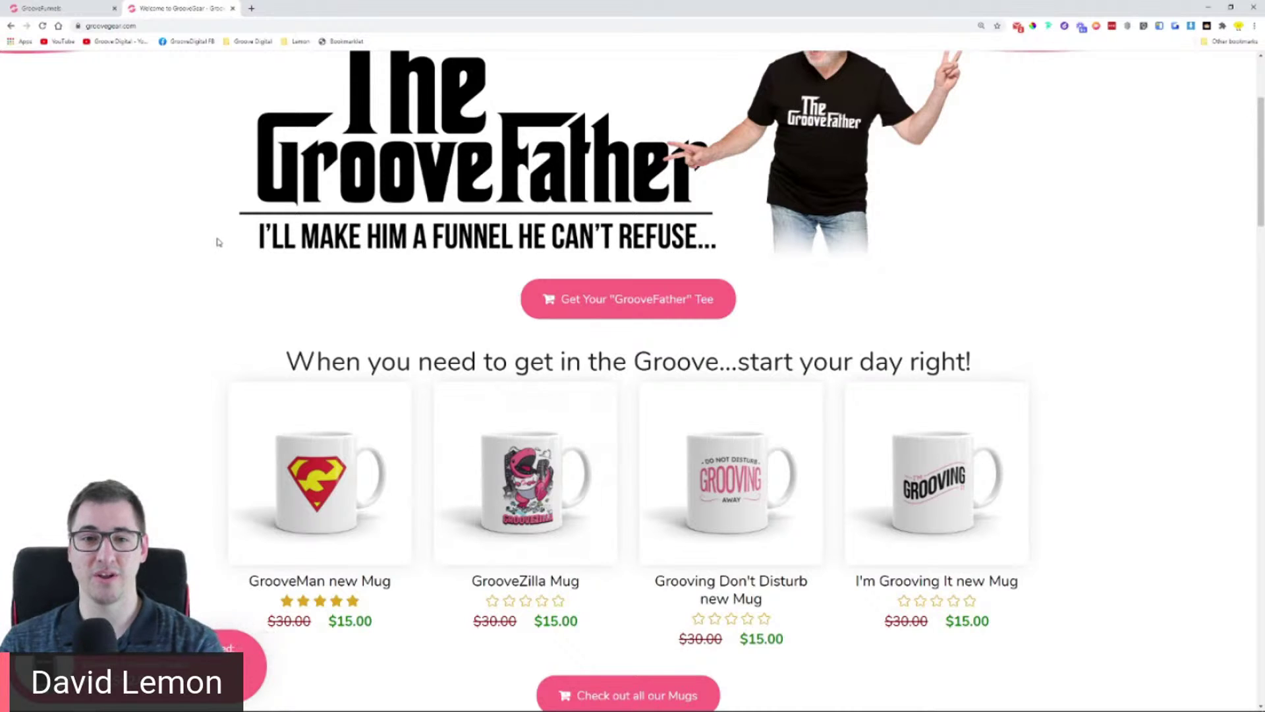
scroll(186, 220, "down", 1)
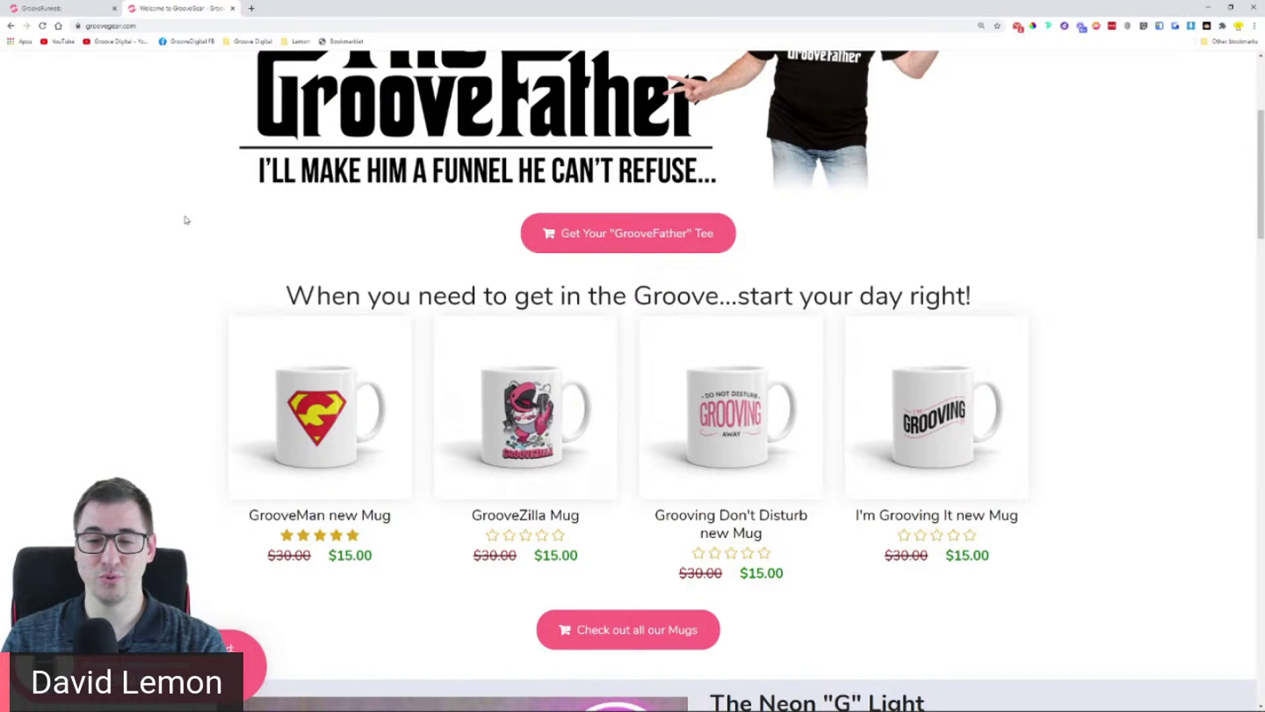
scroll(186, 220, "down", 1)
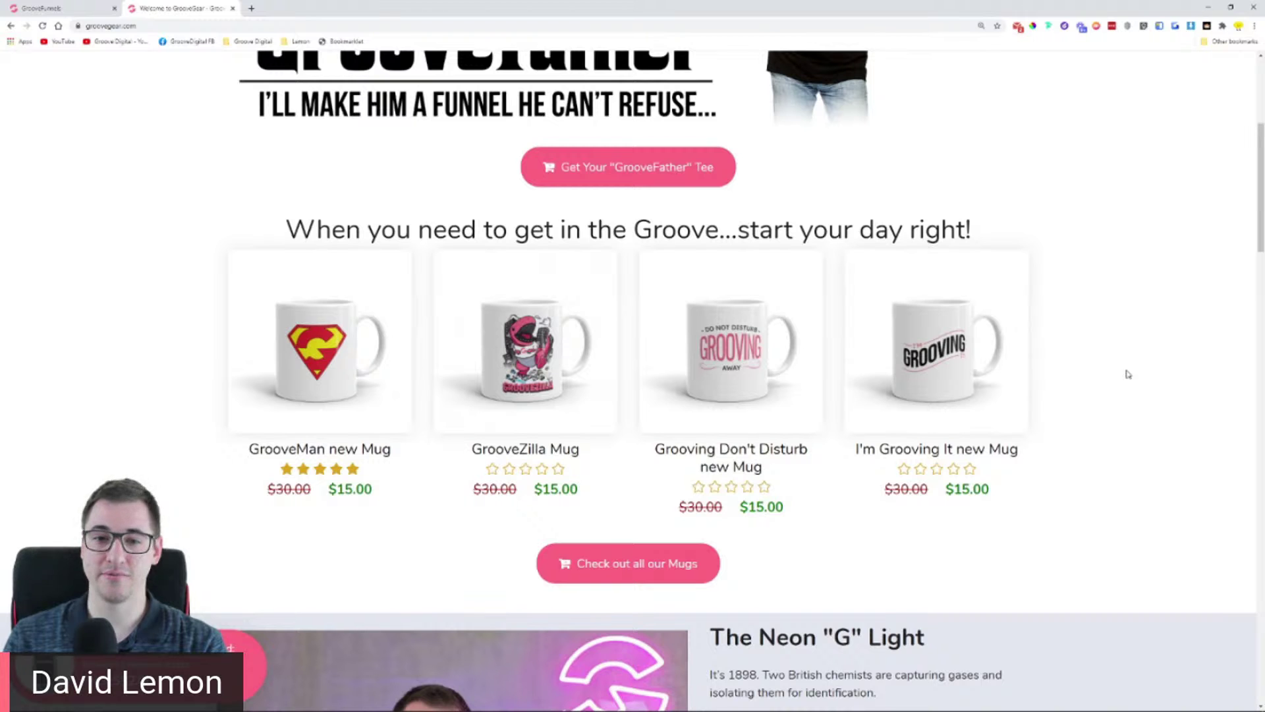
left_click(225, 321)
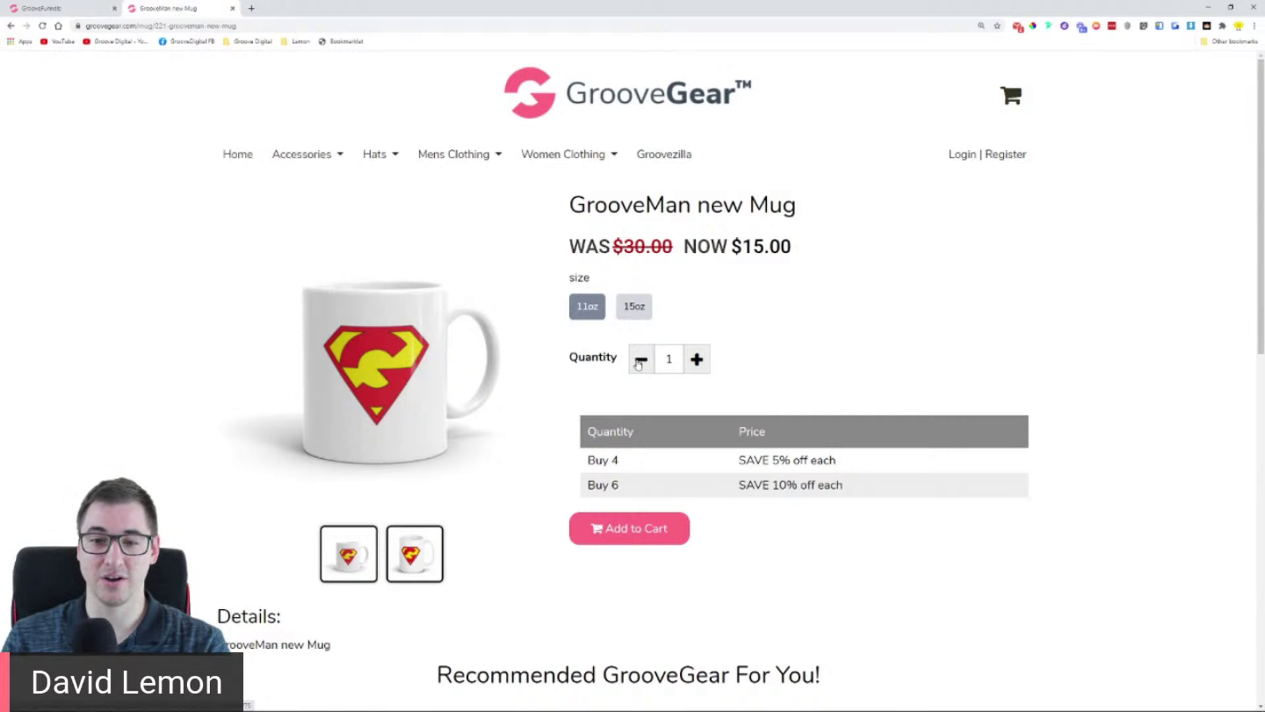
left_click(648, 308)
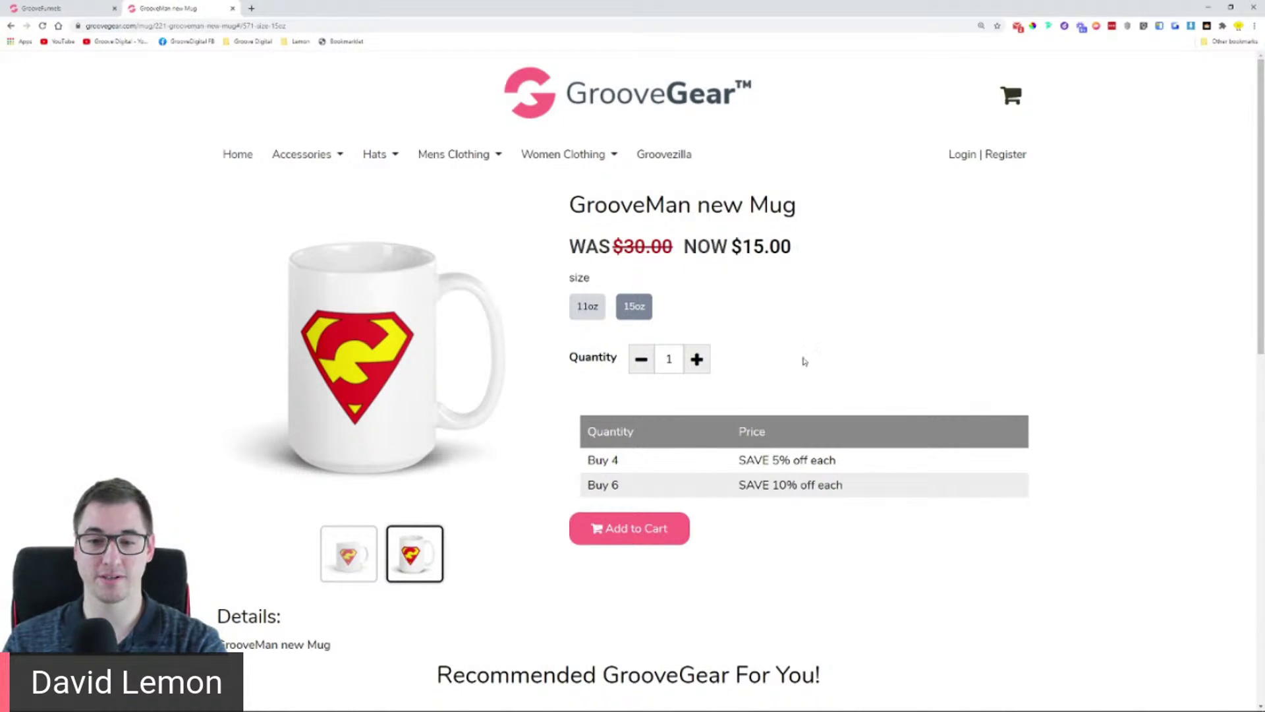
Step: Look over the mug's quantity discounts and recommended products, and decline the spin-the-wheel discount offer
scroll(829, 310, "down", 2)
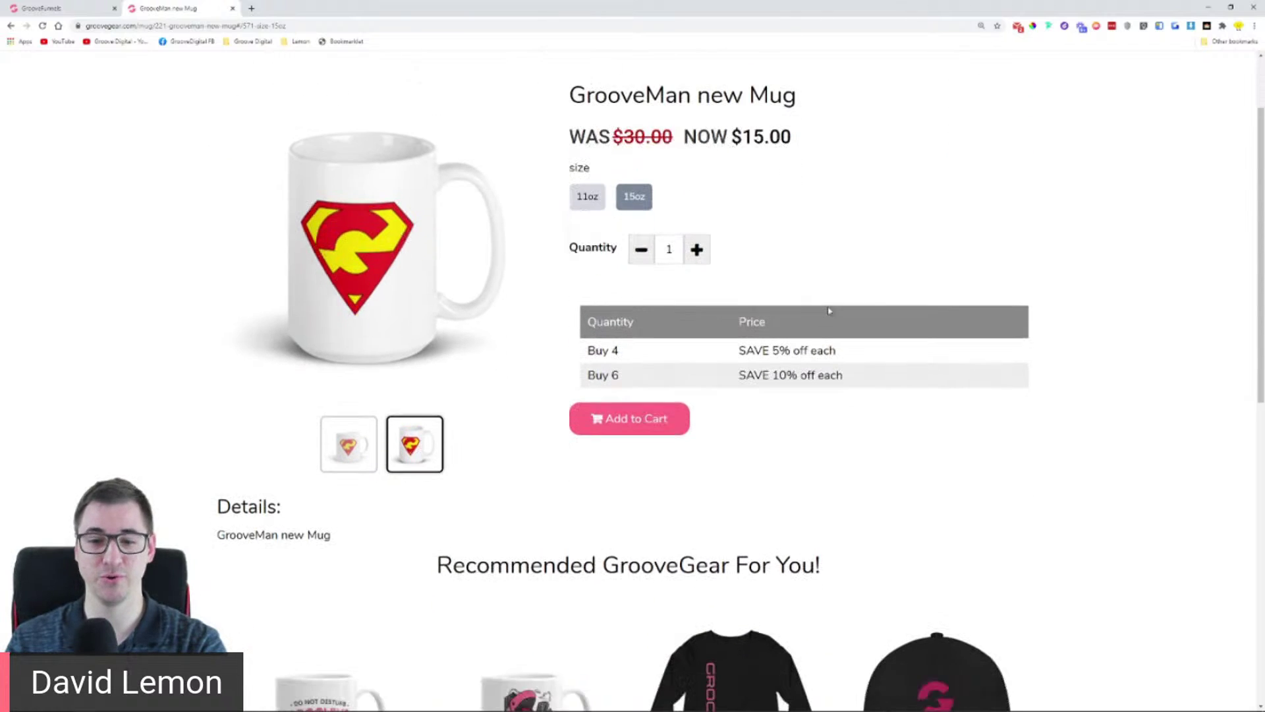
scroll(876, 235, "down", 2)
scroll(922, 233, "down", 2)
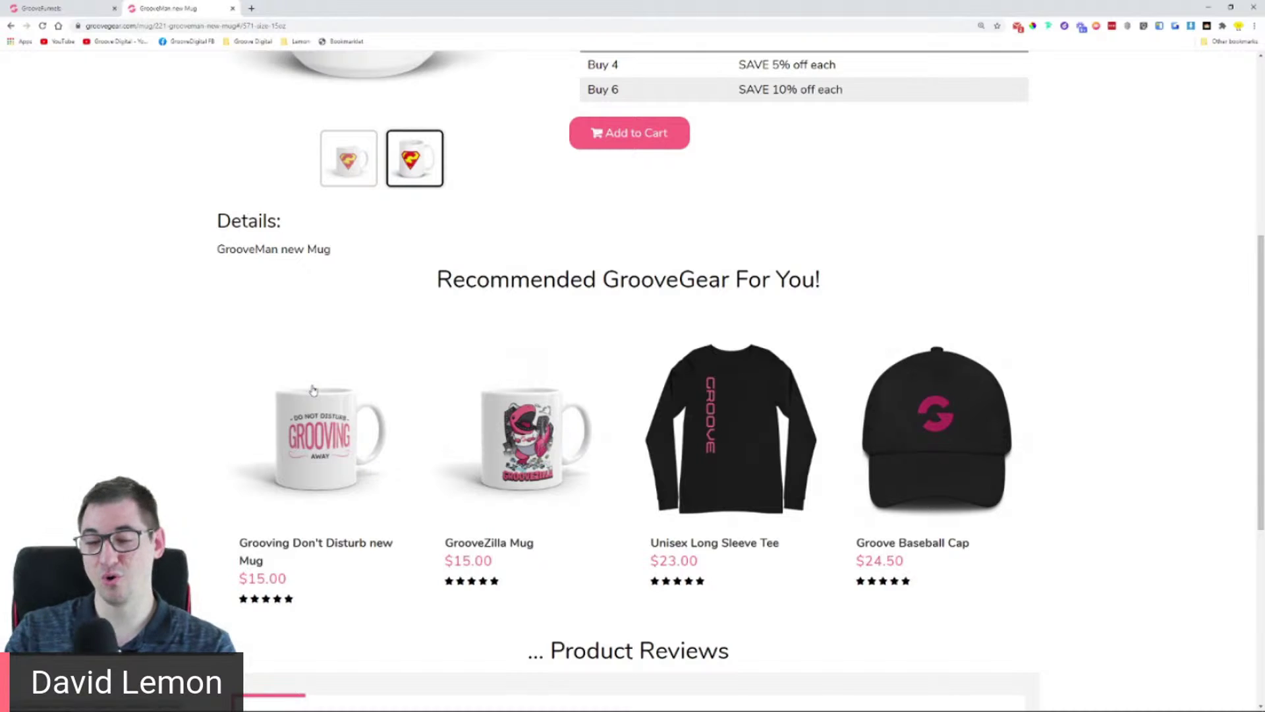
scroll(342, 363, "down", 2)
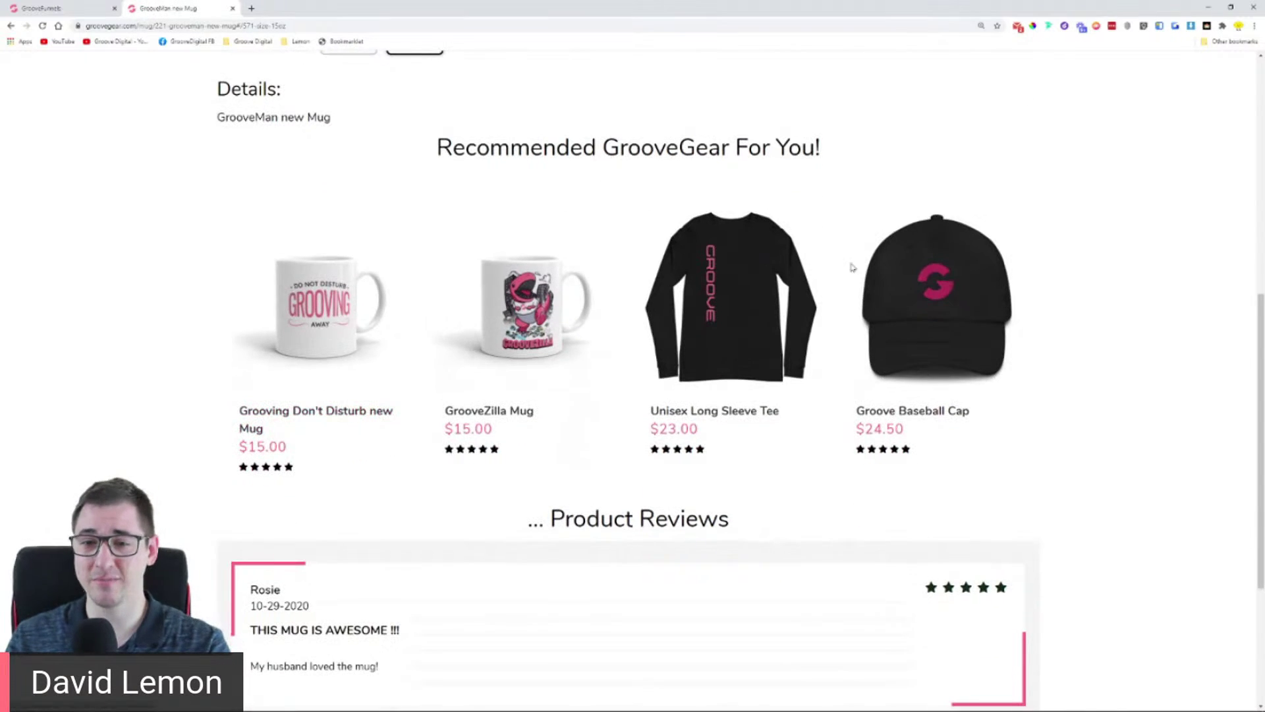
scroll(189, 338, "up", 6)
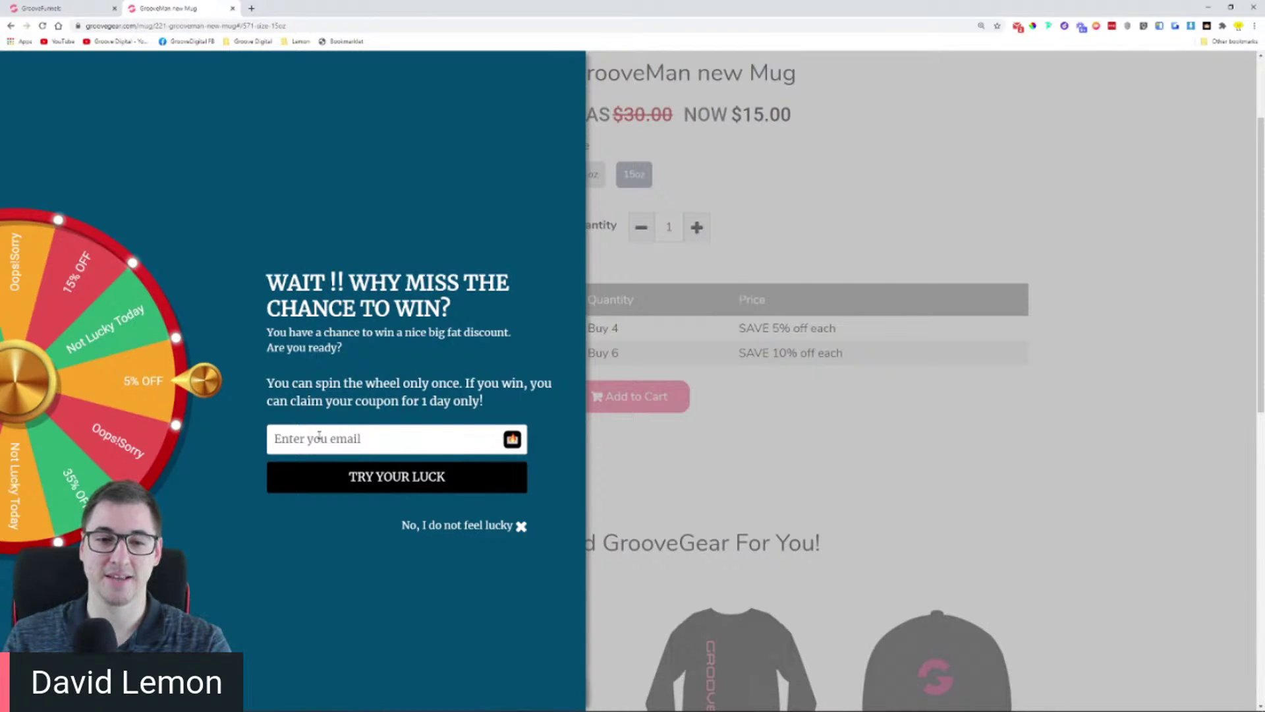
left_click(520, 528)
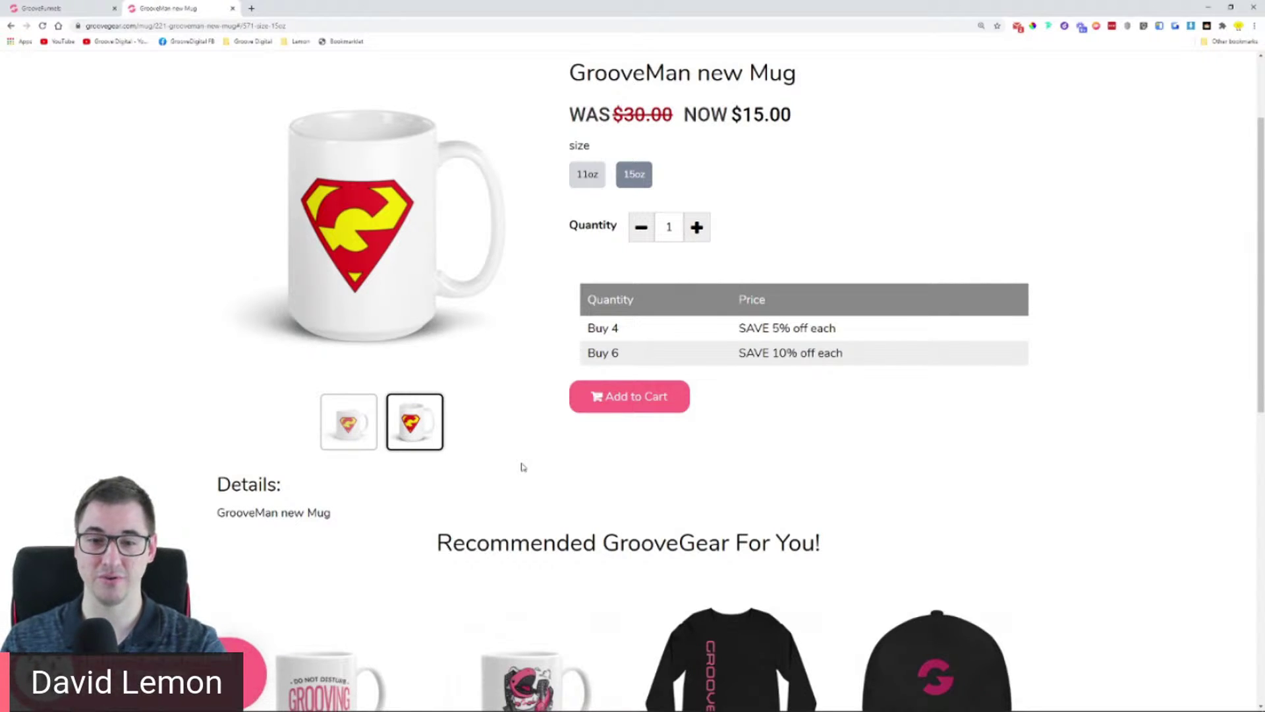
Step: Examine the mug page's recommended gear, product reviews and footer with links and accepted payment cards
scroll(507, 422, "down", 3)
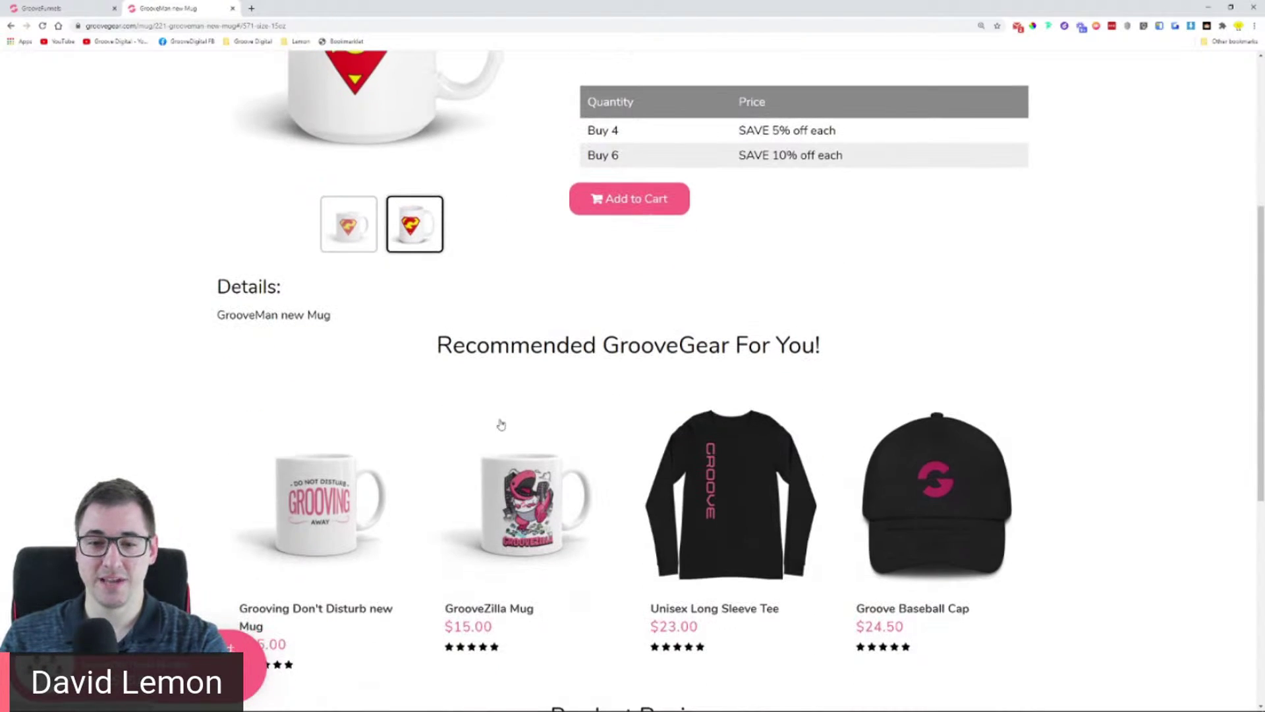
scroll(471, 363, "down", 2)
scroll(468, 332, "down", 2)
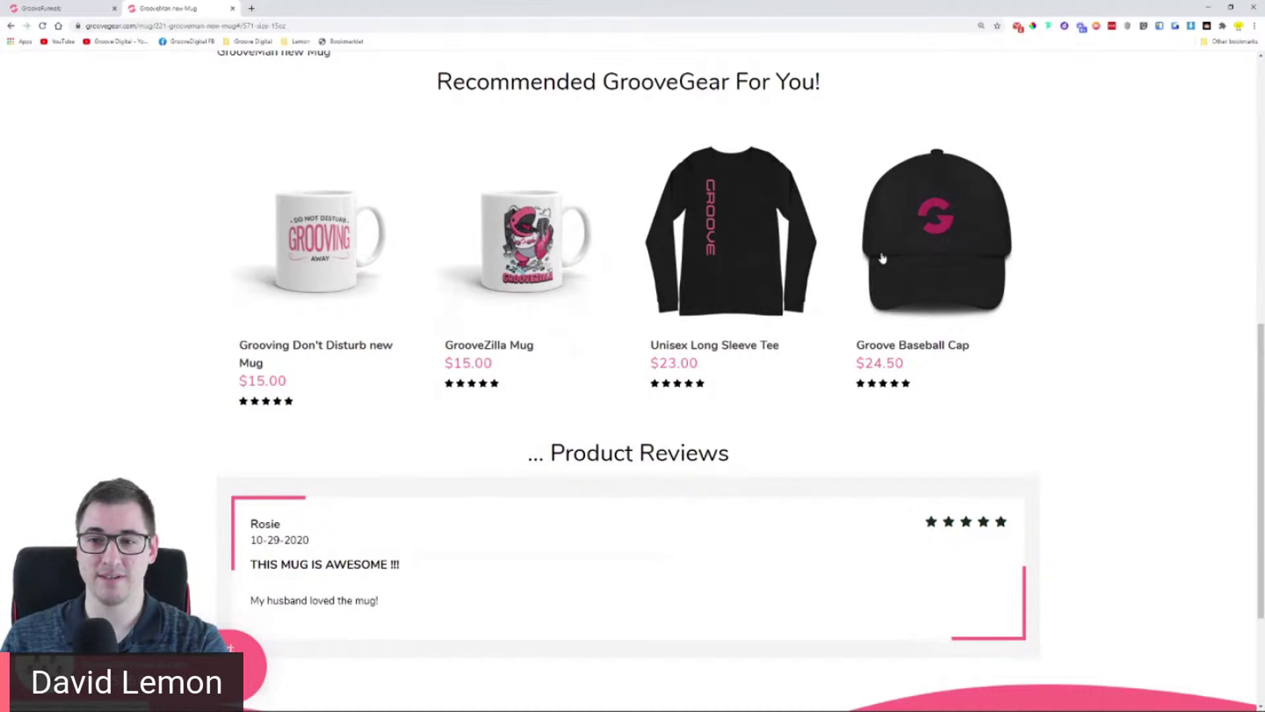
scroll(911, 219, "down", 2)
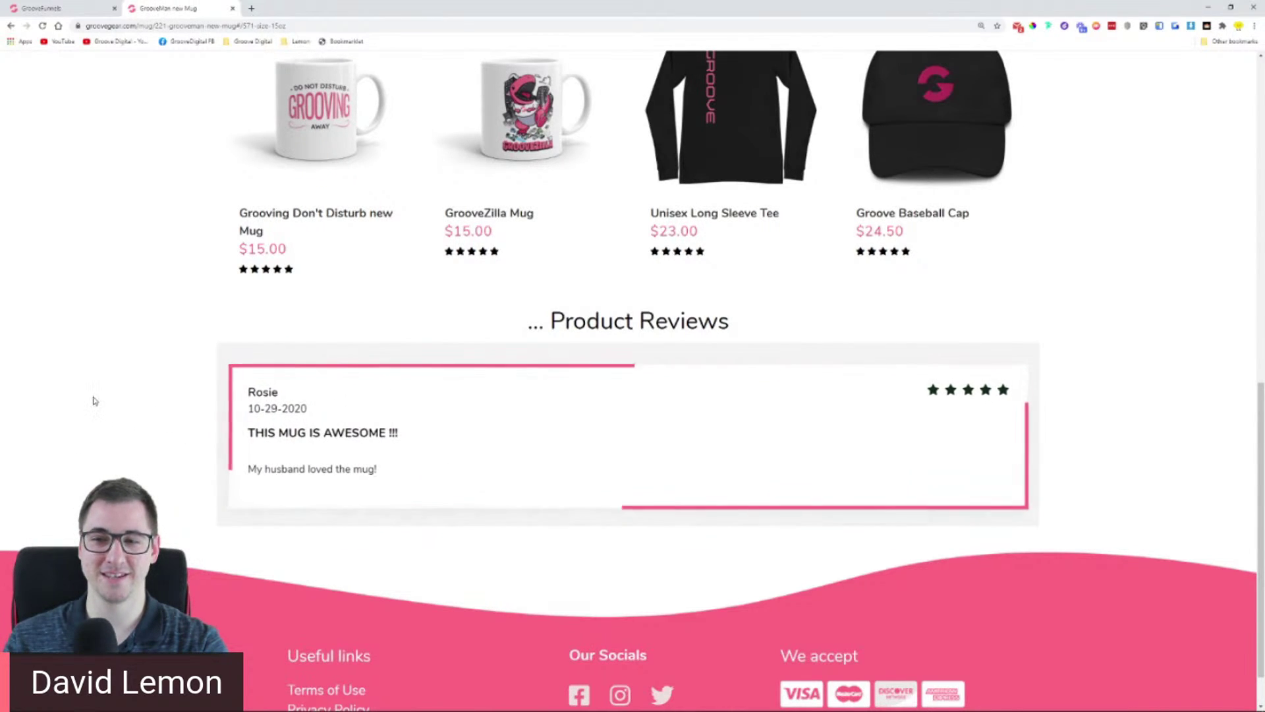
scroll(95, 399, "down", 1)
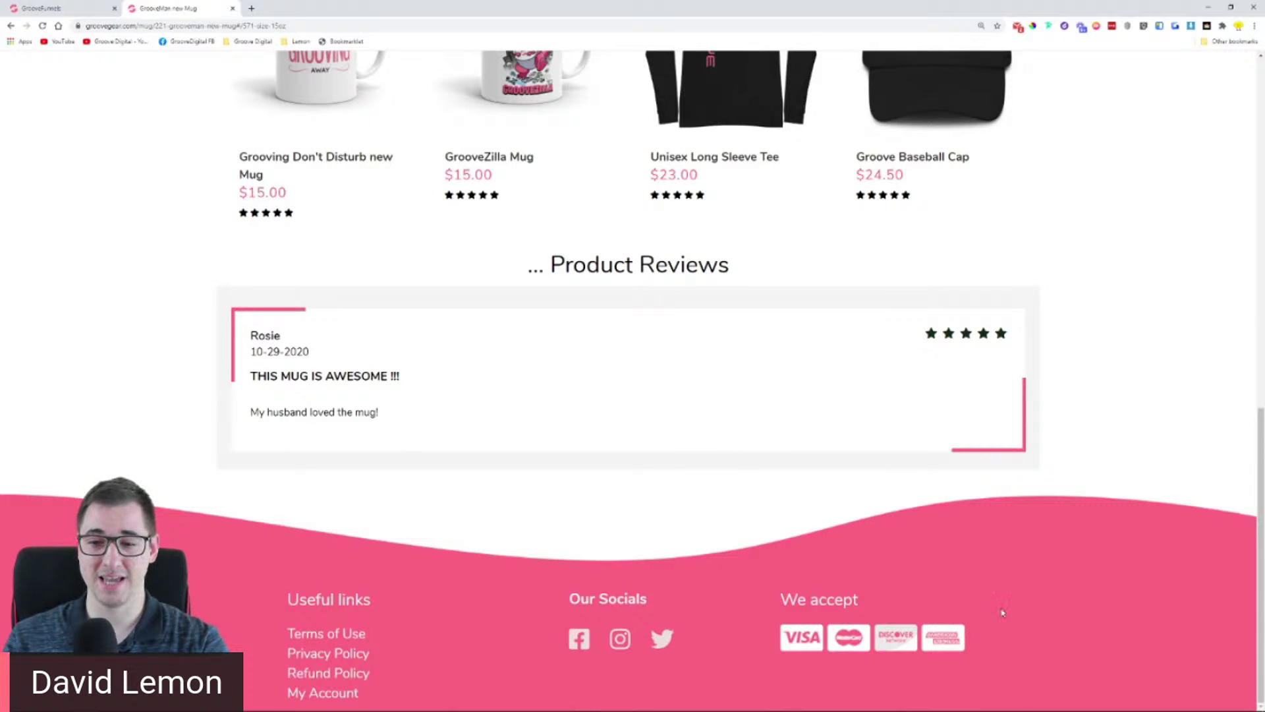
Step: Add one 15oz GrooveMan new Mug to the cart and proceed to checkout
scroll(1114, 560, "up", 7)
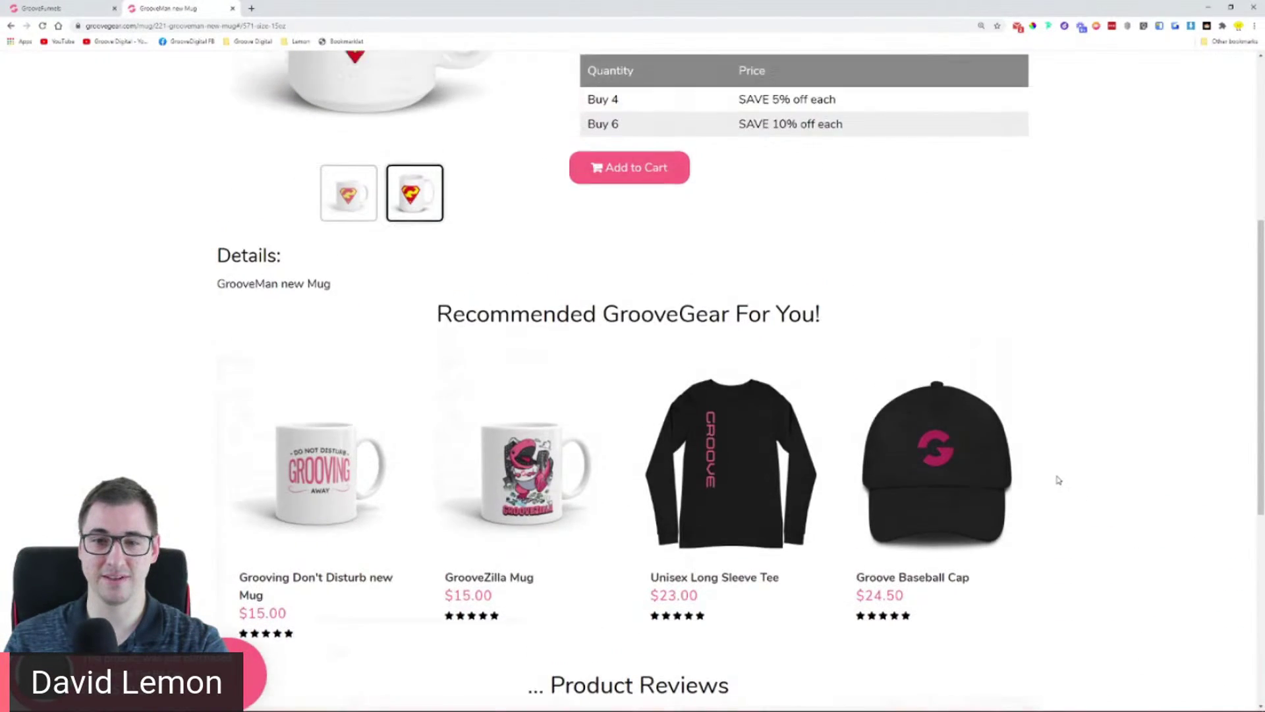
scroll(1062, 482, "up", 6)
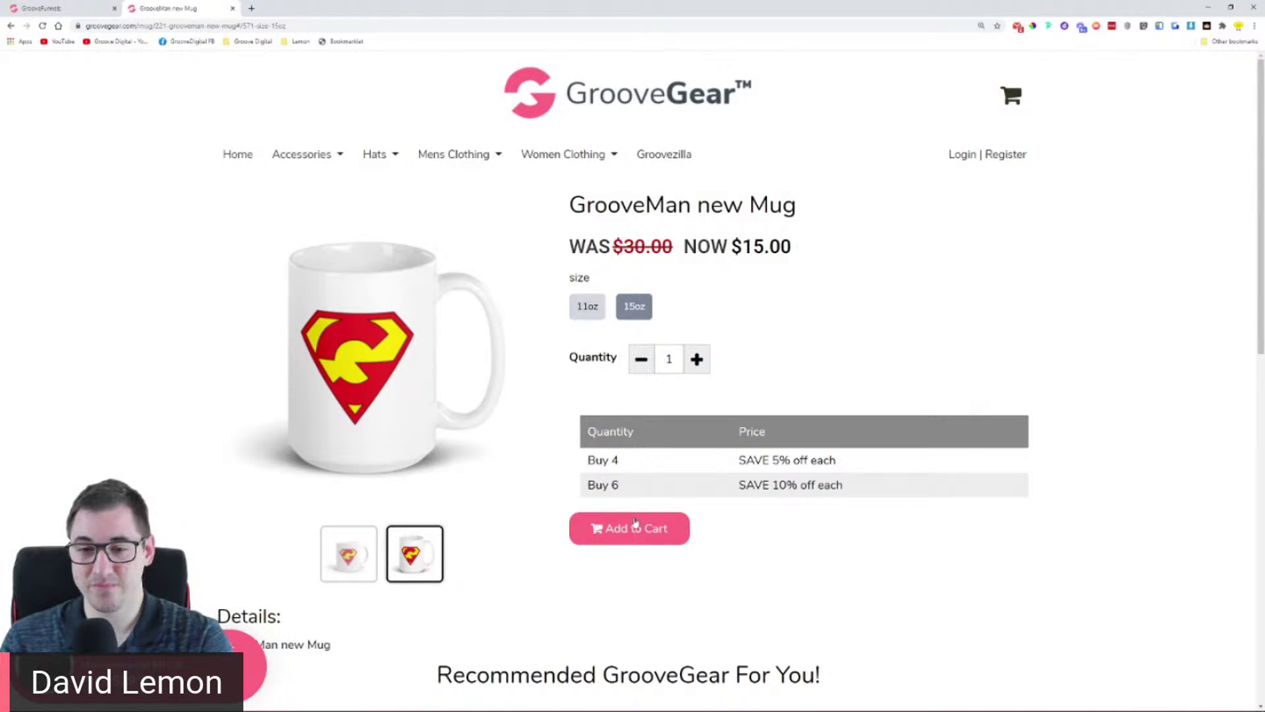
left_click(640, 536)
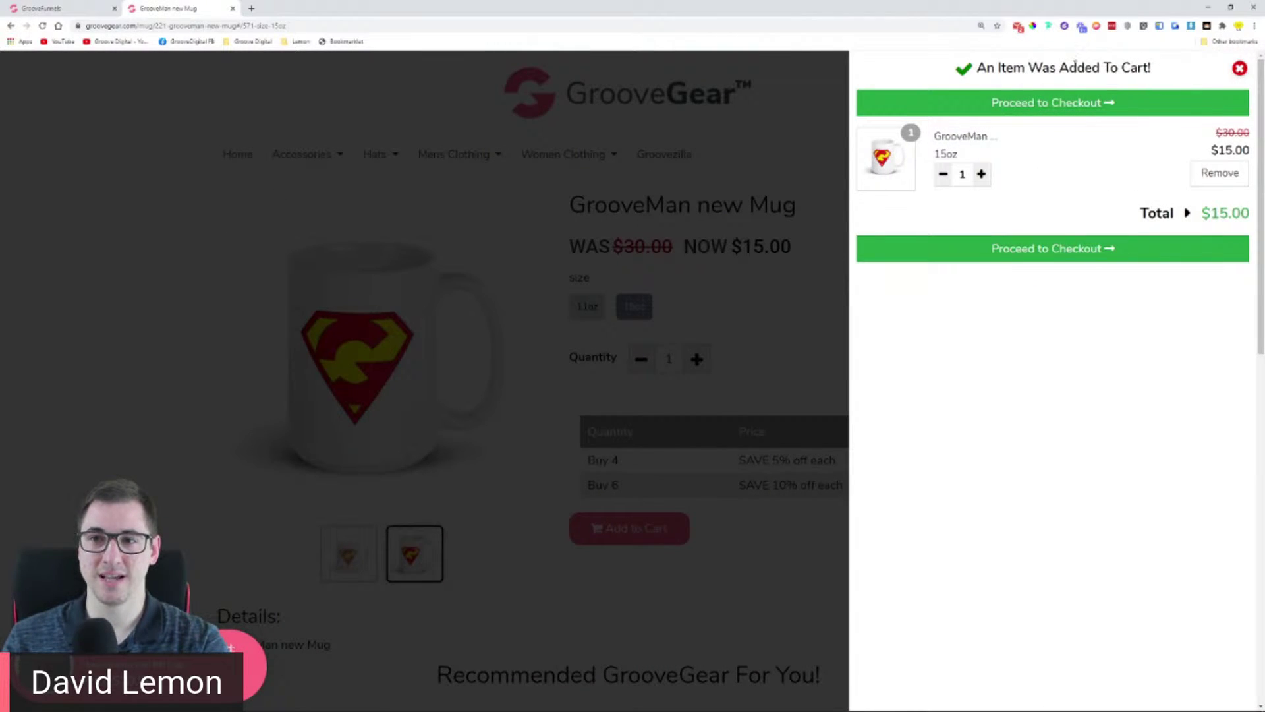
left_click(1045, 257)
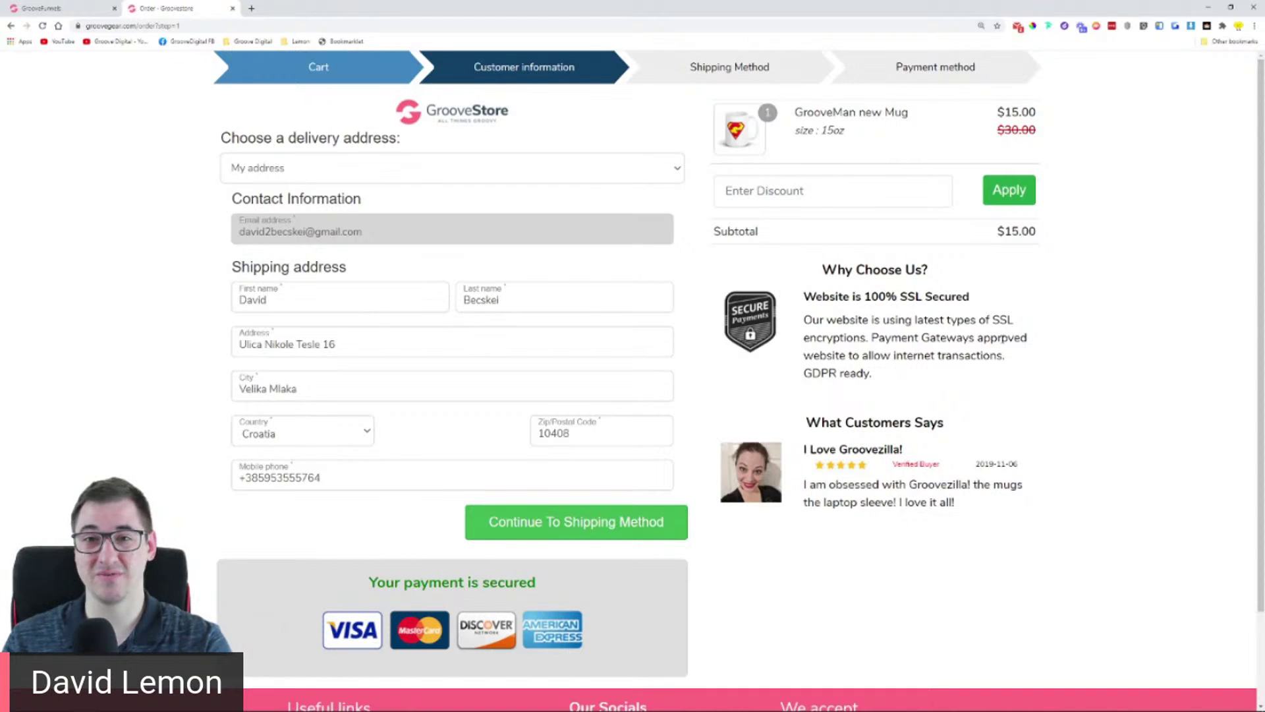
Step: Review the checkout's customer information page, then return to the store's home page
scroll(1081, 339, "down", 3)
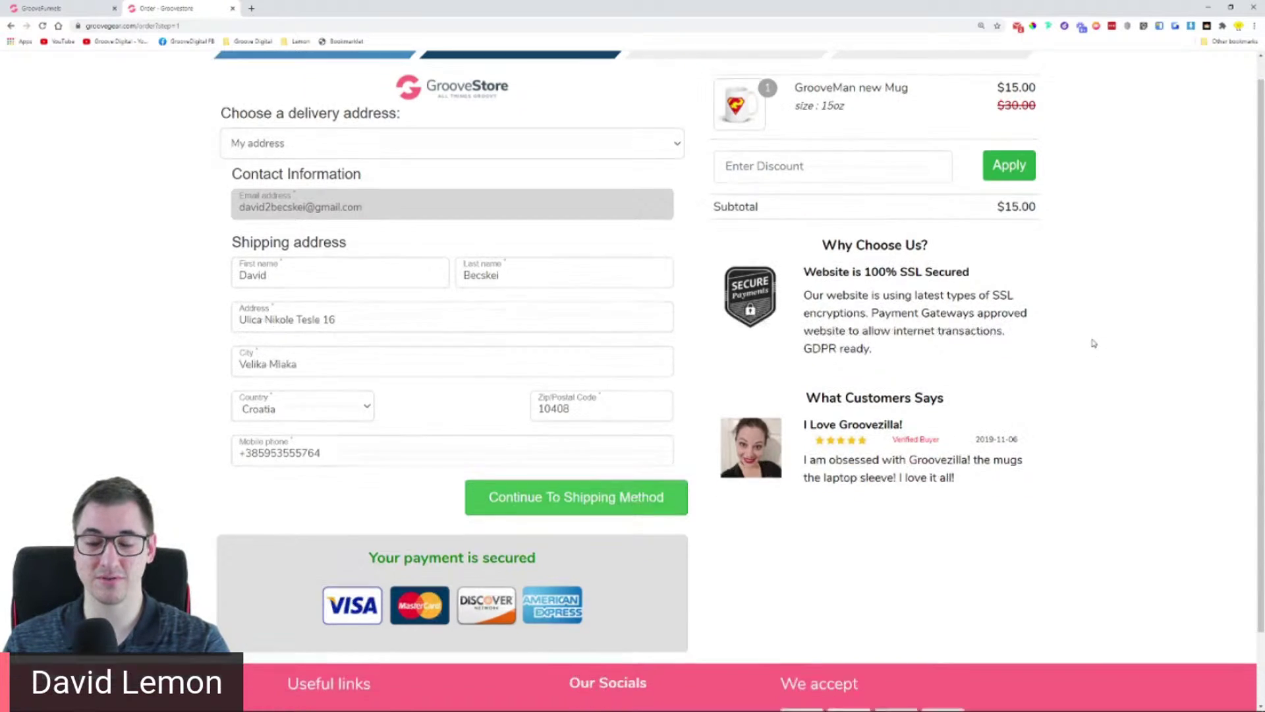
scroll(1091, 342, "up", 3)
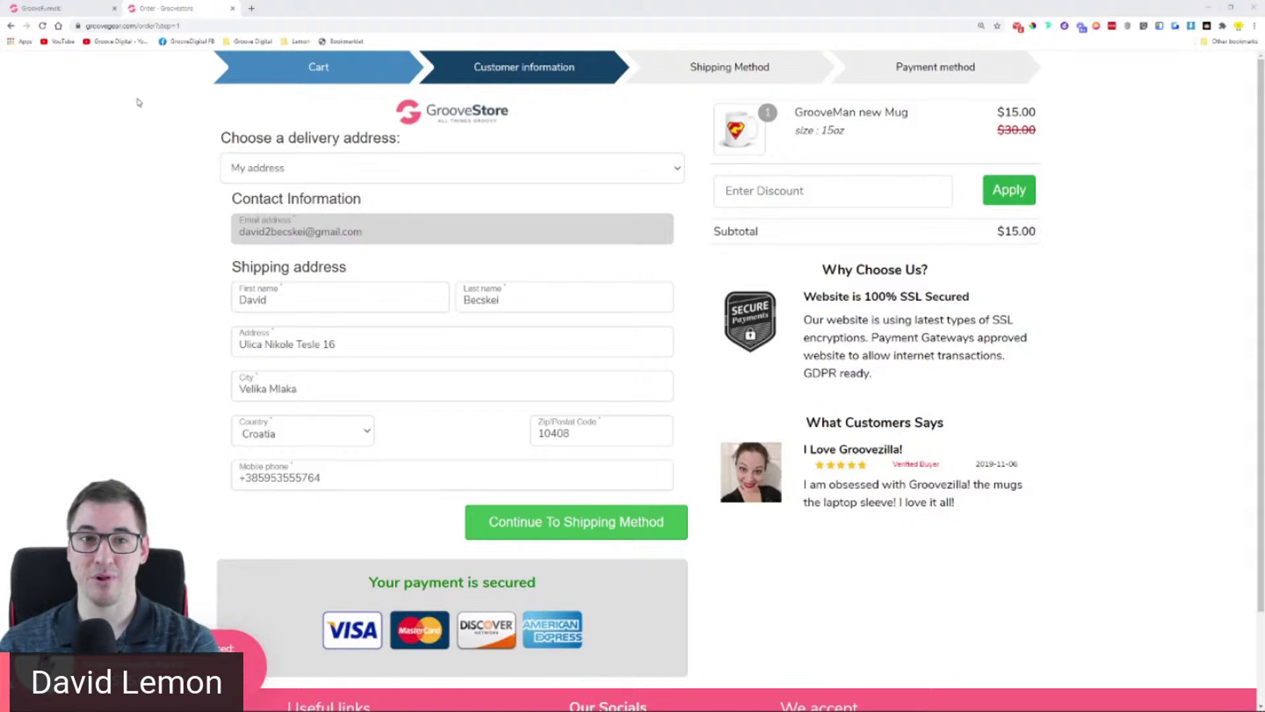
left_click(10, 26)
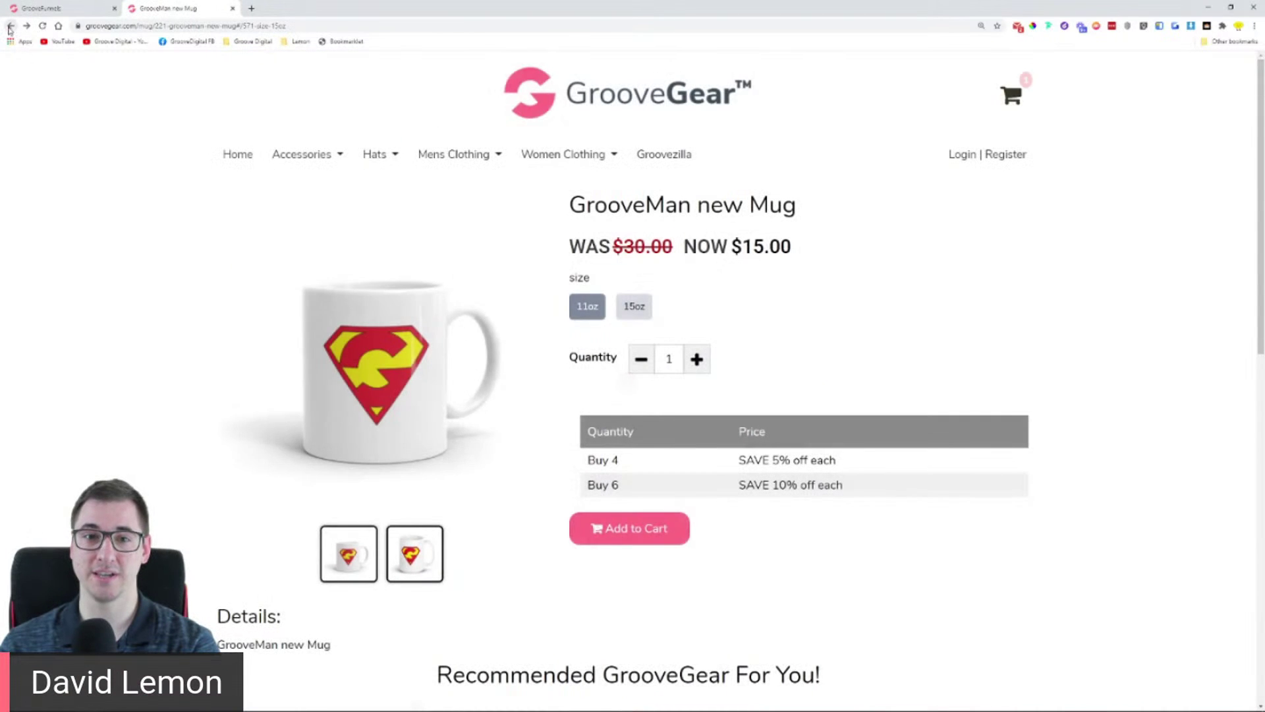
left_click(11, 26)
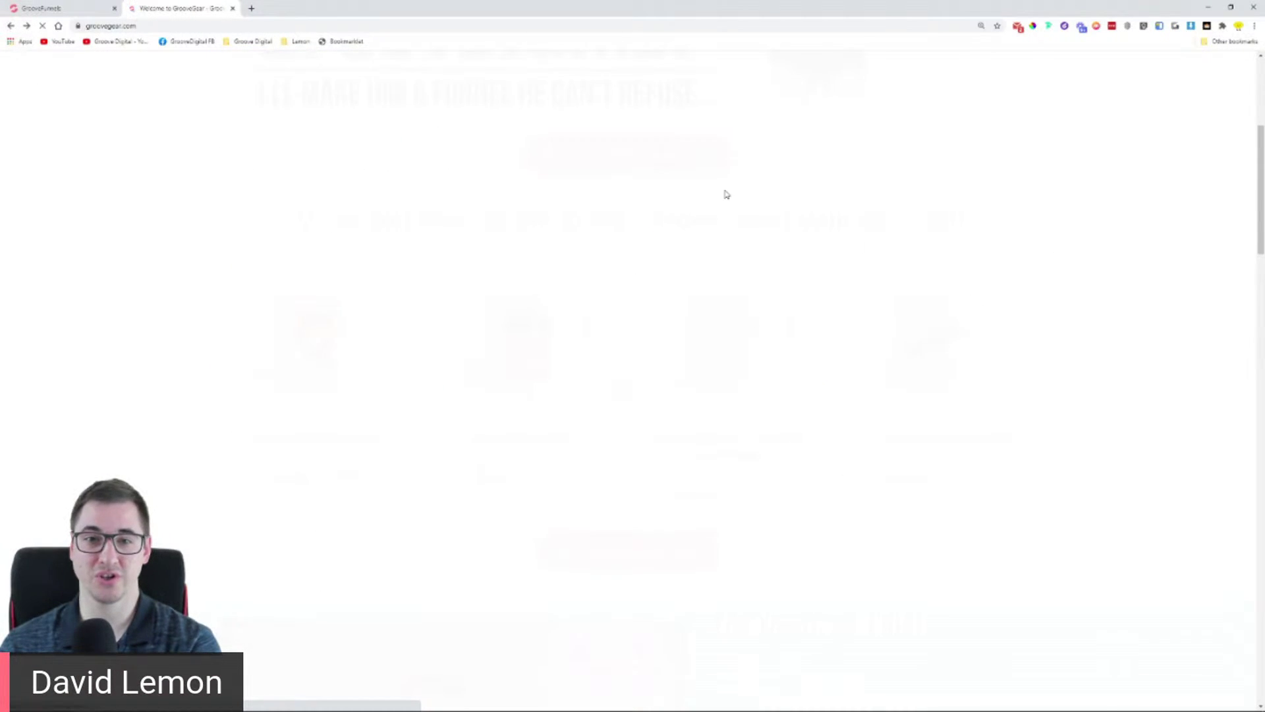
Step: Examine the home page from the mugs and Neon "G" Light through the apparel and accessories to the GrooveFunnels section
scroll(127, 396, "down", 2)
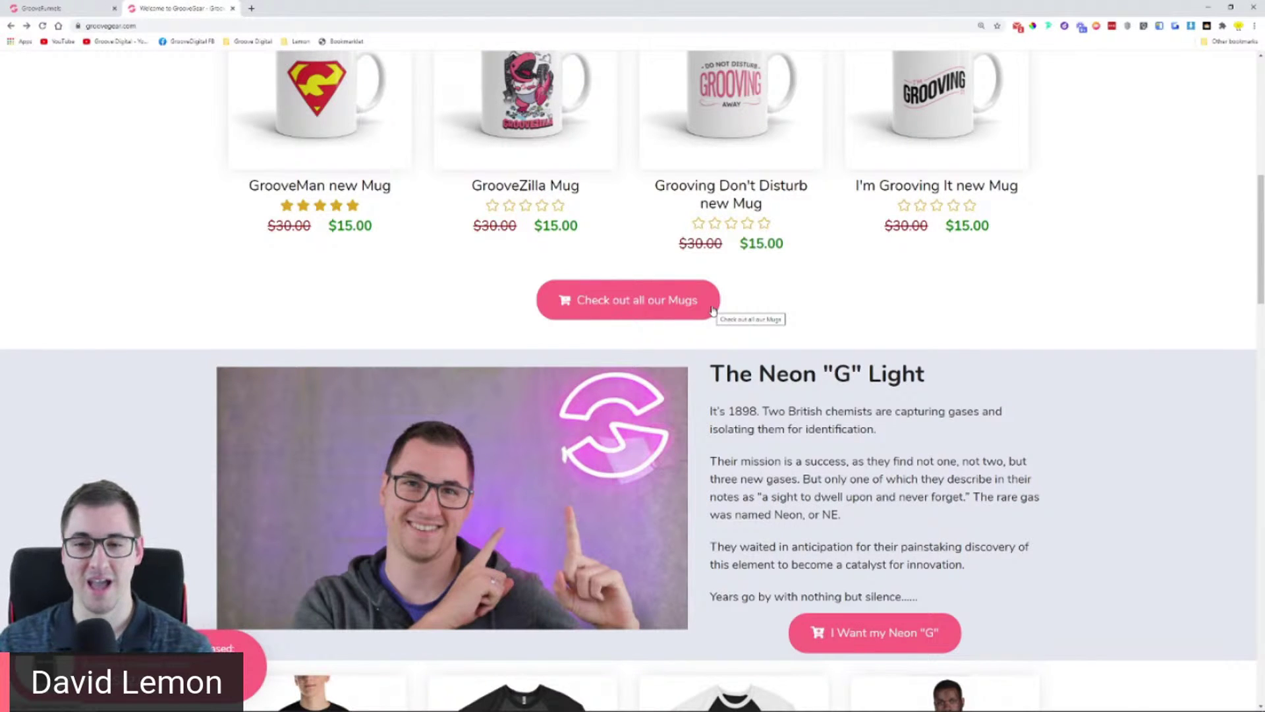
scroll(1127, 260, "down", 1)
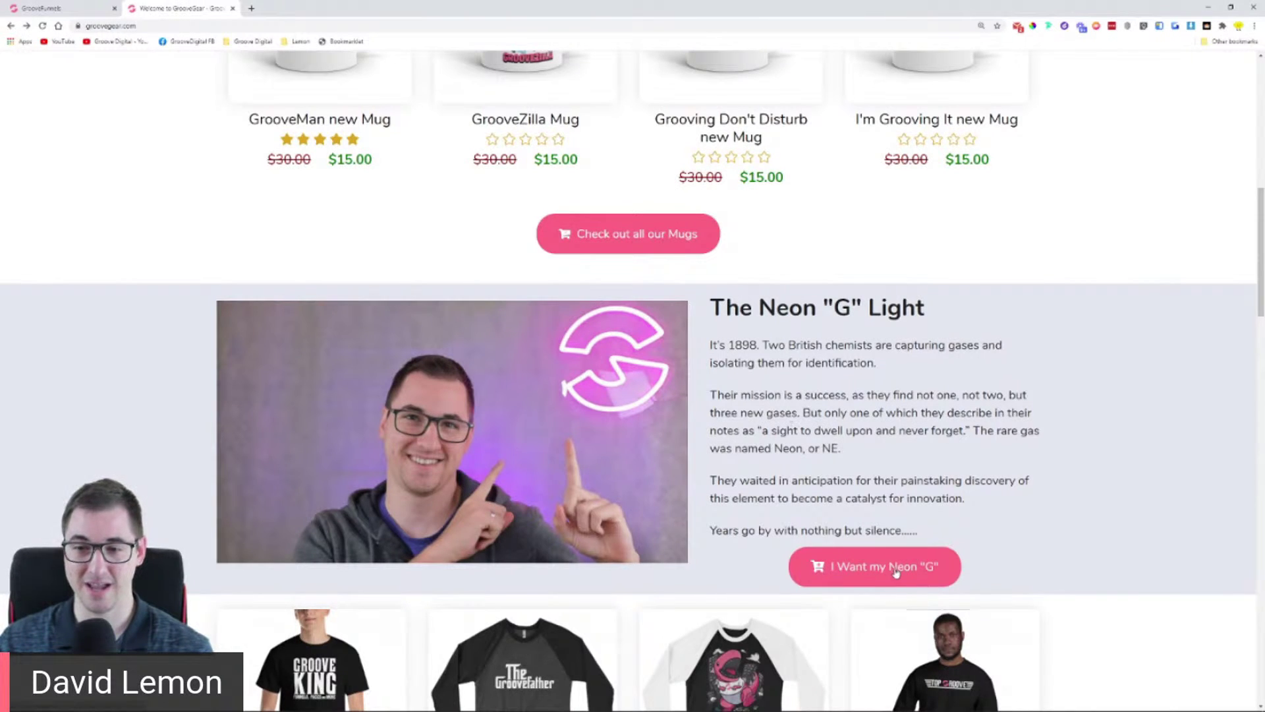
scroll(892, 565, "down", 7)
scroll(1088, 512, "down", 7)
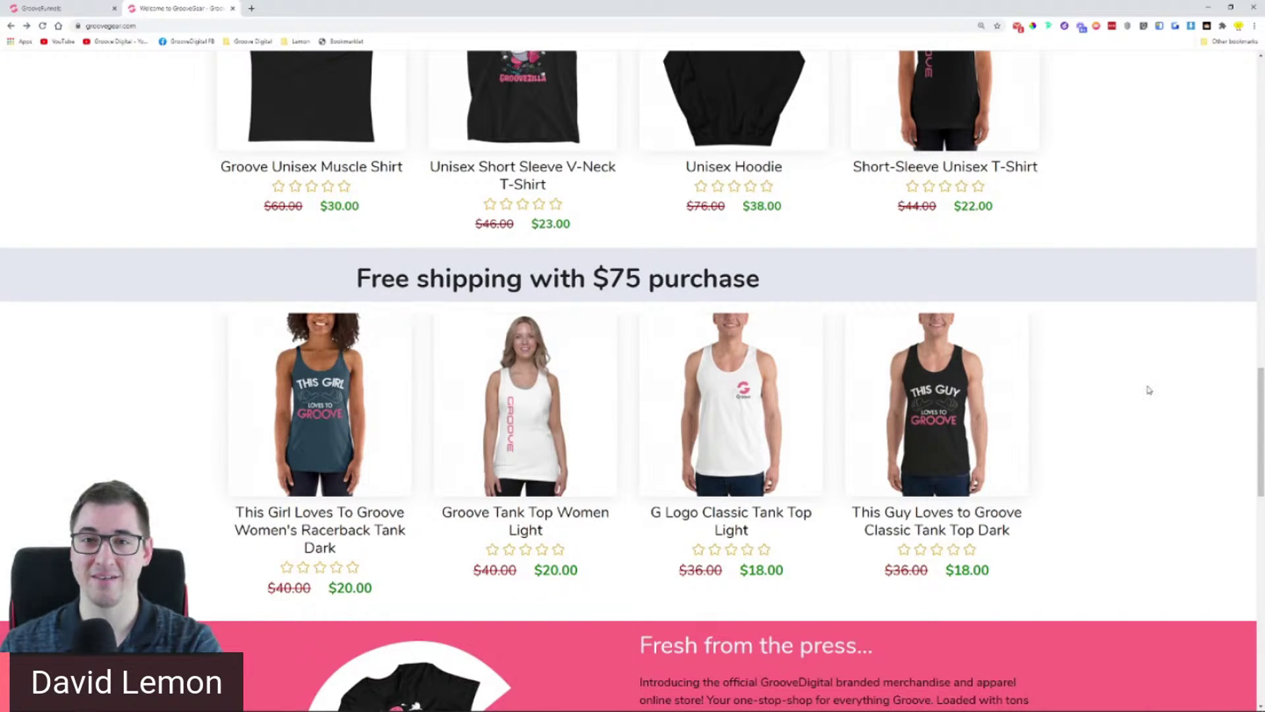
scroll(1153, 384, "down", 2)
scroll(1153, 384, "down", 5)
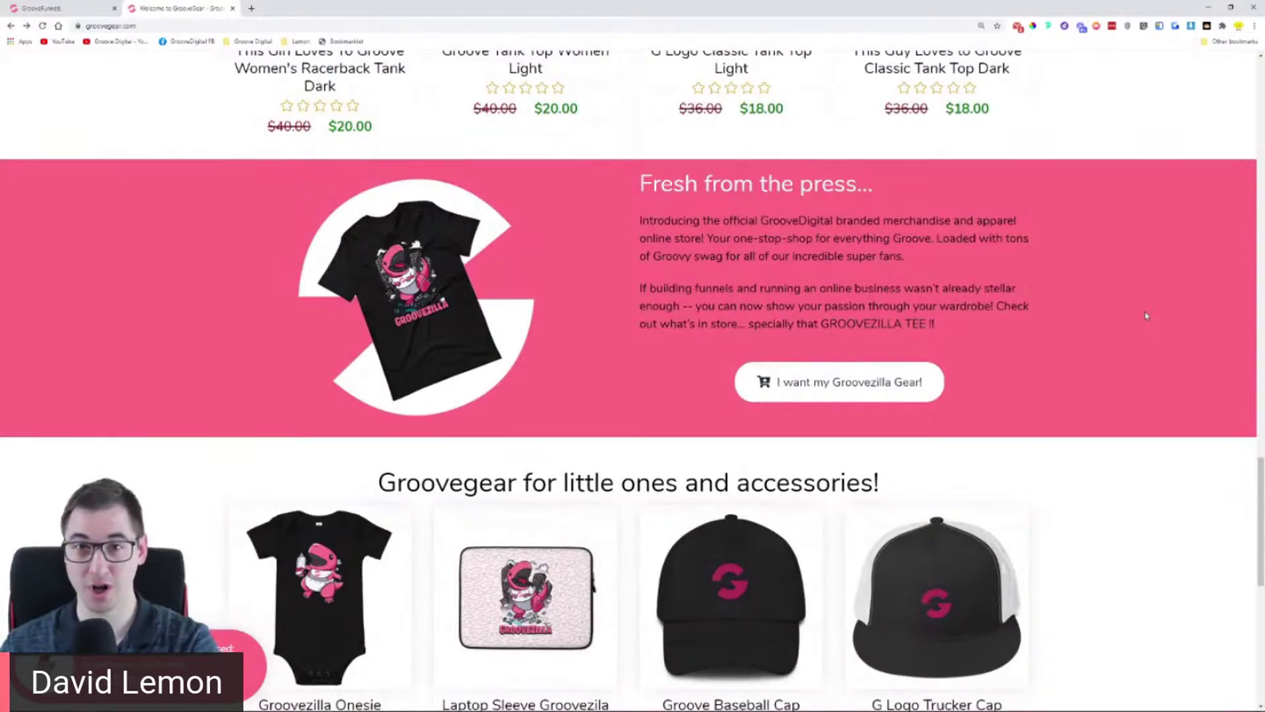
scroll(1146, 316, "down", 4)
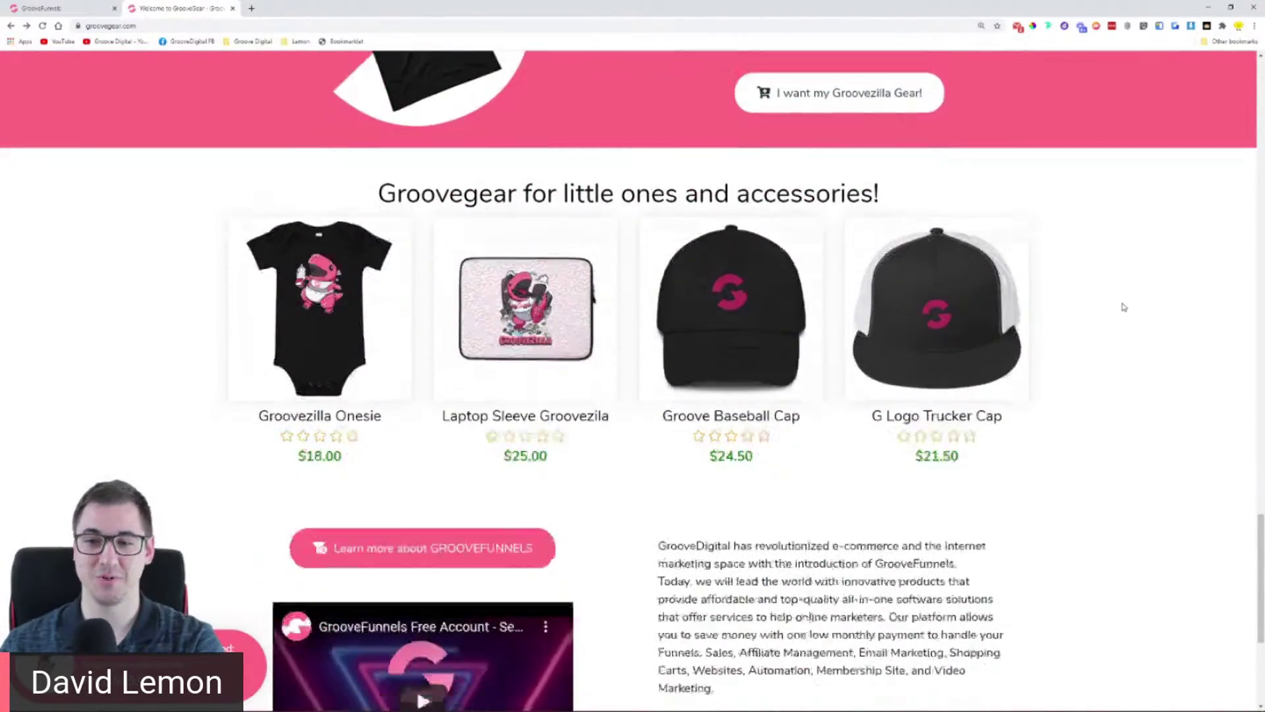
scroll(1123, 307, "down", 5)
scroll(1124, 307, "up", 1)
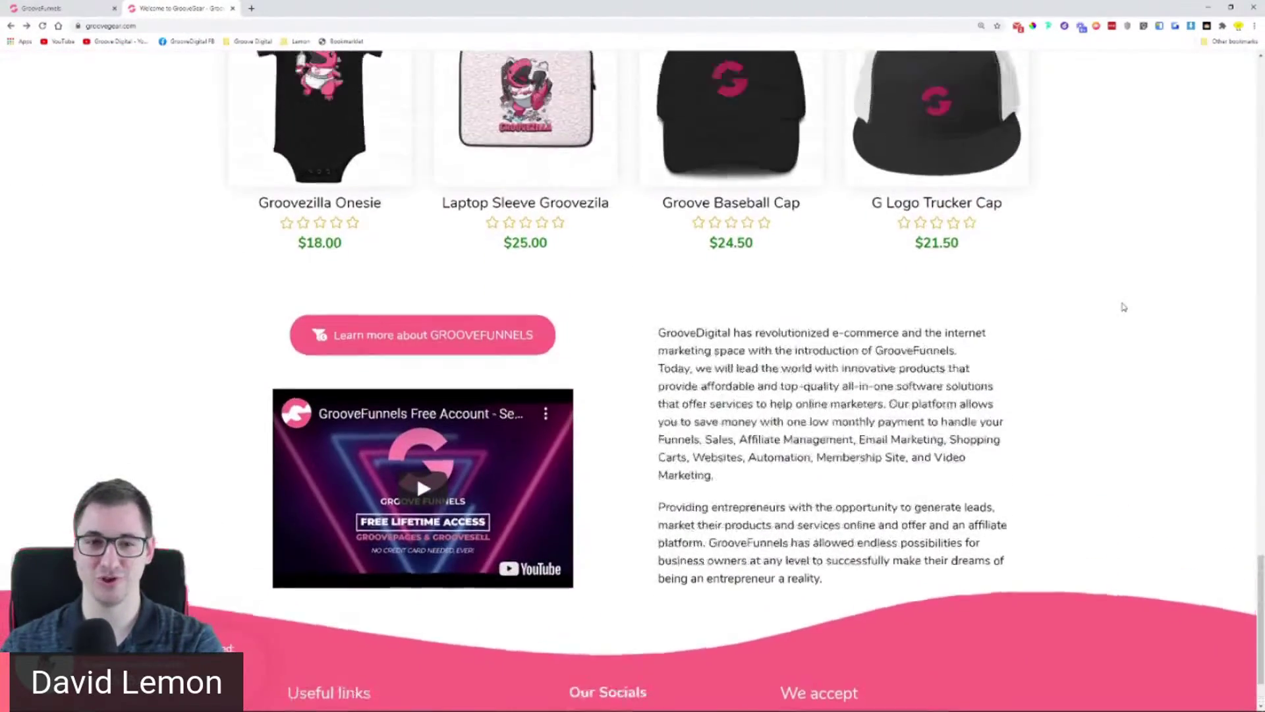
Step: Review the accessories section again, check the shopping cart indicator in the header, and look back through the mugs and apparel
scroll(1124, 307, "up", 2)
scroll(1130, 303, "up", 1)
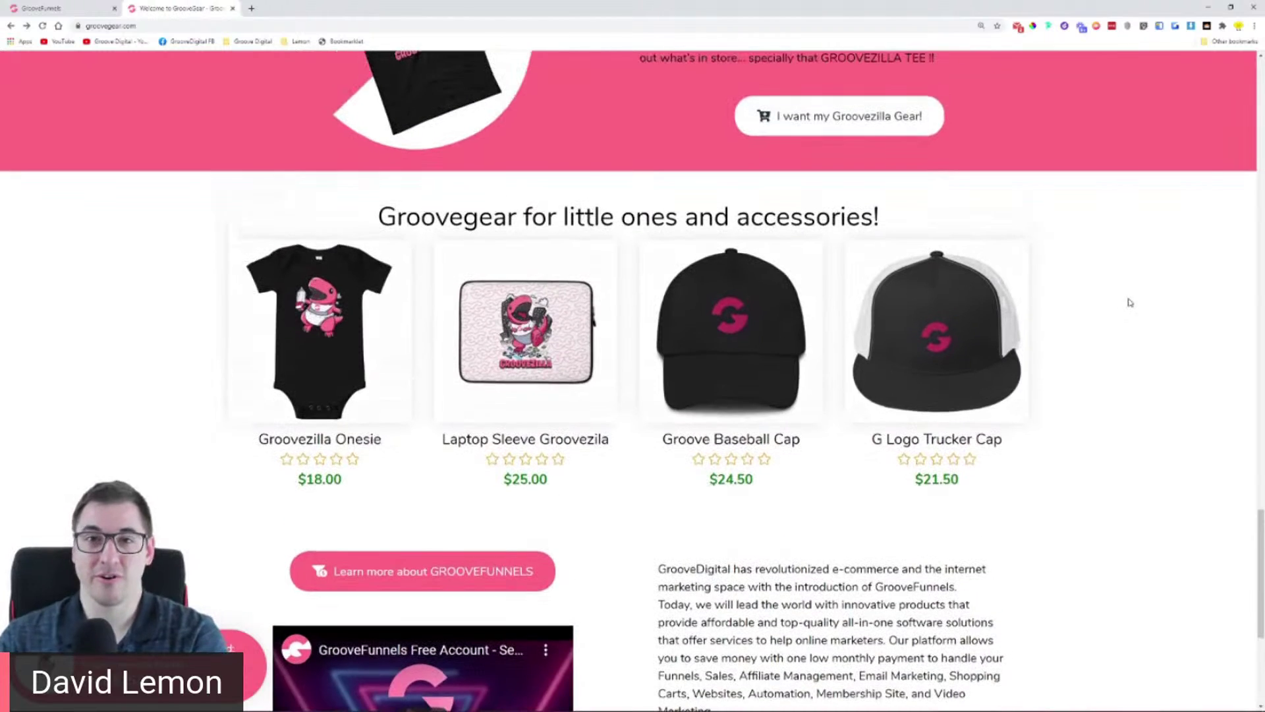
scroll(1129, 298, "up", 2)
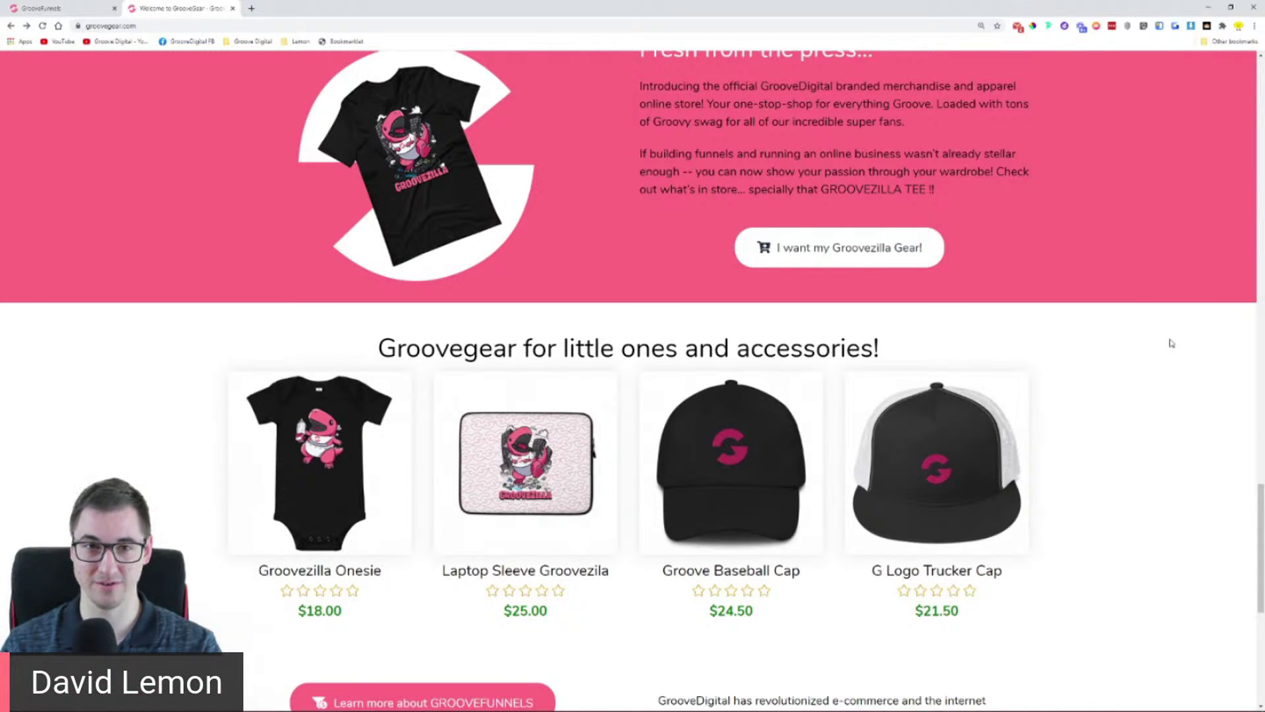
scroll(1172, 343, "up", 10)
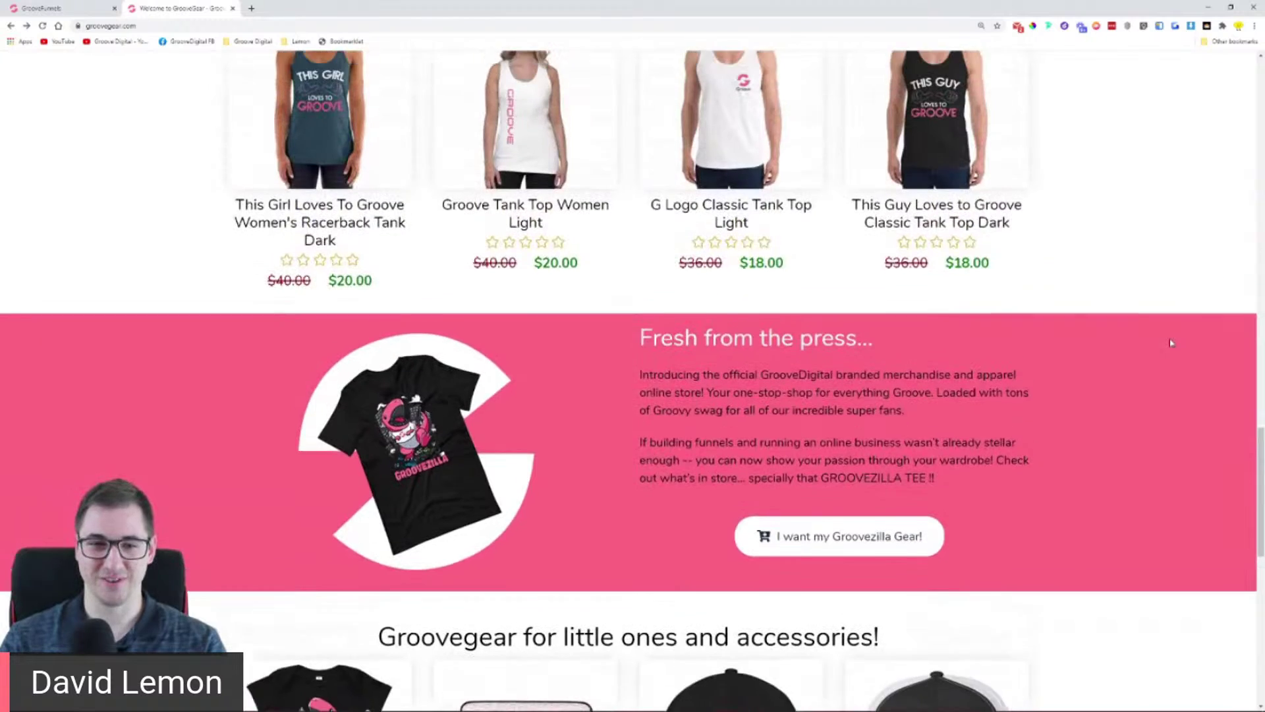
scroll(1172, 344, "up", 15)
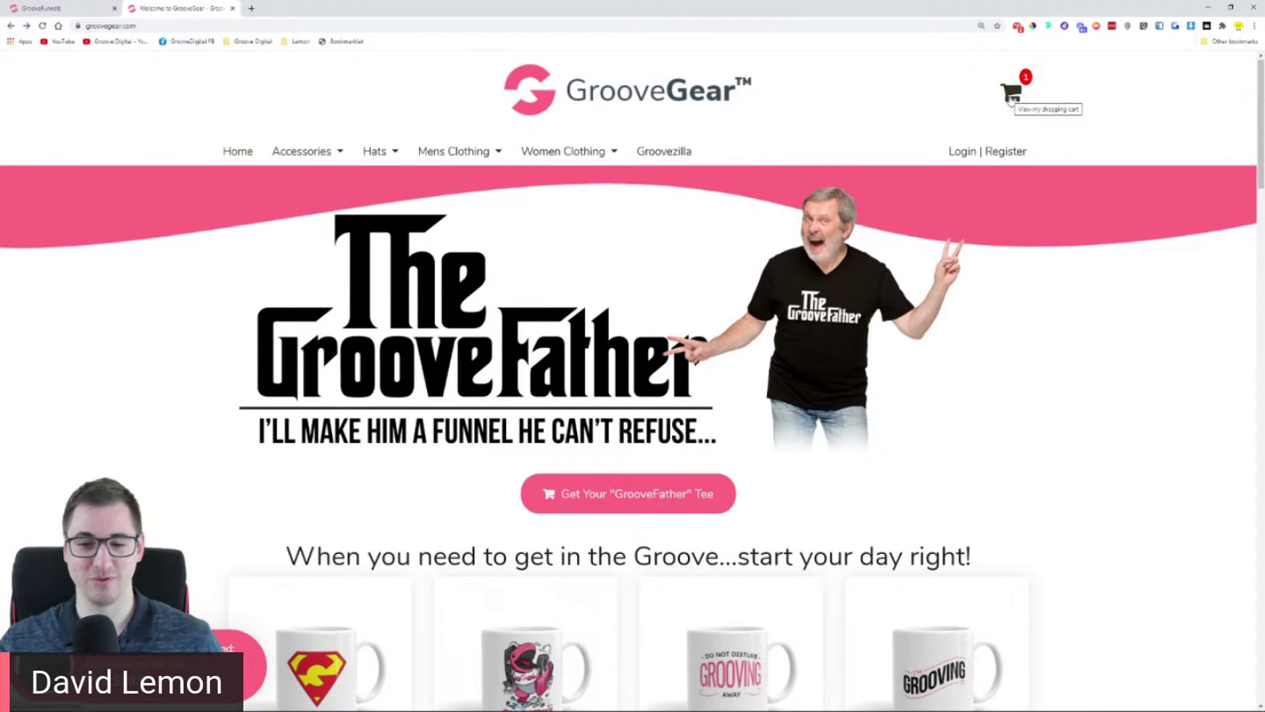
scroll(980, 212, "down", 4)
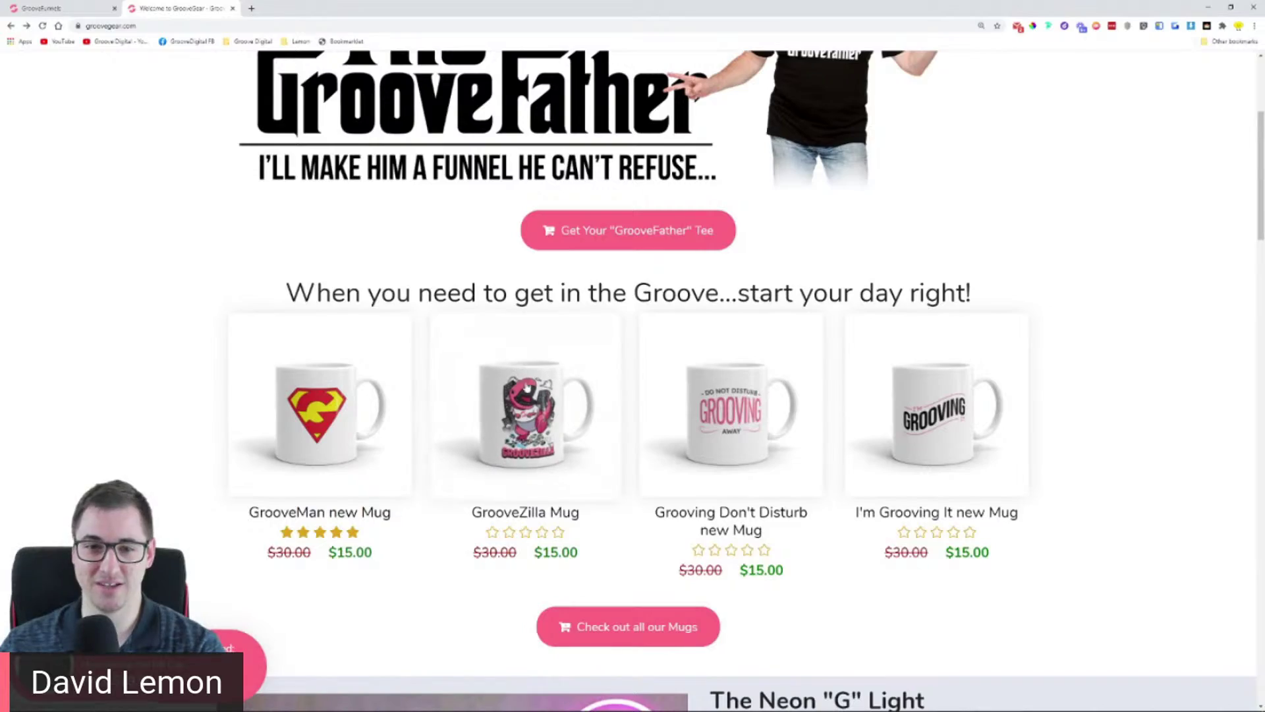
scroll(541, 429, "down", 15)
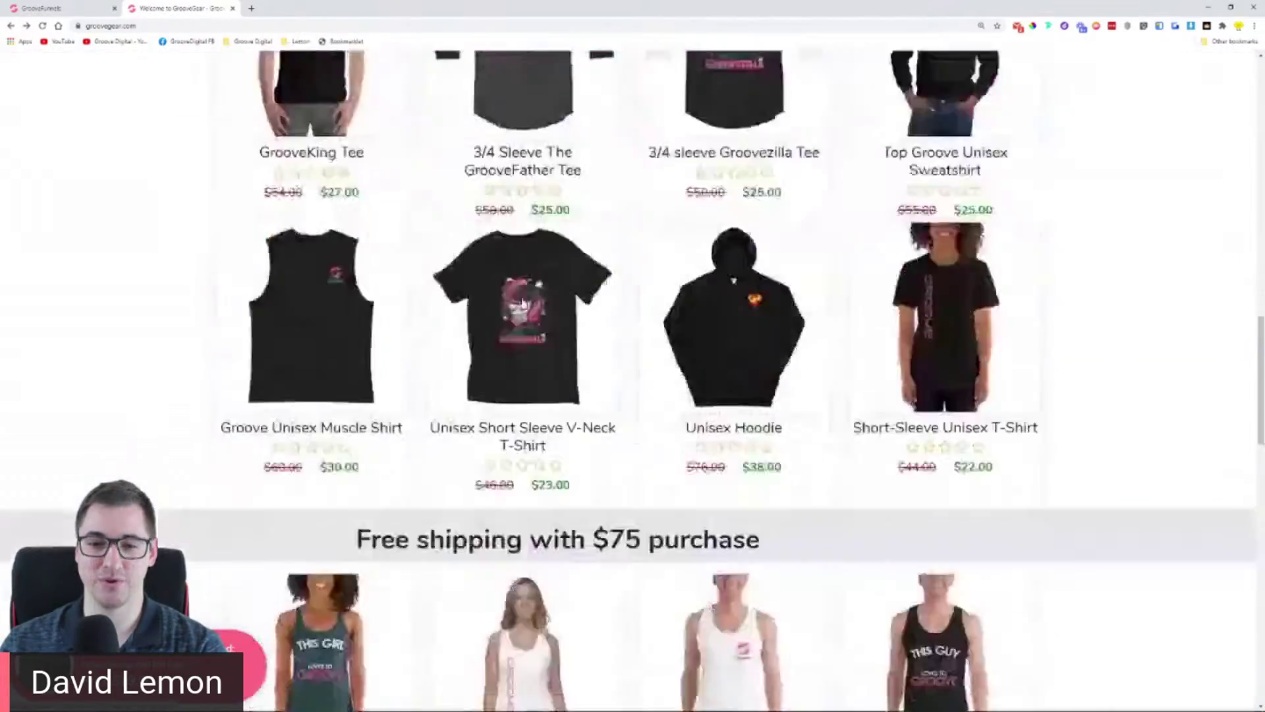
Step: Review the home page's apparel, tank tops and accessories once more, and open the Groovezilla collection
scroll(523, 302, "up", 3)
scroll(499, 474, "down", 6)
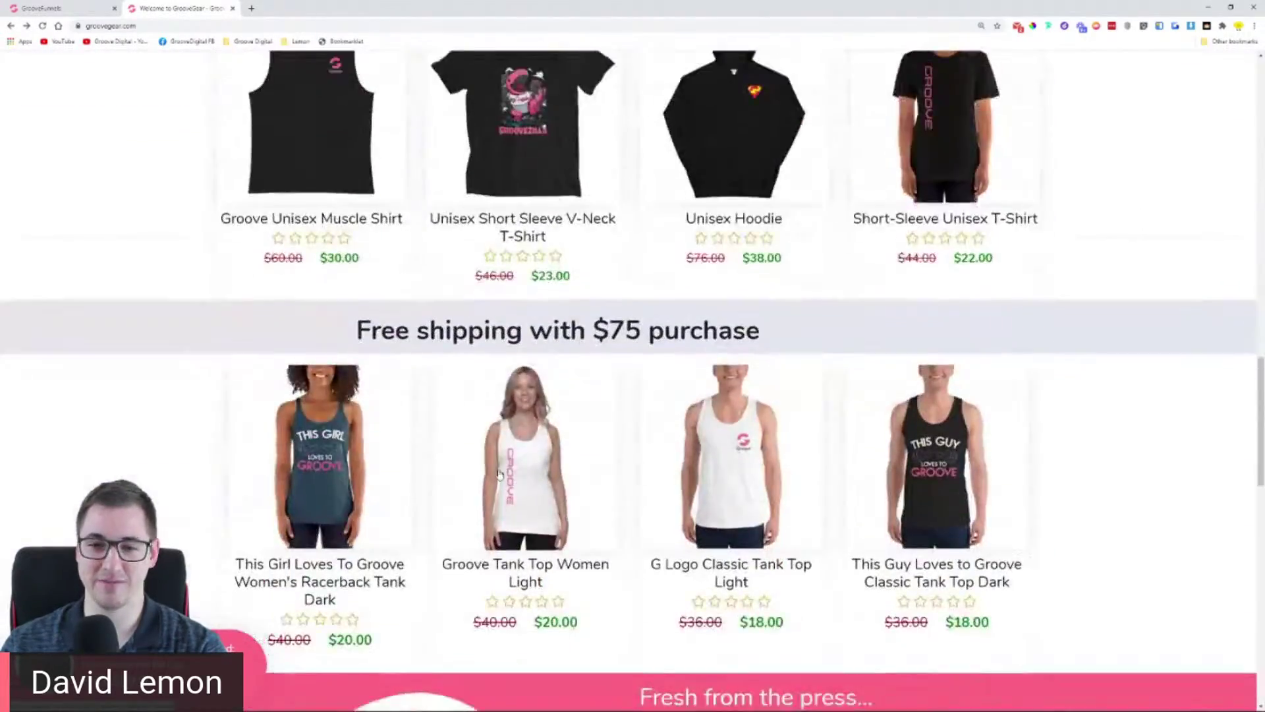
scroll(499, 475, "down", 6)
scroll(375, 395, "down", 5)
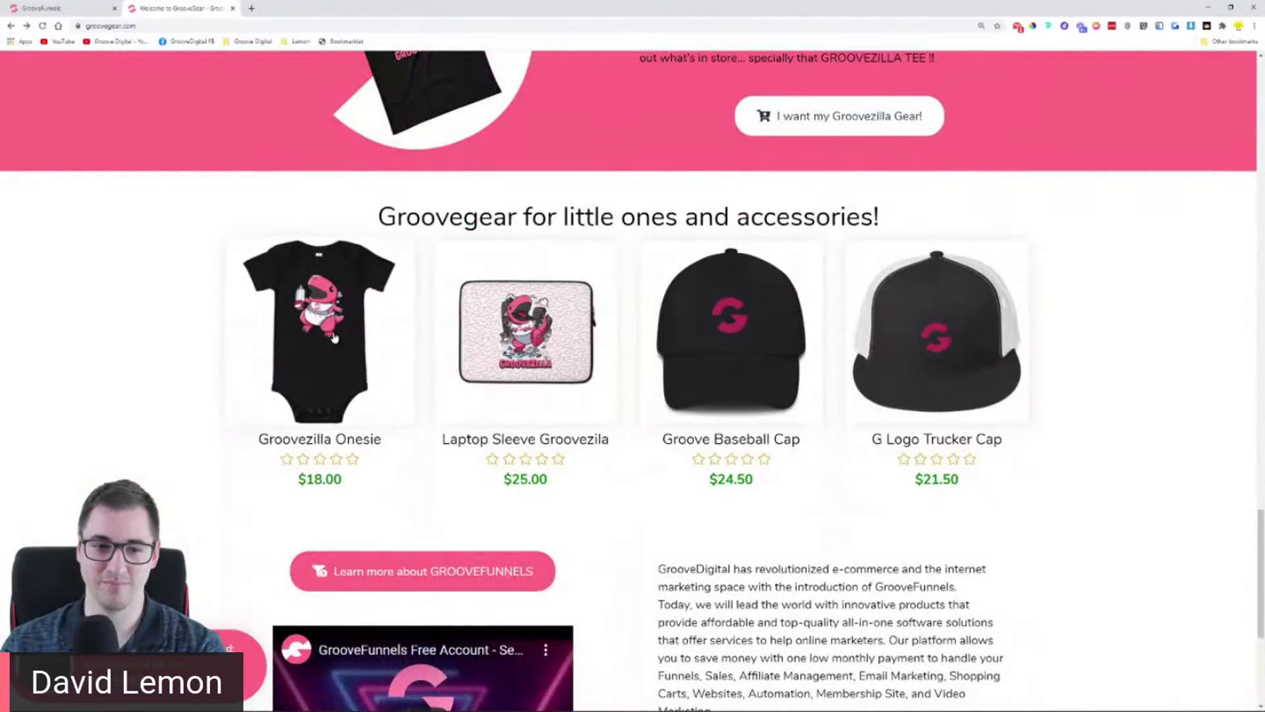
scroll(616, 376, "up", 14)
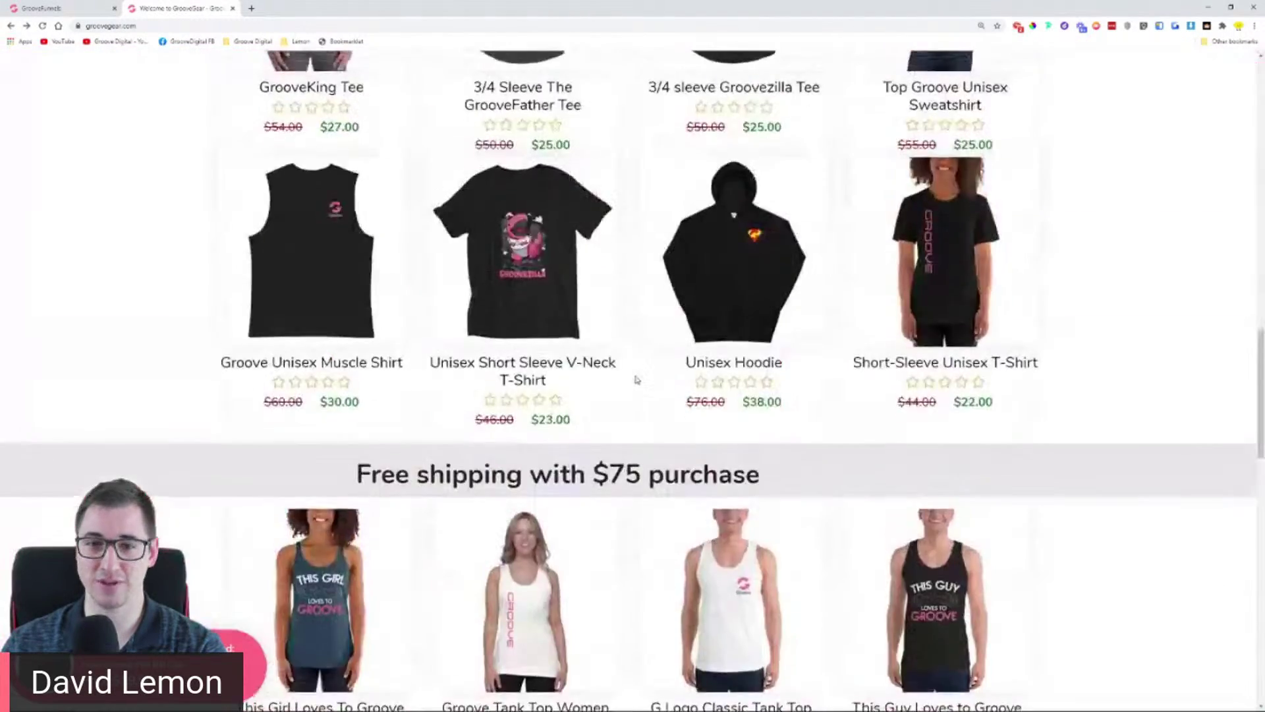
scroll(637, 380, "up", 15)
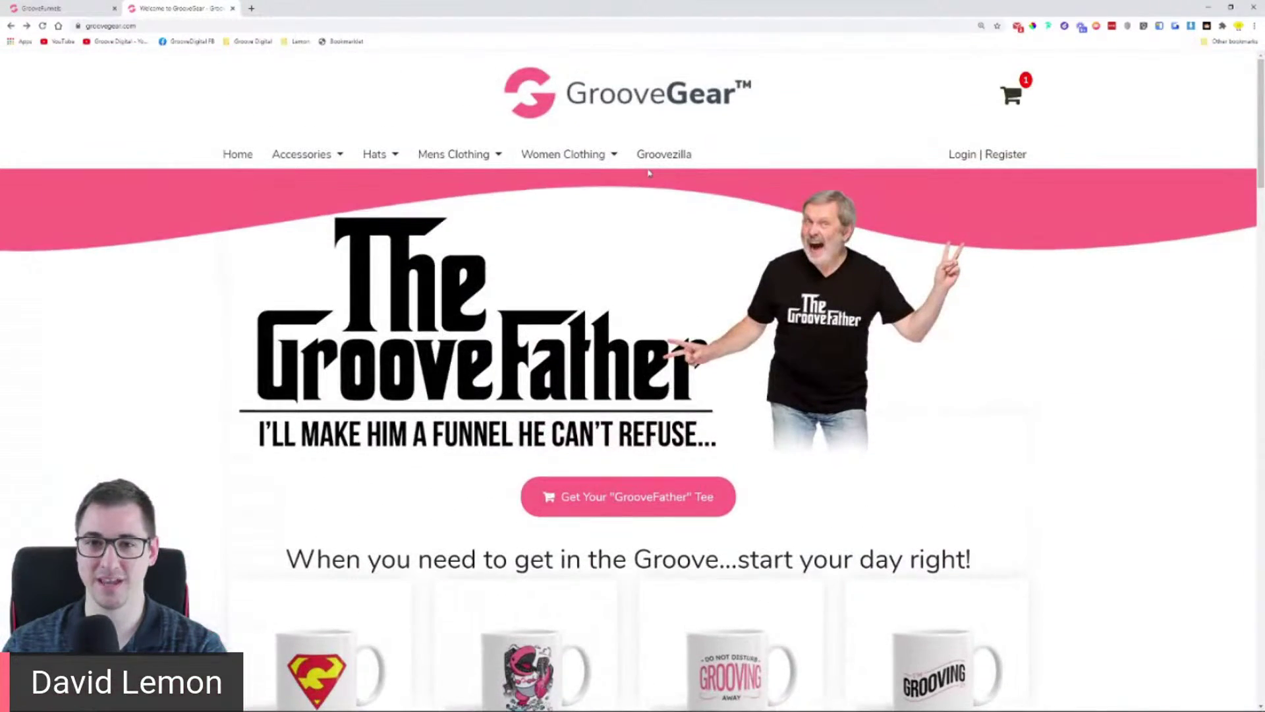
left_click(654, 162)
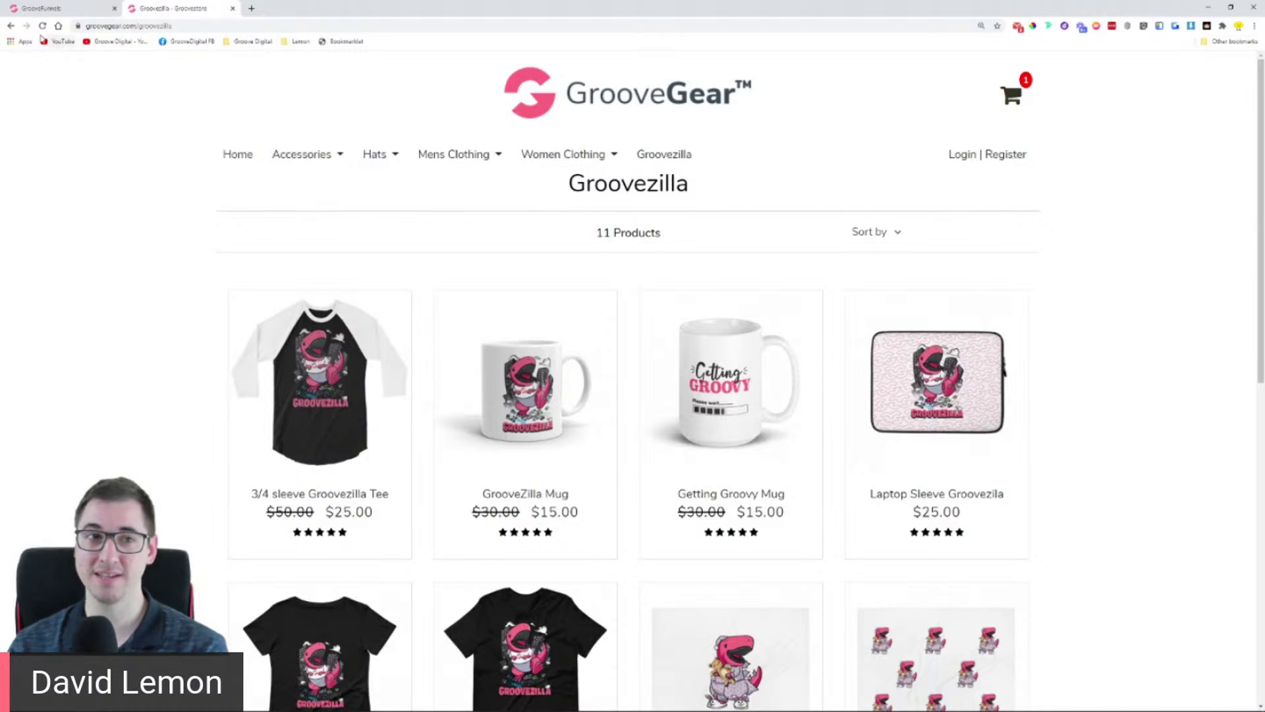
Step: Open the public GrooveFunnels website, groovefunnels.com, in a separate browser tab
left_click(59, 7)
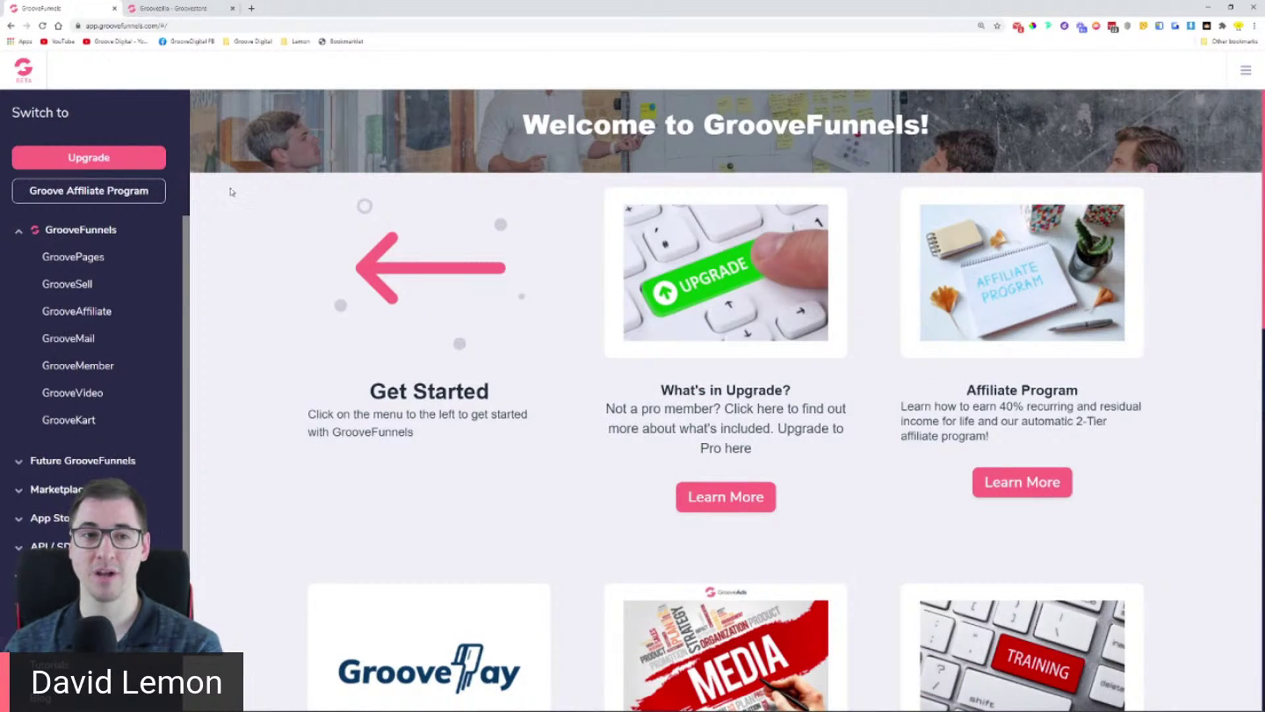
left_click(252, 8)
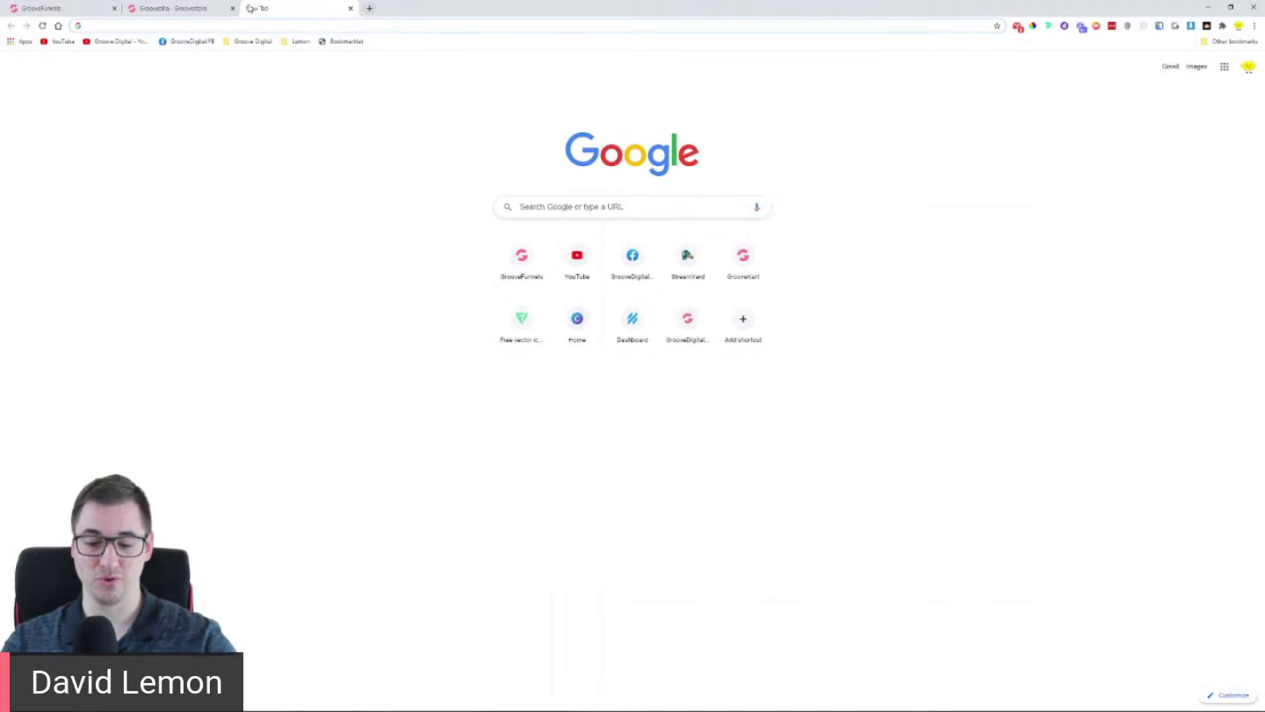
type("groovef")
key("Return")
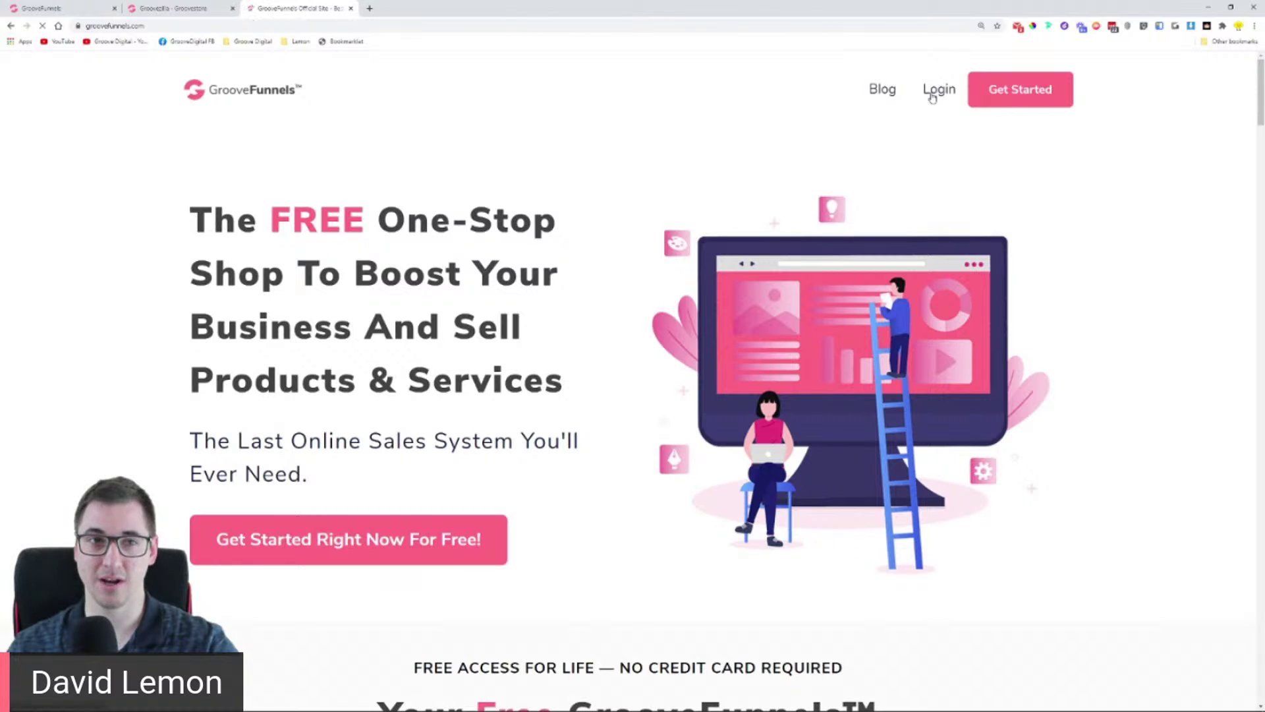
Step: Return to the GrooveFunnels app, look over its list of apps, and open GrooveKart
left_click(54, 6)
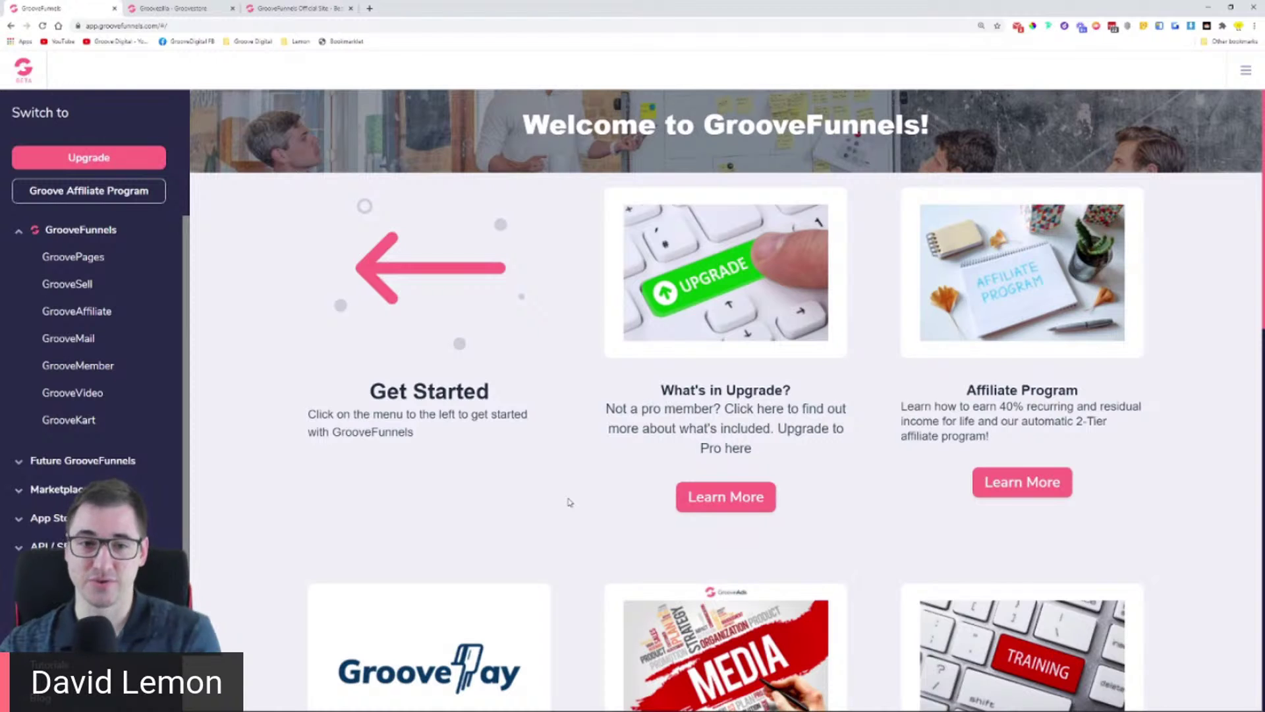
key("ctrl+plus")
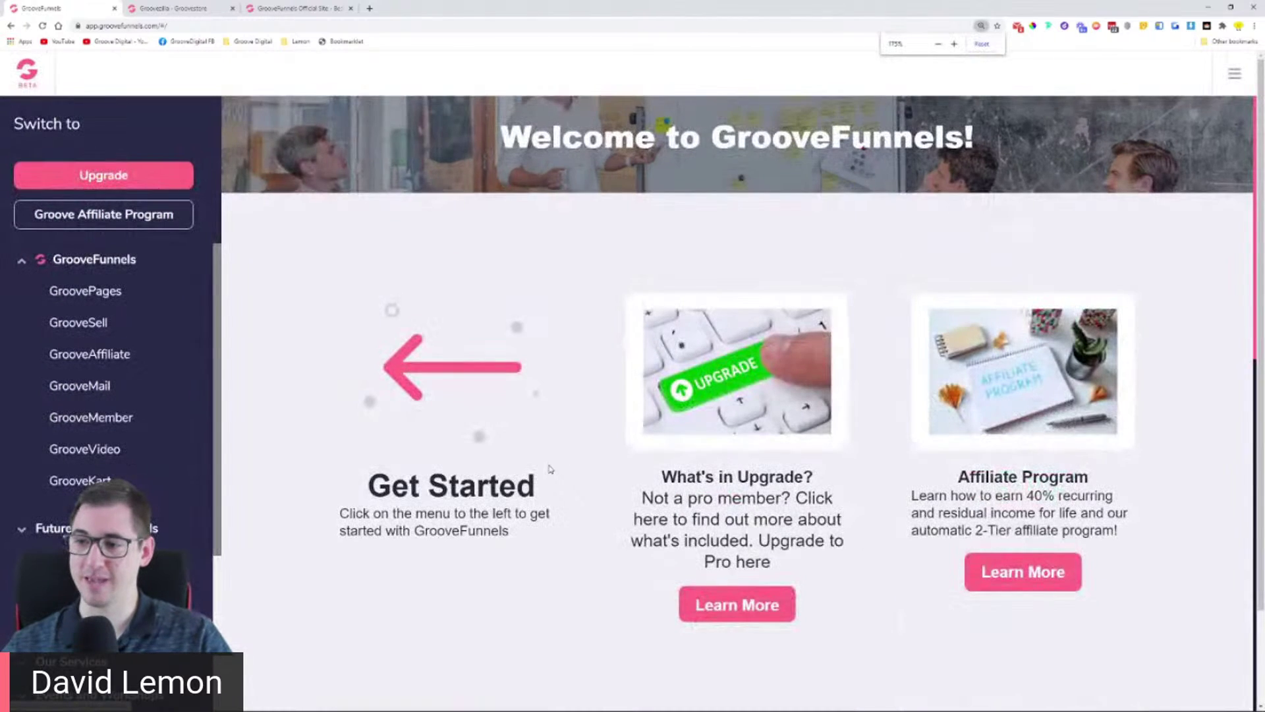
scroll(557, 435, "down", 1)
scroll(162, 373, "down", 2)
scroll(155, 377, "up", 1)
scroll(158, 371, "up", 1)
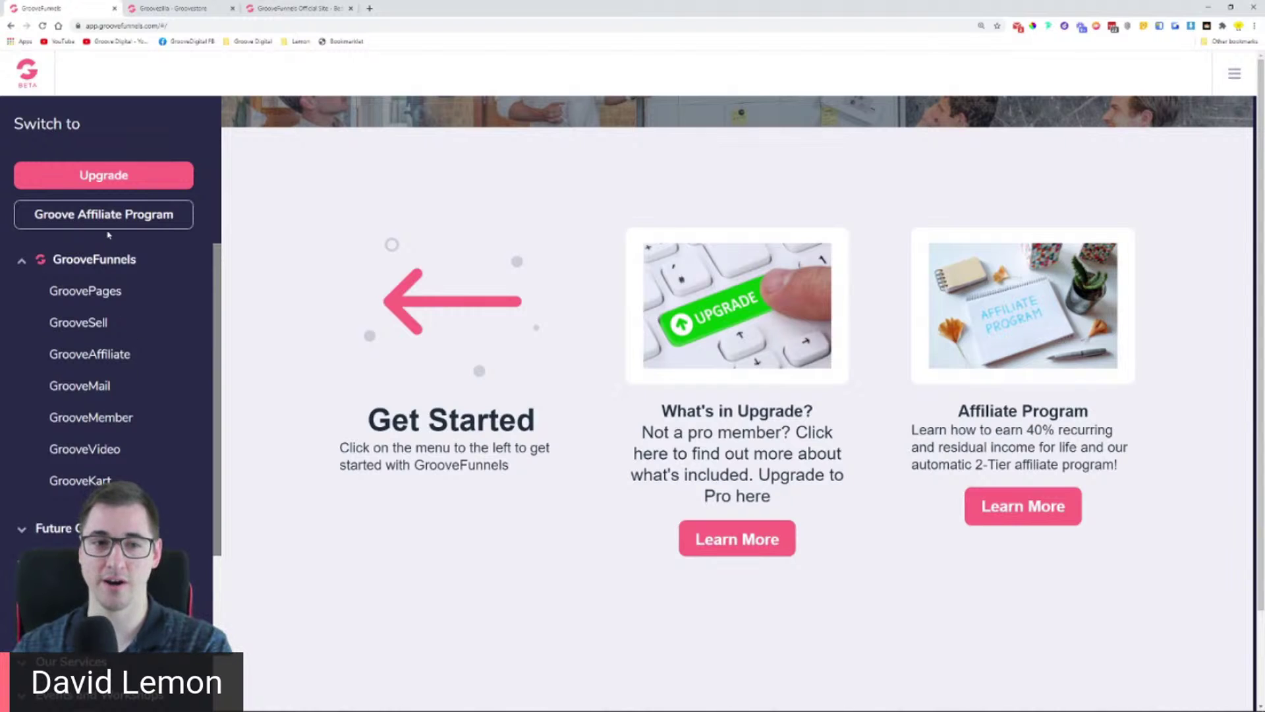
scroll(117, 297, "down", 4)
scroll(128, 404, "up", 3)
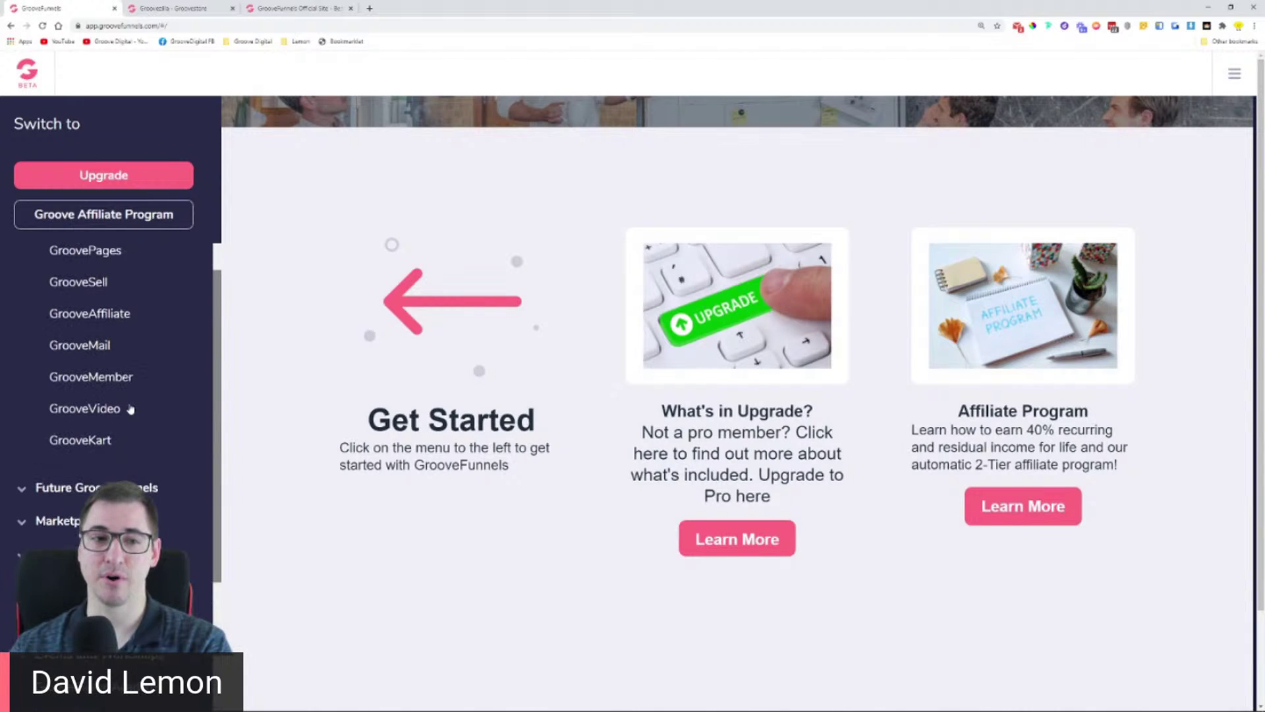
scroll(112, 330, "down", 1)
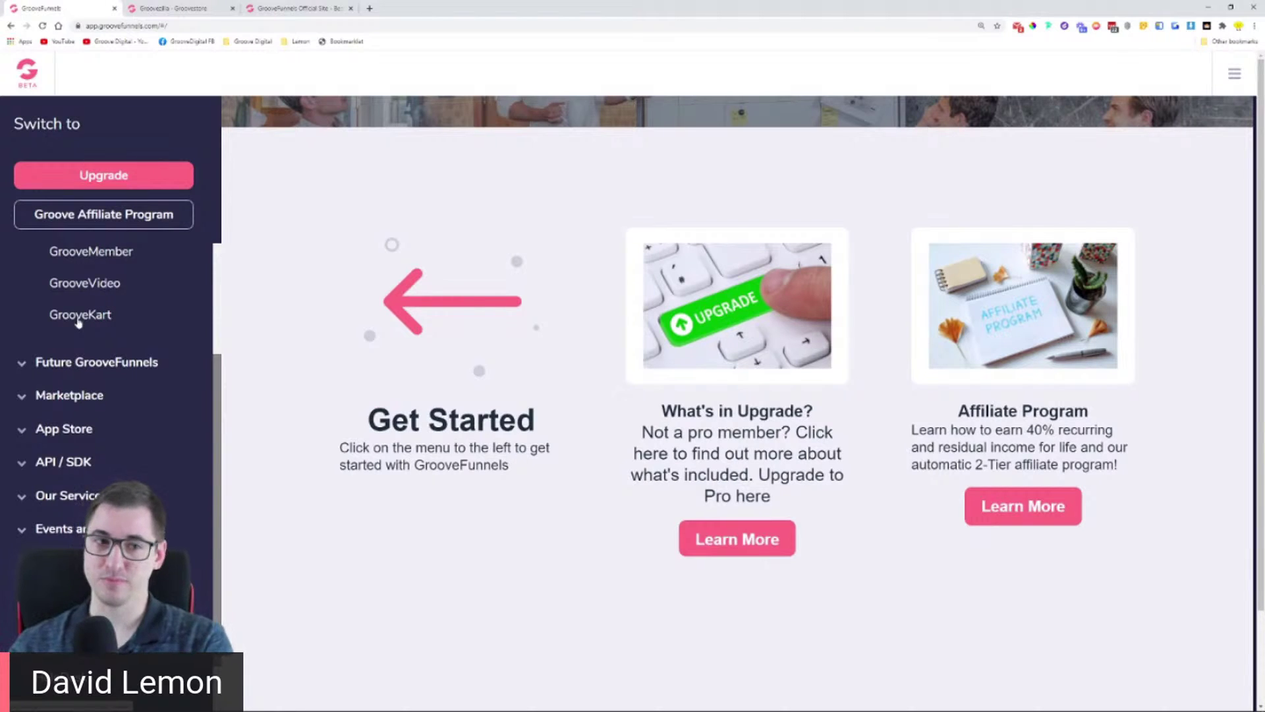
left_click(79, 316)
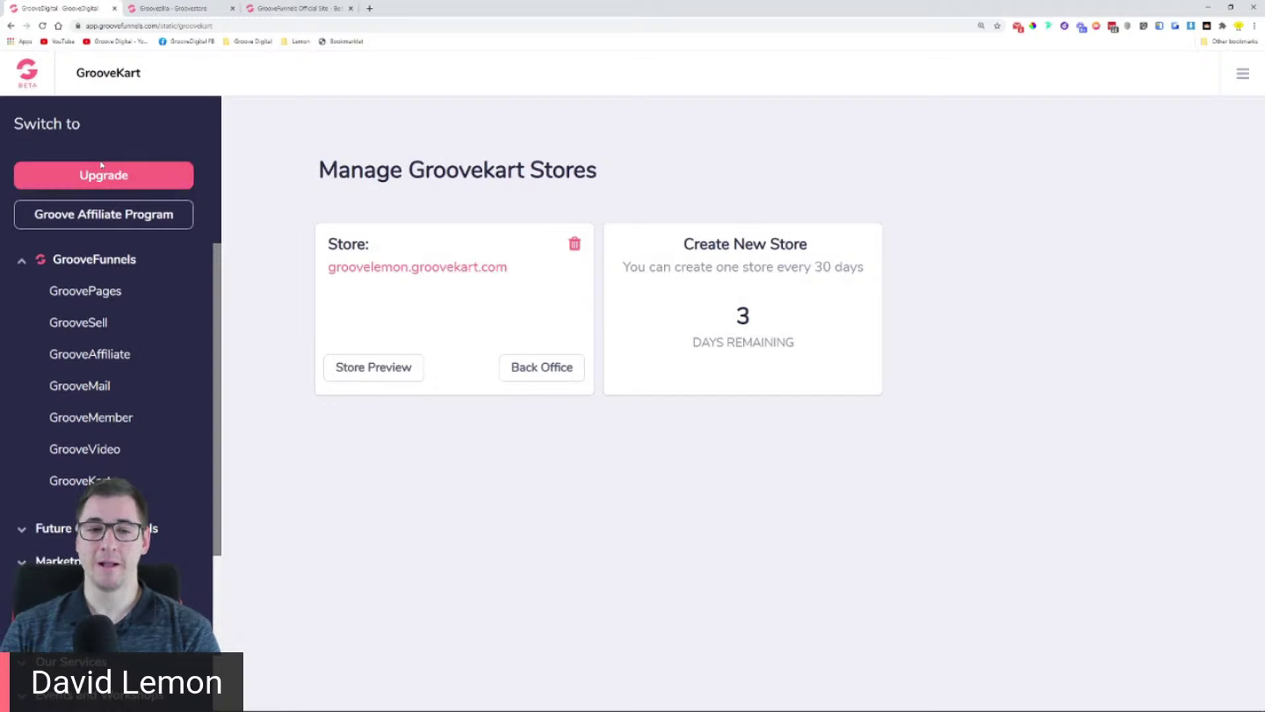
Step: Examine the store creation limit and the days remaining on the Create New Store card
left_click_drag(656, 268, 866, 277)
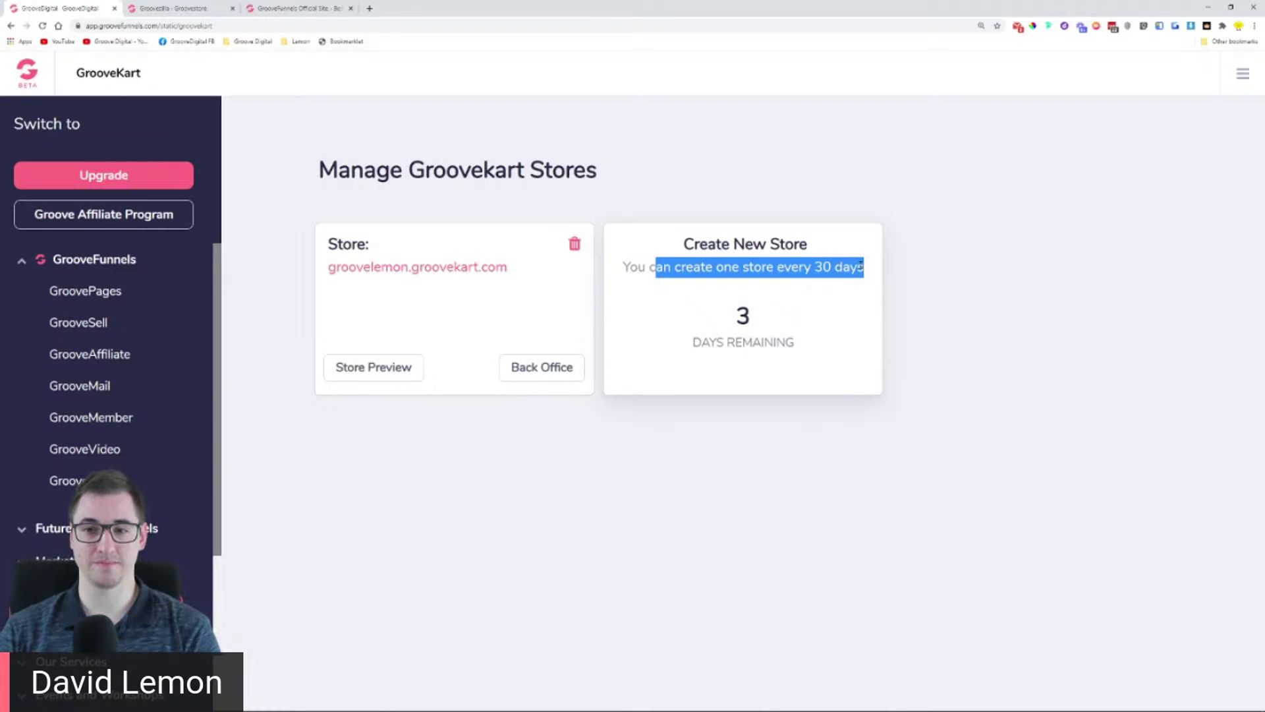
left_click_drag(770, 301, 812, 336)
left_click(813, 336)
left_click_drag(737, 315, 797, 343)
left_click(798, 320)
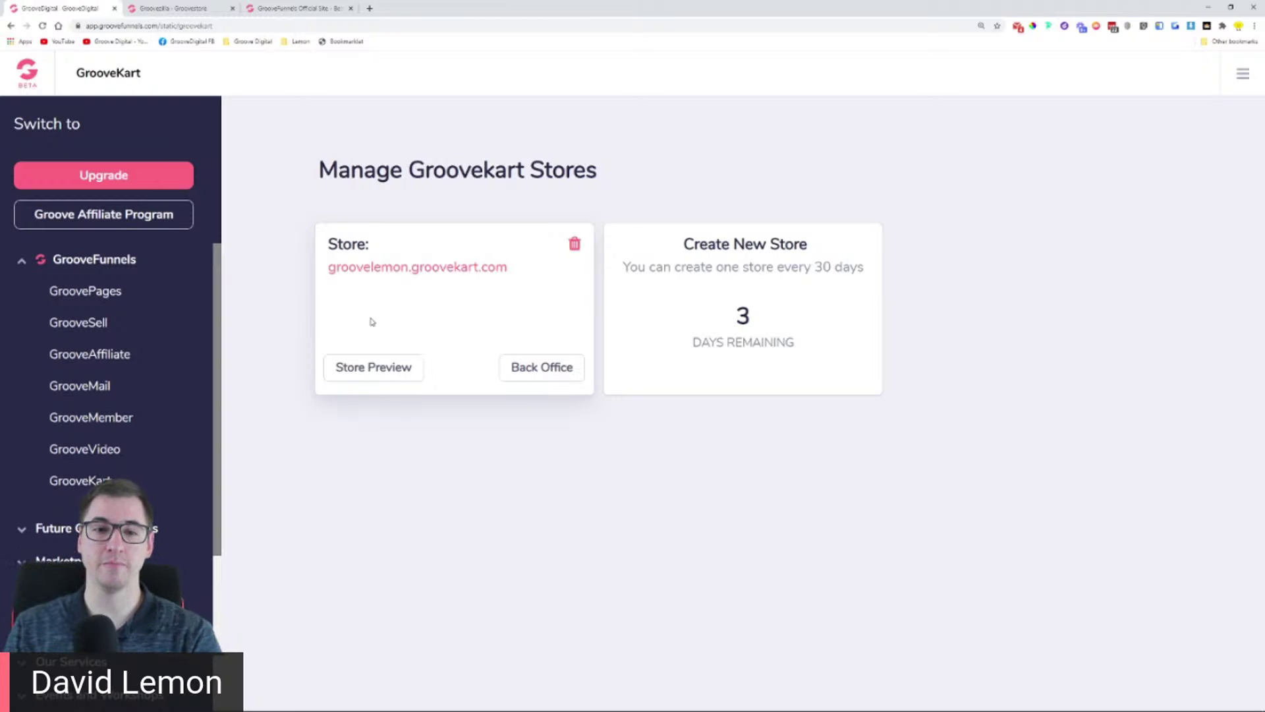
Step: Preview the groovelemon.groovekart.com store, look through its demo home page, and close the preview
left_click(374, 376)
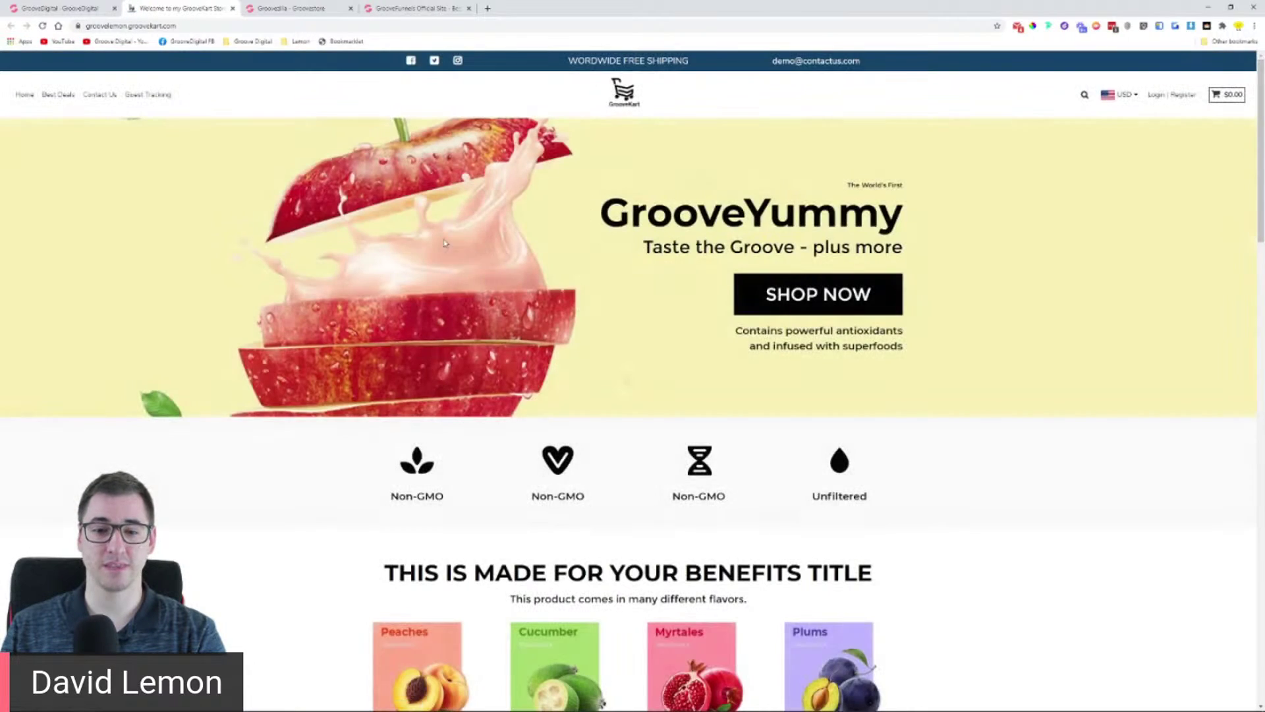
scroll(422, 251, "down", 6)
scroll(400, 255, "down", 13)
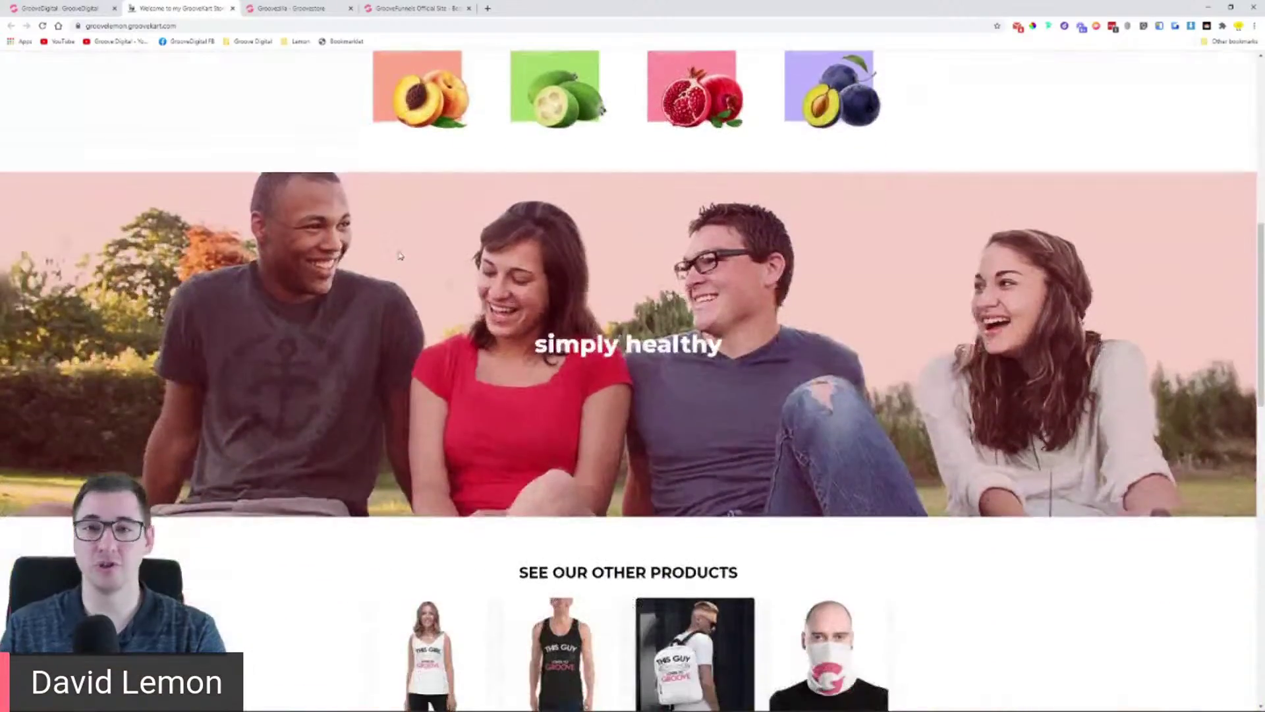
scroll(325, 328, "down", 7)
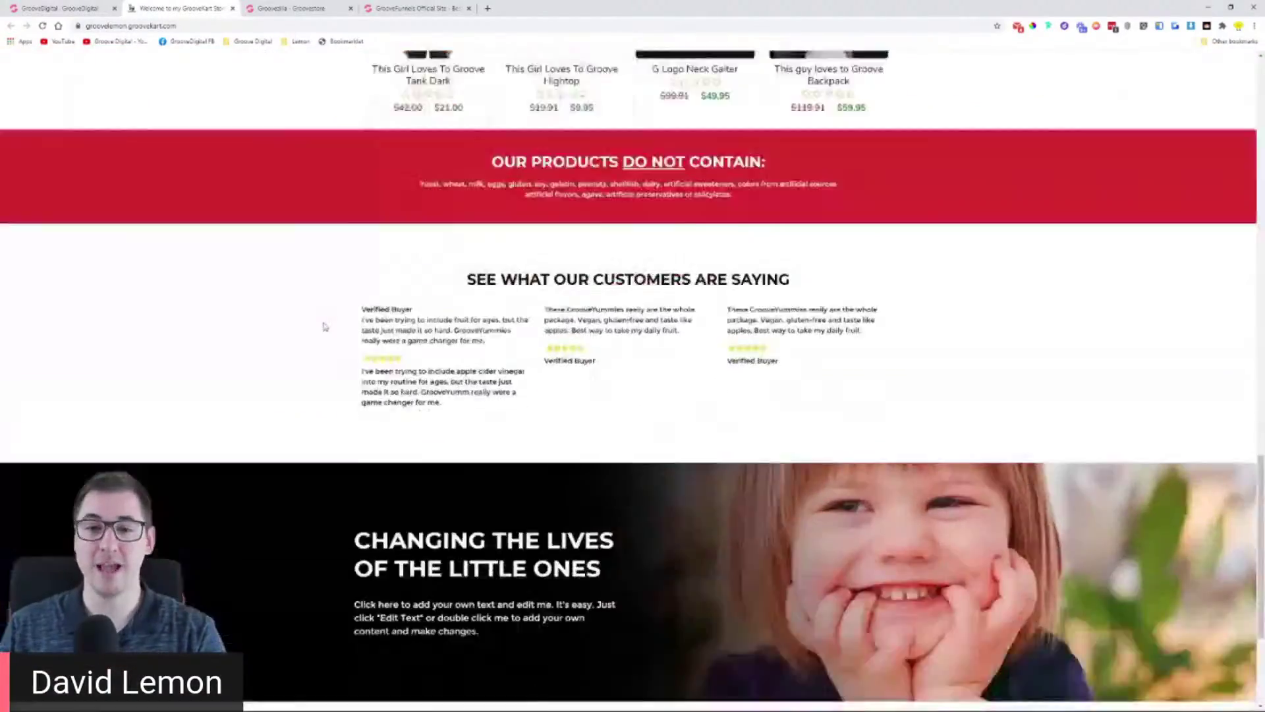
scroll(326, 329, "up", 9)
scroll(325, 328, "up", 17)
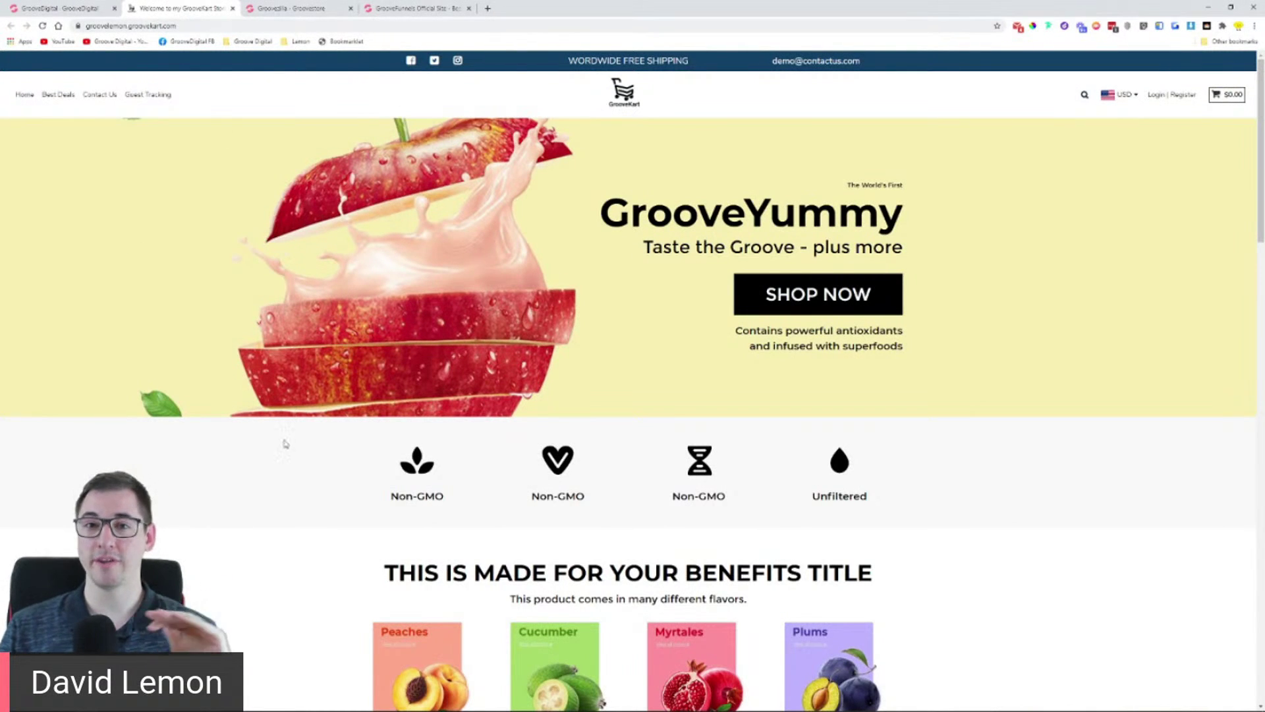
left_click(232, 8)
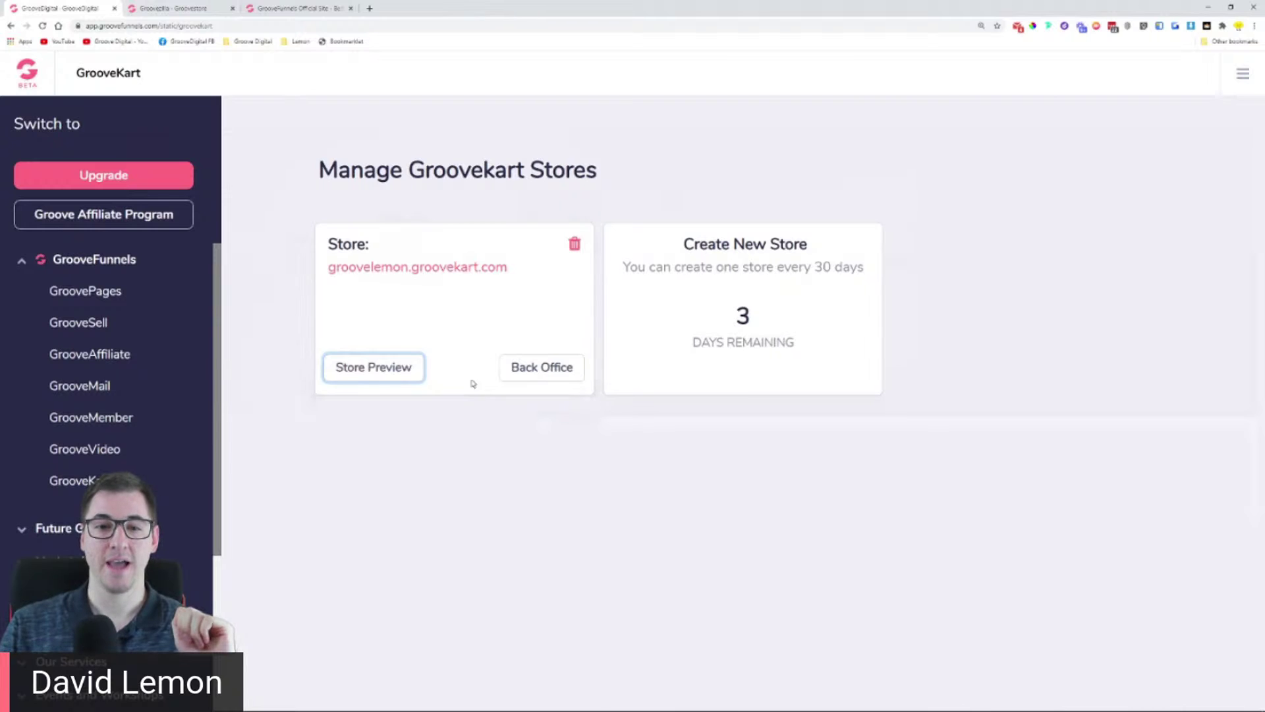
Step: Open the back office dashboard of the groovelemon.groovekart.com store at a larger, readable size
left_click(538, 374)
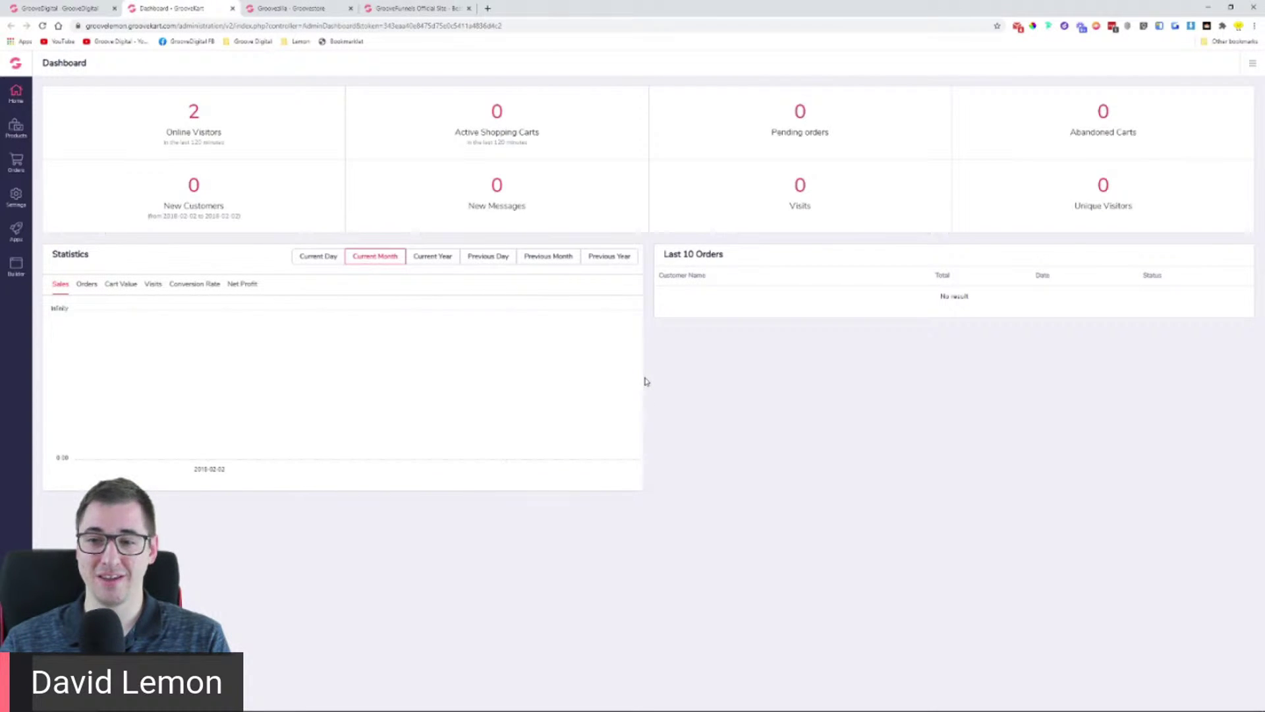
key("ctrl+plus")
key("ctrl+plus")
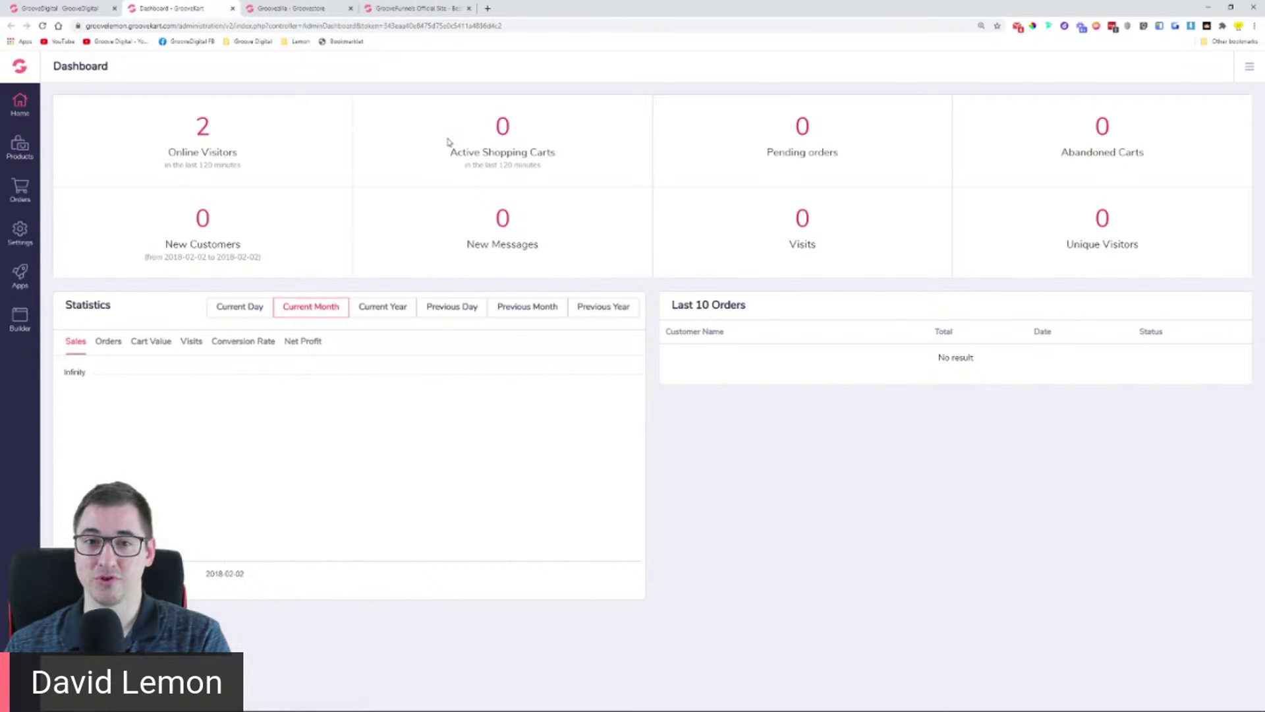
Step: Point out the Active Shopping Carts and Abandoned Carts statistics on the dashboard by highlighting their labels
left_click_drag(496, 173, 543, 177)
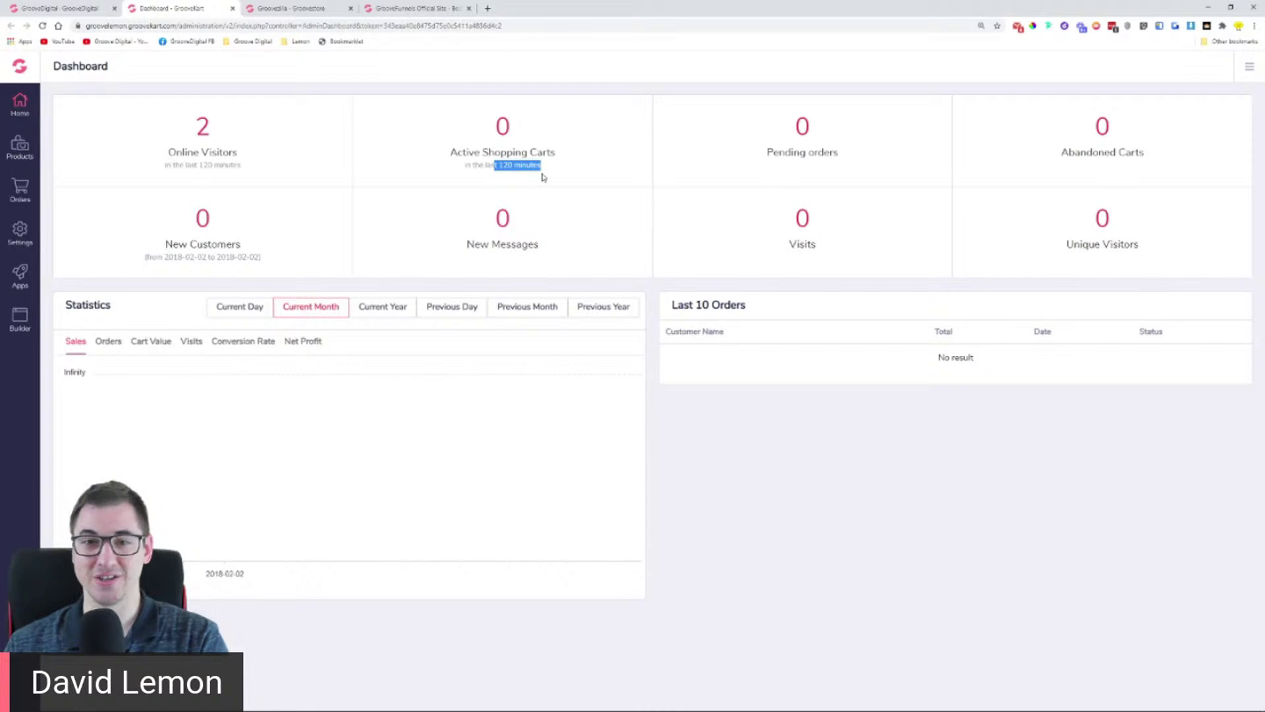
left_click(561, 176)
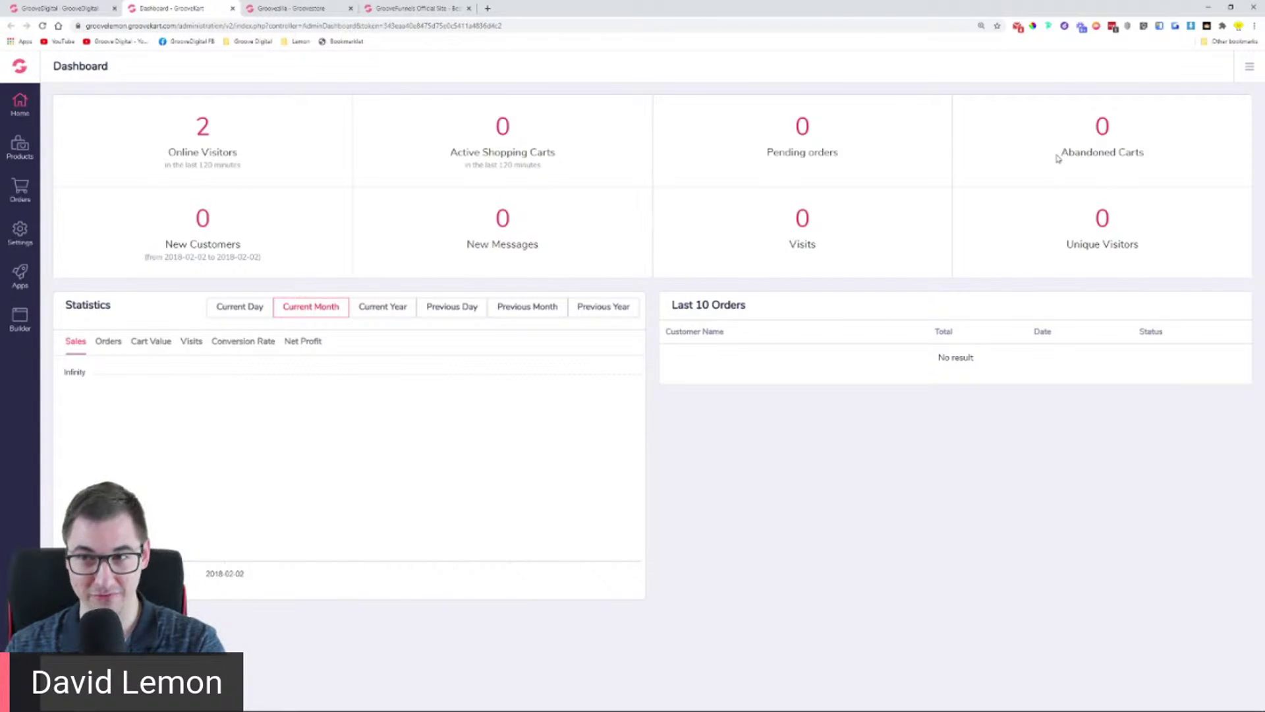
left_click_drag(1058, 159, 1155, 156)
left_click(1159, 159)
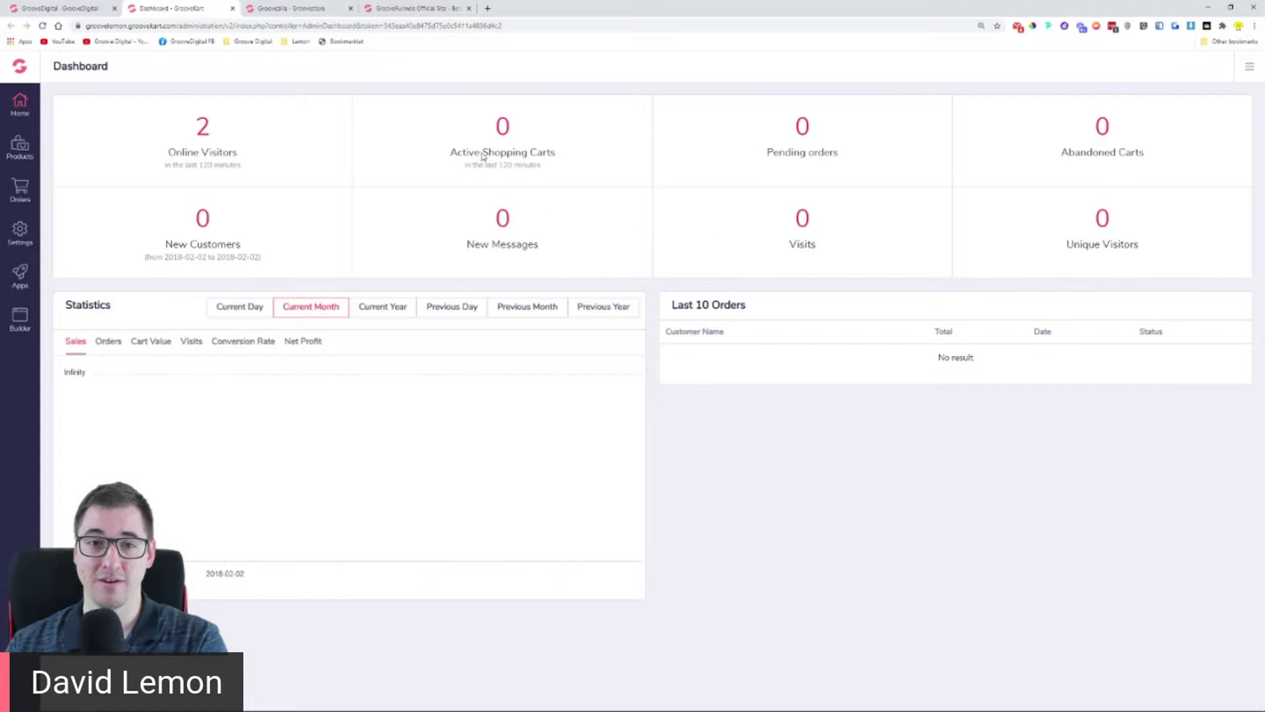
left_click_drag(488, 157, 559, 161)
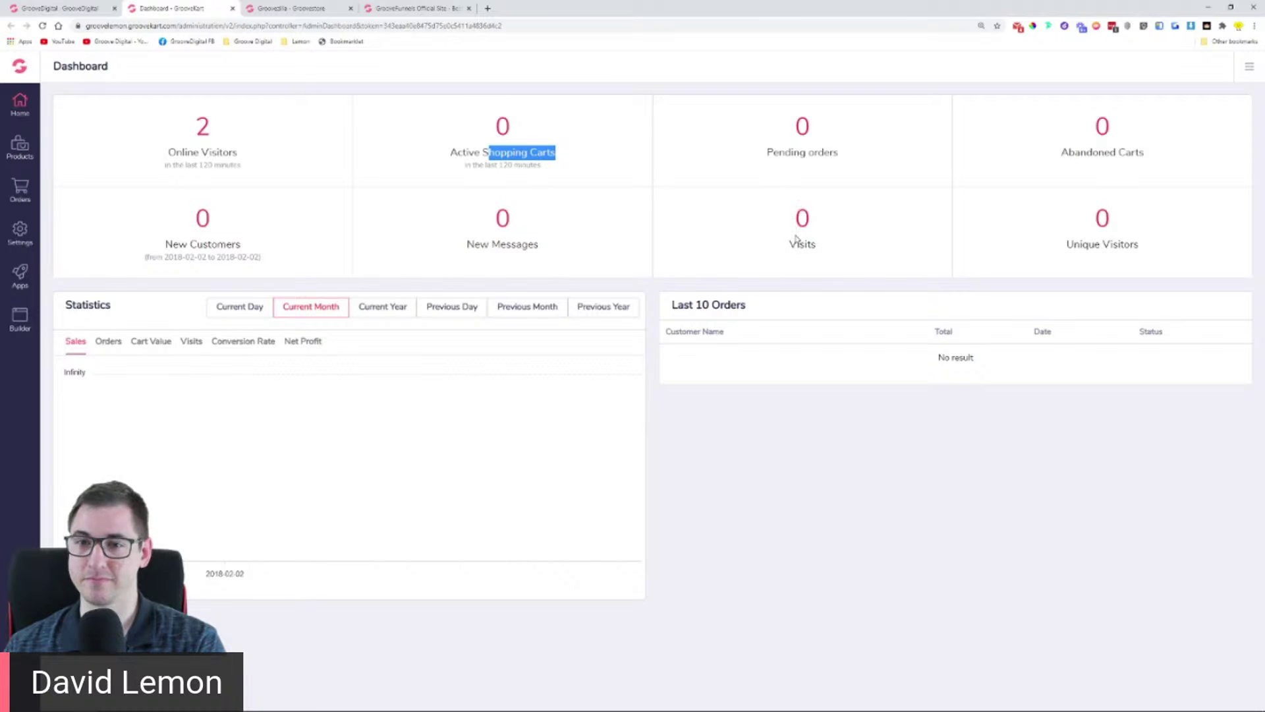
Step: Compare the Visits and Unique Visitors statistics on the dashboard by highlighting each one
left_click_drag(793, 211, 818, 249)
left_click_drag(1076, 221, 1150, 247)
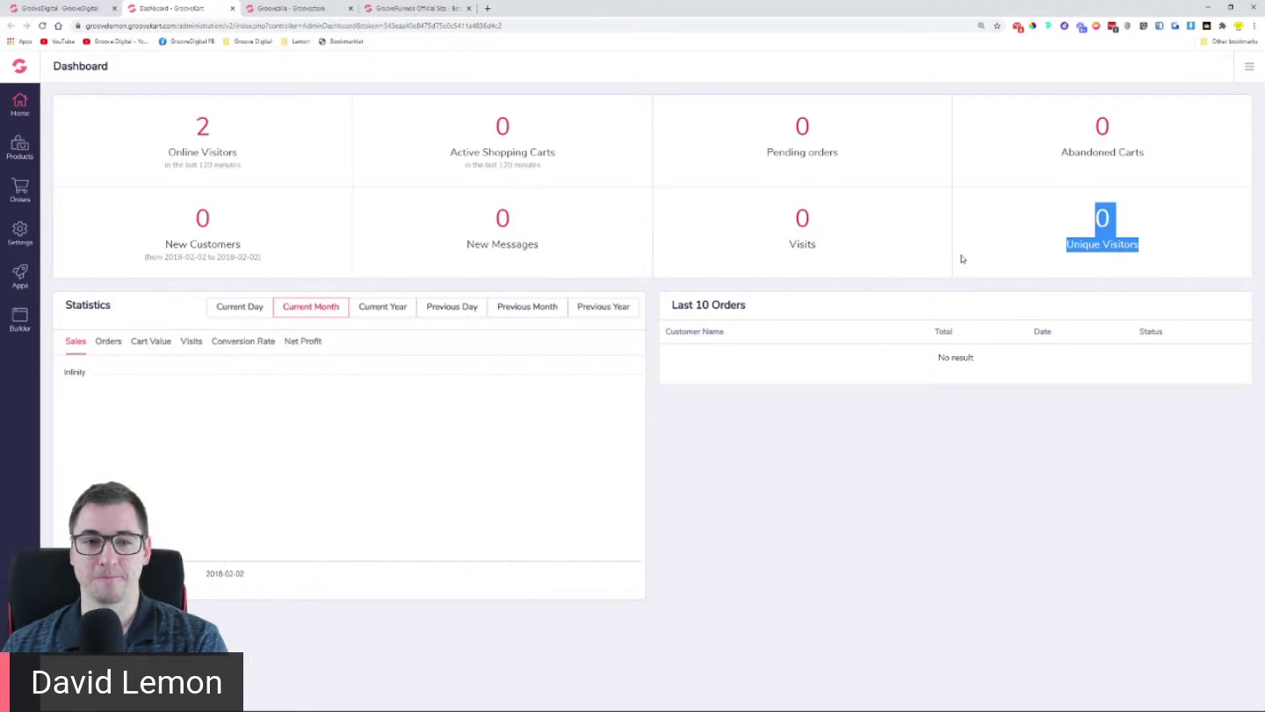
left_click(784, 249)
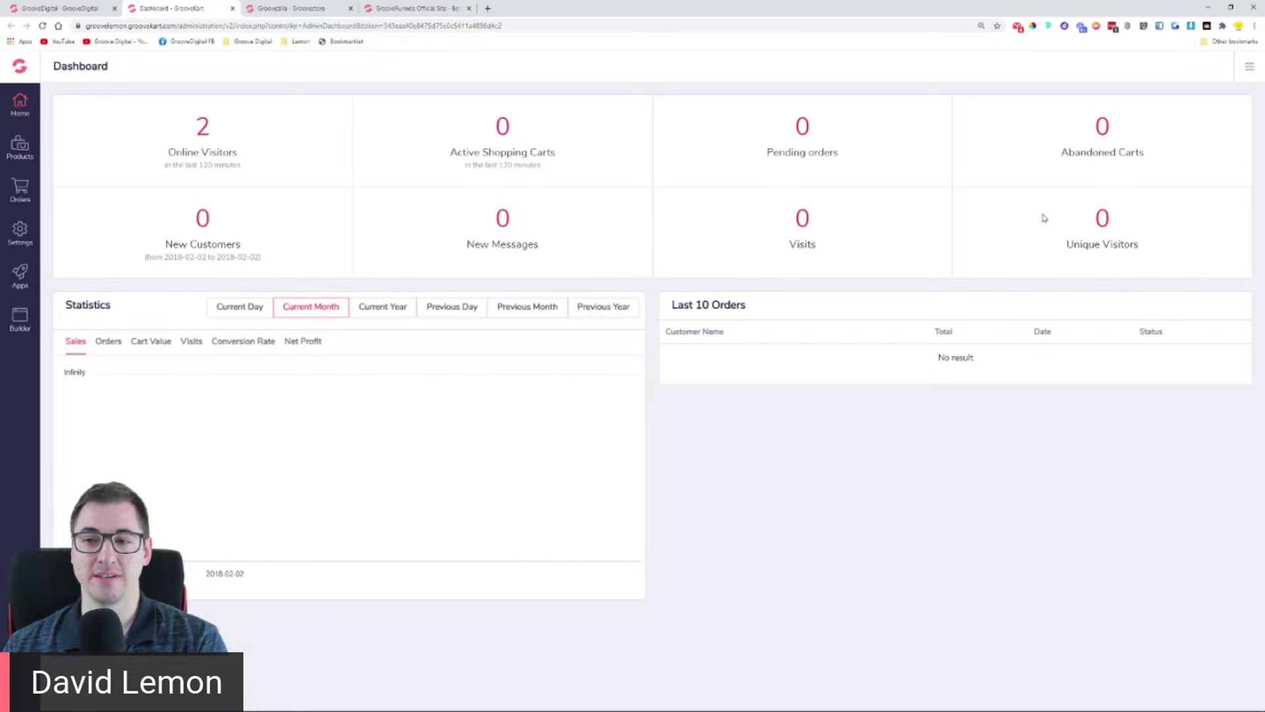
left_click_drag(1044, 218, 1124, 250)
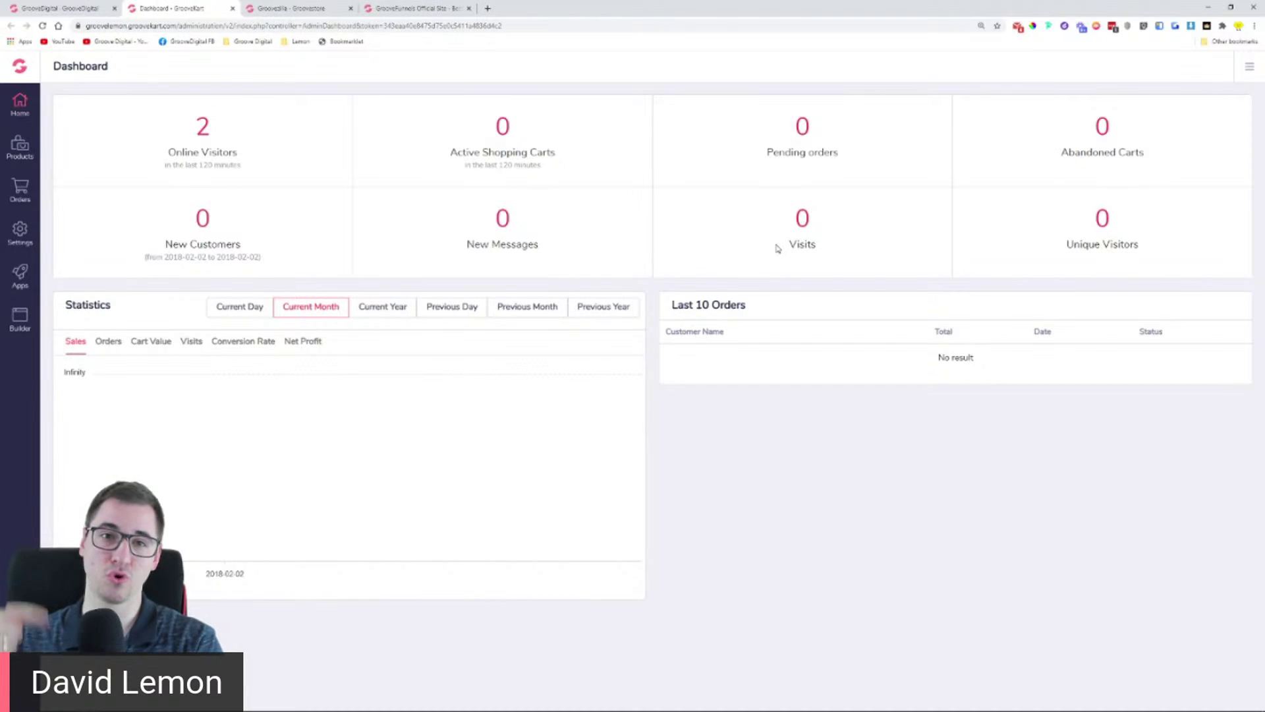
Step: Look over the GrooveGear store's Groovezilla collection as a visit example, and return to the dashboard's Unique Visitors statistic
left_click(334, 8)
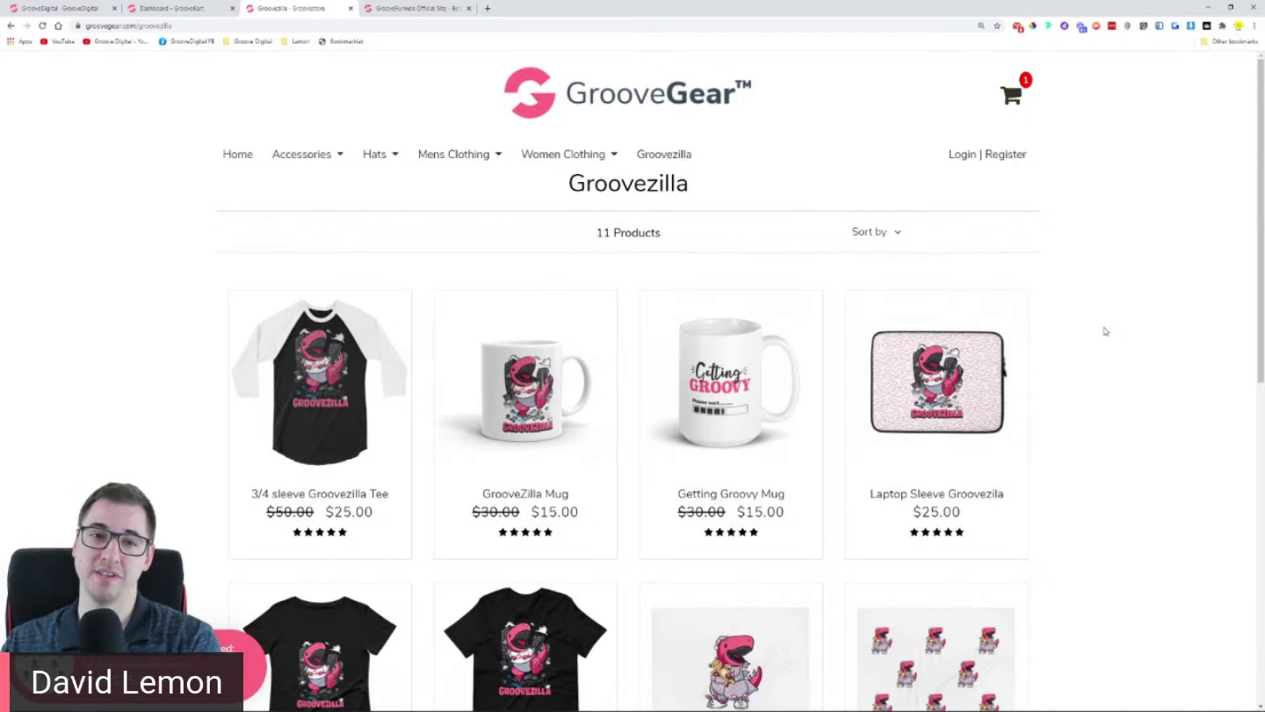
scroll(1100, 323, "down", 4)
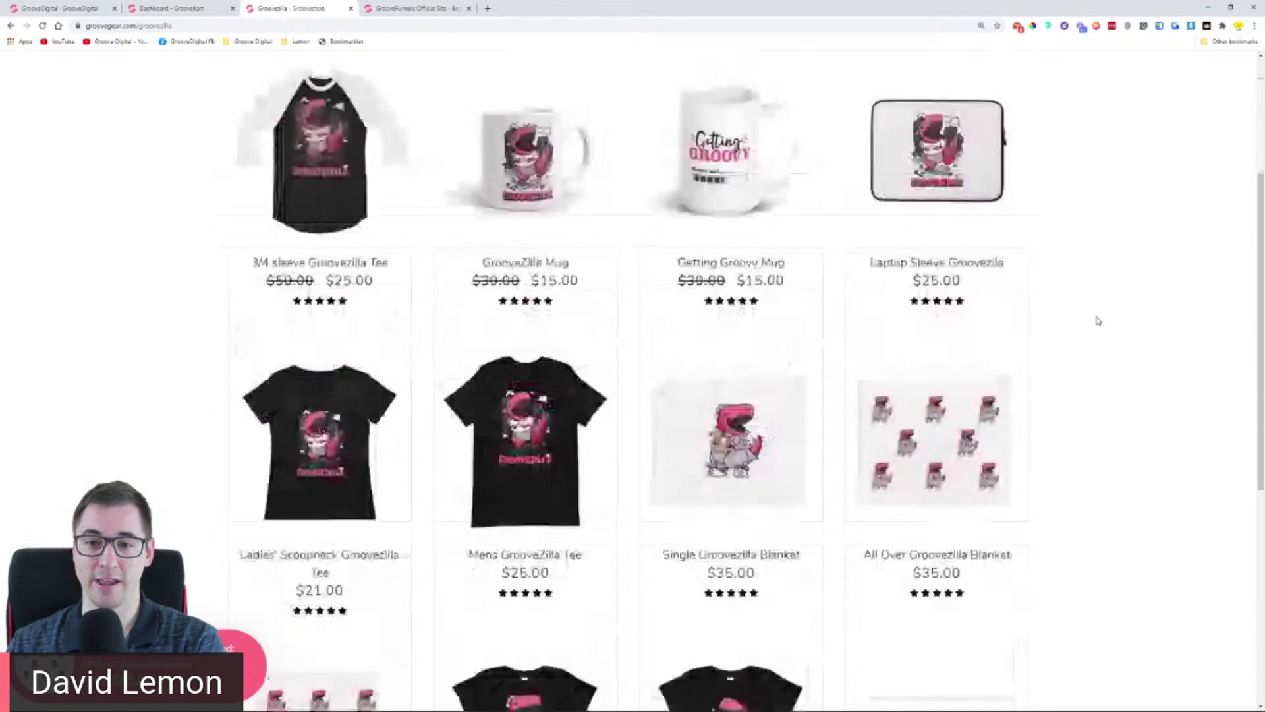
scroll(1146, 396, "up", 4)
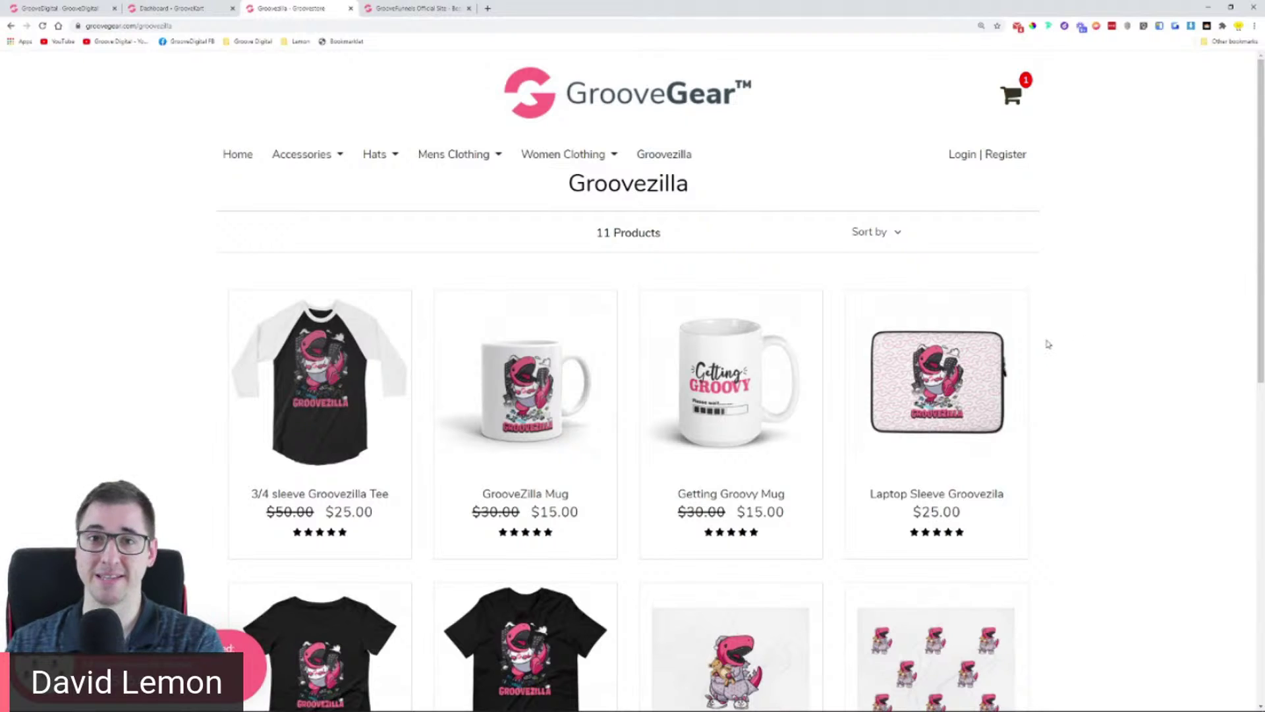
left_click(204, 11)
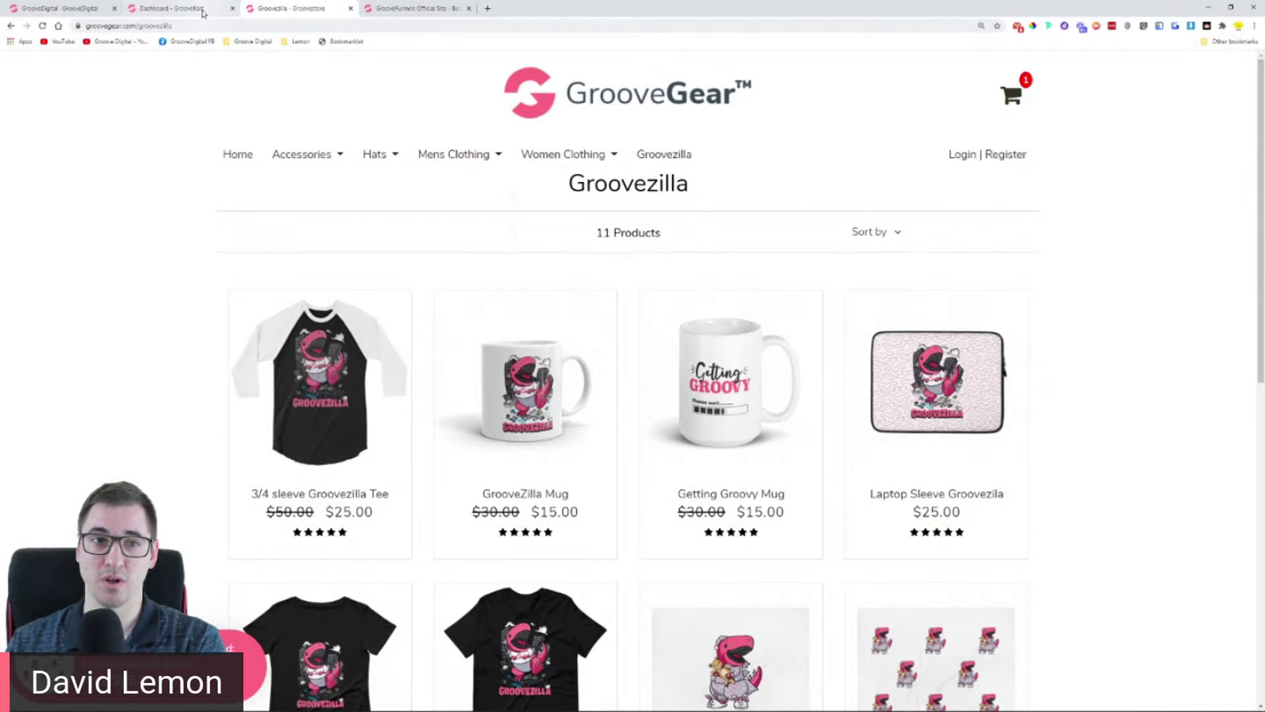
left_click_drag(1061, 248, 1141, 252)
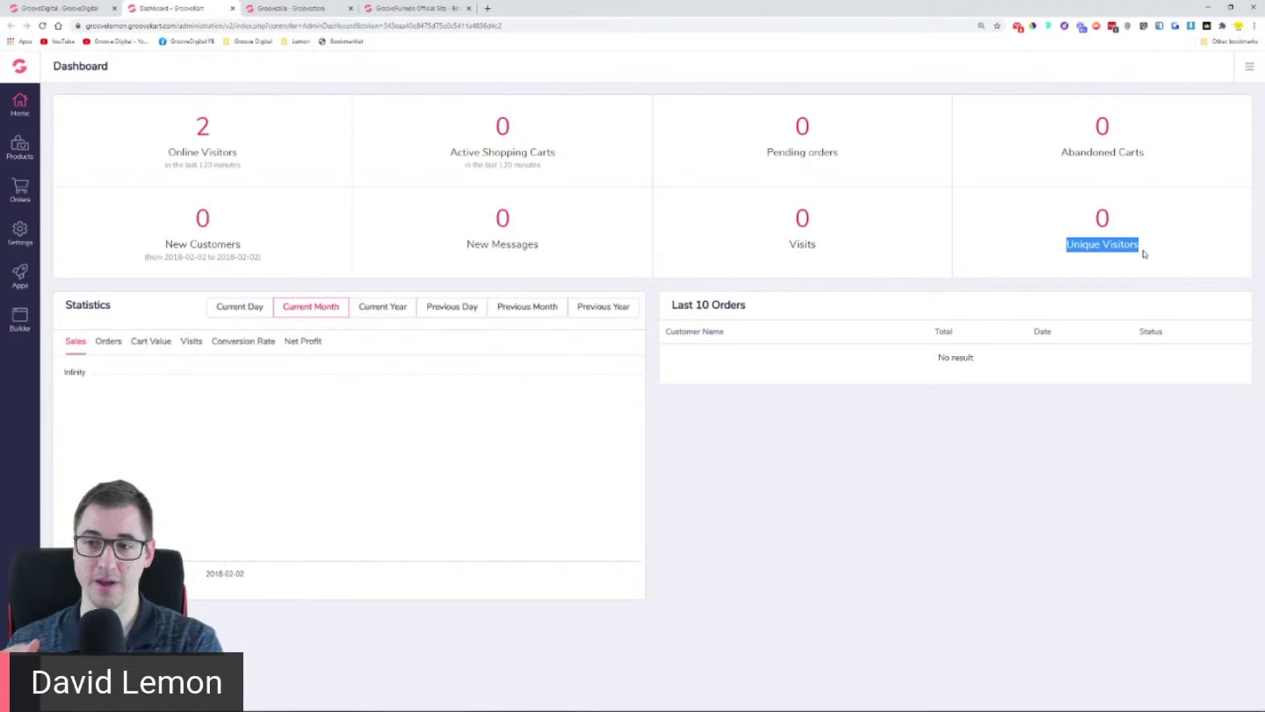
Step: Contrast the Visits and Unique Visitors statistics once more by highlighting their labels alternately
left_click_drag(837, 260, 796, 226)
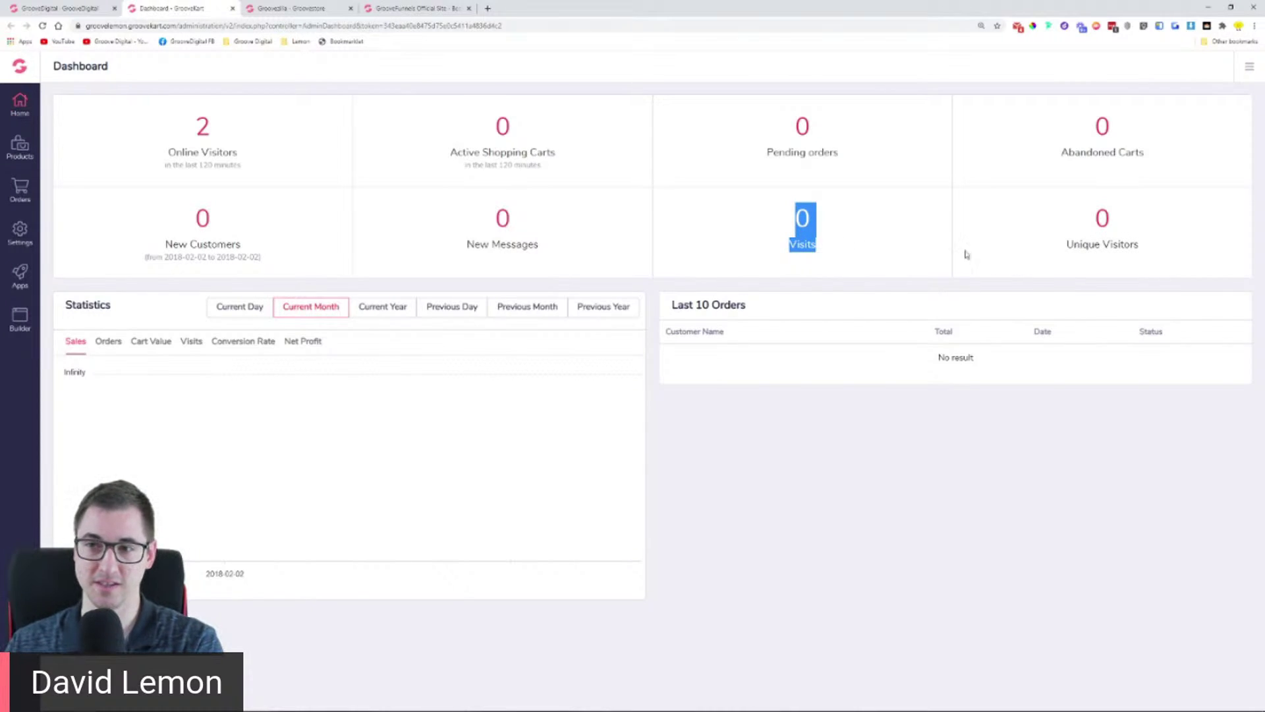
left_click_drag(1059, 251, 1151, 250)
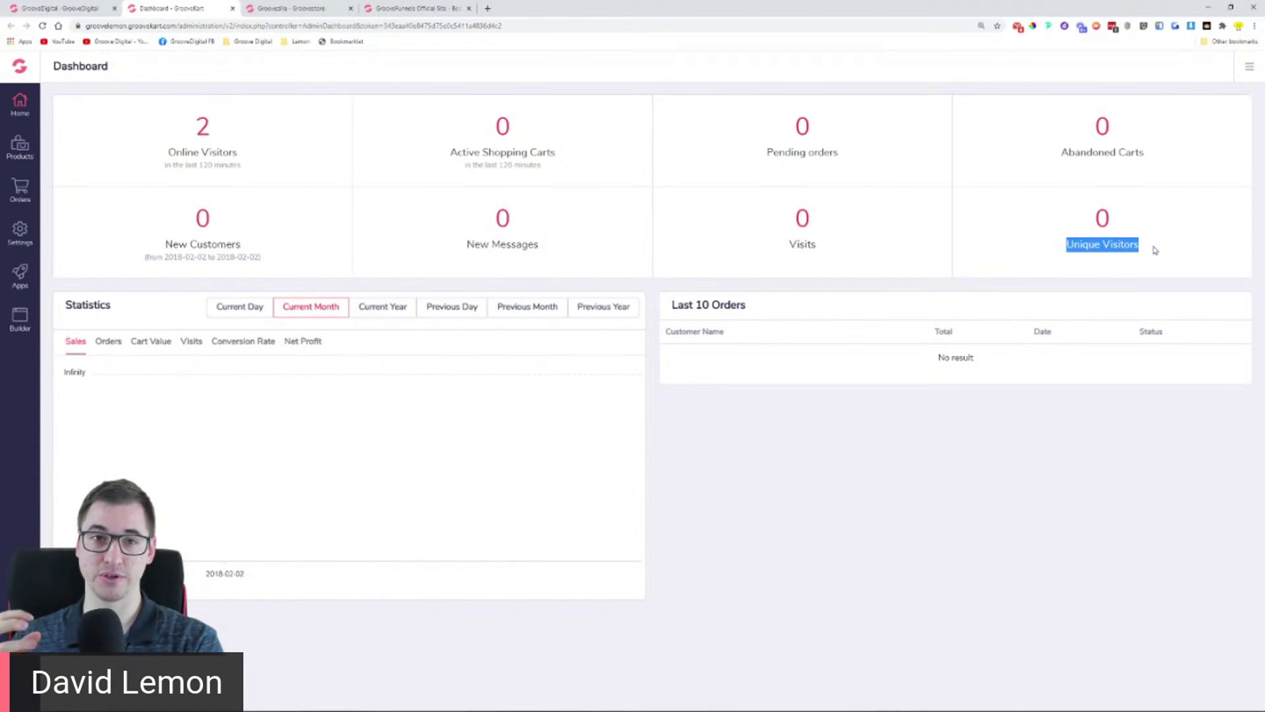
left_click_drag(824, 246, 786, 243)
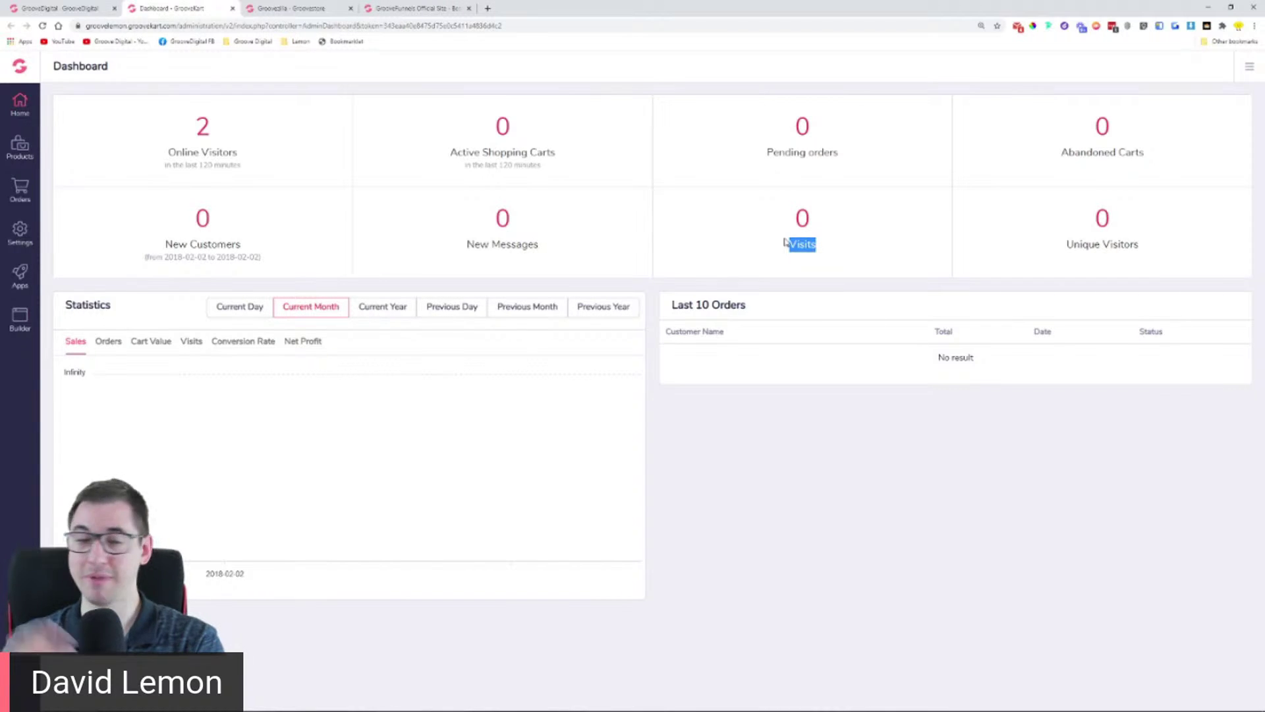
left_click(784, 242)
Step: Look through the Sales, Orders and Cart Value charts in the dashboard's Statistics section
left_click(466, 307)
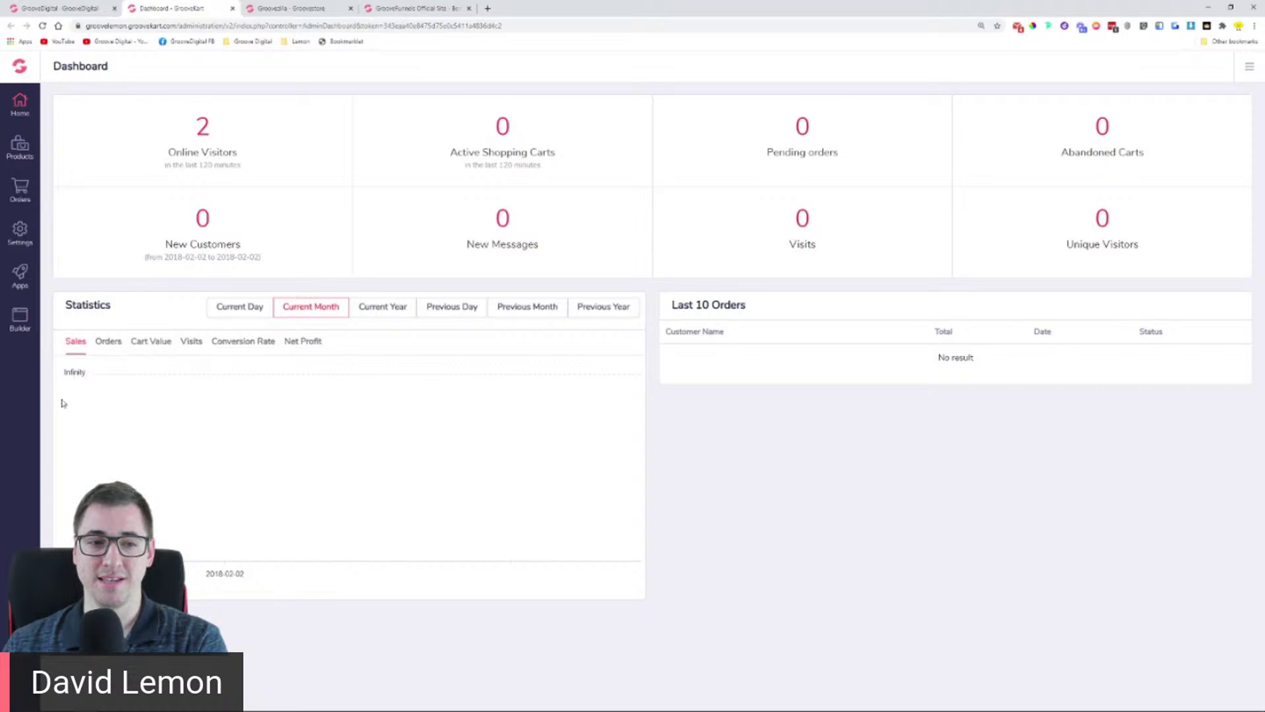
left_click(73, 353)
left_click(109, 343)
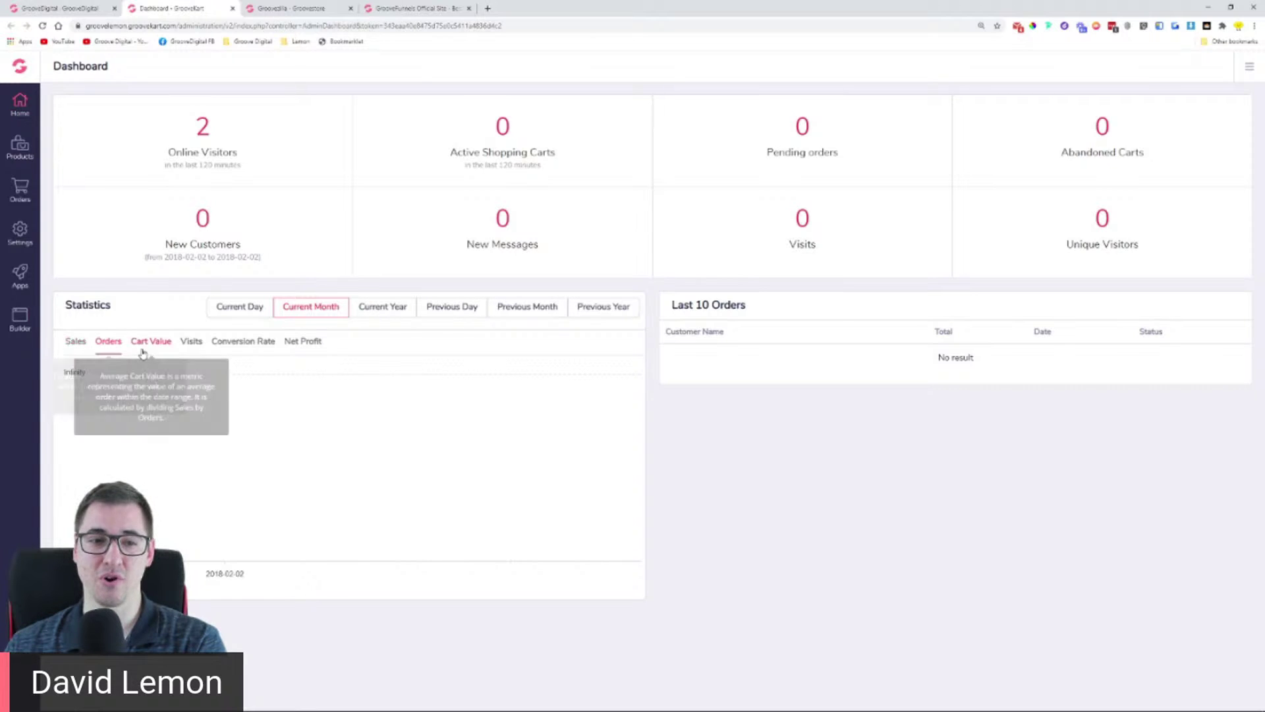
left_click(151, 342)
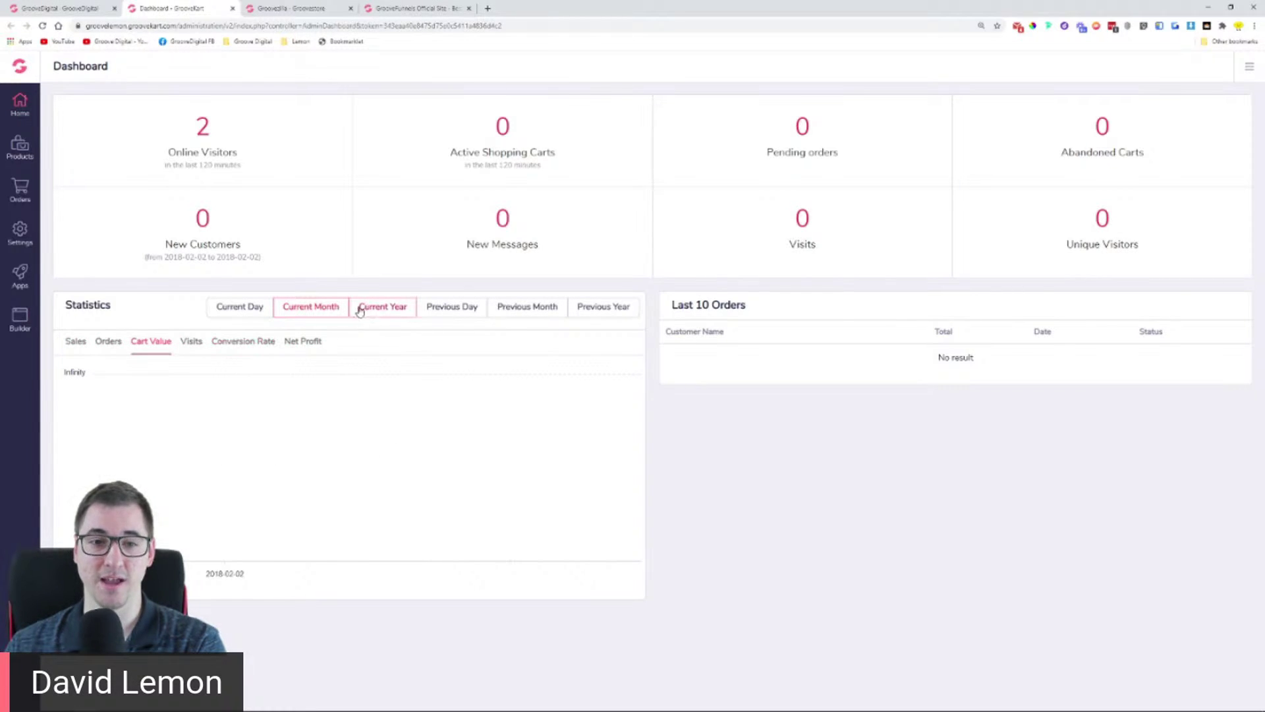
Step: Set the dashboard's statistics period to Current Year
left_click(539, 311)
left_click(443, 314)
left_click(385, 309)
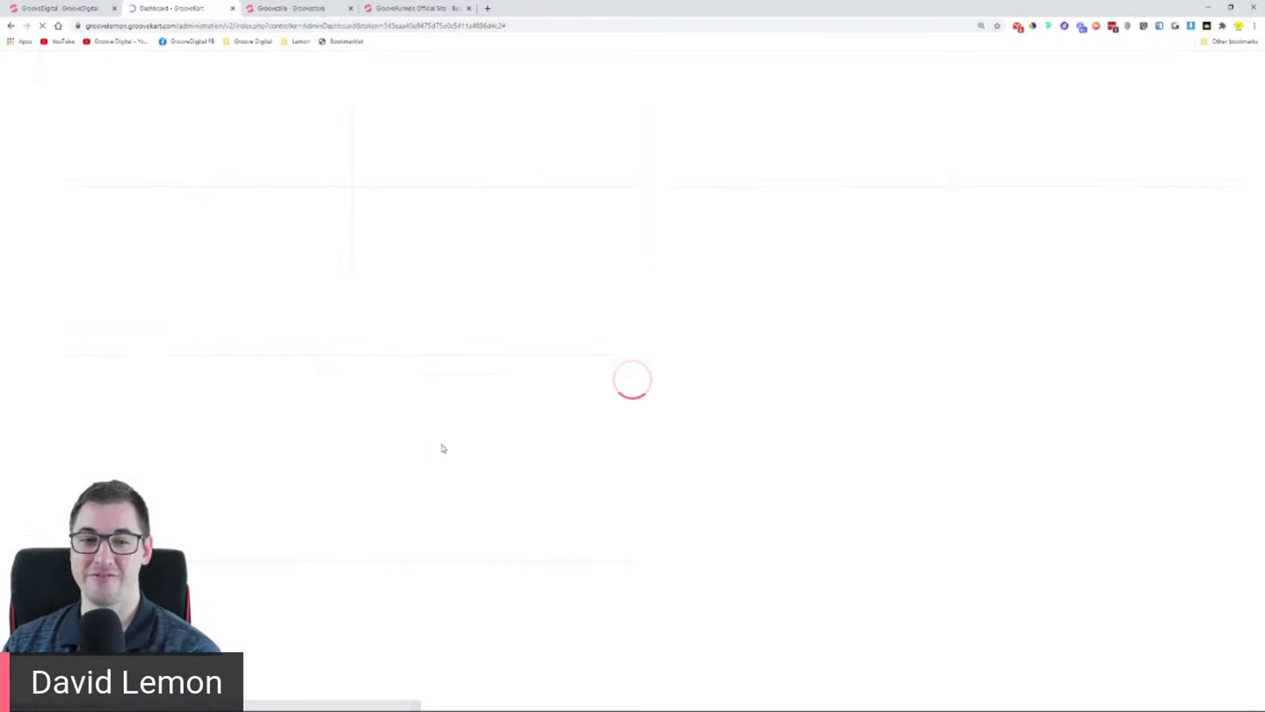
left_click(267, 341)
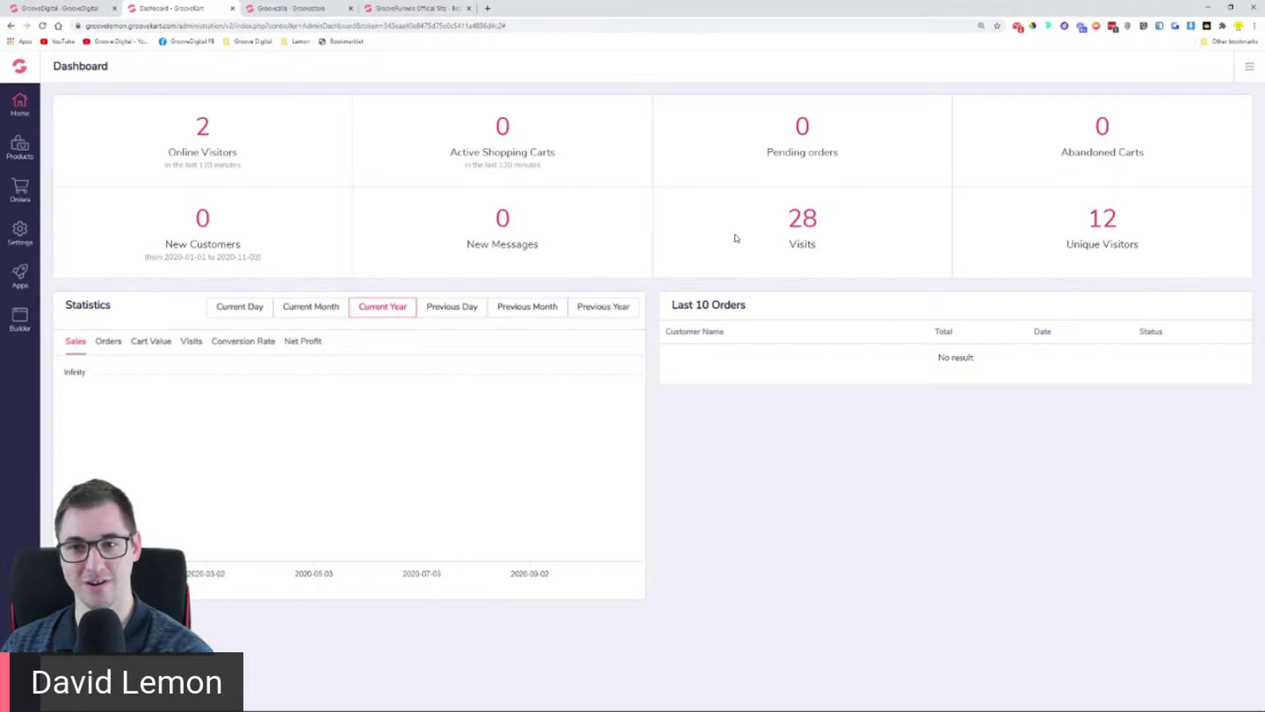
Step: Point out the yearly Visits and Unique Visitors figures by highlighting the numbers
double_click(791, 224)
left_click(827, 235)
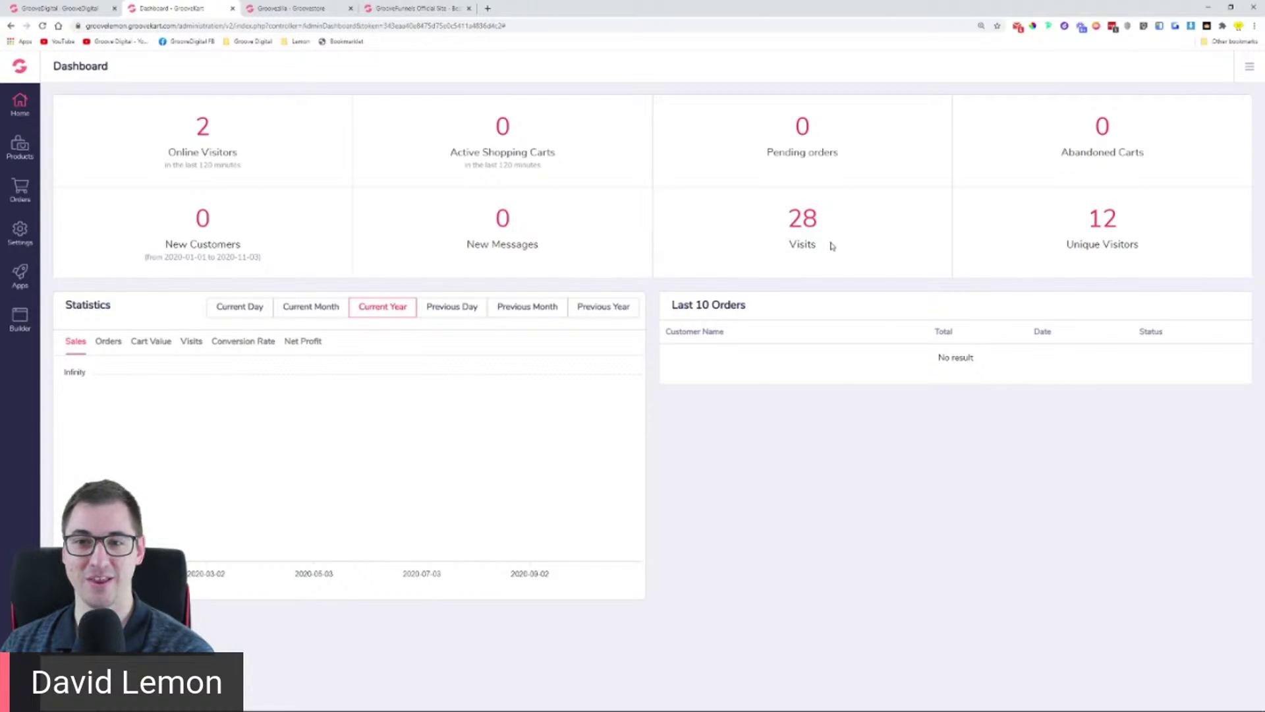
left_click_drag(1087, 215, 1135, 232)
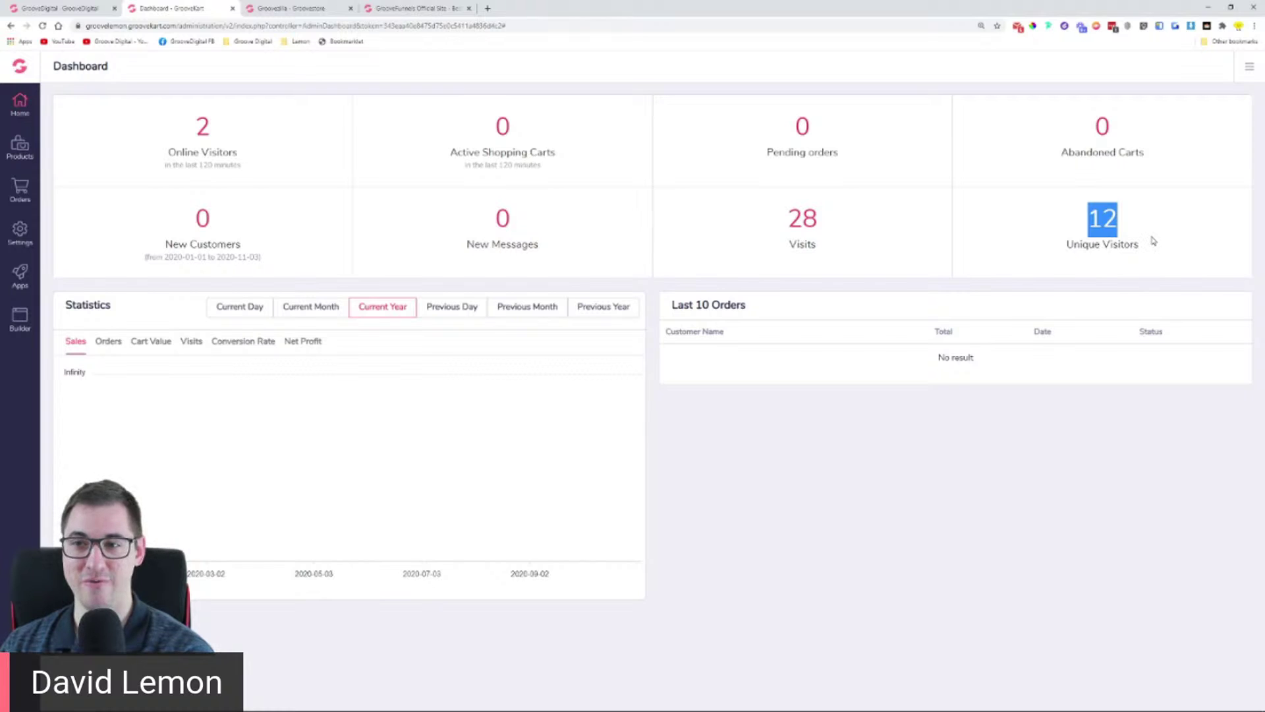
left_click(1153, 244)
left_click_drag(1126, 231, 1078, 220)
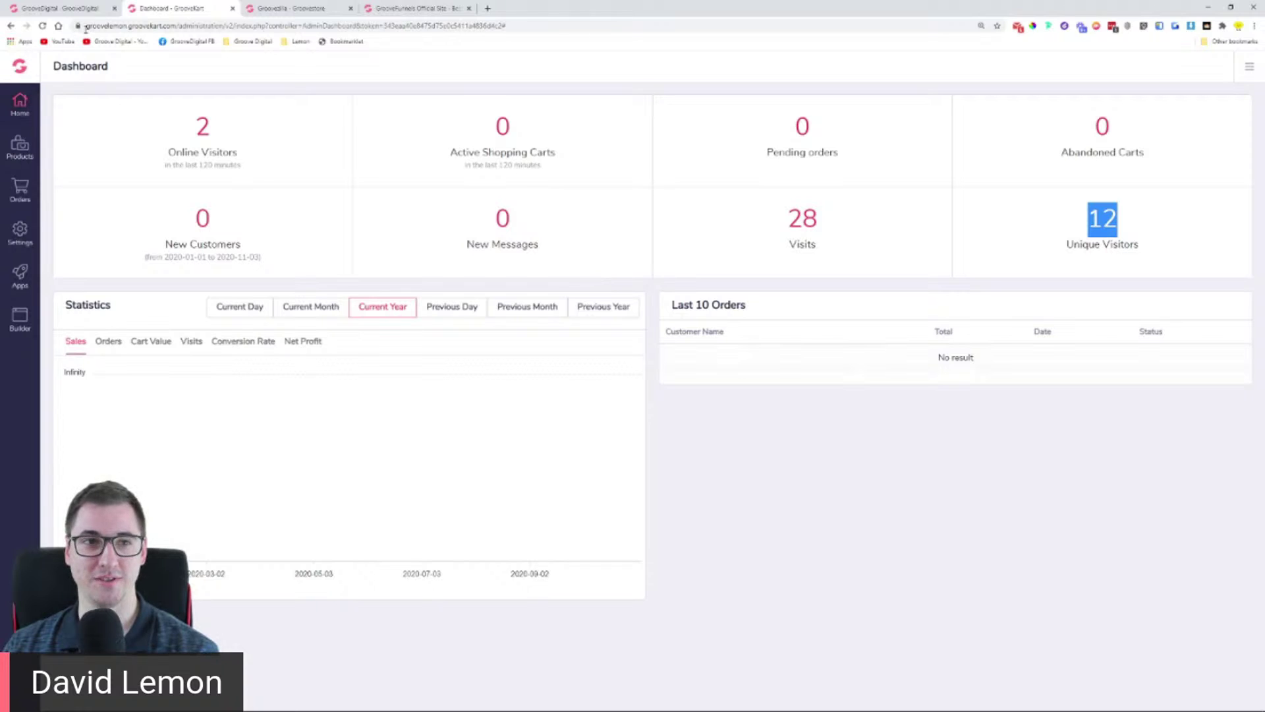
left_click(1109, 239)
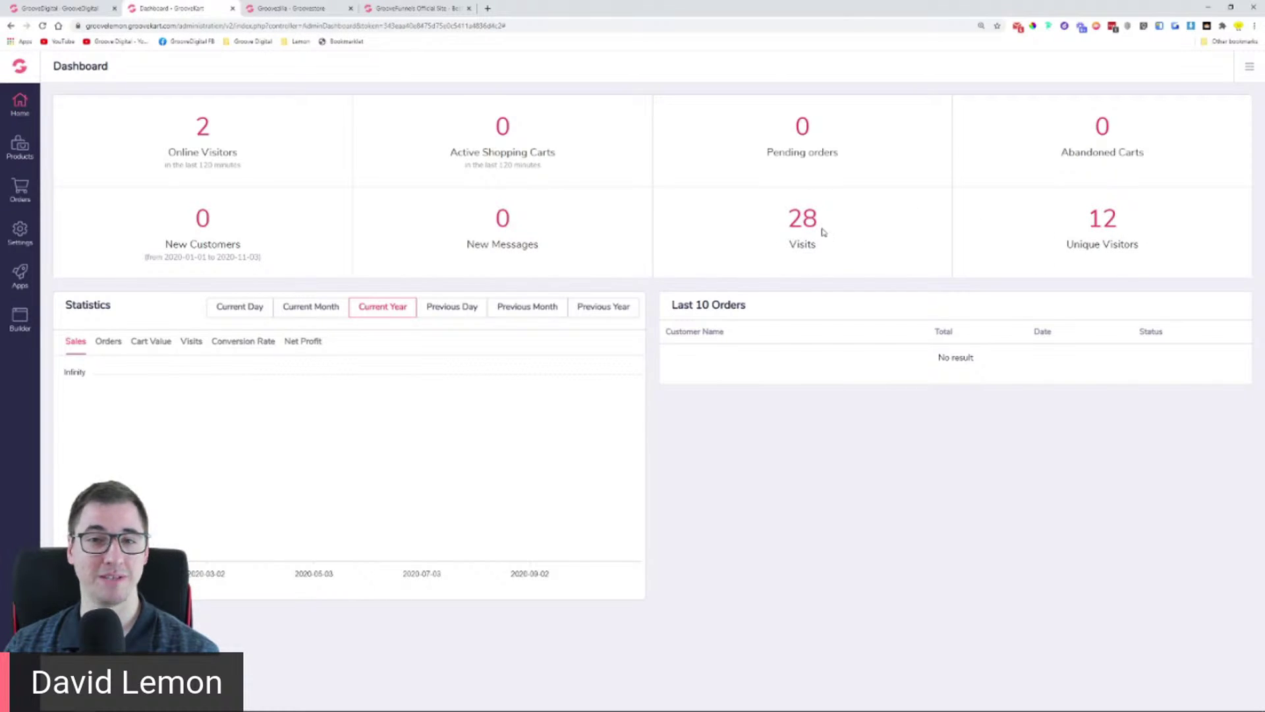
Step: Reload the dashboard with the form resubmitted and recheck the Visits figure
left_click(43, 26)
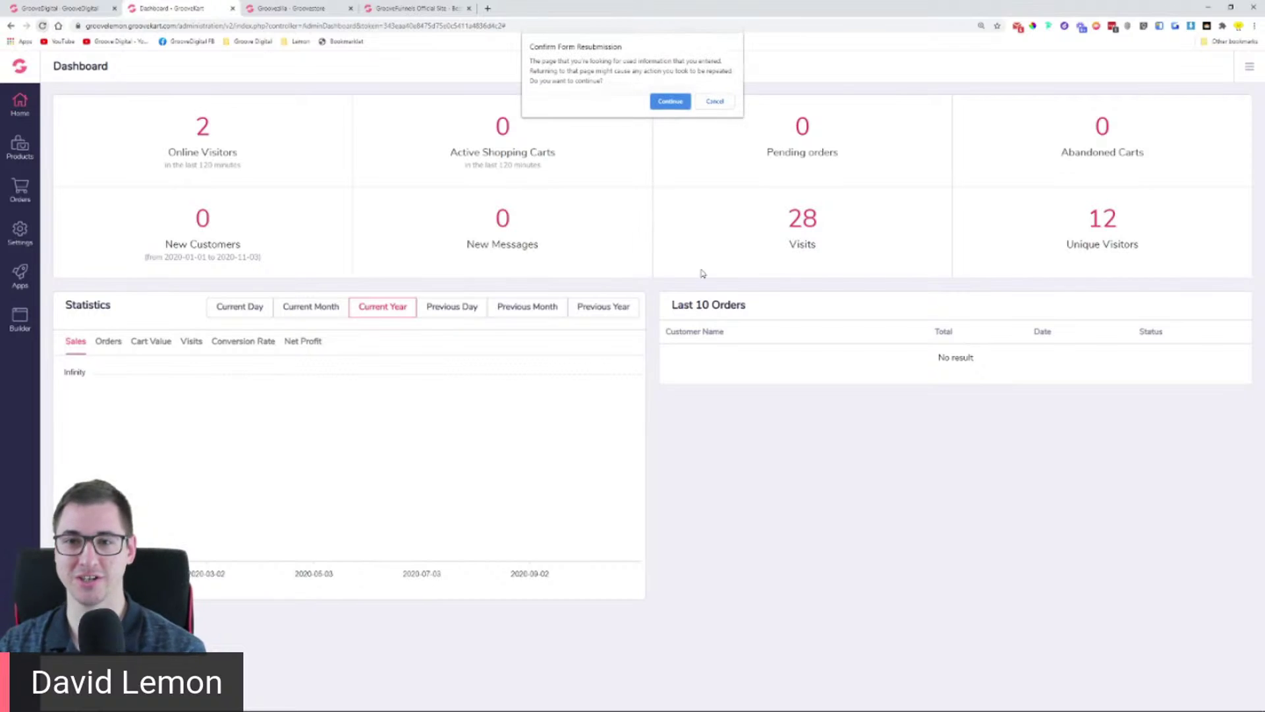
left_click(683, 101)
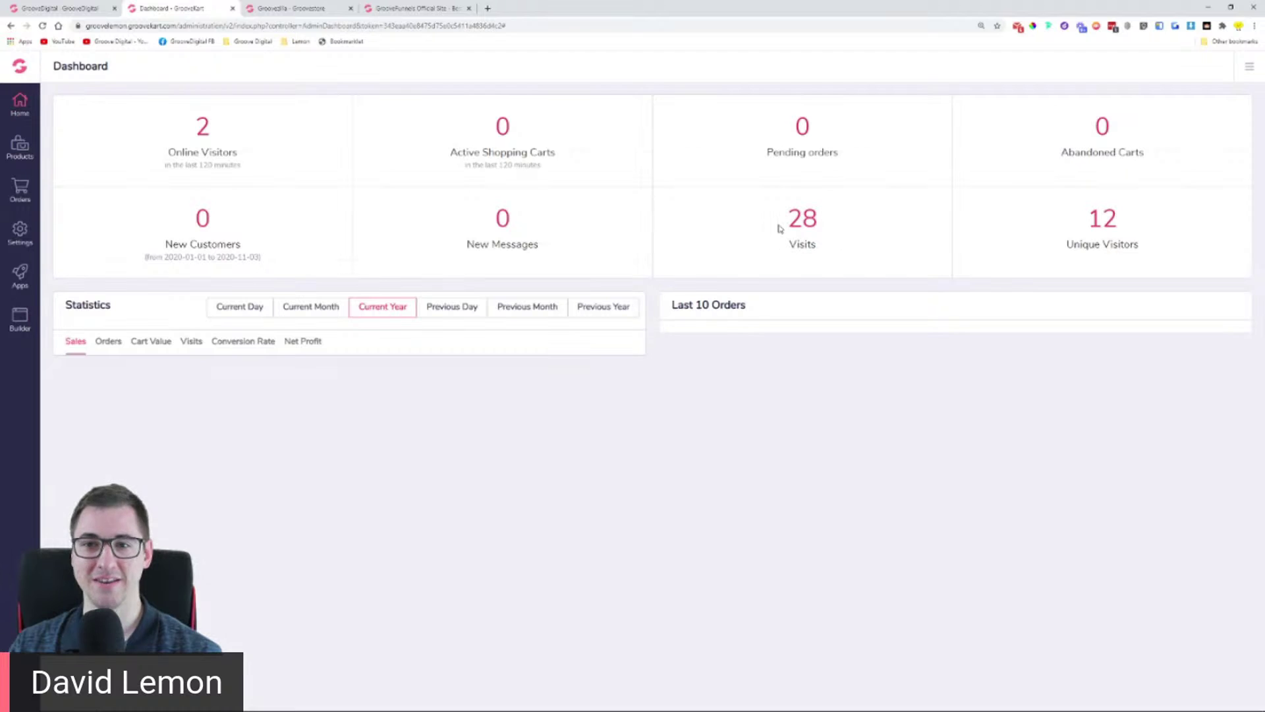
double_click(796, 228)
left_click(923, 241)
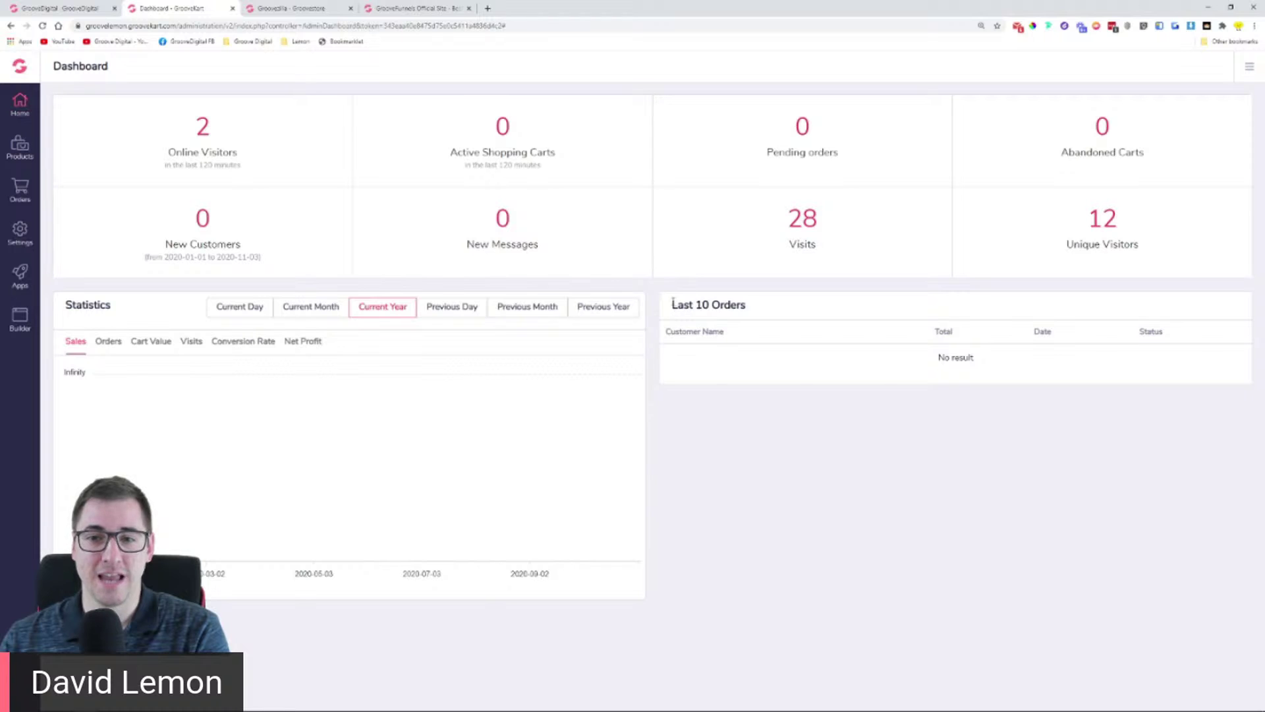
Step: Point out the Last 10 Orders section by highlighting its heading
left_click_drag(673, 303, 774, 305)
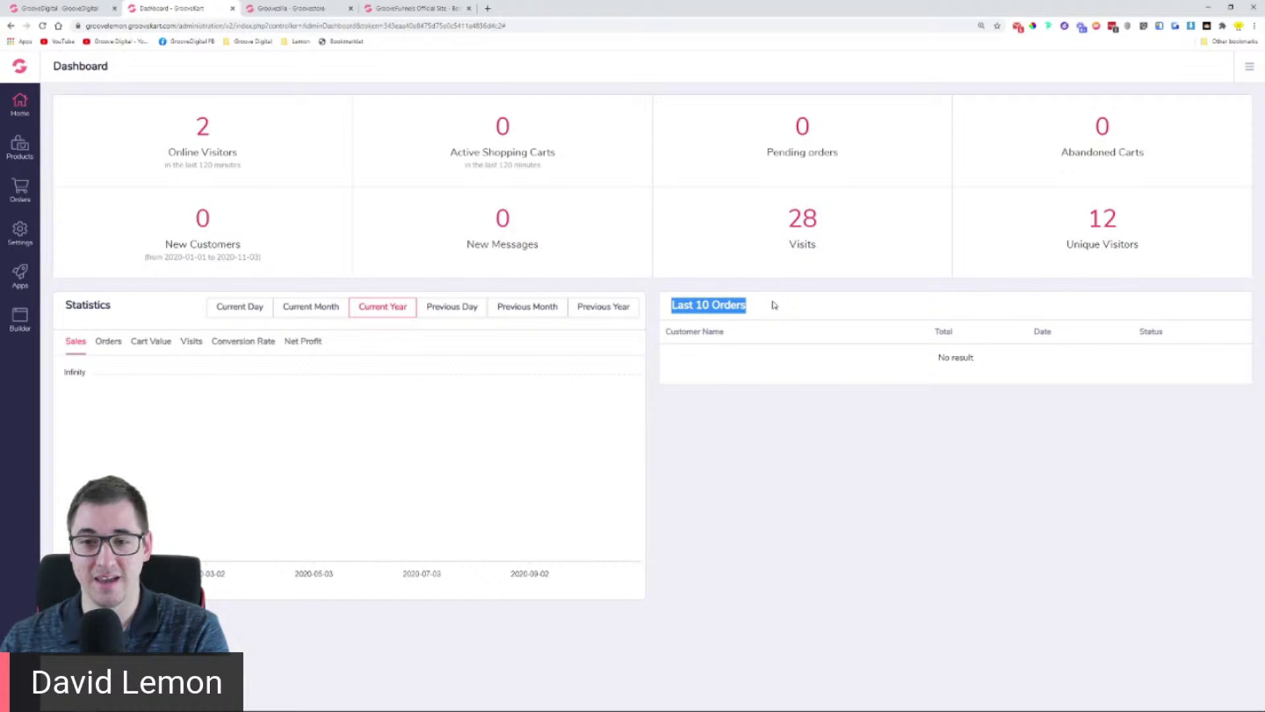
left_click(774, 305)
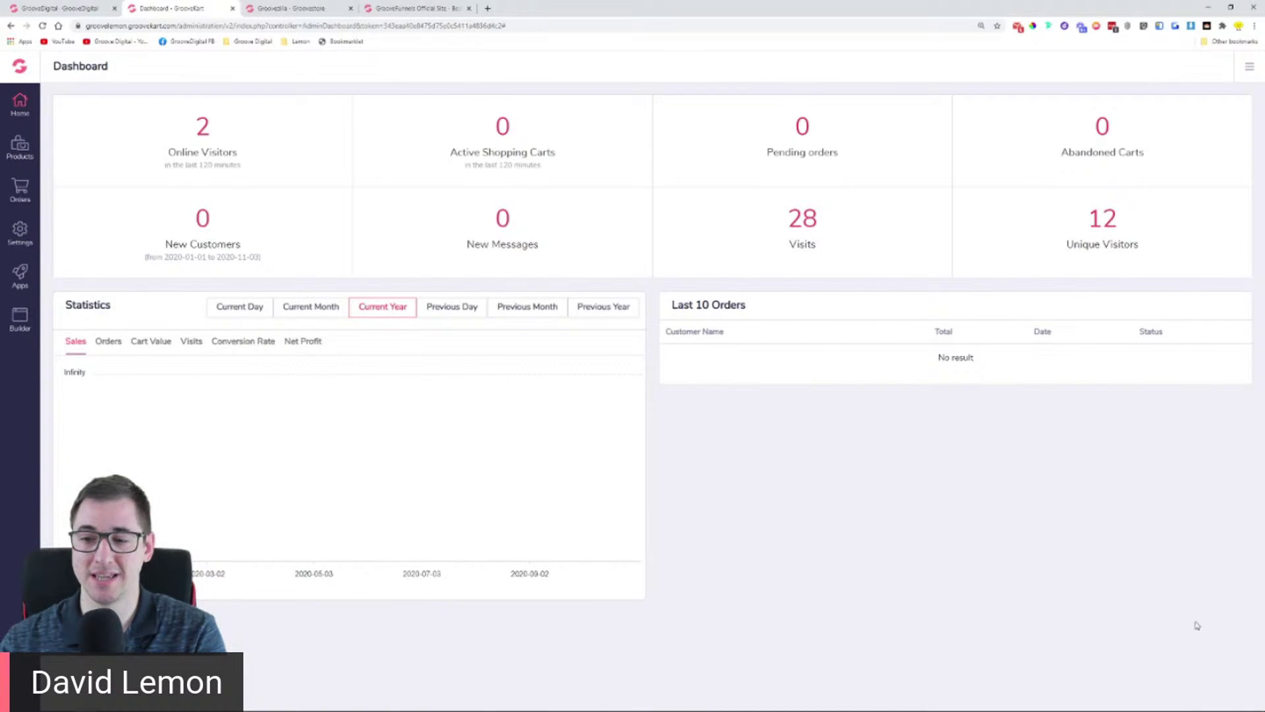
Step: Quit Skype, which is running in the background, and return to the dashboard
left_click(1132, 702)
right_click(1122, 683)
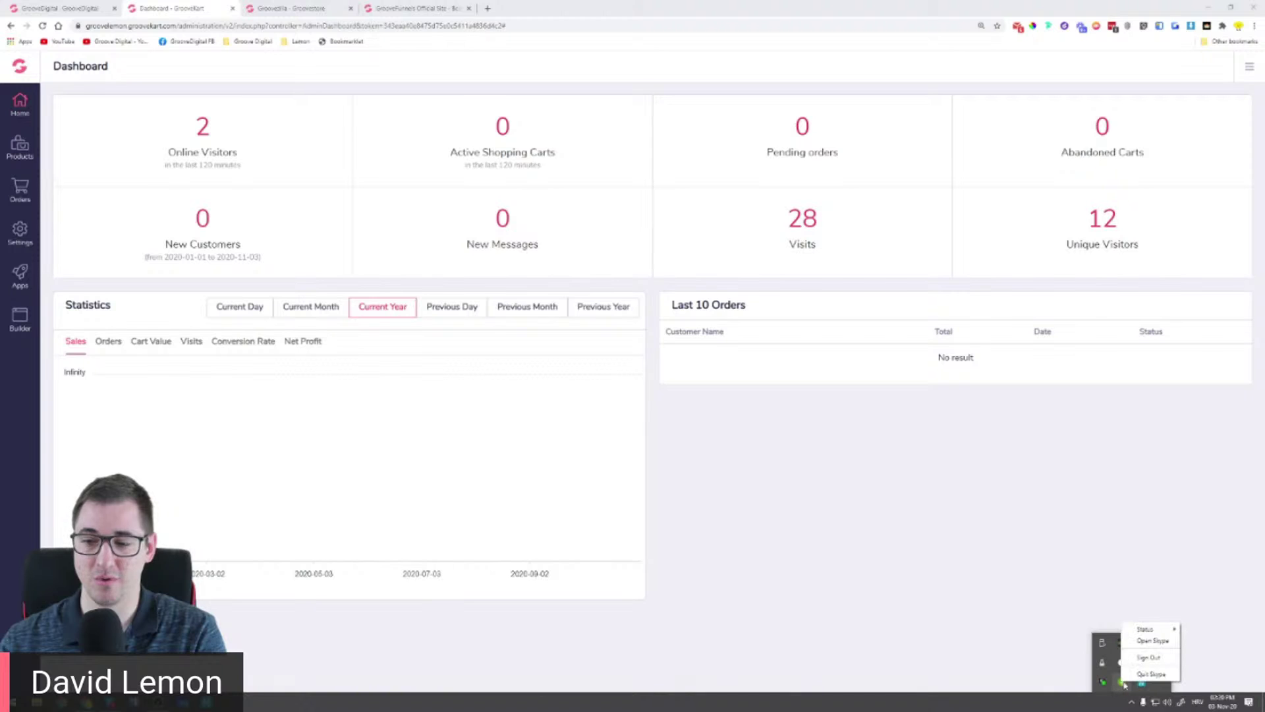
left_click(1135, 675)
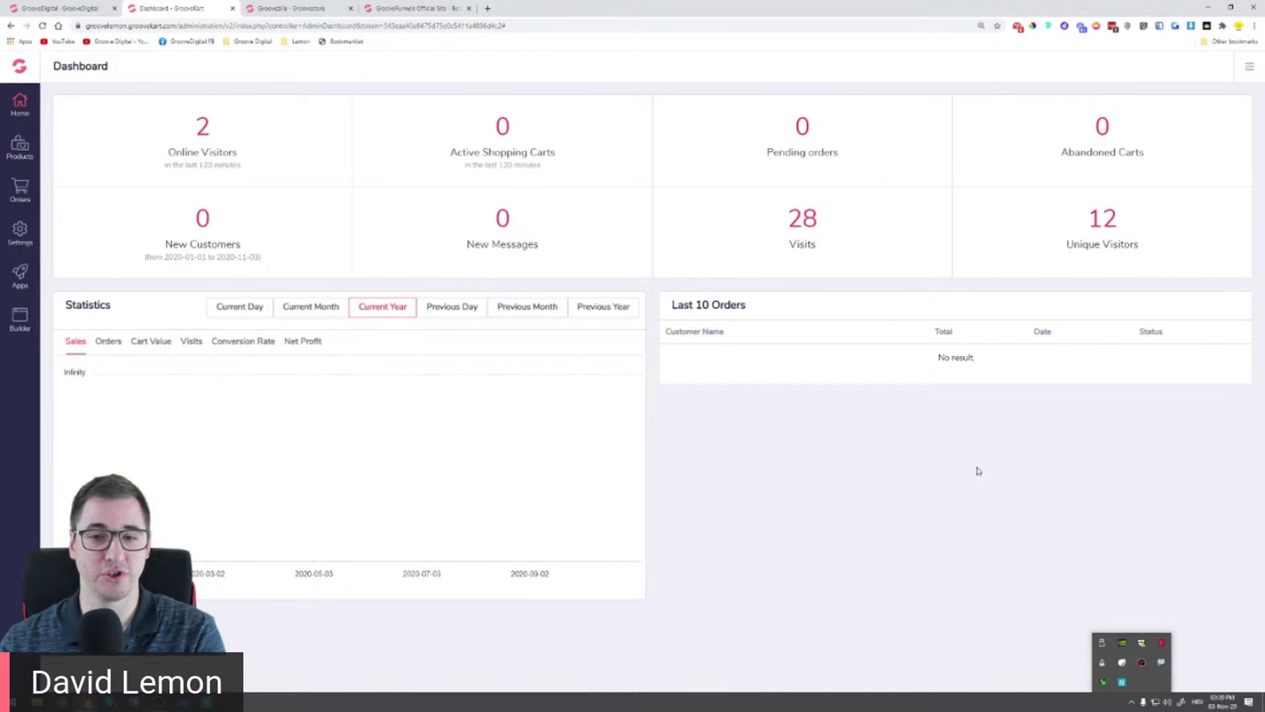
left_click(1131, 702)
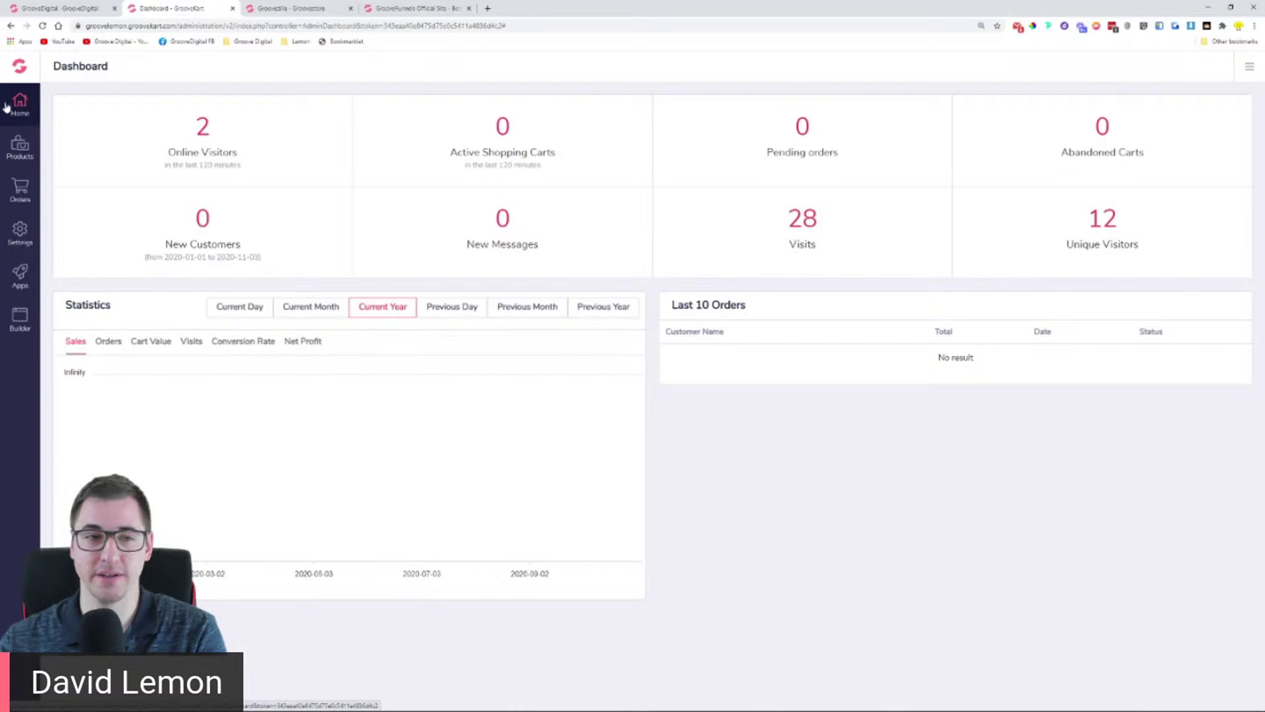
Step: Open the store's My products list and start a new product, showing its empty product name field
left_click(21, 152)
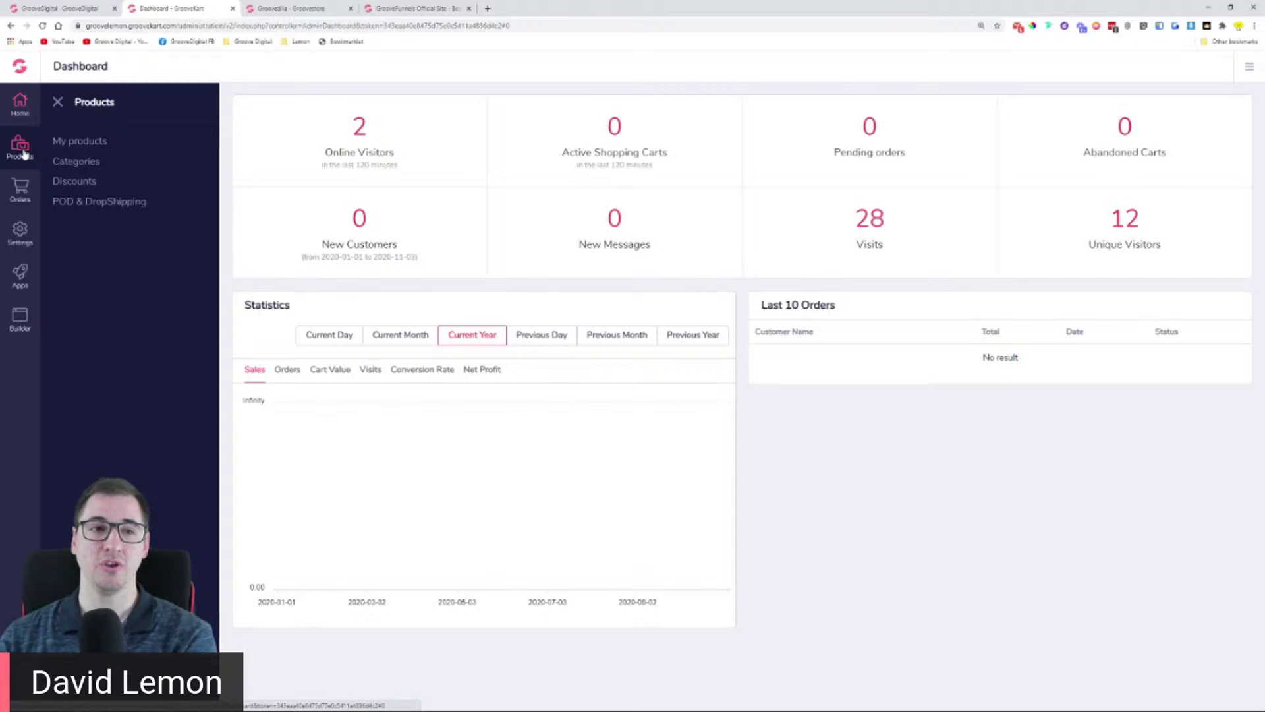
left_click(61, 149)
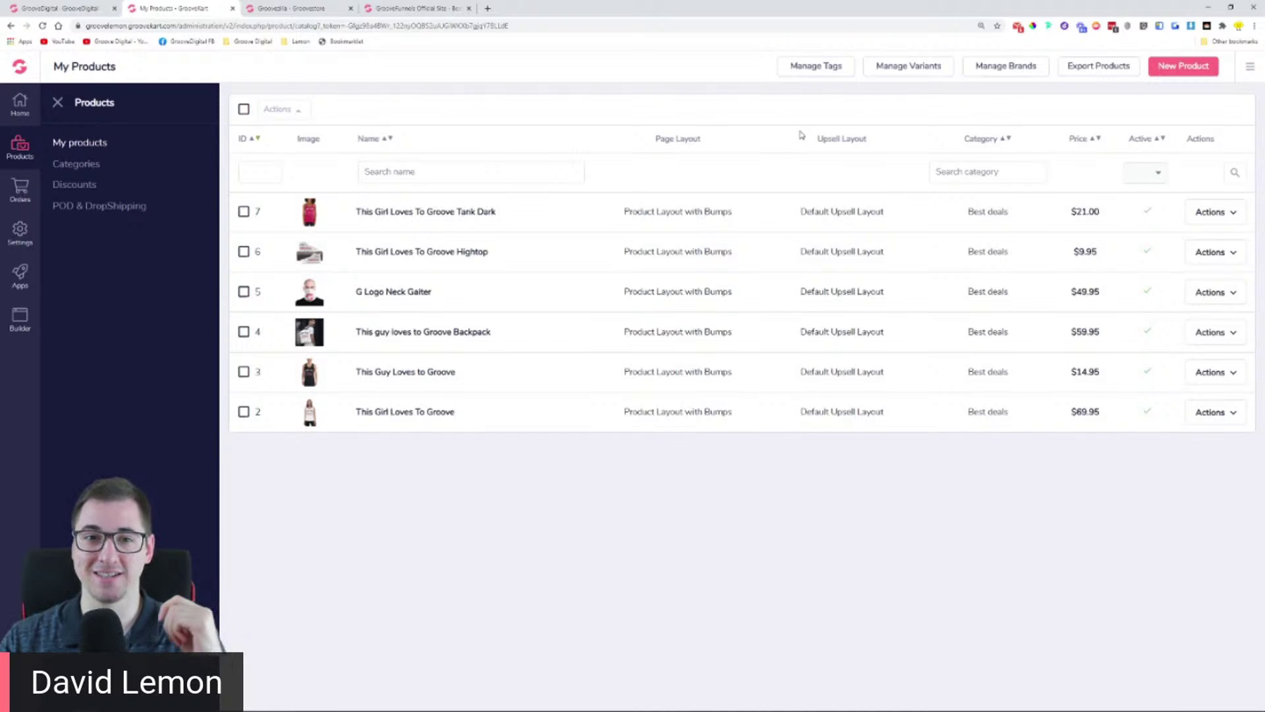
left_click(1184, 69)
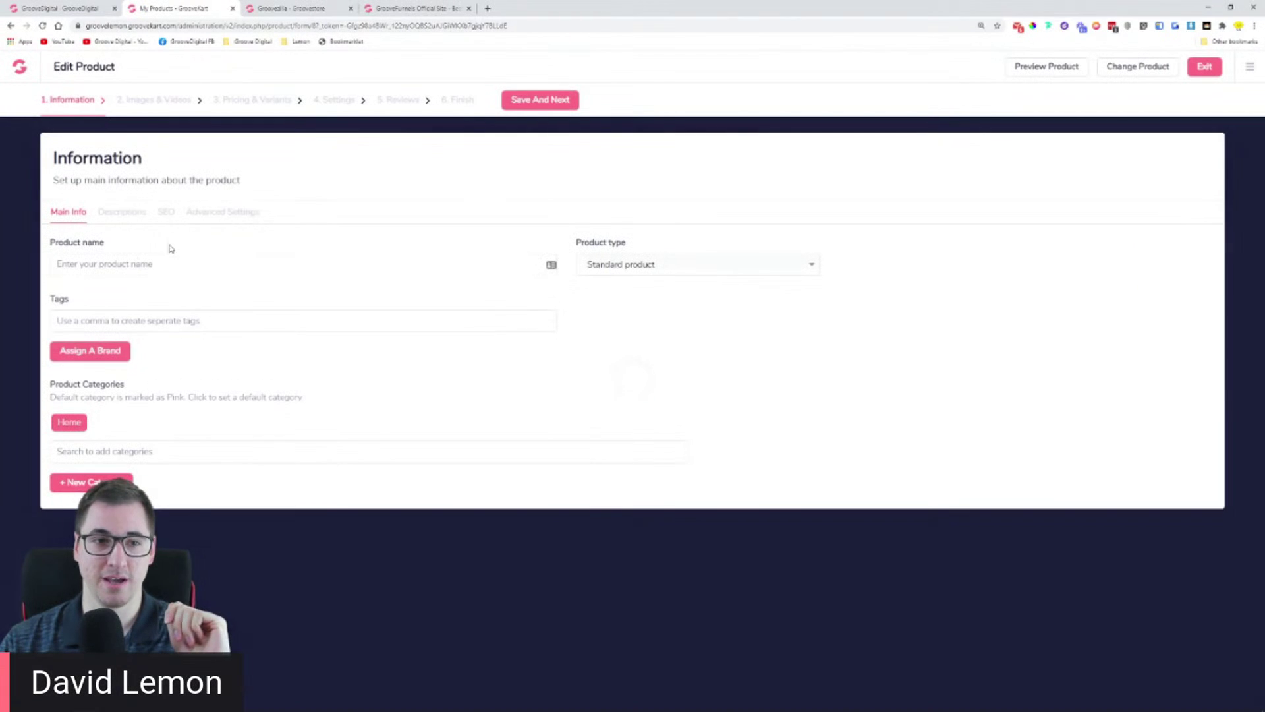
left_click(129, 257)
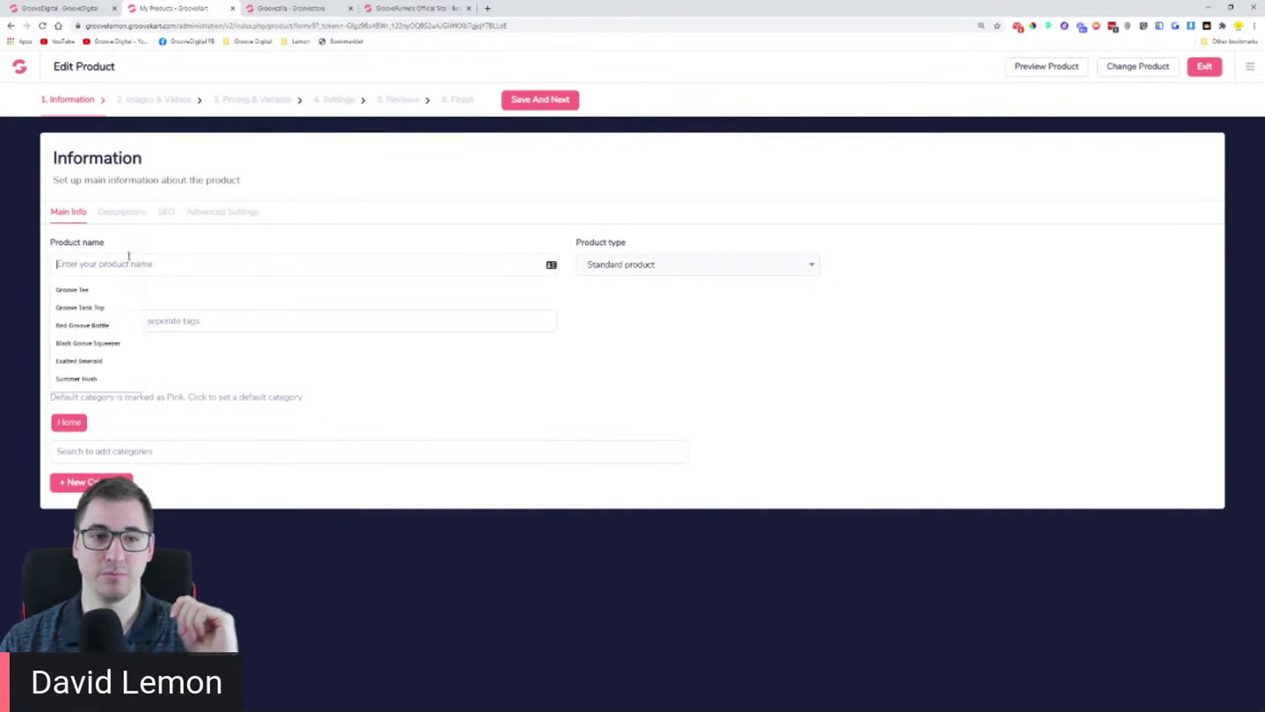
left_click(268, 248)
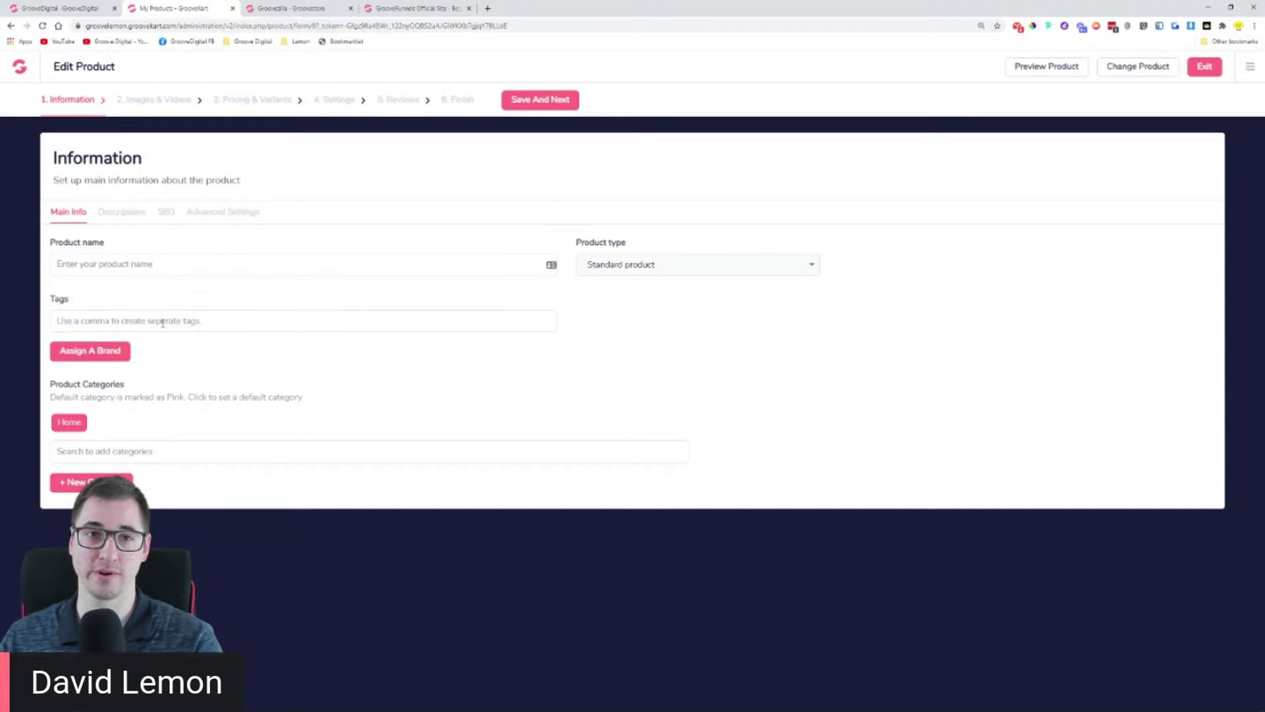
Step: Examine the GrooveGear home page and the GrooveMan new Mug product page as examples of a finished product
left_click(307, 9)
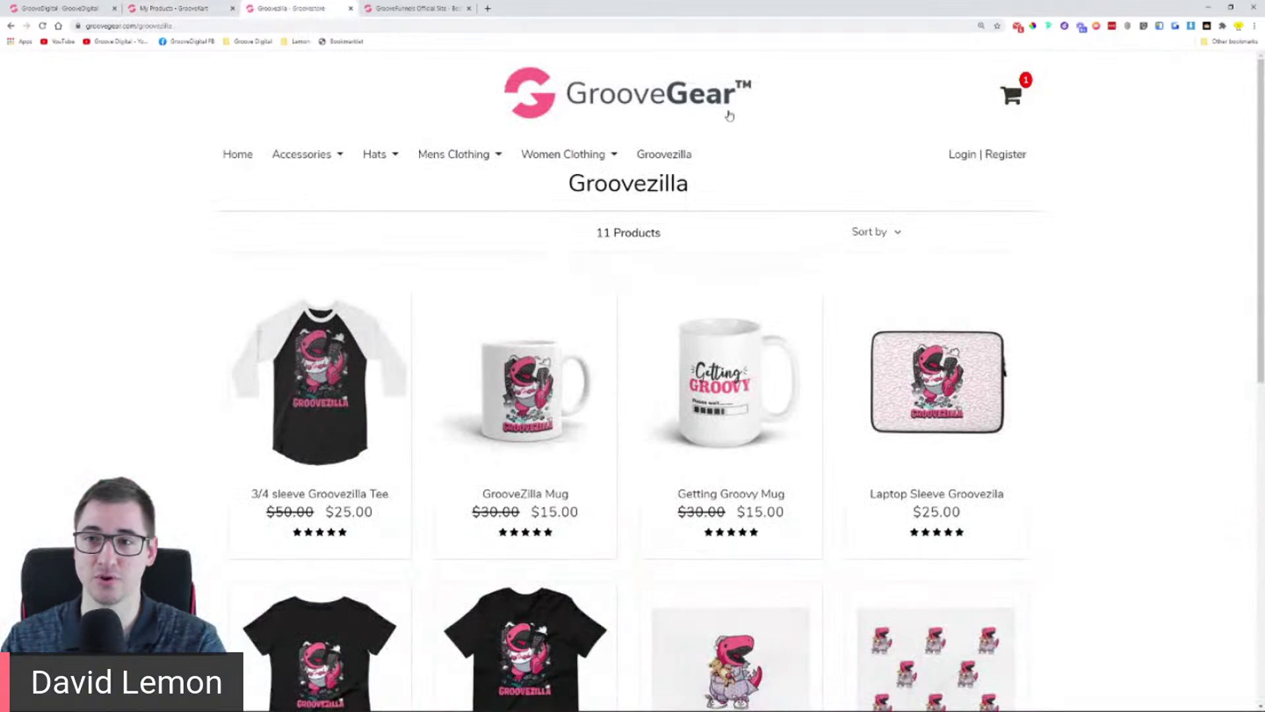
scroll(757, 131, "down", 2)
scroll(757, 132, "up", 2)
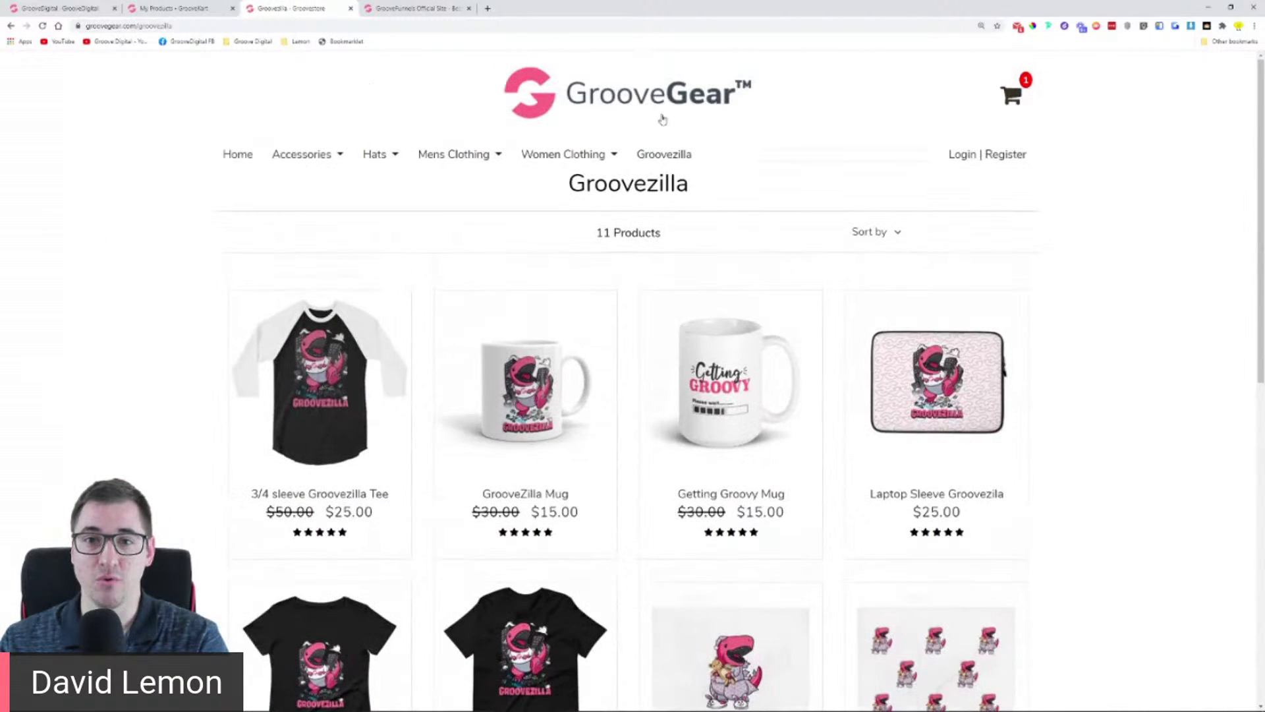
left_click(657, 109)
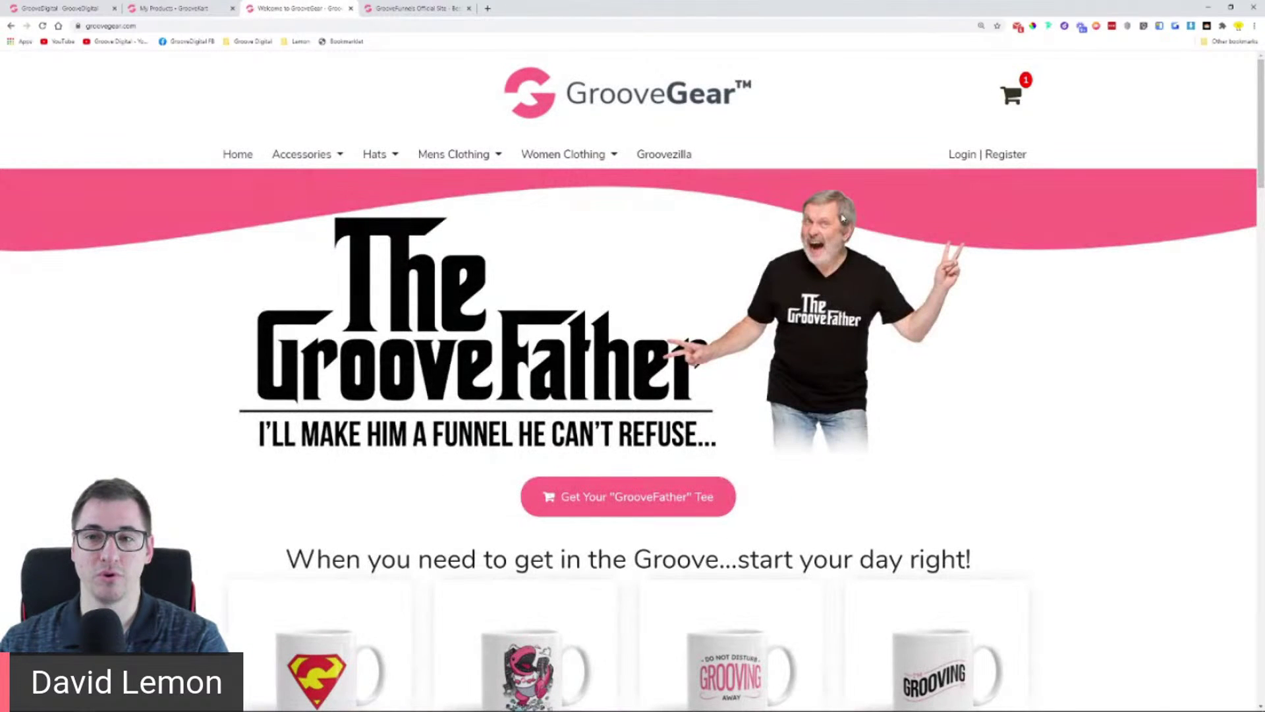
scroll(892, 302, "down", 5)
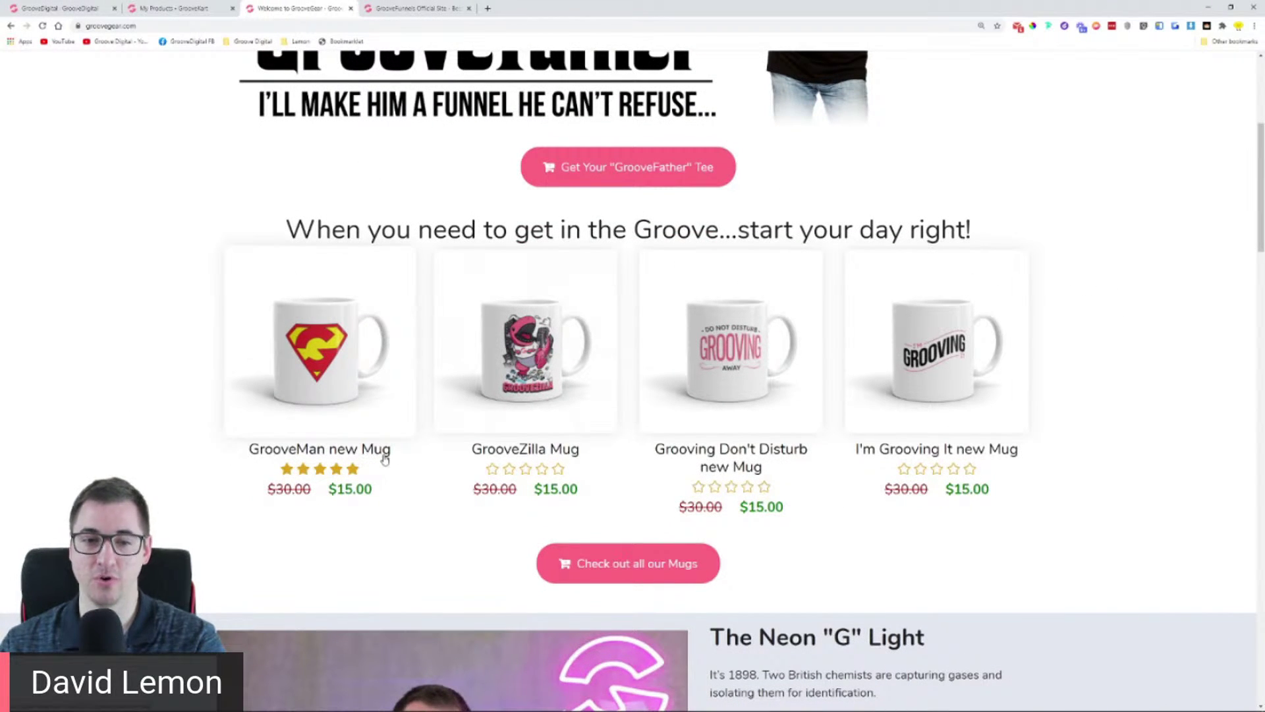
left_click(340, 378)
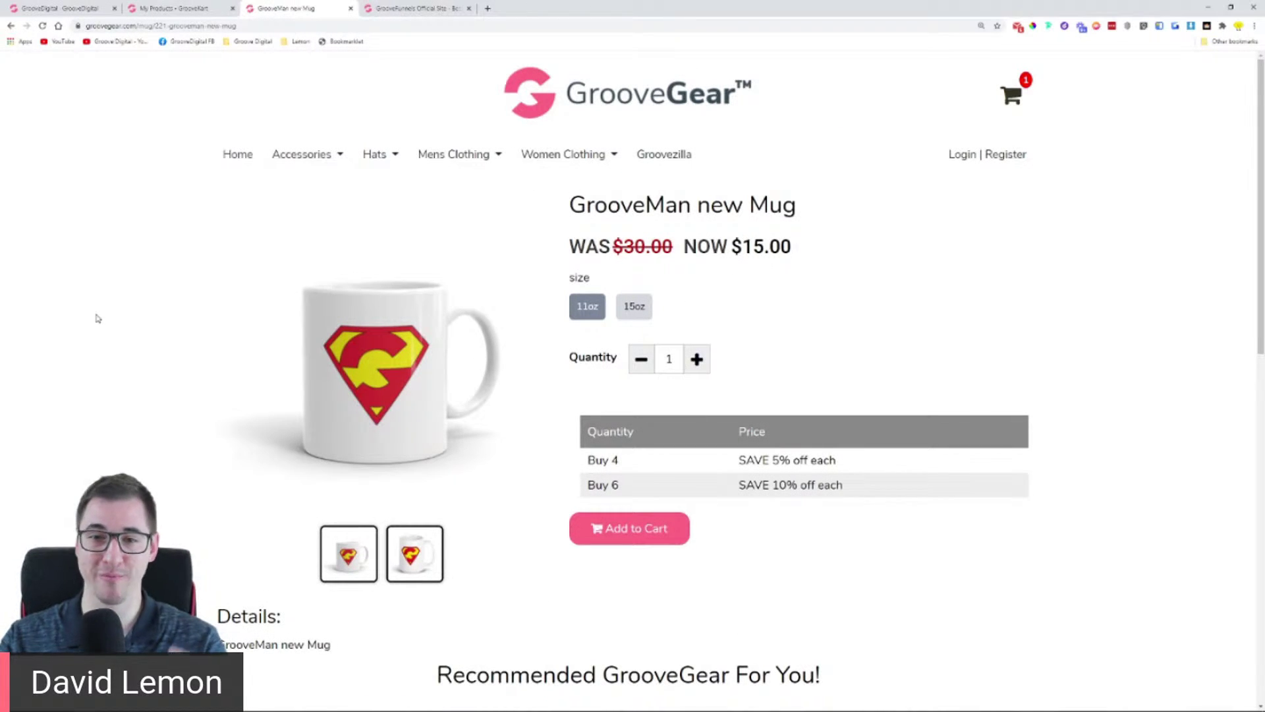
scroll(108, 378, "down", 3)
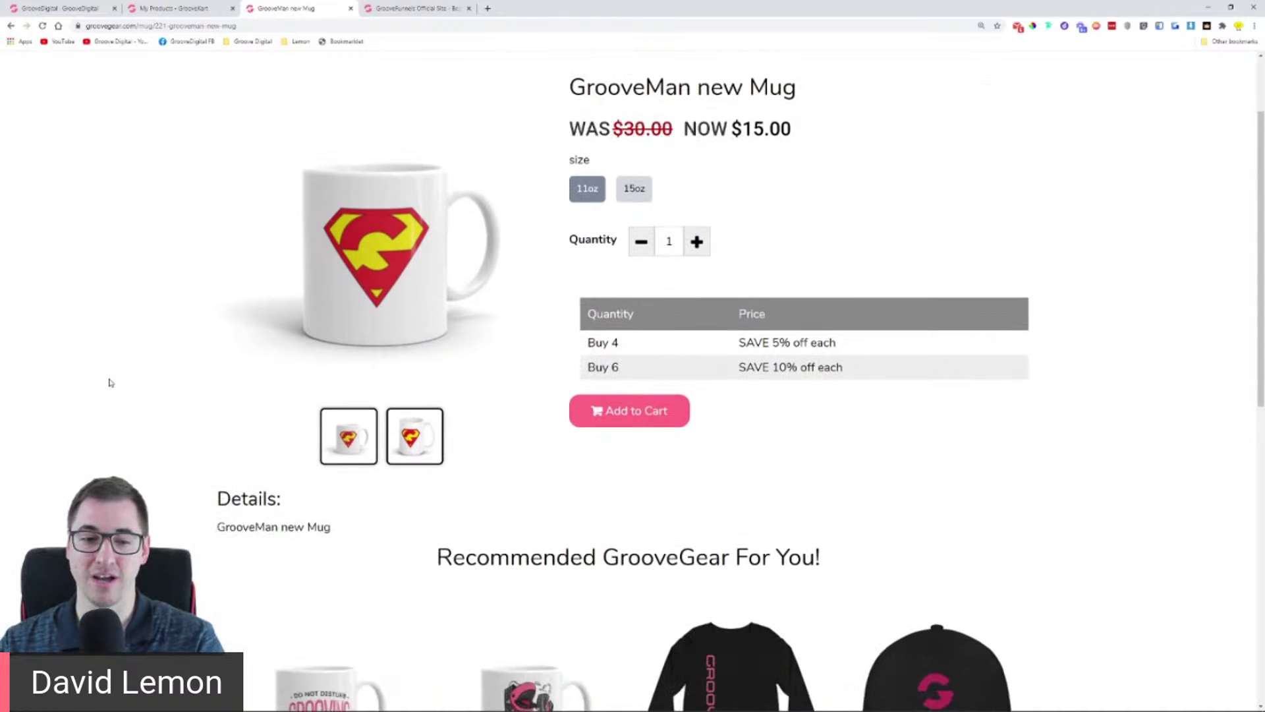
scroll(290, 171, "up", 3)
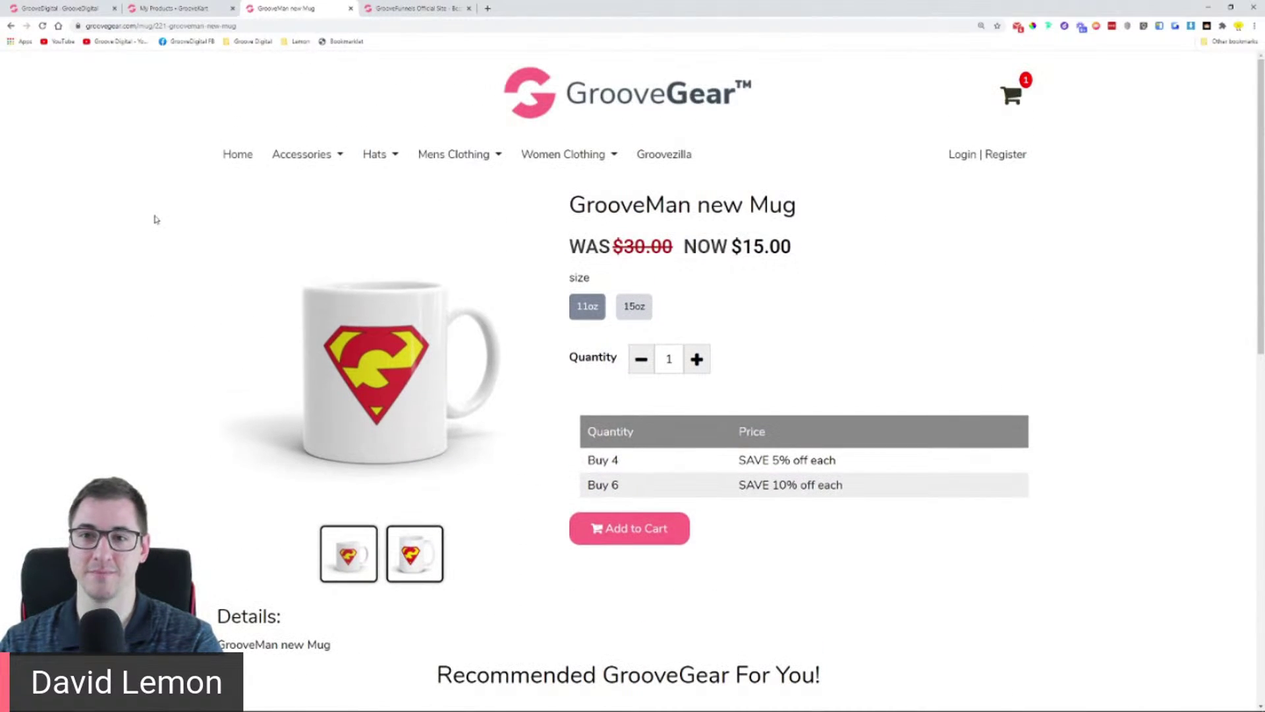
Step: Return to the new product's main information and set its product type to Digital product
left_click(173, 8)
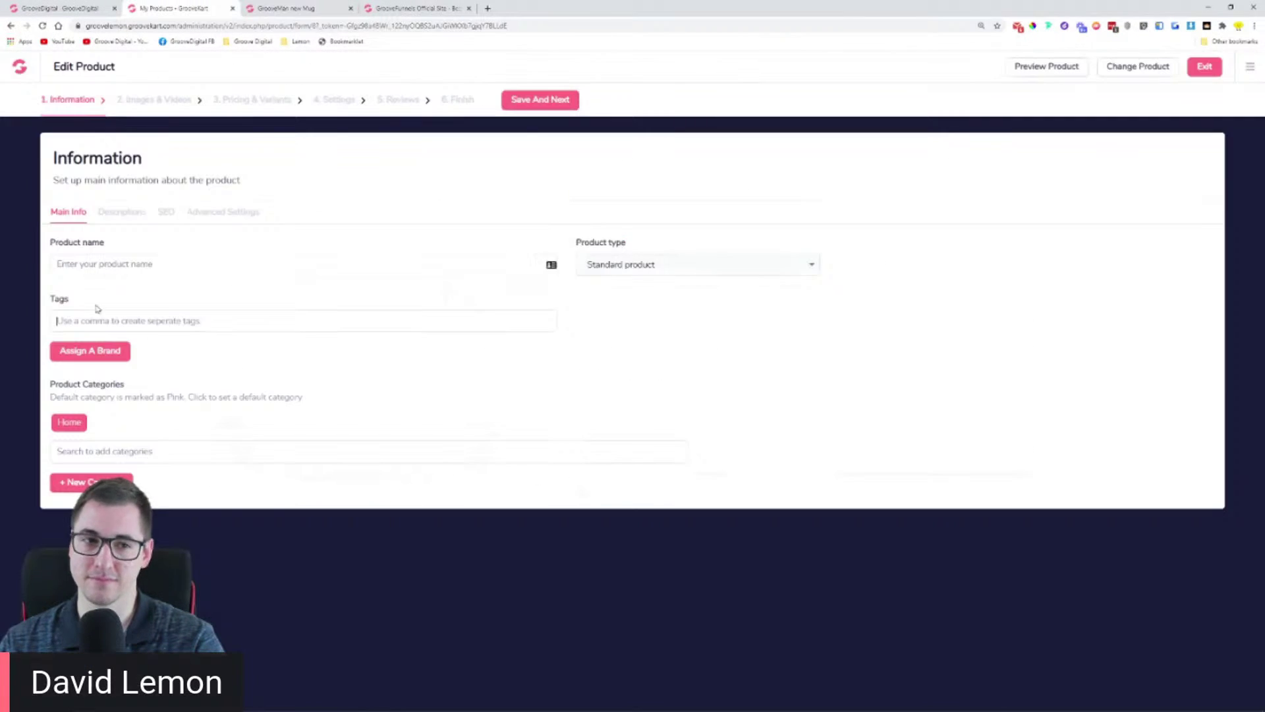
left_click(64, 320)
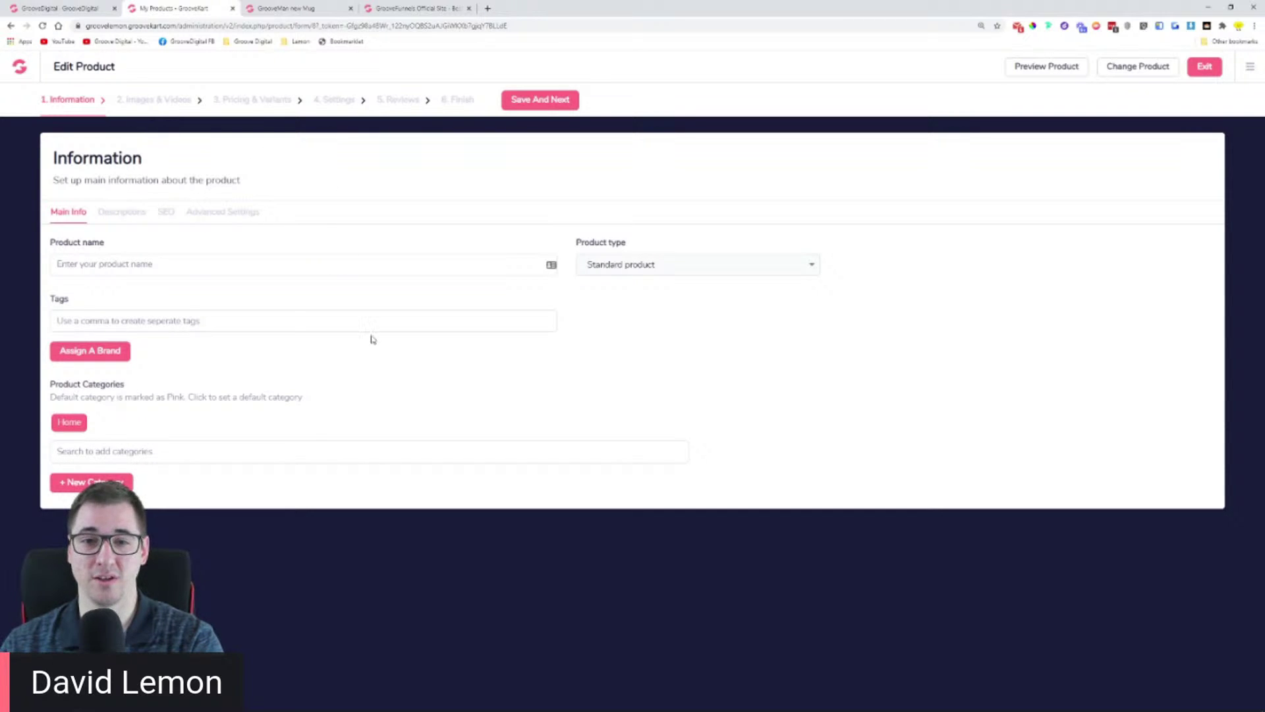
left_click(616, 270)
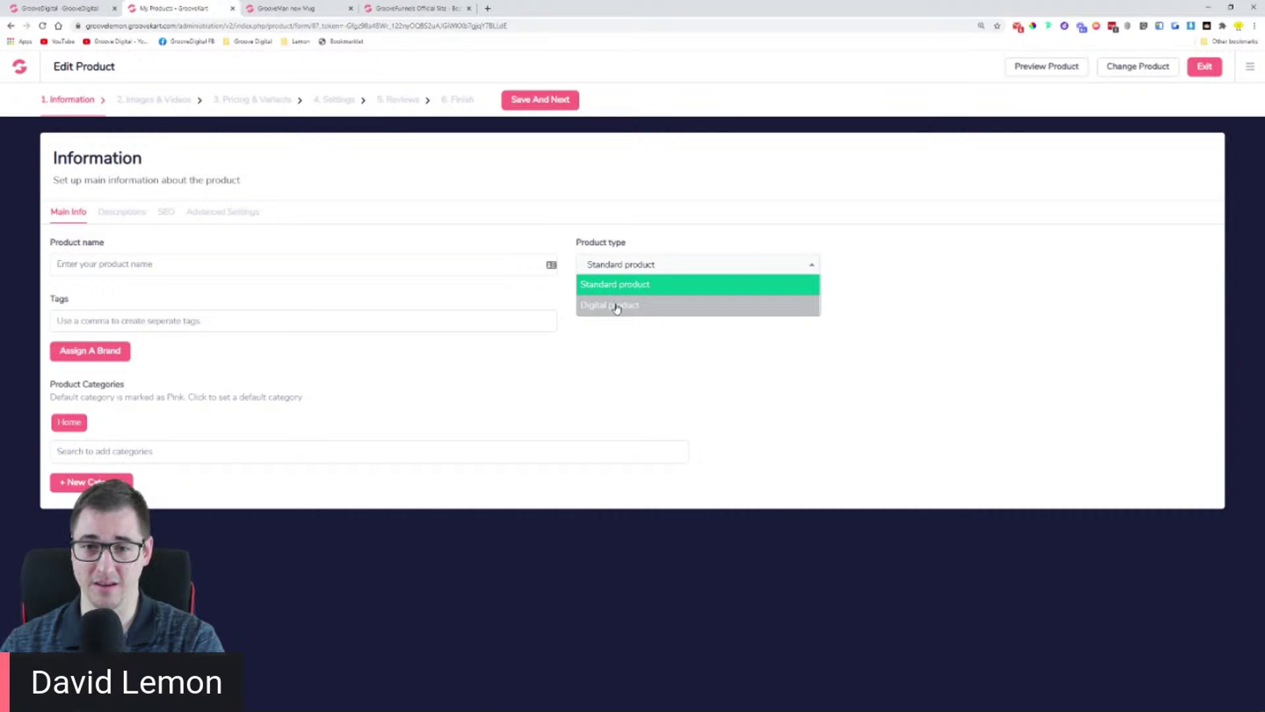
left_click(617, 307)
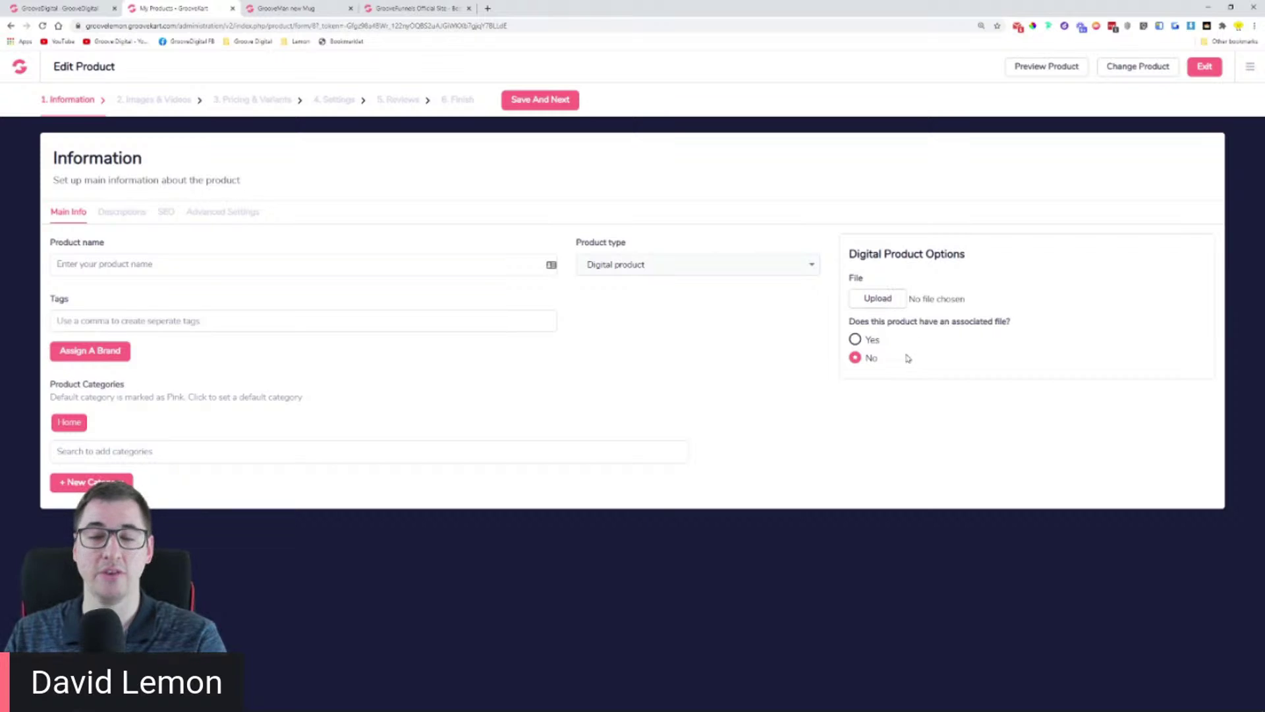
Step: Glance at the GrooveMan new Mug page, then set the new product's type back to Standard product
left_click(297, 8)
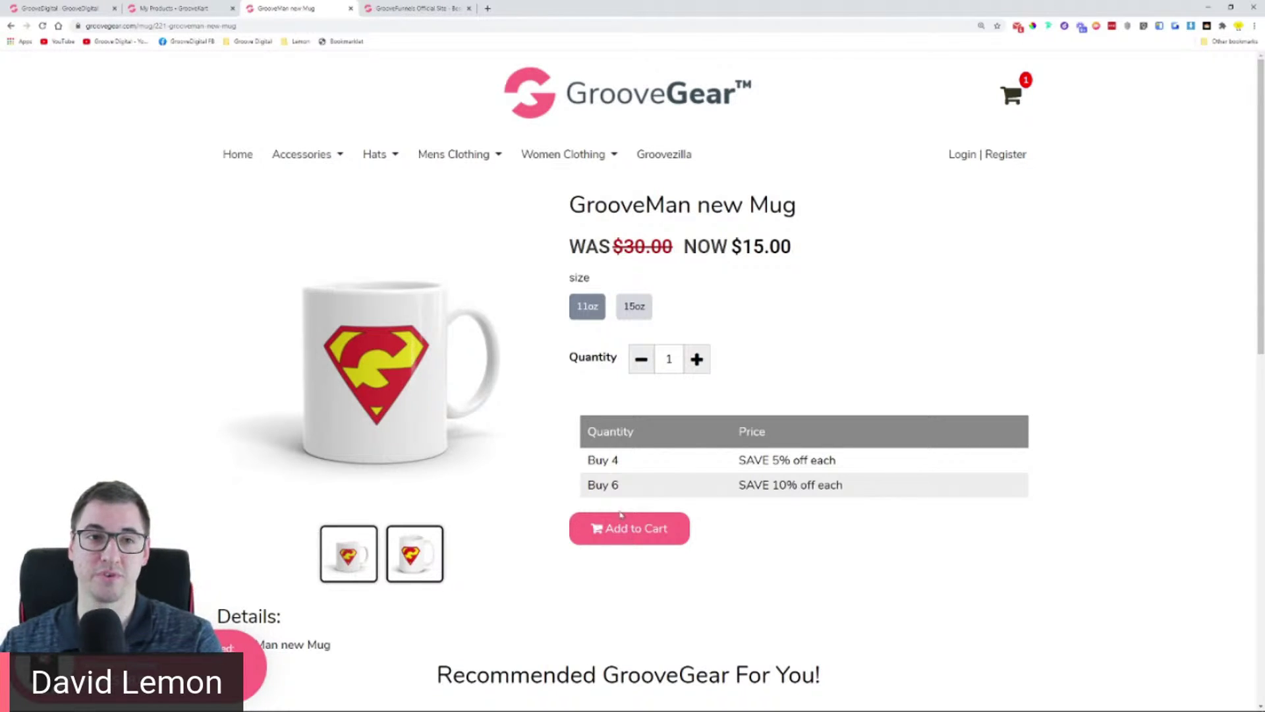
left_click(146, 8)
left_click(599, 263)
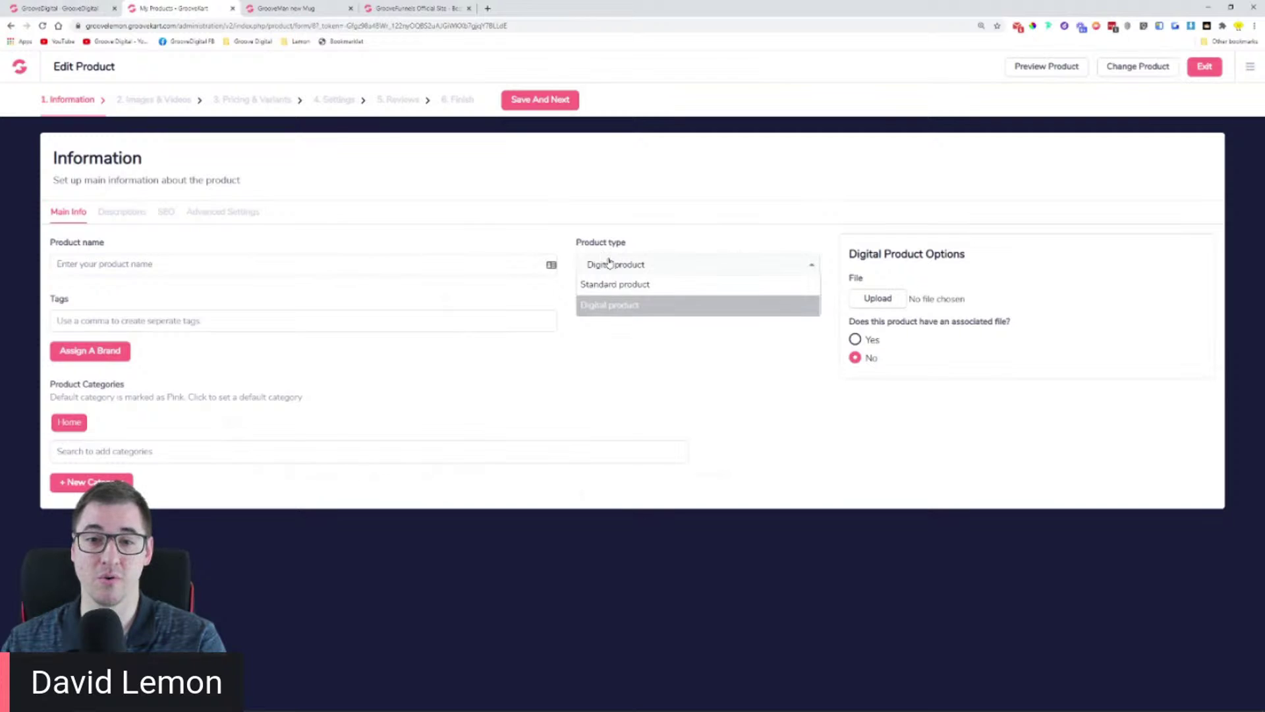
left_click(615, 282)
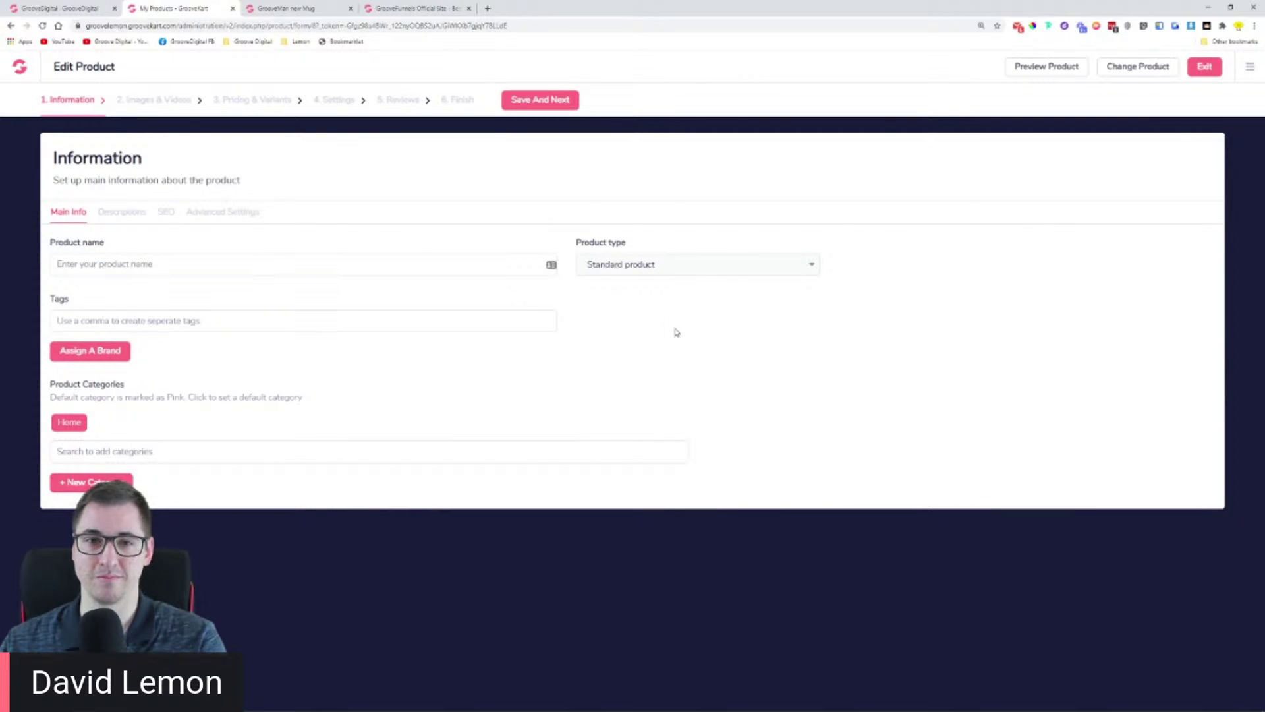
Step: Exit the product editor, view the store's tag management page and return to the My Products list
left_click(1204, 69)
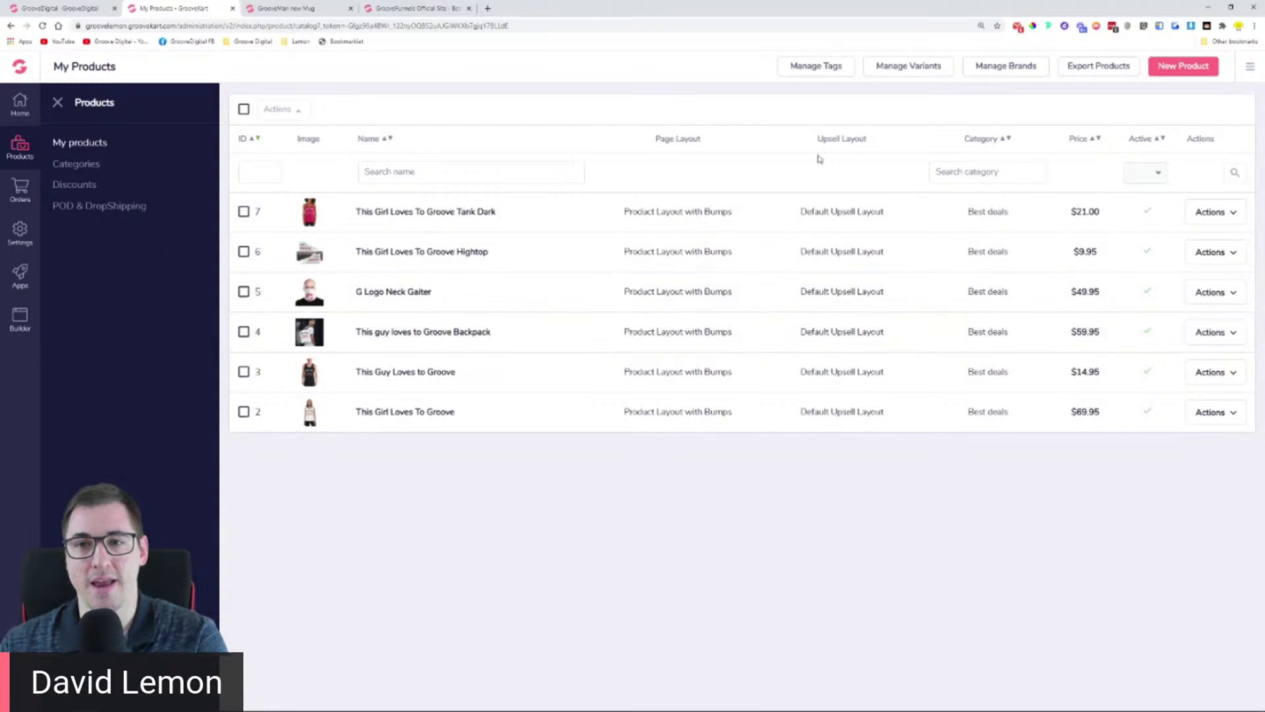
left_click(815, 74)
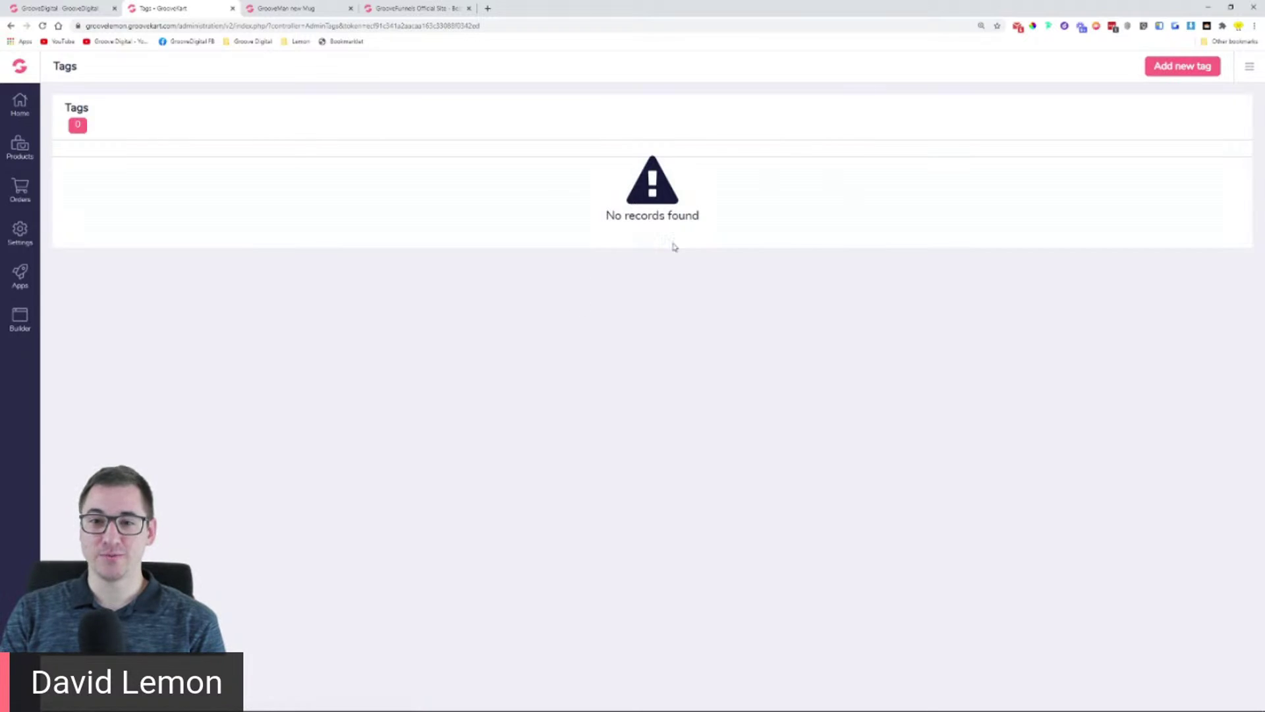
left_click(12, 26)
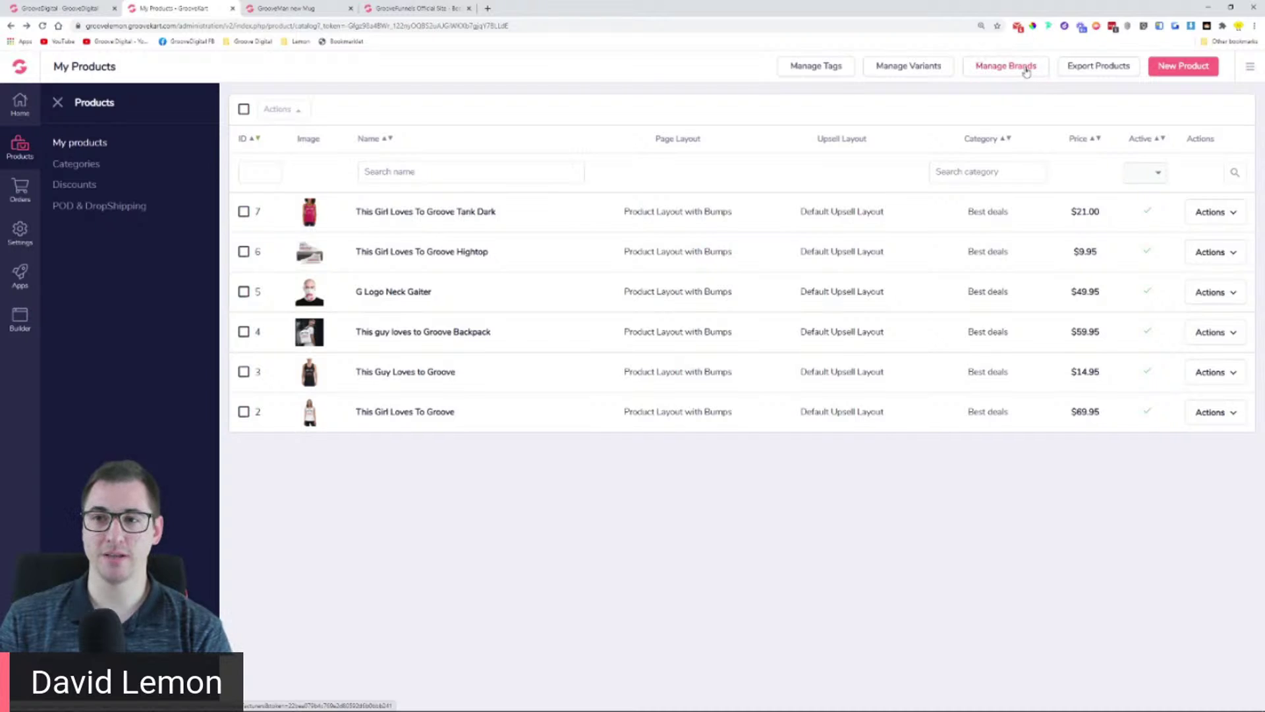
Step: Open the product variants management page and highlight the Style and Size variant categories
left_click(901, 74)
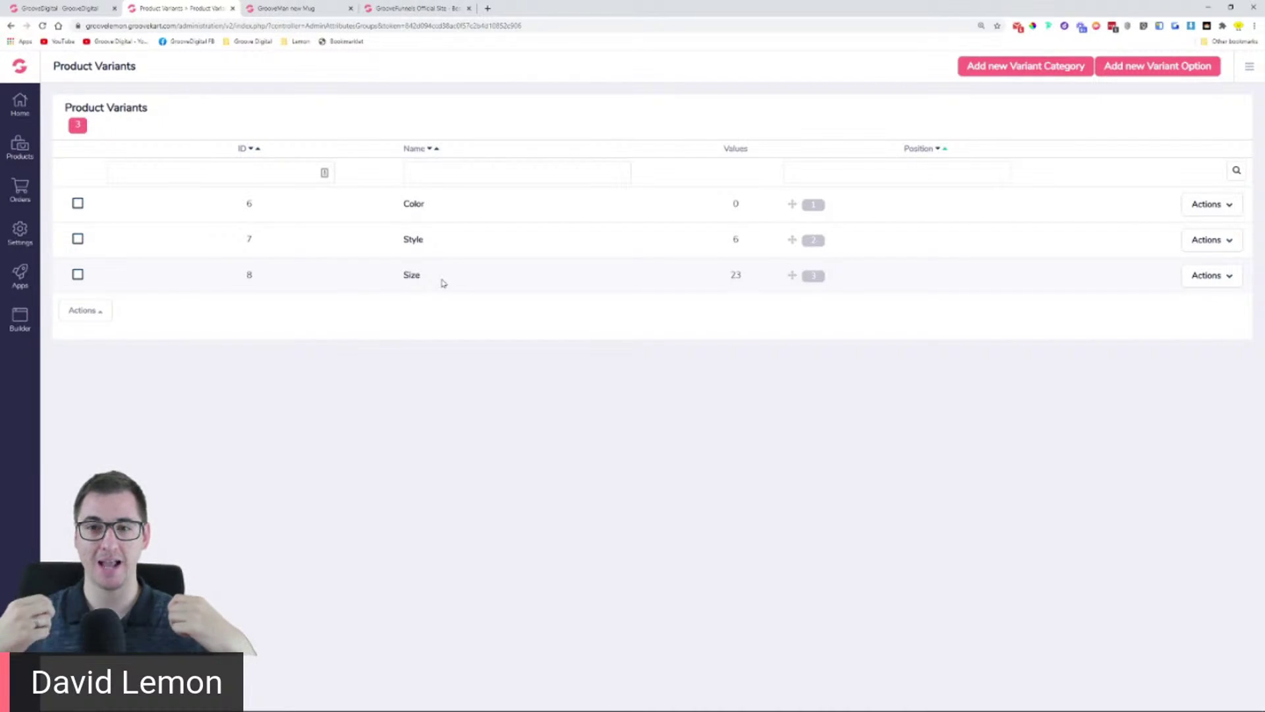
left_click_drag(404, 206, 426, 244)
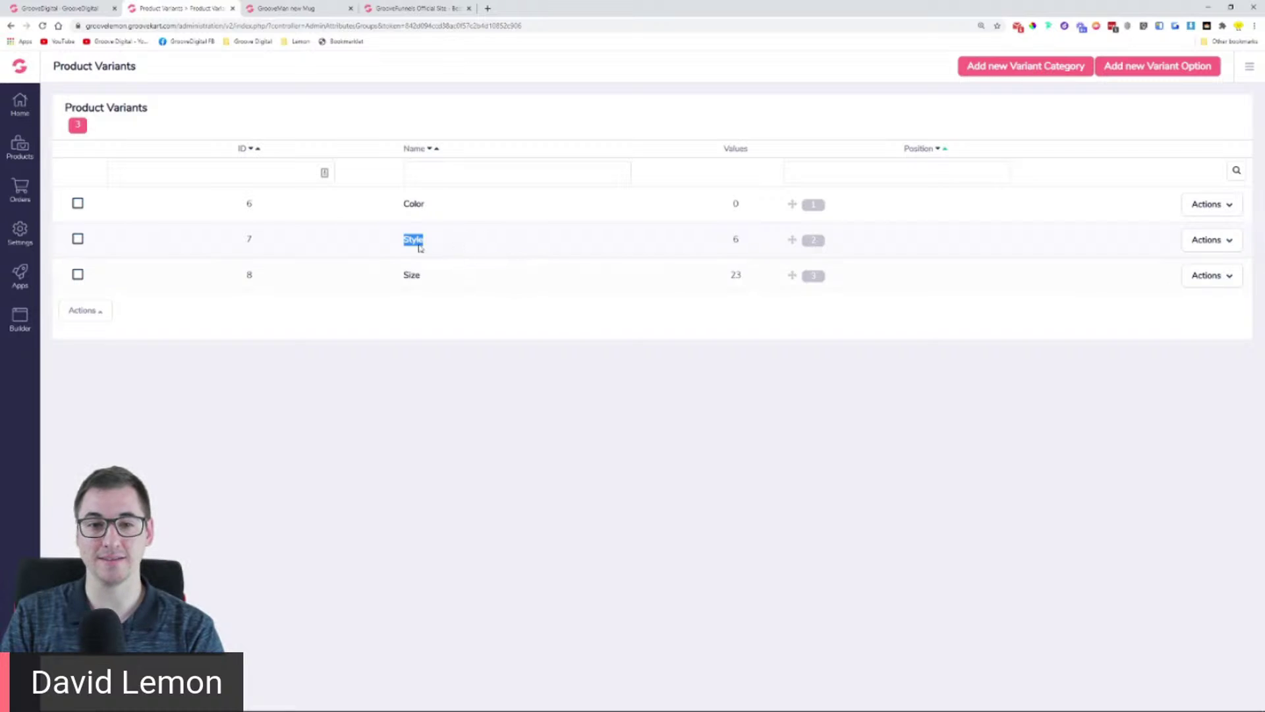
left_click(399, 281)
left_click_drag(399, 281, 438, 281)
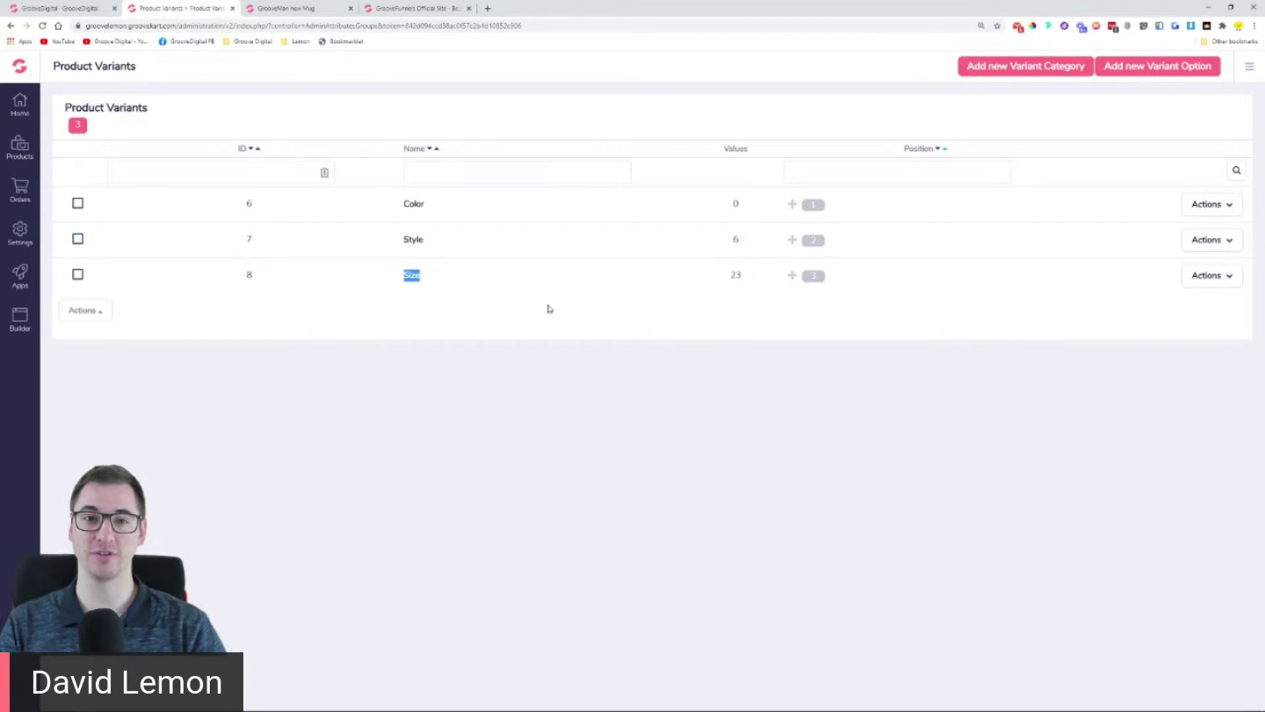
Step: On the GrooveMan new Mug page, highlight the size label and compare the 15oz and 11oz variants
left_click(249, 7)
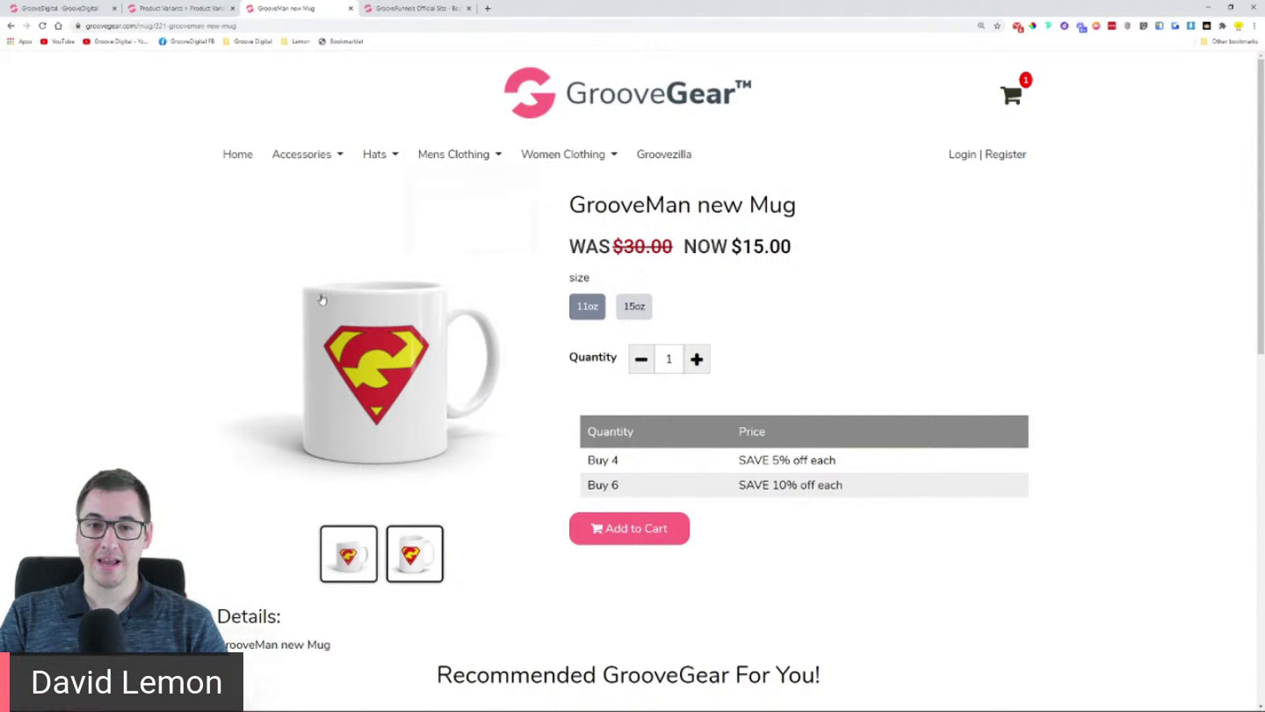
double_click(573, 279)
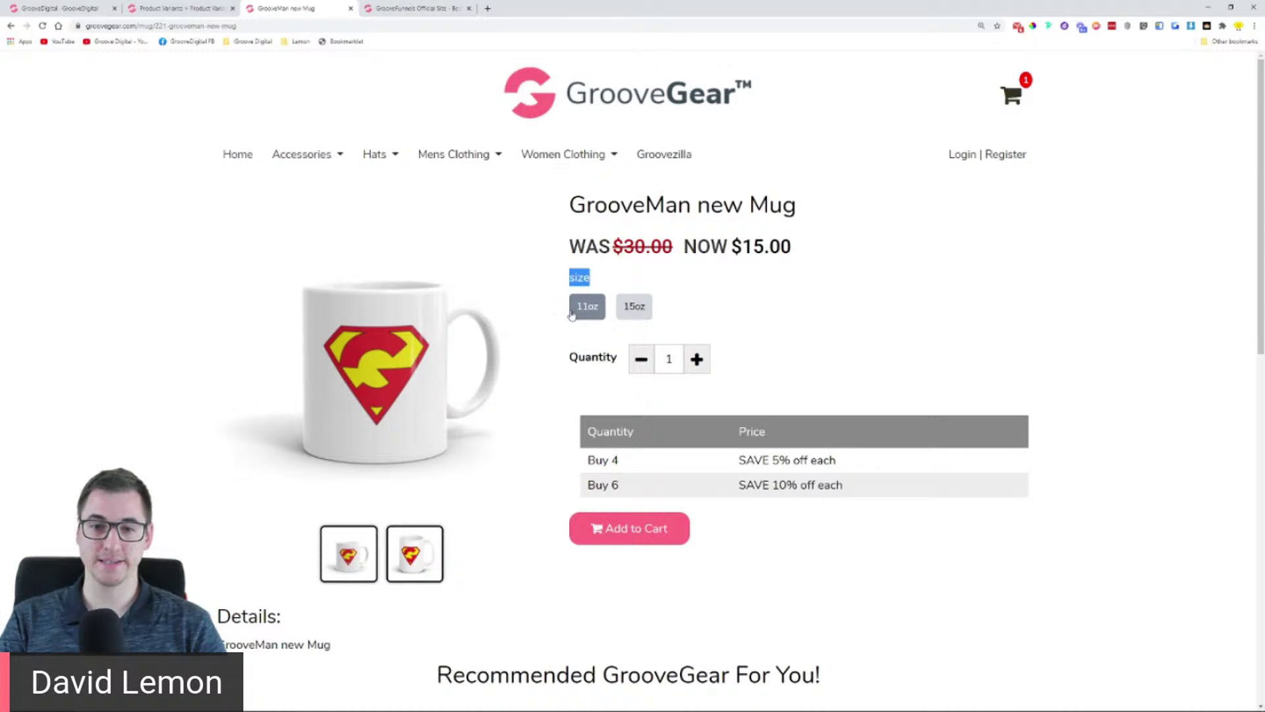
left_click(642, 311)
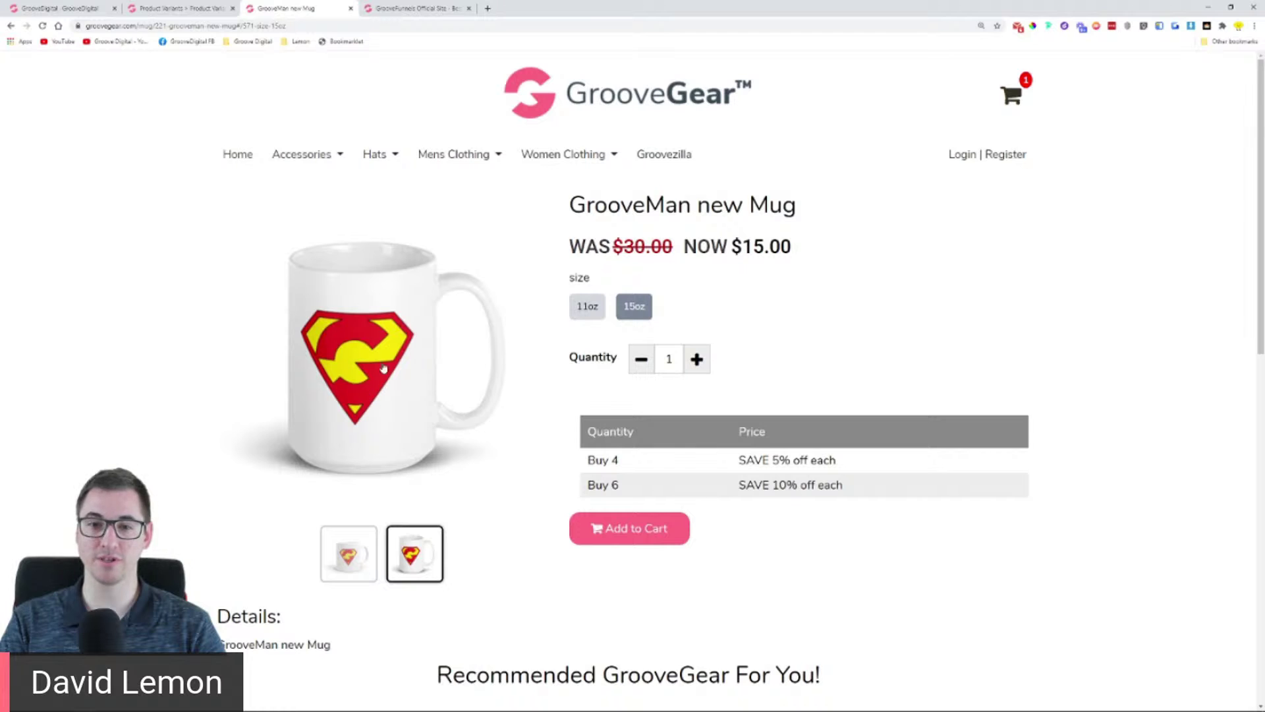
left_click(586, 310)
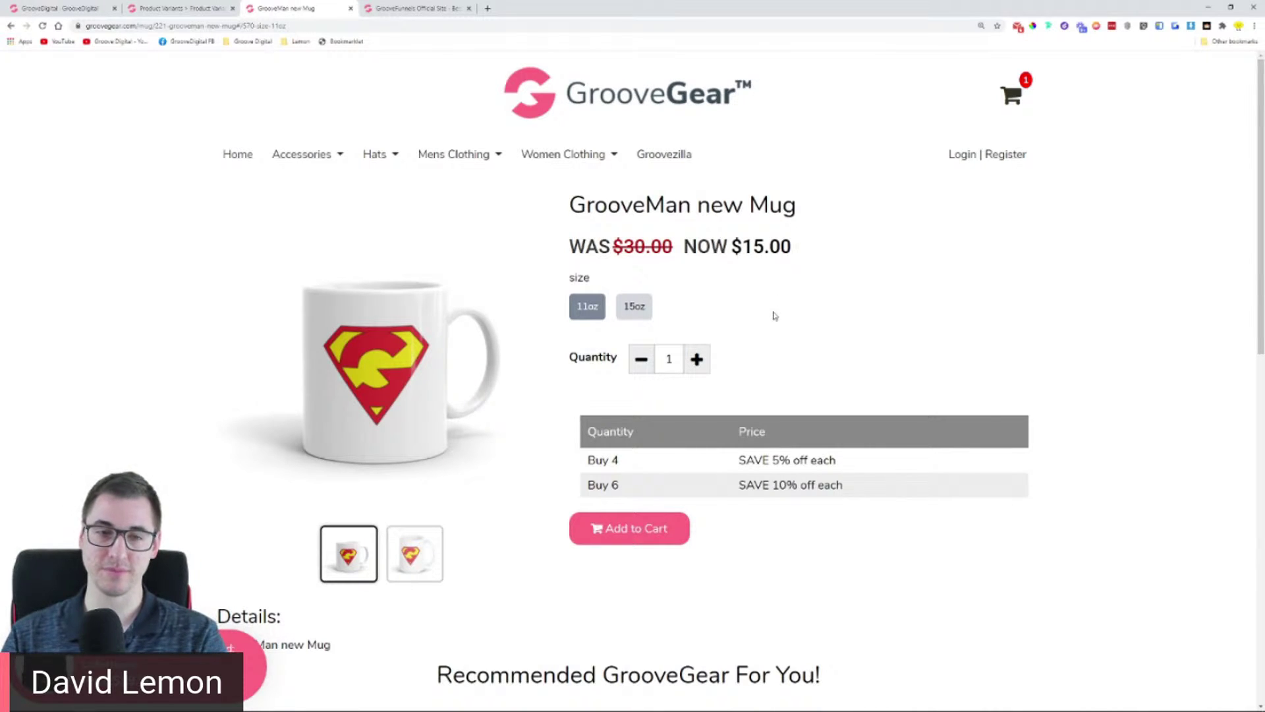
Step: Go back to the back office, open the product categories and start a new category named Cupcakes
left_click(135, 6)
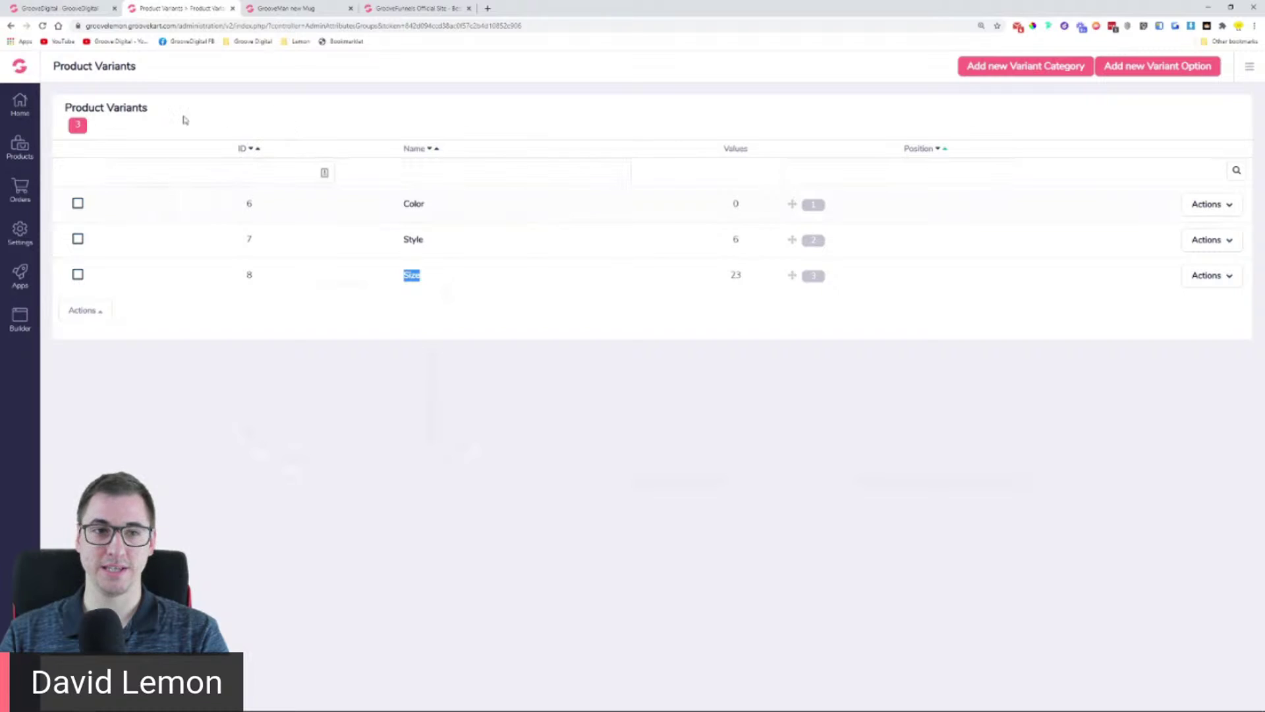
left_click(21, 151)
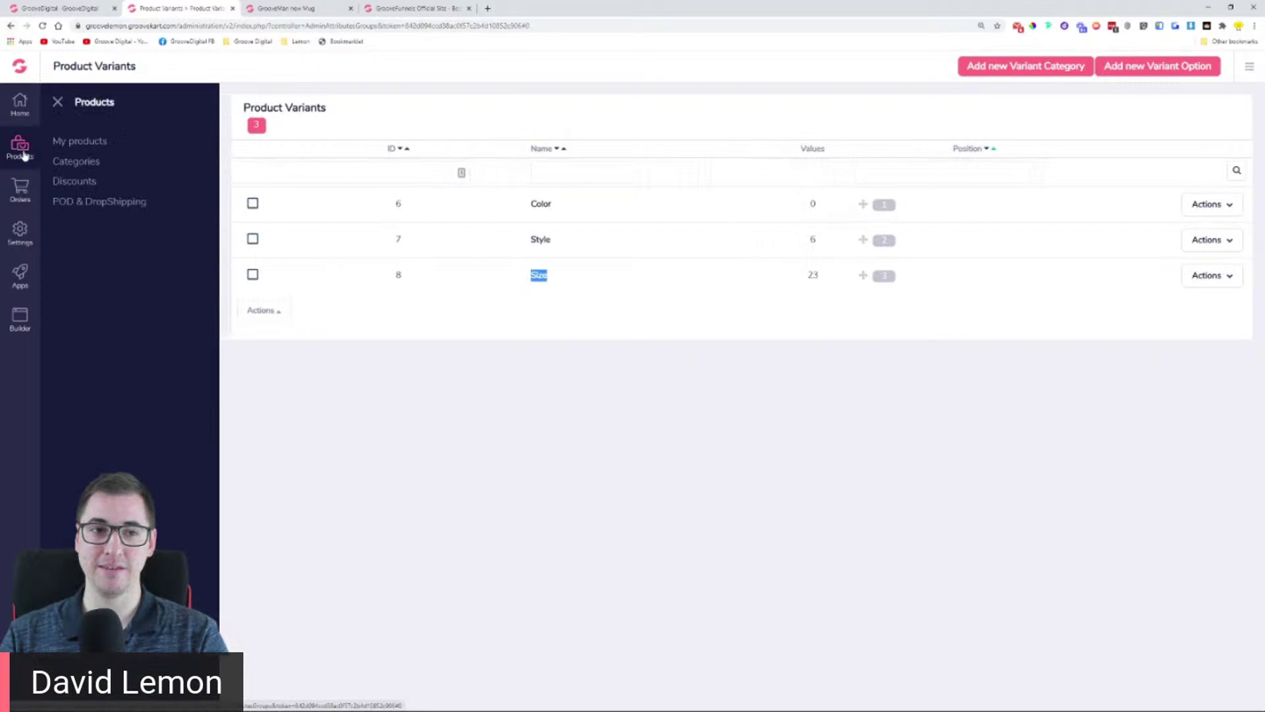
left_click(95, 168)
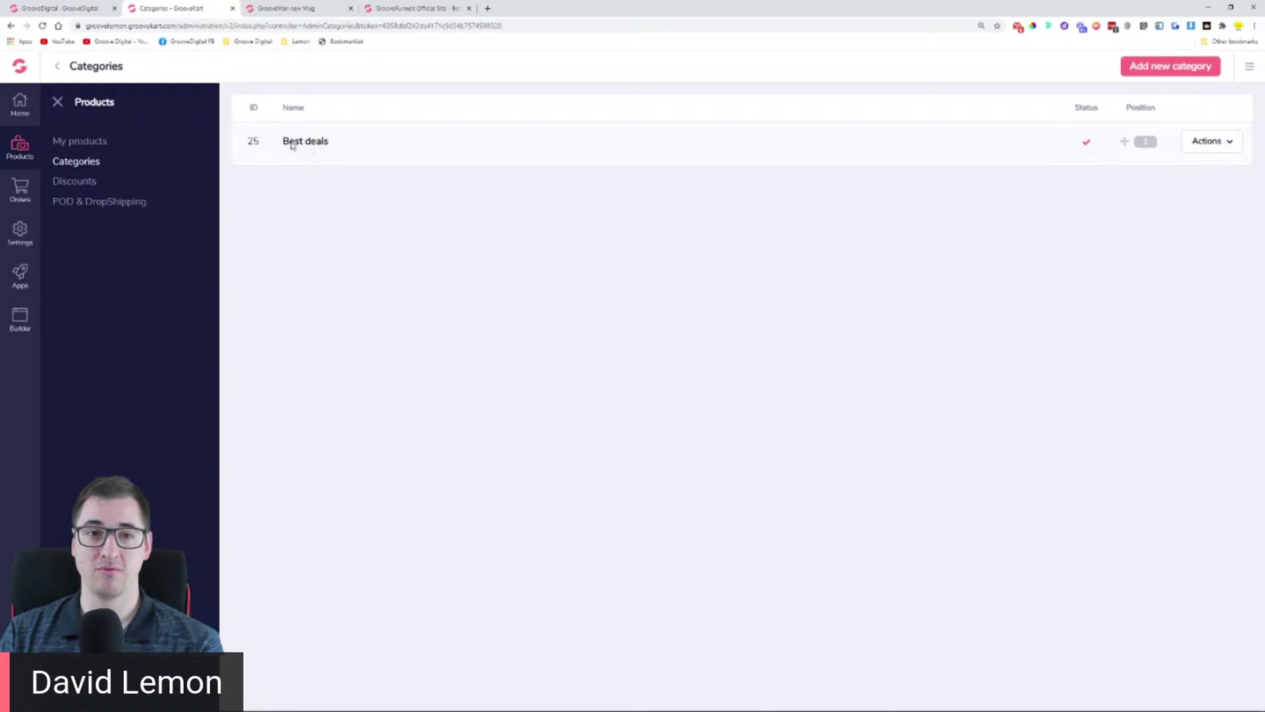
left_click(1160, 68)
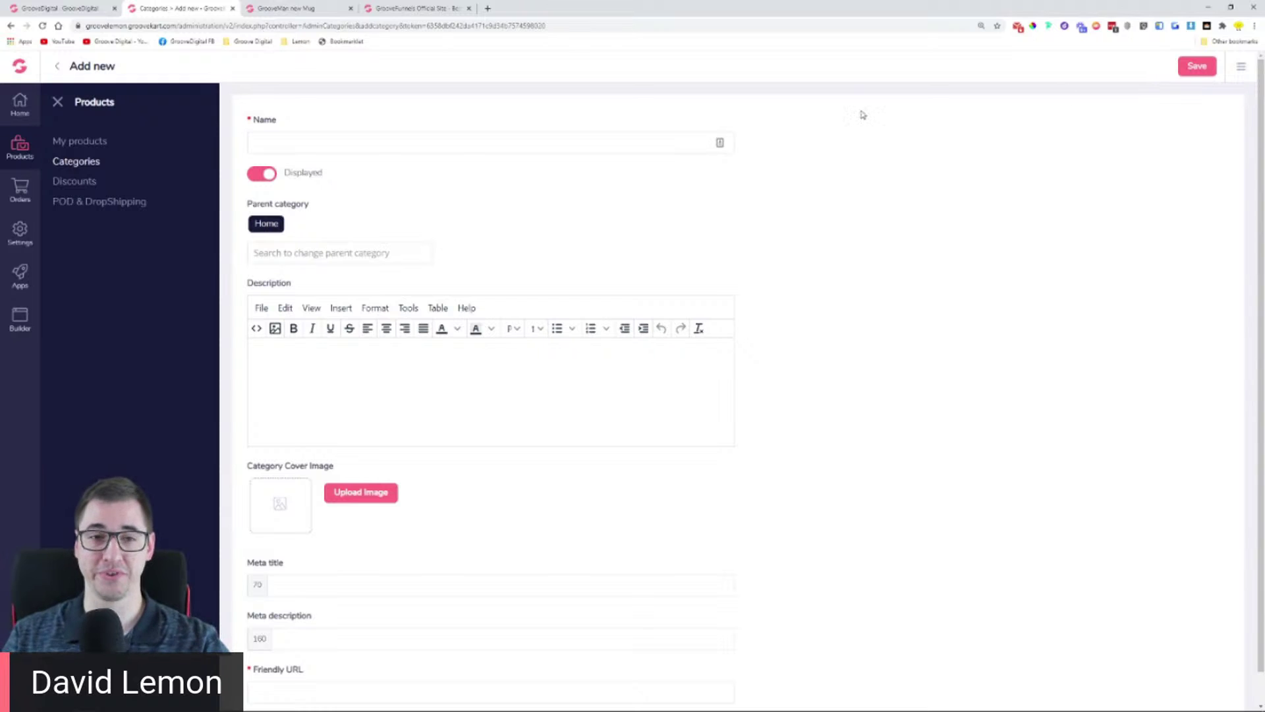
left_click(536, 149)
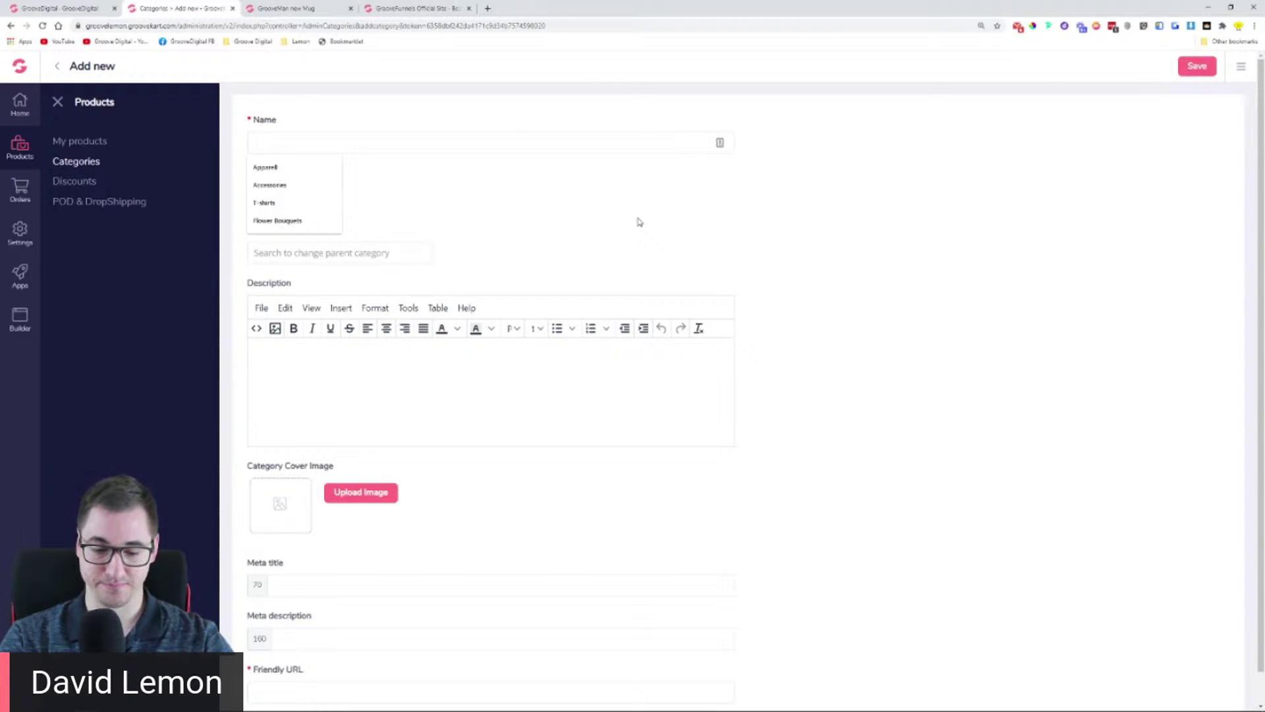
type("Cupcakes")
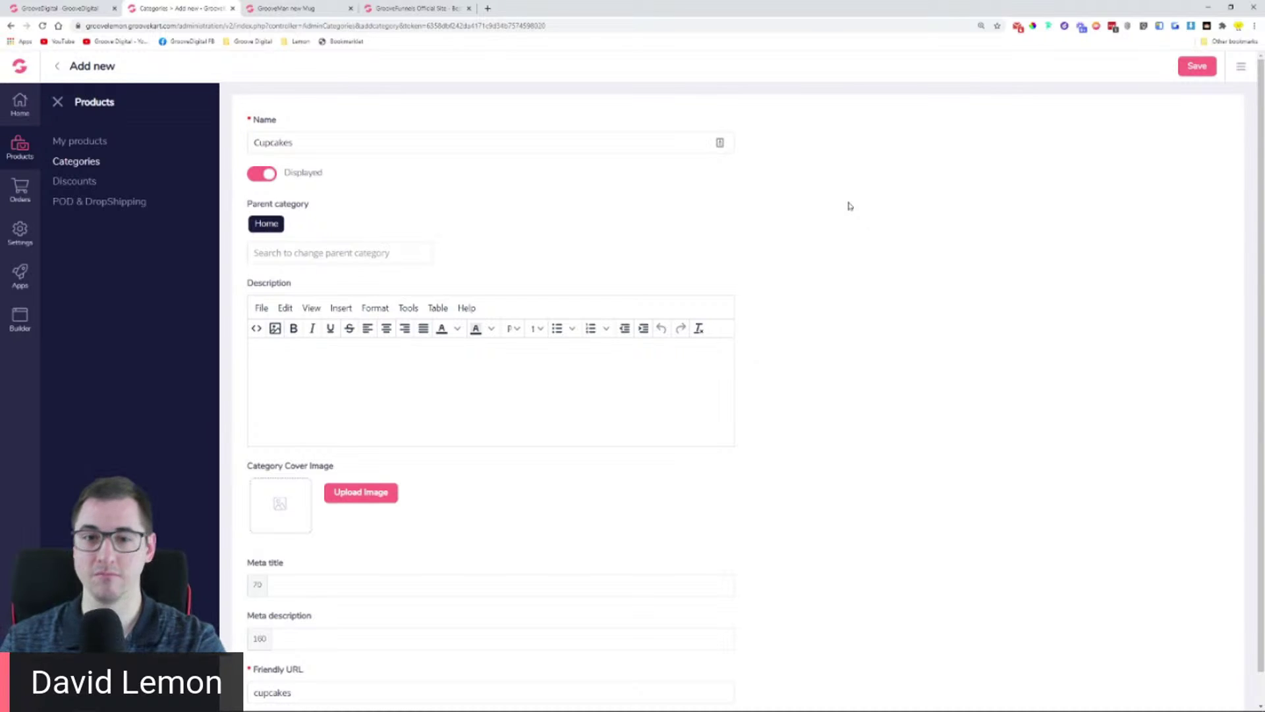
Step: Go to the category's meta fields and search Google for new york cupcakes in a new browser tab
scroll(850, 235, "down", 1)
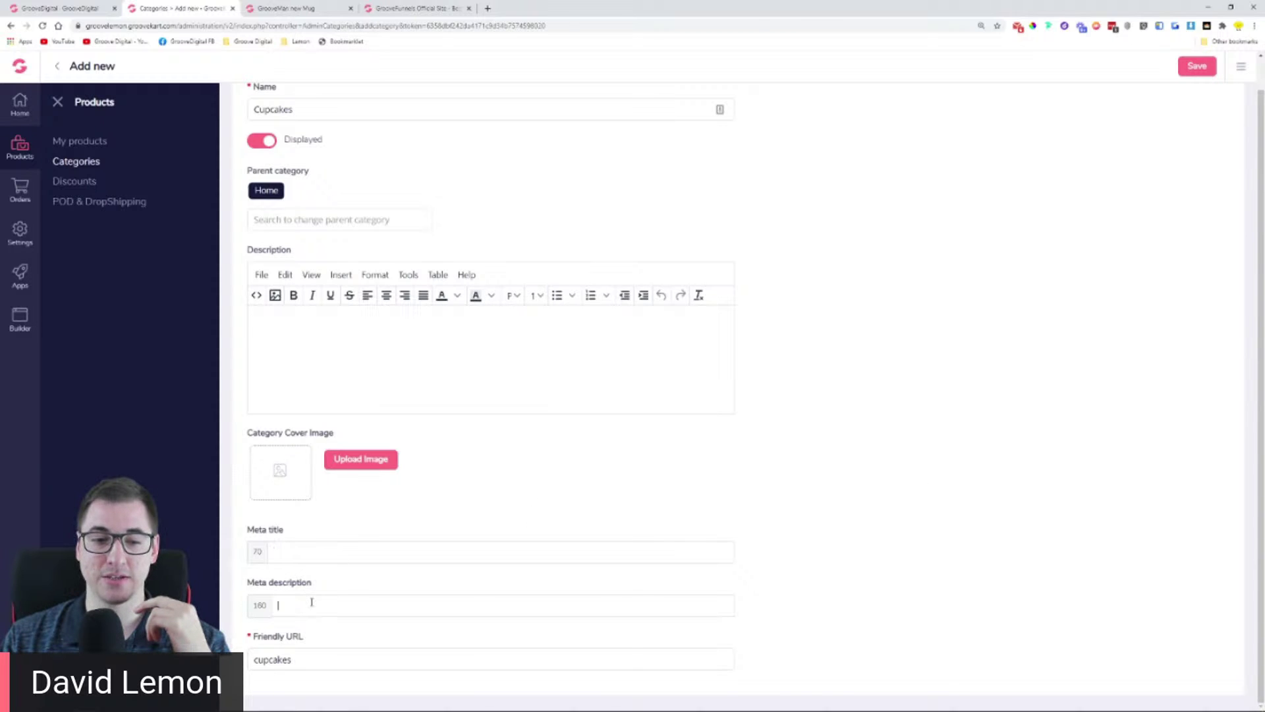
left_click(488, 8)
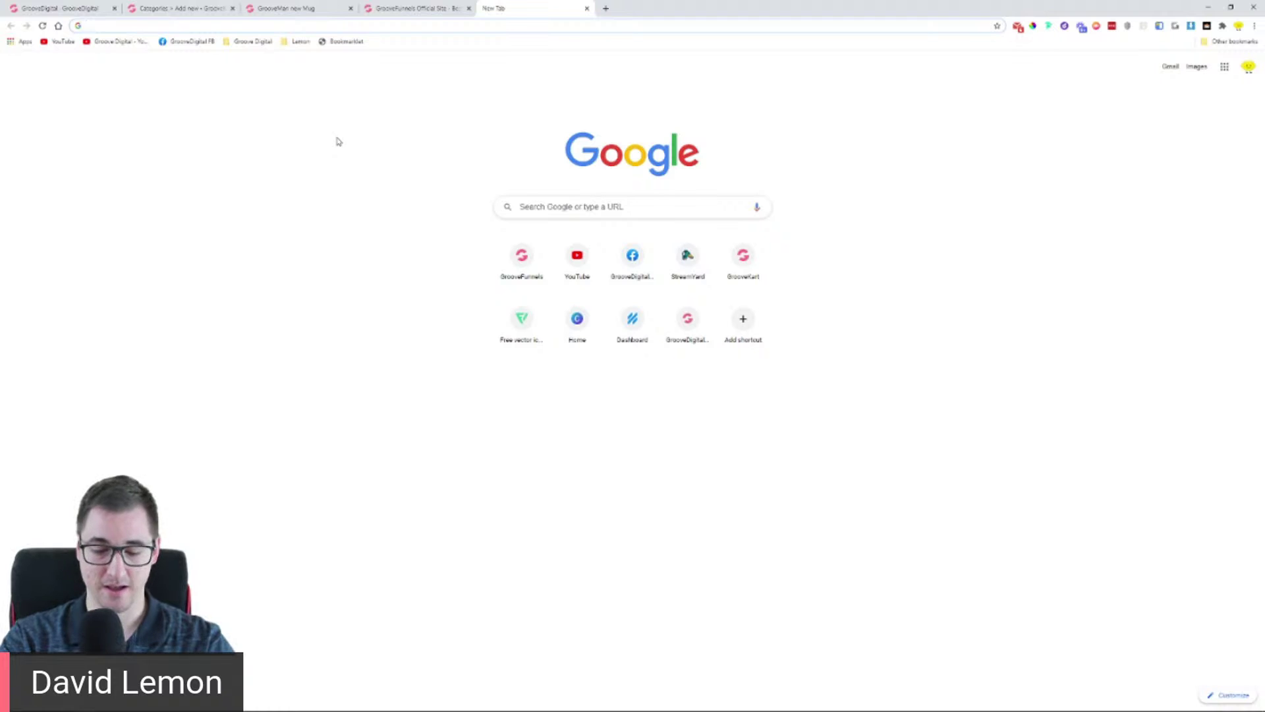
type("new york")
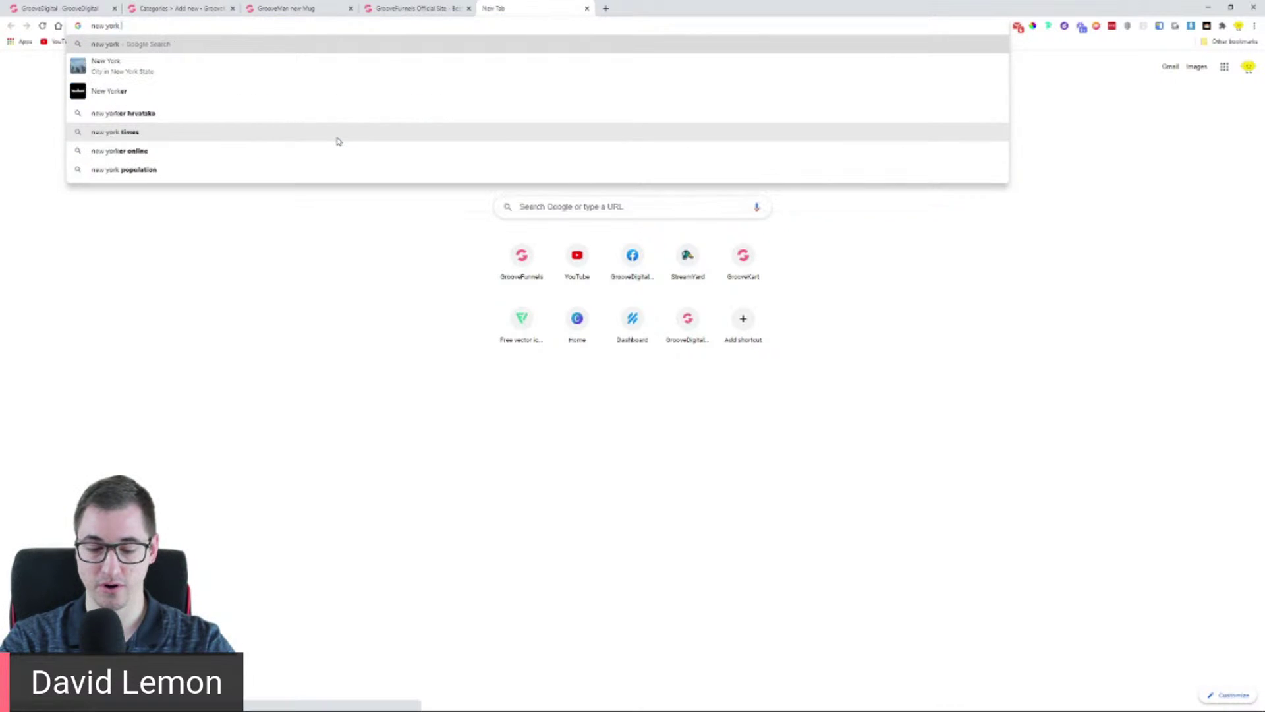
type(" cupc")
key("Return")
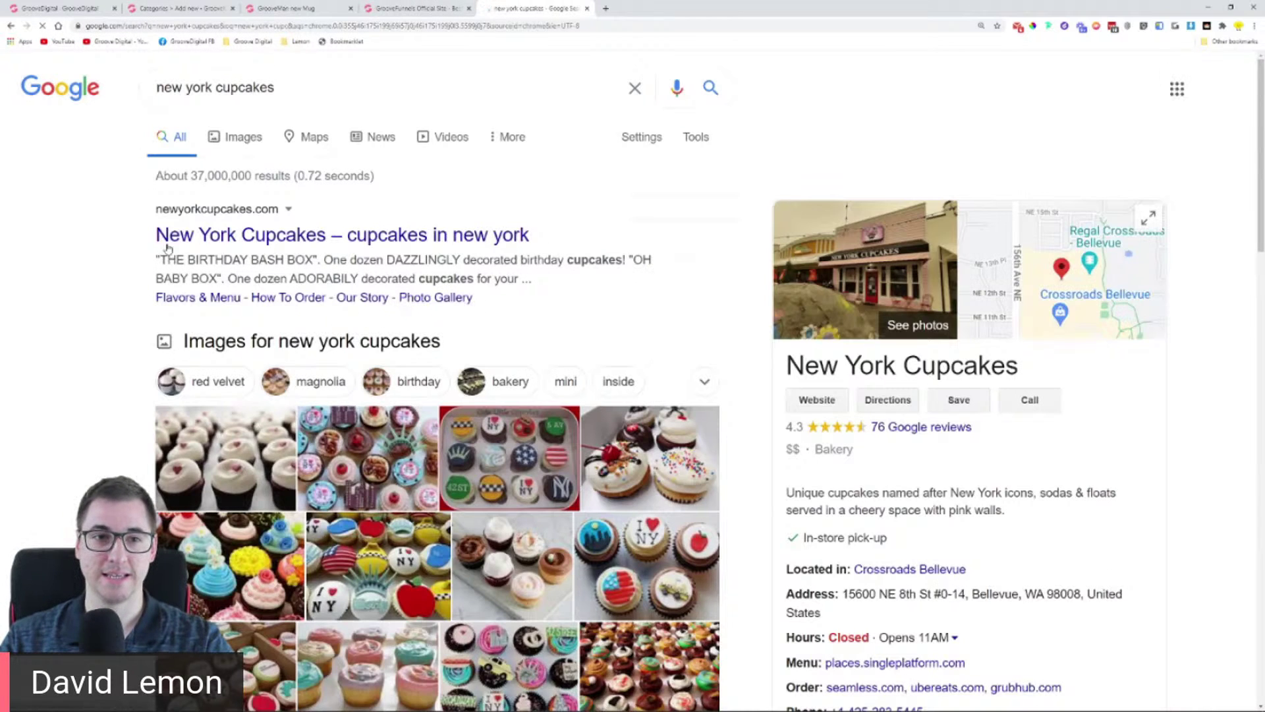
Step: Highlight the first search result's title and its description as examples of a meta title and meta description
left_click_drag(154, 235, 567, 228)
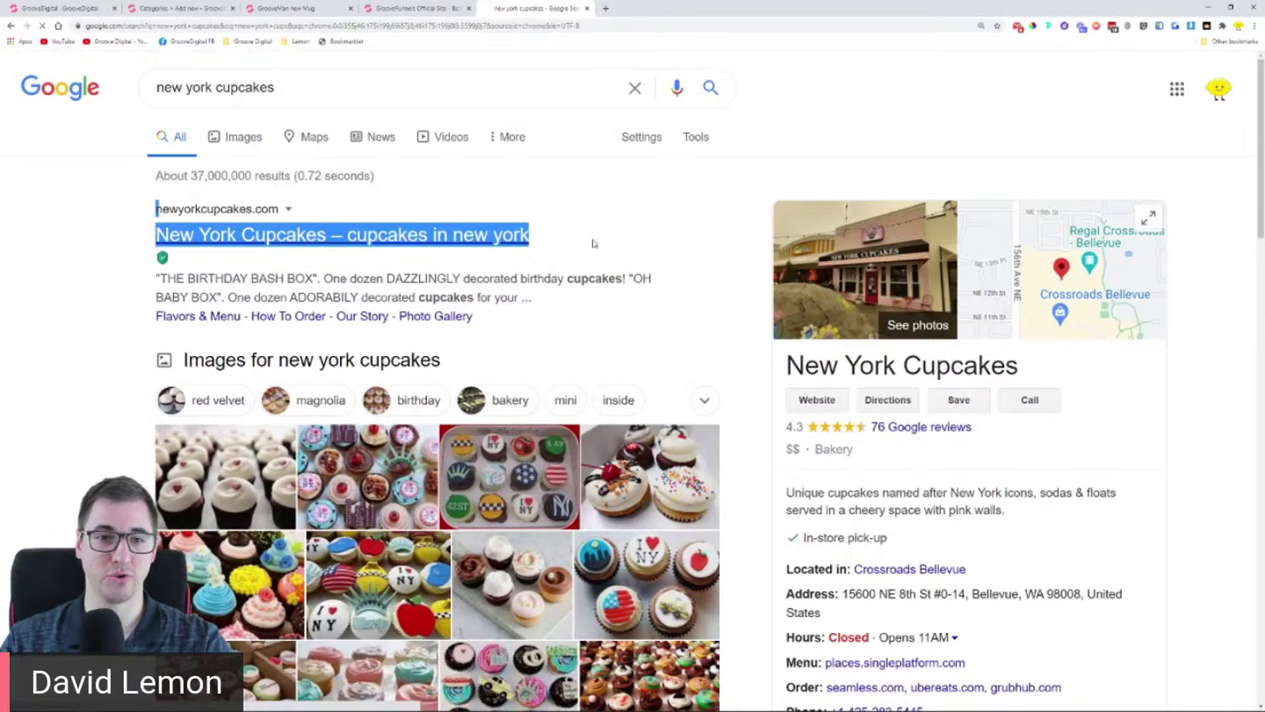
key("F5")
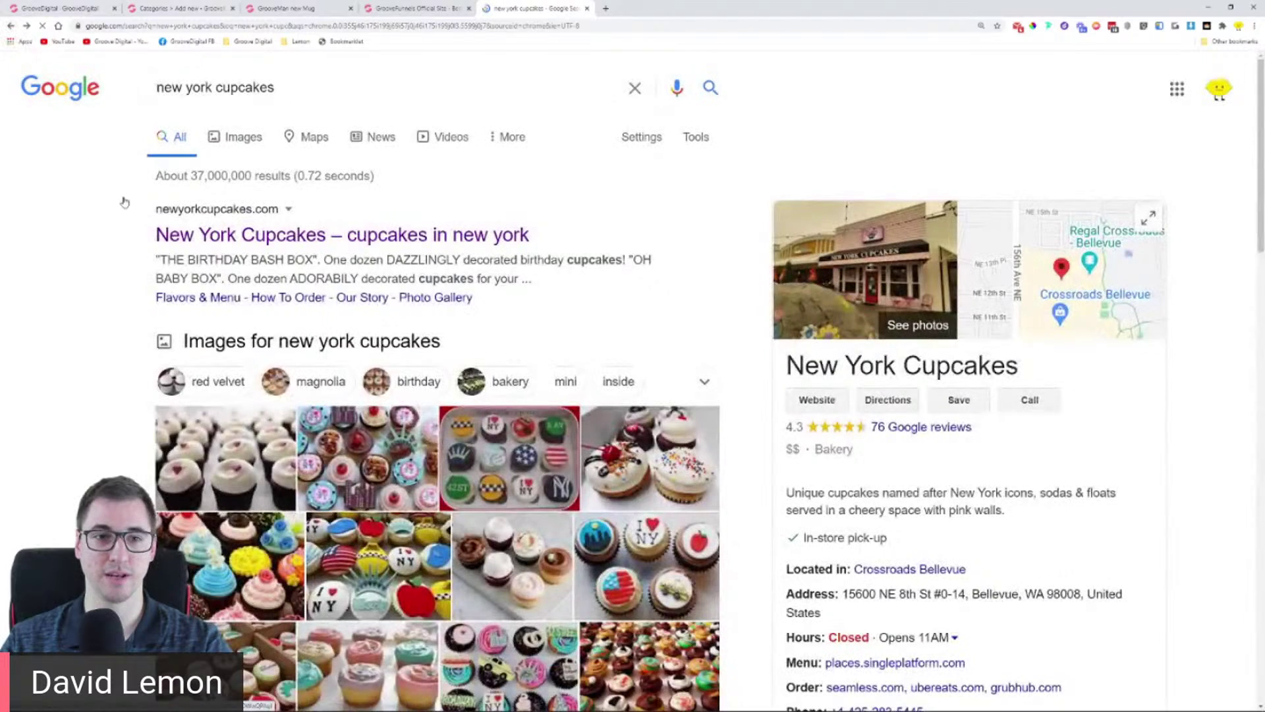
left_click_drag(158, 277, 549, 299)
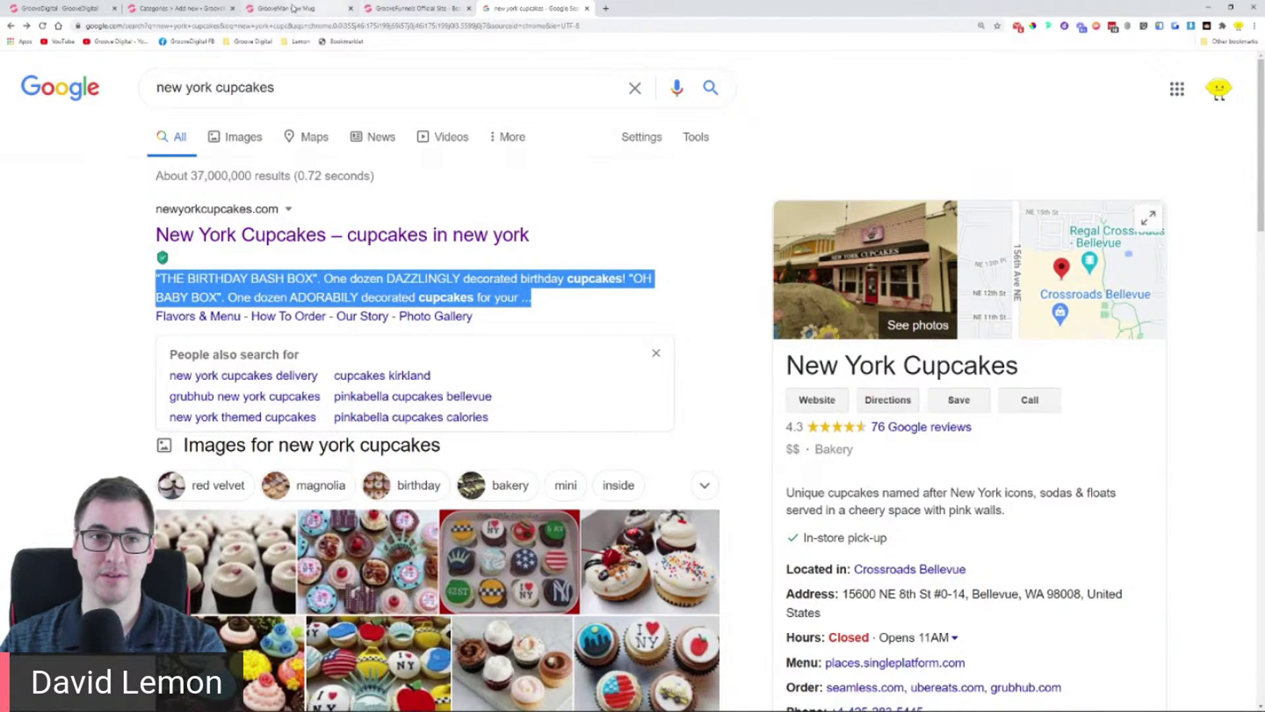
Step: Compare the Cupcakes category's meta title, meta description and friendly URL fields with the Google search result
left_click(174, 8)
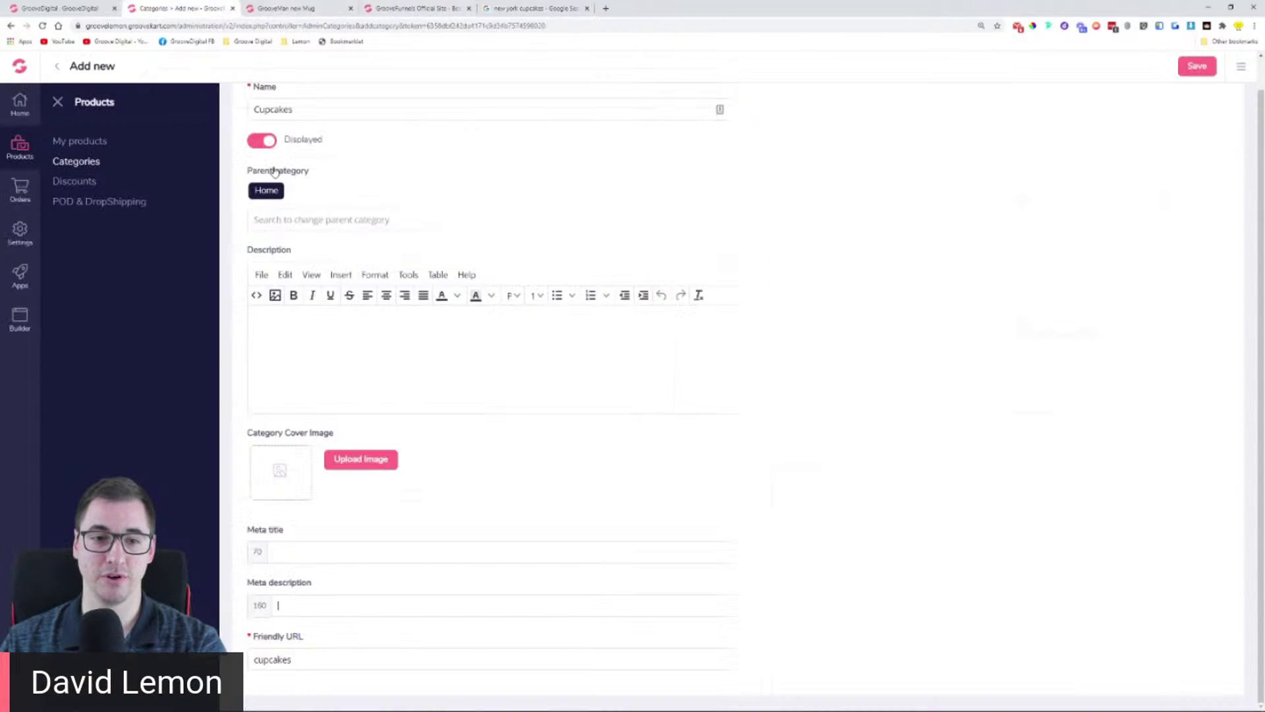
left_click(321, 551)
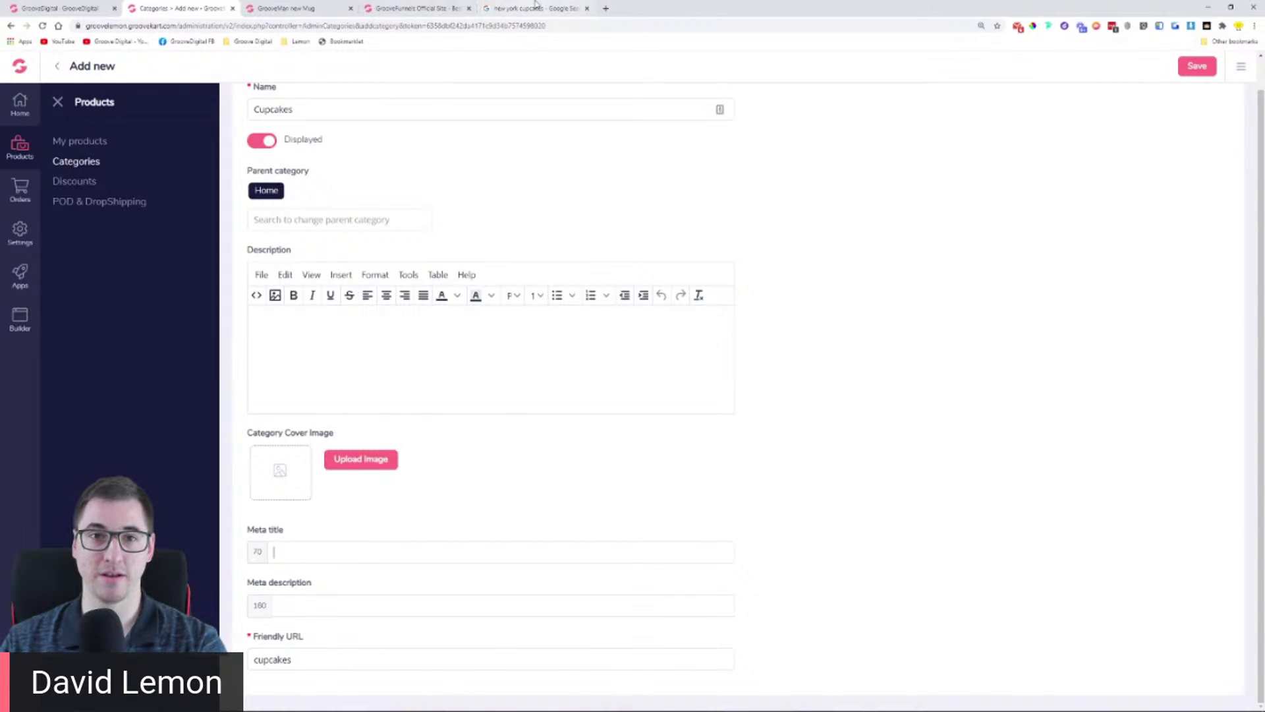
left_click(535, 8)
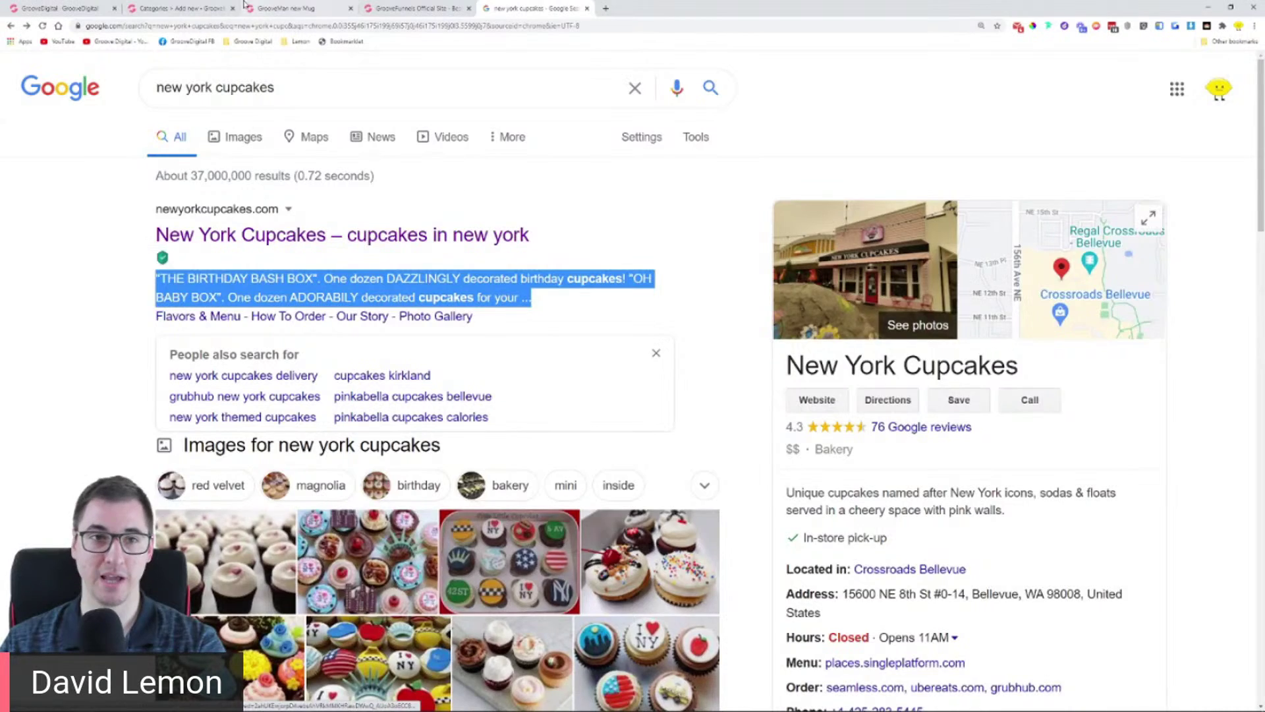
left_click(179, 8)
left_click(346, 558)
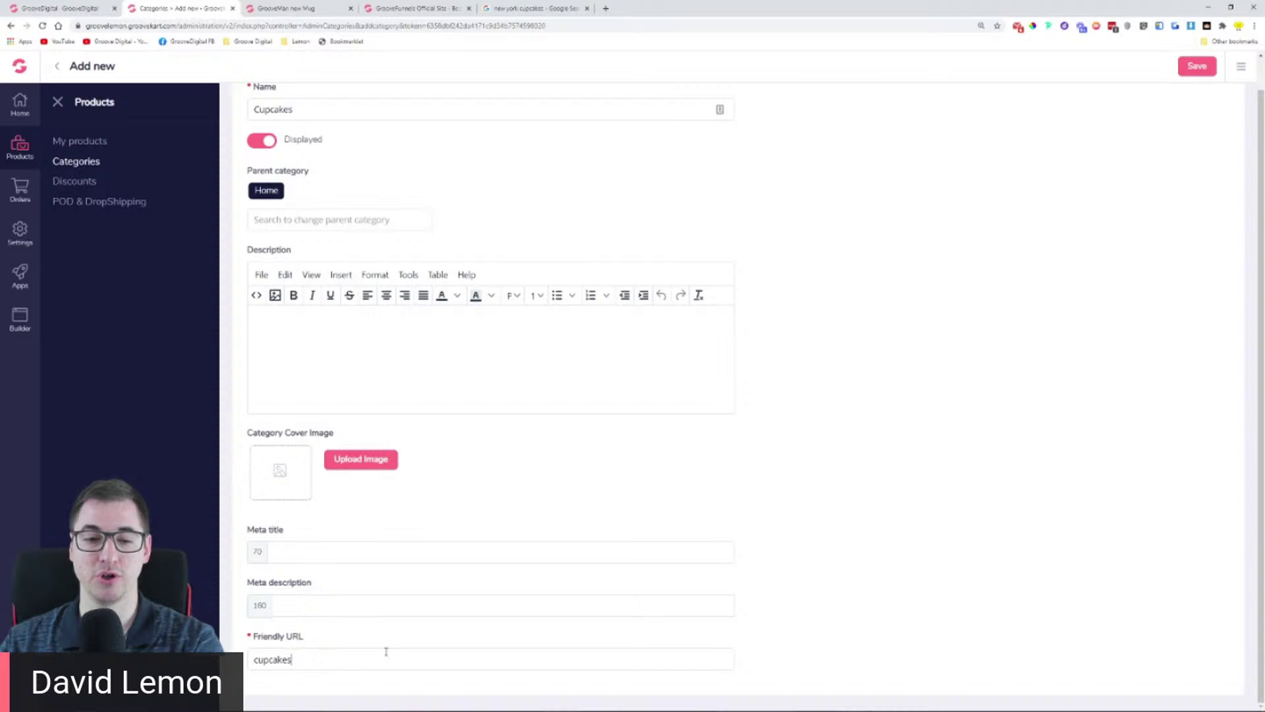
scroll(772, 466, "up", 1)
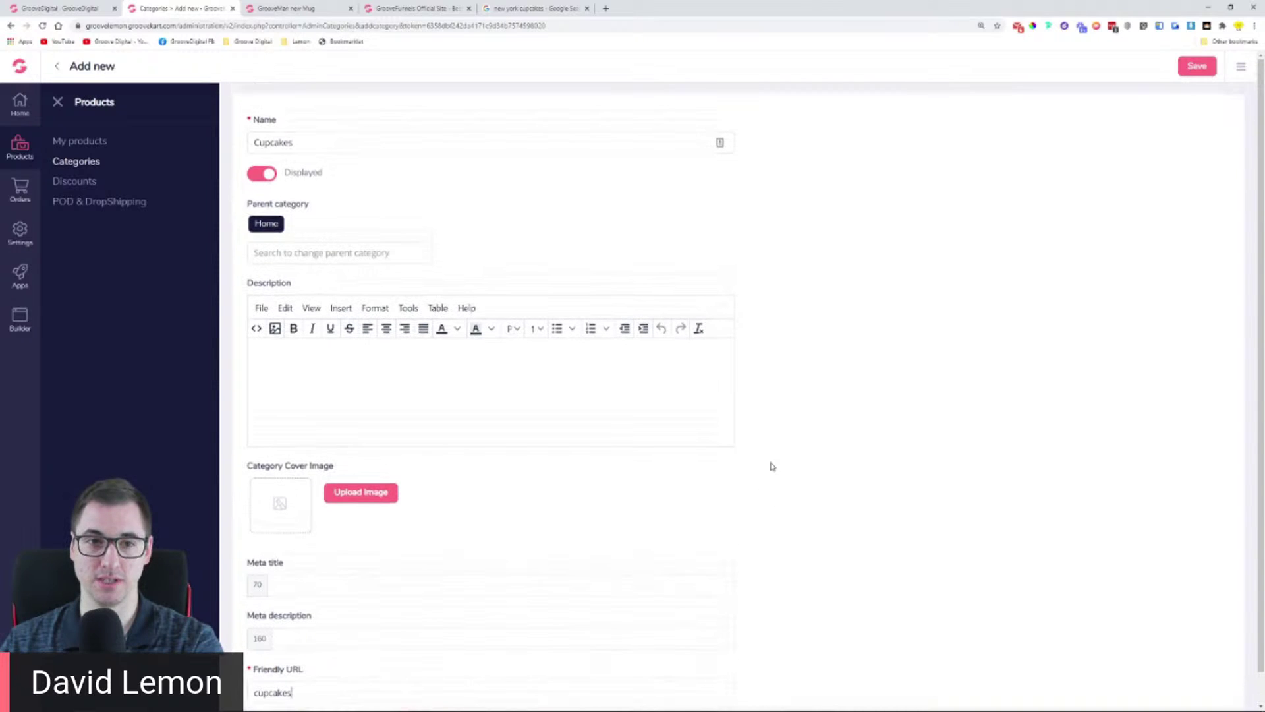
Step: Save the Cupcakes category and start another new category named Chocolate cupcakes
left_click(1192, 67)
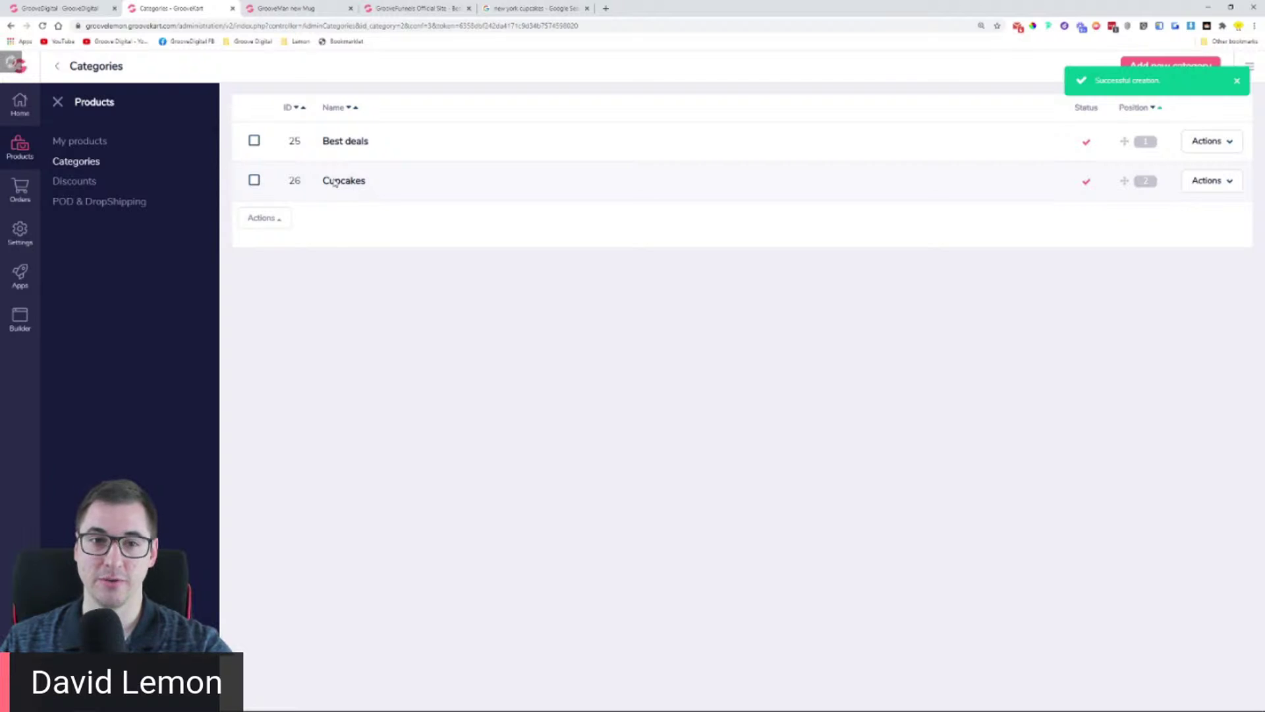
left_click(1155, 68)
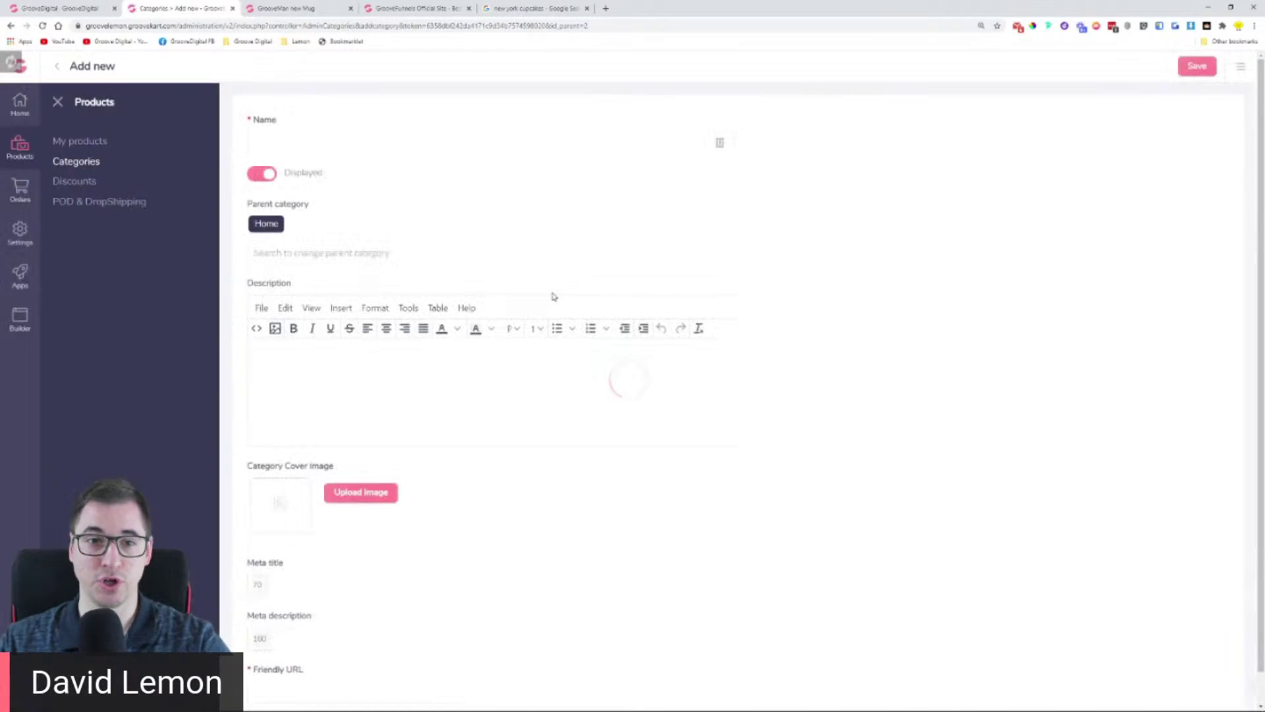
left_click(489, 148)
type("Cho")
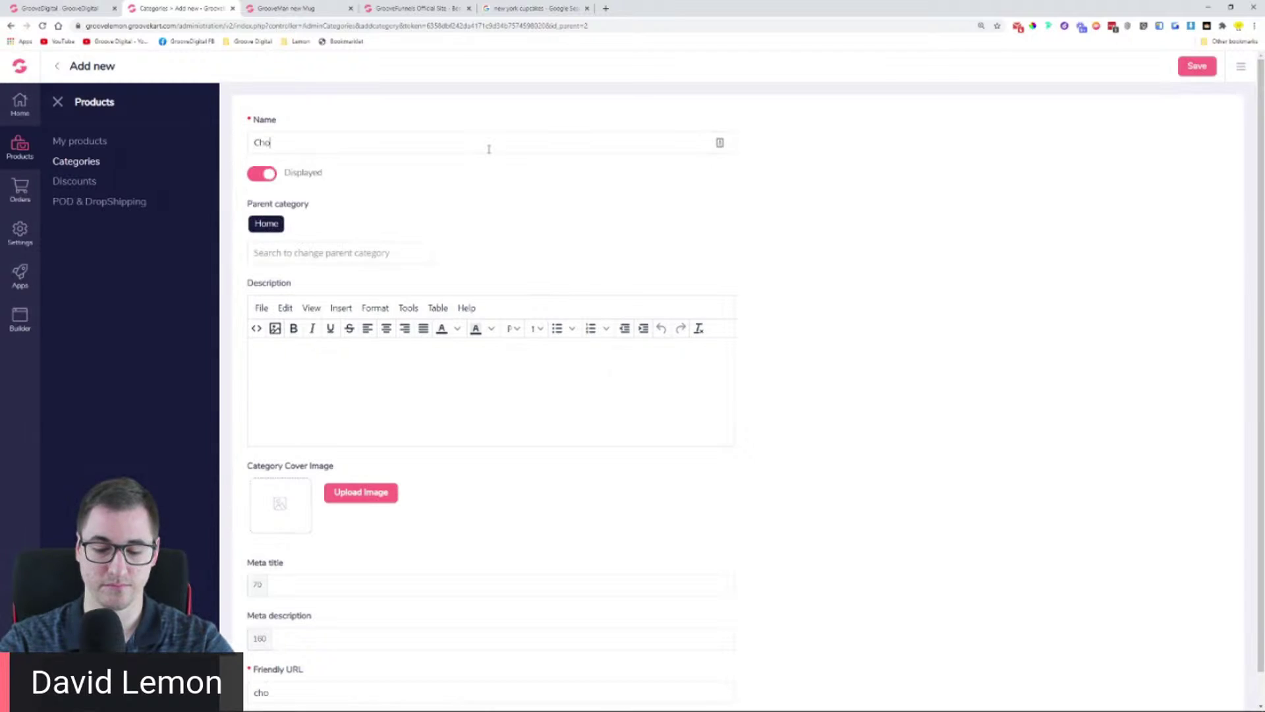
type("colate cupcakes")
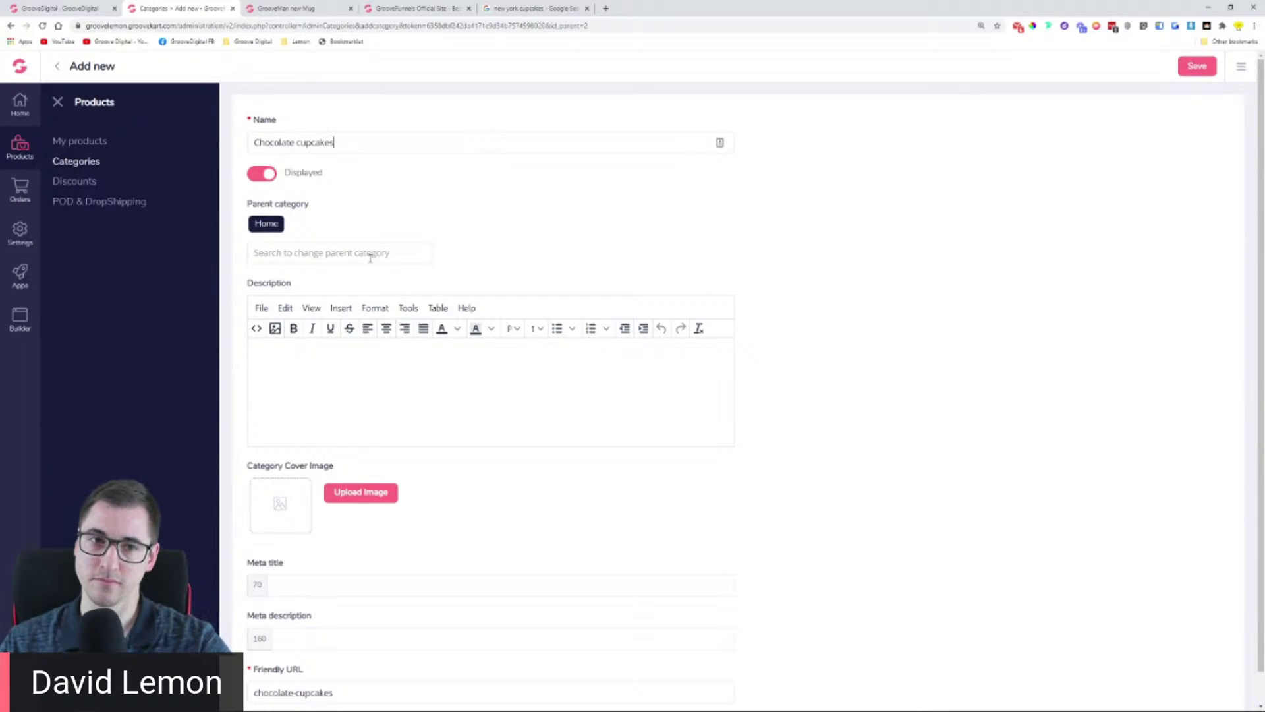
Step: Make Cupcakes the parent category of Chocolate cupcakes and save the new category
left_click_drag(248, 209, 318, 210)
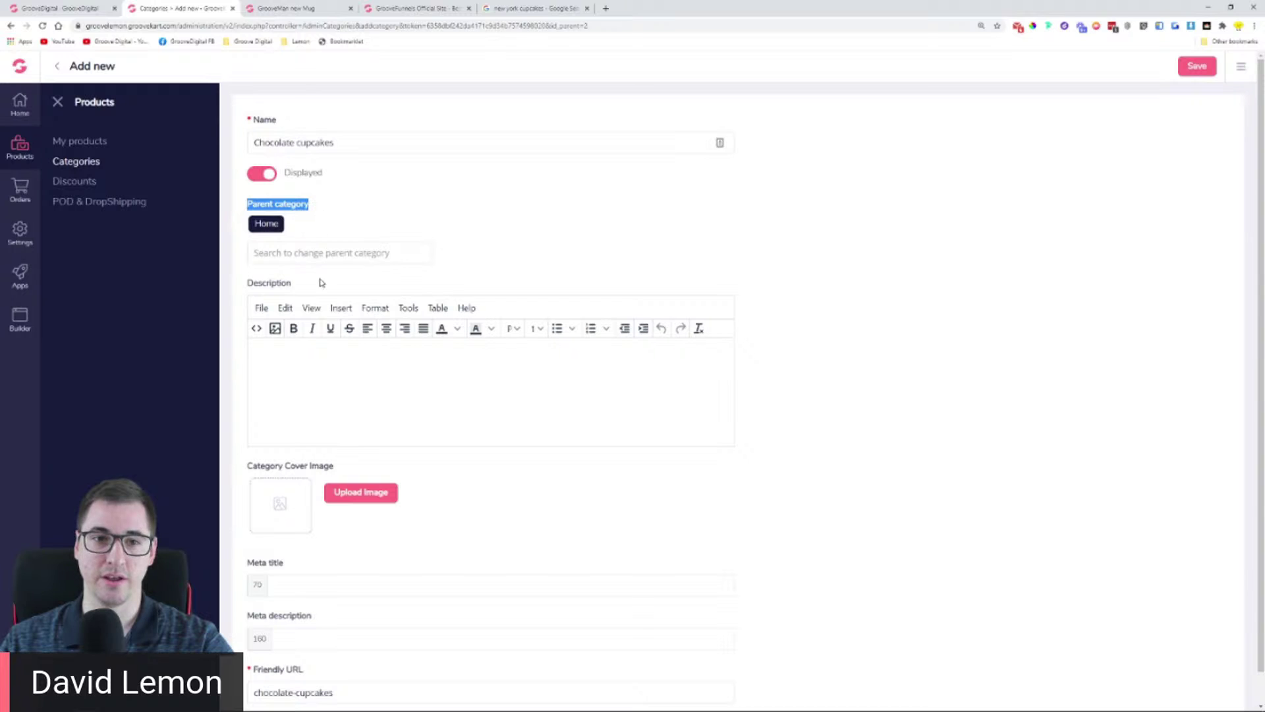
left_click(309, 257)
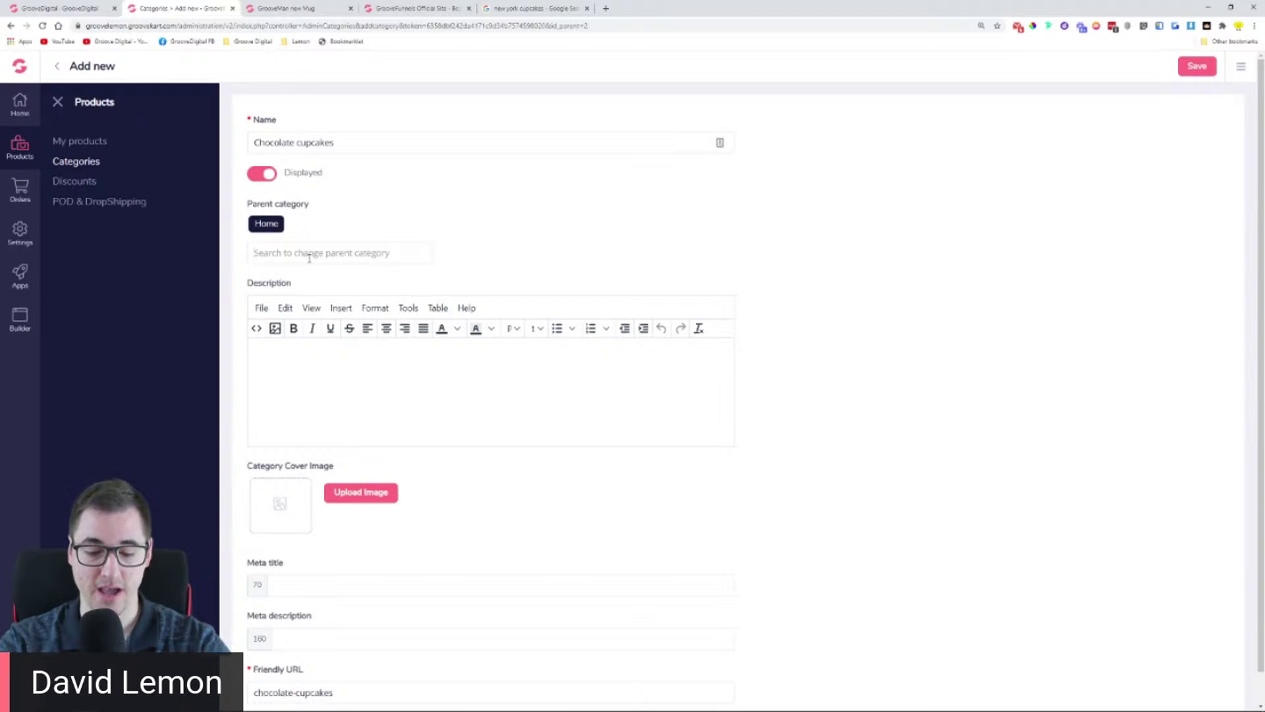
type("cup")
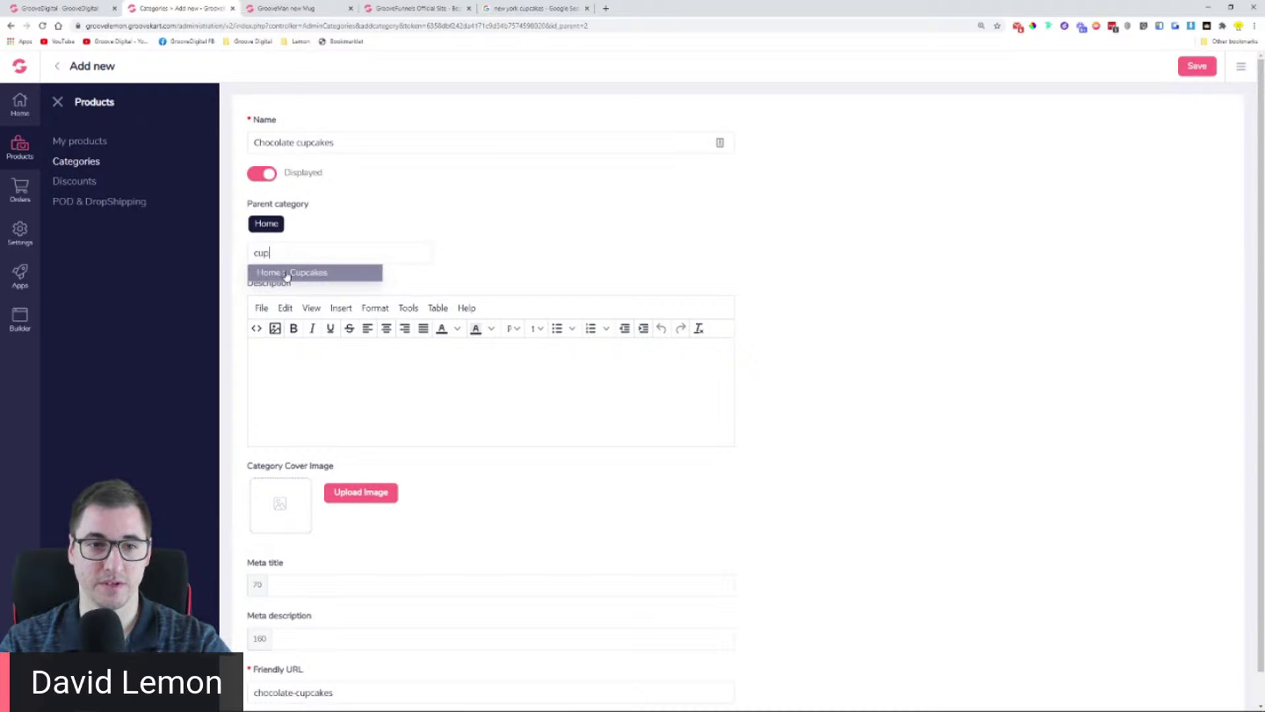
left_click(314, 272)
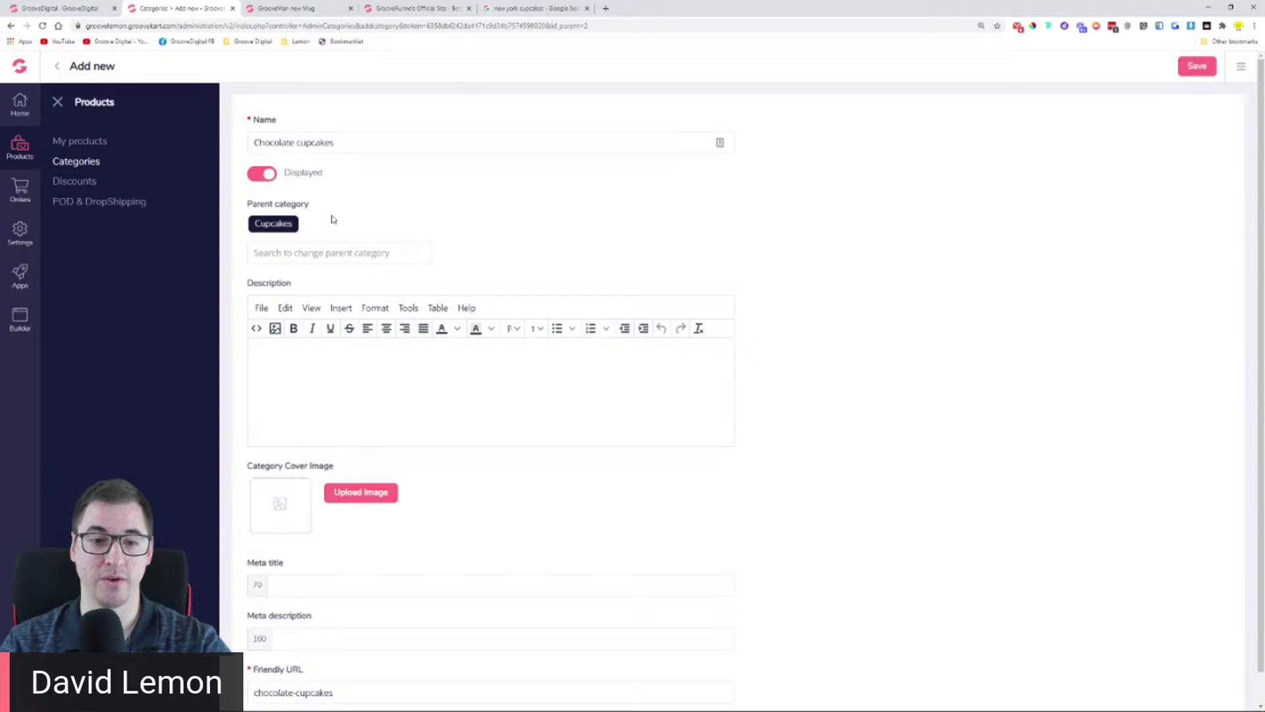
scroll(492, 219, "down", 1)
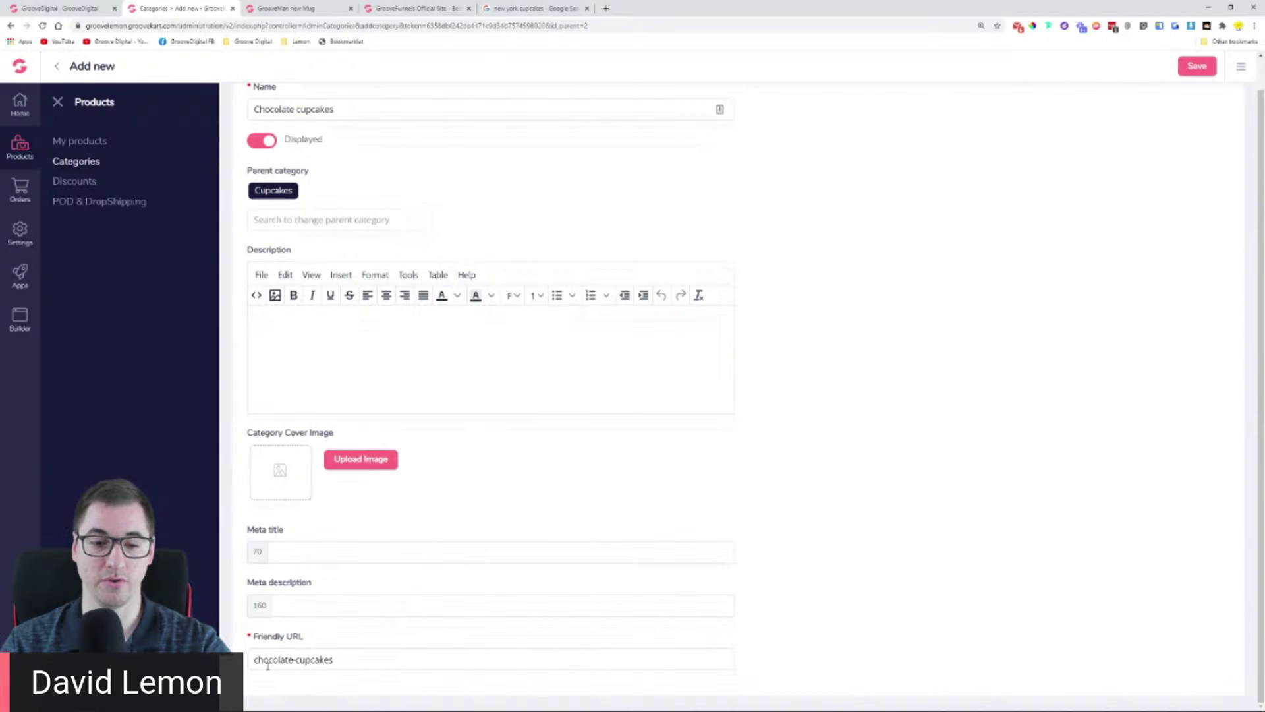
scroll(1180, 198, "up", 1)
left_click(1194, 69)
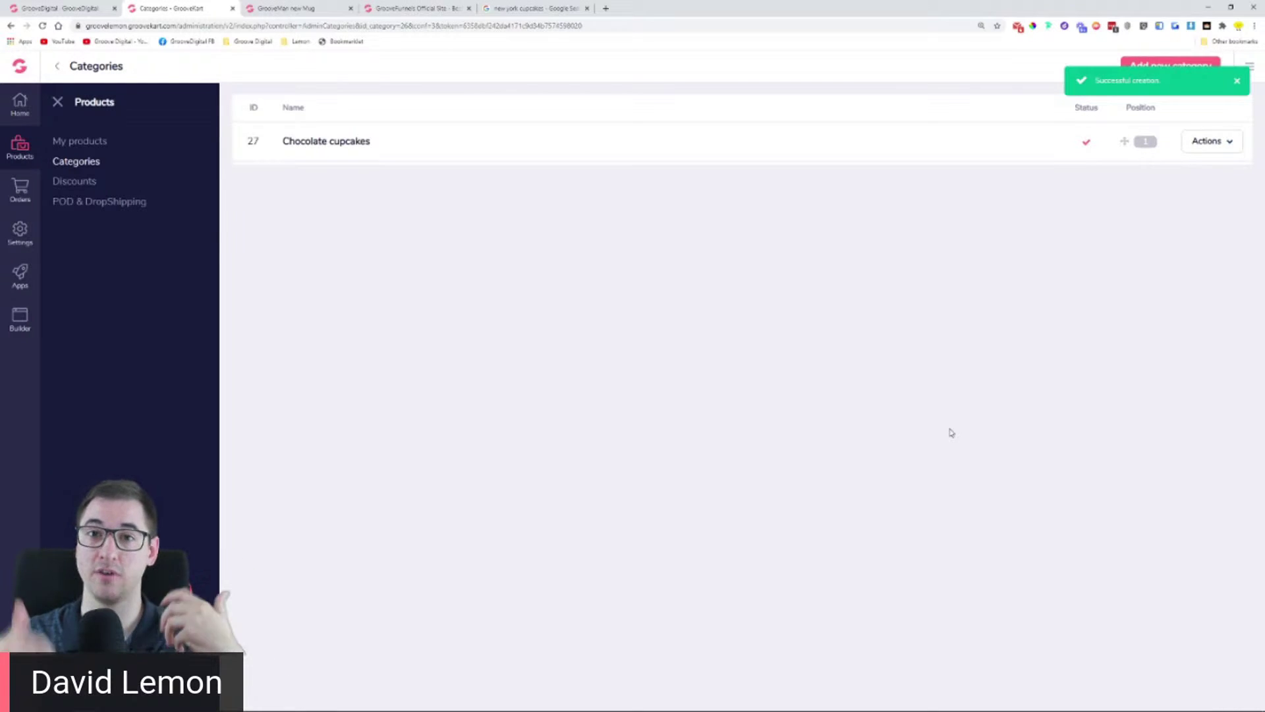
Step: Return to the main category list and view the subcategories inside Cupcakes
left_click(87, 162)
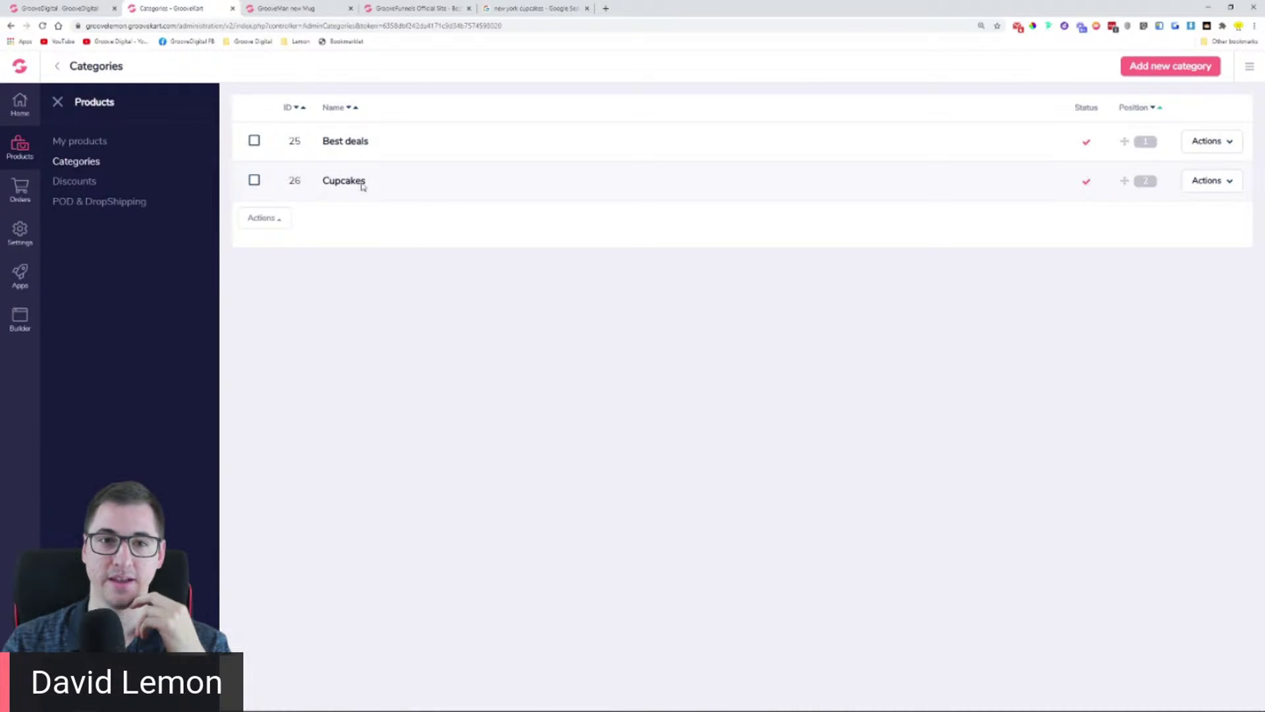
left_click(1200, 185)
left_click(1184, 207)
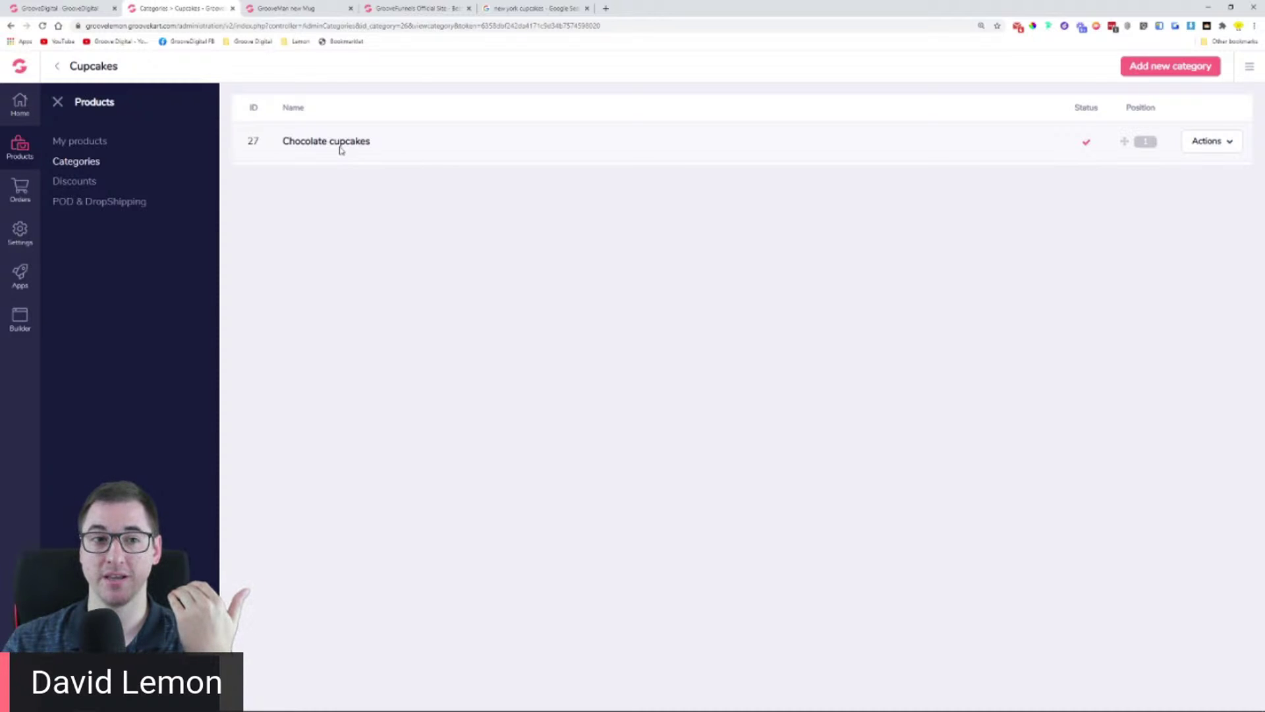
Step: Go back to the main category list and move Cupcakes above Best deals
left_click(79, 162)
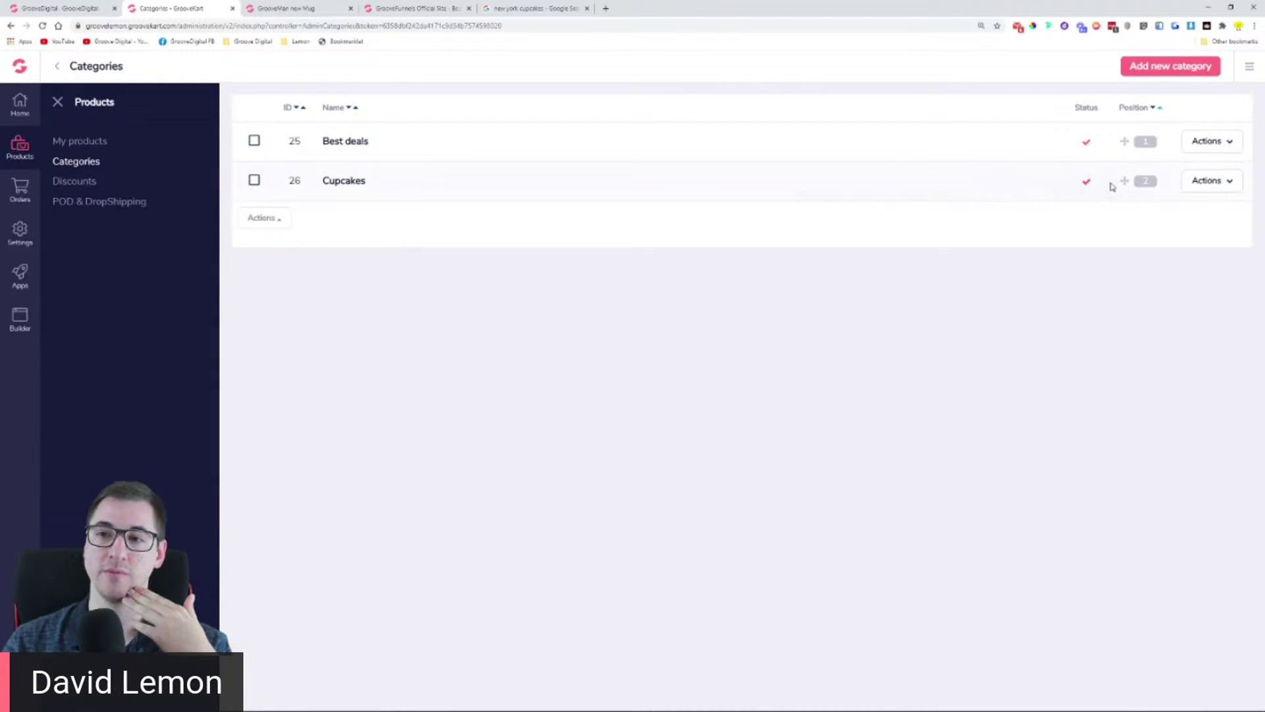
left_click_drag(1124, 181, 343, 143)
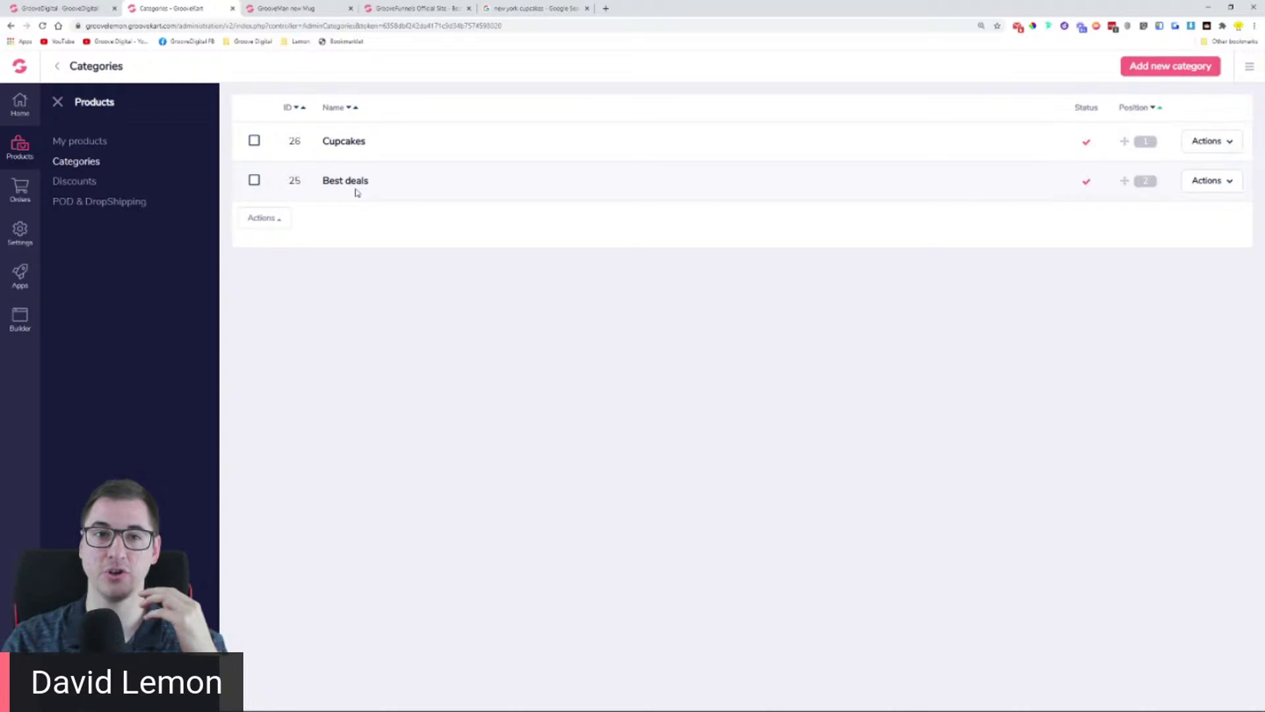
Step: Compare the back office category order with the Accessories and Hats menus in the GrooveGear store
left_click(305, 8)
mouse_move(460, 145)
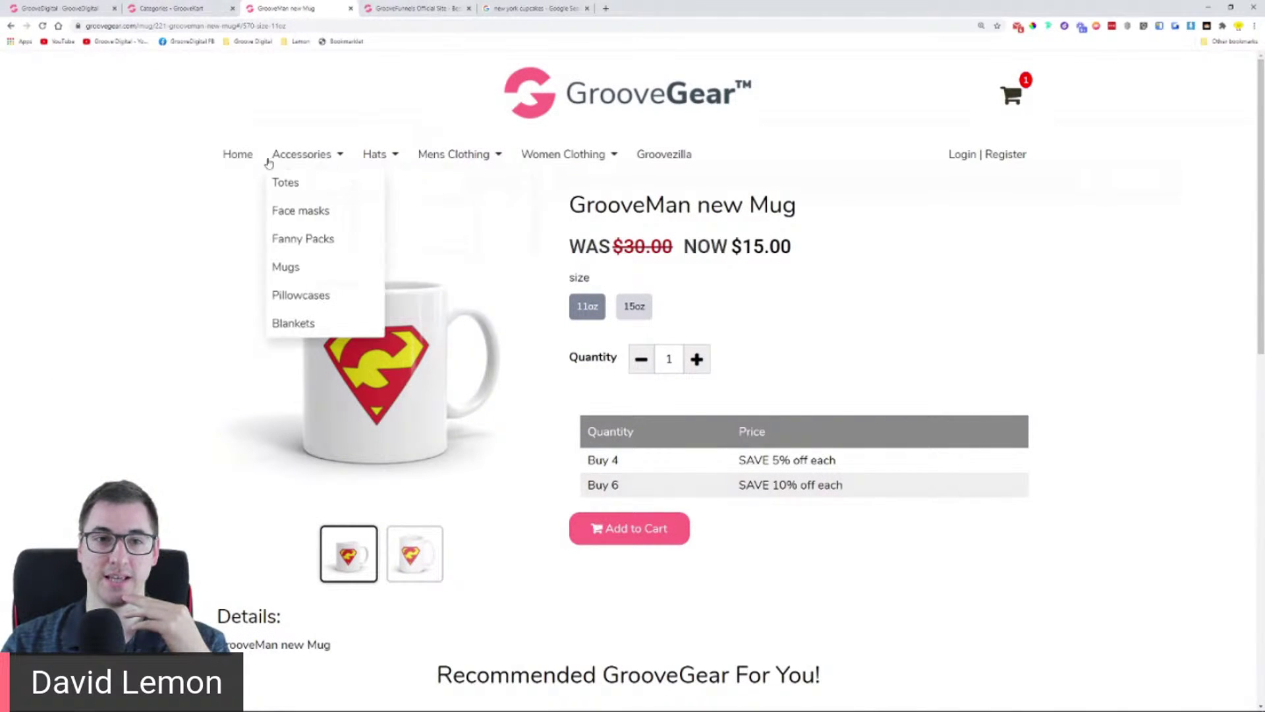
mouse_move(337, 155)
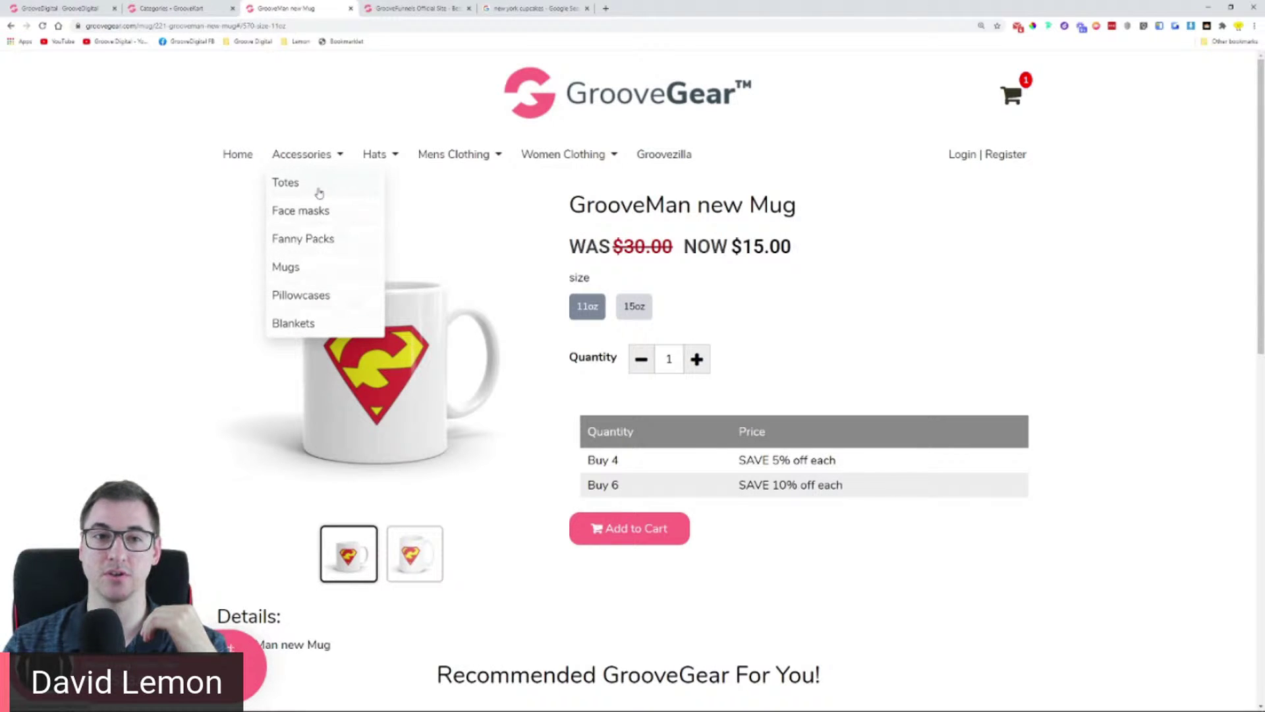
mouse_move(382, 164)
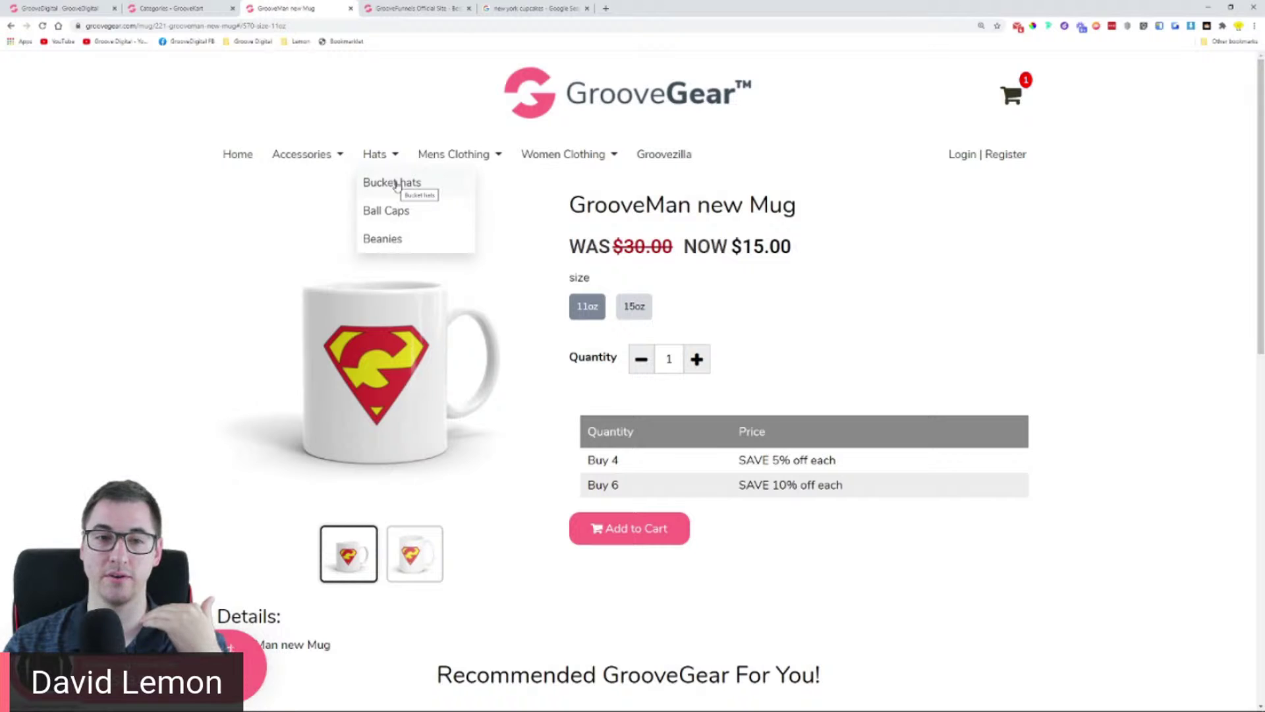
left_click(192, 5)
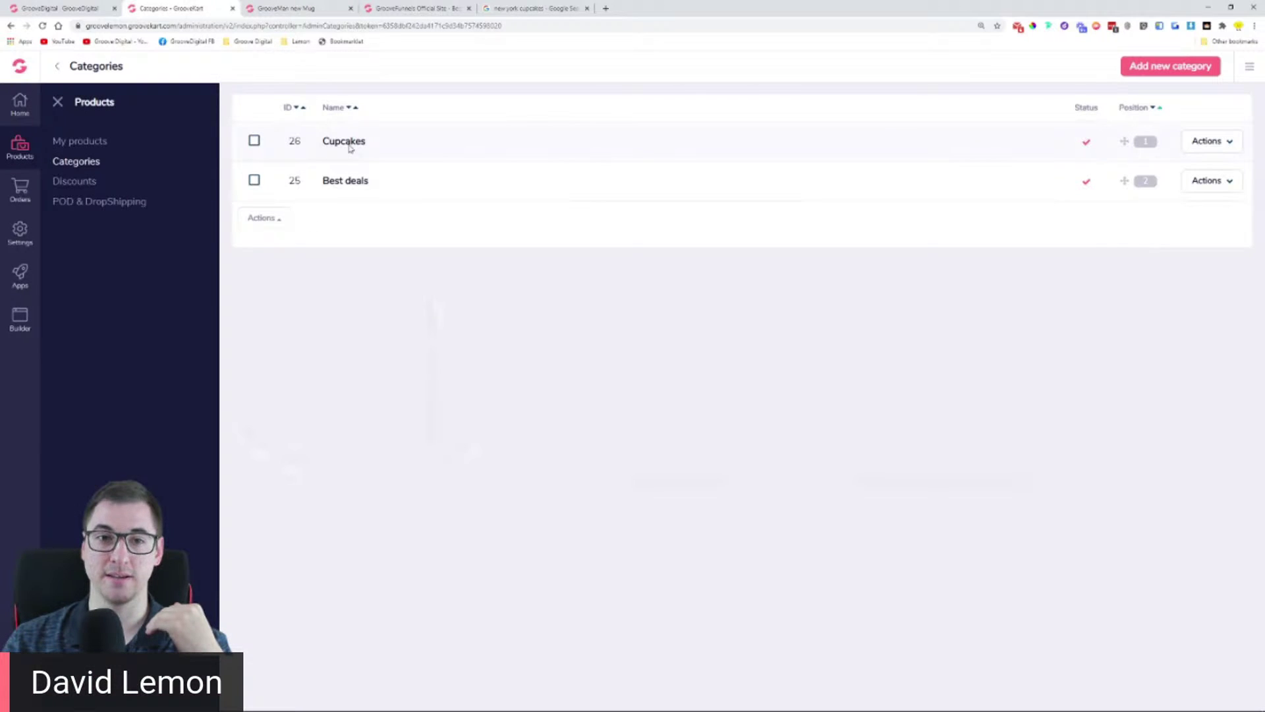
left_click(310, 8)
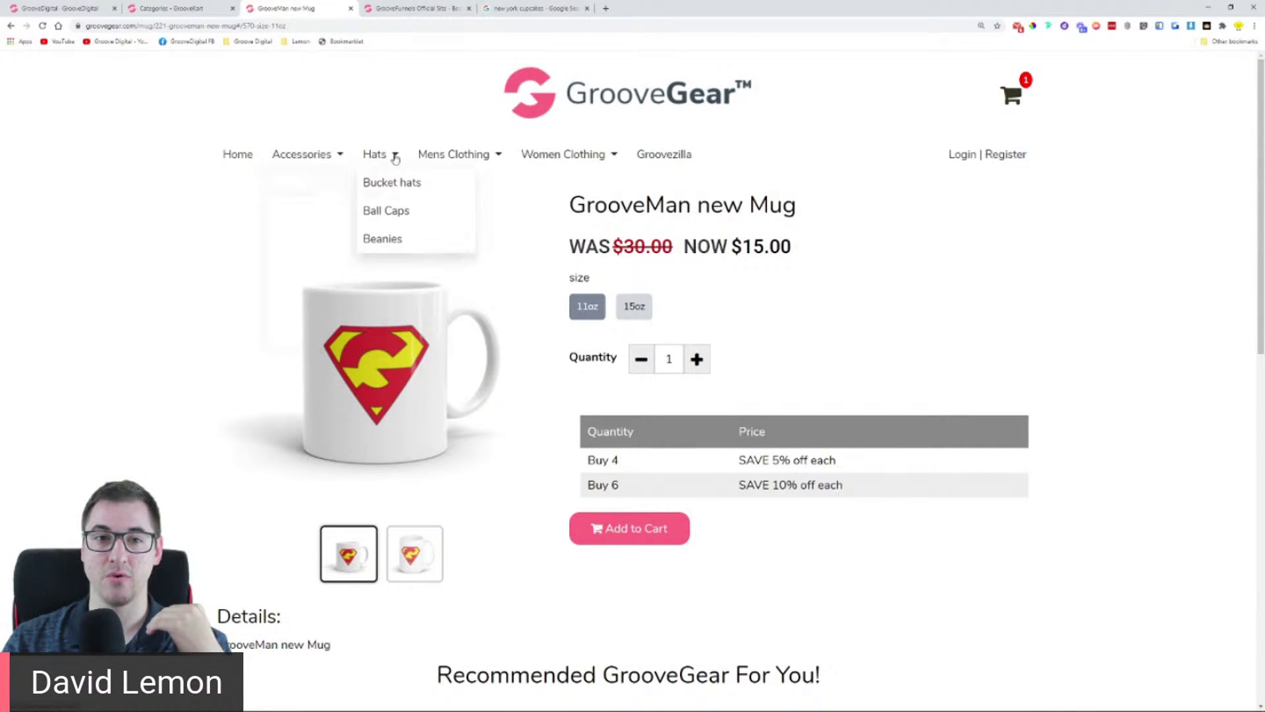
left_click(166, 6)
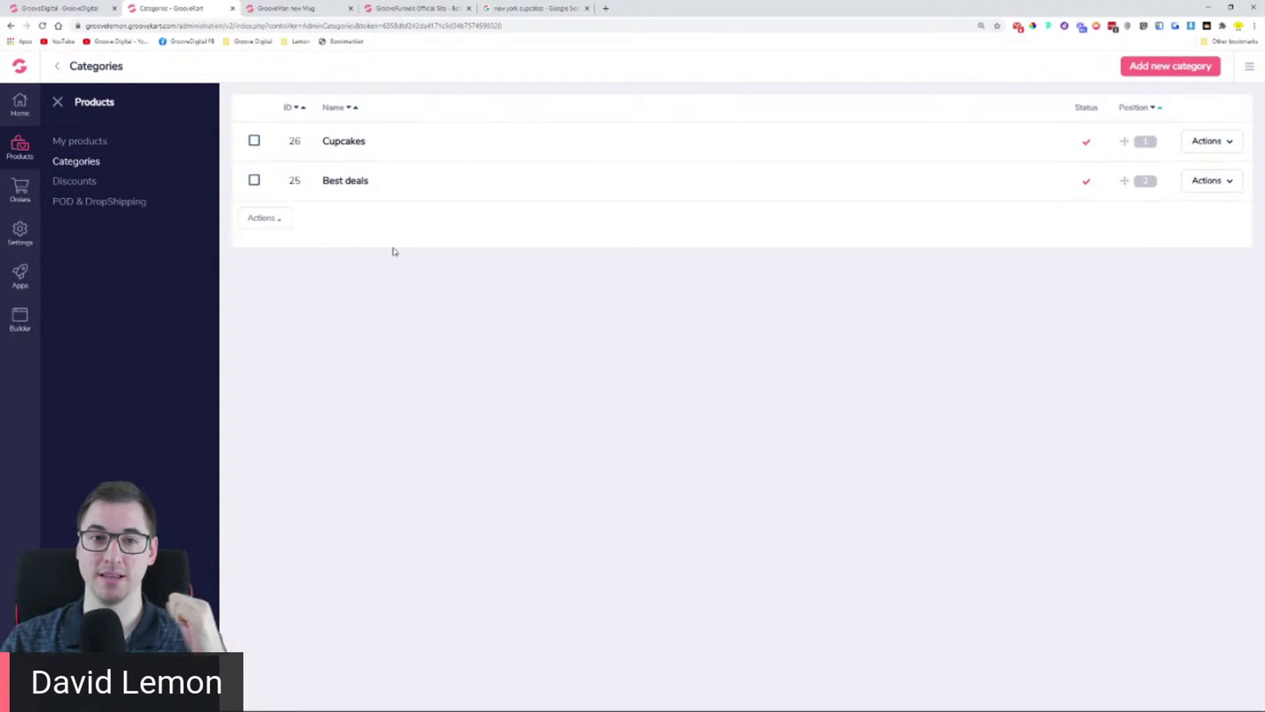
Step: View the subcategories of Cupcakes and compare them with the Accessories submenu in the GrooveGear store
left_click(1224, 142)
left_click(1220, 163)
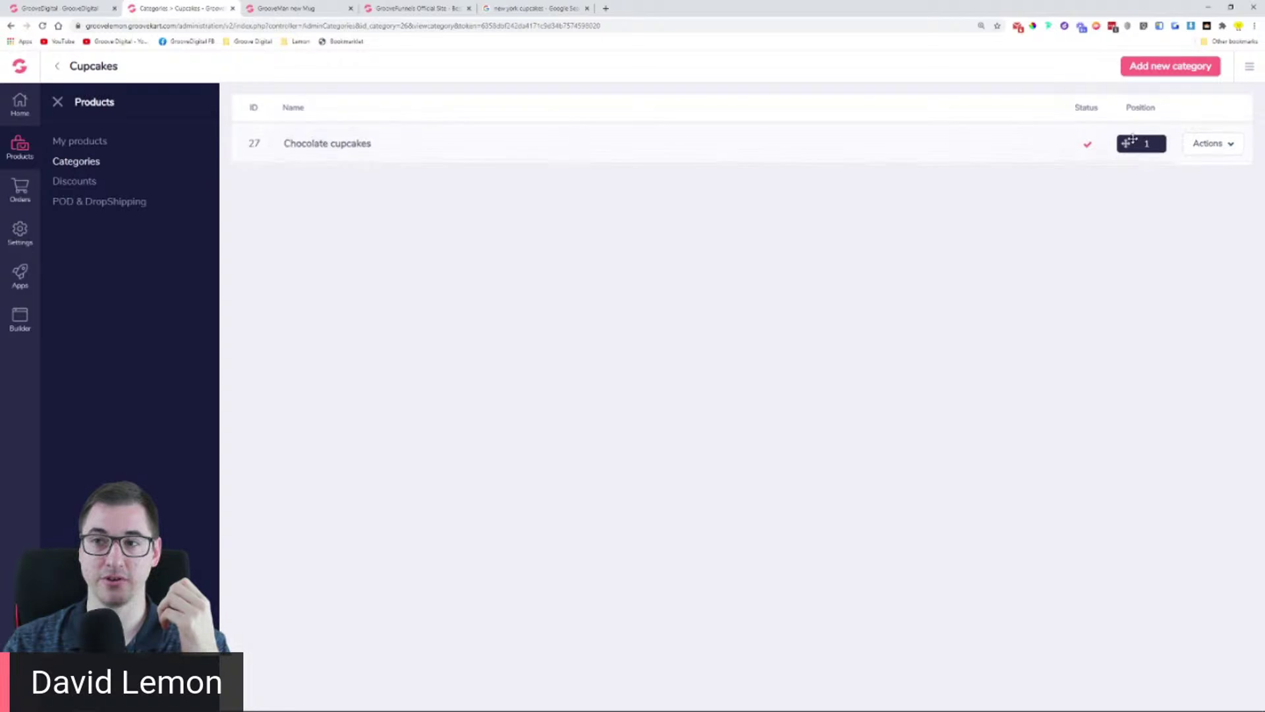
left_click(292, 7)
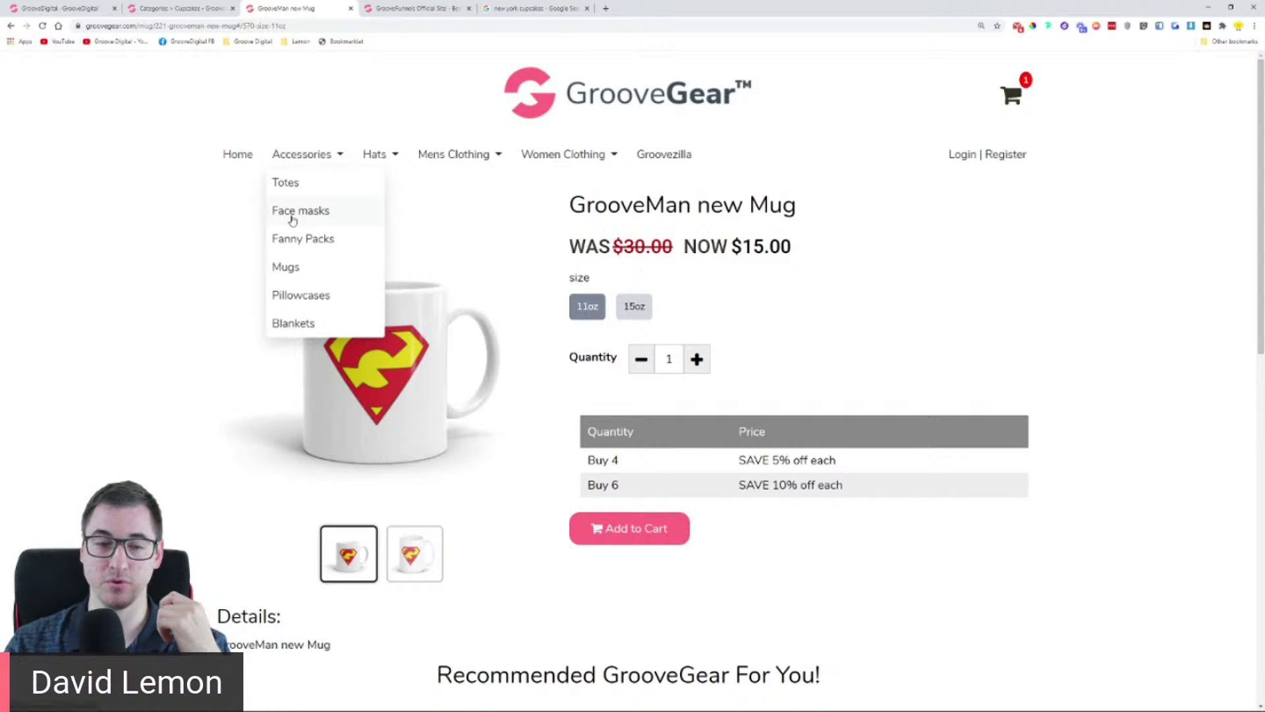
left_click(178, 8)
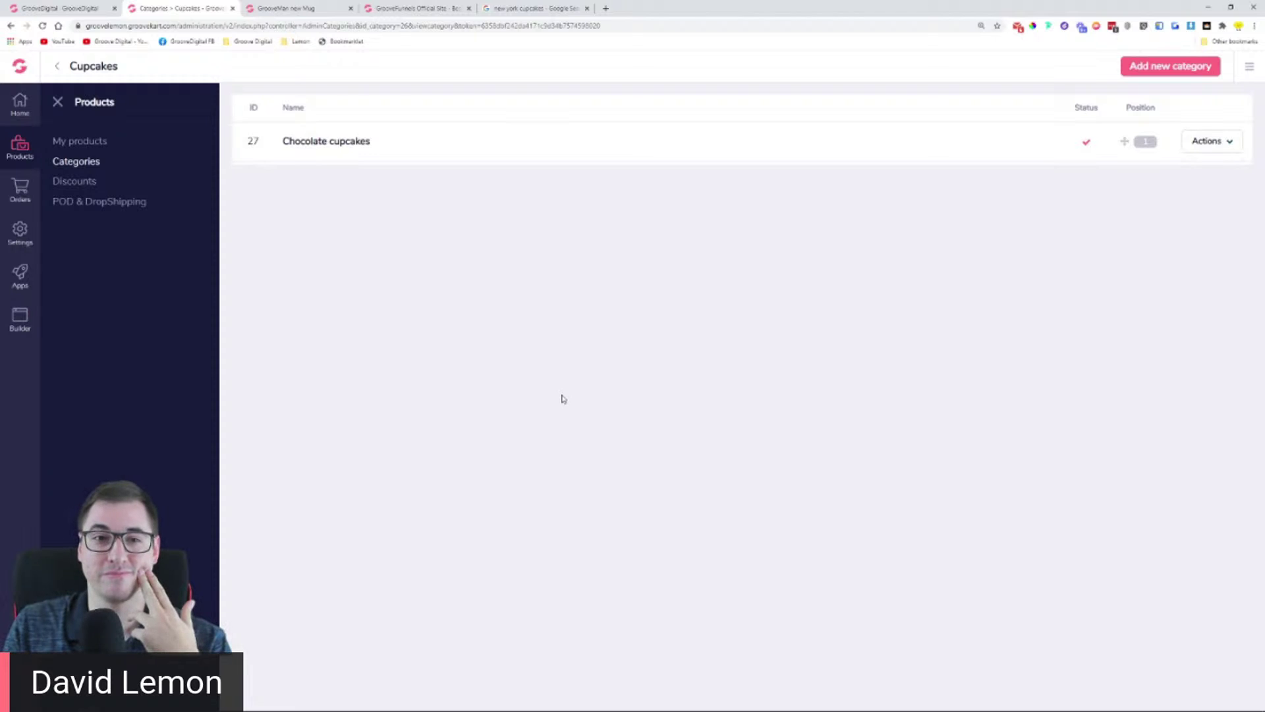
Step: Start a new discount coupon and review its conditions, including the single-customer limit and minimum amount currency
left_click(77, 184)
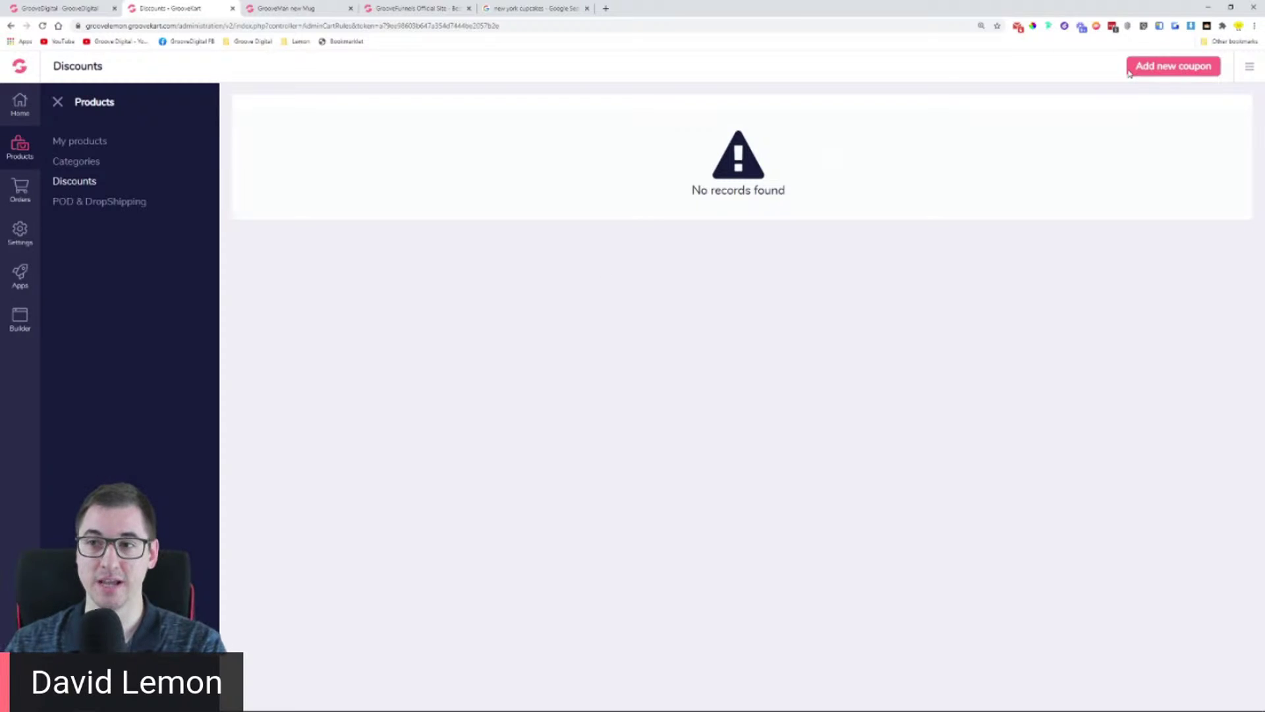
left_click(1183, 67)
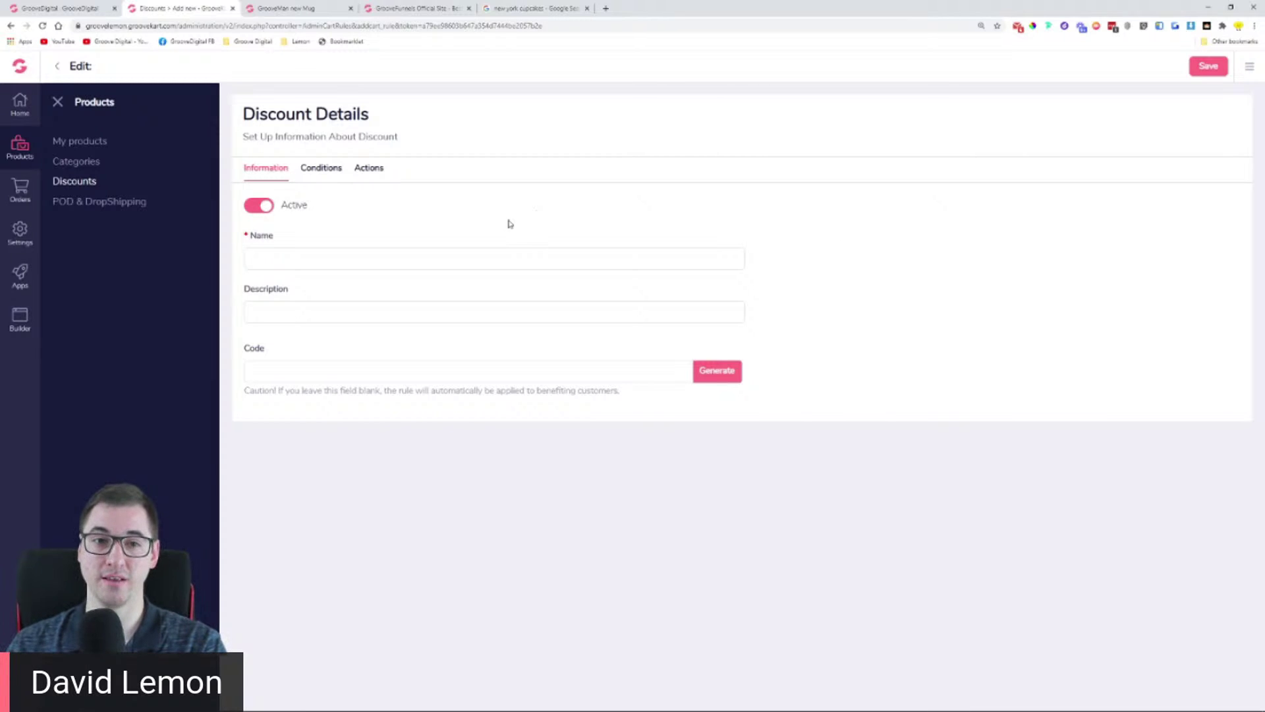
left_click(325, 174)
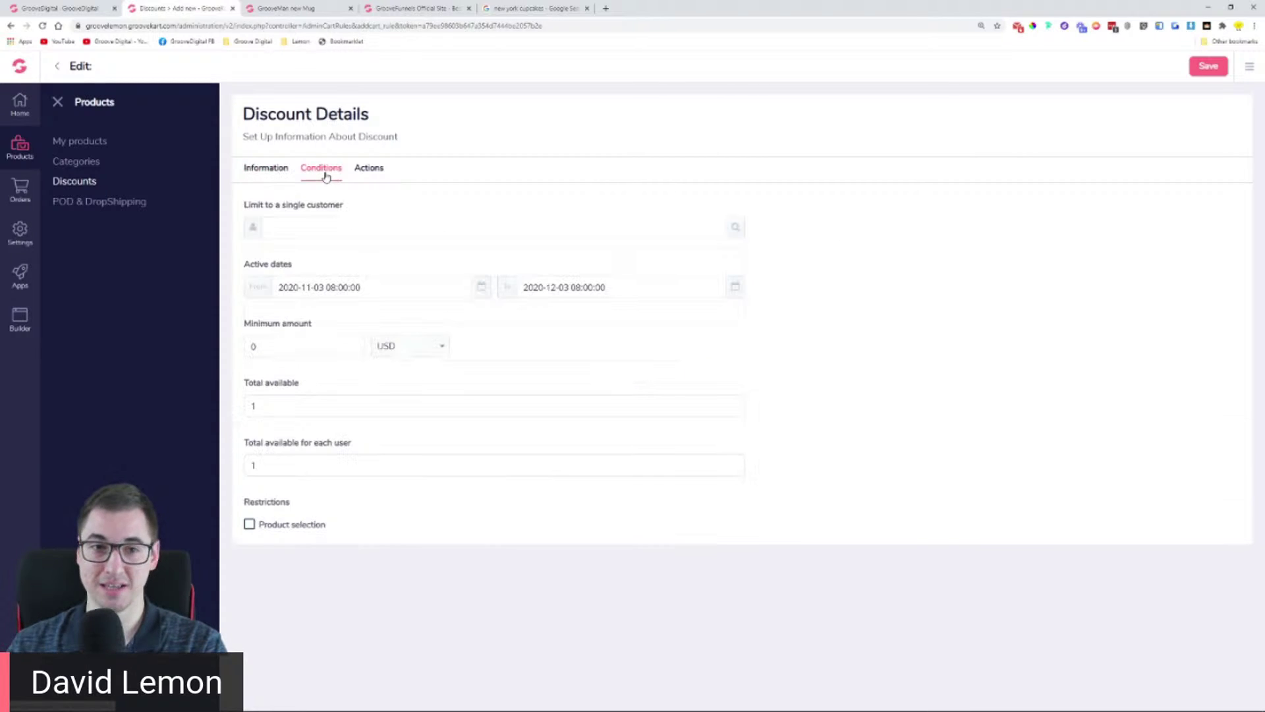
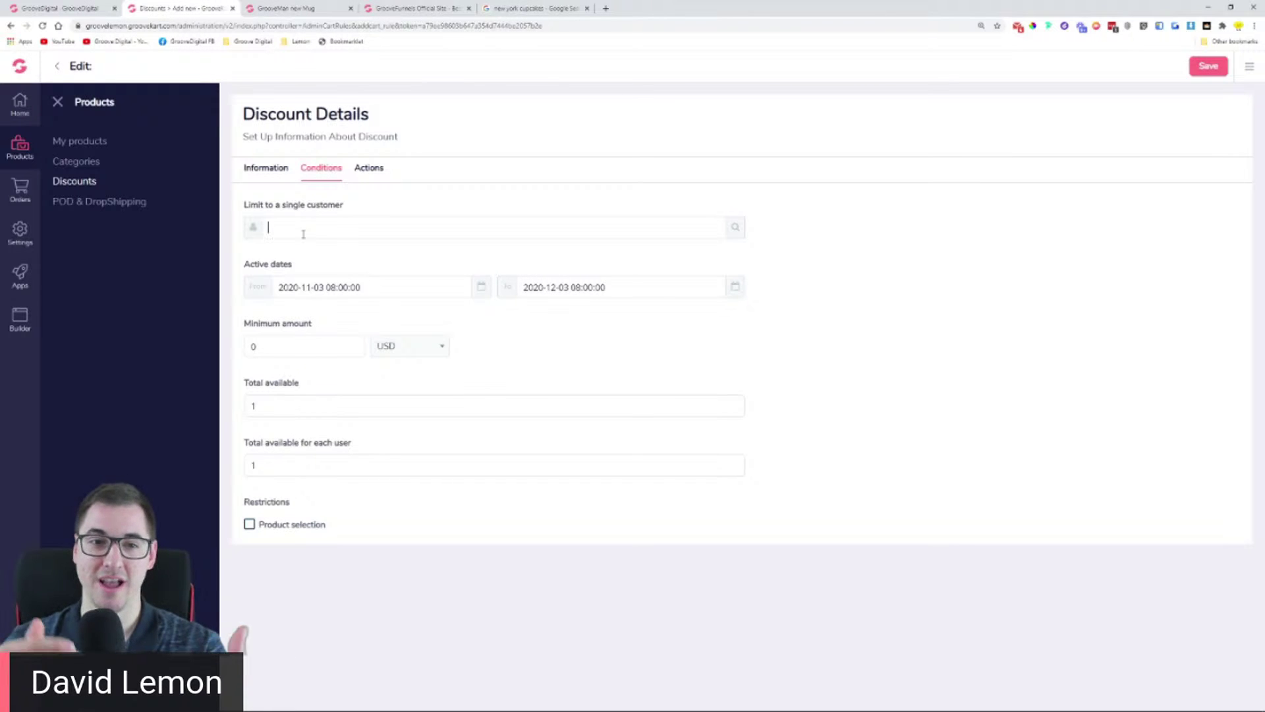
left_click(303, 234)
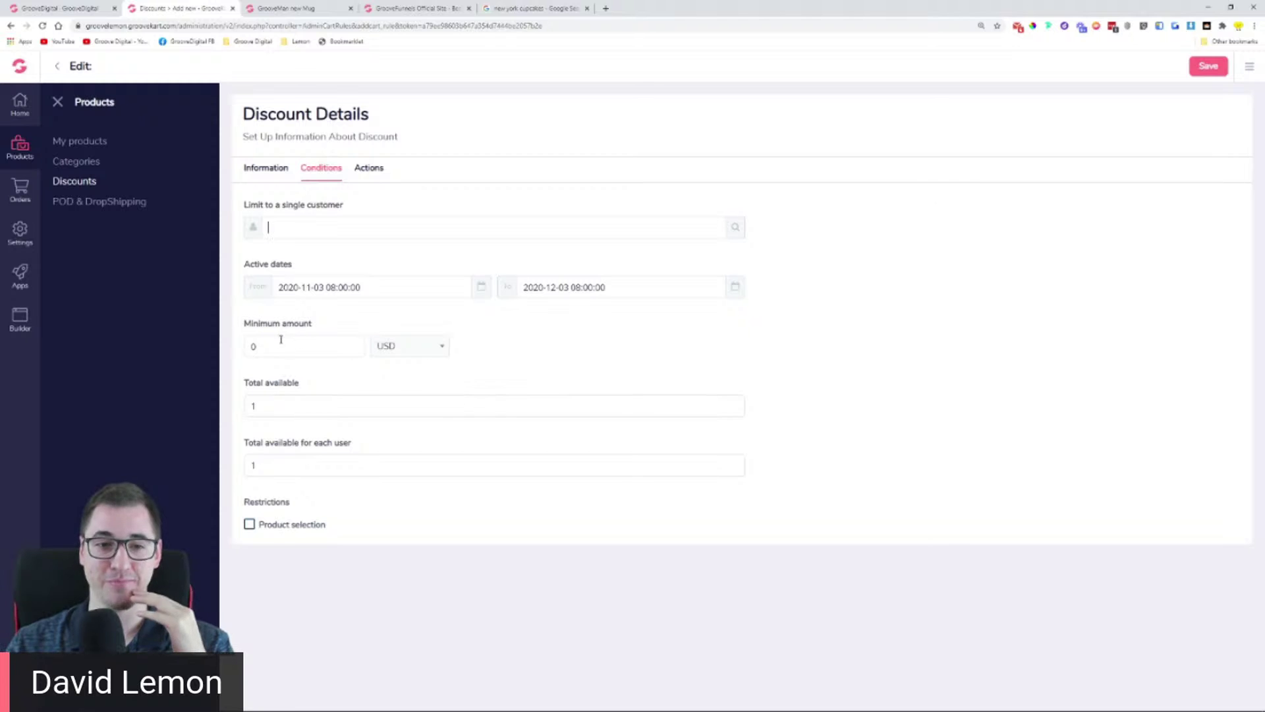
left_click(407, 352)
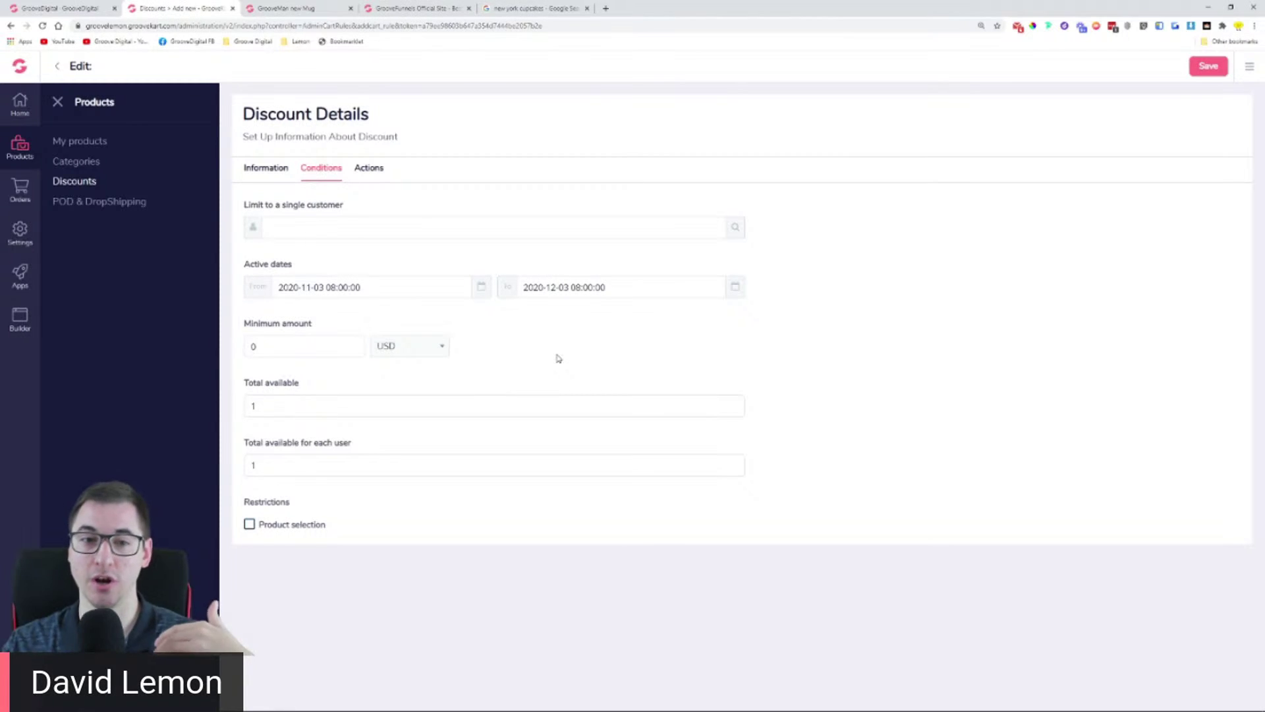
Step: Go to the coupon's actions and set the discount type to Percent (%) after viewing the Amount option
left_click(367, 168)
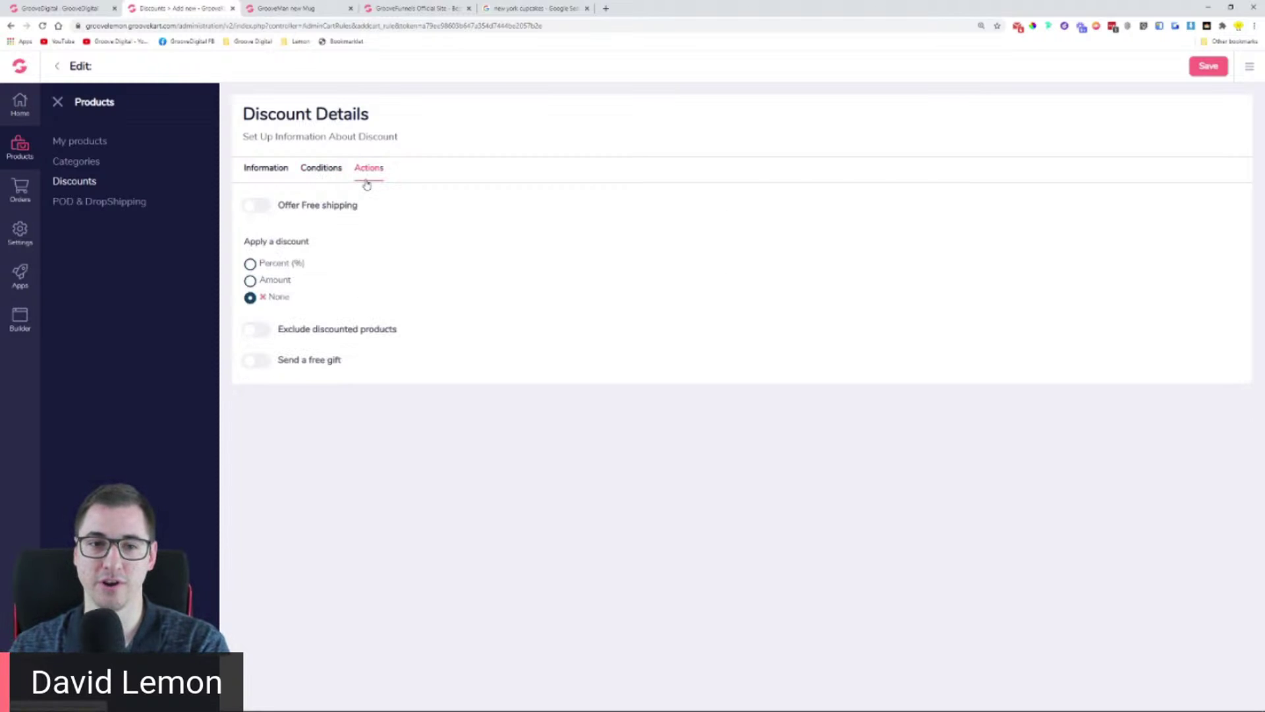
left_click(250, 263)
left_click(250, 280)
left_click(250, 263)
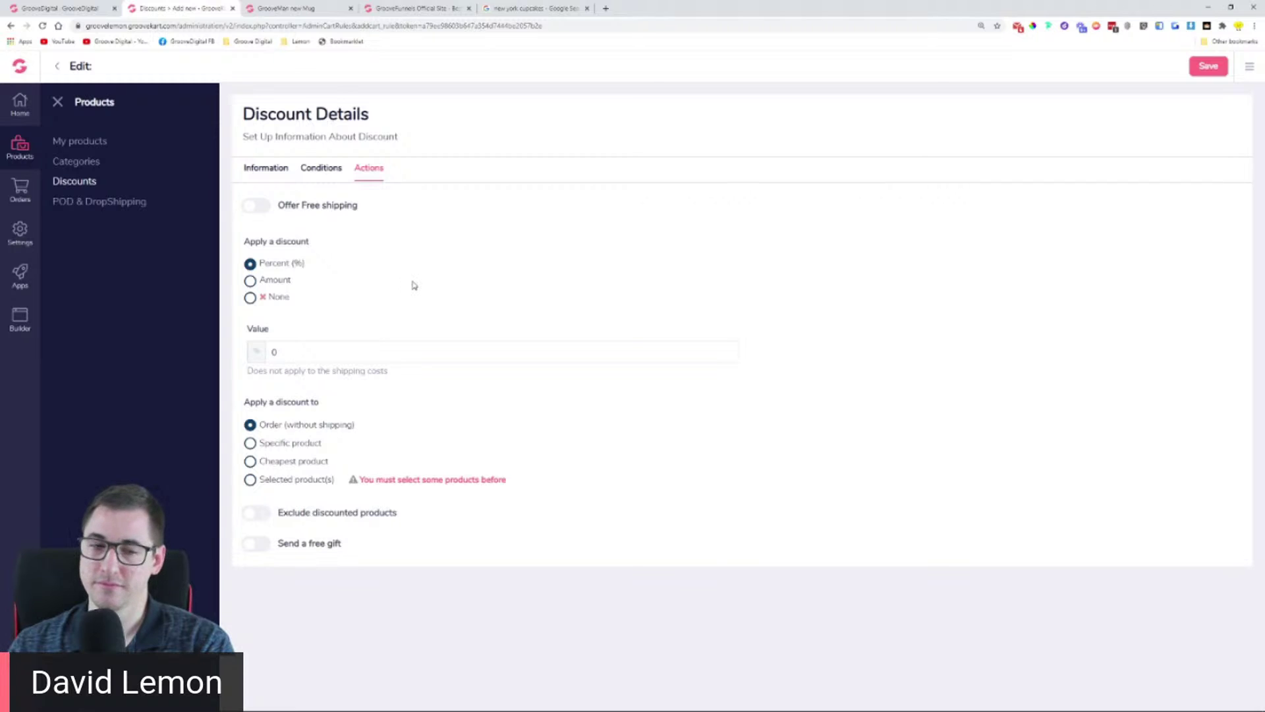
Step: Try out the coupon's free shipping and free gift options, switching each one on and back off
left_click(265, 206)
left_click(262, 212)
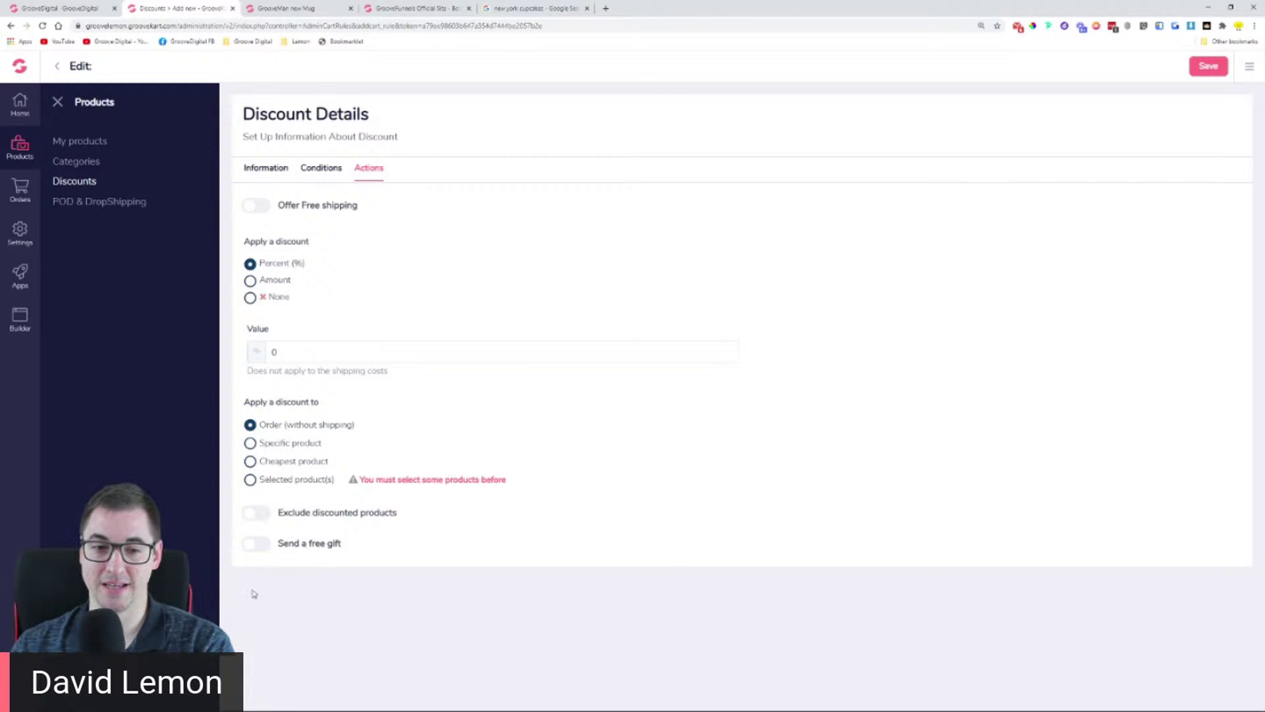
left_click(261, 544)
left_click(262, 544)
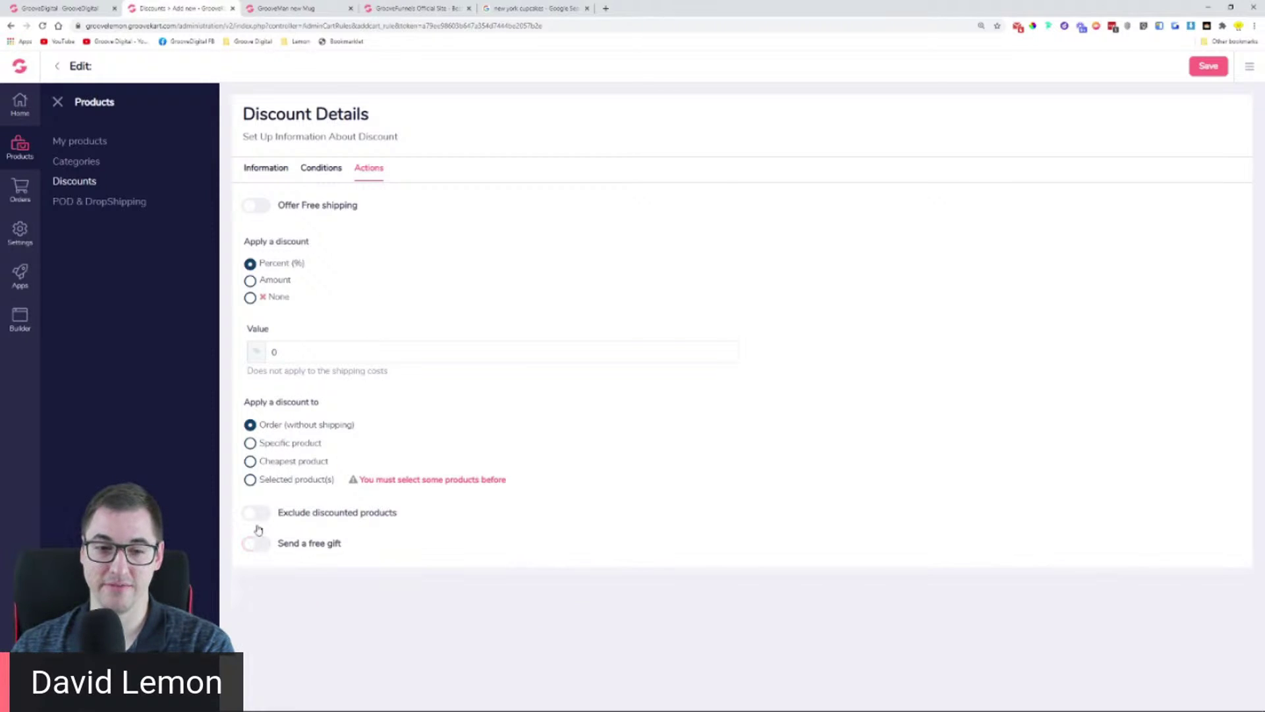
left_click(256, 554)
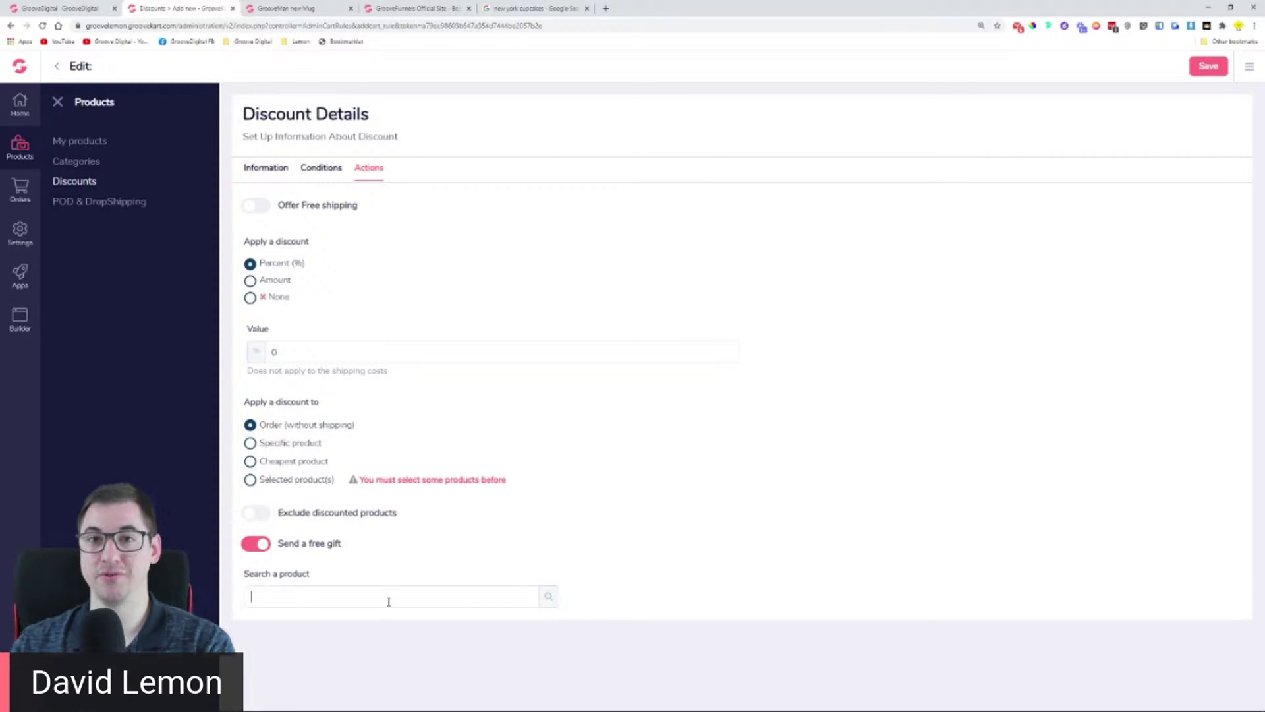
left_click(263, 545)
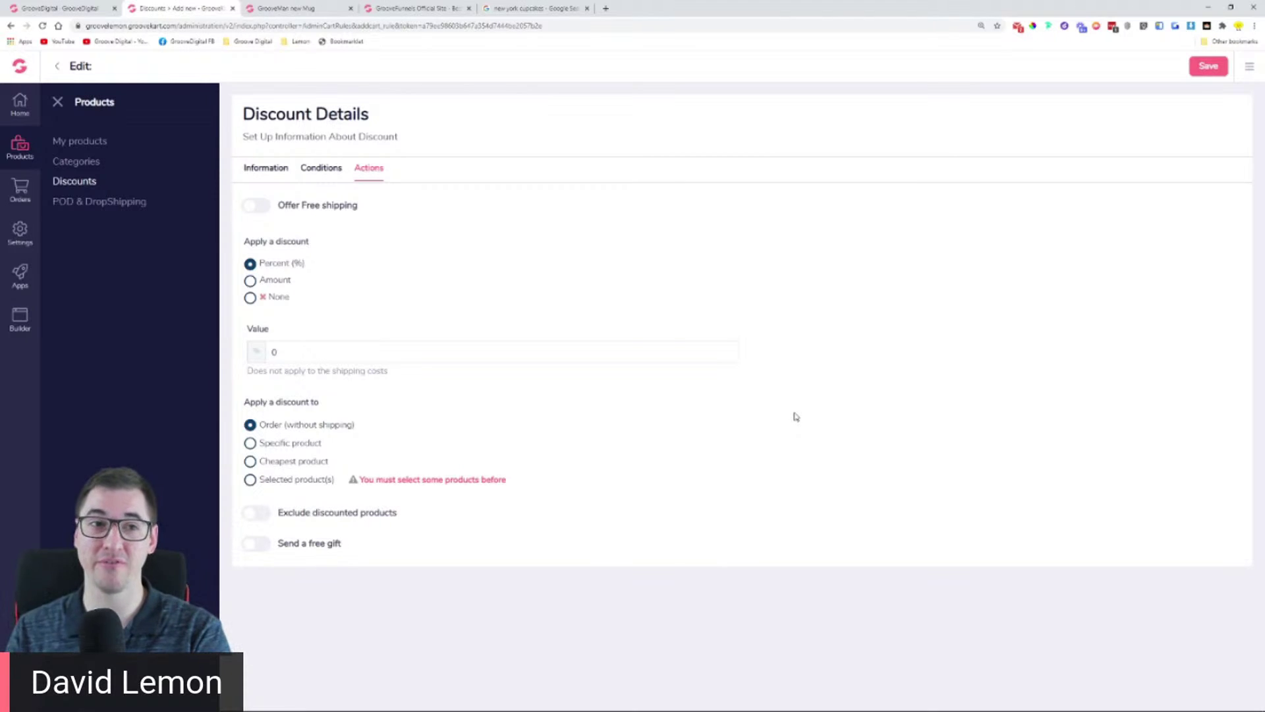
Step: Check the GrooveKart stores overview and open the POD & DropShipping integrations in the back office
left_click(65, 8)
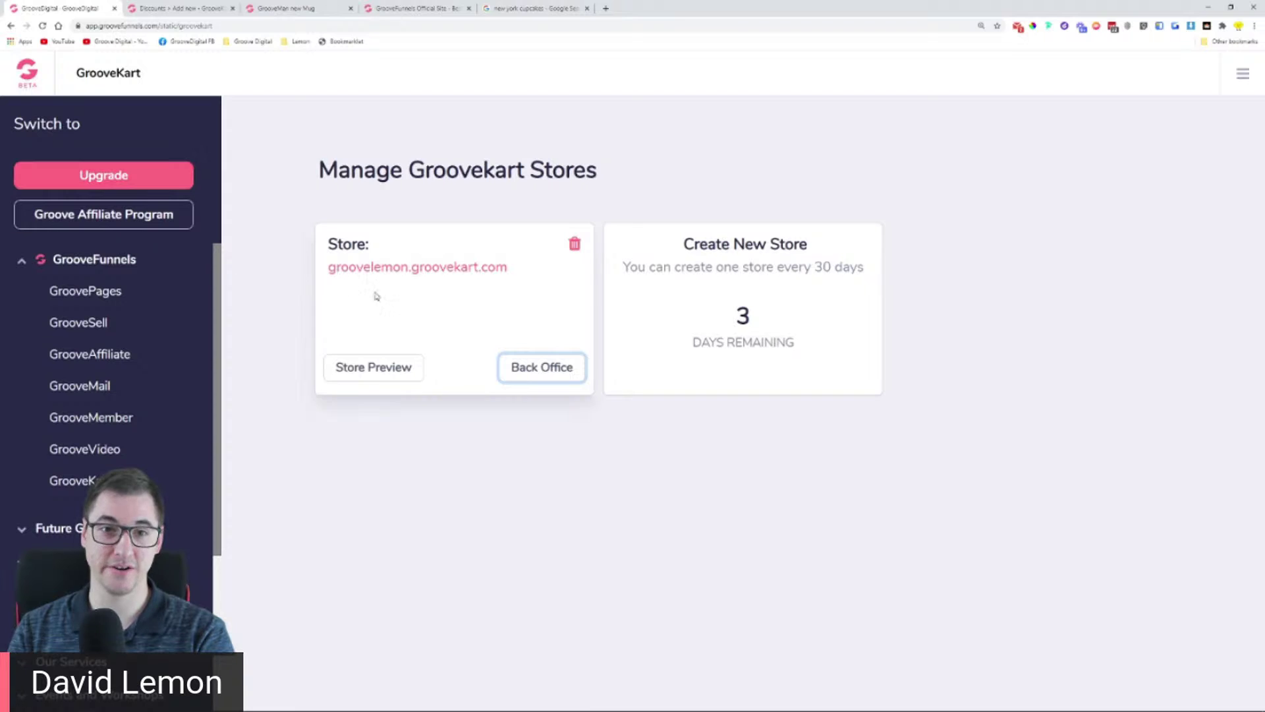
left_click(175, 7)
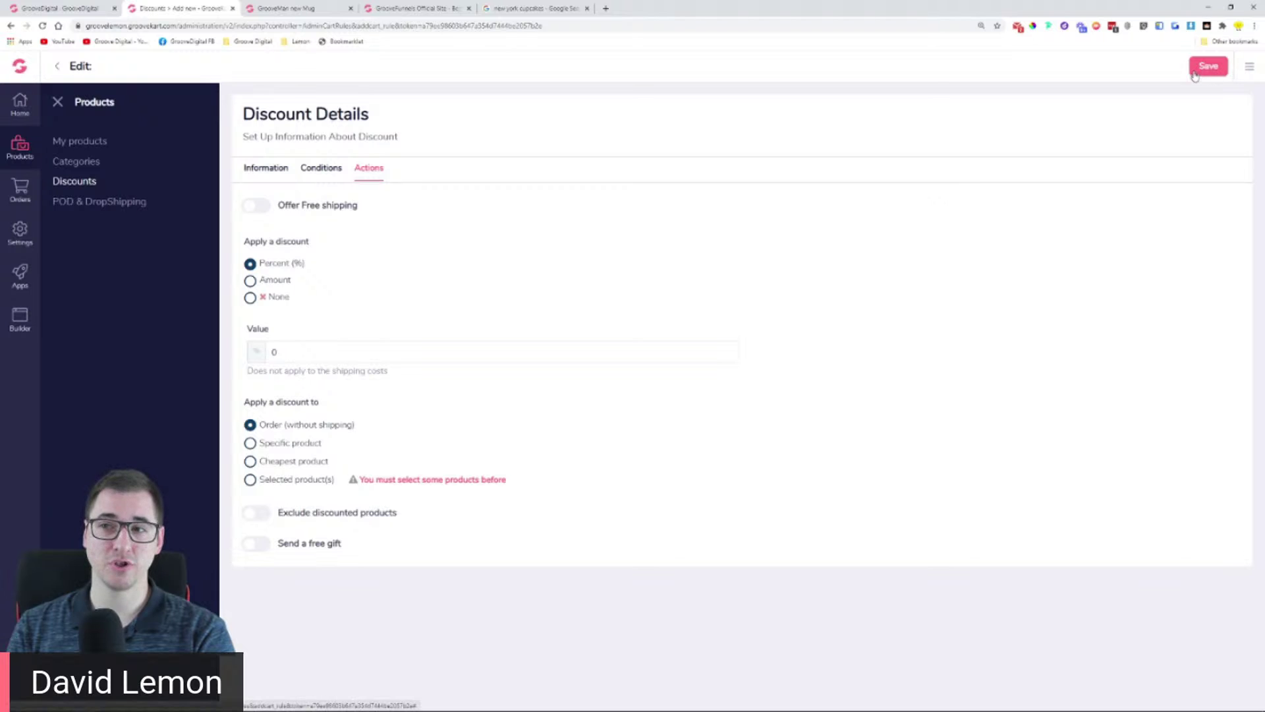
left_click(104, 210)
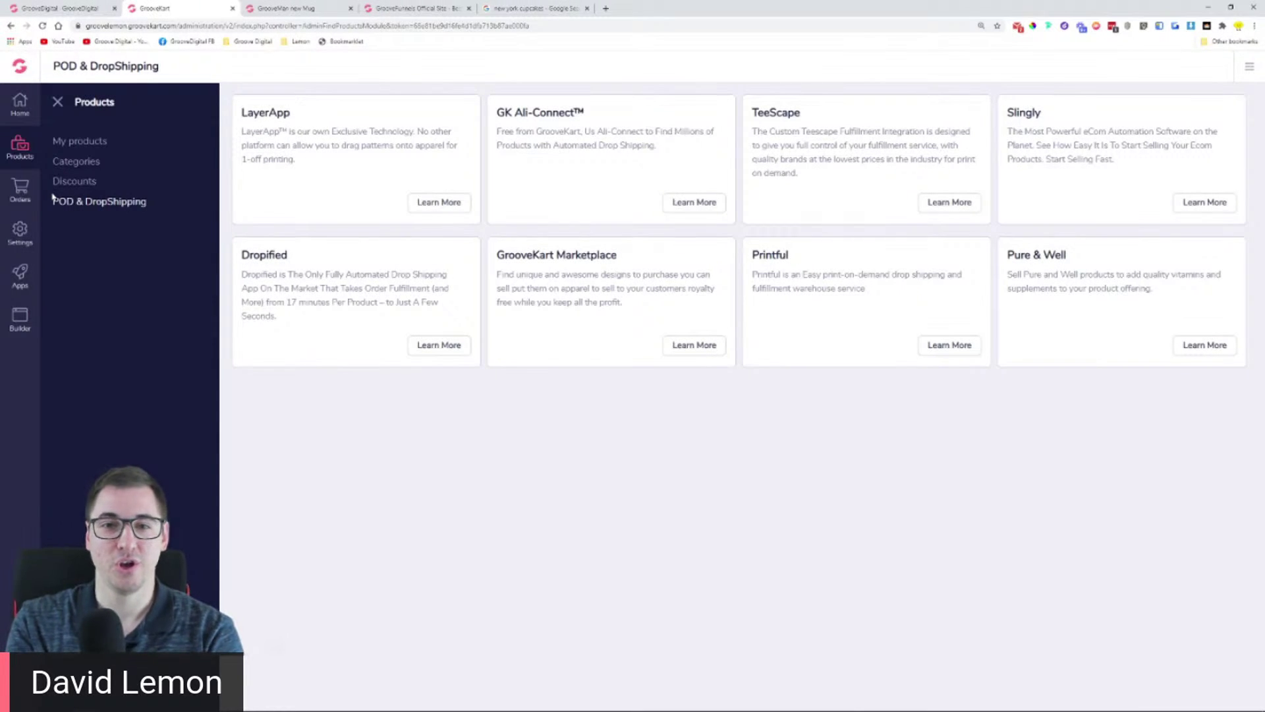
Step: View the GrooveMan new Mug page in the GrooveGear store and return to the POD & DropShipping integrations
left_click(324, 8)
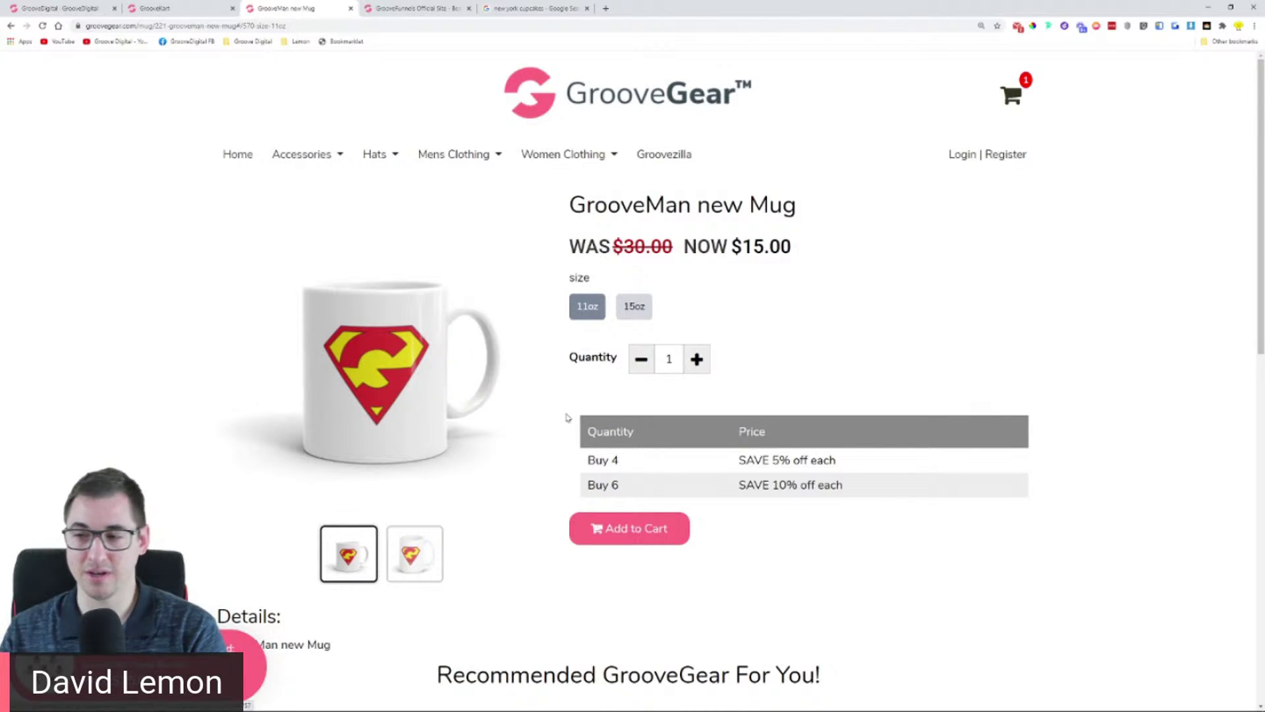
double_click(618, 5)
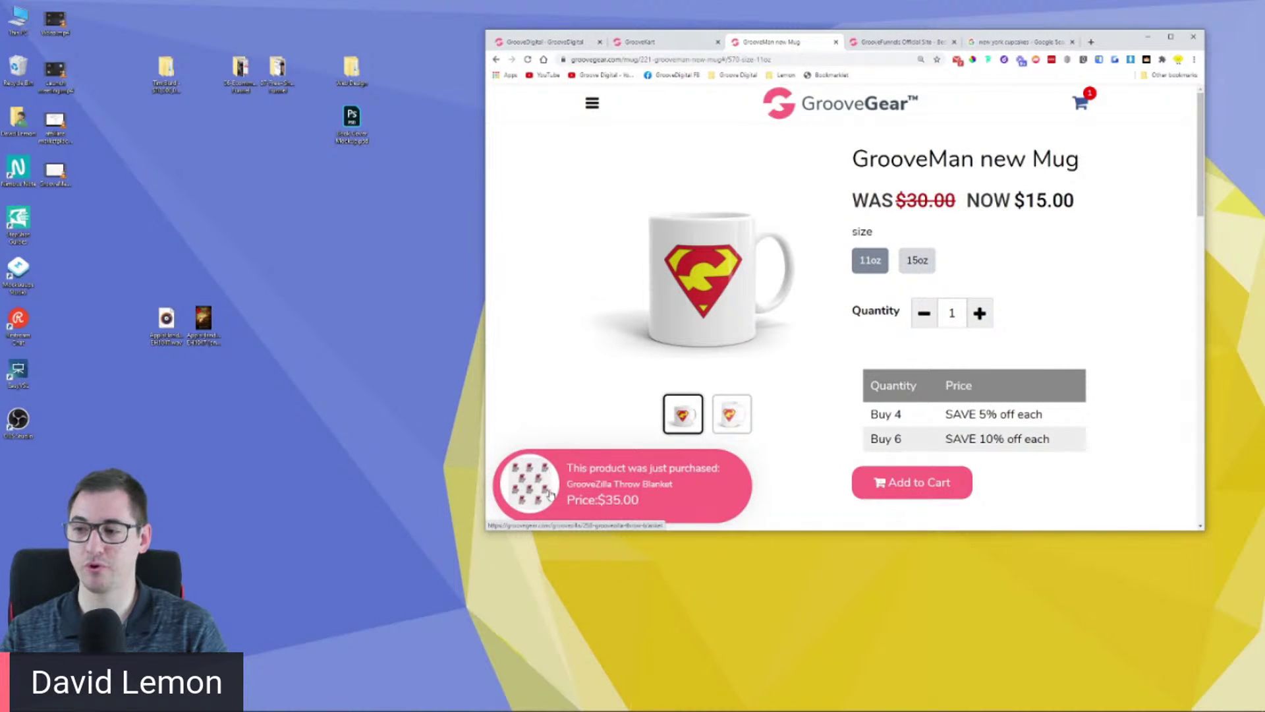
left_click(1171, 37)
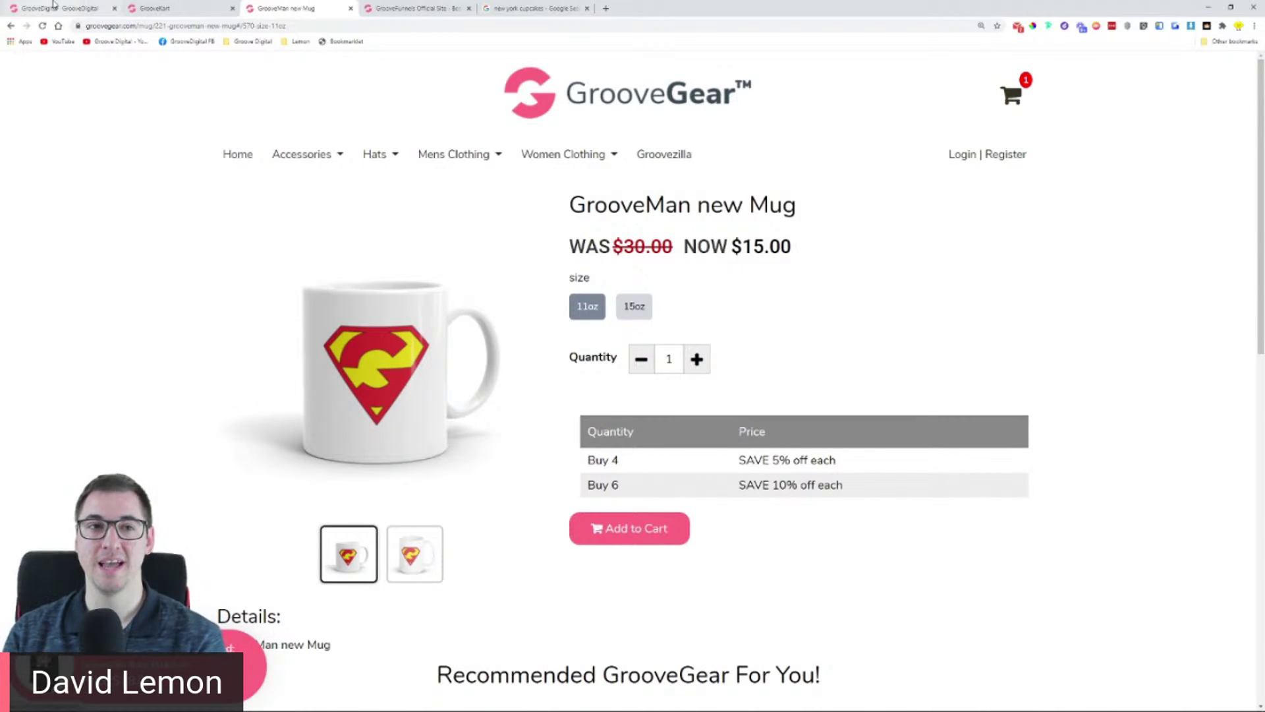
left_click(173, 8)
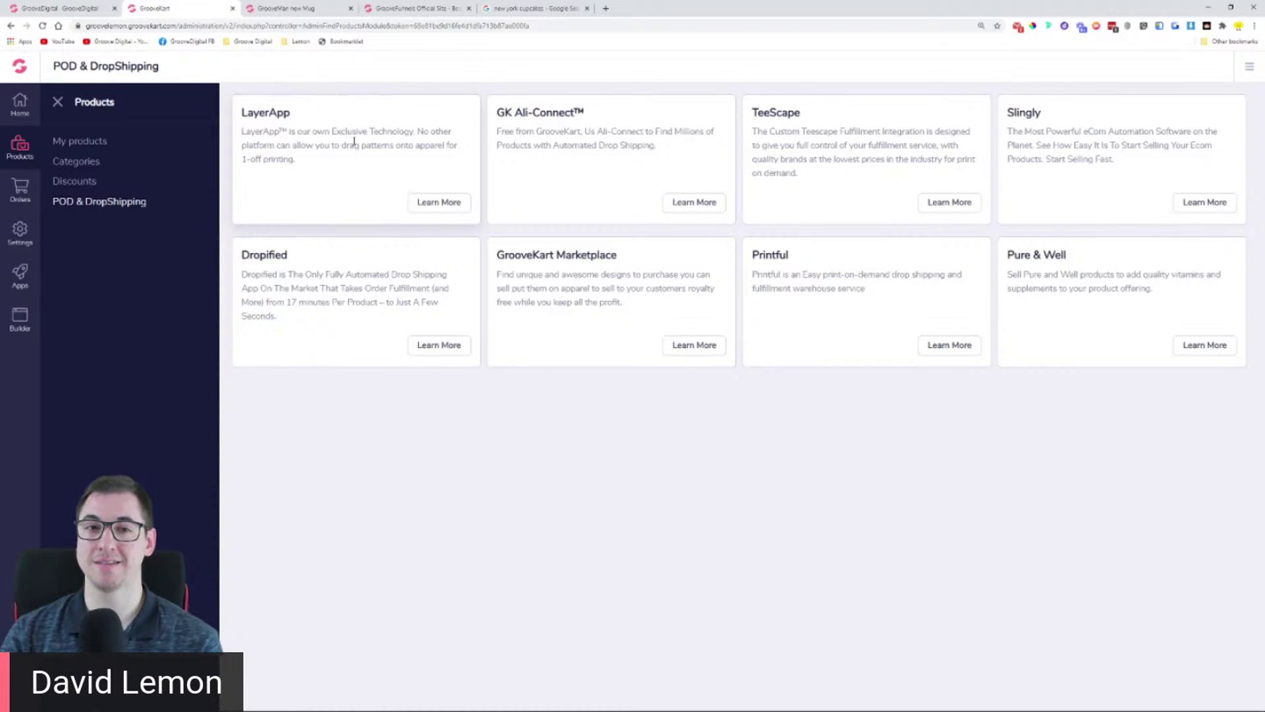
Step: Review the descriptions of LayerApp, GK Ali-Connect, Printful, Pure & Well and Dropified, highlighting key wording such as print-on-demand
left_click_drag(335, 131, 423, 132)
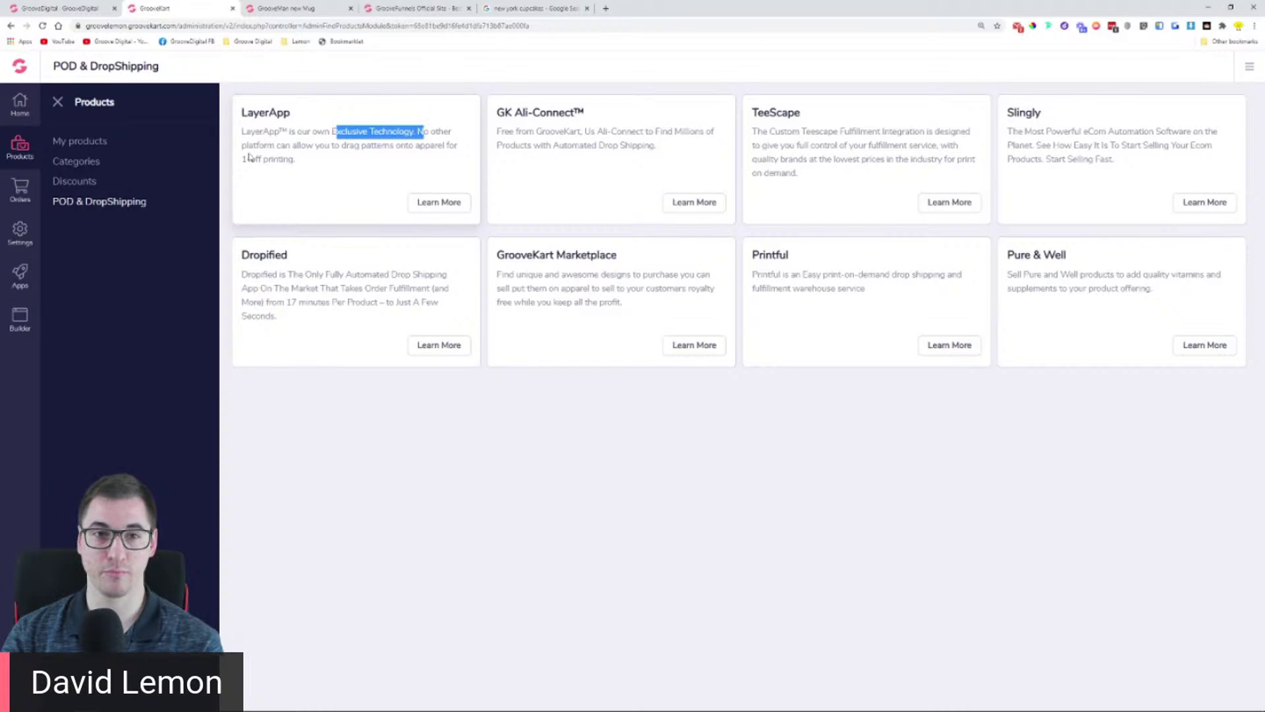
left_click_drag(239, 114, 292, 113)
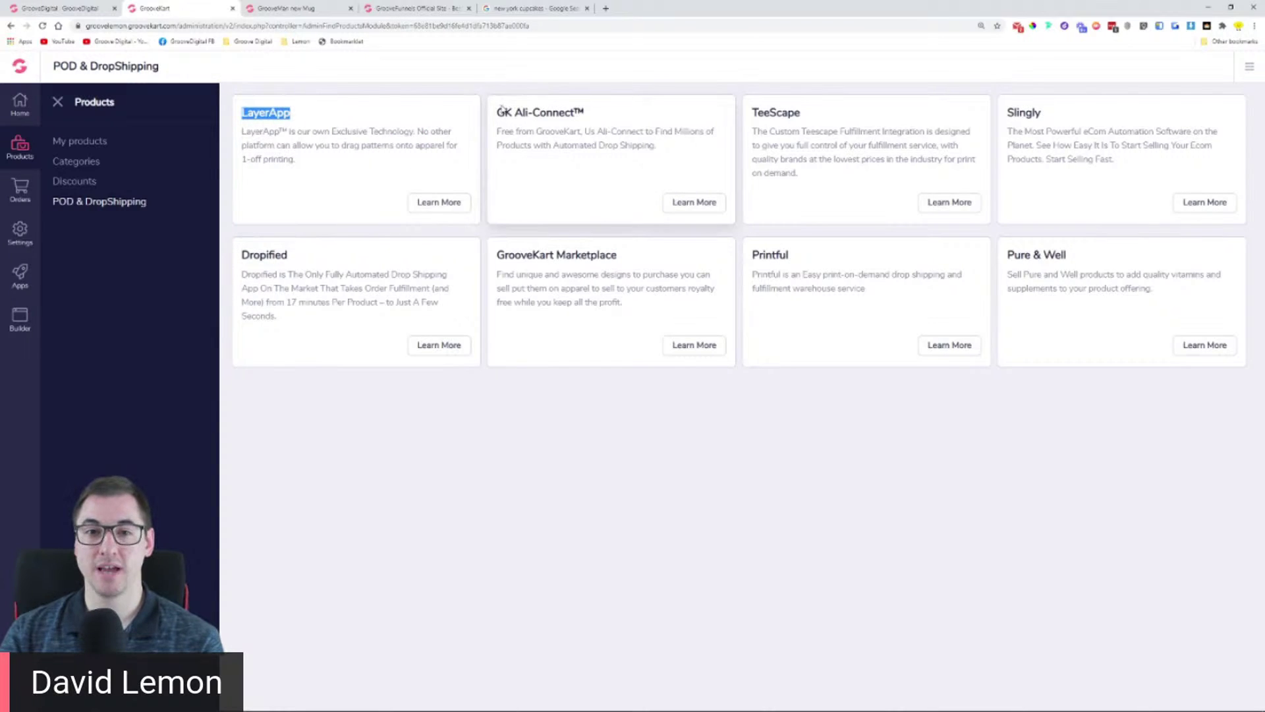
left_click_drag(497, 113, 596, 116)
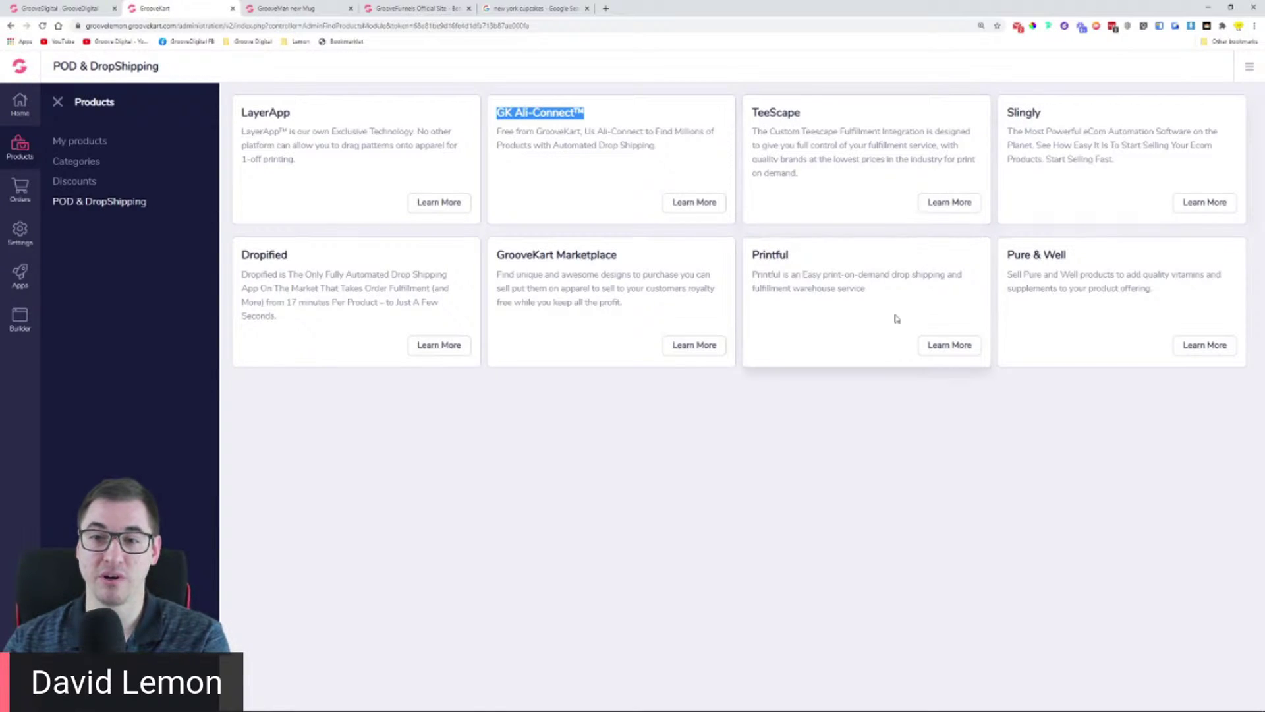
left_click_drag(829, 274, 897, 274)
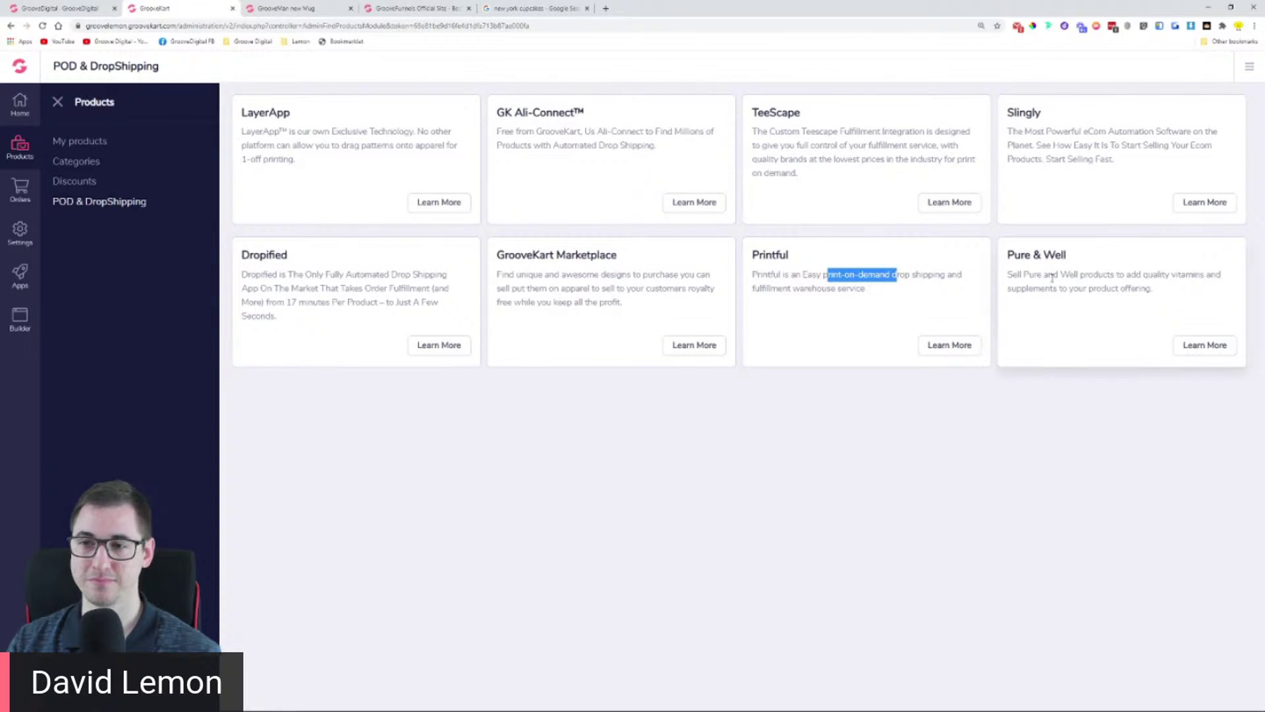
left_click_drag(1007, 255, 1138, 260)
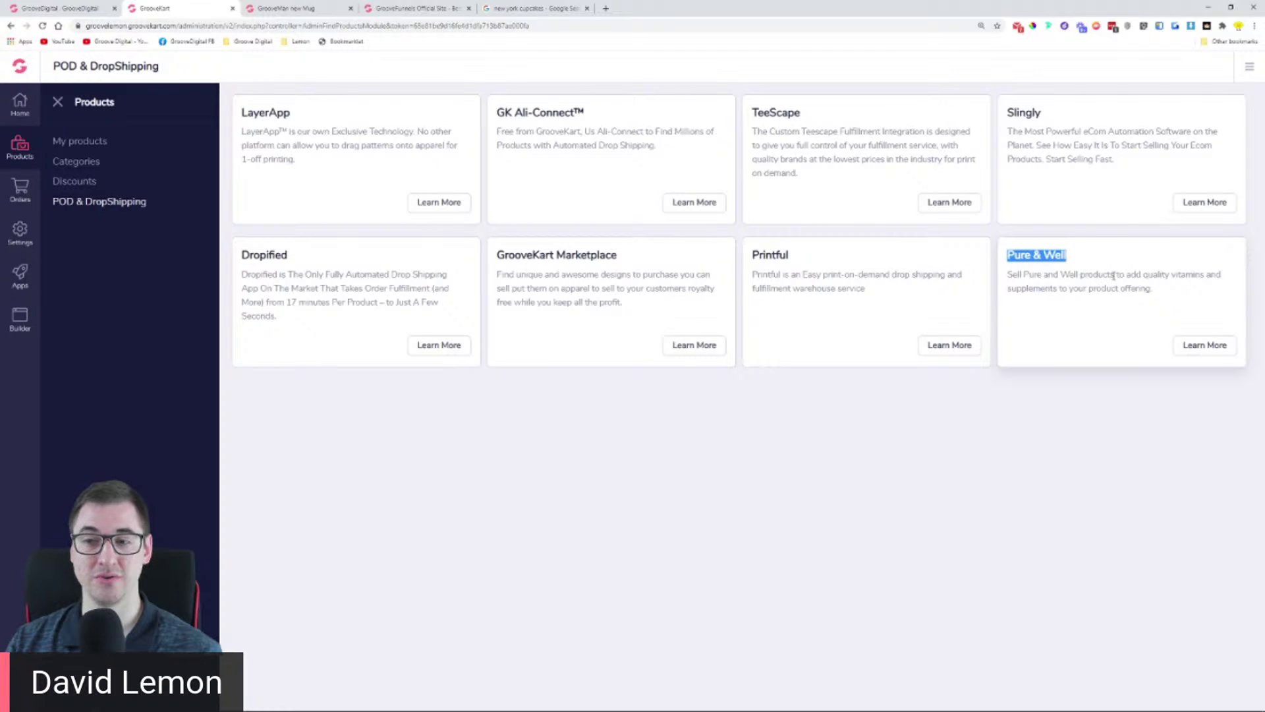
left_click_drag(1143, 274, 1070, 288)
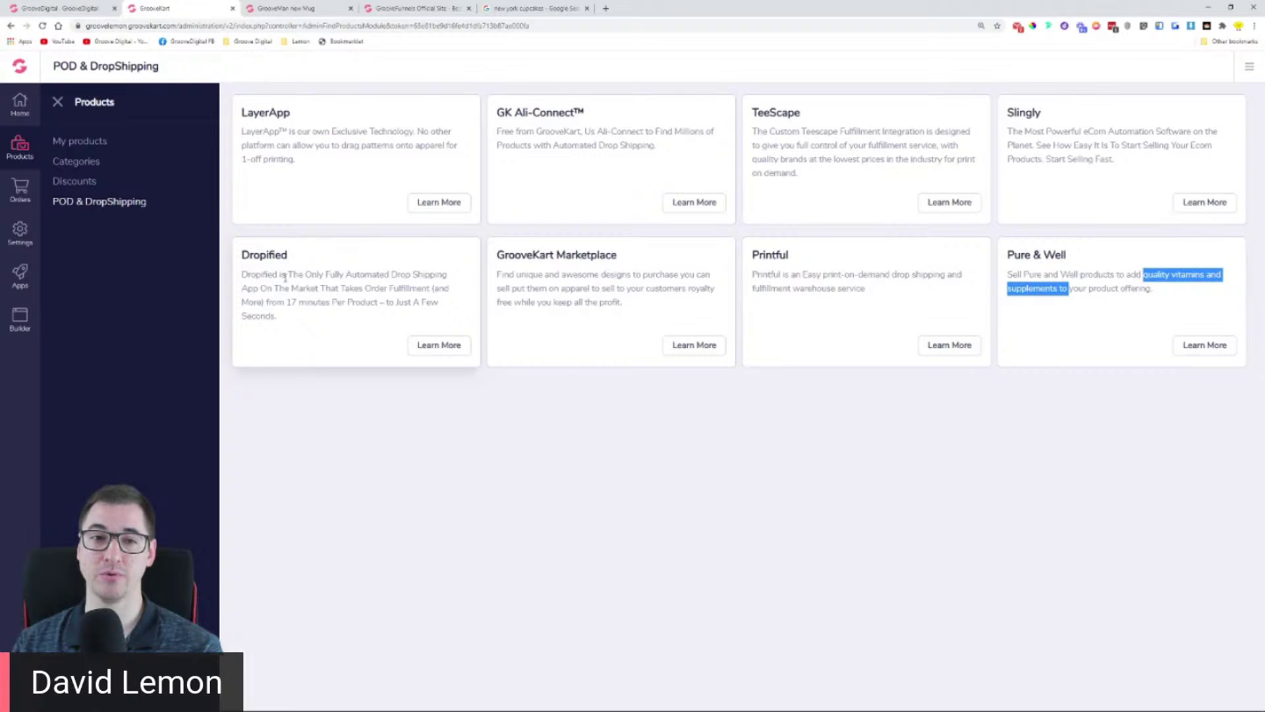
left_click_drag(389, 274, 448, 276)
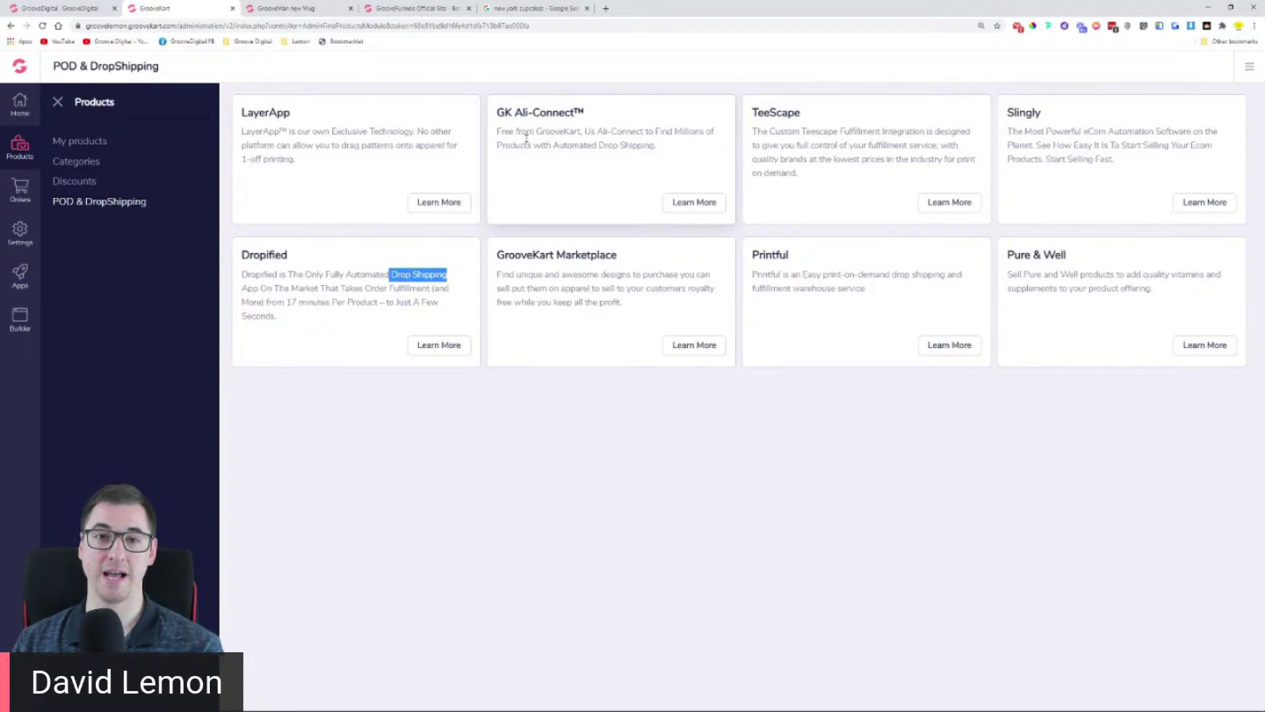
left_click(314, 301)
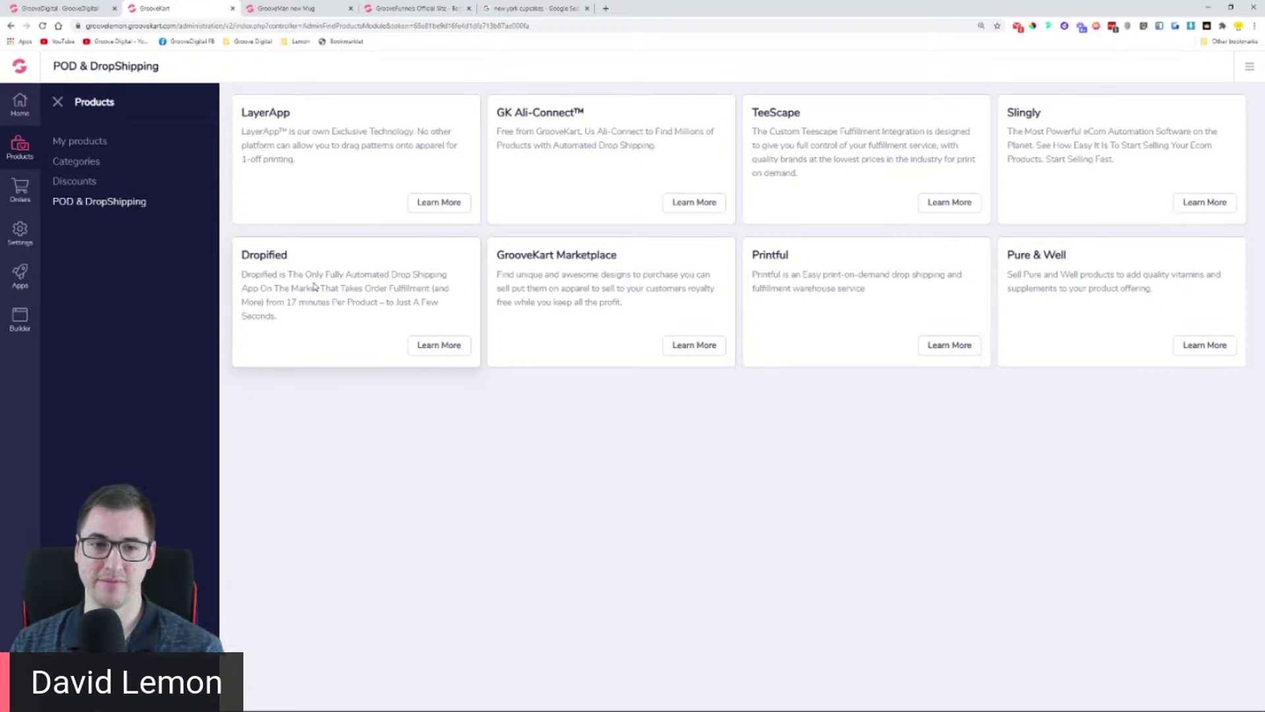
Step: View the details of Dropified and of GrooveKart Marketplace, including the marketplace site, and return to the integrations list
left_click(439, 344)
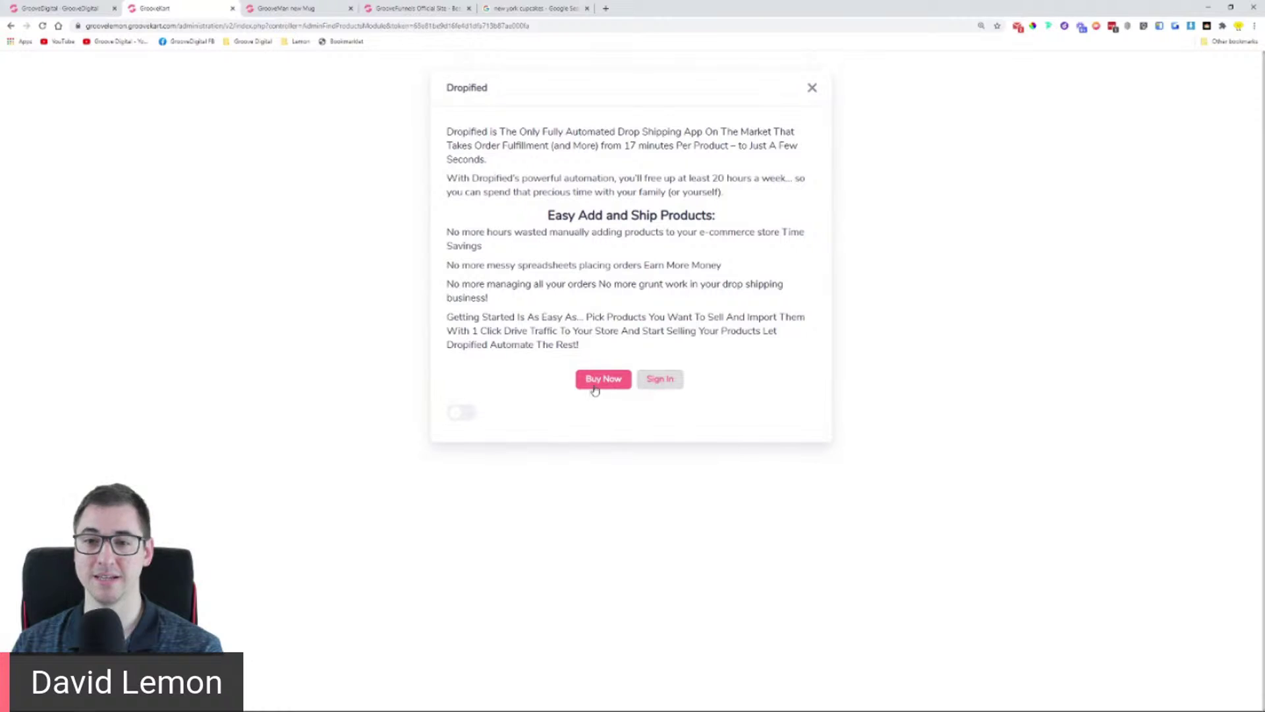
left_click(813, 89)
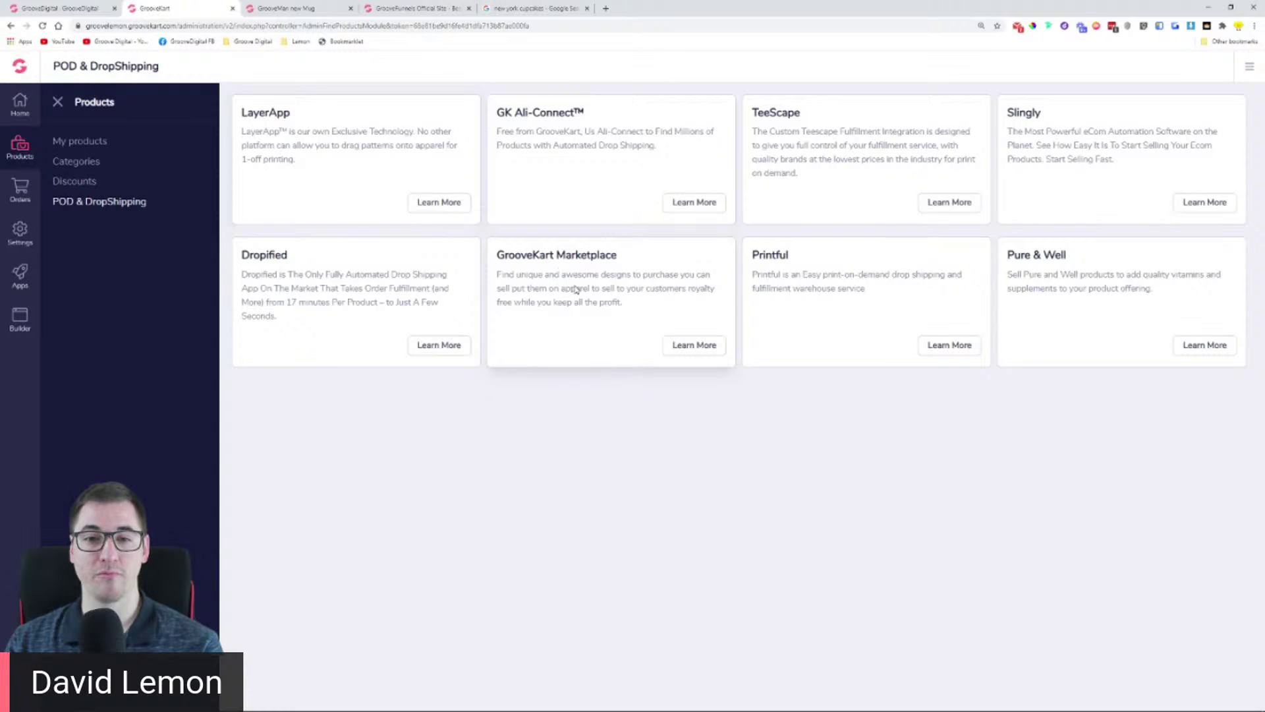
left_click(688, 346)
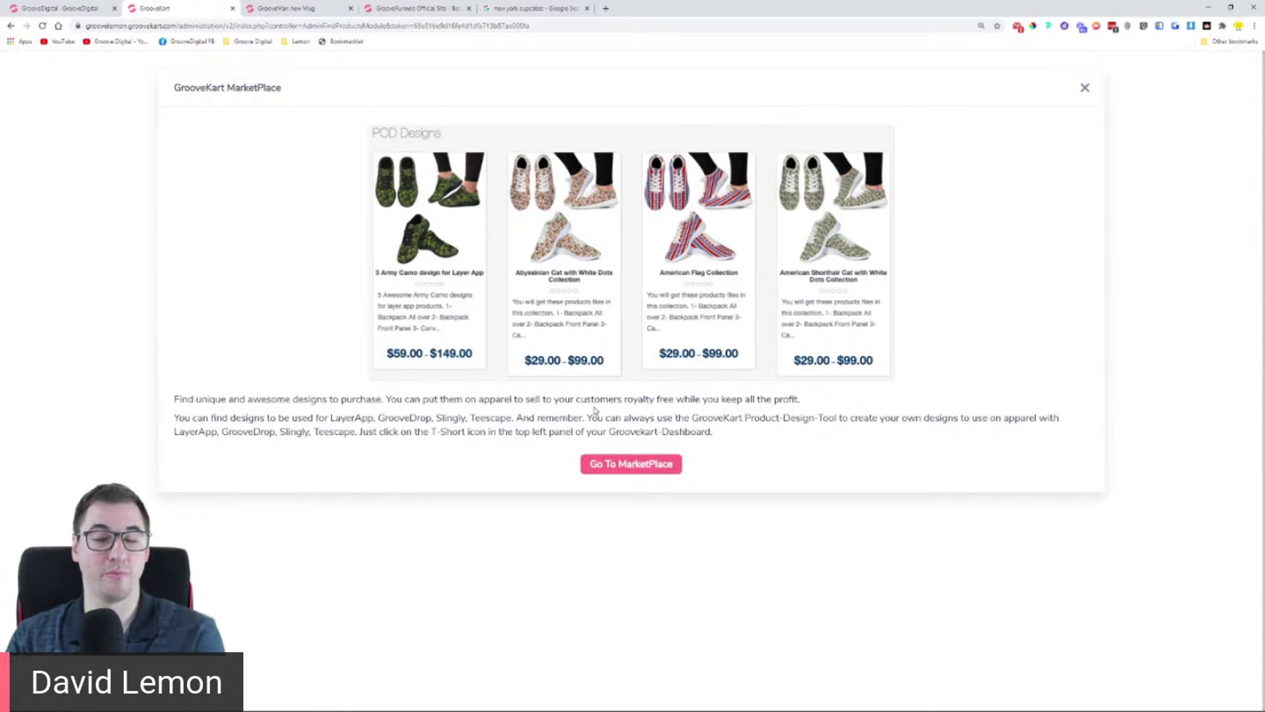
left_click(625, 463)
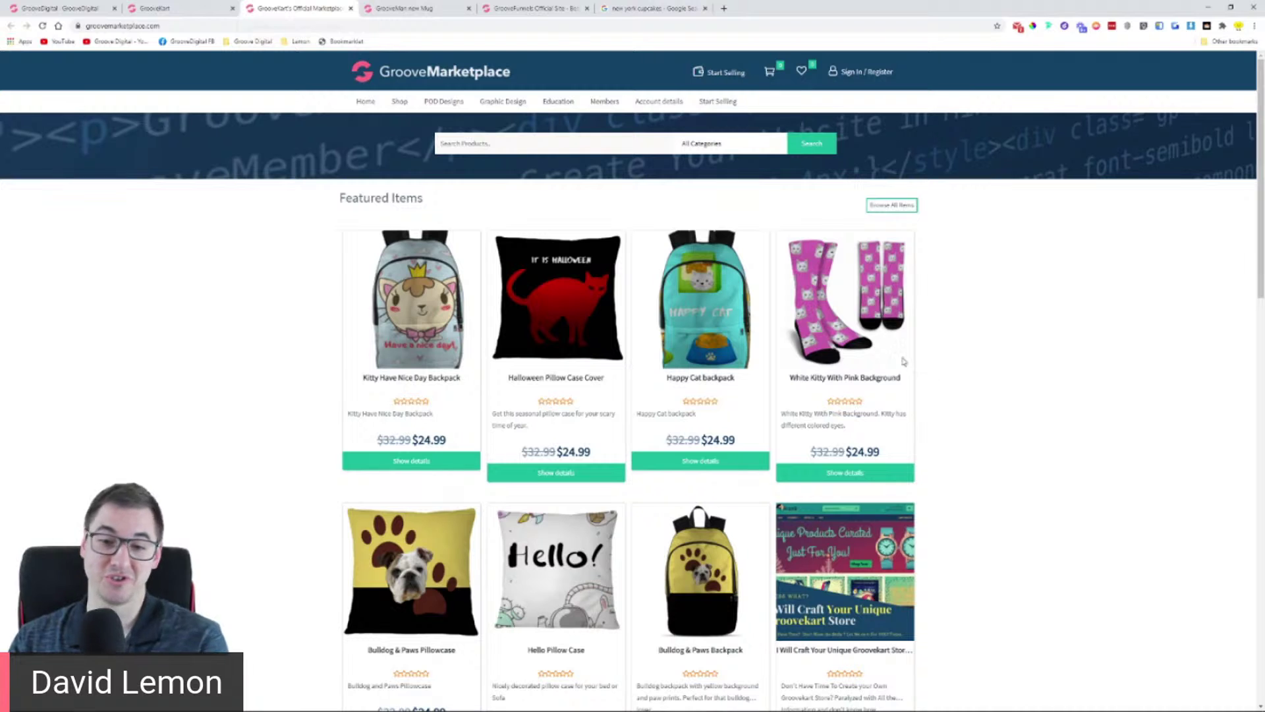
left_click(350, 9)
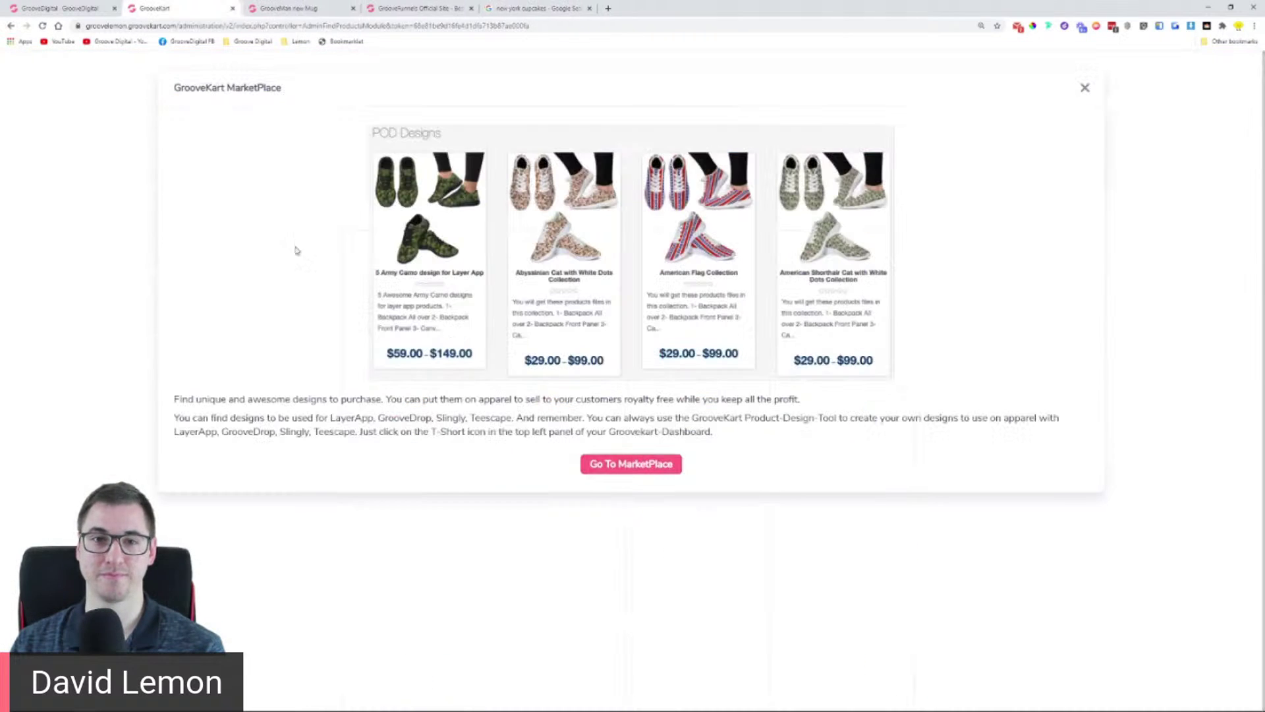
left_click(1081, 89)
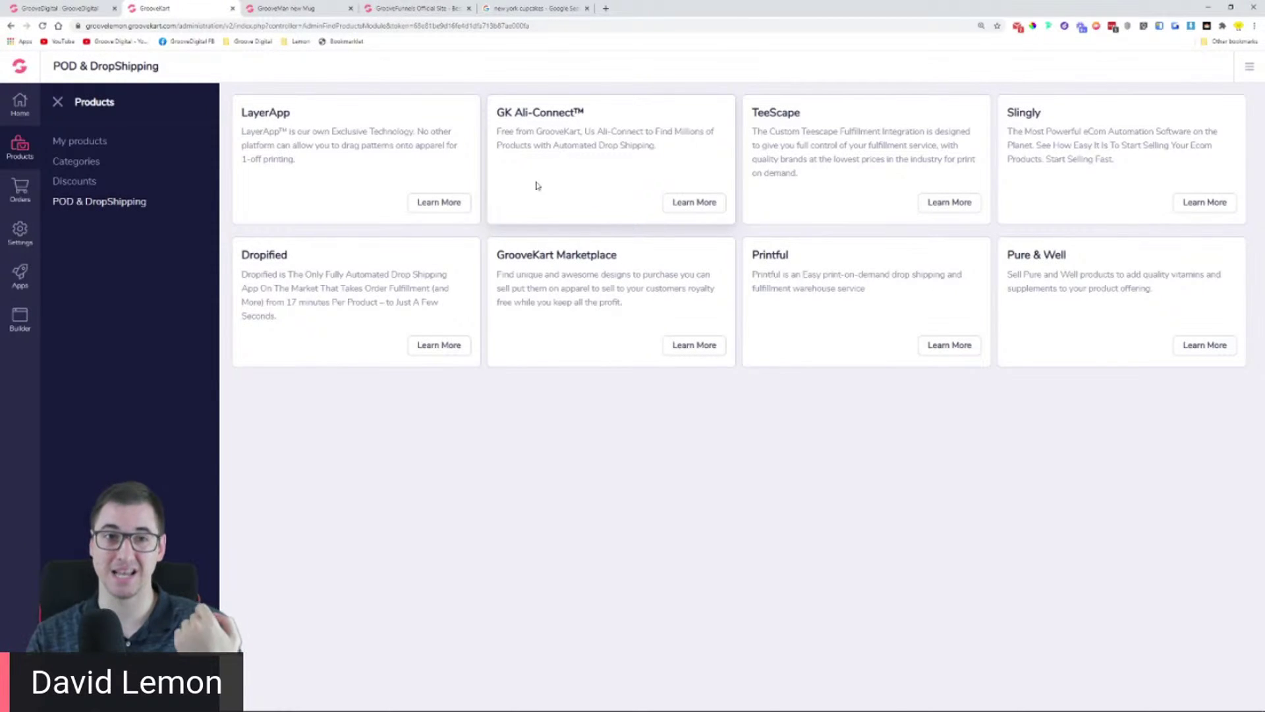
Step: Browse the GrooveGear store's home page, including its mug products
left_click(319, 5)
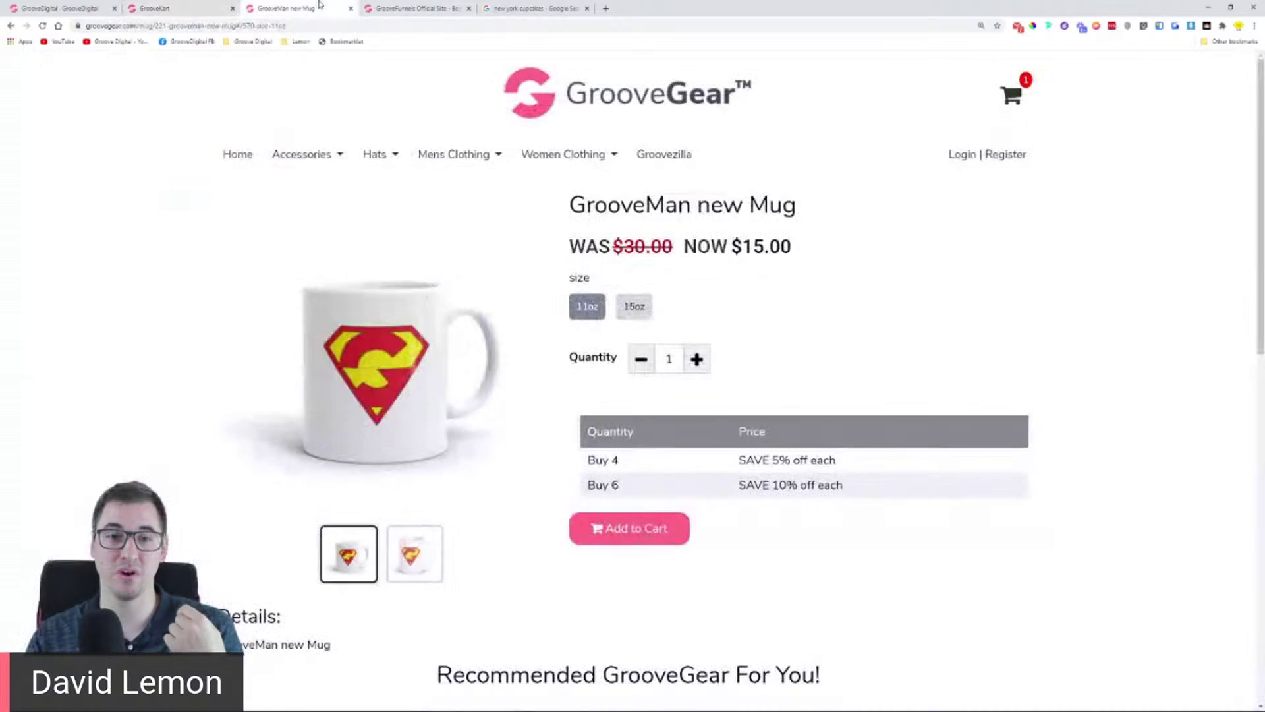
key("F5")
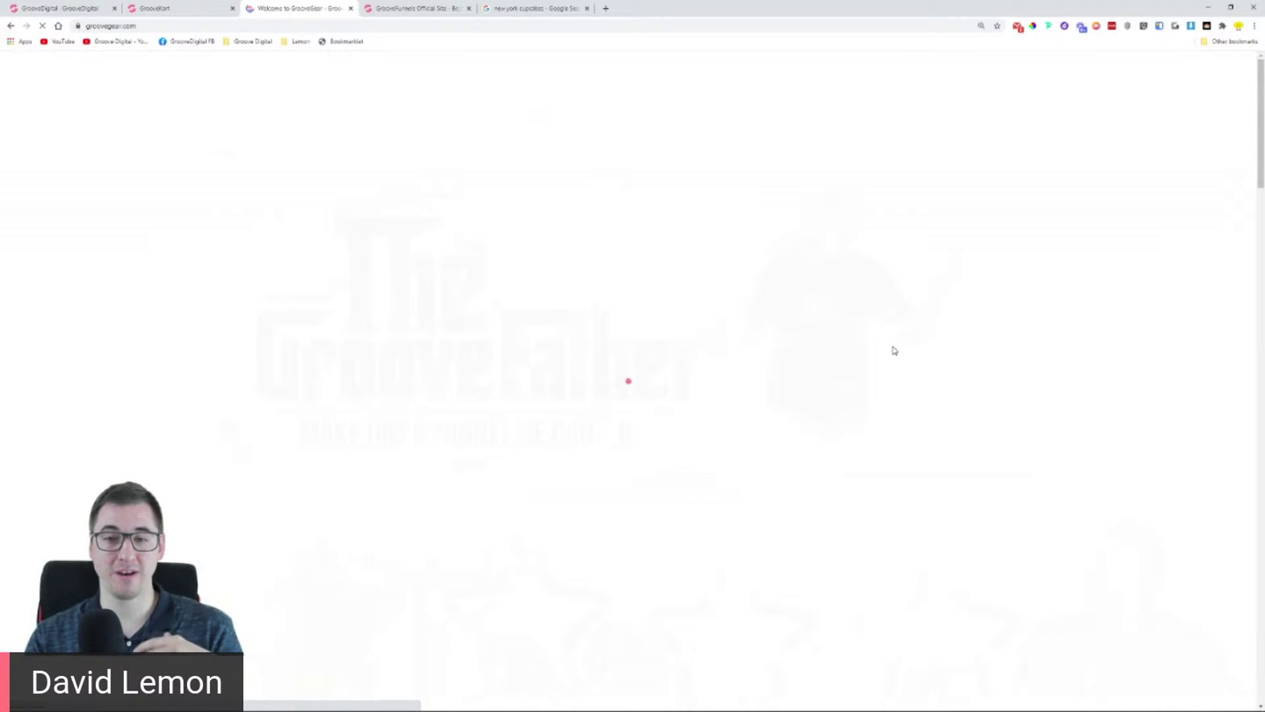
scroll(916, 374, "down", 3)
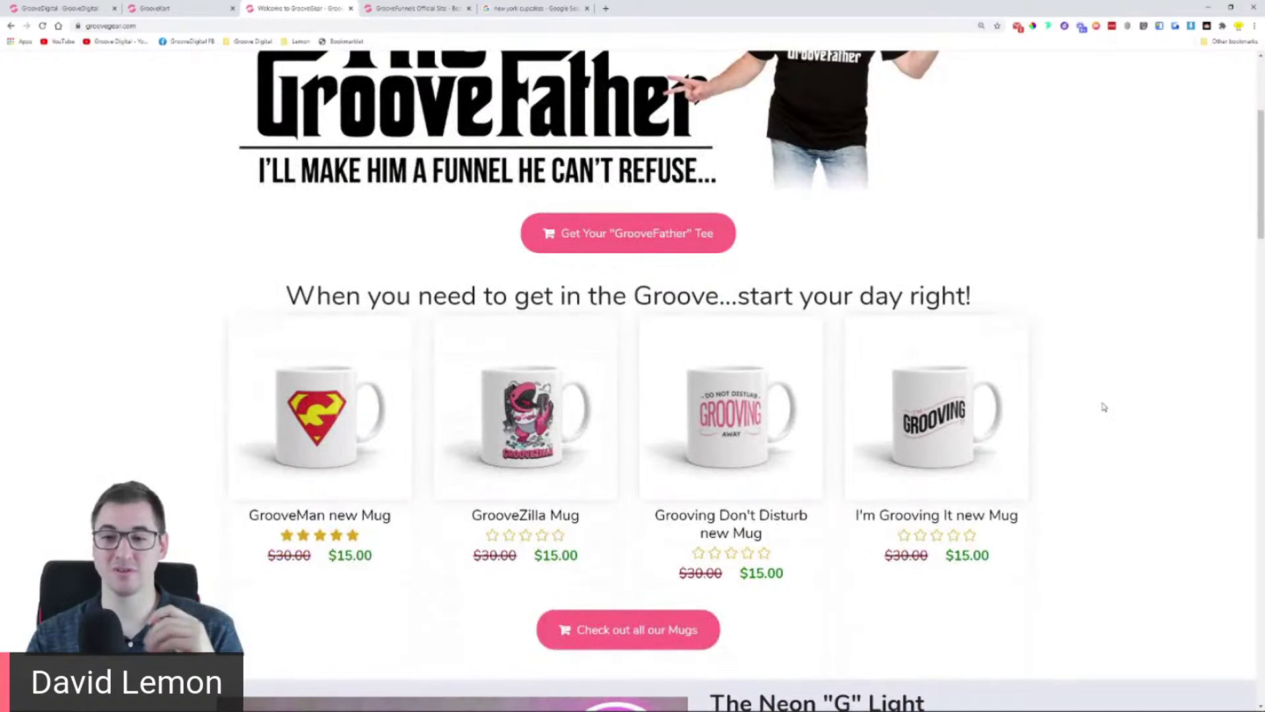
scroll(1108, 478, "down", 1)
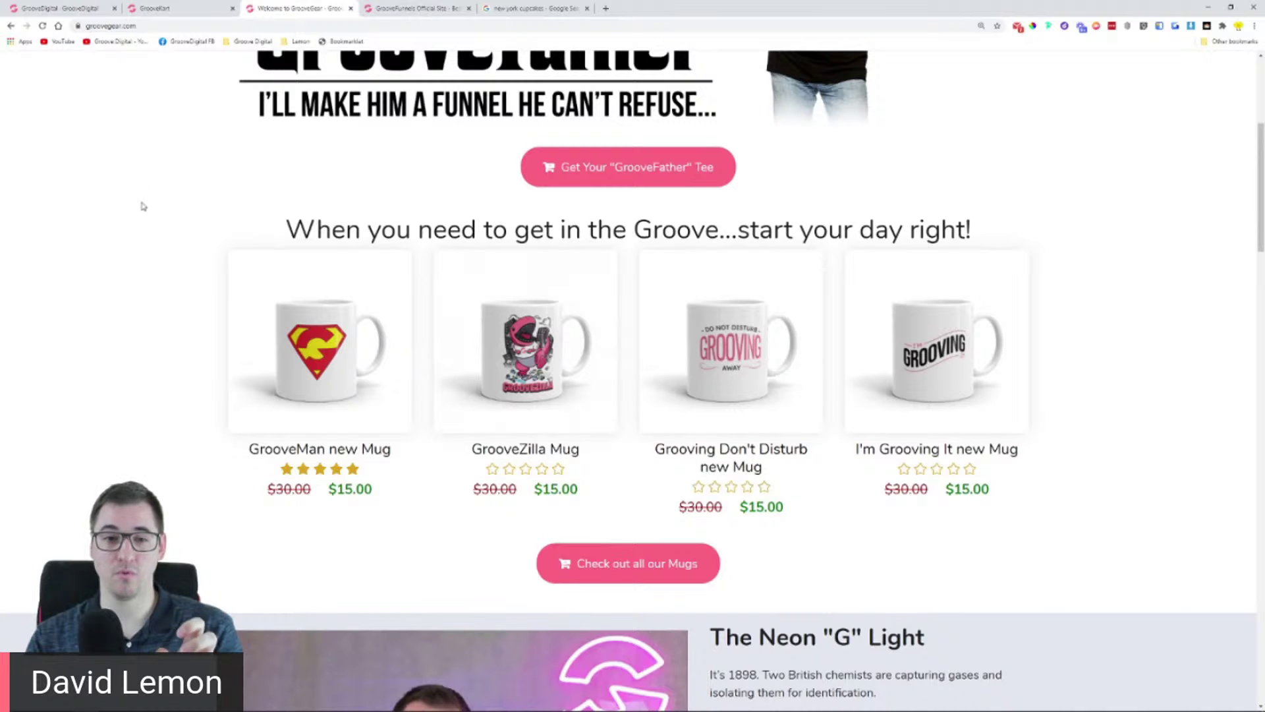
scroll(143, 206, "up", 5)
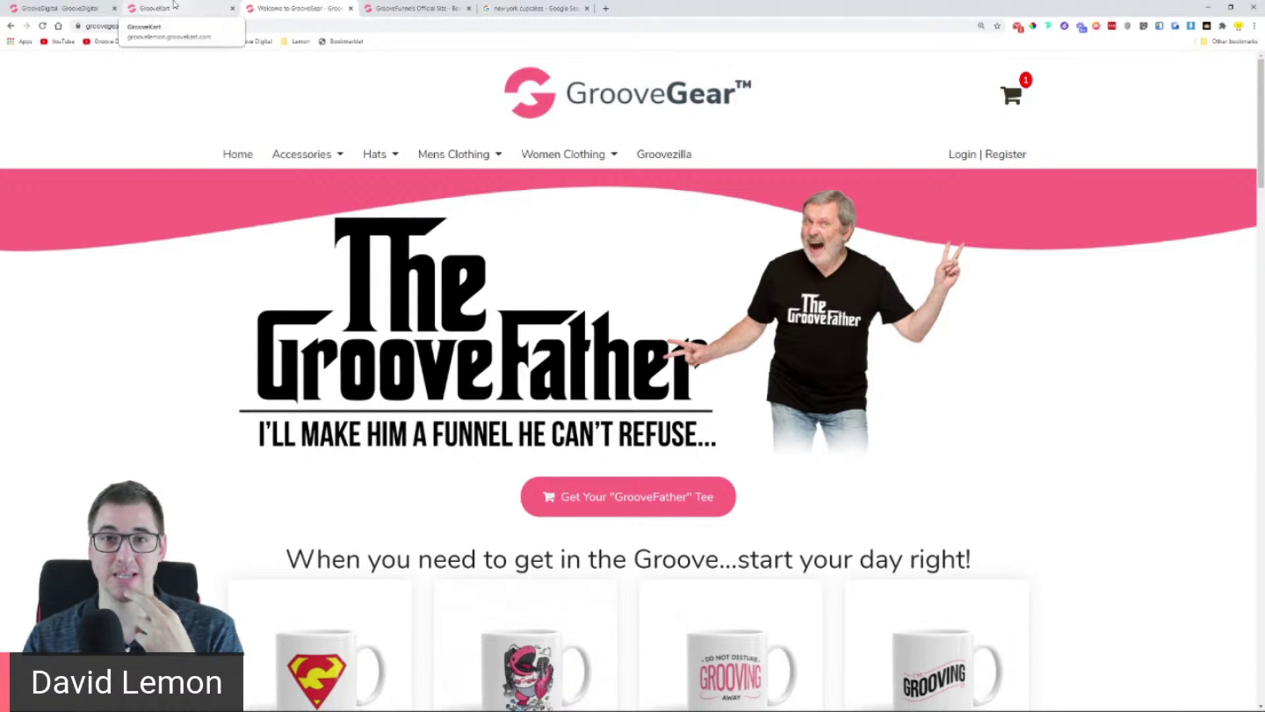
Step: Return to the back office and show the options of the Orders section
left_click(174, 5)
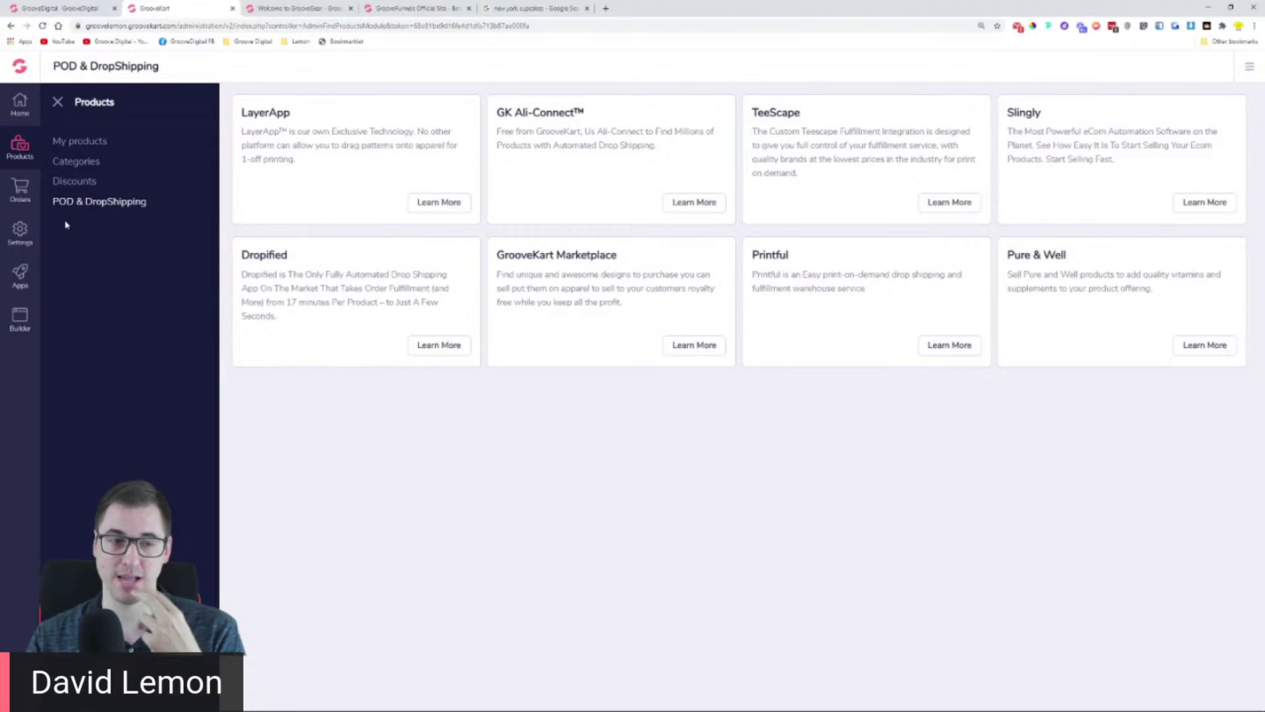
left_click(58, 104)
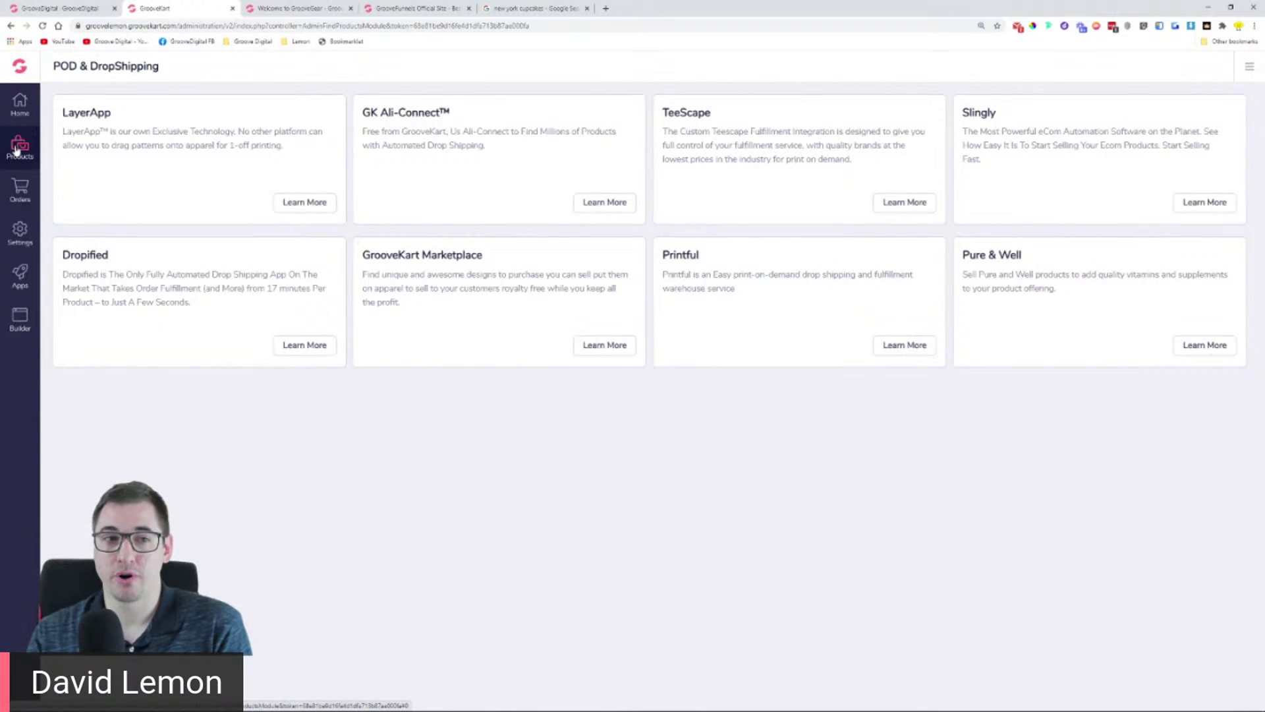
left_click(22, 193)
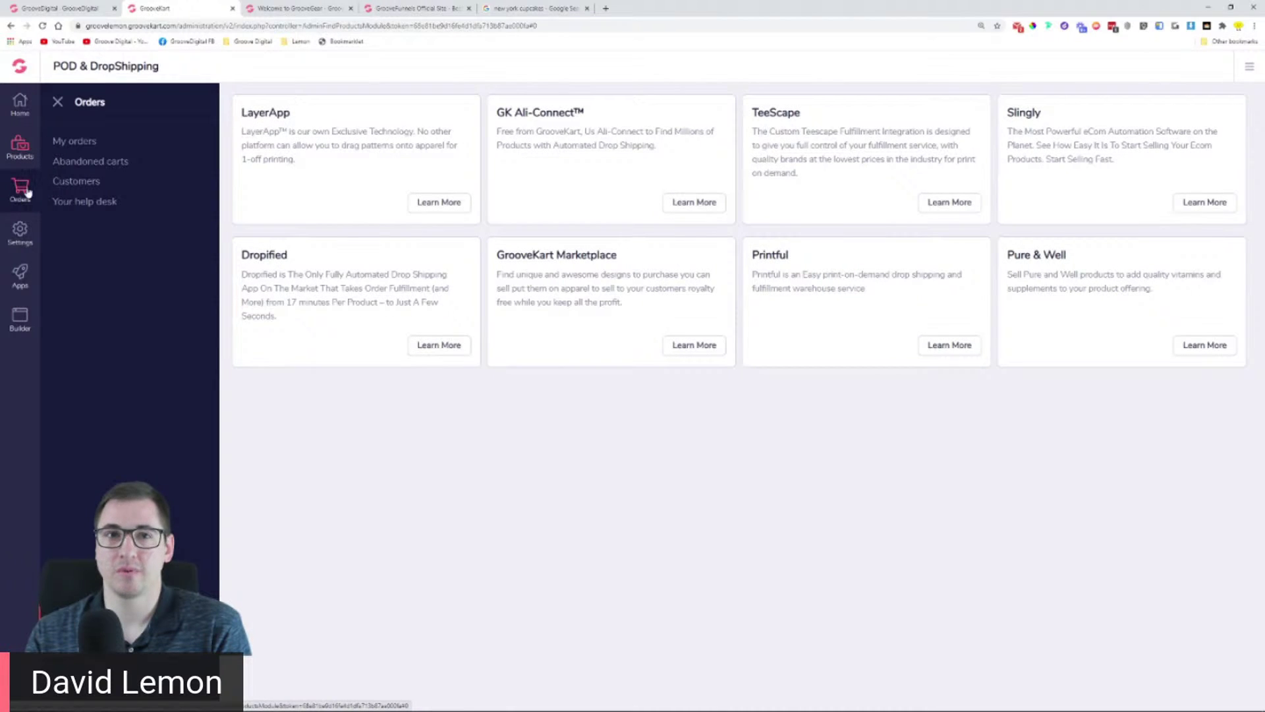
Step: Open the product page of the Grooving Don't Disturb new Mug from the GrooveGear home page
left_click(321, 8)
scroll(599, 306, "down", 5)
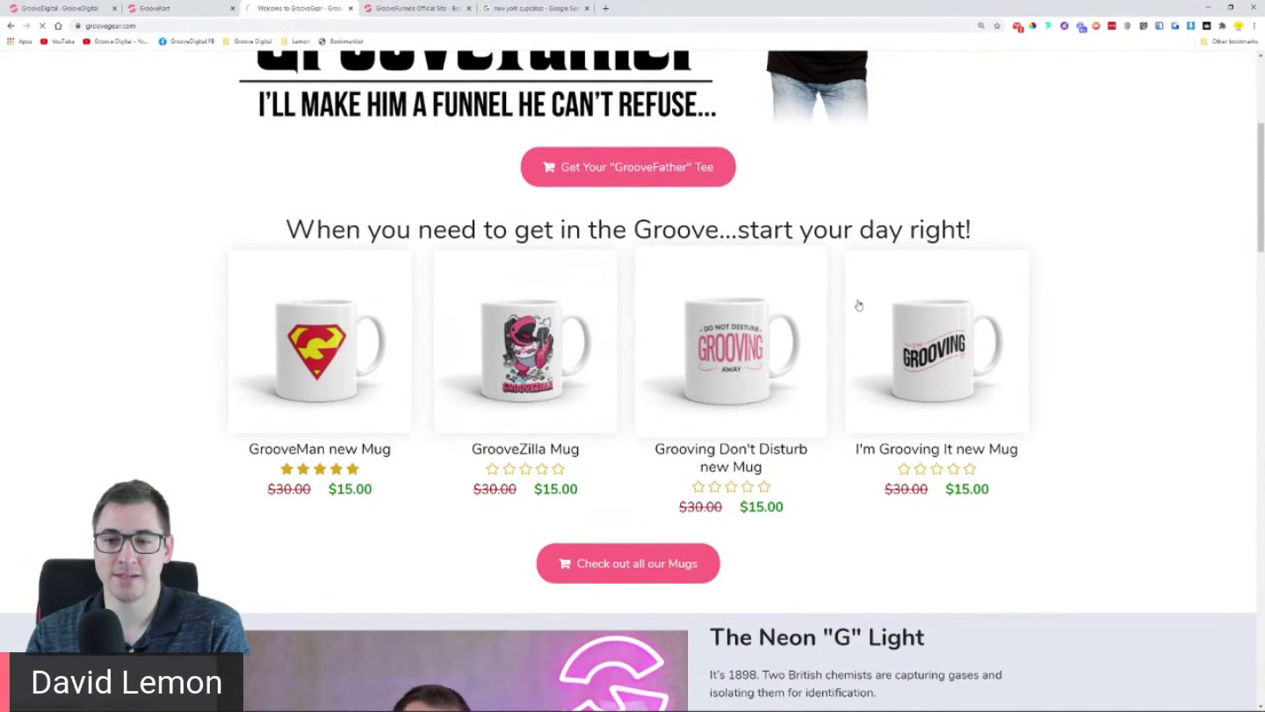
left_click(828, 264)
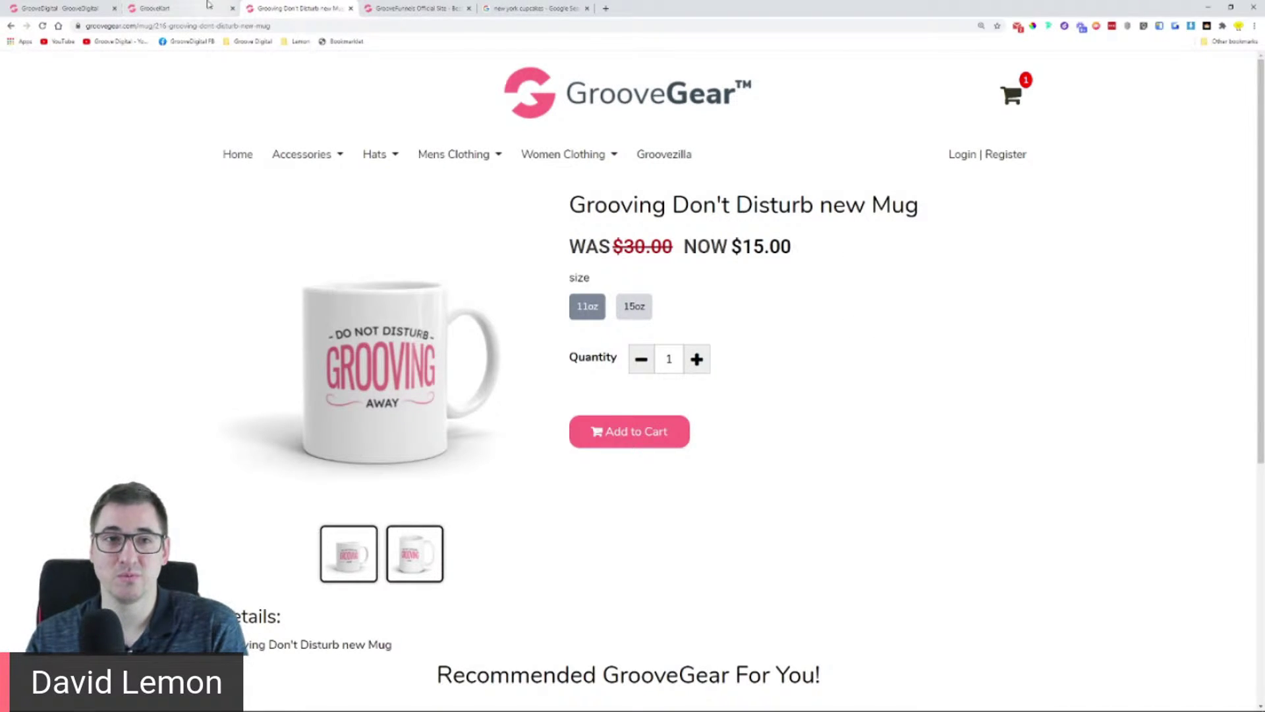
Step: View My orders in the back office alongside the mug's store page, and open the Abandoned carts page
left_click(175, 8)
left_click(88, 147)
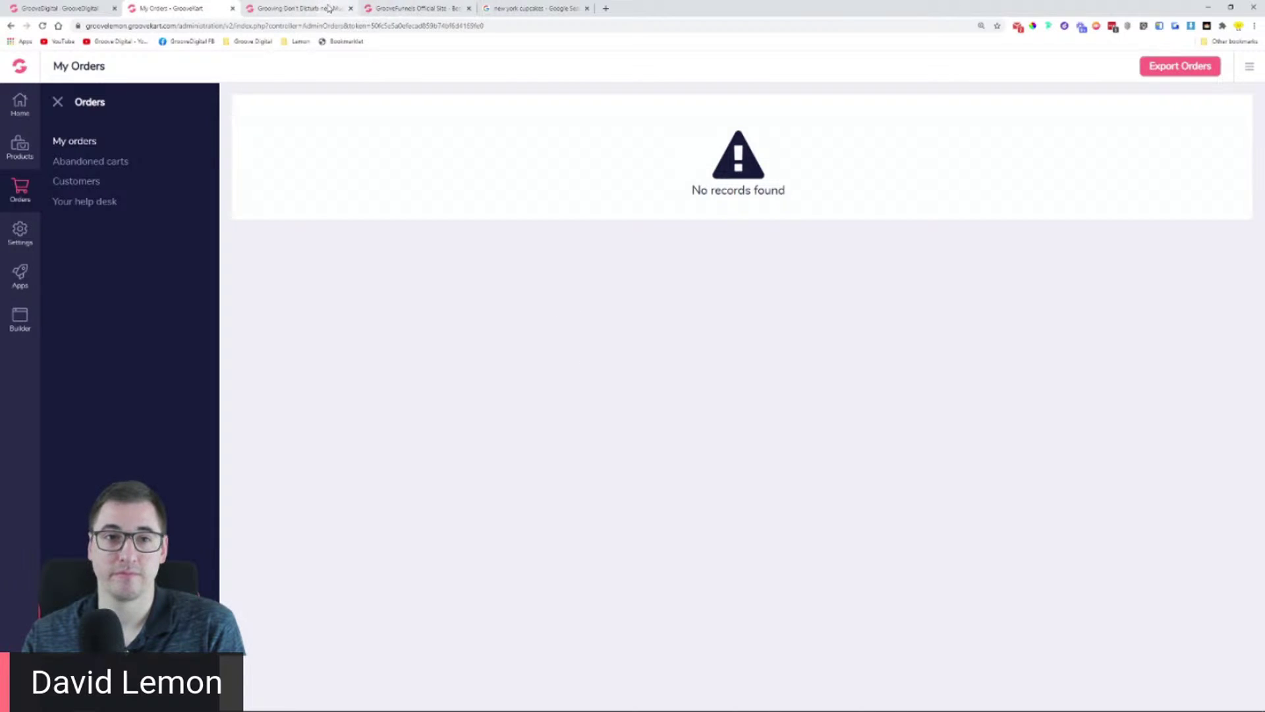
left_click(330, 8)
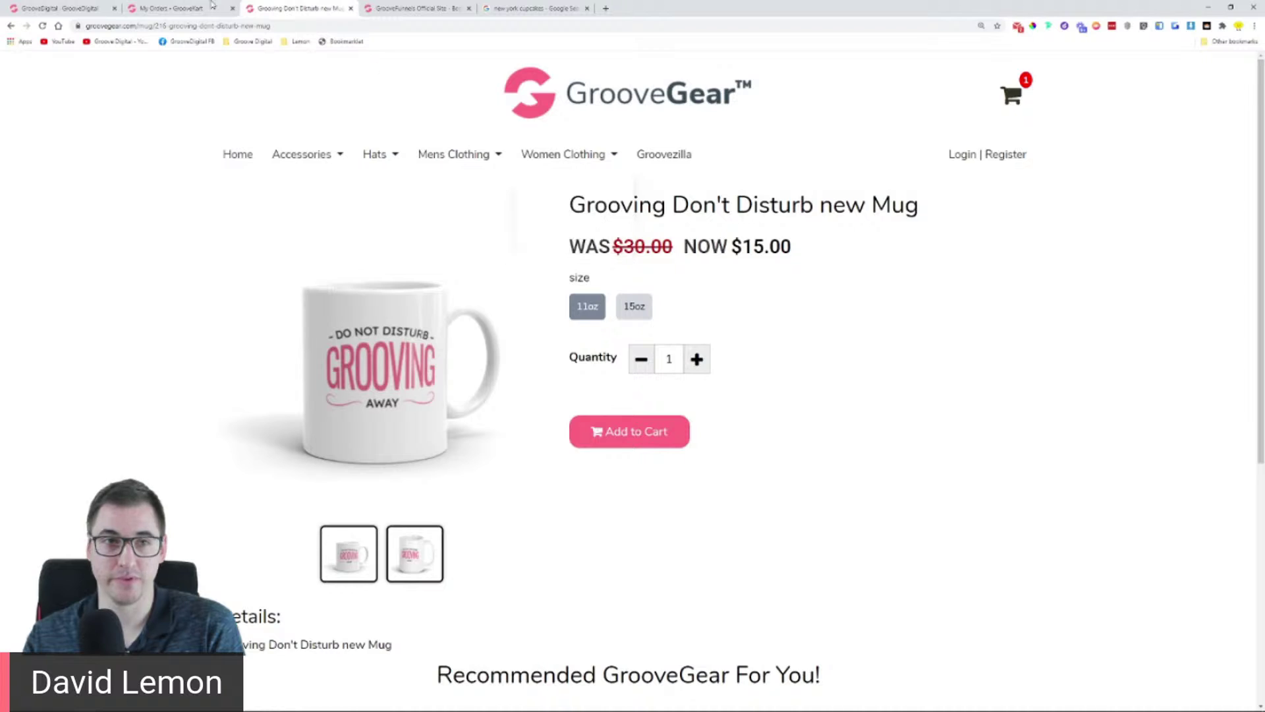
left_click(164, 8)
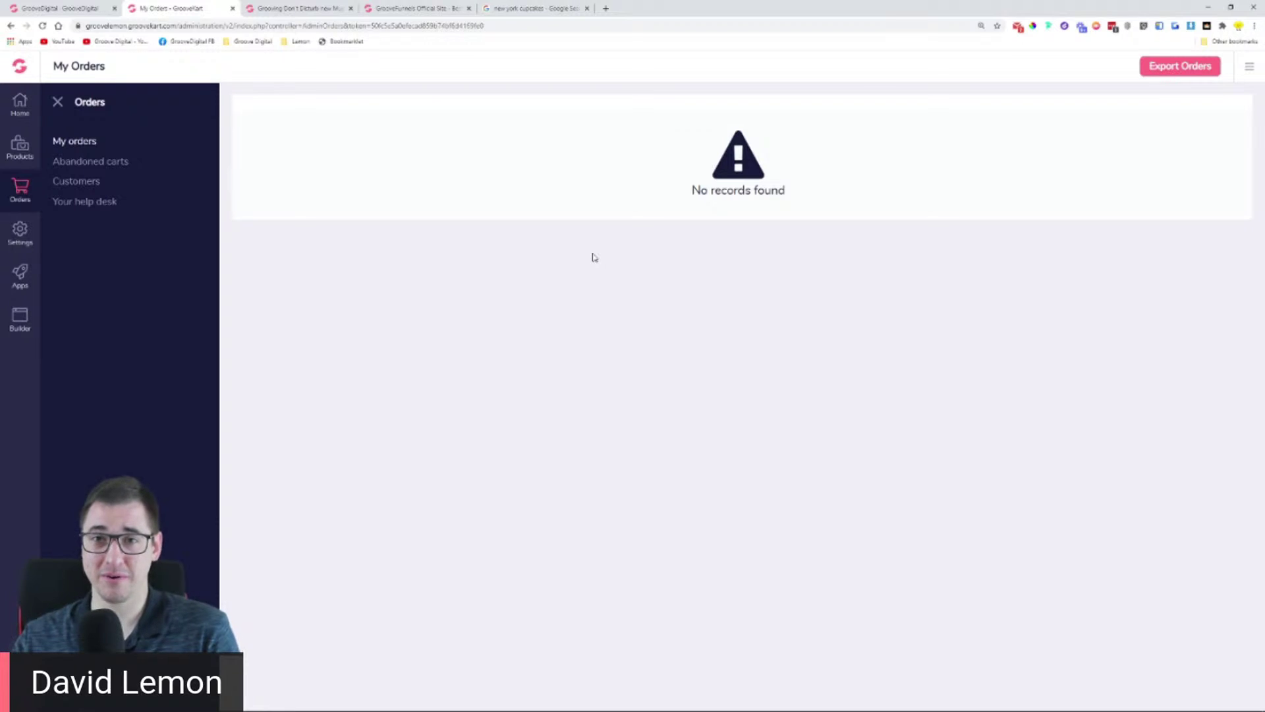
left_click(86, 162)
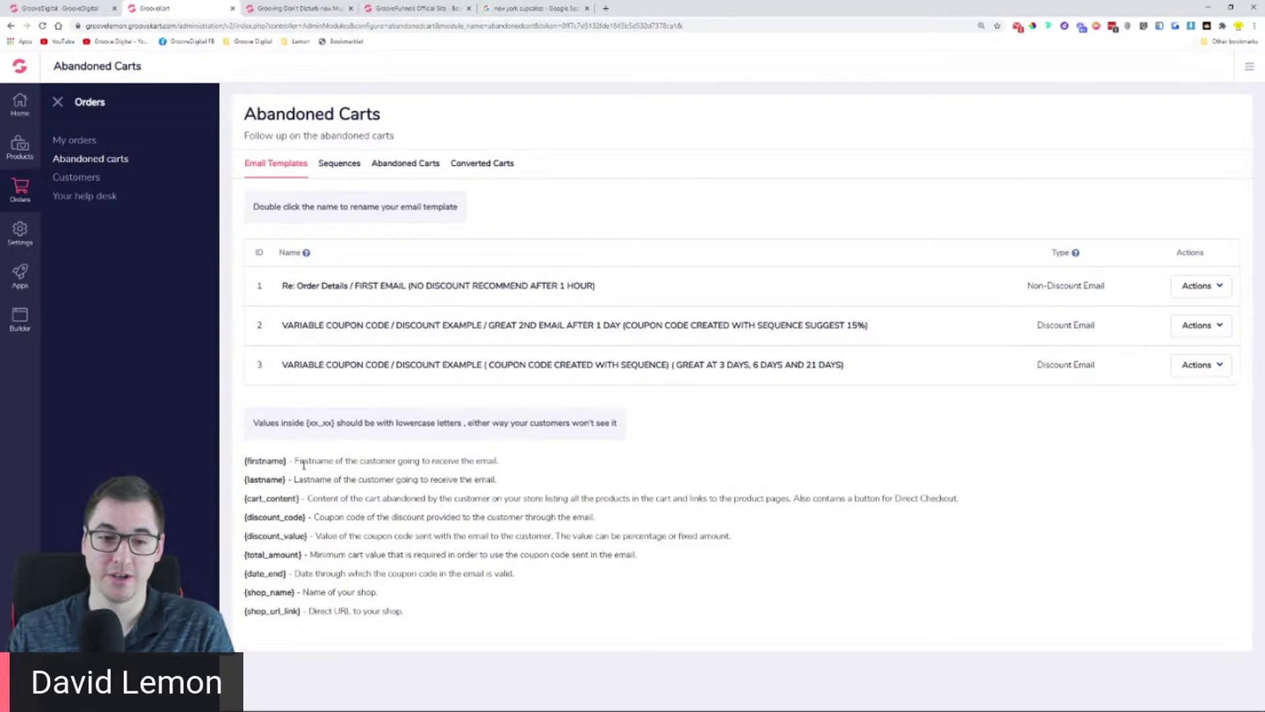
Step: Examine the placeholder values available for the abandoned cart email templates, from {firstname} to {shop_url_link}, and the lowercase rule above them
left_click_drag(246, 518, 314, 536)
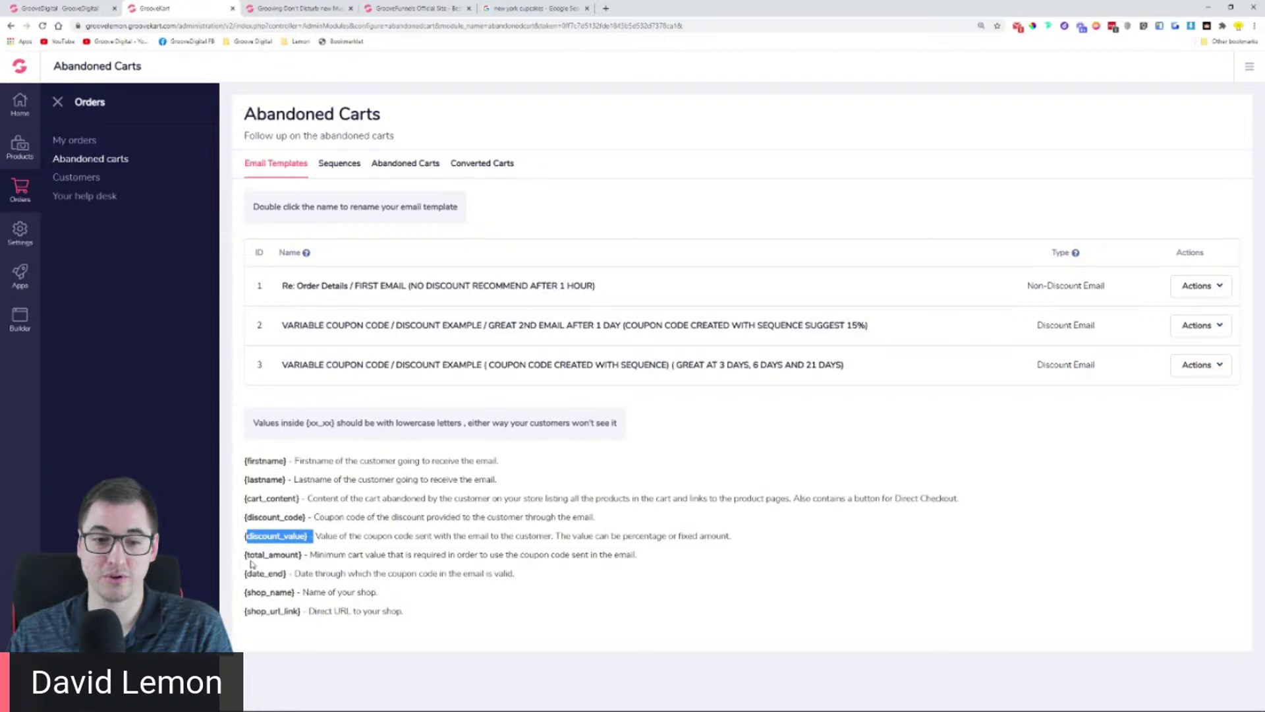
left_click_drag(245, 612, 301, 611)
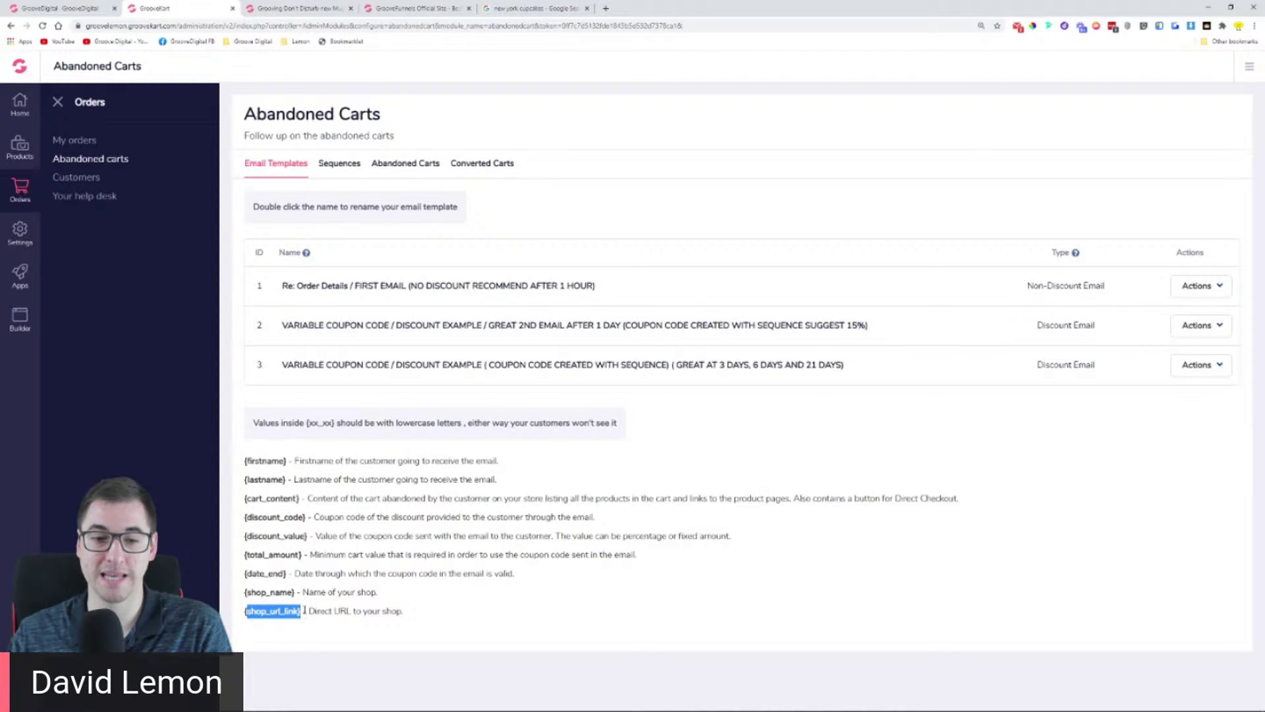
left_click_drag(253, 423, 444, 429)
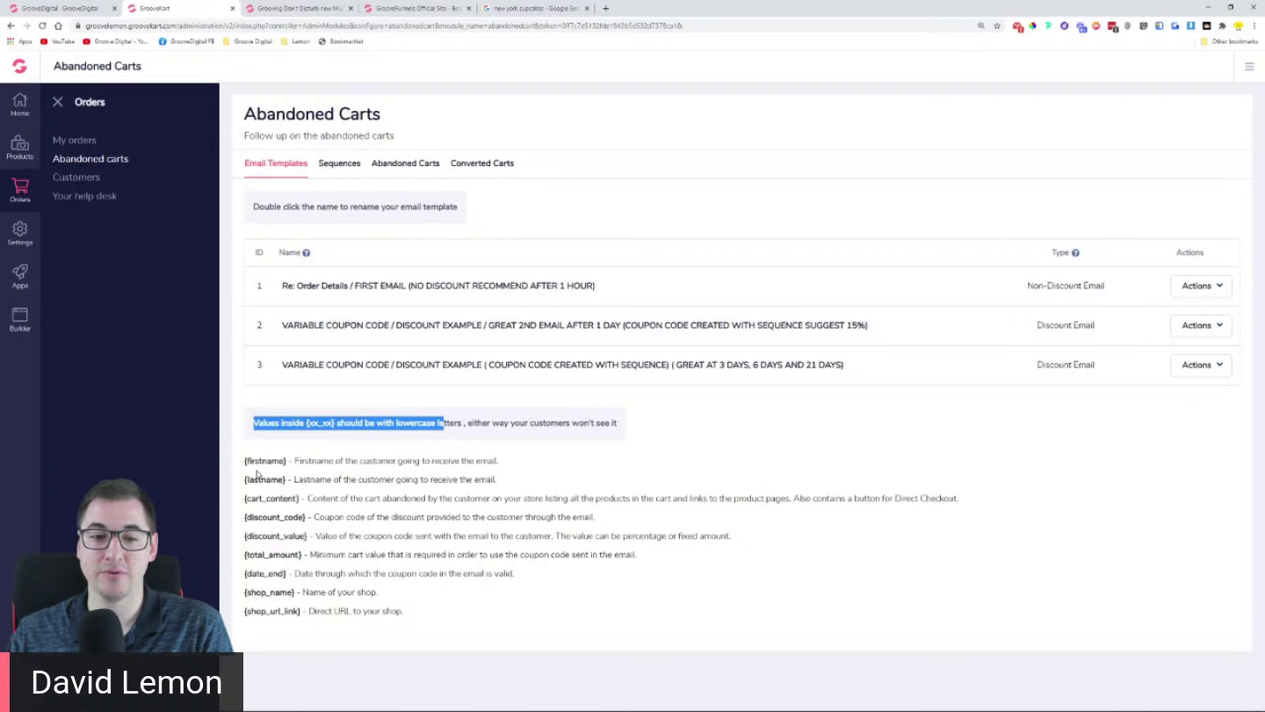
left_click_drag(244, 461, 290, 461)
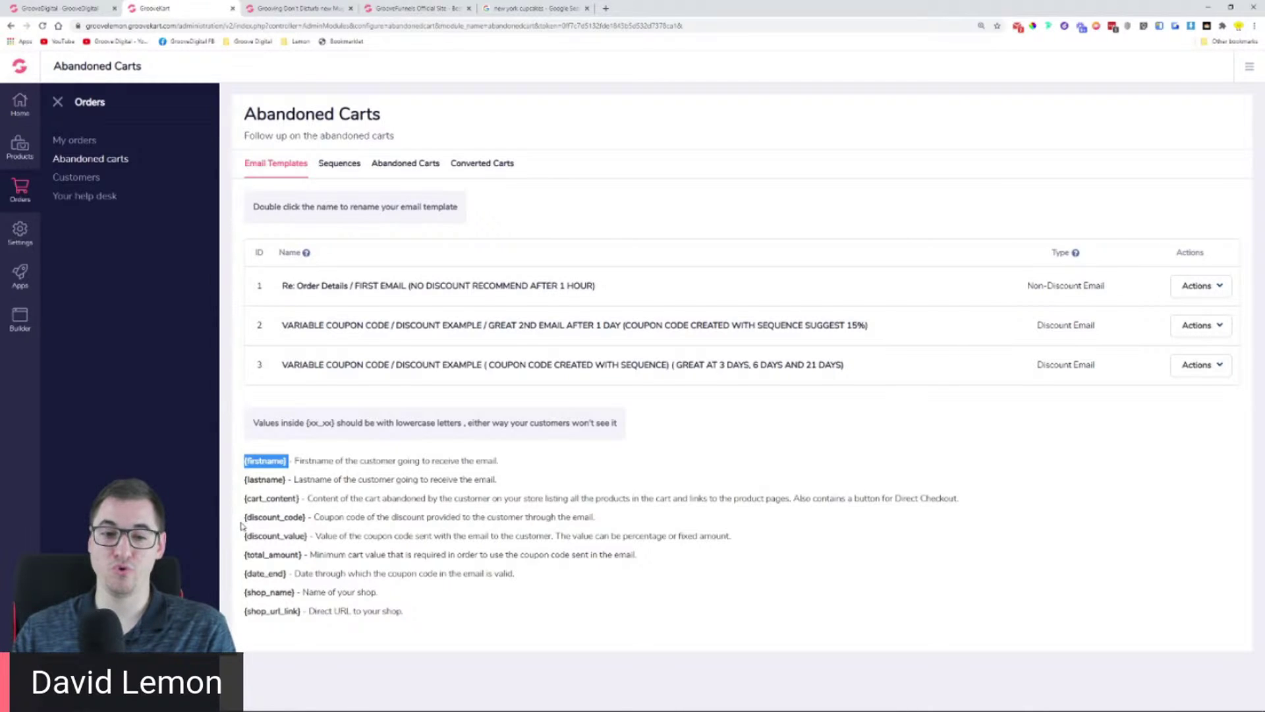
left_click_drag(245, 498, 300, 499)
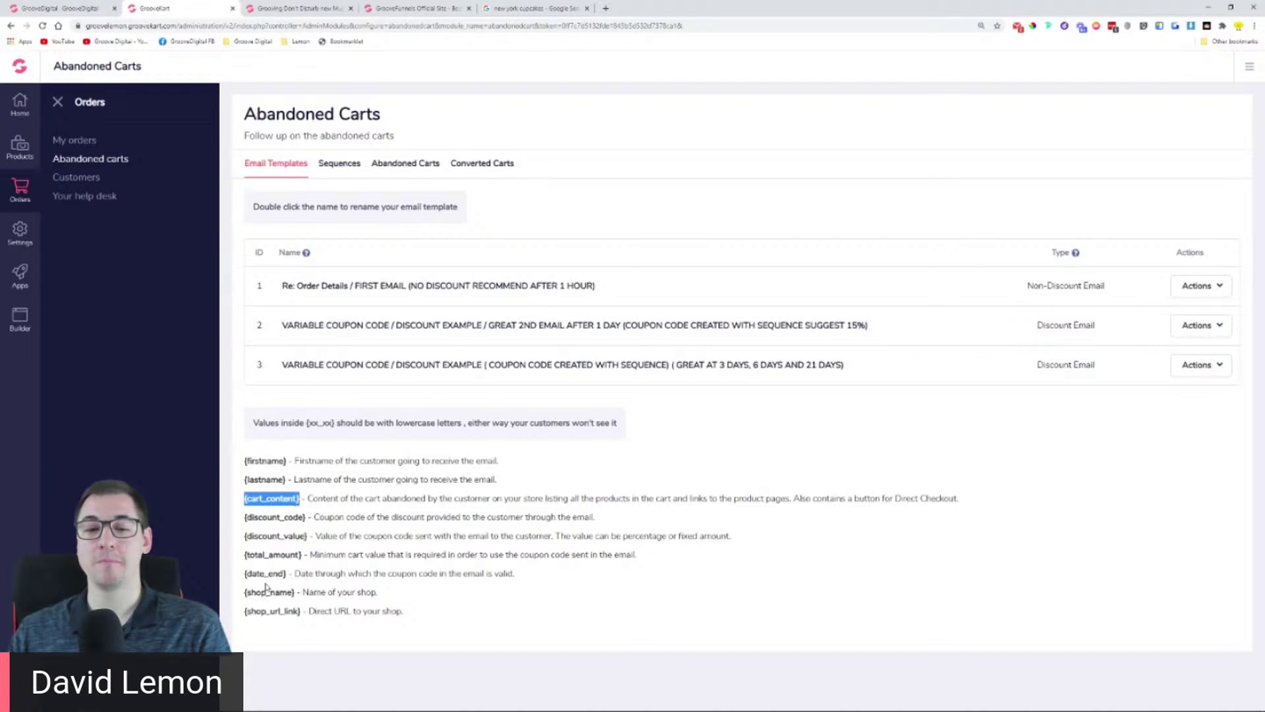
left_click_drag(245, 612, 329, 612)
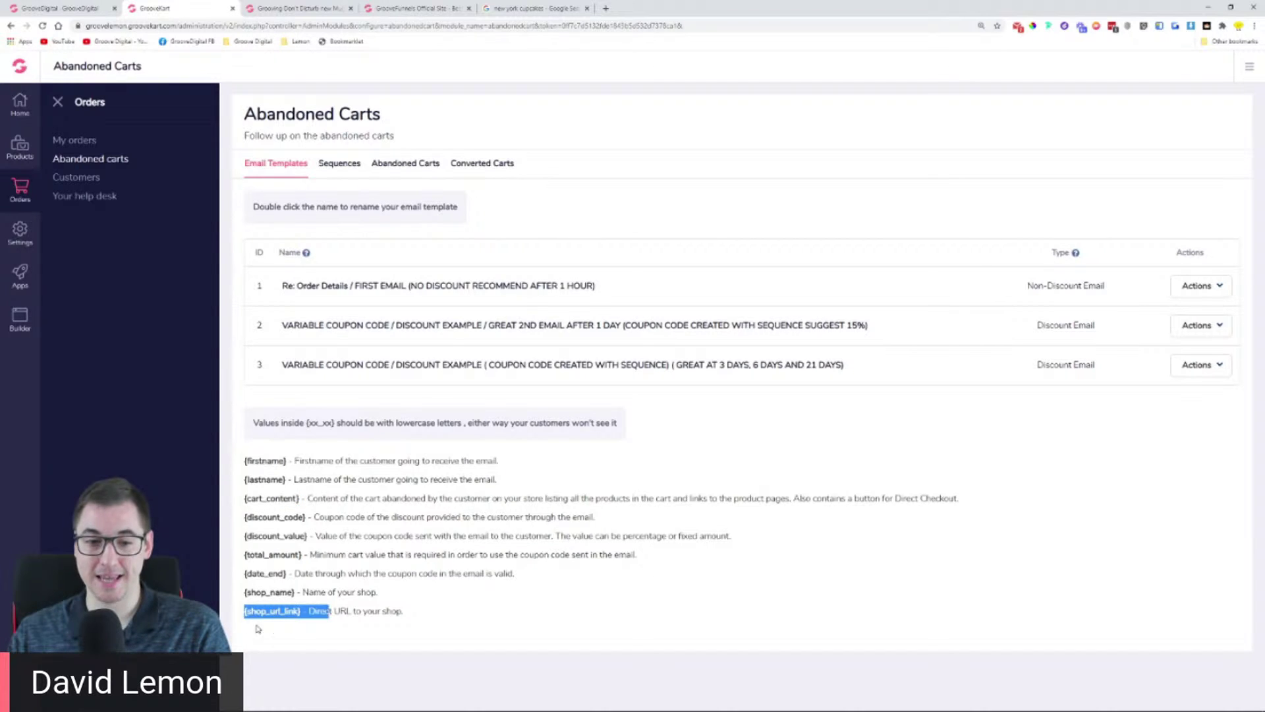
left_click(303, 612)
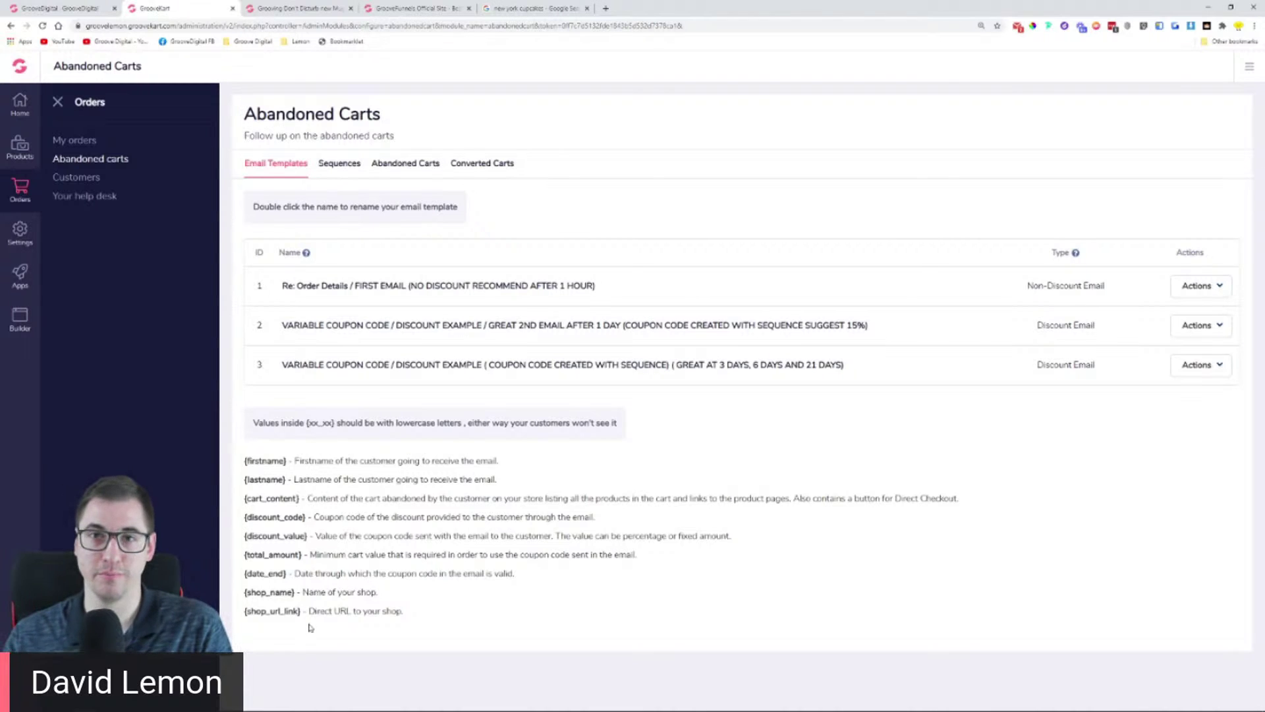
left_click_drag(245, 460, 300, 614)
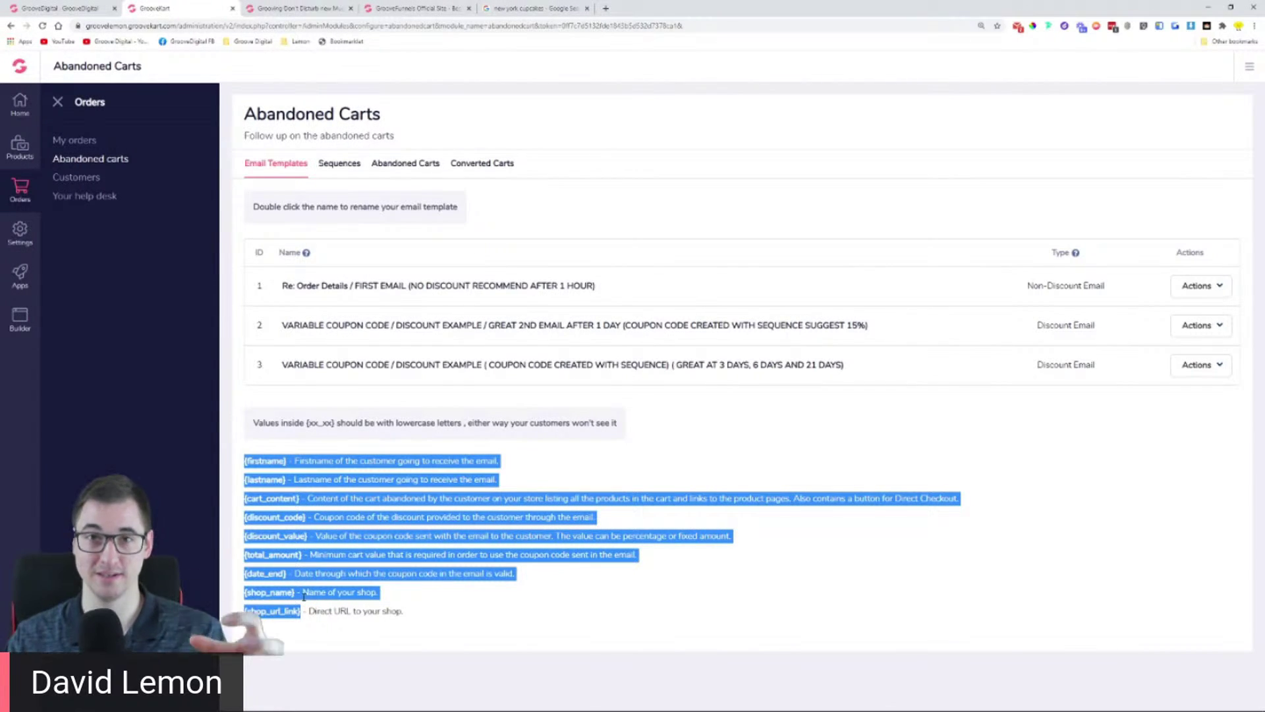
left_click(768, 443)
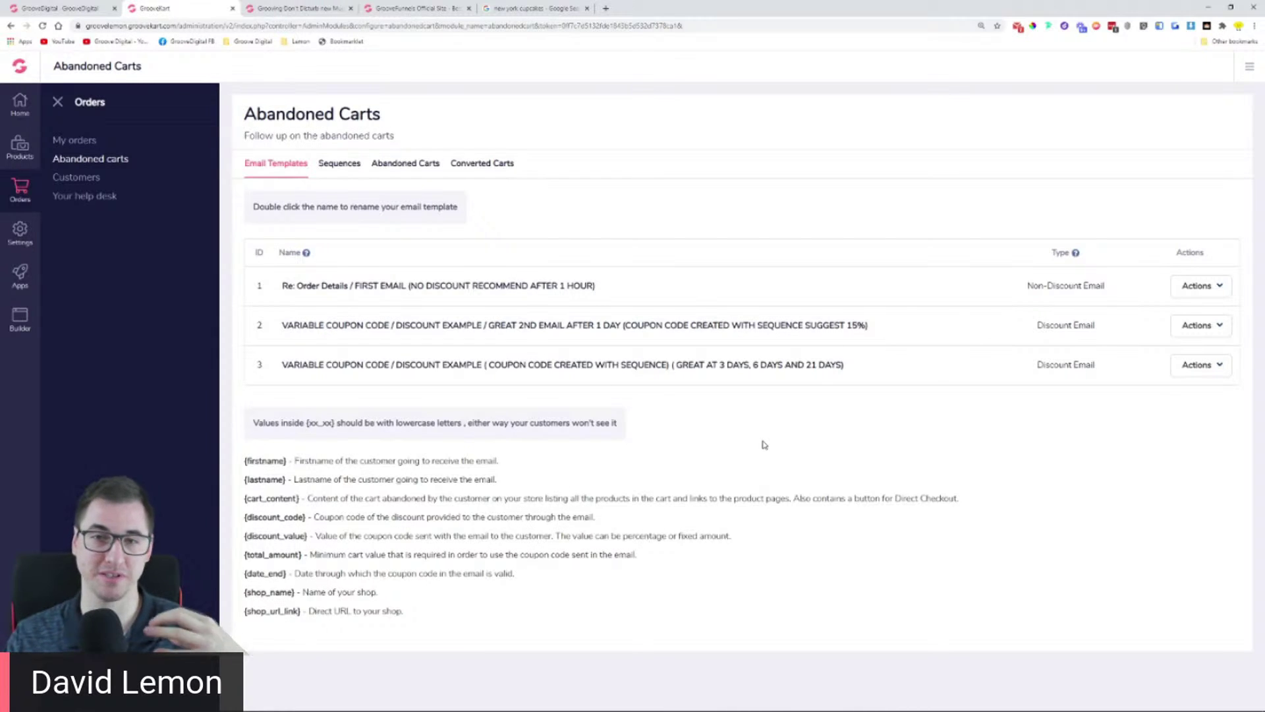
Step: Show the abandoned cart sequences and examine the sending delay of each of the three reminders
left_click(355, 166)
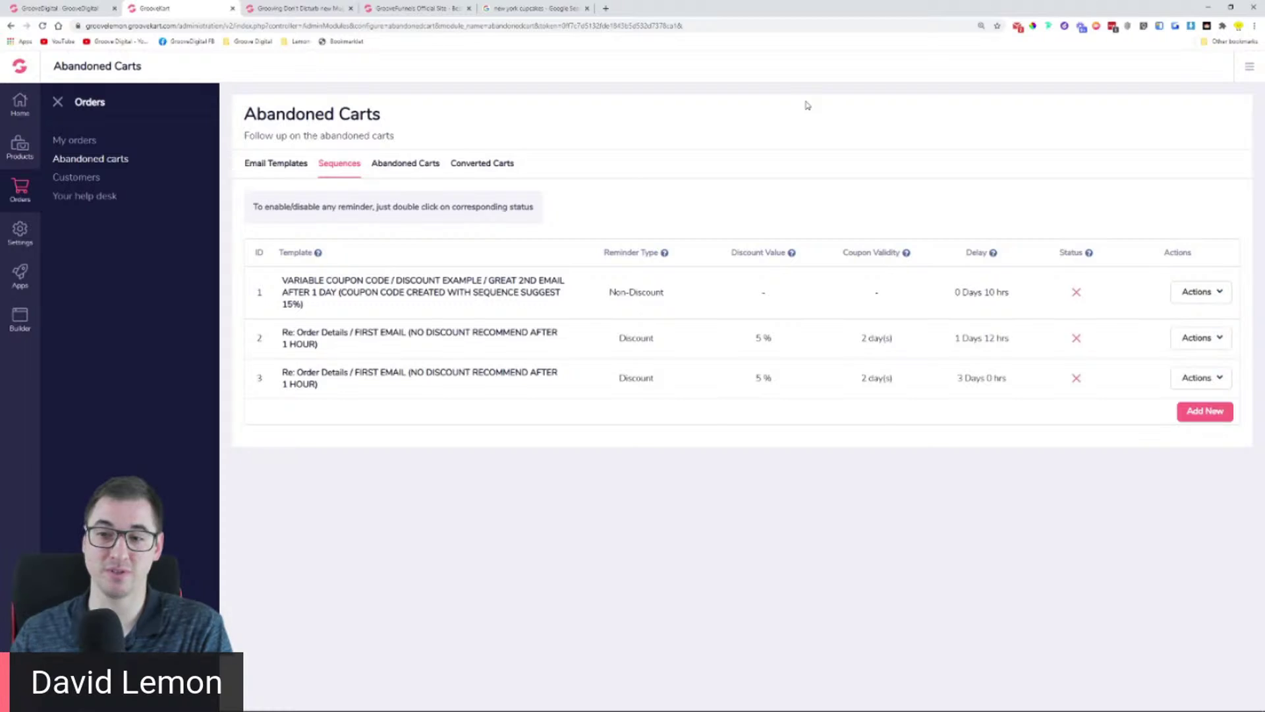
left_click_drag(985, 292, 1008, 295)
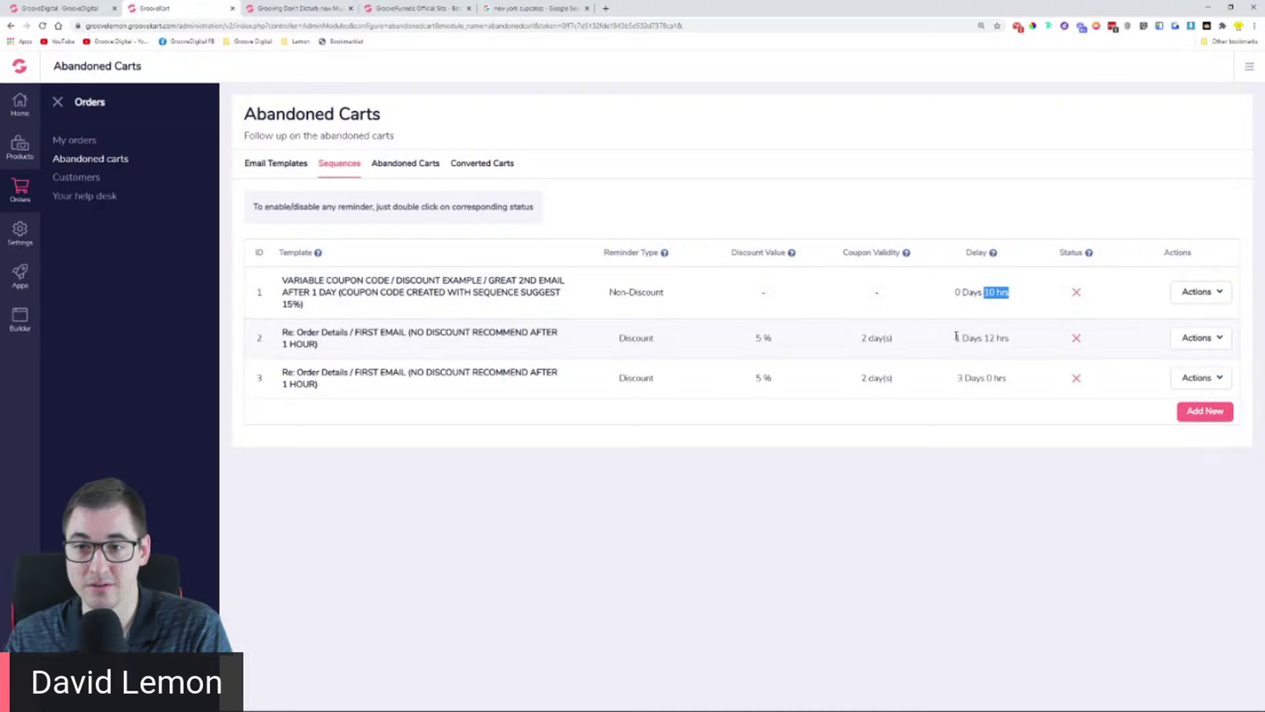
left_click_drag(956, 338, 1027, 344)
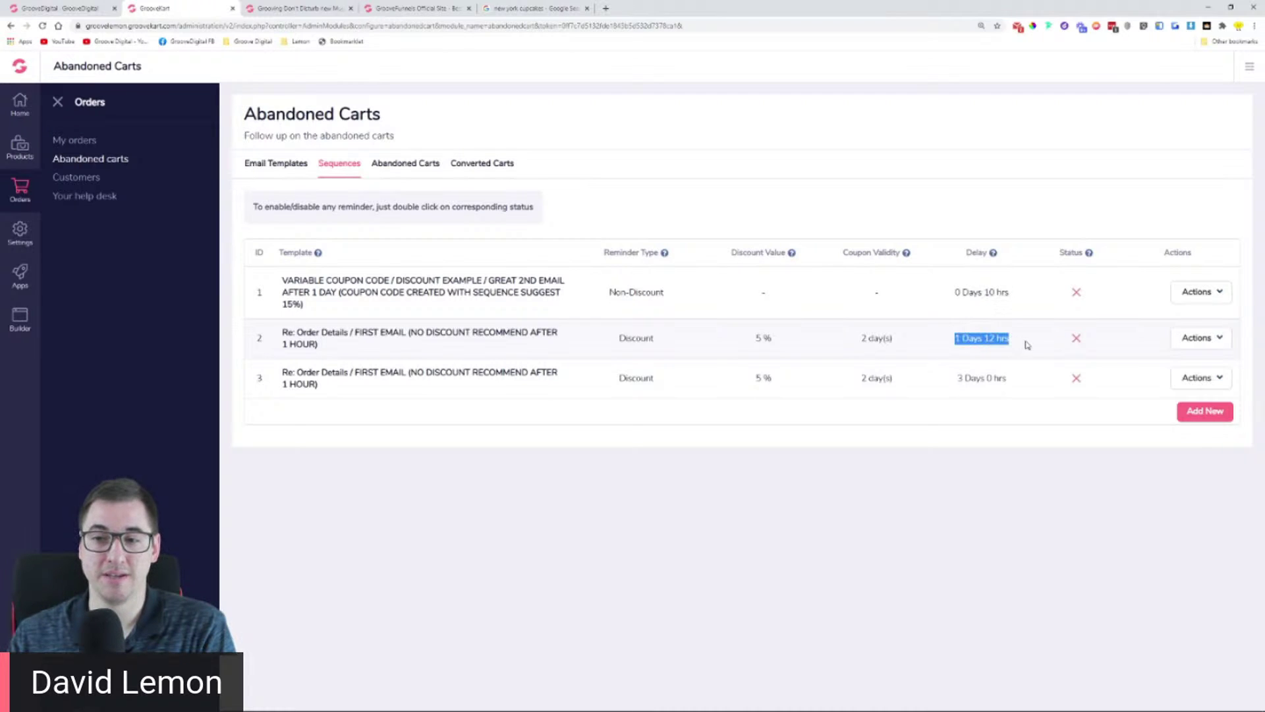
left_click(992, 340)
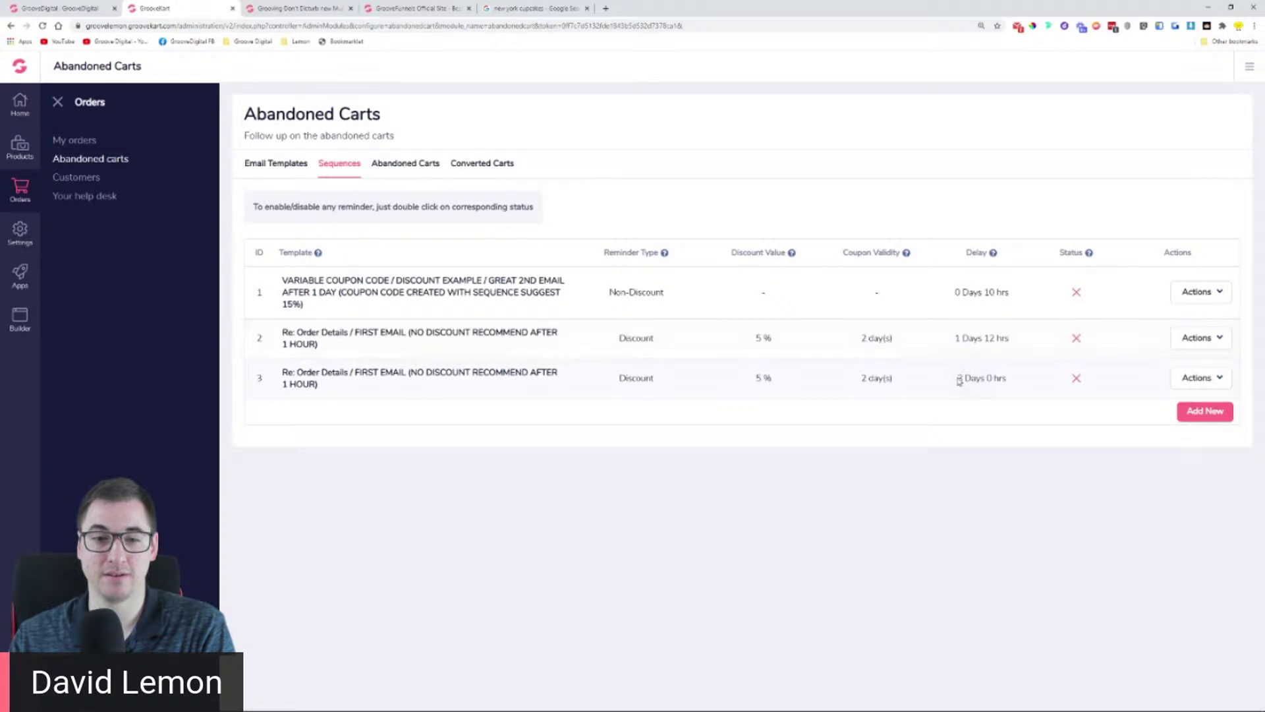
left_click_drag(957, 379, 1012, 380)
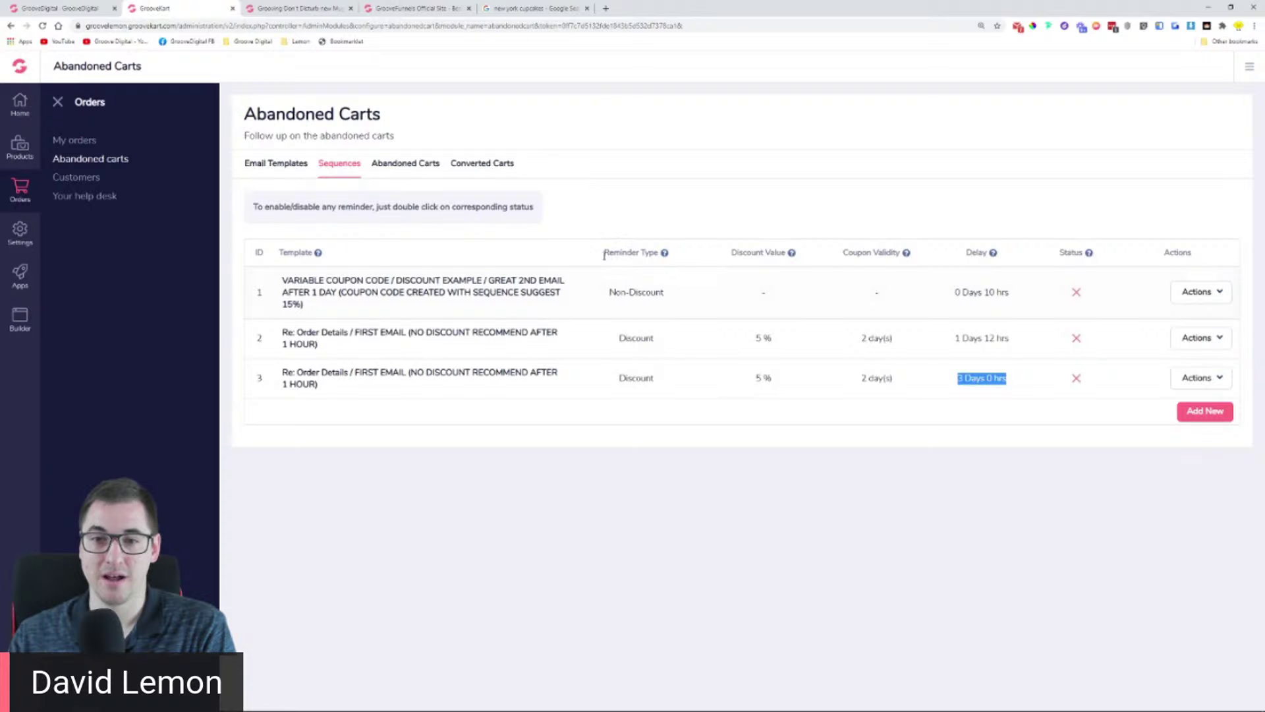
Step: Examine the reminder types, discount values and coupon validity of the abandoned cart sequences
left_click_drag(609, 253, 658, 294)
left_click(665, 294)
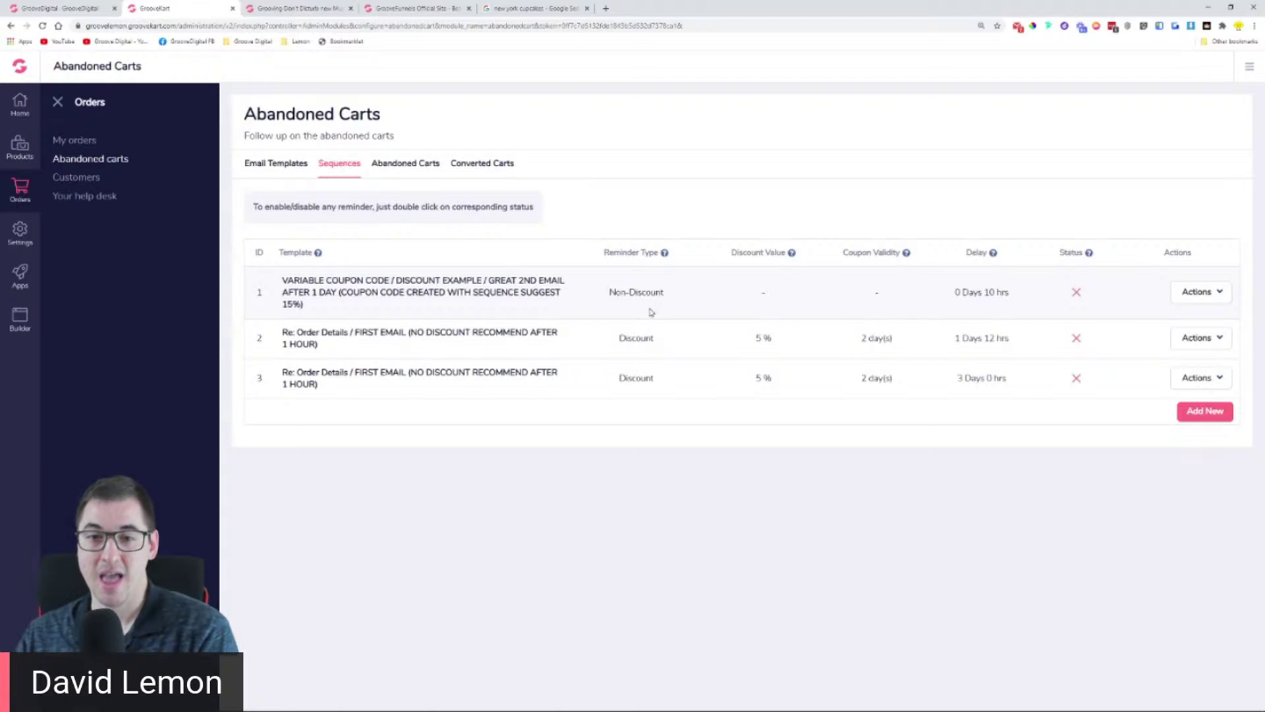
left_click_drag(620, 338, 660, 339)
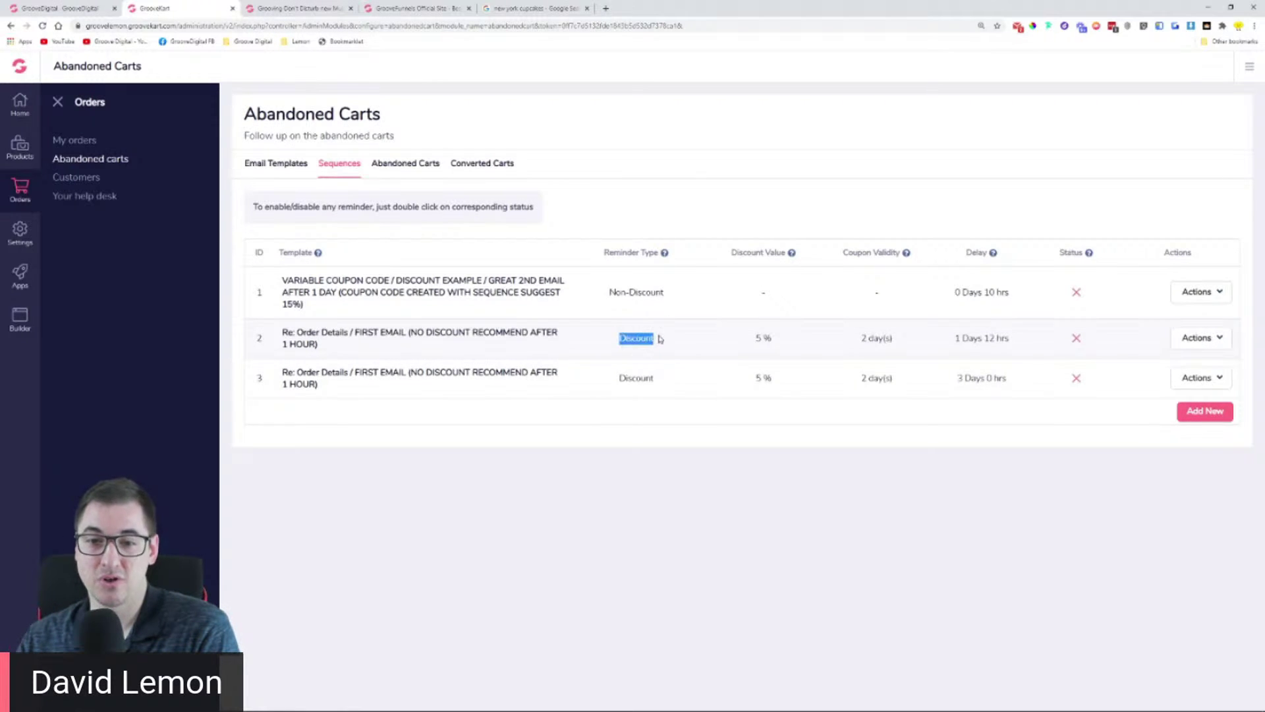
left_click_drag(619, 378, 655, 378)
left_click_drag(756, 337, 780, 381)
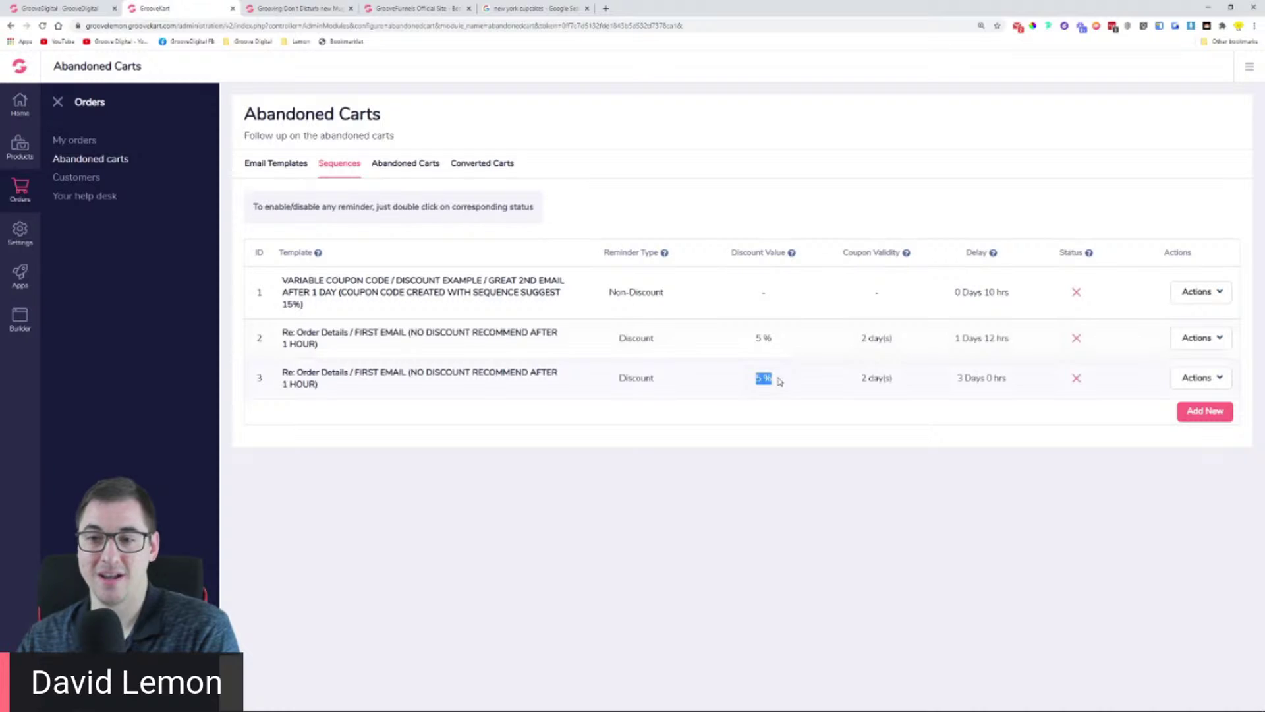
left_click_drag(860, 338, 897, 340)
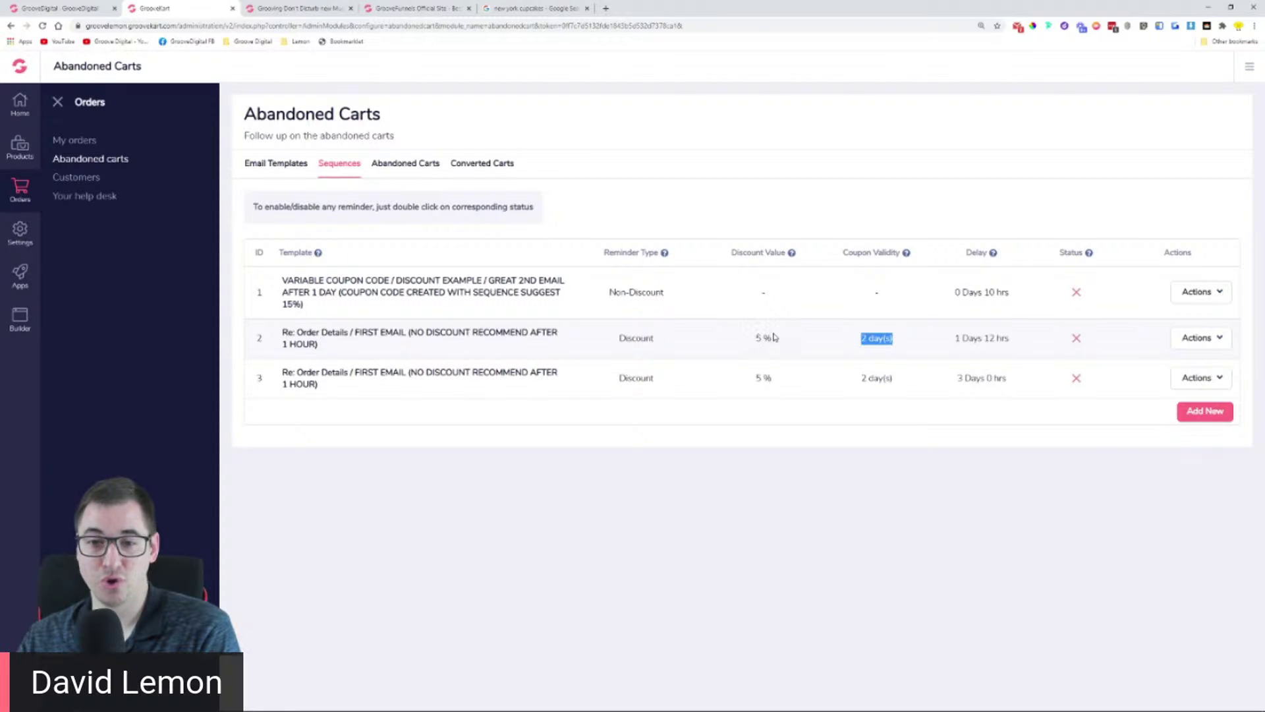
left_click(860, 340)
left_click_drag(862, 341, 896, 342)
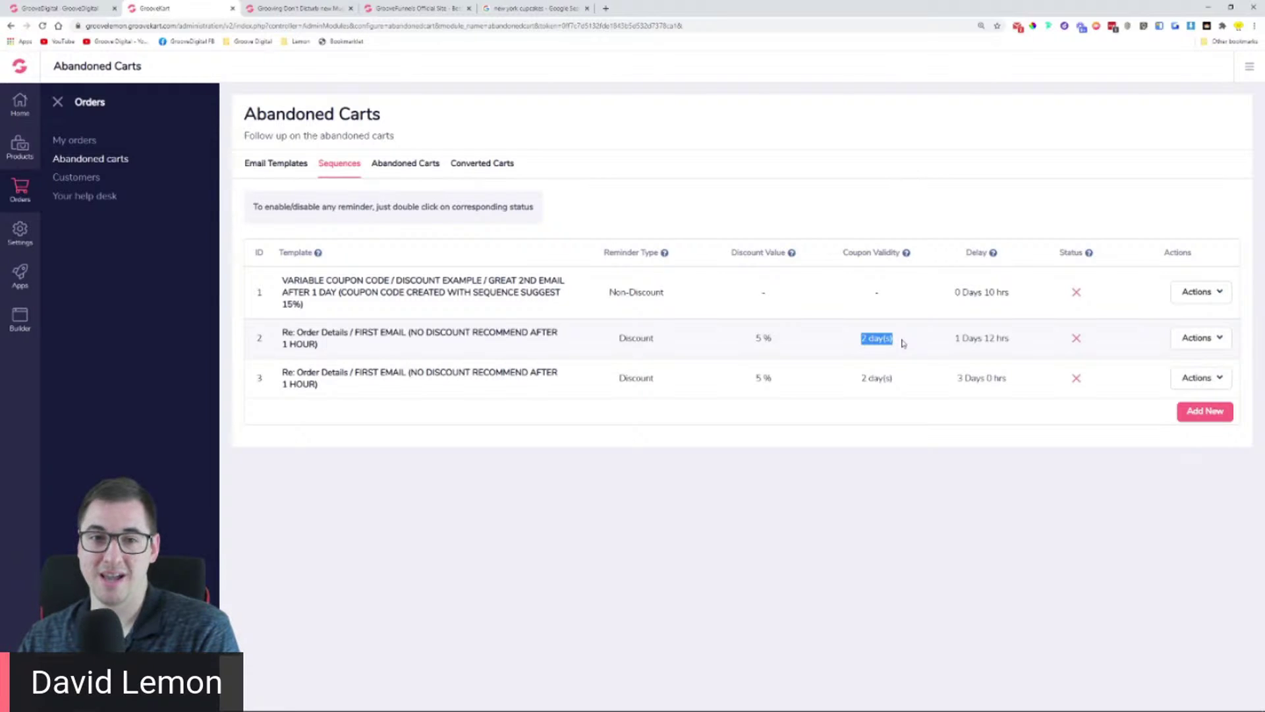
Step: View the Abandoned Carts and Converted Carts lists, and open a blank form for adding a customer
left_click(392, 167)
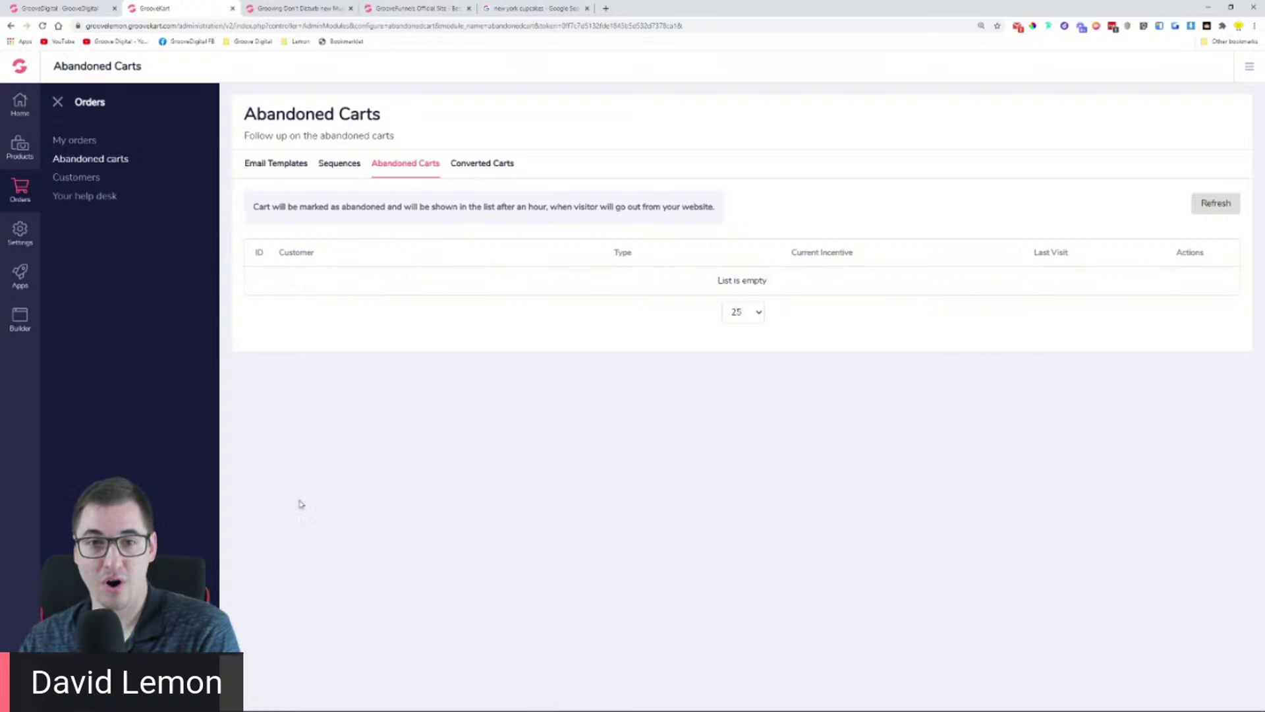
left_click(490, 169)
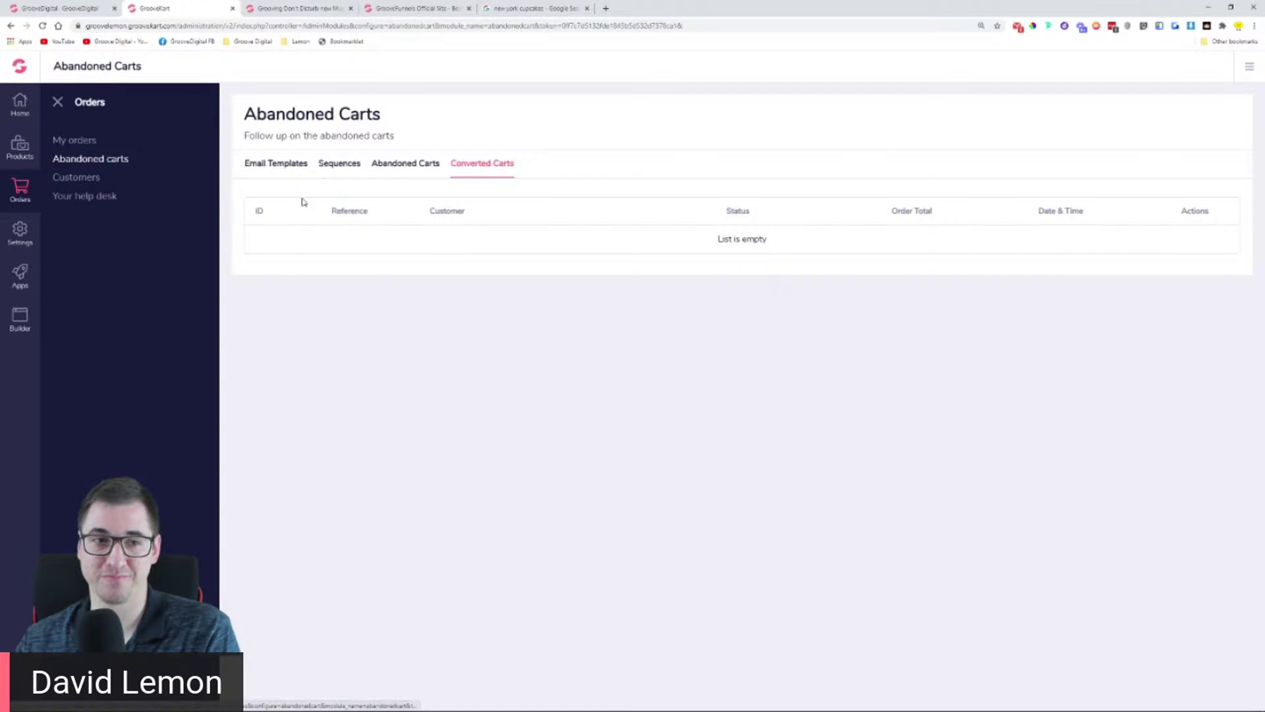
left_click(92, 181)
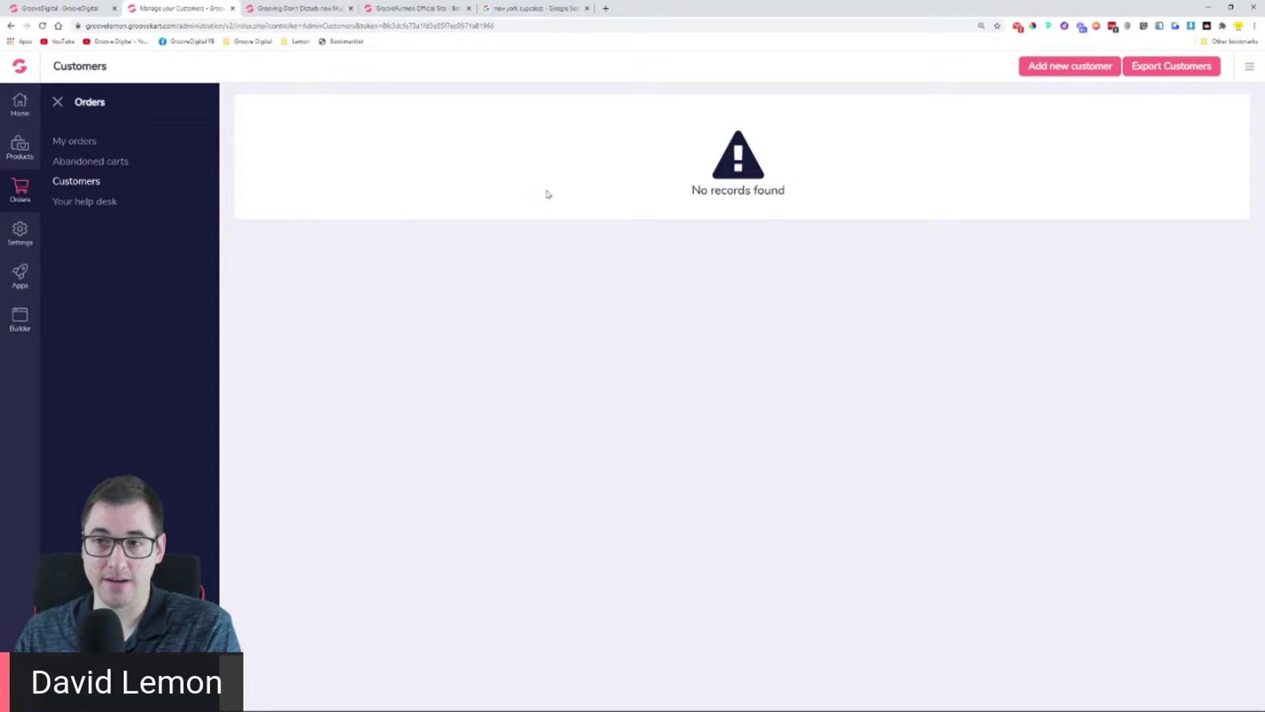
left_click(1071, 68)
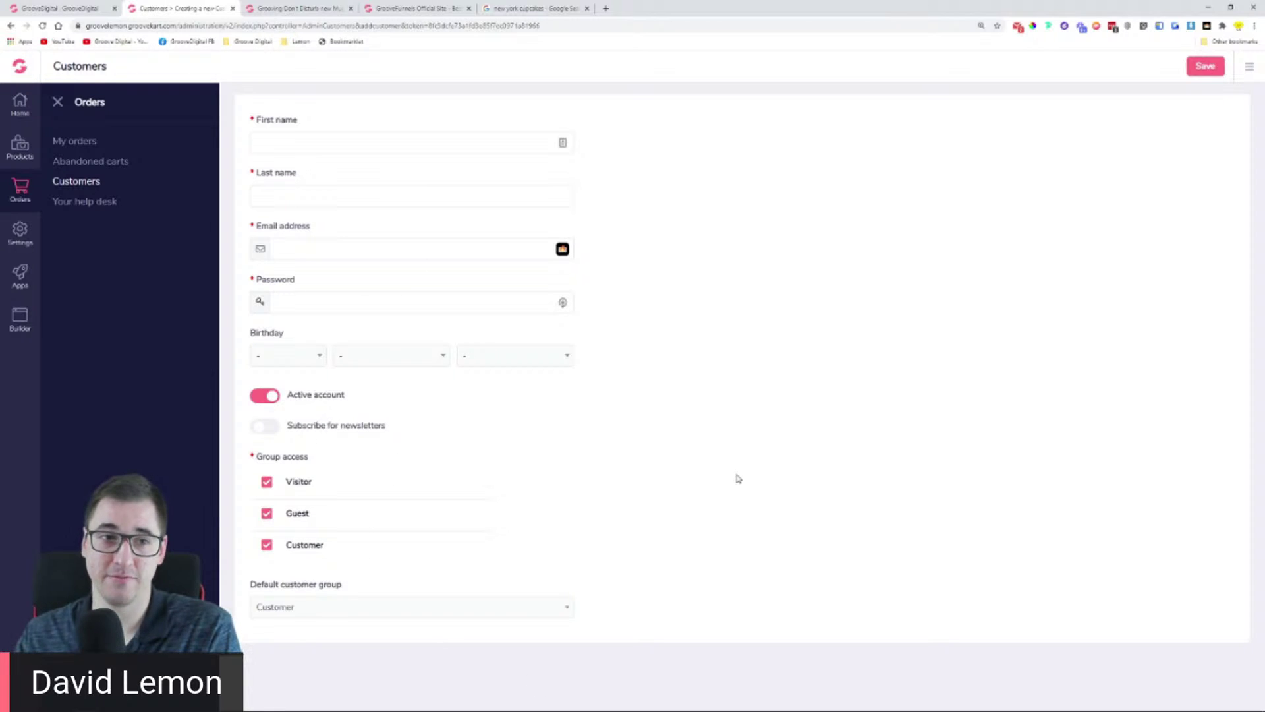
Step: Open Your help desk, viewing the dashboard in a separate browser tab while it loads, and review the contact and sync options
left_click(103, 202)
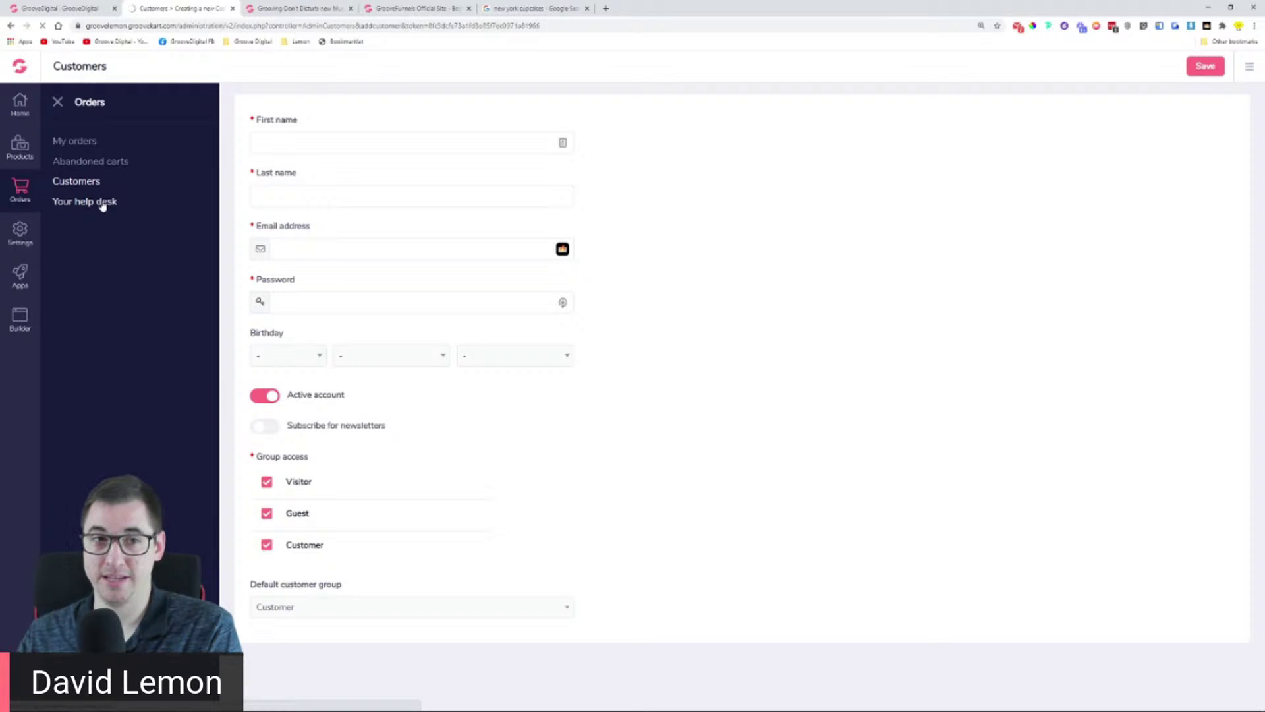
left_click(17, 113)
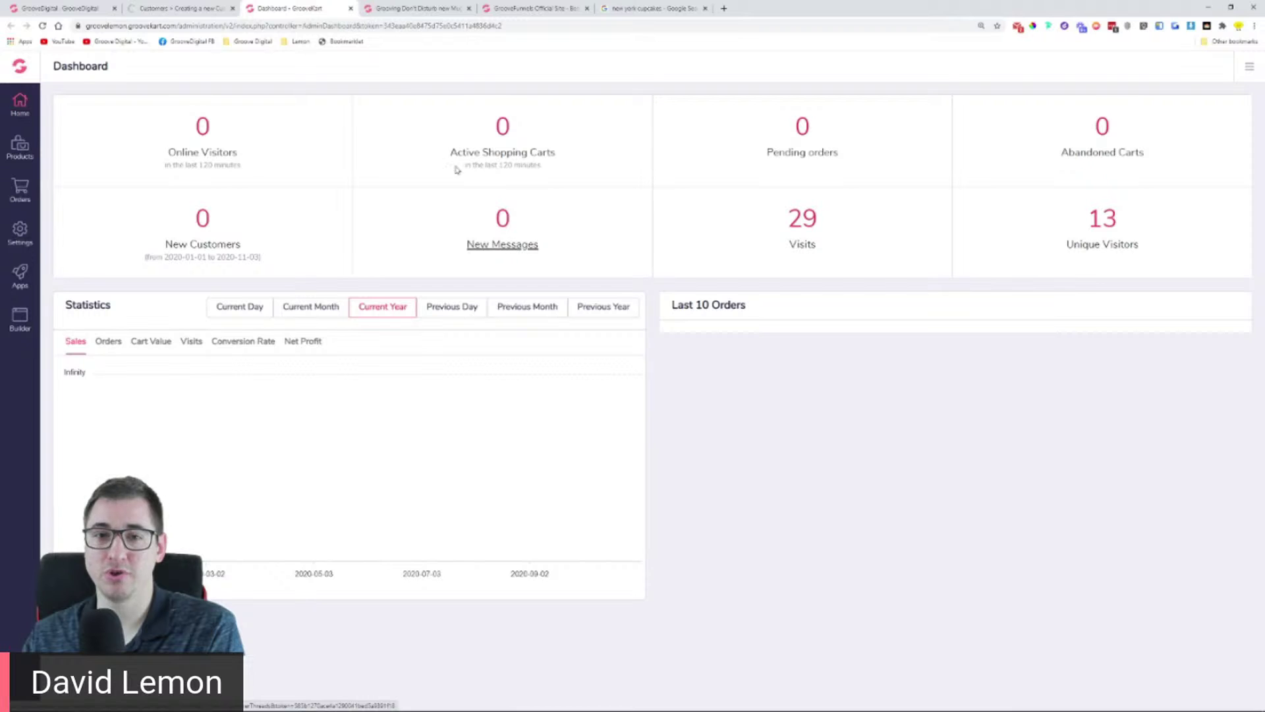
left_click(195, 5)
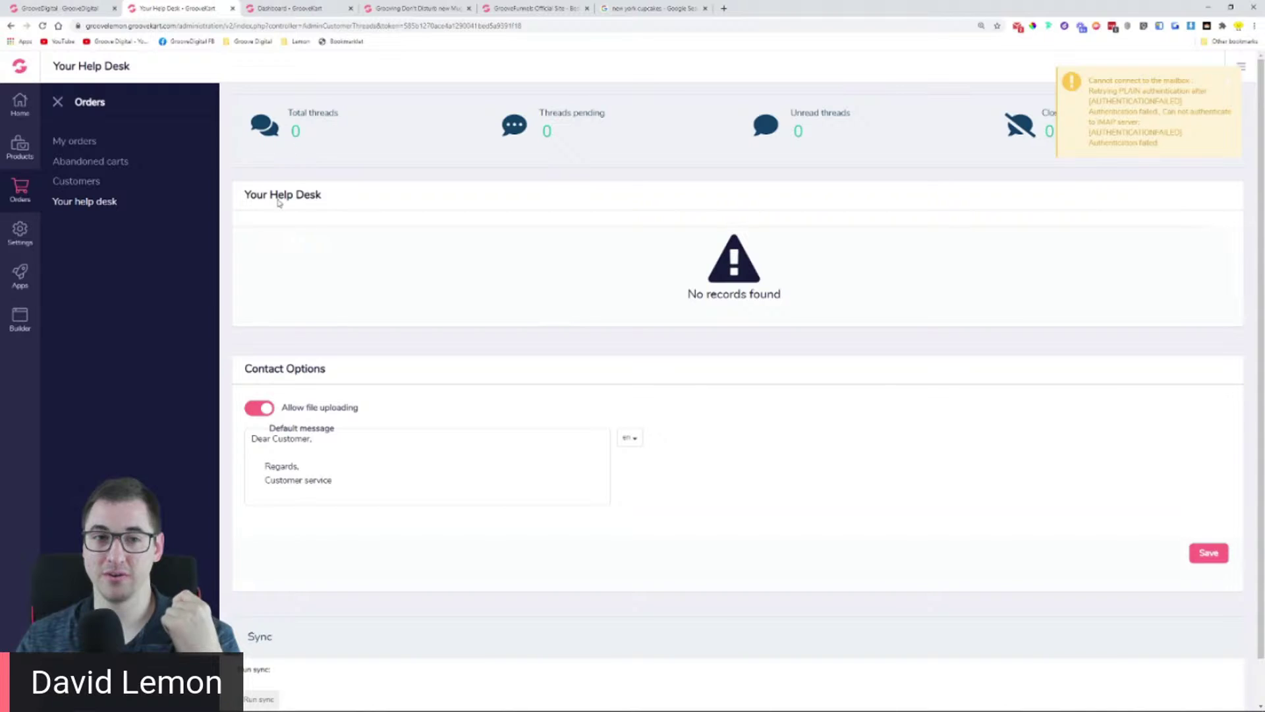
scroll(748, 267, "down", 1)
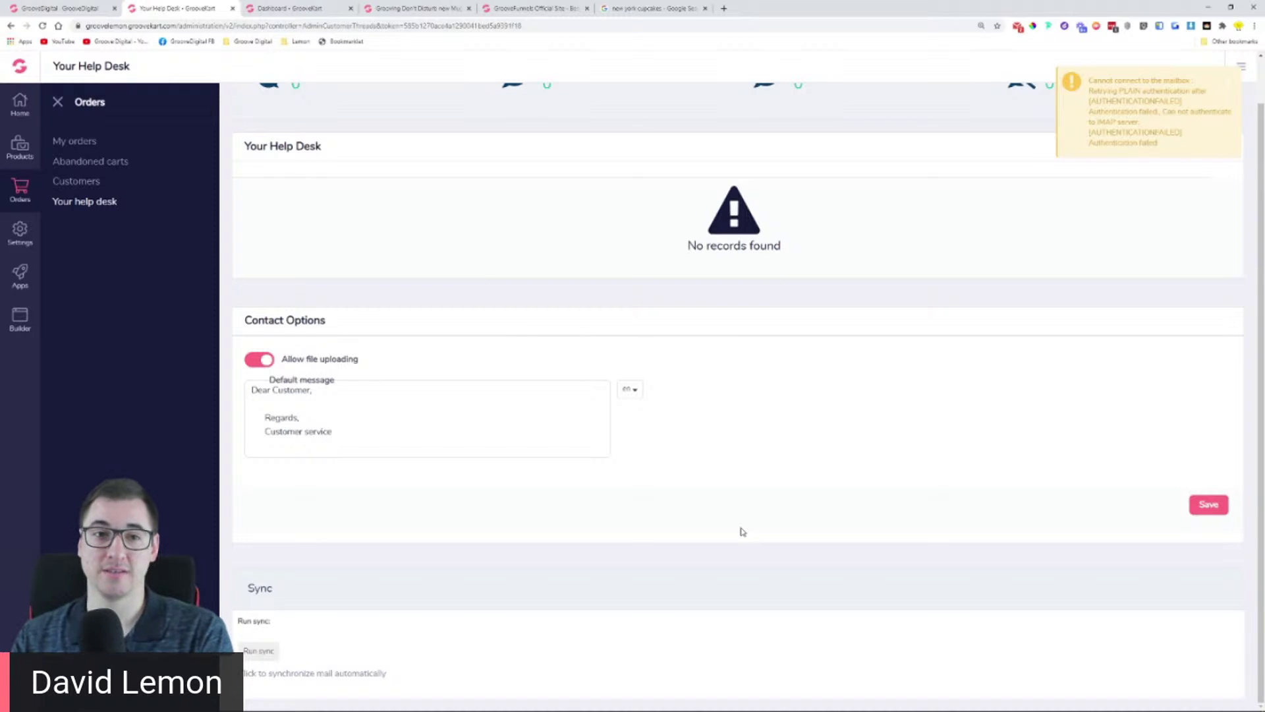
scroll(443, 259, "up", 2)
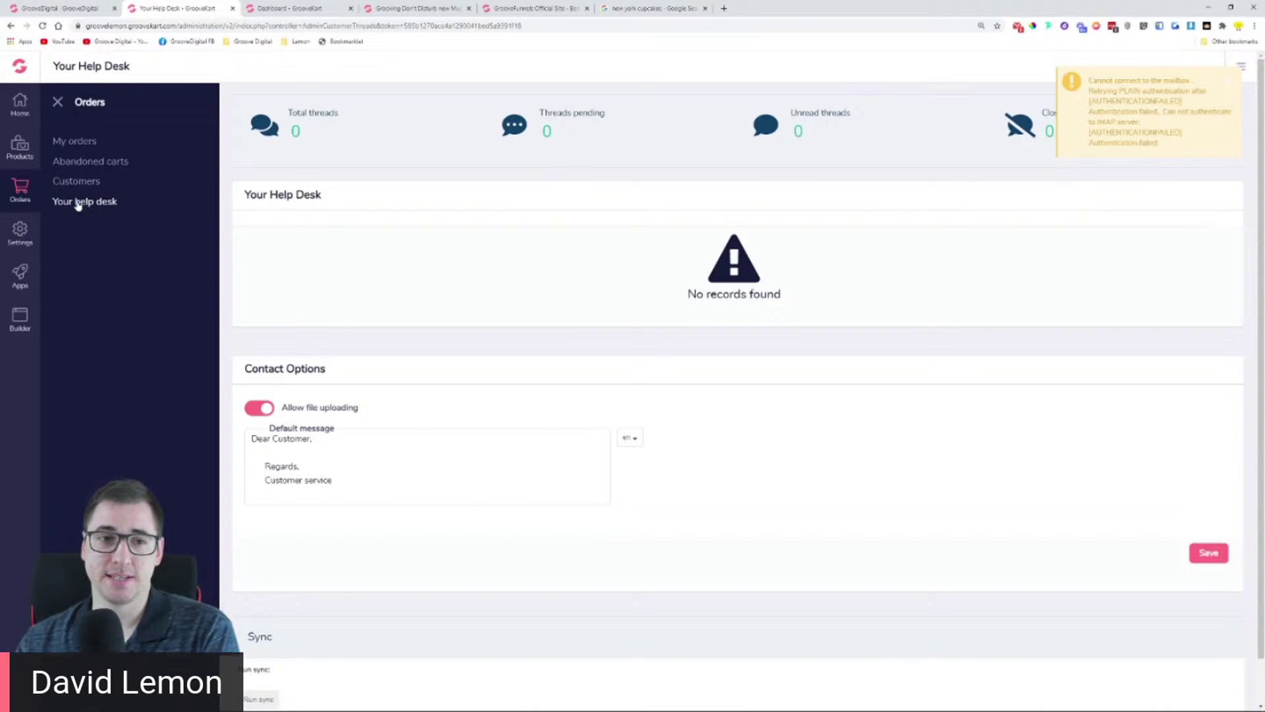
left_click_drag(75, 101, 136, 116)
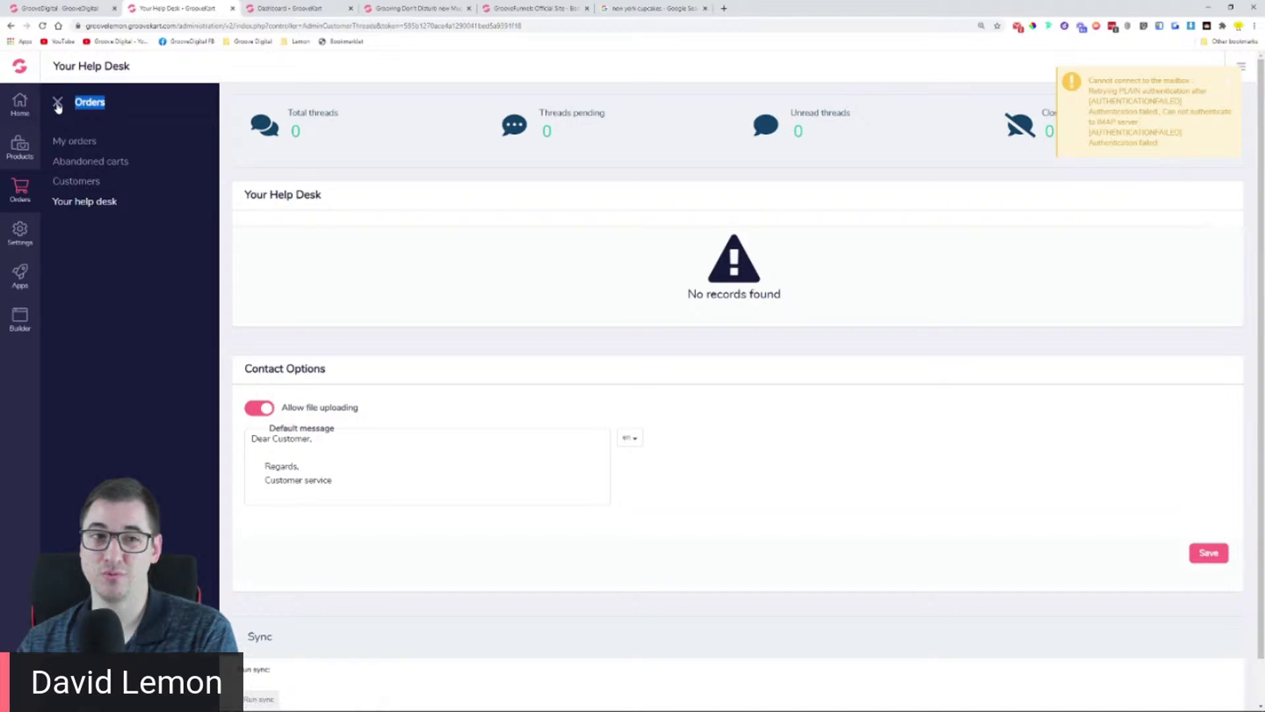
Step: Open the Store information page of the Settings section and collapse the Settings submenu
left_click(22, 235)
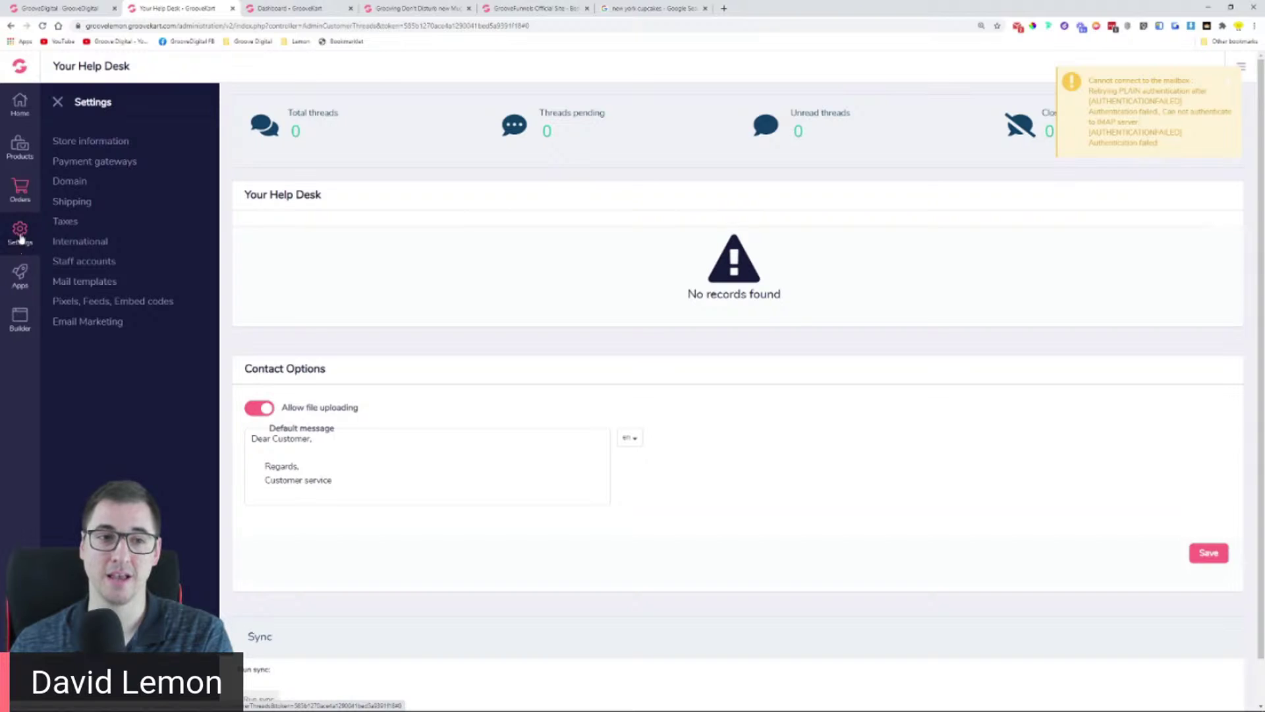
left_click(81, 145)
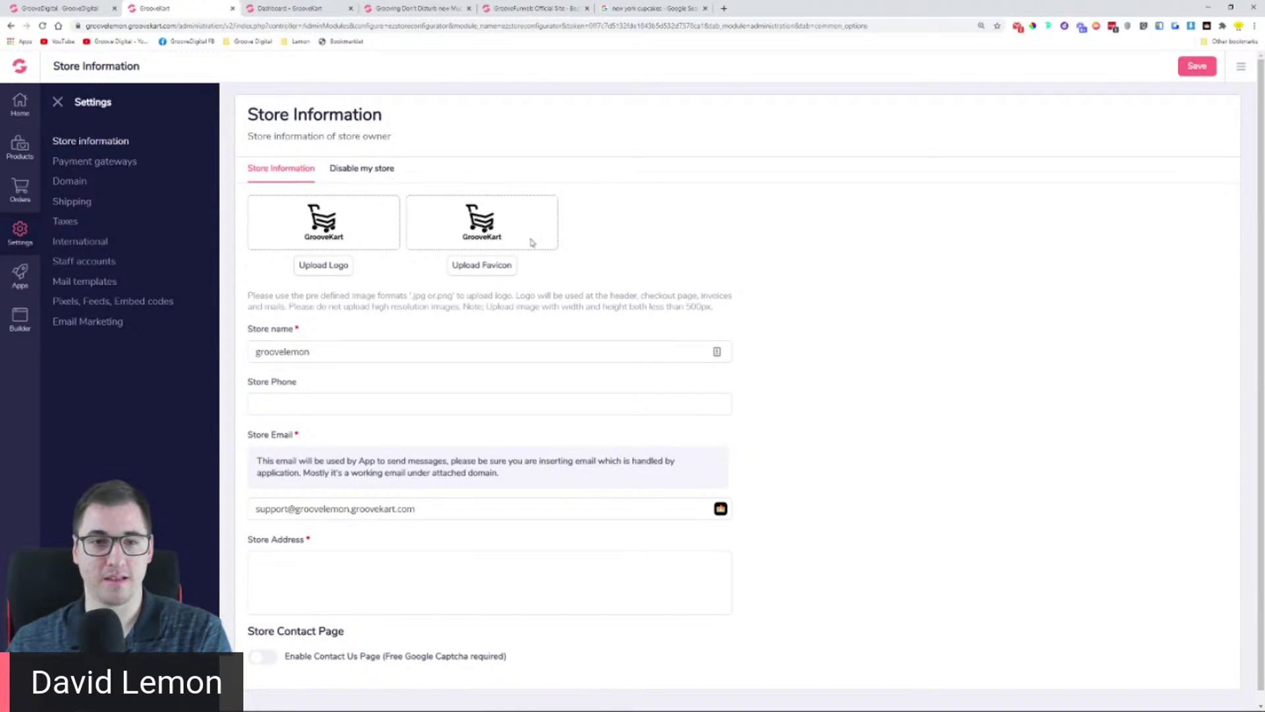
left_click(57, 106)
left_click_drag(59, 122, 237, 163)
left_click(345, 135)
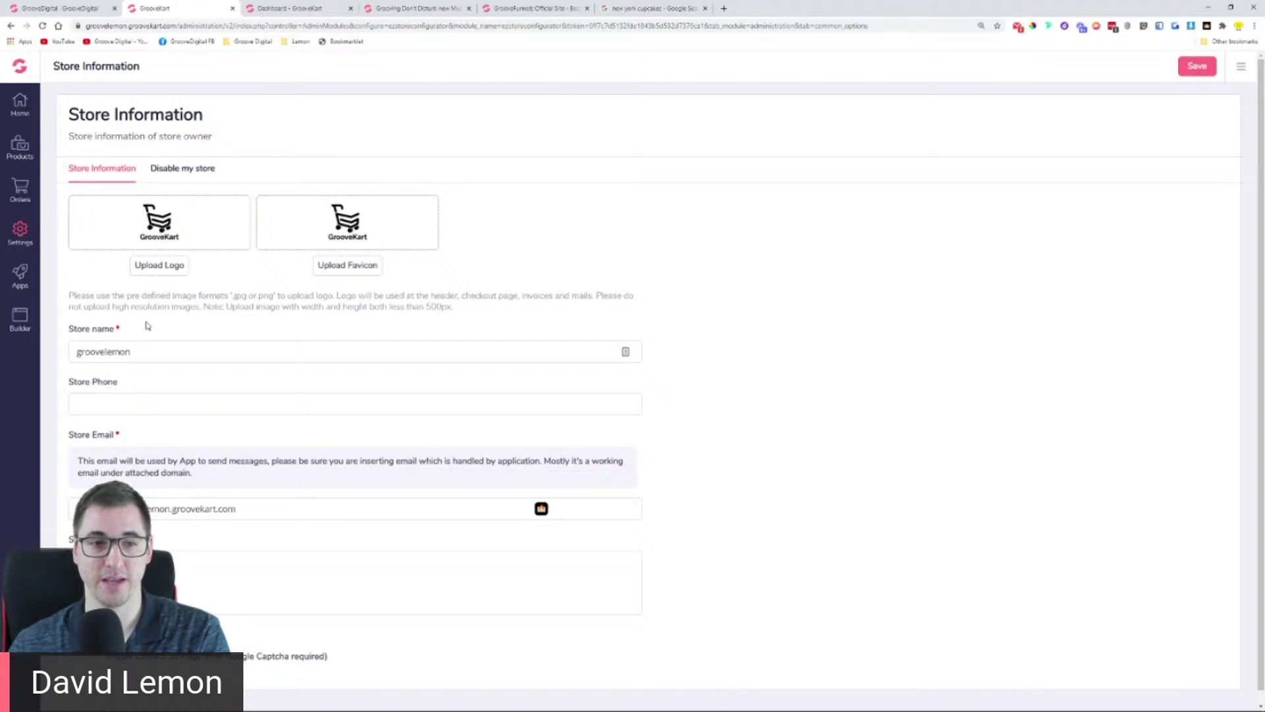
Step: Compare the Store name field with the store's subdomain in the page address
left_click_drag(135, 351, 75, 351)
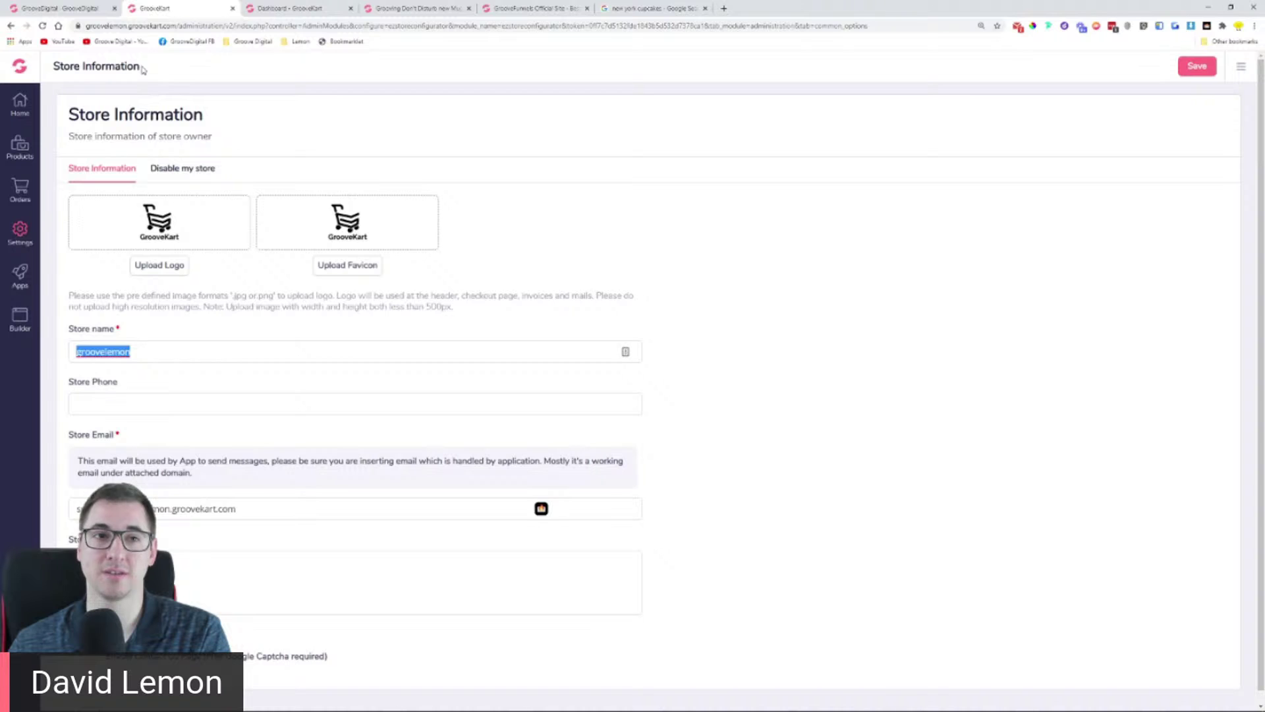
left_click(159, 354)
left_click_drag(132, 352, 118, 329)
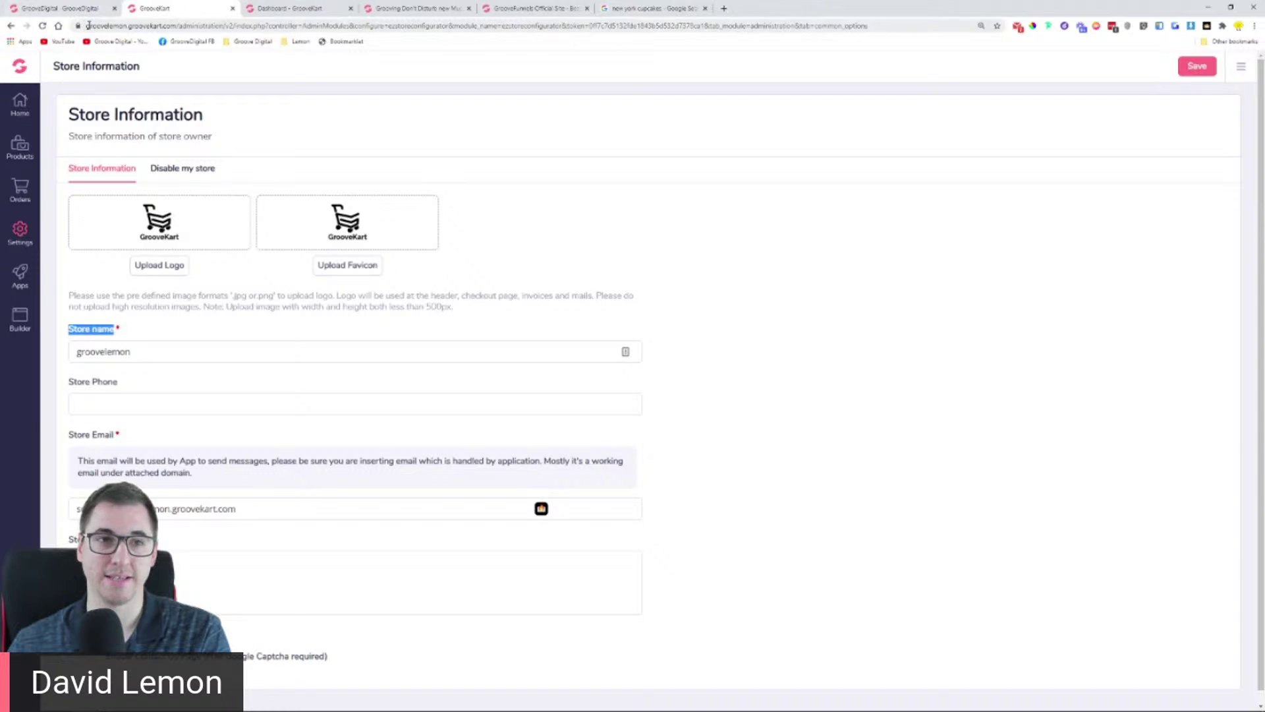
left_click_drag(86, 26, 127, 35)
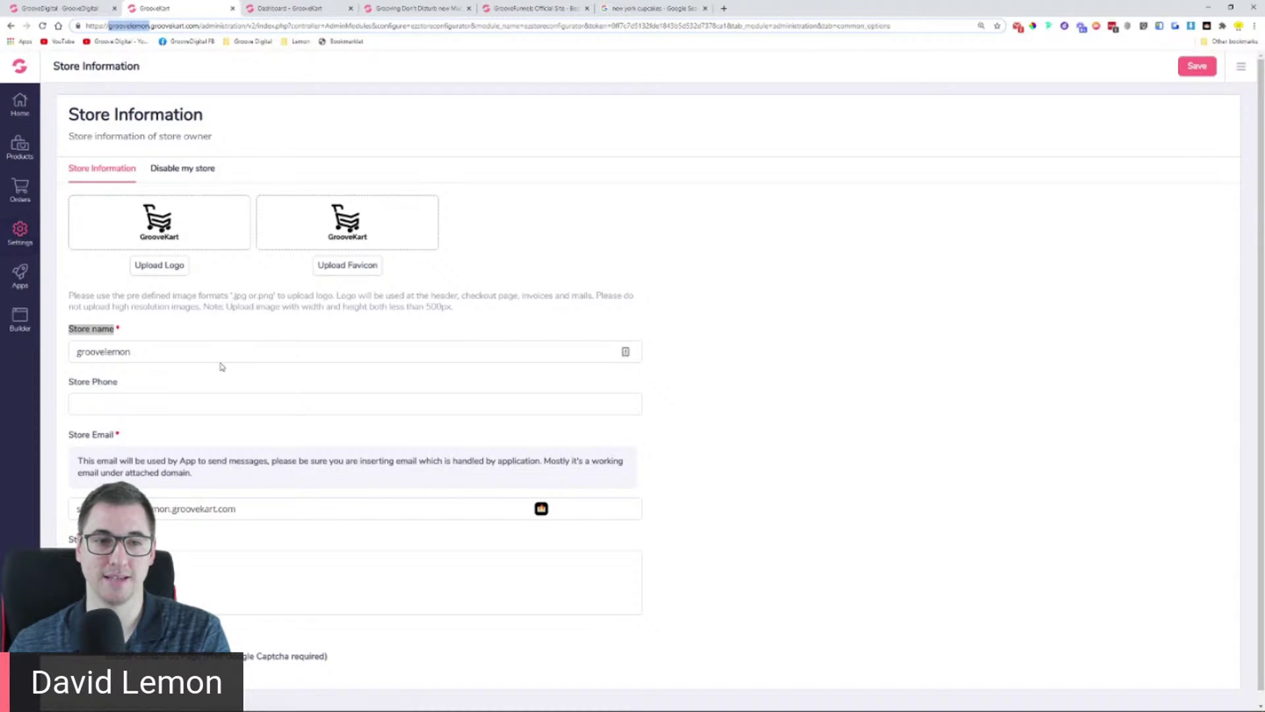
Step: Review the favicon upload option and compare the icons on the open dashboard, GrooveGear and GrooveFunnels browser tabs
left_click(270, 262)
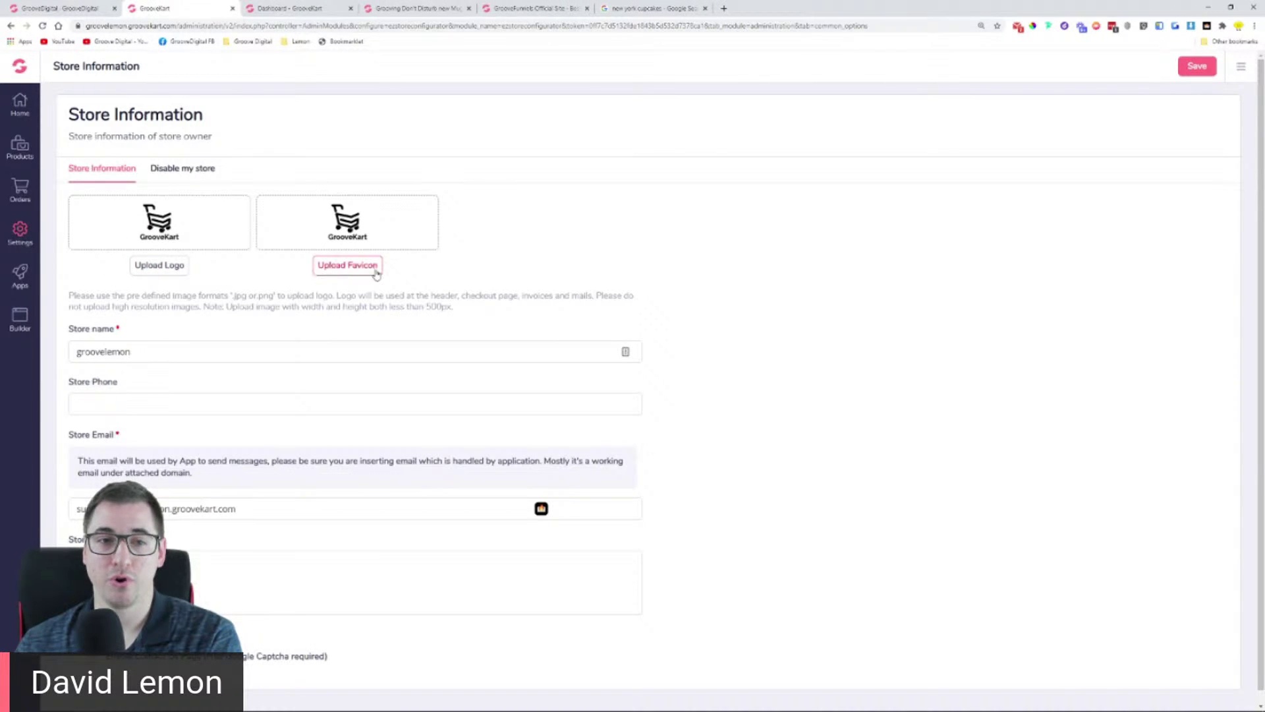
left_click(273, 6)
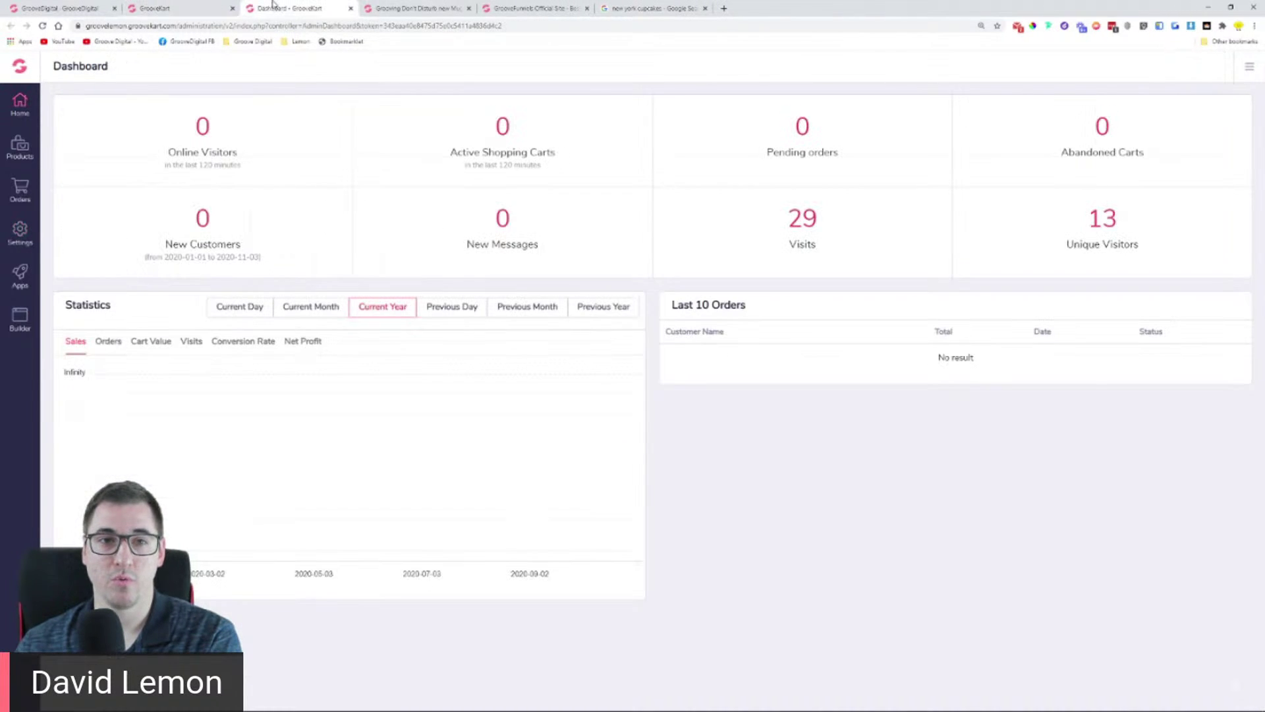
left_click(393, 7)
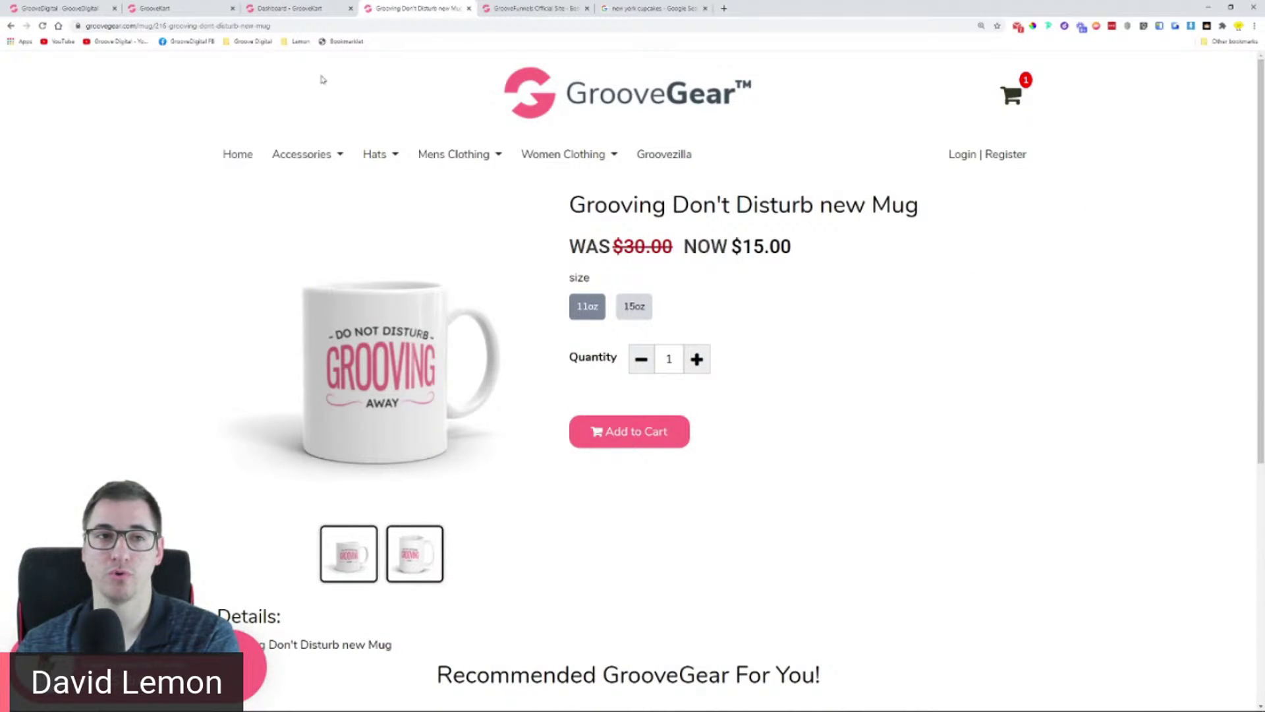
left_click(499, 5)
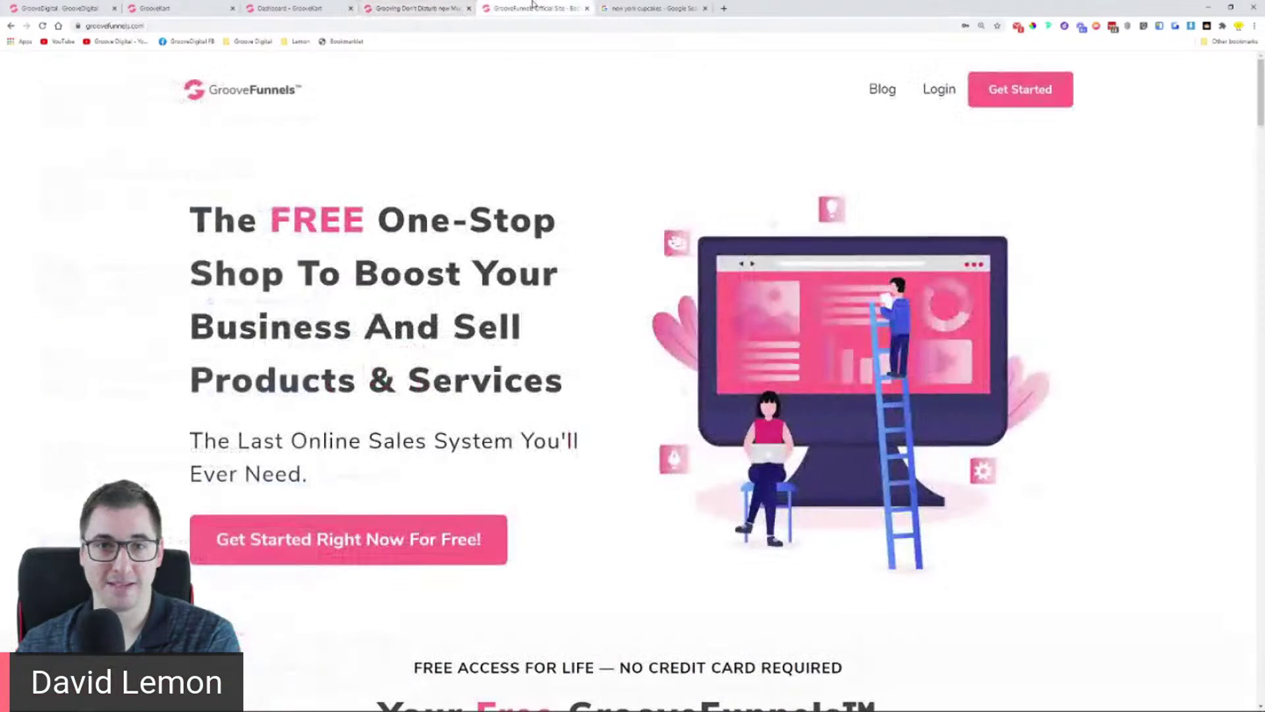
left_click(686, 8)
Step: Copy the store's base address from the dashboard page and open the storefront with it in a new browser tab
left_click(313, 8)
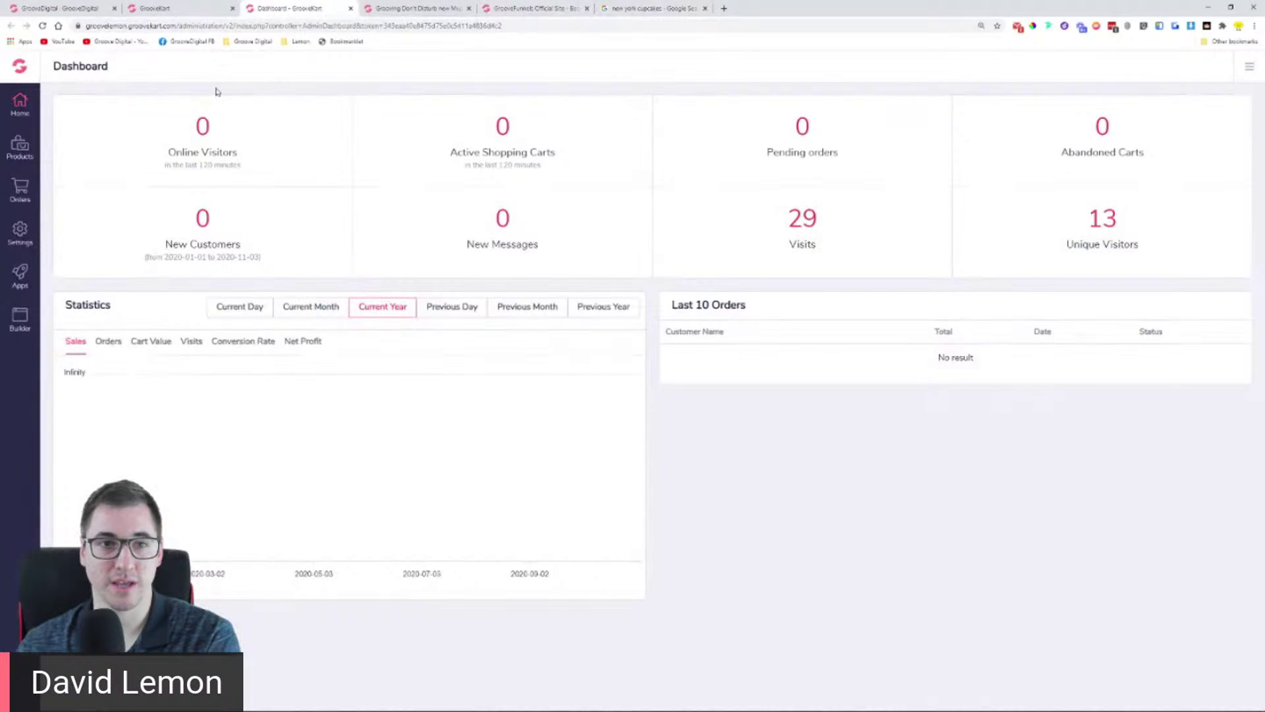
left_click(176, 27)
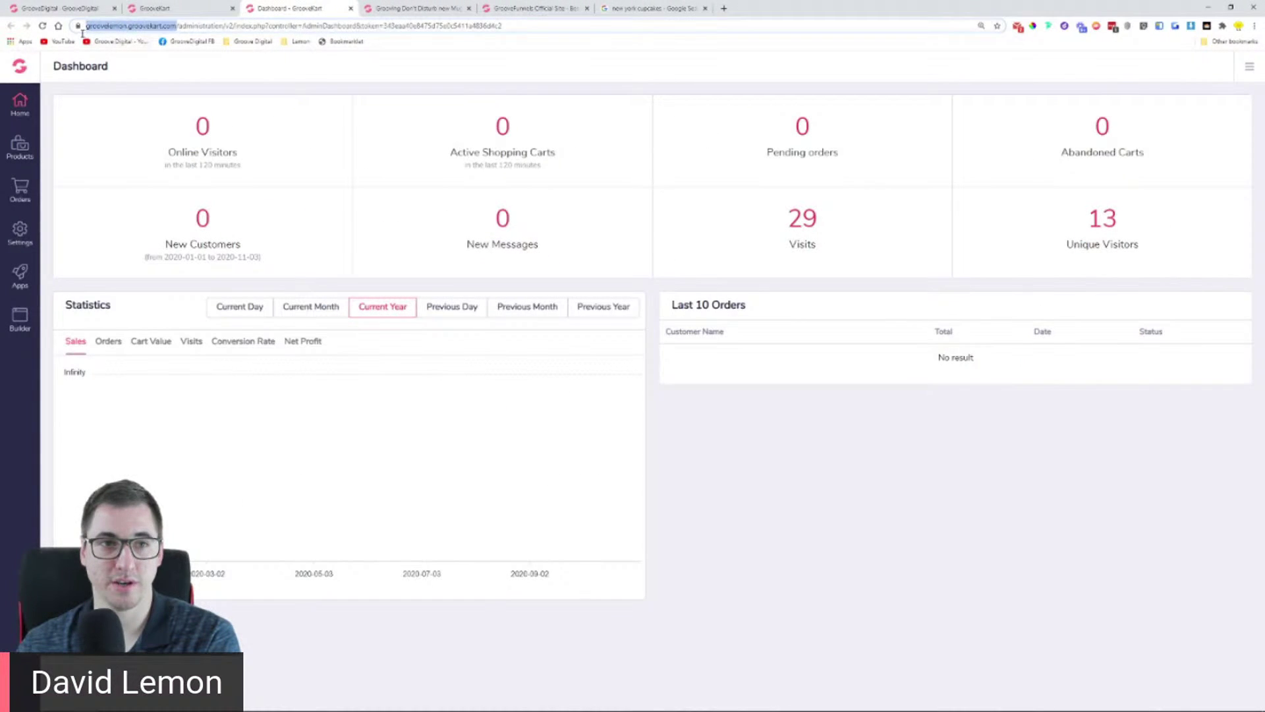
right_click(116, 25)
left_click(201, 80)
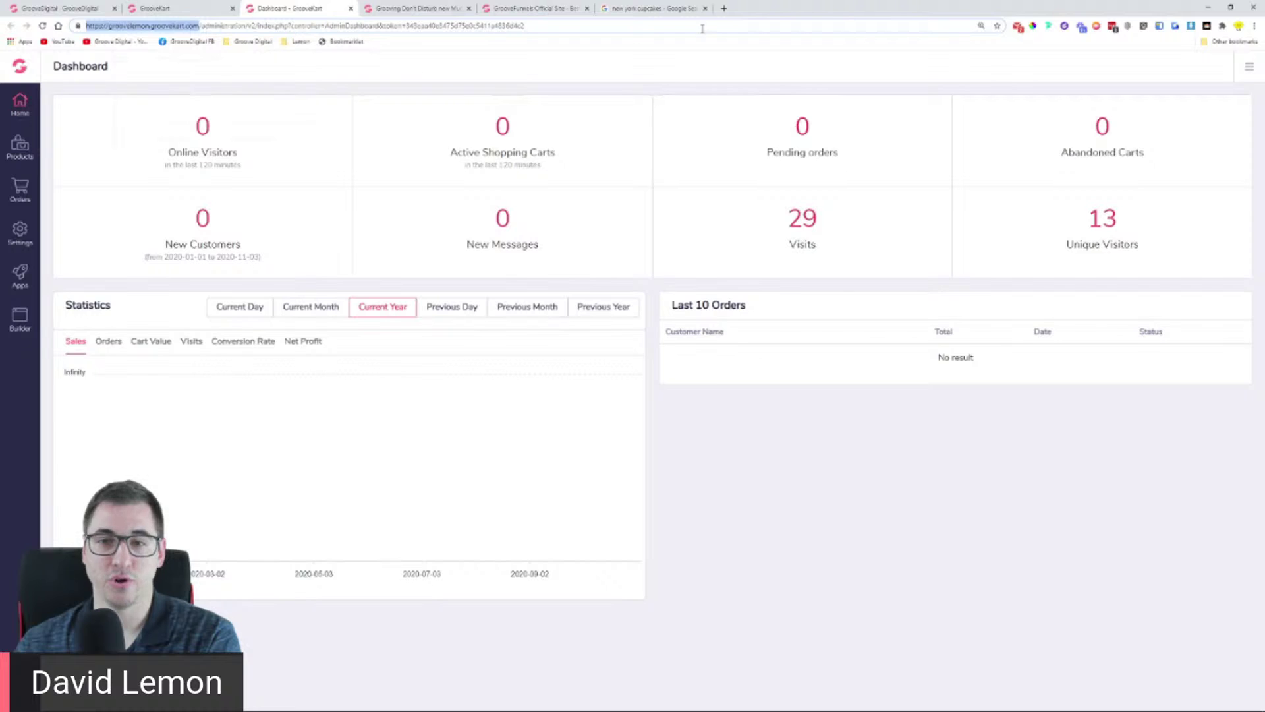
left_click(723, 7)
right_click(729, 25)
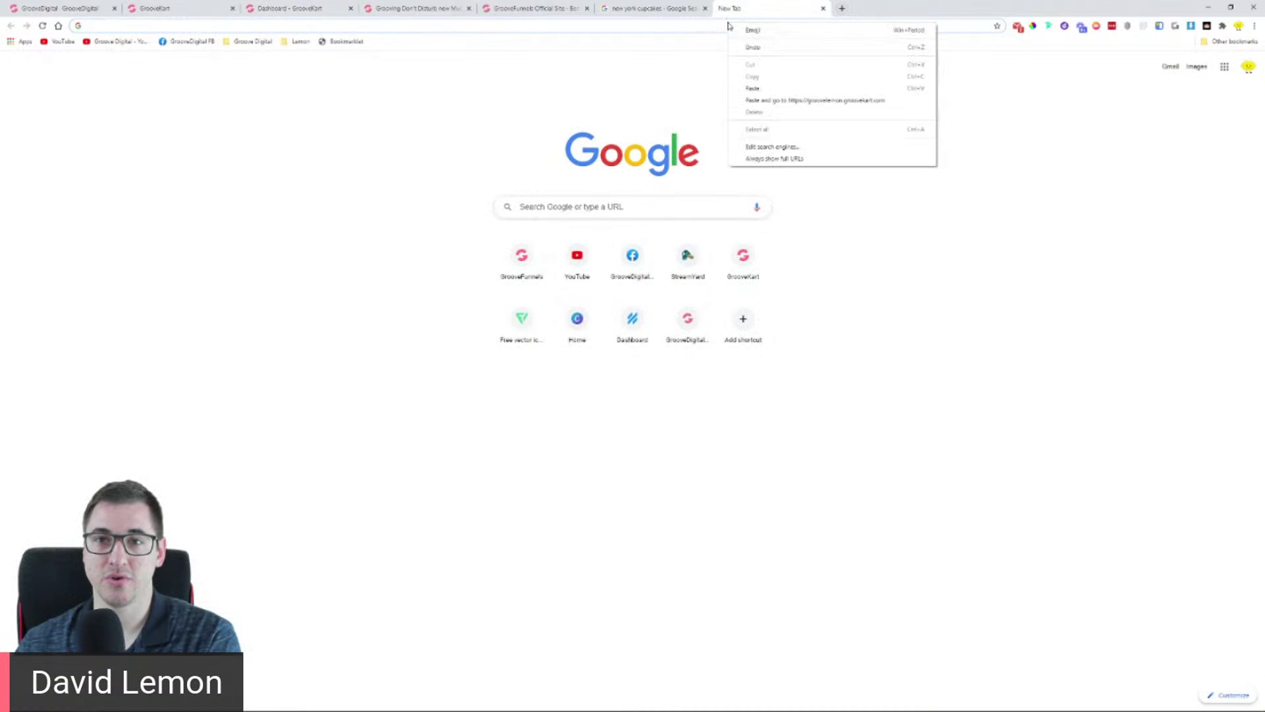
left_click(778, 100)
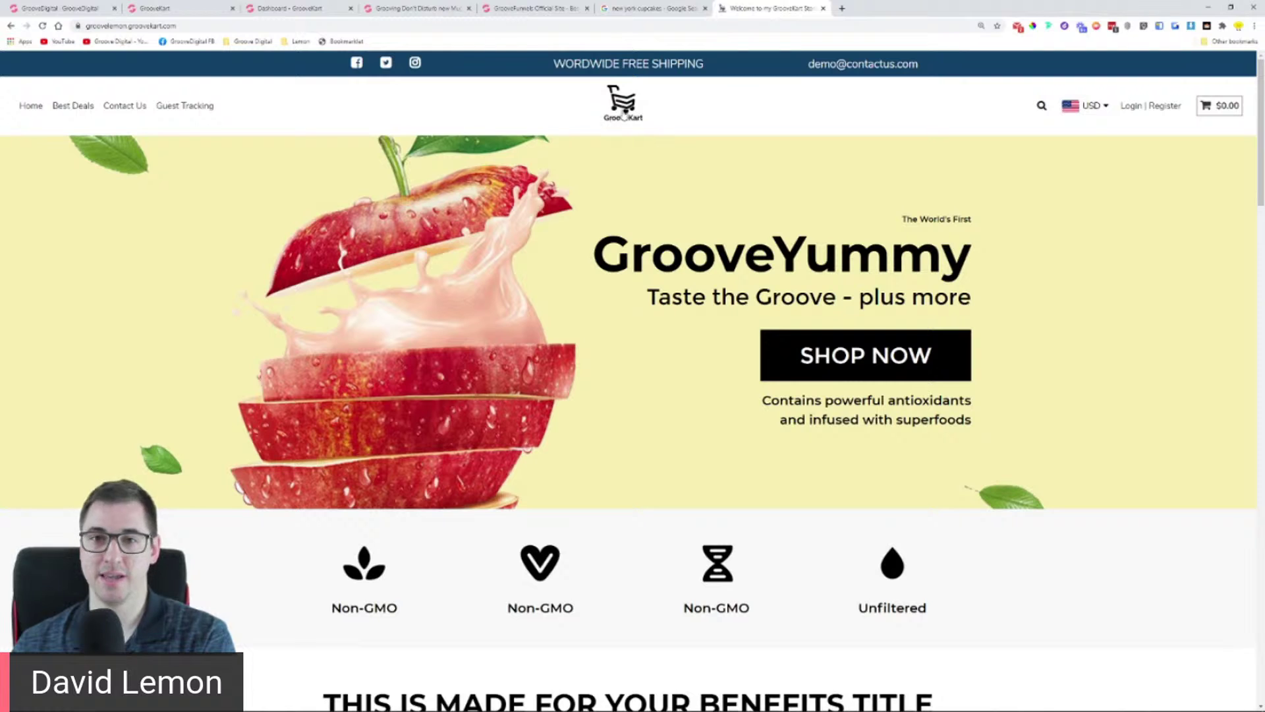
Step: Compare the storefront tab's favicon with those of GrooveFunnels and GrooveGear, and return to the Store Information page
left_click(534, 8)
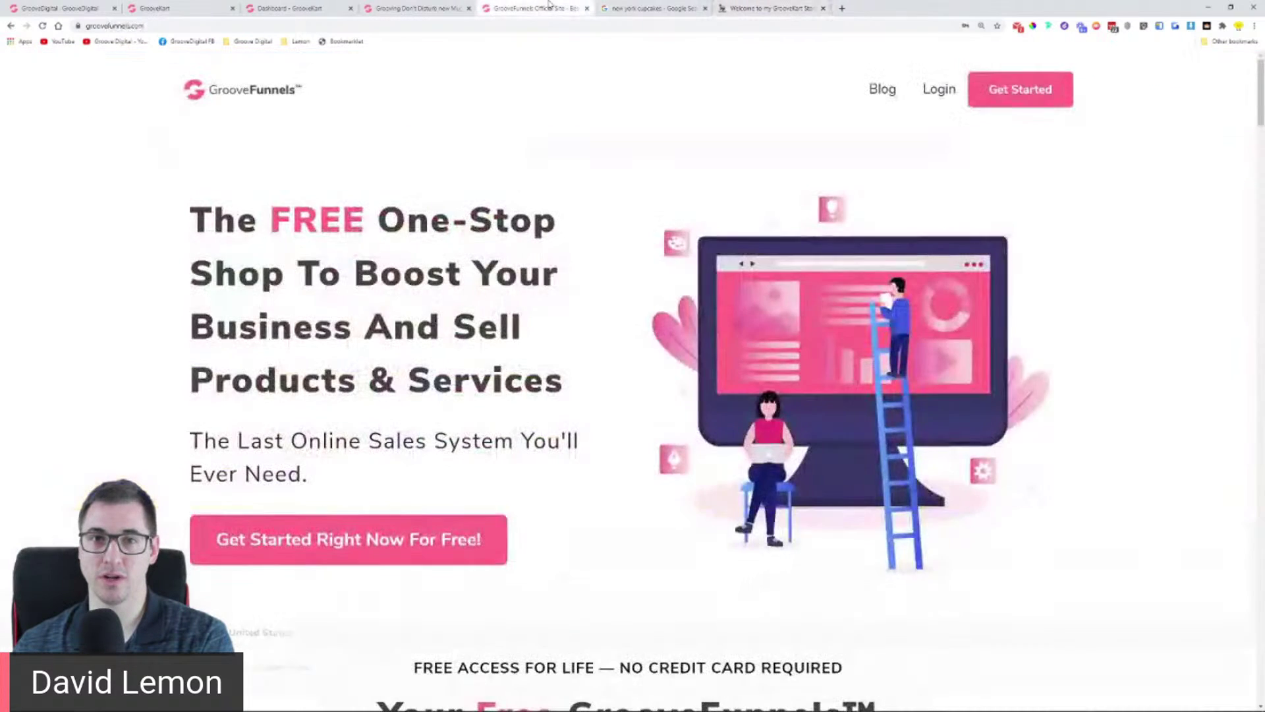
left_click(403, 7)
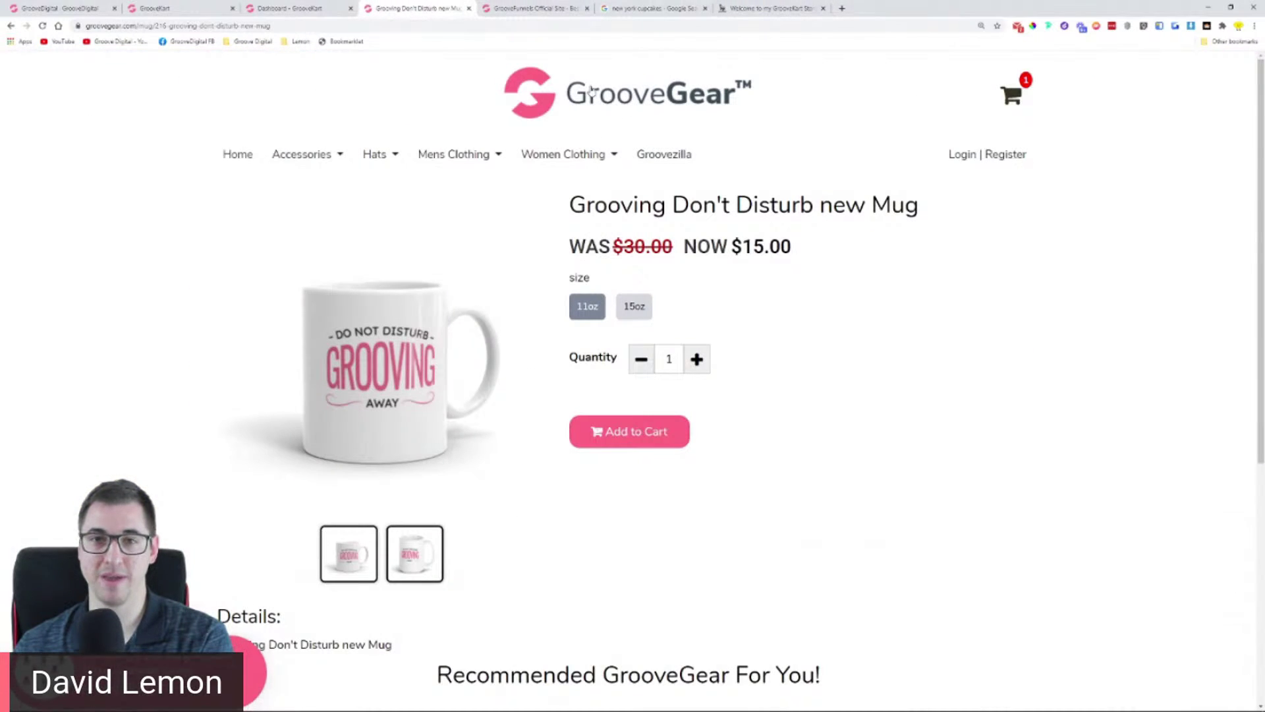
left_click(146, 8)
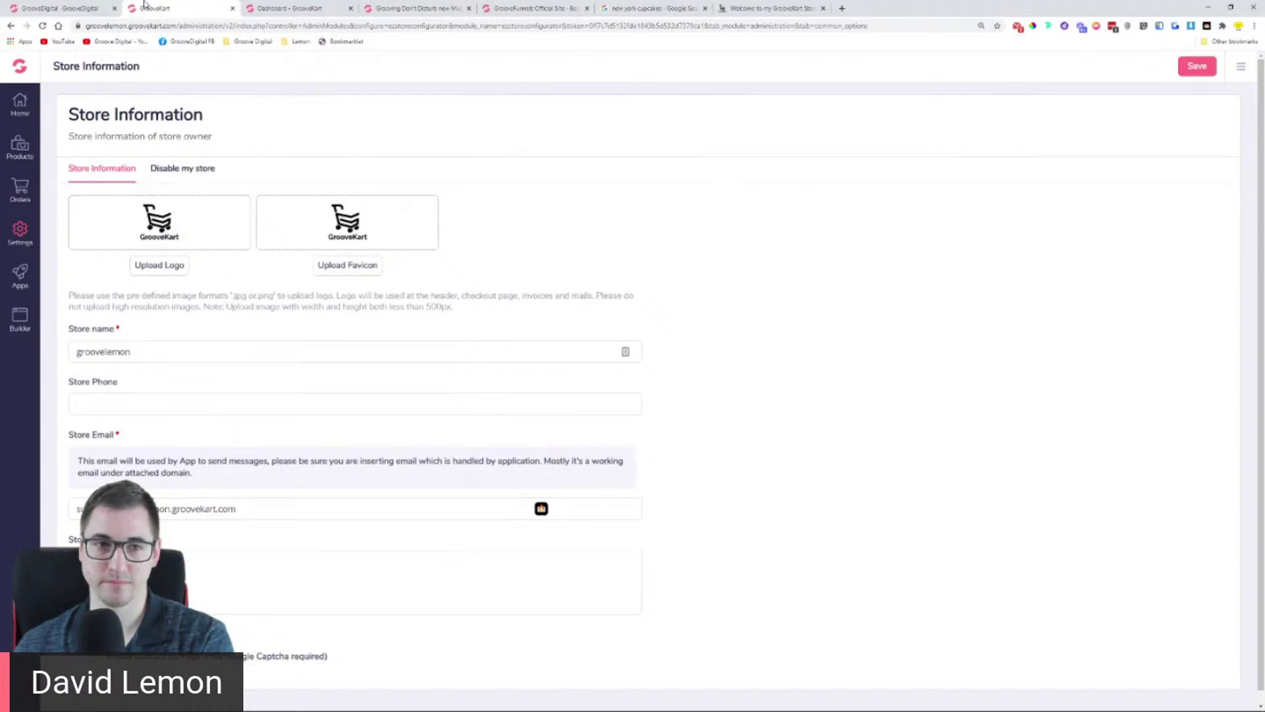
Step: Review the Store Phone, Store Email and Store Address fields, including the note on which email the app uses for sending messages
scroll(264, 330, "down", 1)
left_click(135, 393)
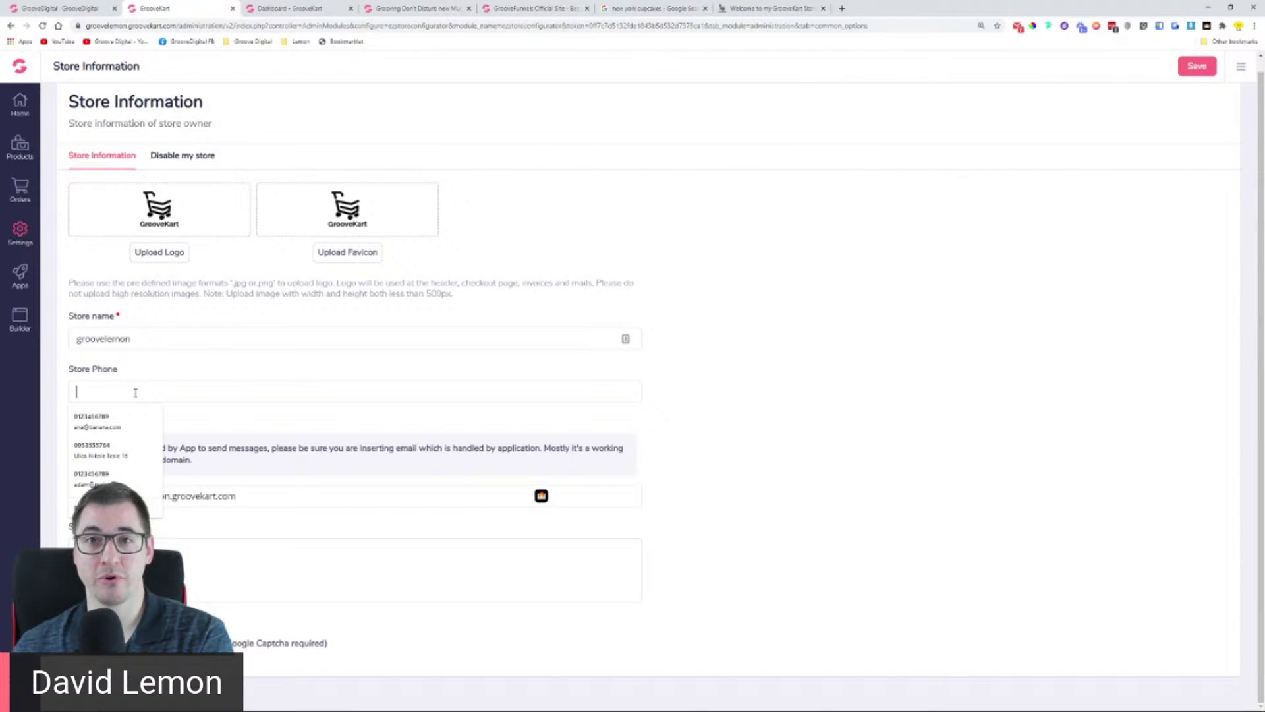
left_click(219, 375)
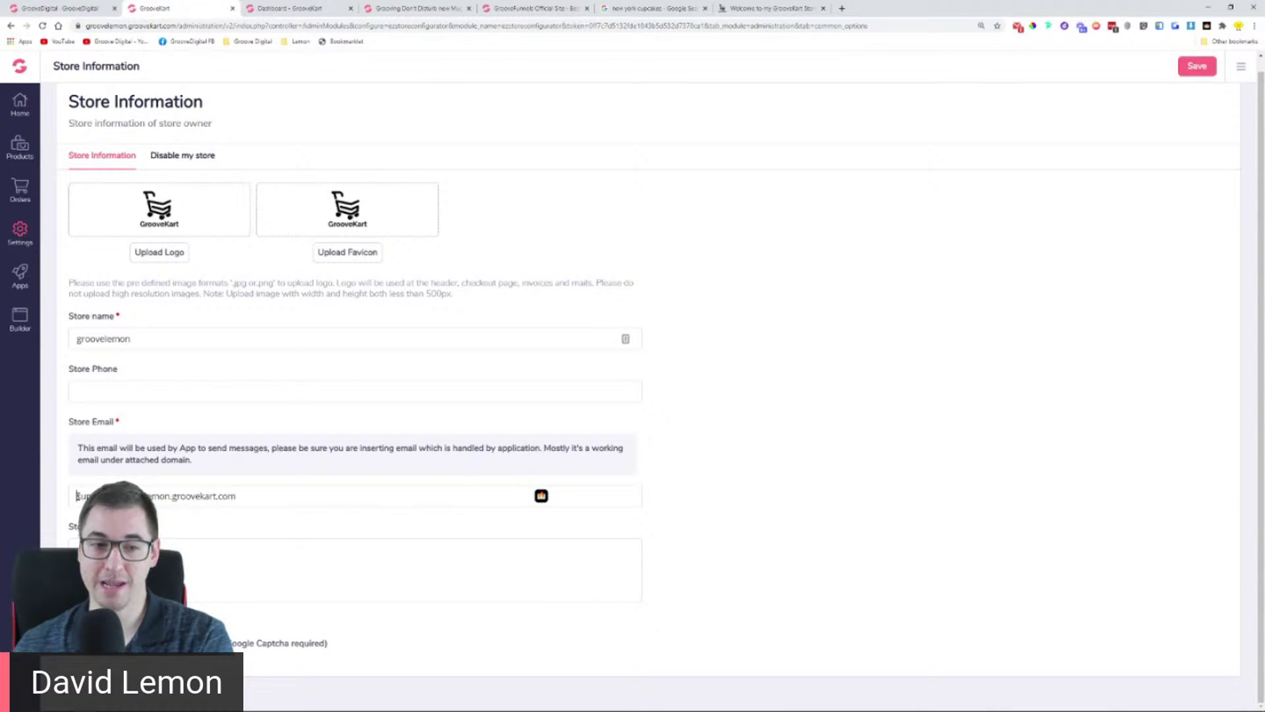
left_click_drag(76, 496, 265, 494)
left_click(300, 498)
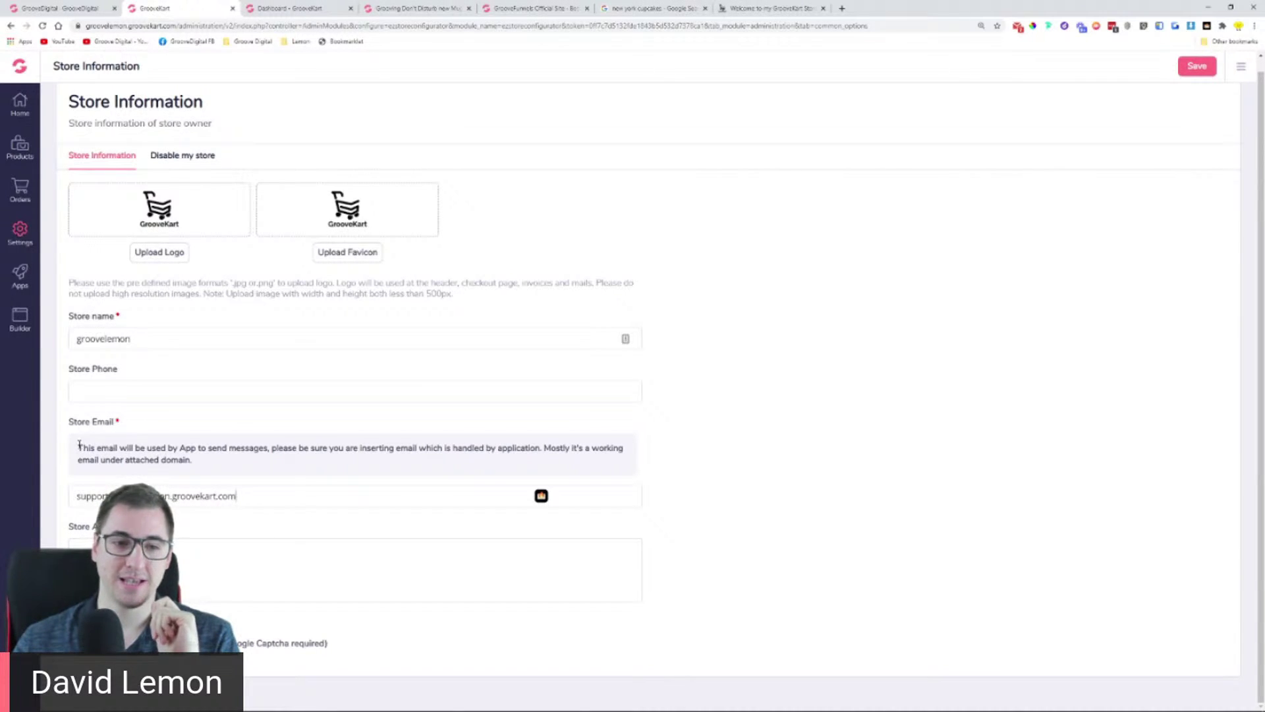
left_click_drag(102, 449, 625, 465)
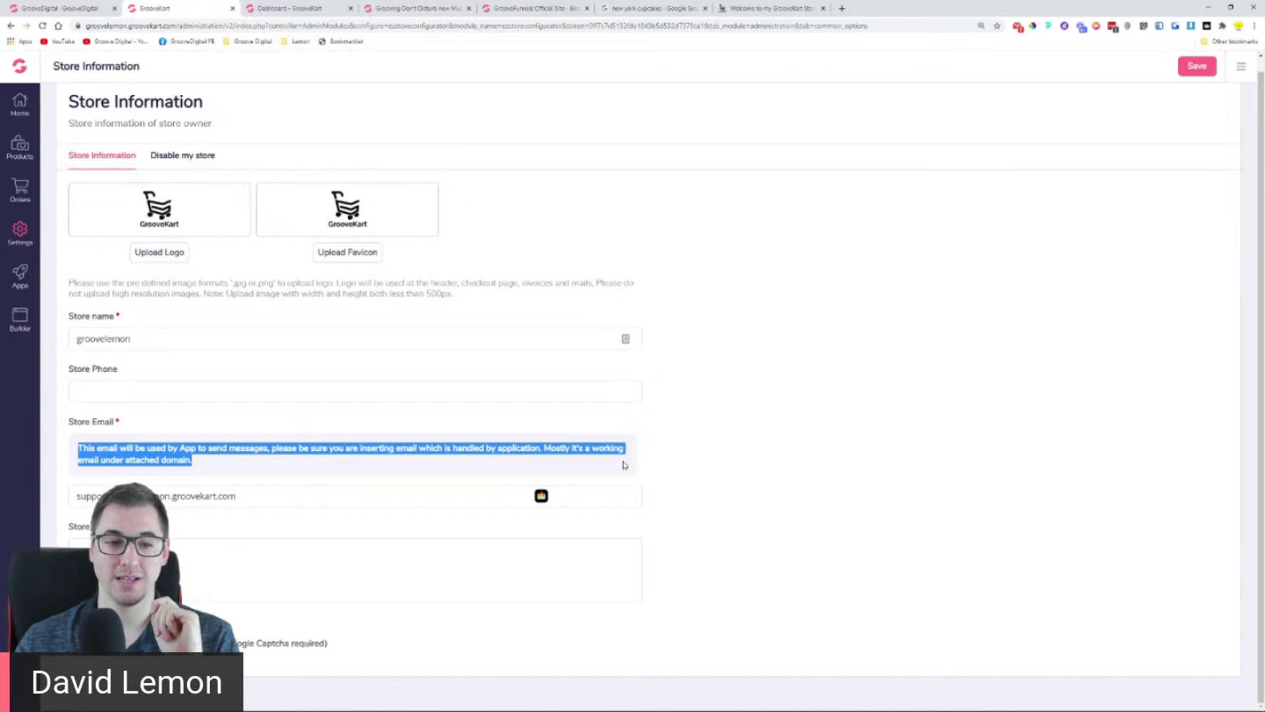
left_click(209, 461)
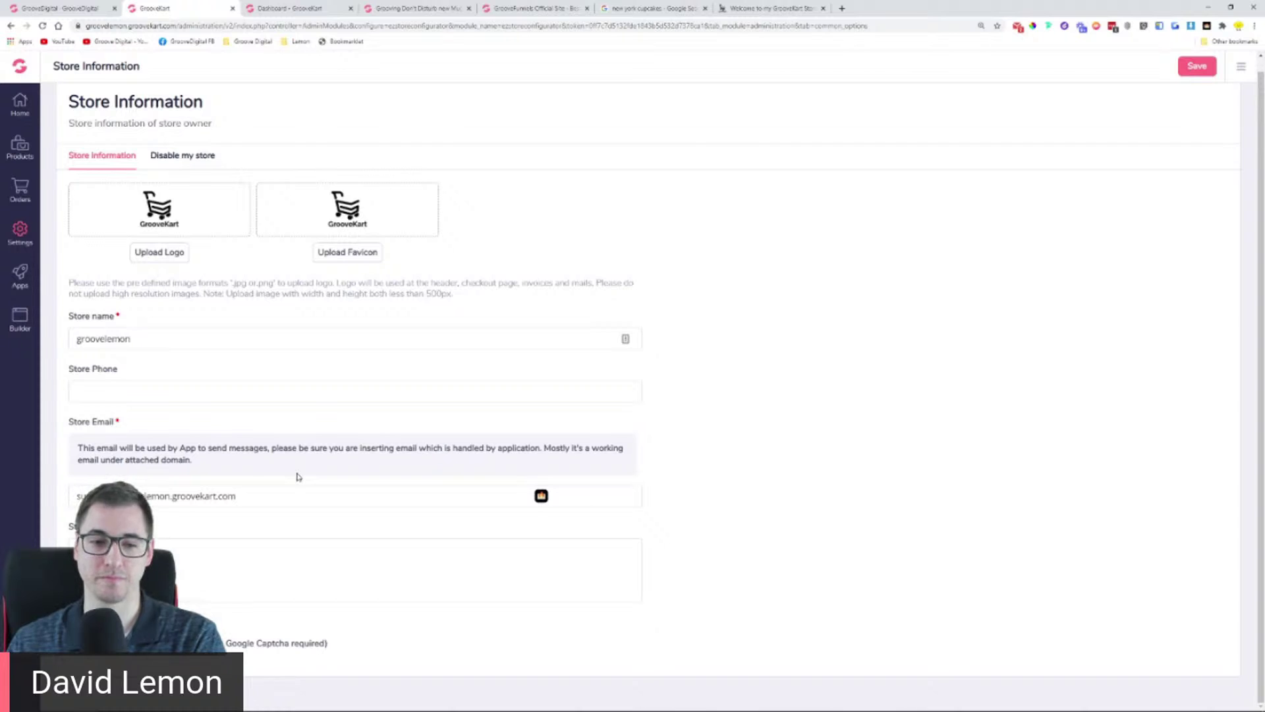
left_click(276, 549)
left_click(286, 517)
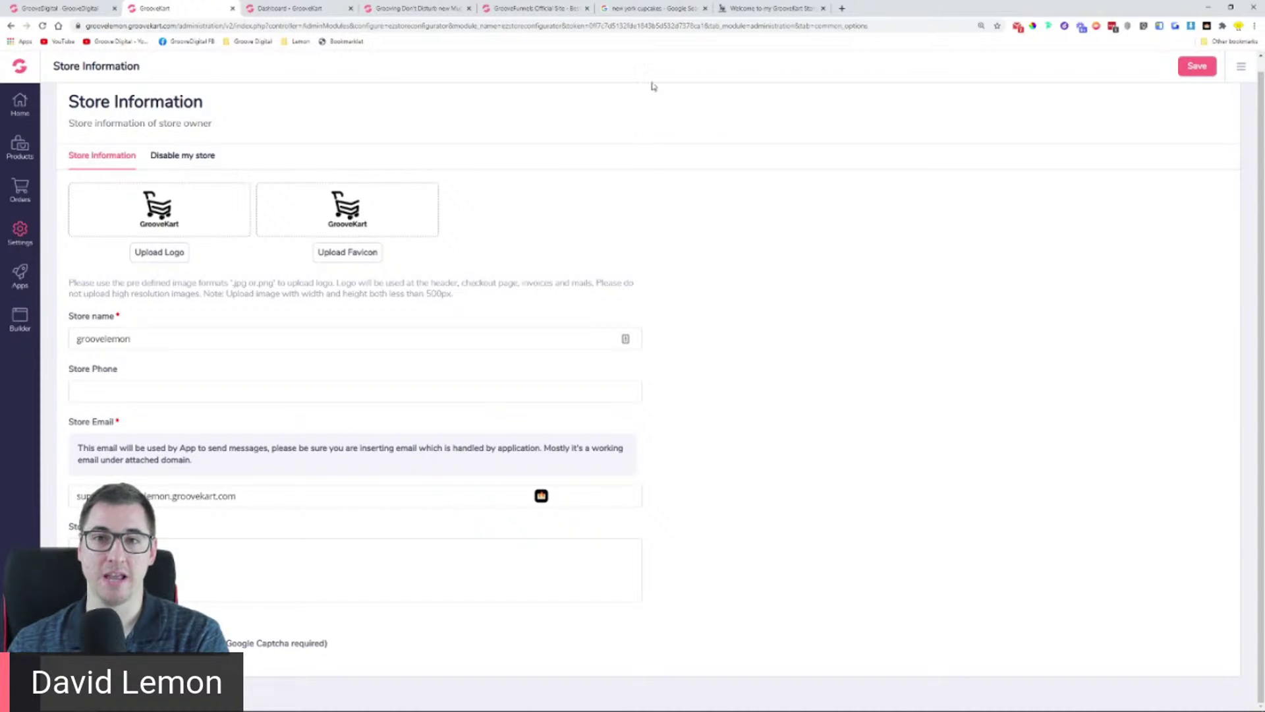
Step: Look over the GrooveGear mug page down to its footer, and return to the Store Information page
left_click(673, 8)
left_click(529, 5)
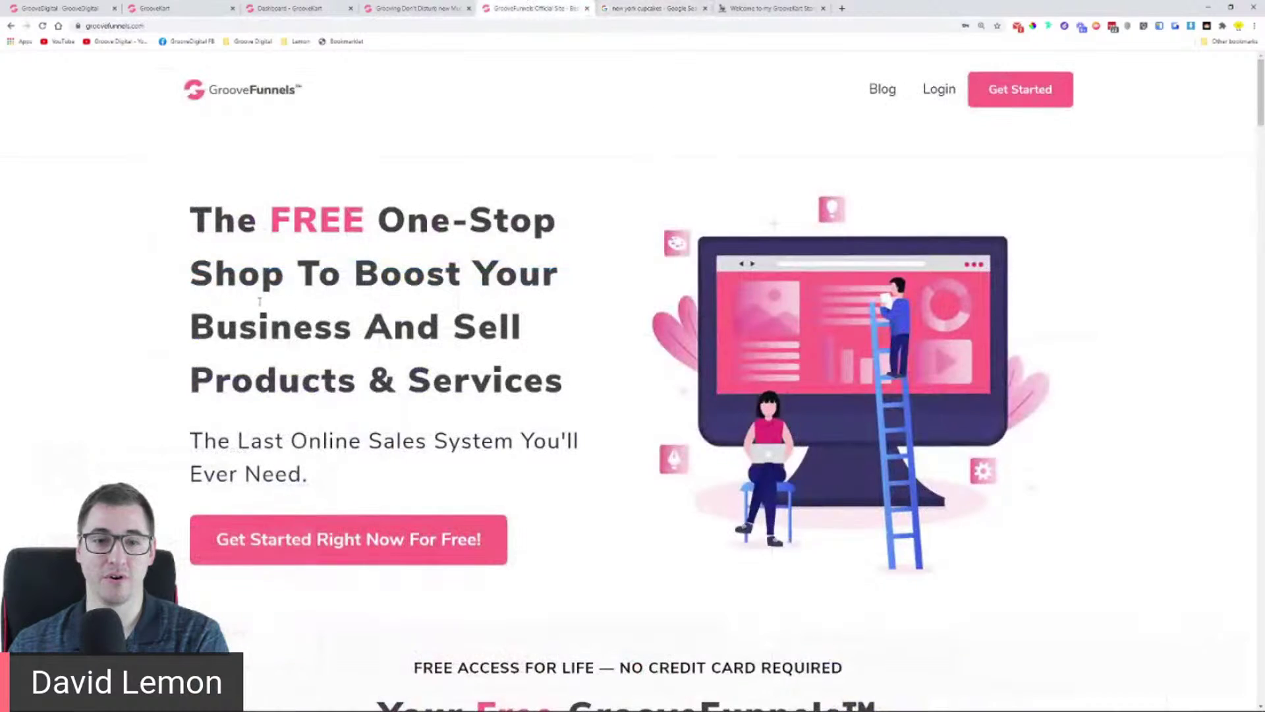
left_click(415, 8)
scroll(409, 264, "down", 5)
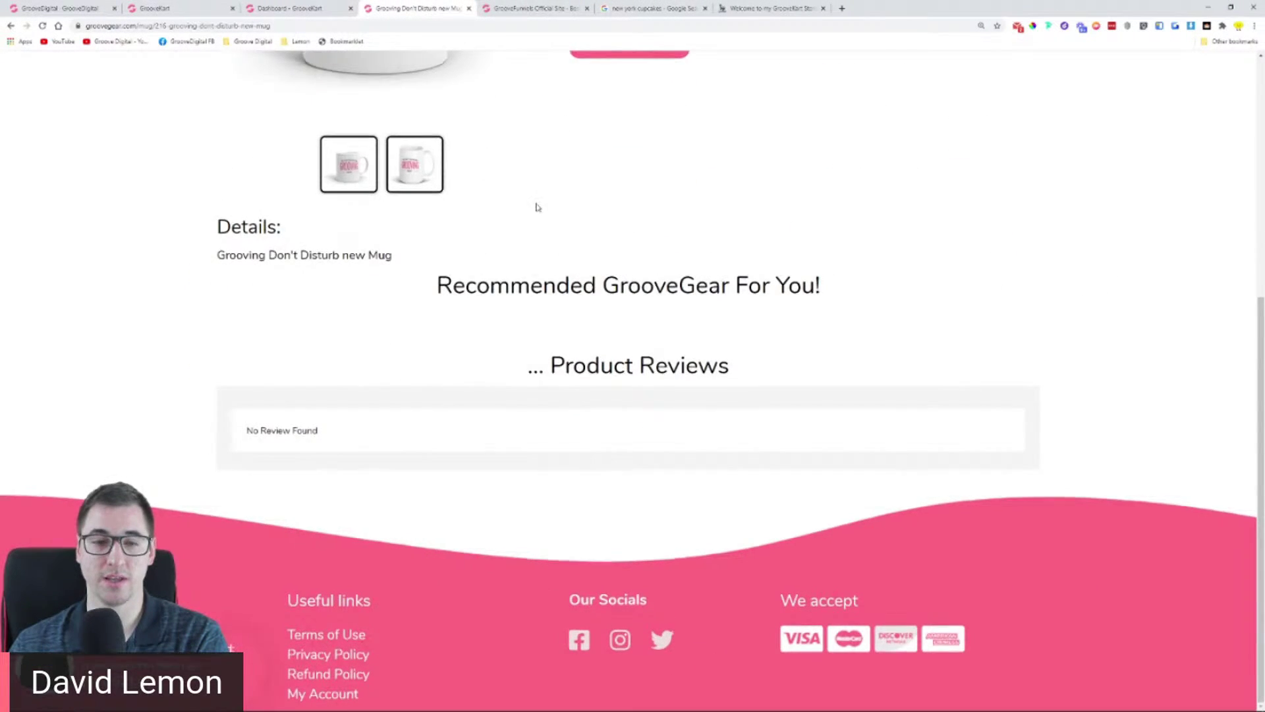
scroll(703, 311, "up", 5)
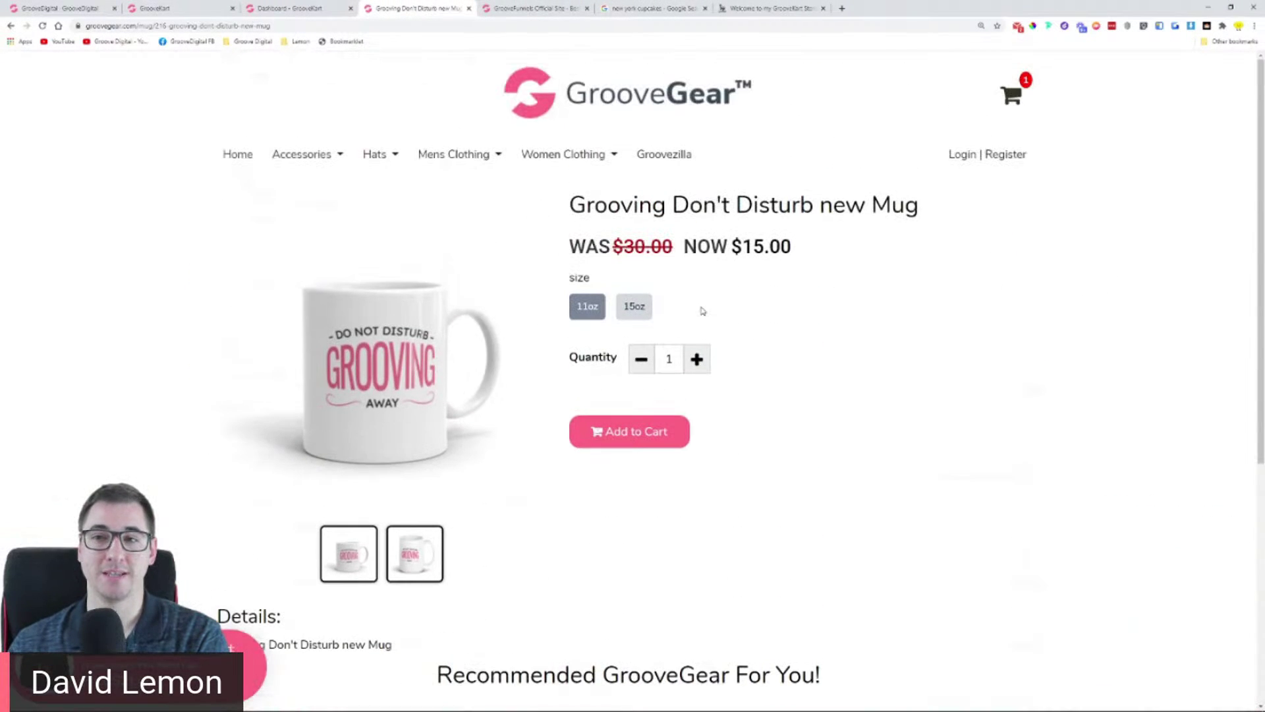
left_click(260, 7)
left_click(180, 8)
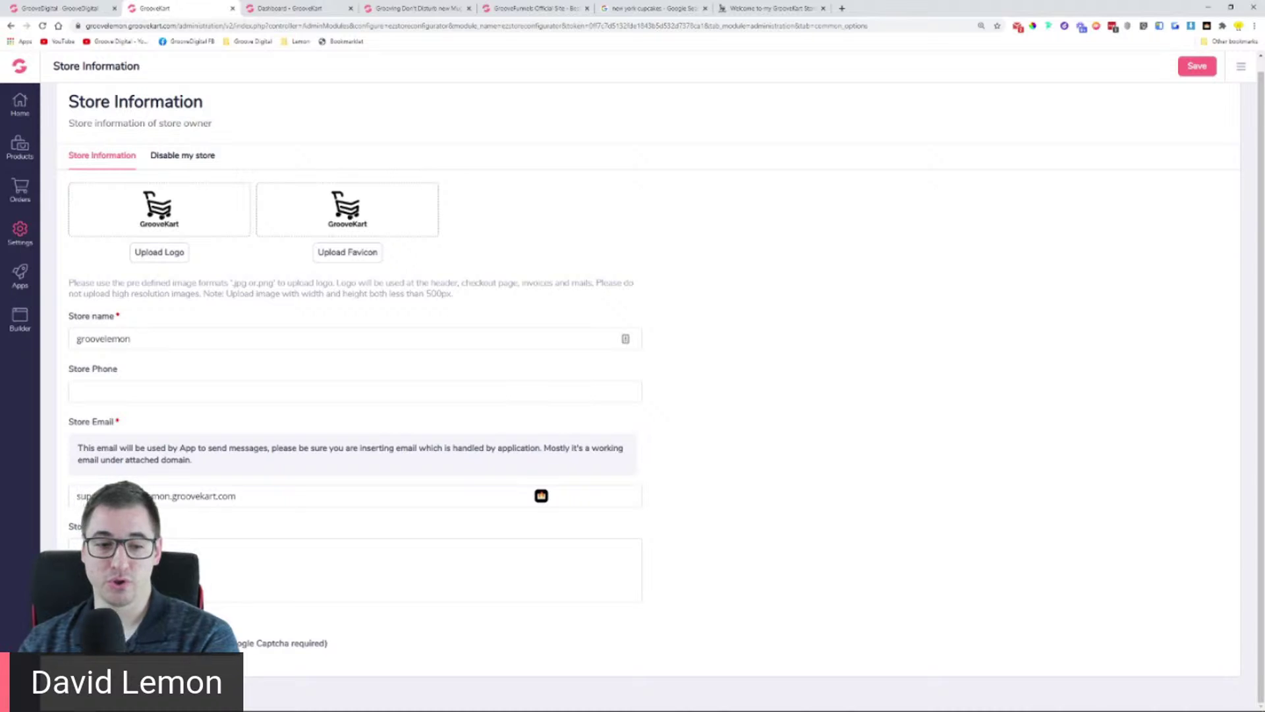
Step: View the Google reCAPTCHA V2 section of the store information and search Google for "google recaptcha"
scroll(841, 443, "down", 2)
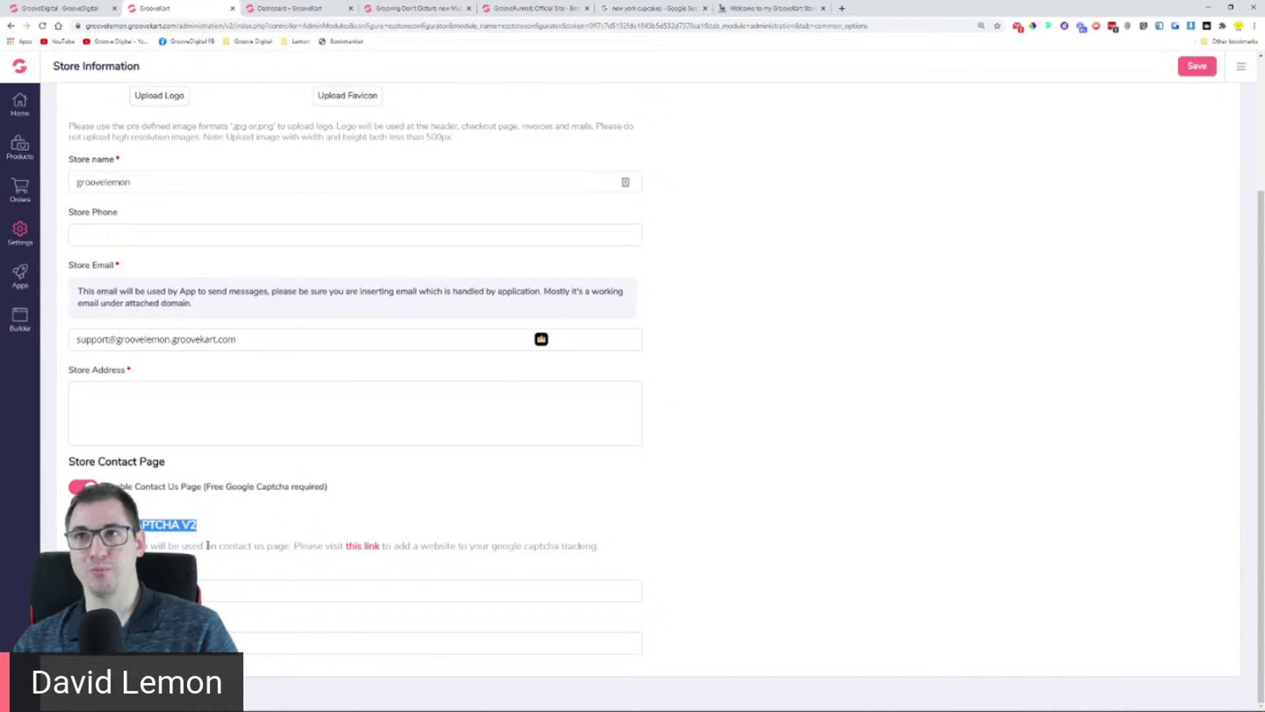
left_click(650, 8)
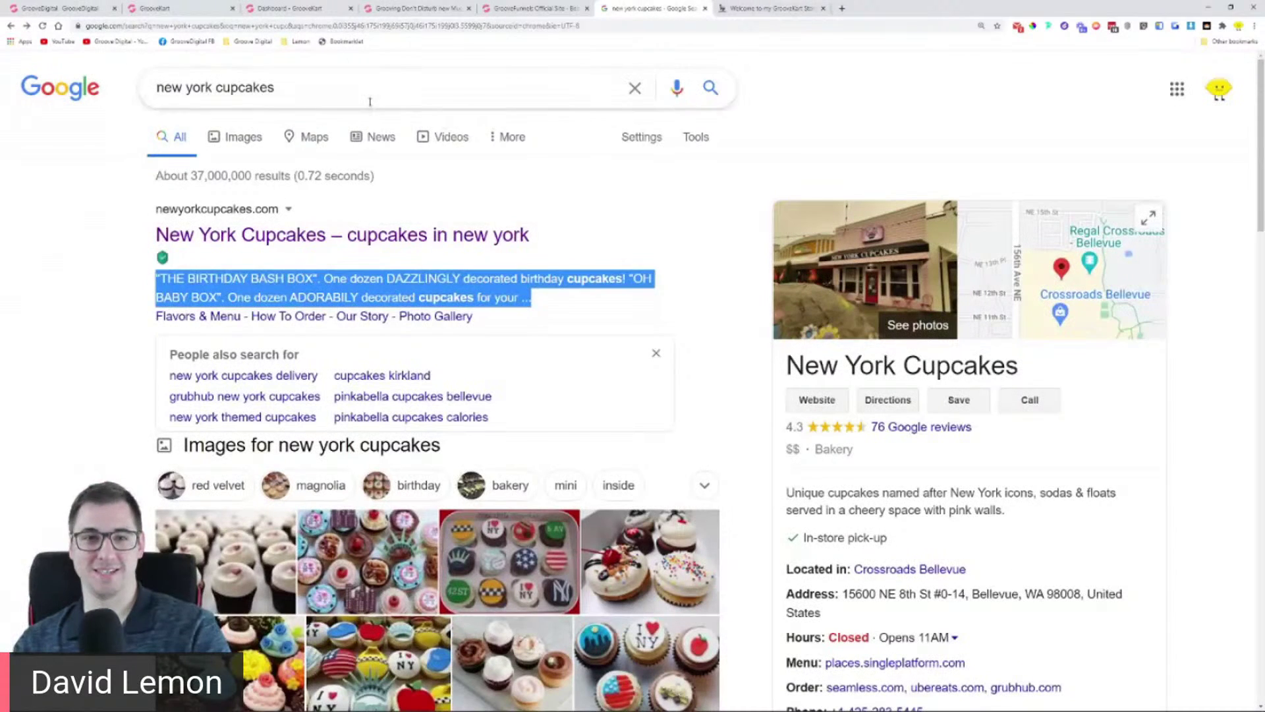
triple_click(360, 89)
type("groo")
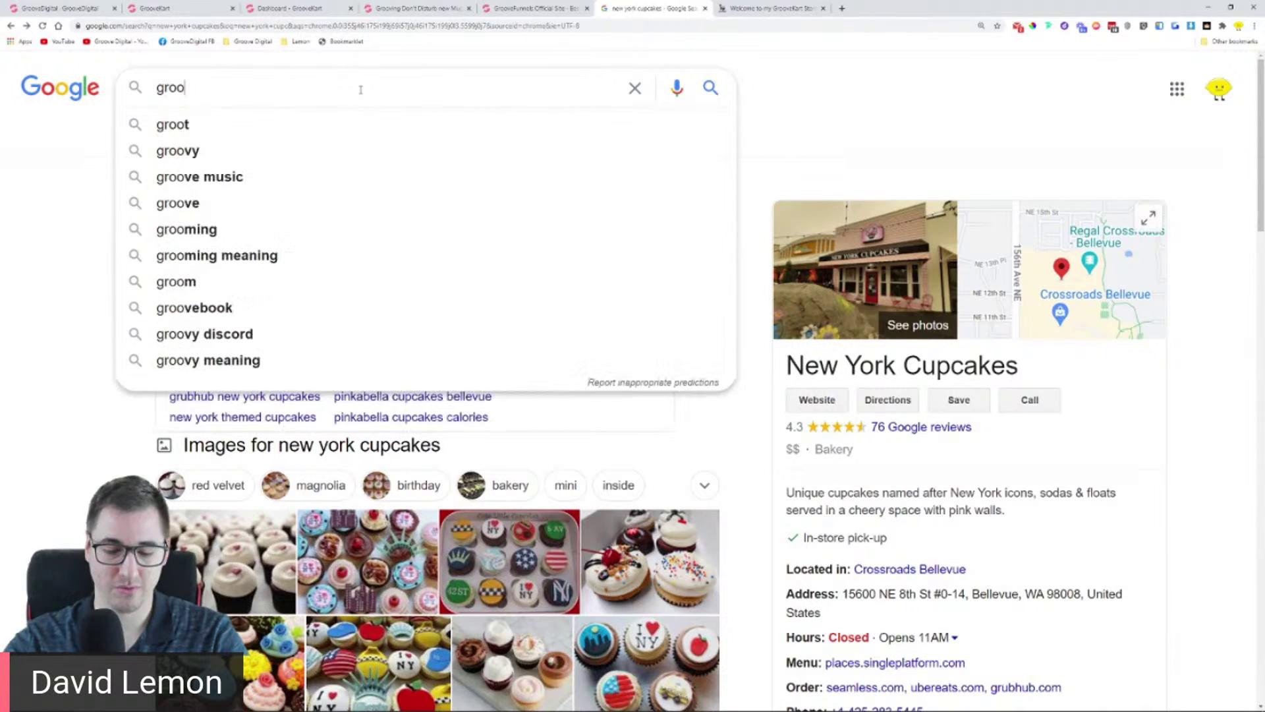
type("gle recap")
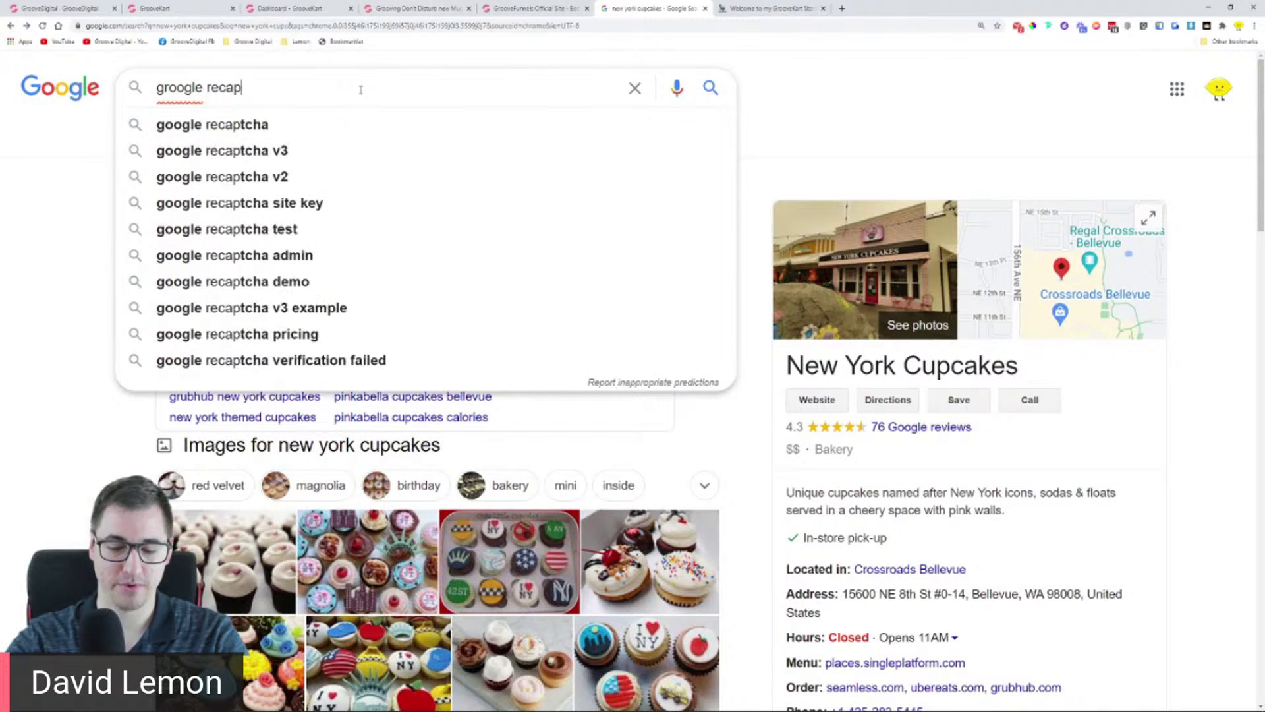
left_click(351, 129)
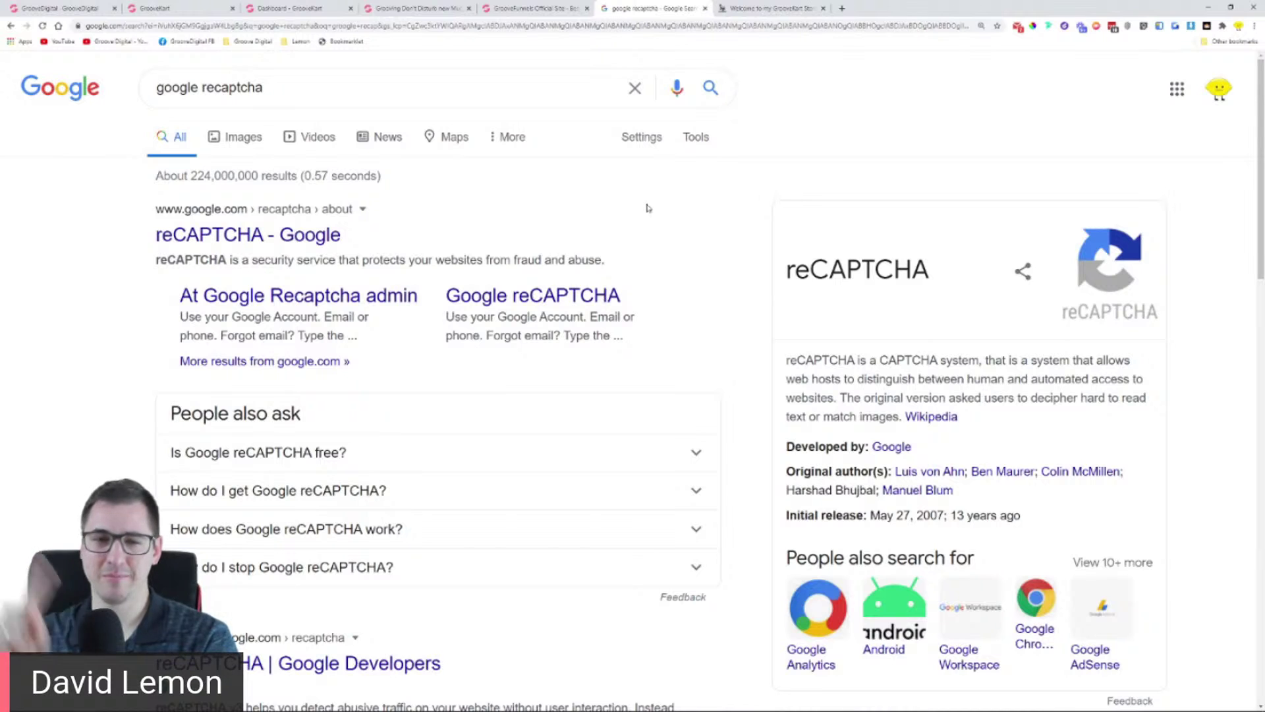
Step: Browse the Google image results for reCAPTCHA, previewing the crosswalk challenge example and closing the preview
left_click(240, 138)
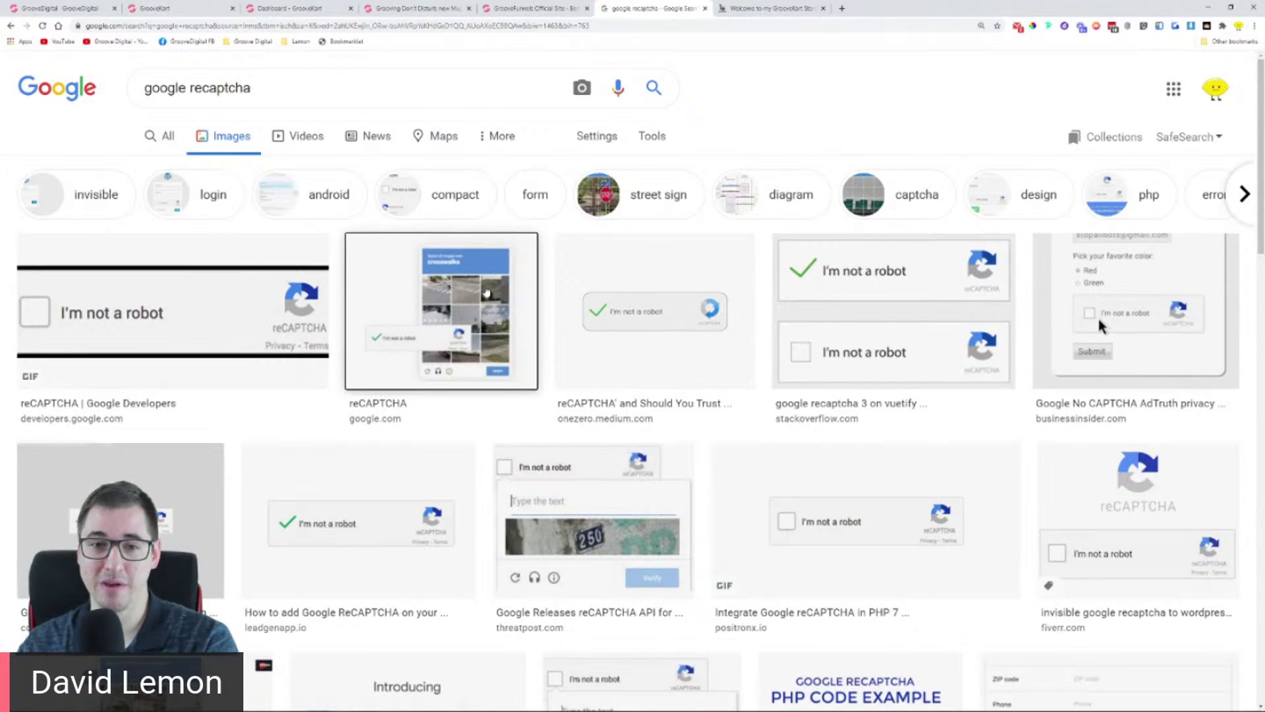
left_click(487, 293)
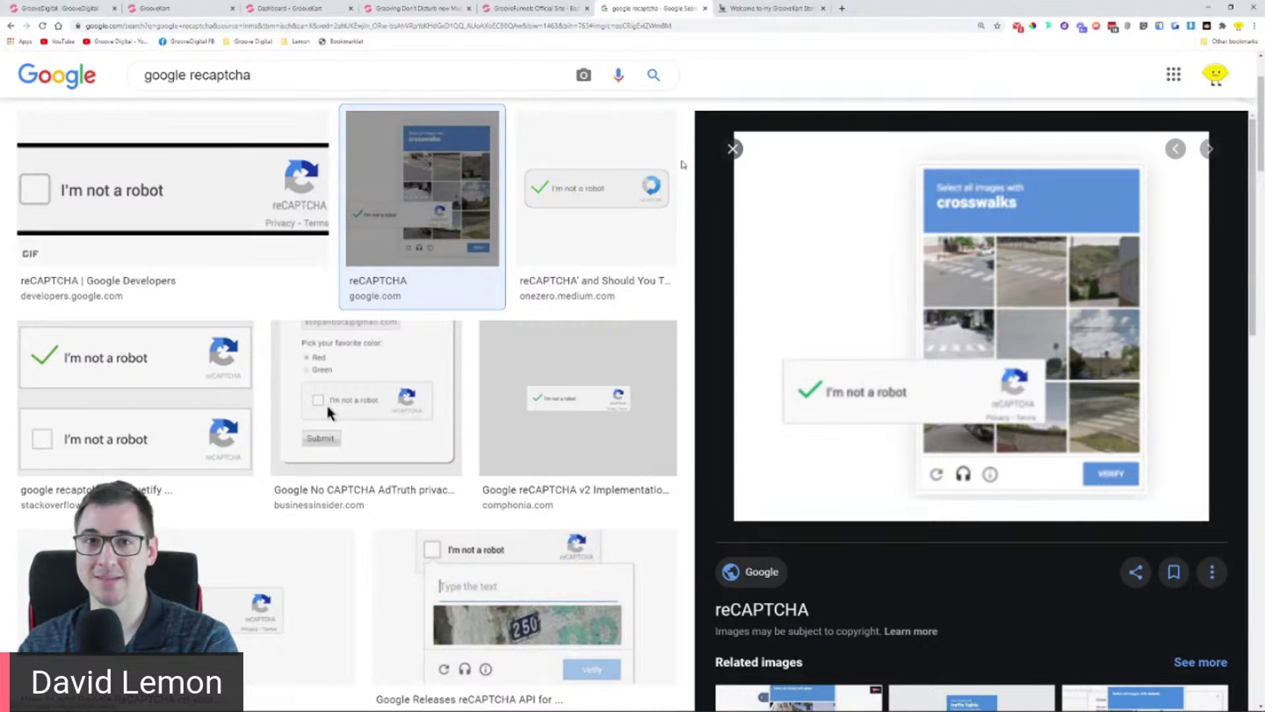
scroll(684, 164, "down", 10)
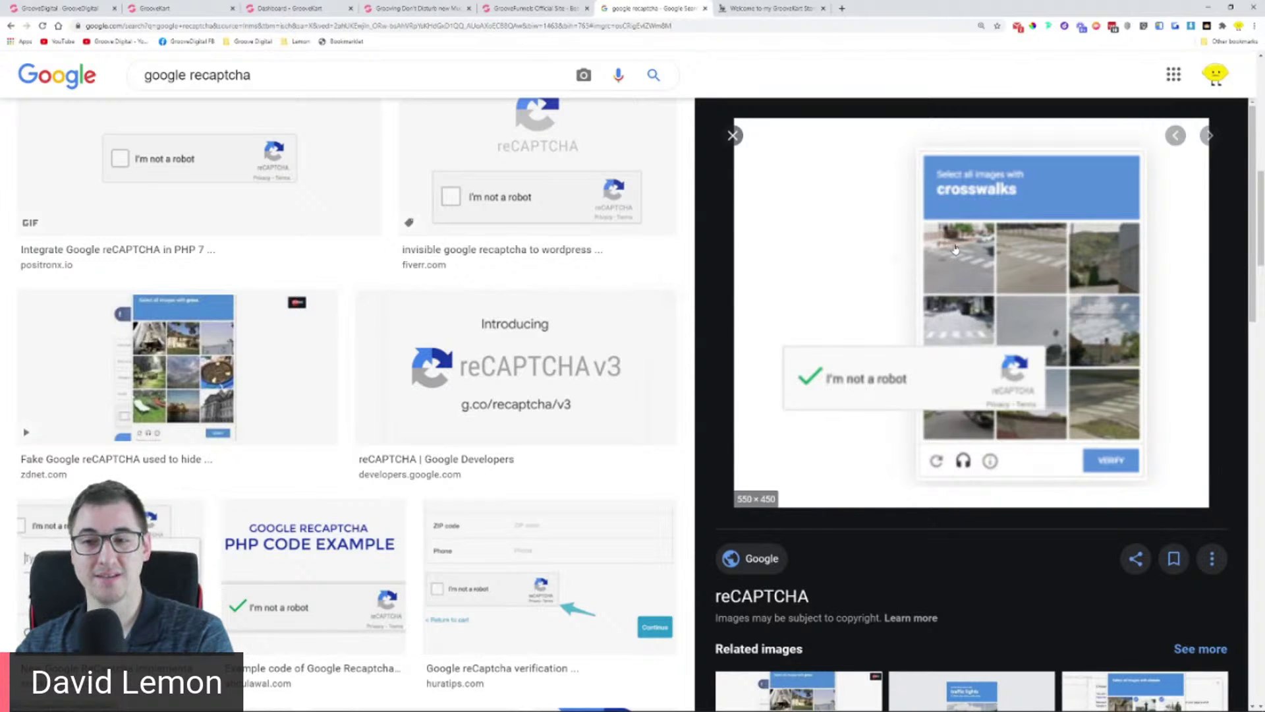
left_click(733, 135)
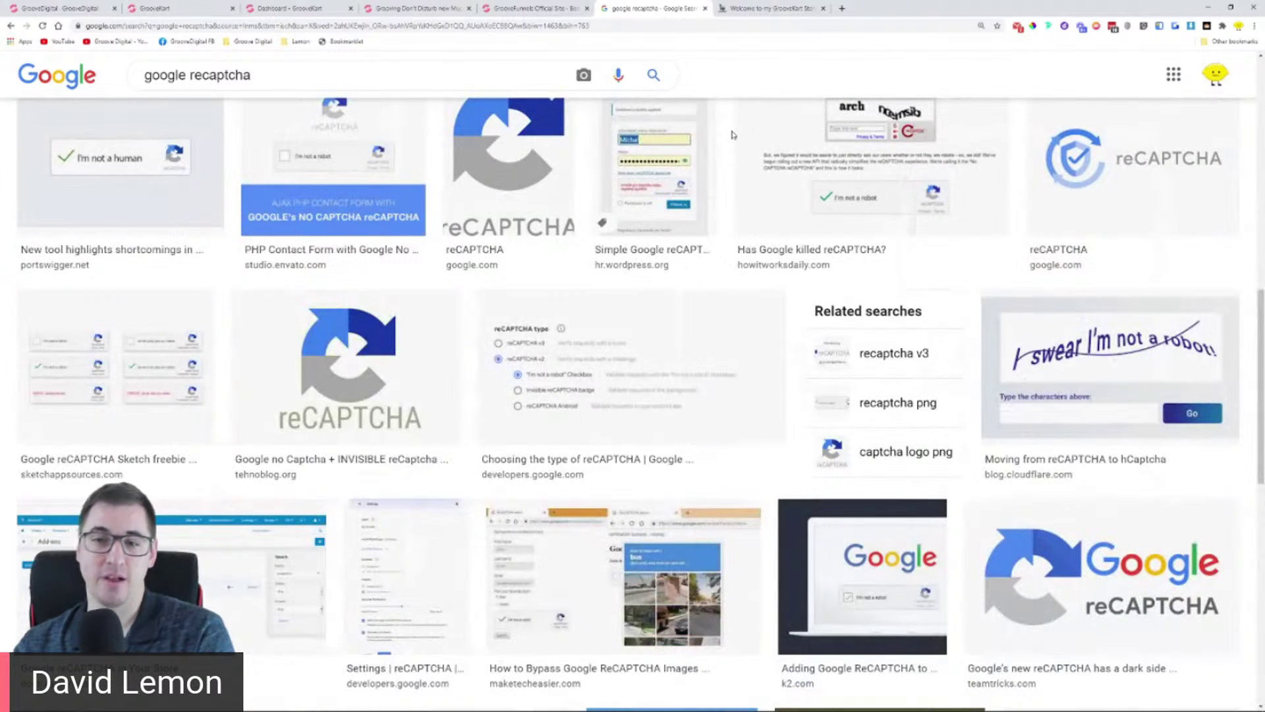
scroll(721, 130, "up", 10)
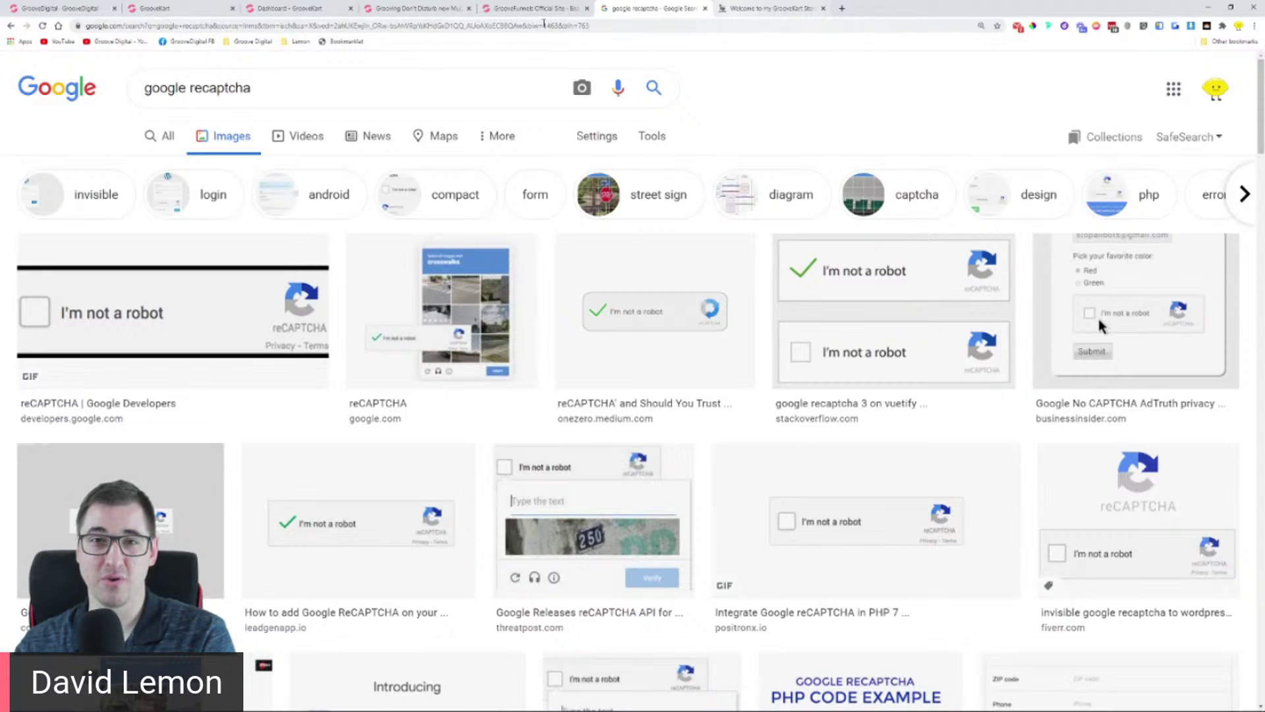
Step: Return to the Store Information page and examine the Store Contact Page option for enabling the Contact Us page
left_click(290, 8)
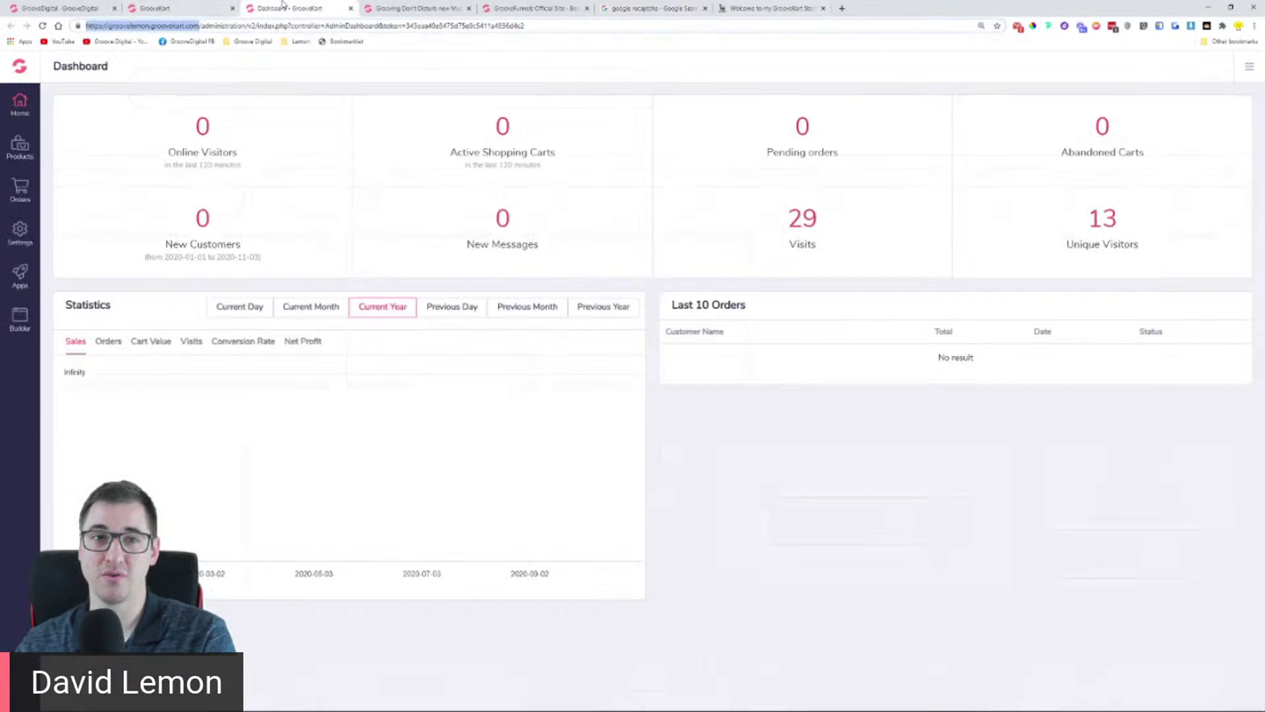
left_click(195, 9)
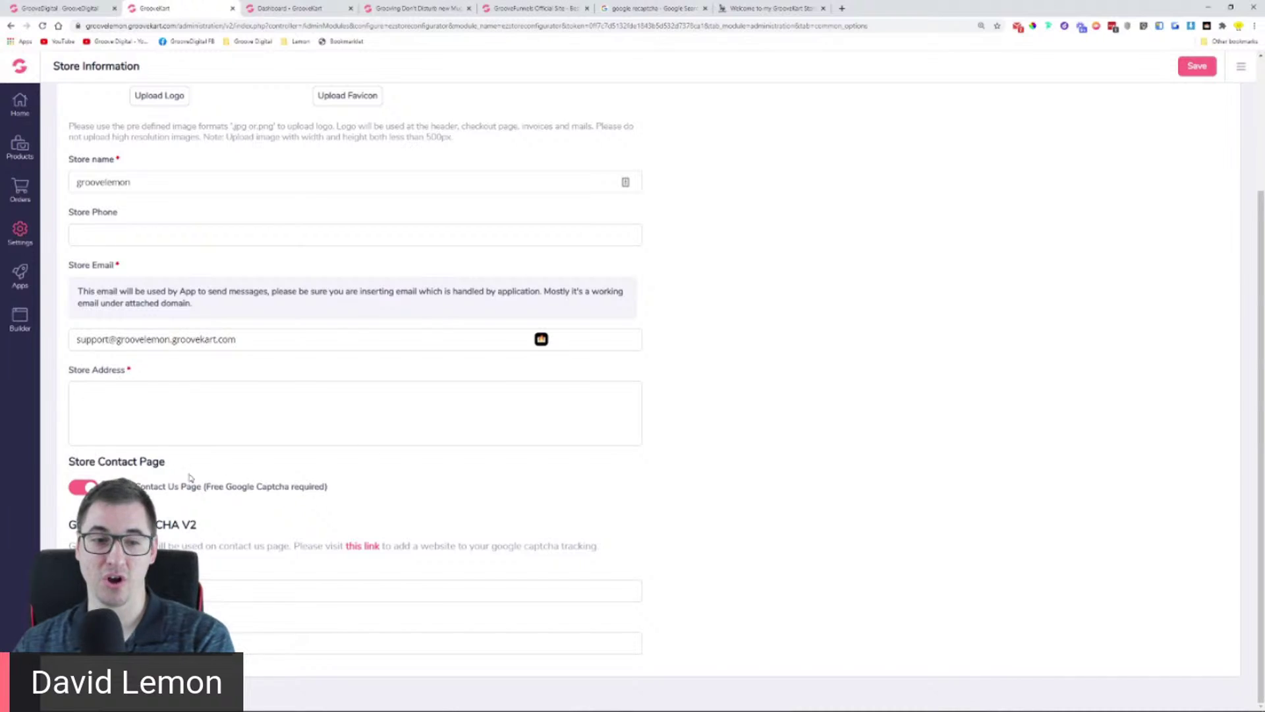
left_click_drag(156, 470, 160, 469)
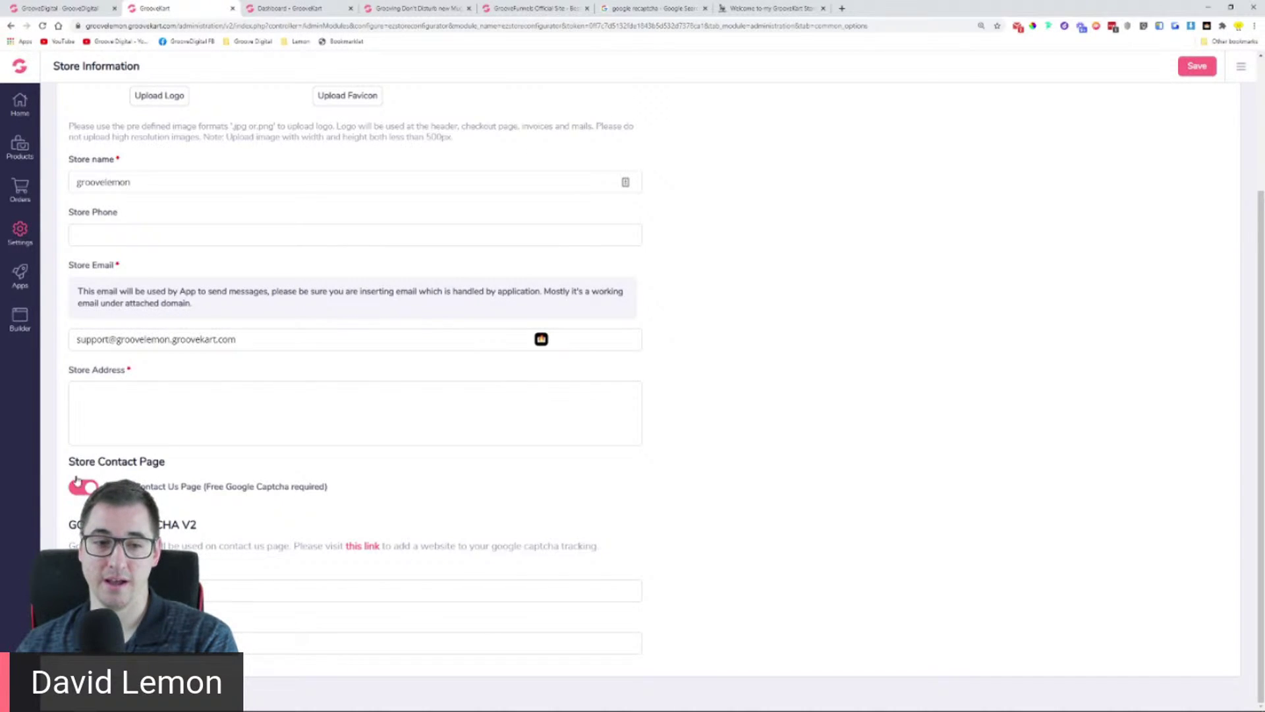
Step: Examine the Disable my store settings, including the visitor caution and the Maintenance IP field
scroll(91, 488, "up", 3)
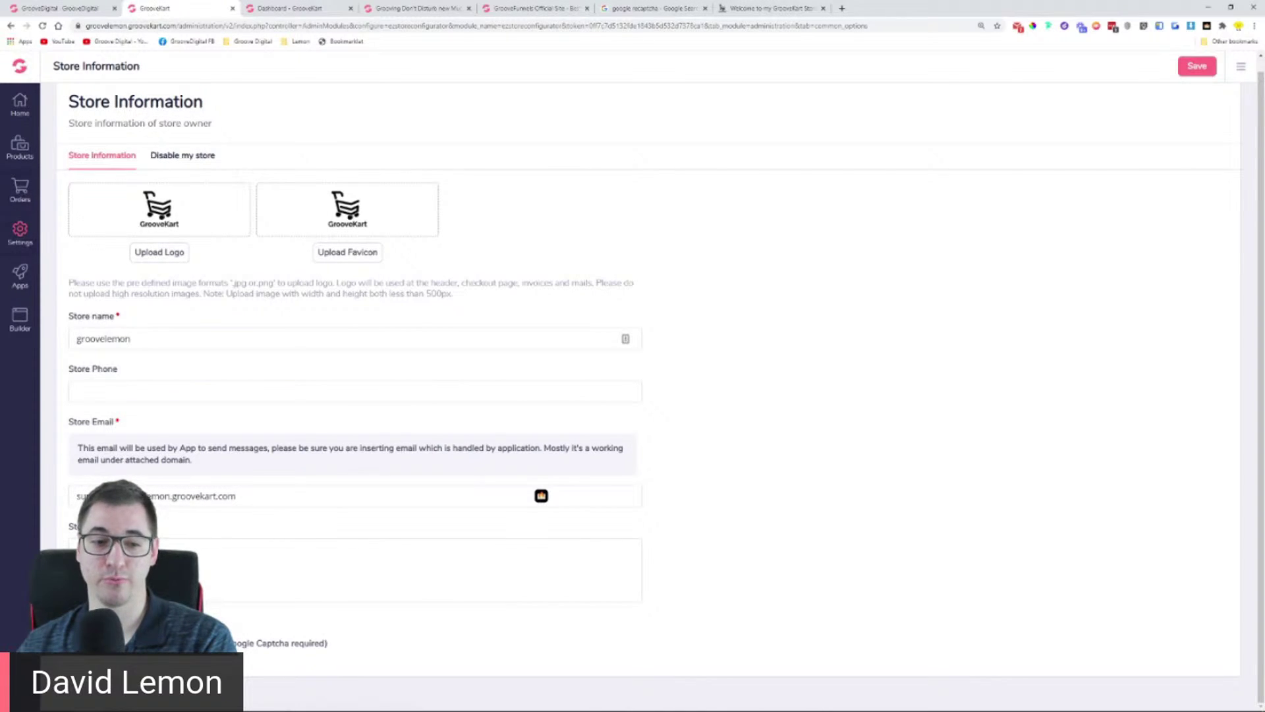
left_click(179, 165)
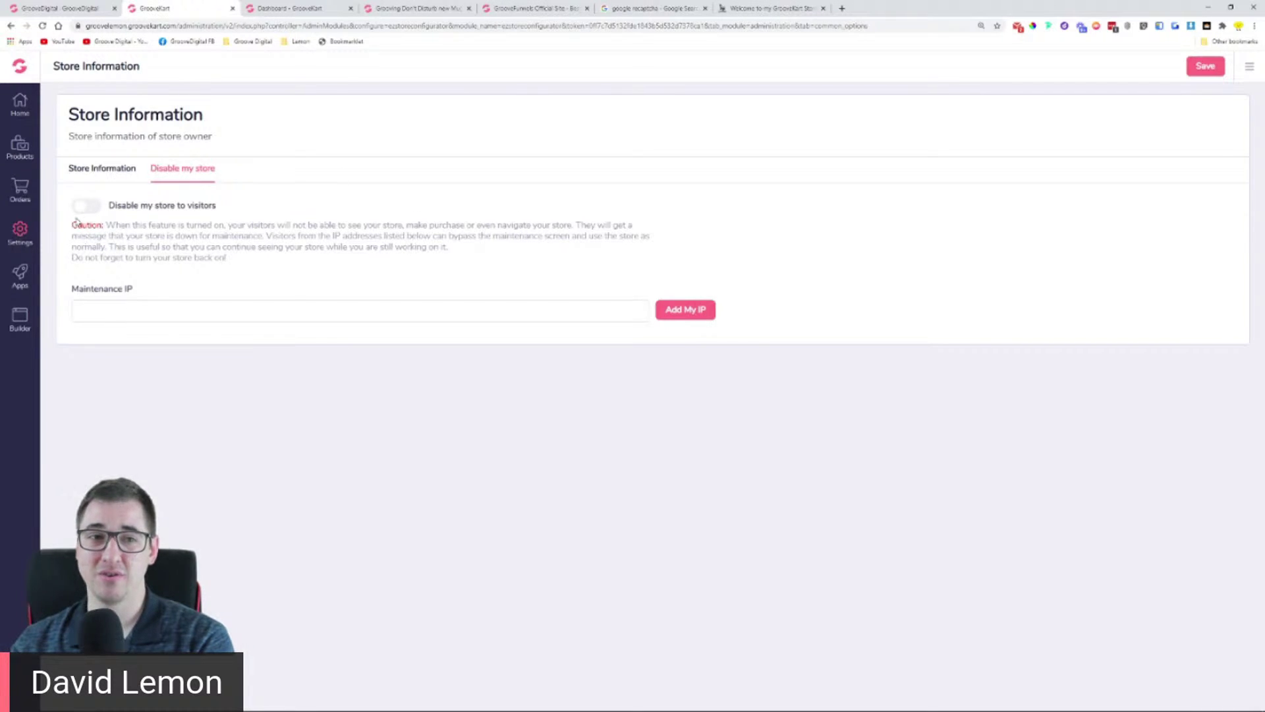
mouse_move(106, 225)
left_mouse_down()
mouse_move(626, 226)
mouse_move(524, 254)
mouse_move(164, 261)
mouse_move(191, 236)
mouse_move(369, 225)
mouse_move(609, 236)
mouse_move(110, 258)
mouse_move(113, 247)
left_mouse_up()
left_click(289, 283)
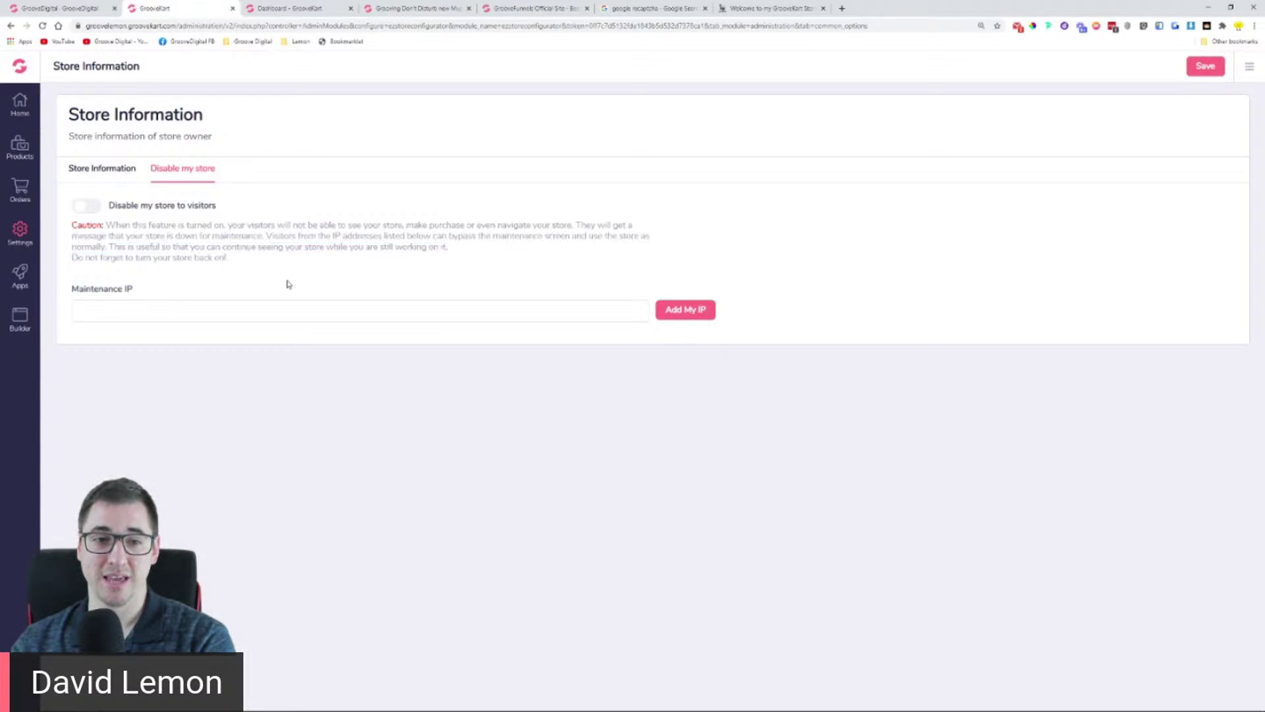
left_click(263, 317)
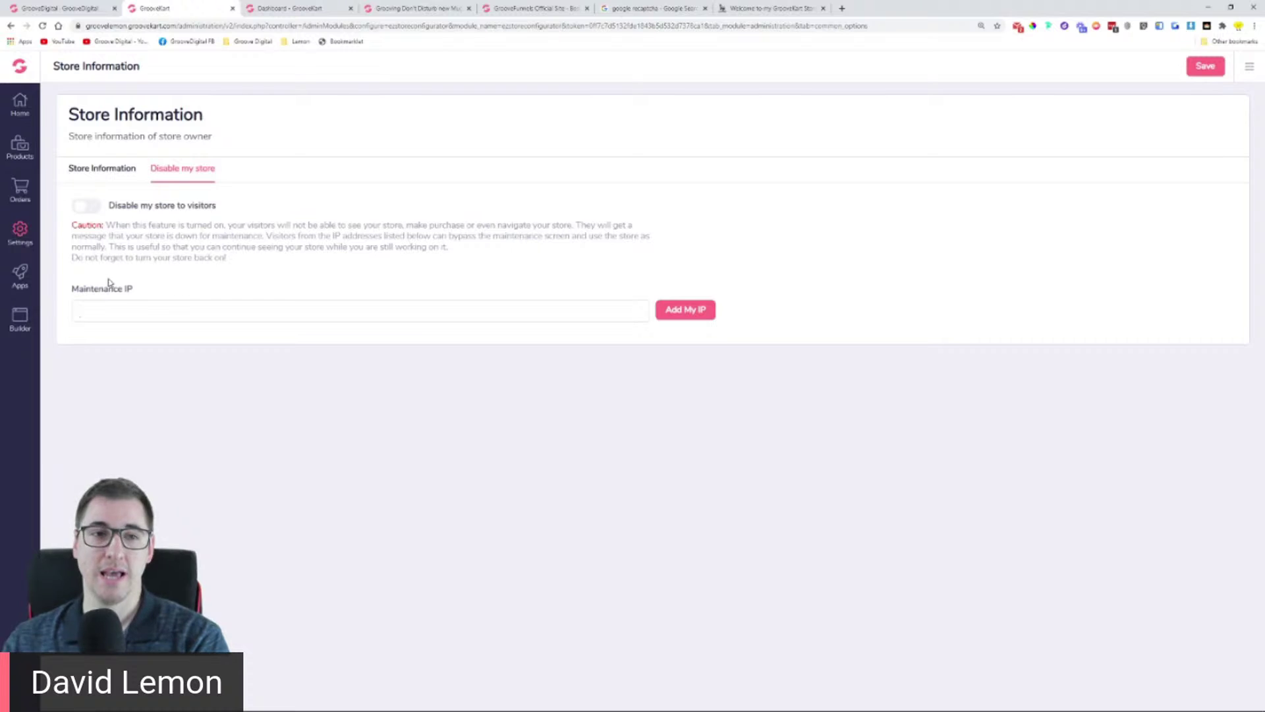
Step: Return to the main store information settings and try out the Enable Contact Us Page option, switching it on and off again
left_click(20, 232)
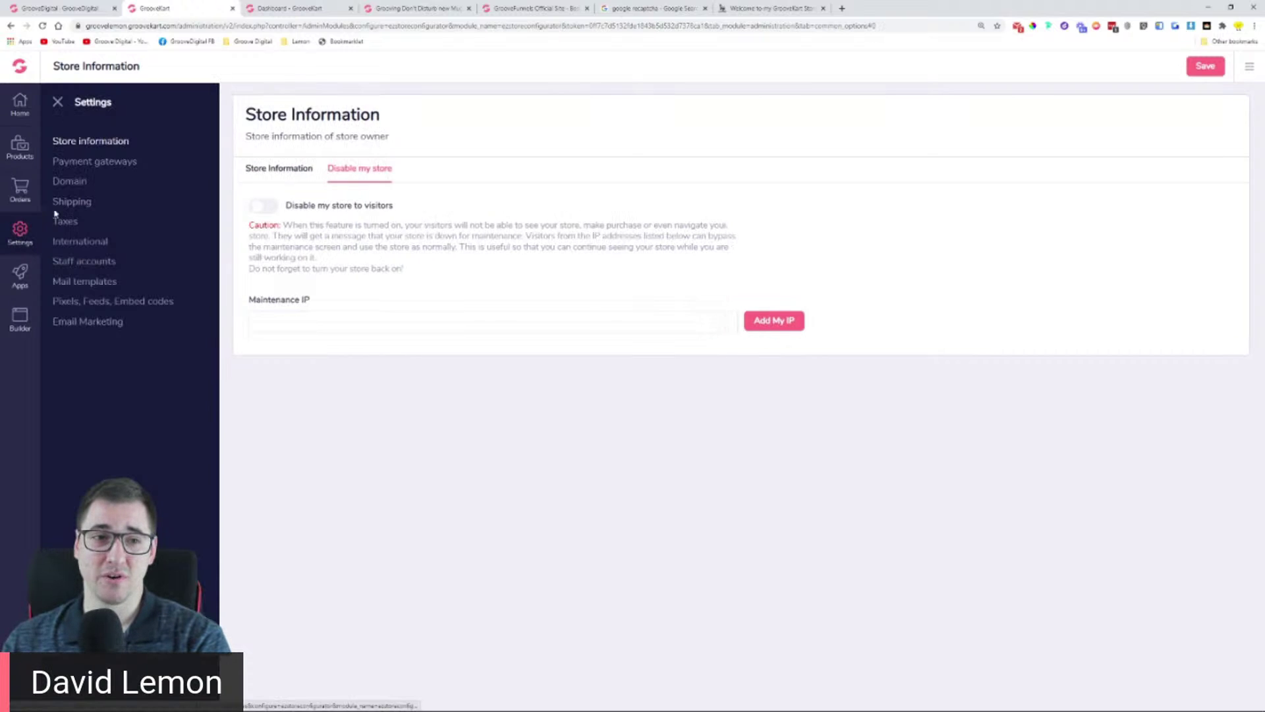
left_click(272, 169)
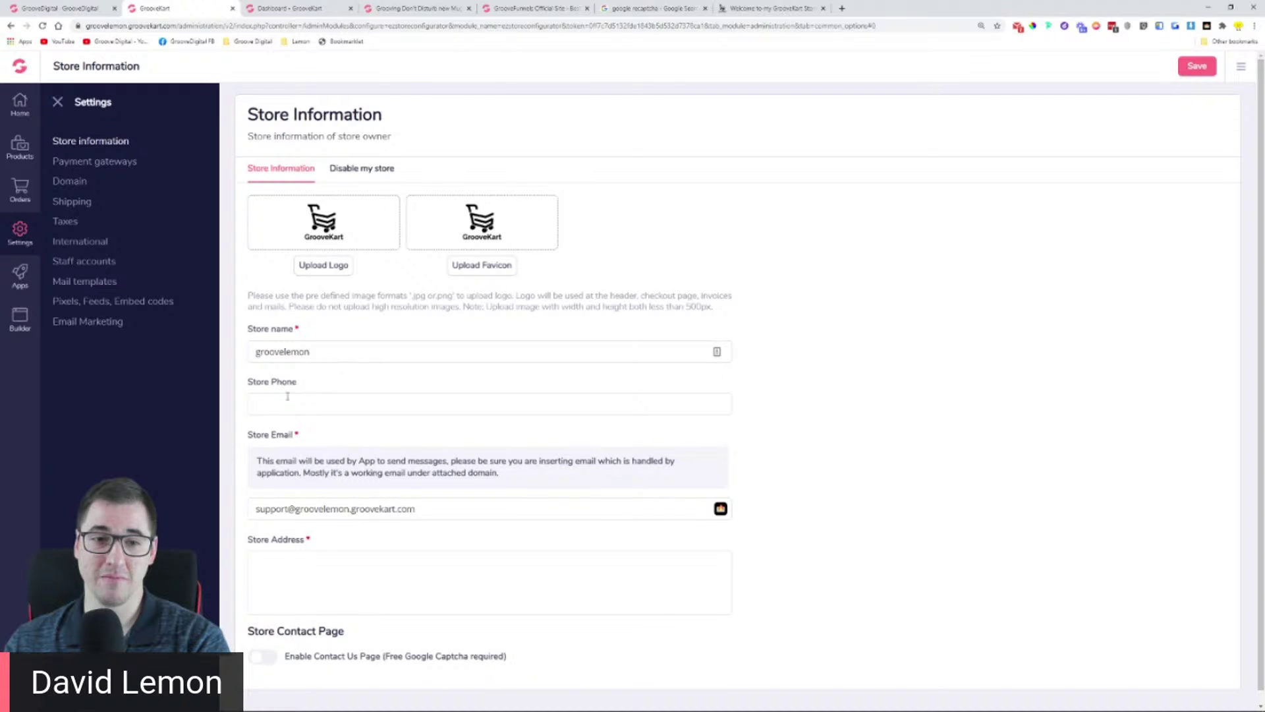
scroll(288, 396, "down", 1)
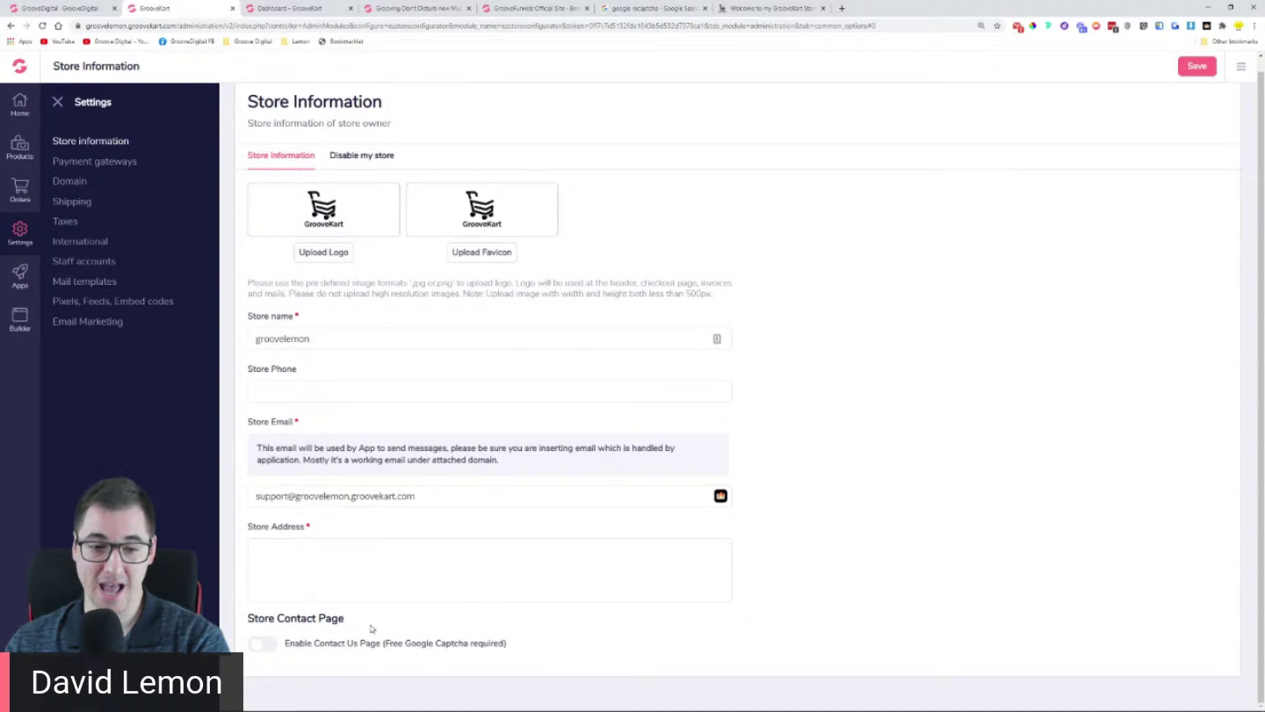
left_click(262, 644)
scroll(263, 626, "down", 1)
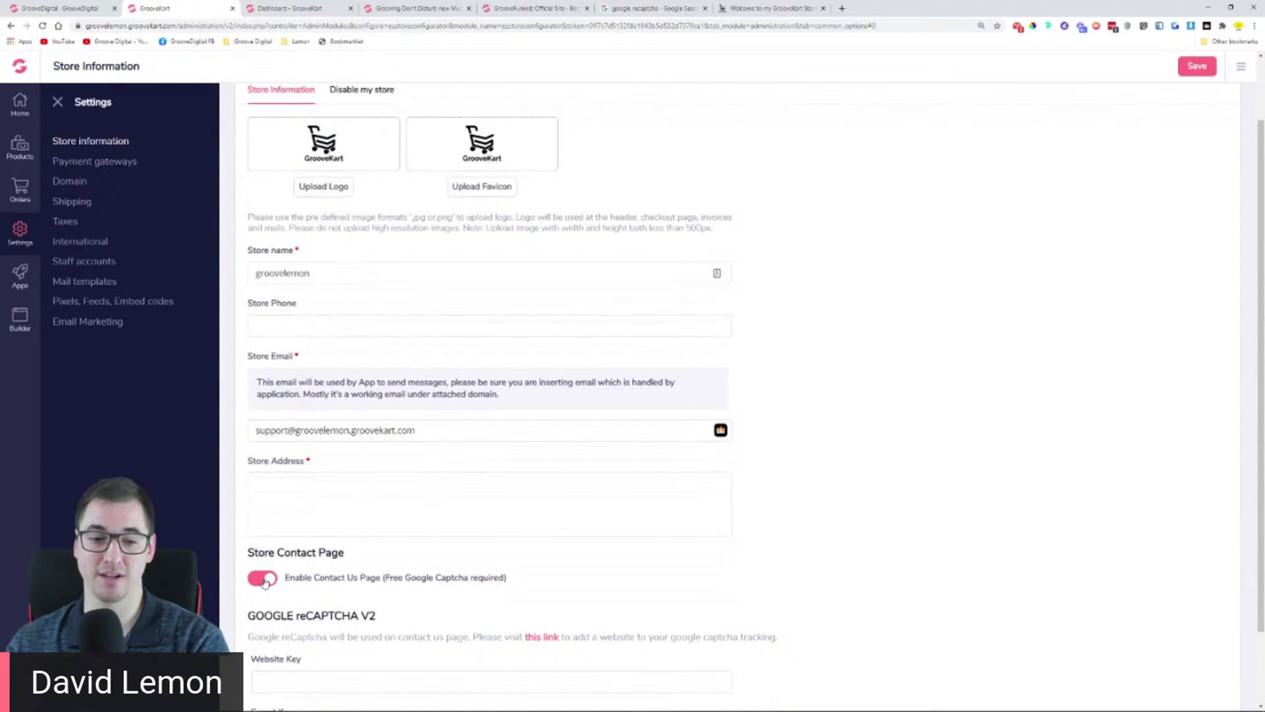
left_click(264, 580)
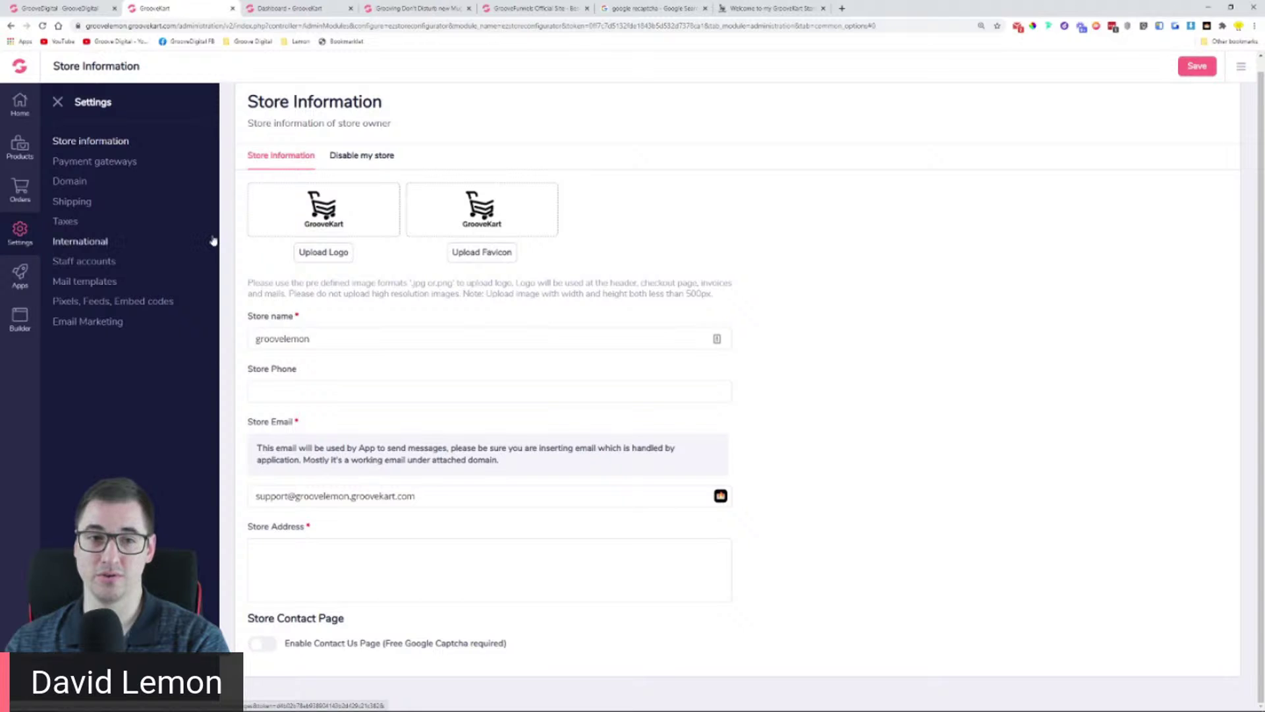
Step: Examine the Payment gateways settings, covering the GroovePay credit card offer, the Platinum upgrade and the PayPal connection
left_click(85, 168)
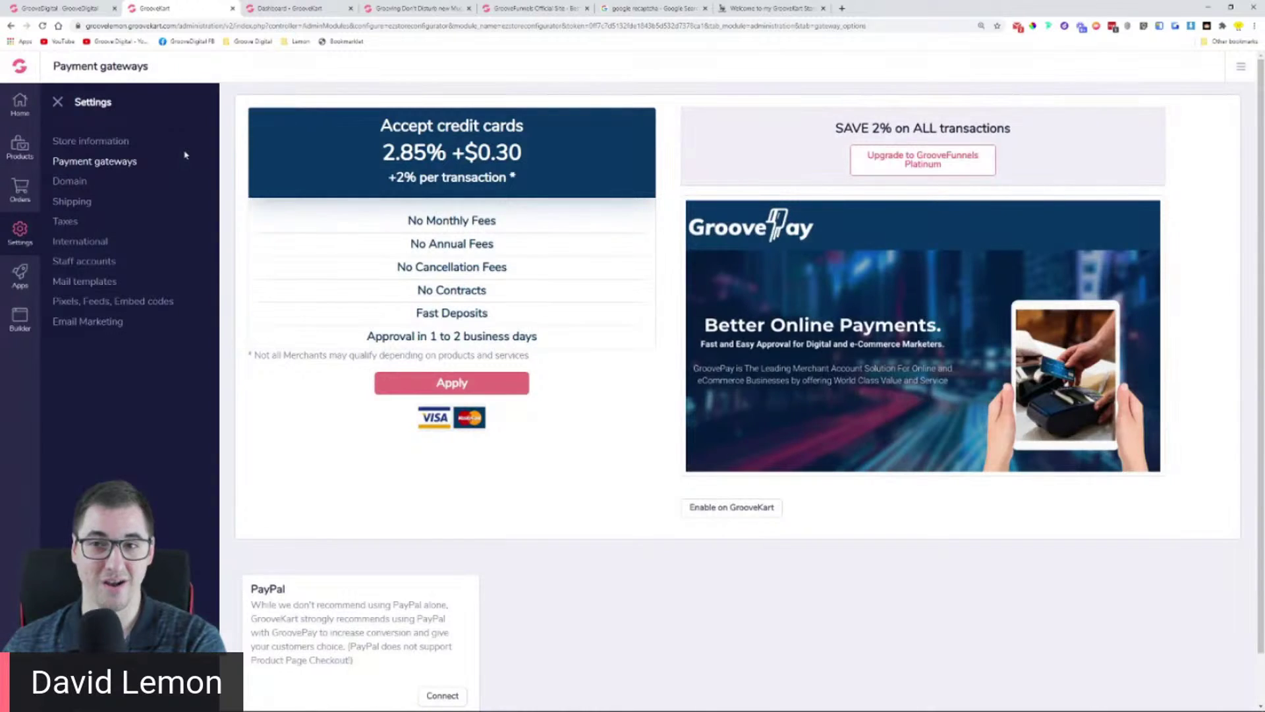
left_click(58, 102)
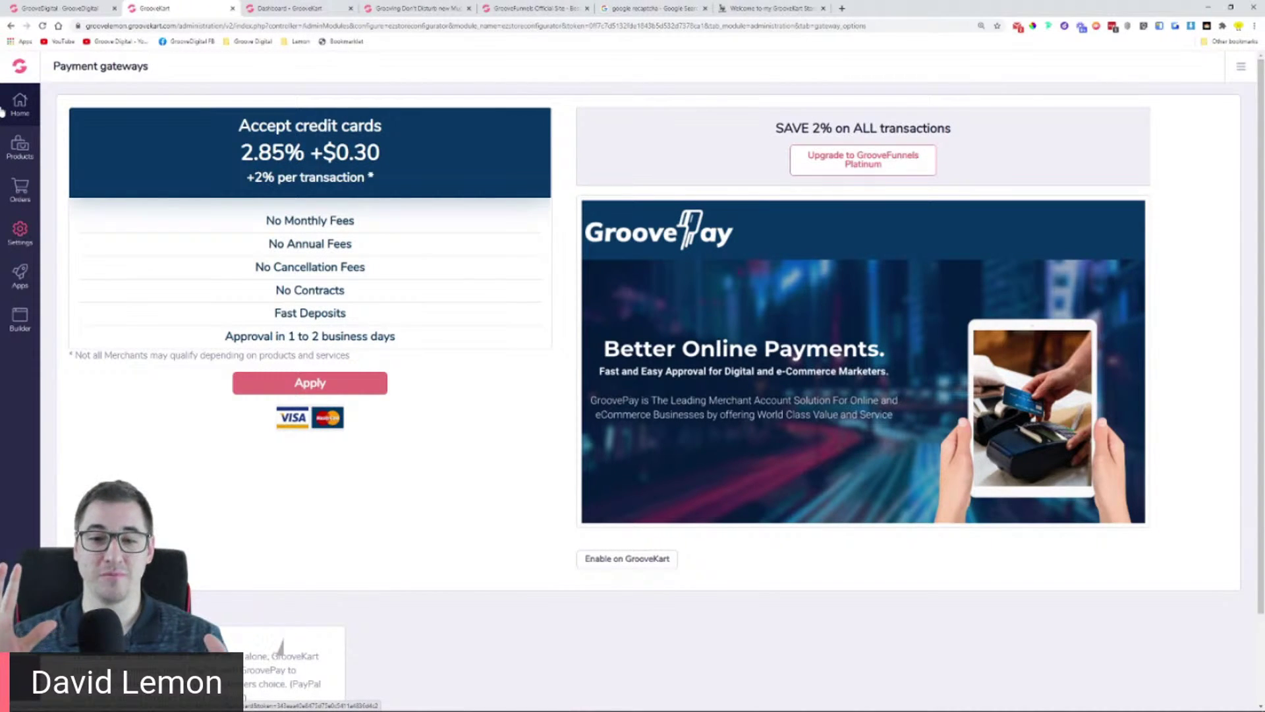
scroll(512, 455, "down", 2)
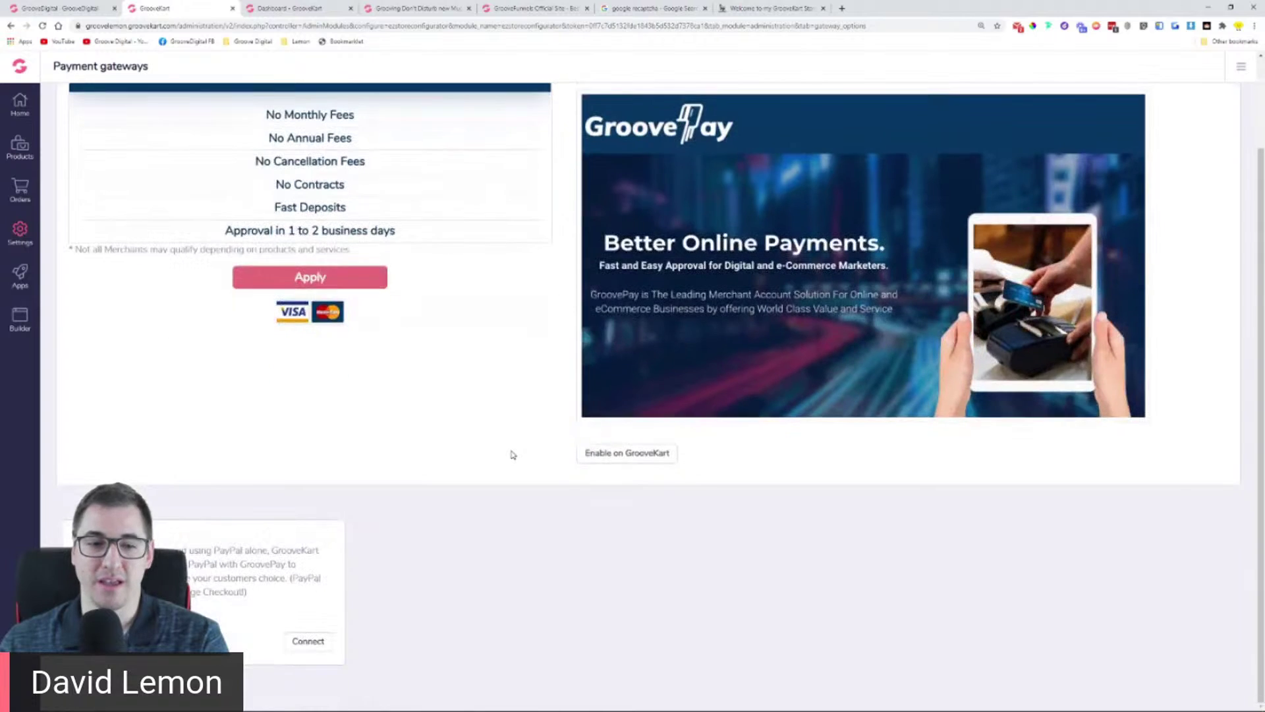
scroll(513, 454, "up", 2)
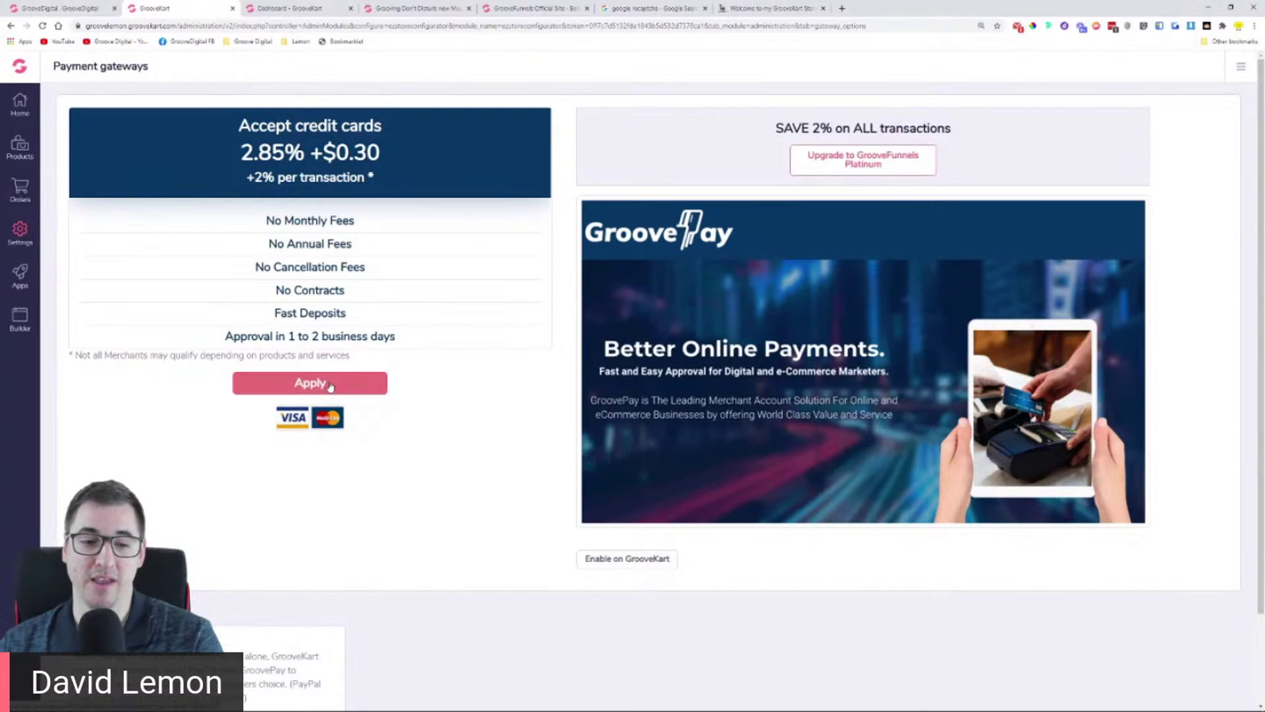
scroll(265, 520, "down", 2)
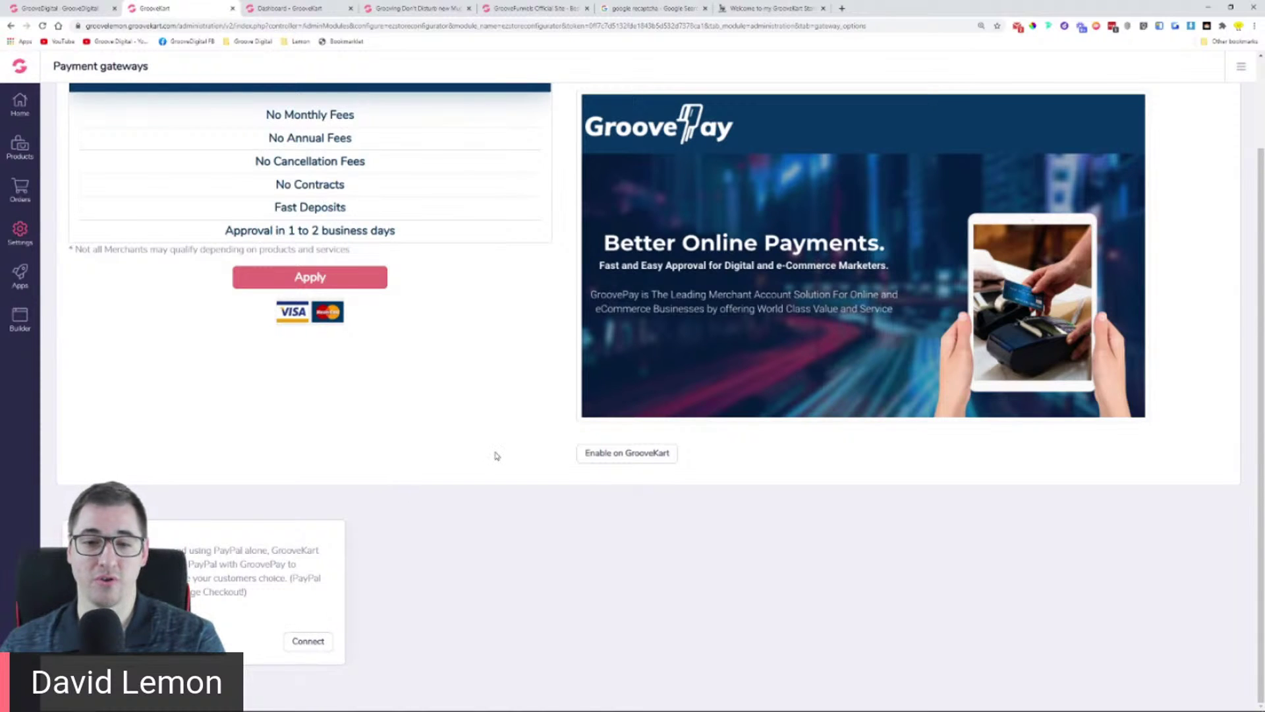
scroll(509, 461, "up", 2)
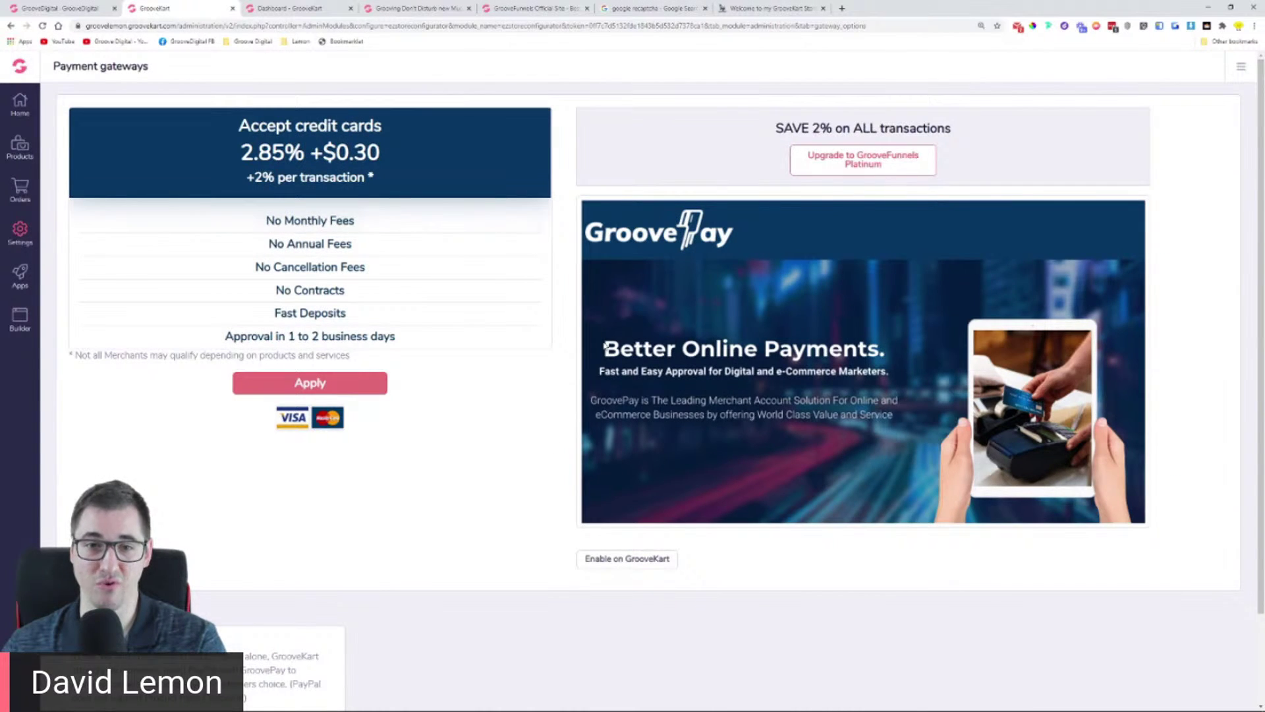
scroll(277, 486, "down", 1)
scroll(511, 403, "up", 1)
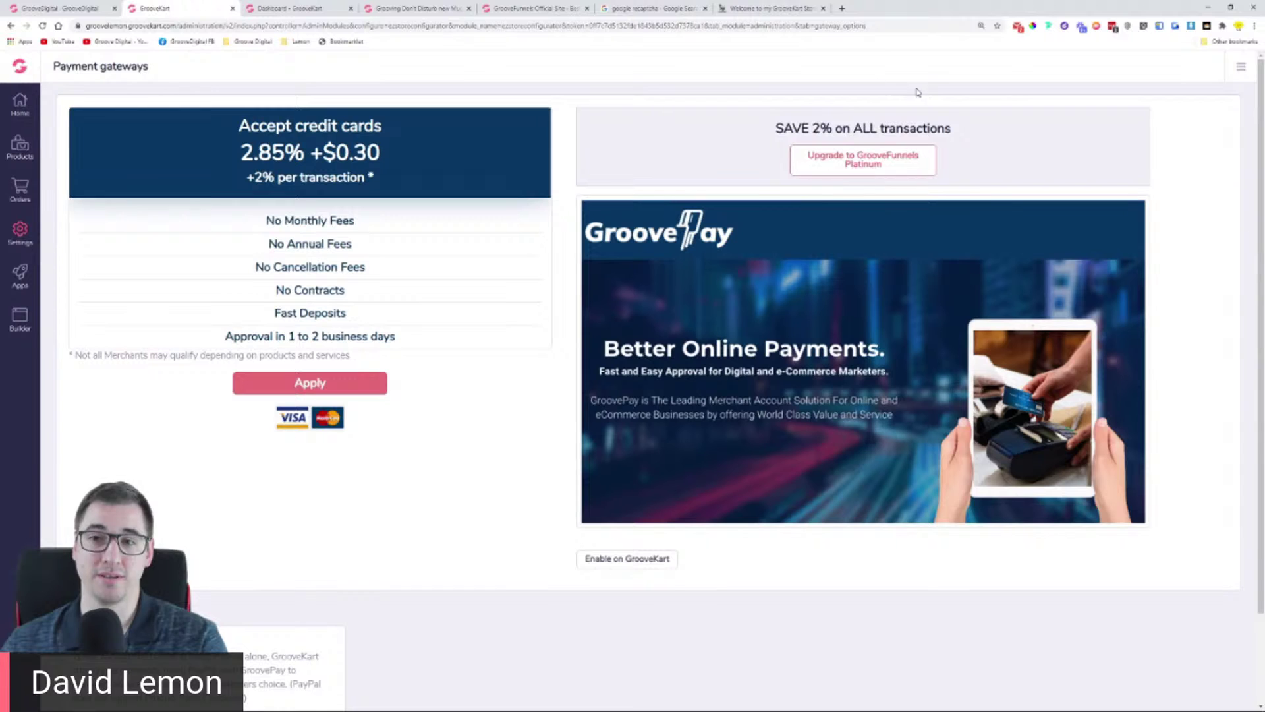
scroll(567, 257, "down", 1)
scroll(567, 256, "down", 2)
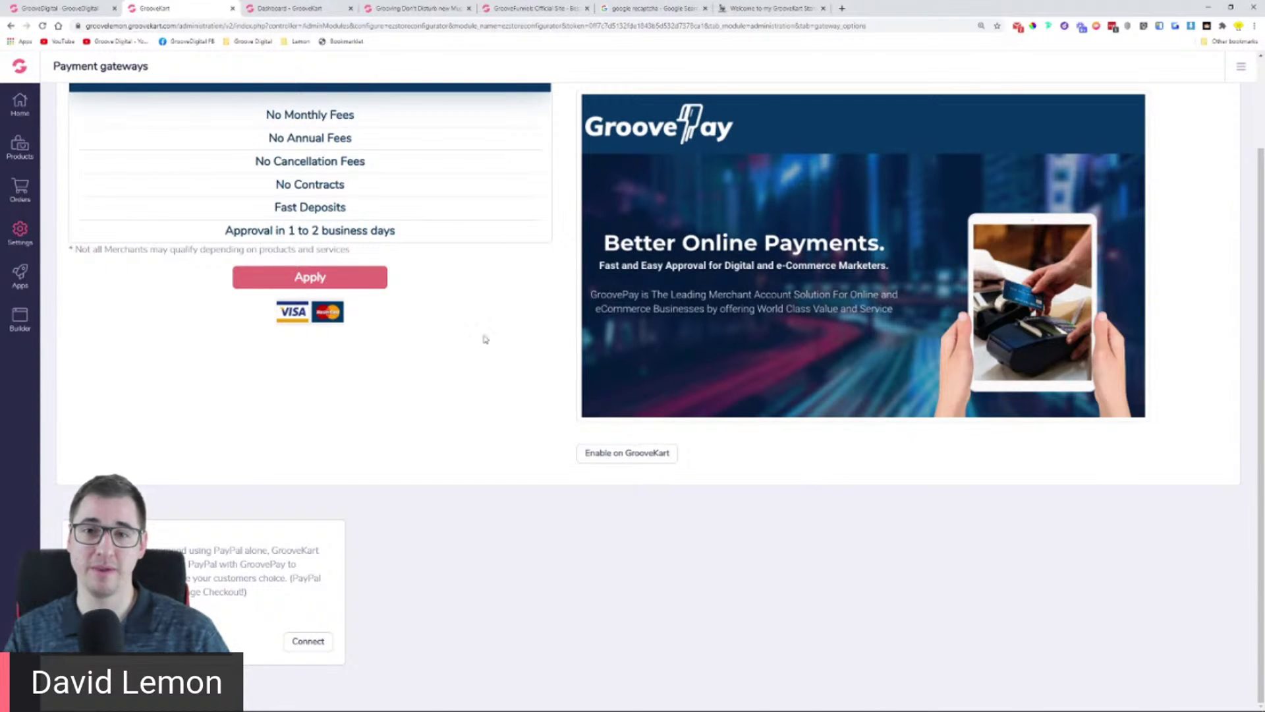
scroll(533, 459, "up", 2)
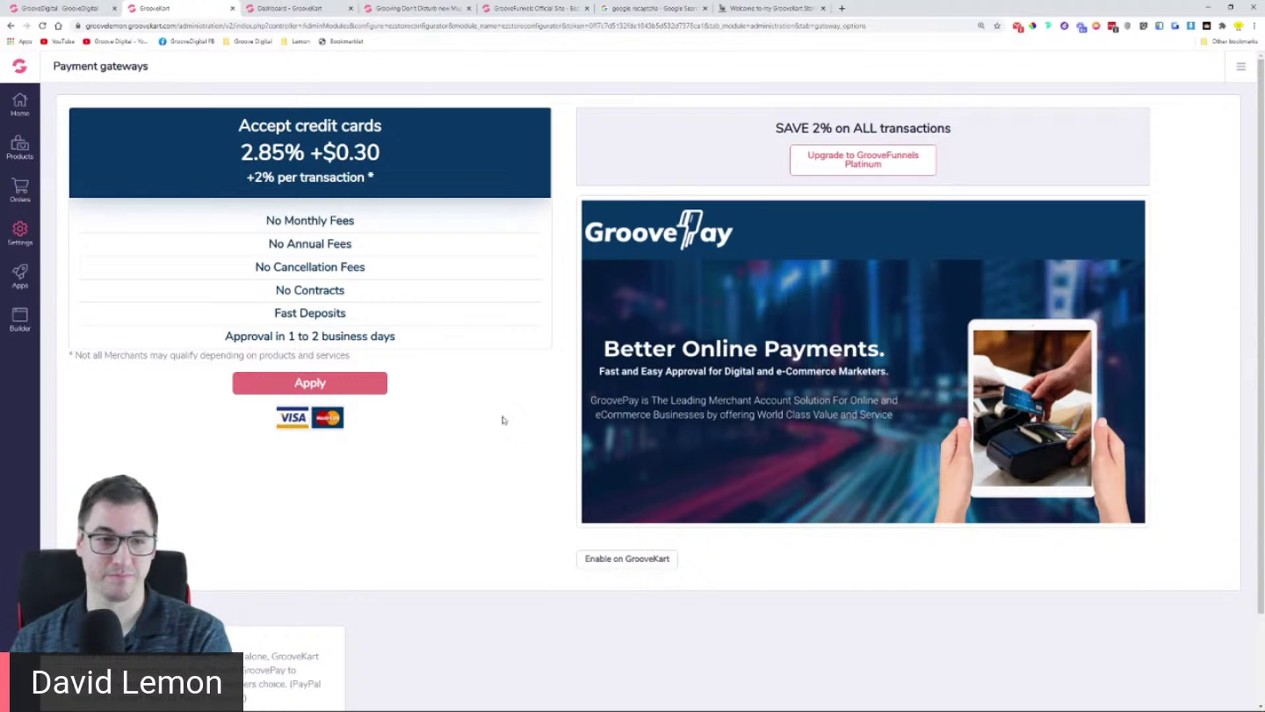
Step: Open the Domain settings, answer Yes to having a domain, and view the connection form, nameserver instructions and DNS Records
left_click(19, 235)
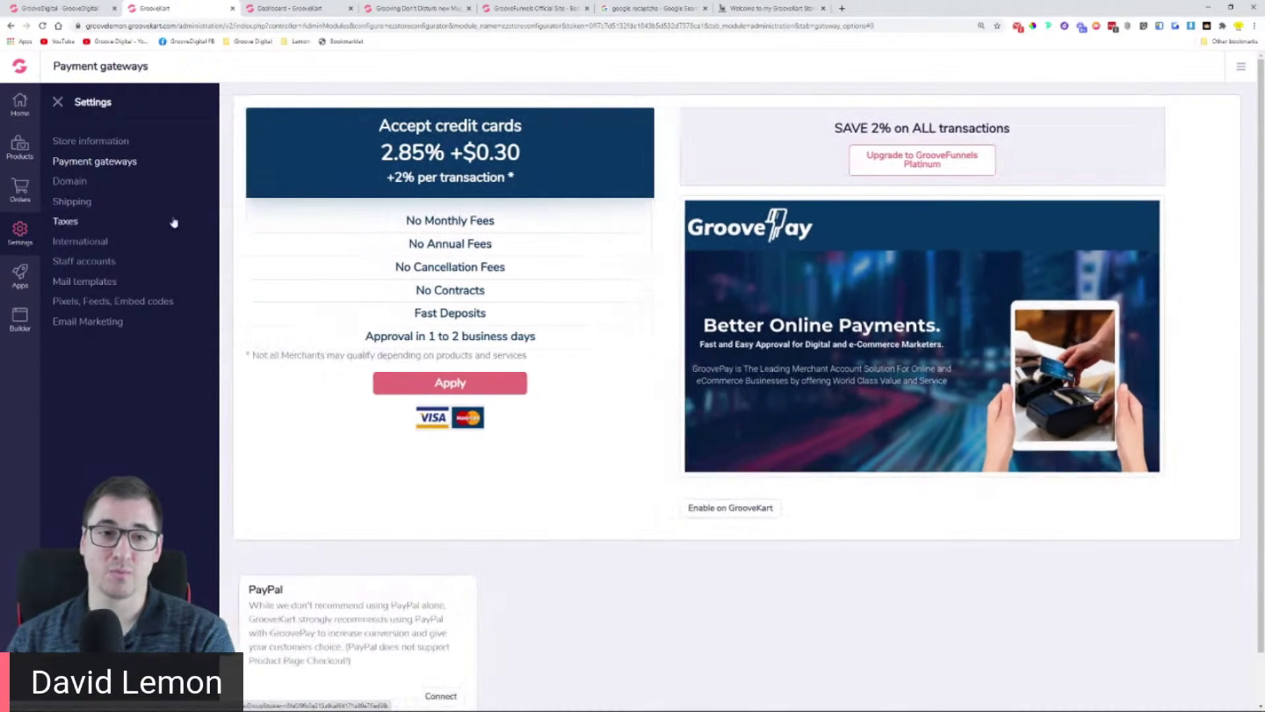
left_click(63, 183)
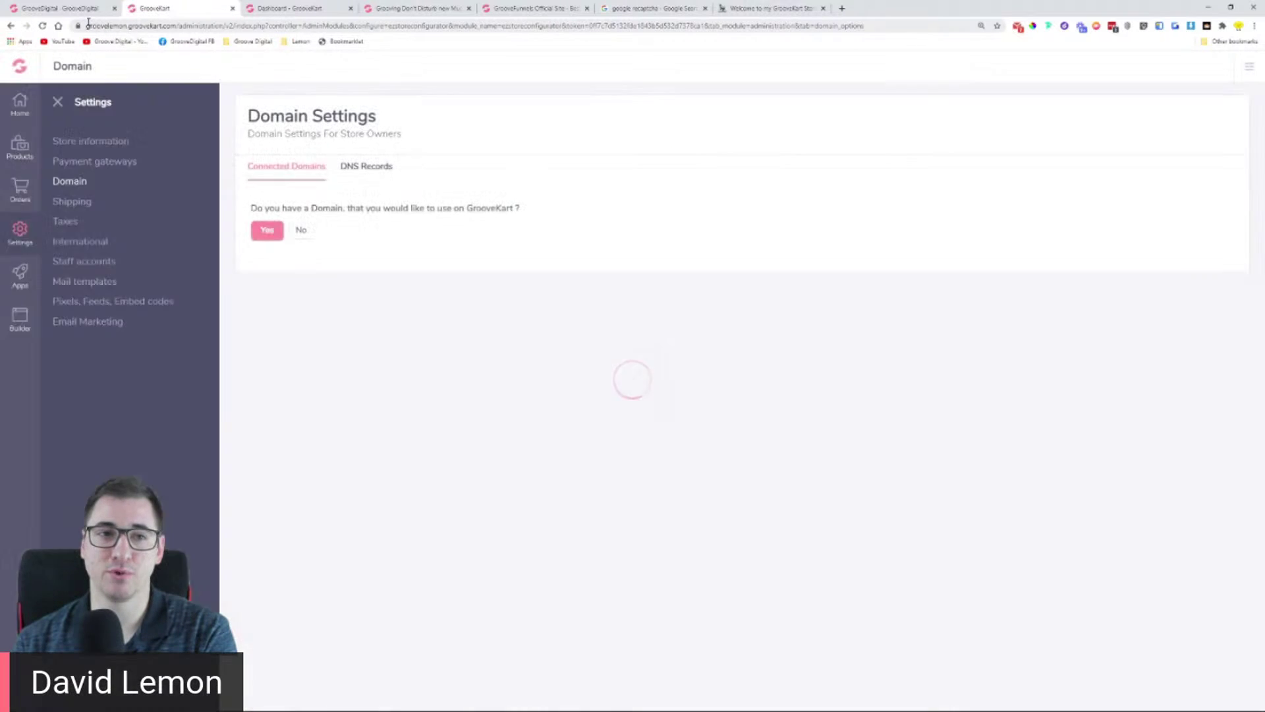
left_click_drag(87, 26, 178, 26)
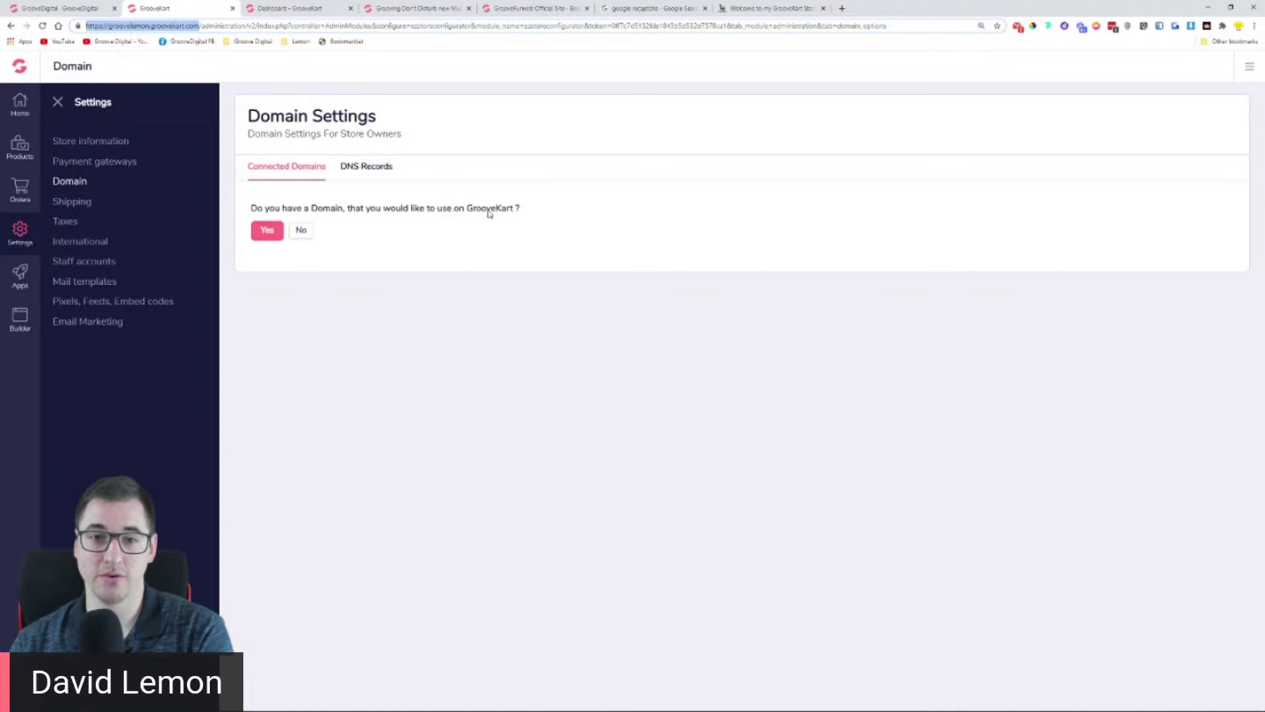
left_click(276, 235)
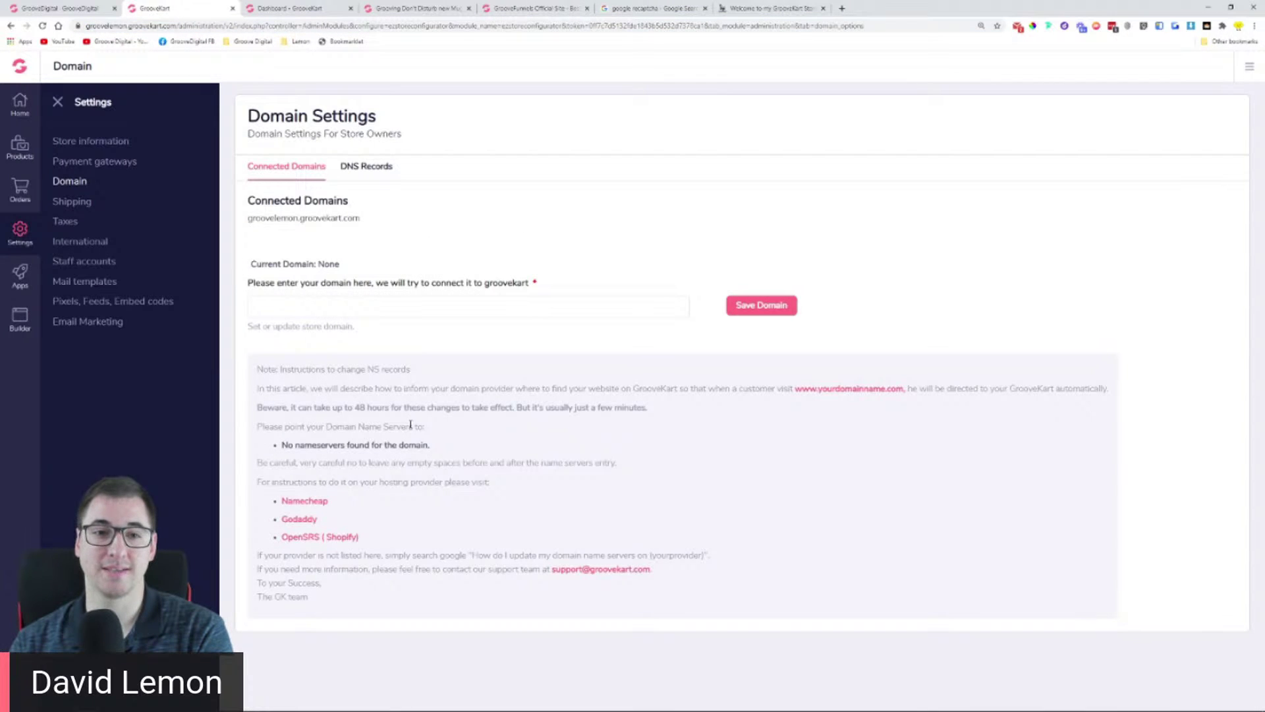
left_click(369, 177)
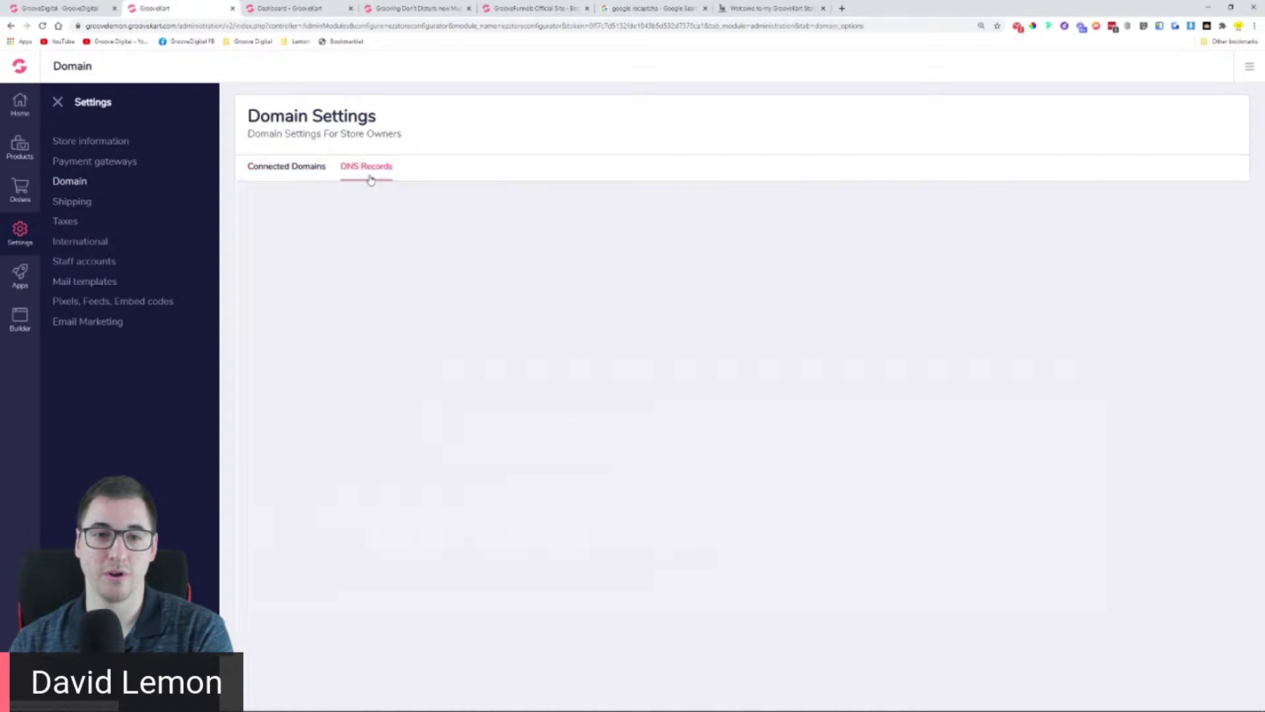
left_click(302, 173)
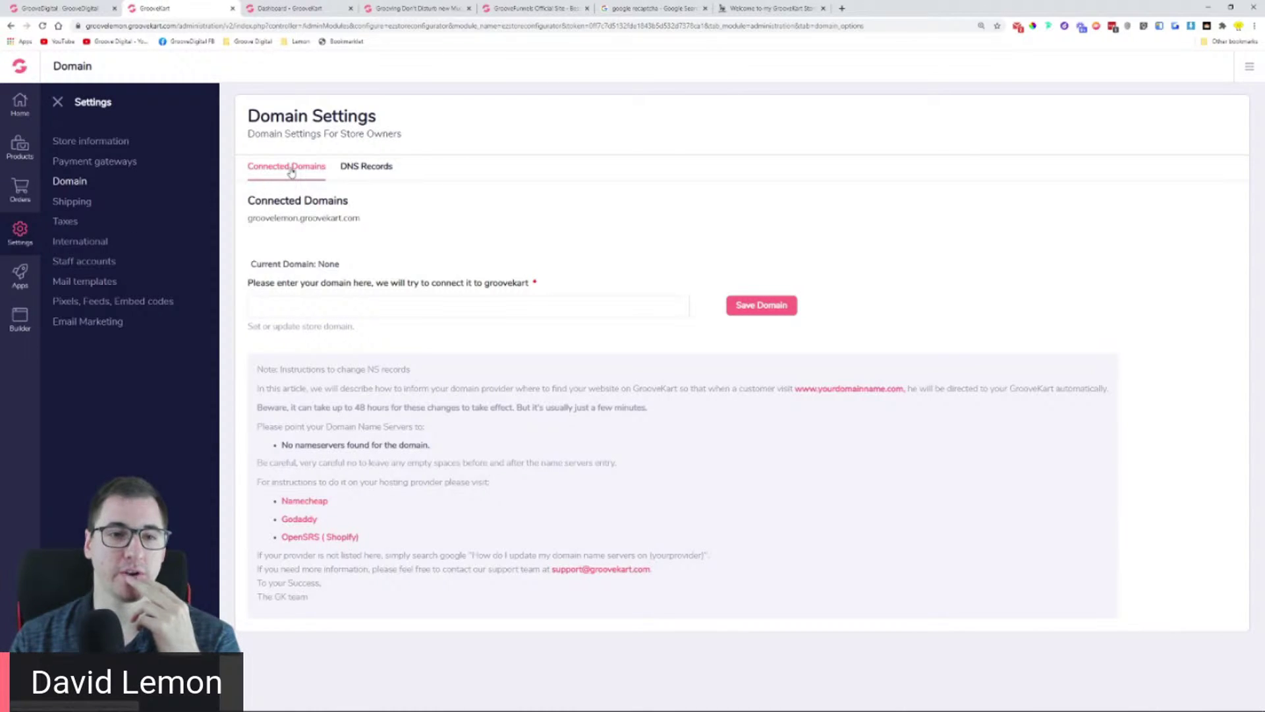
Step: Answer No to having a domain and check the Groovekart and Godaddy purchase sites, closing each one
left_click(254, 170)
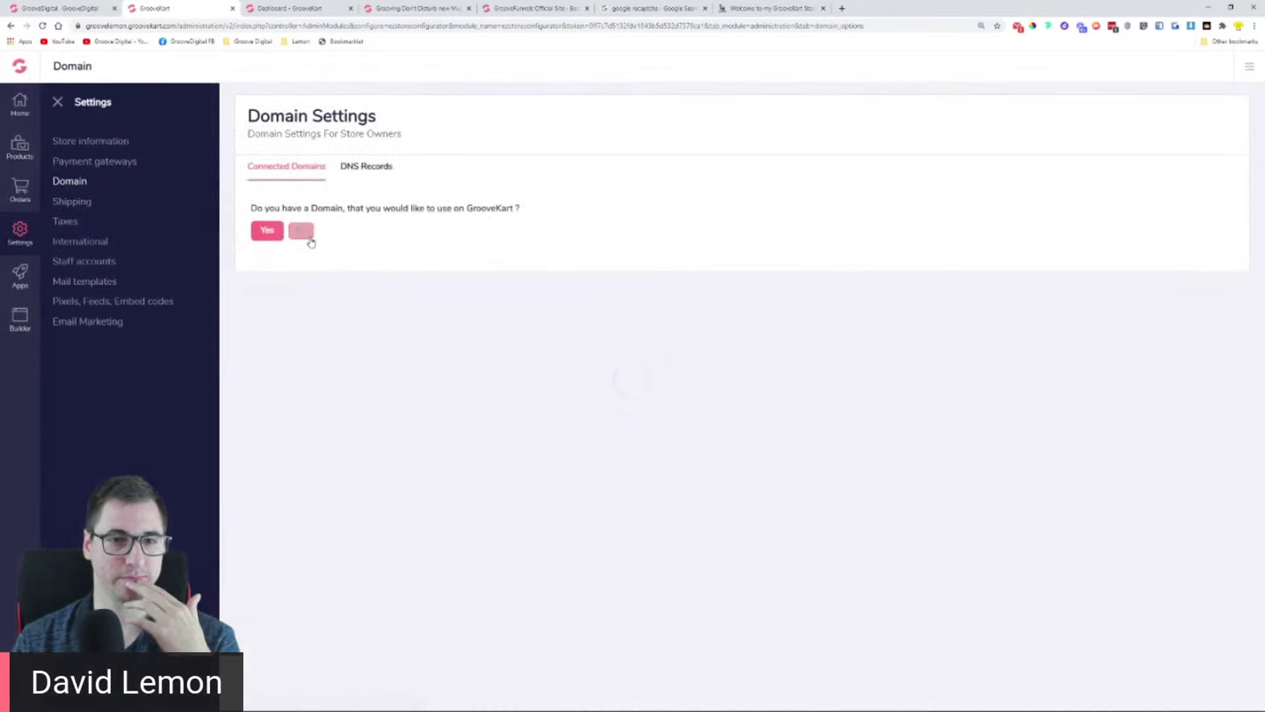
left_click(310, 237)
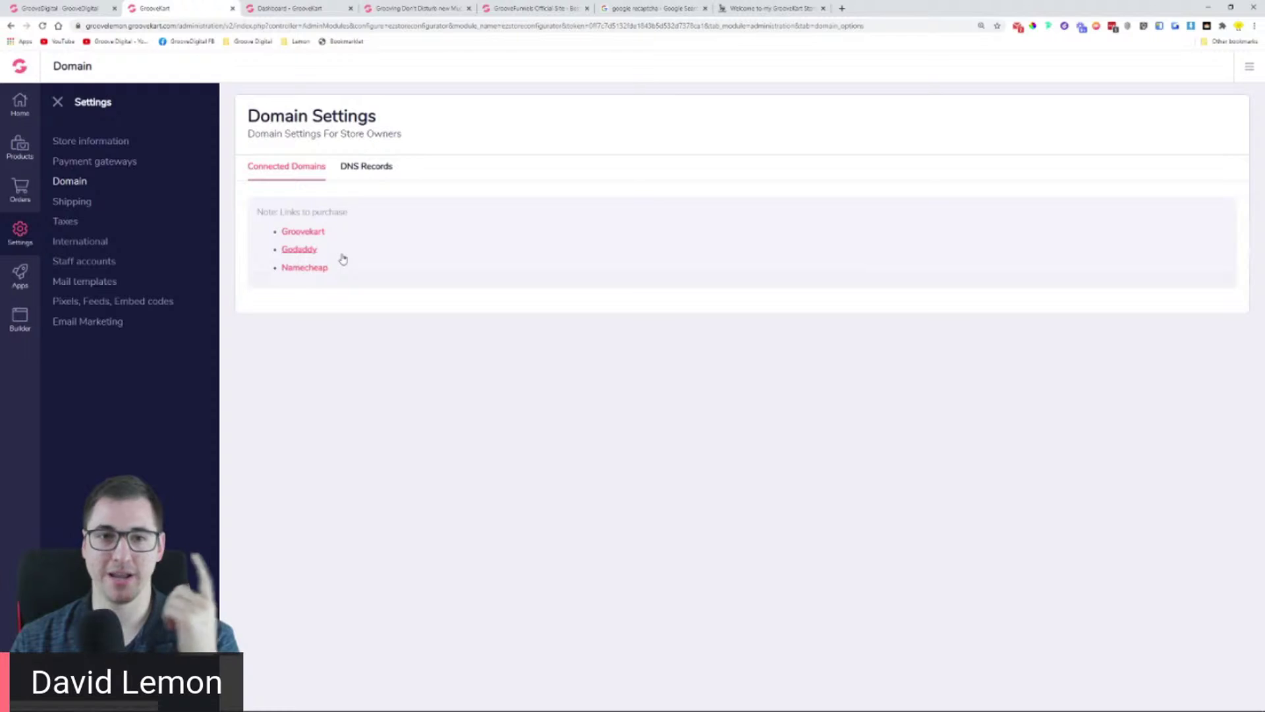
left_click(306, 234)
left_click(273, 9)
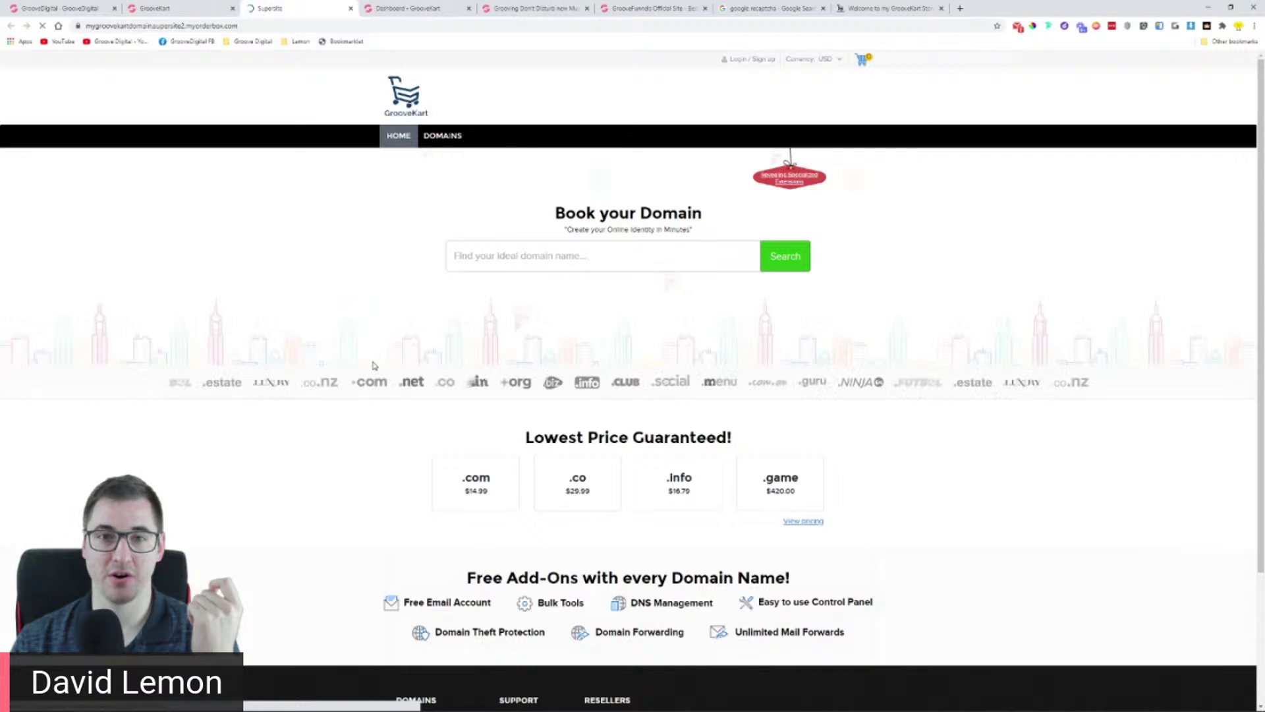
left_click(350, 8)
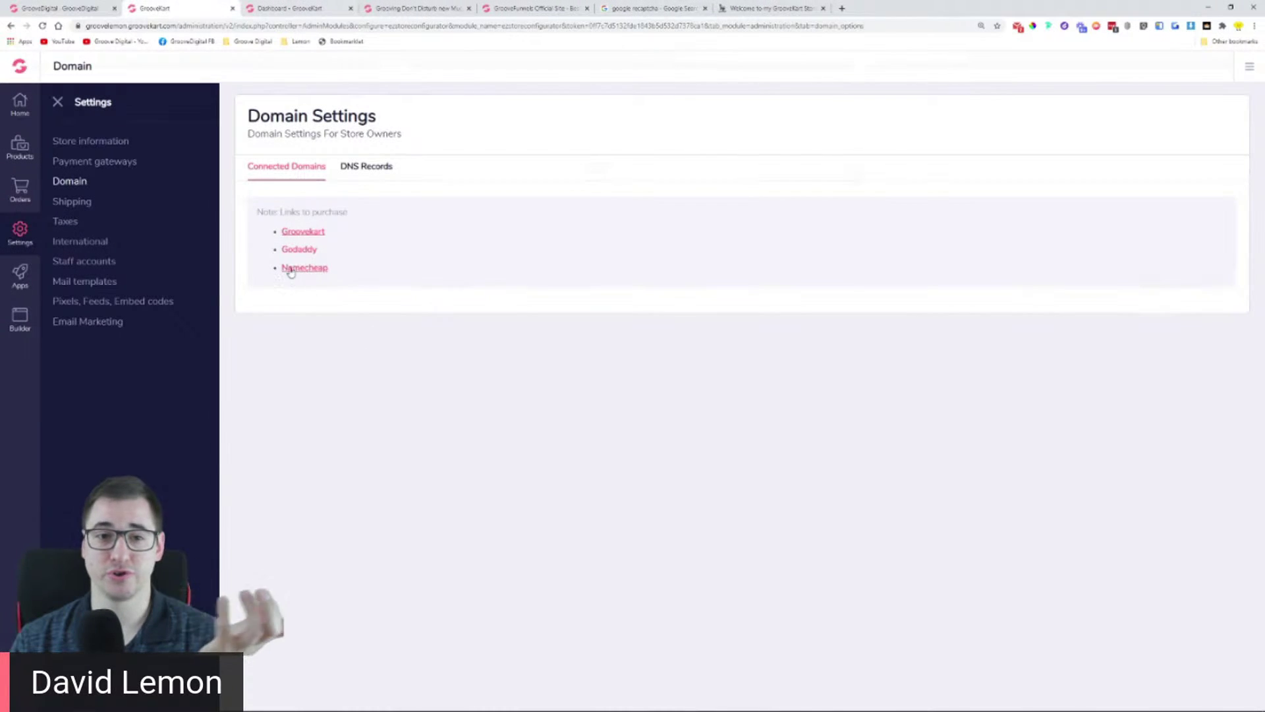
left_click(300, 249)
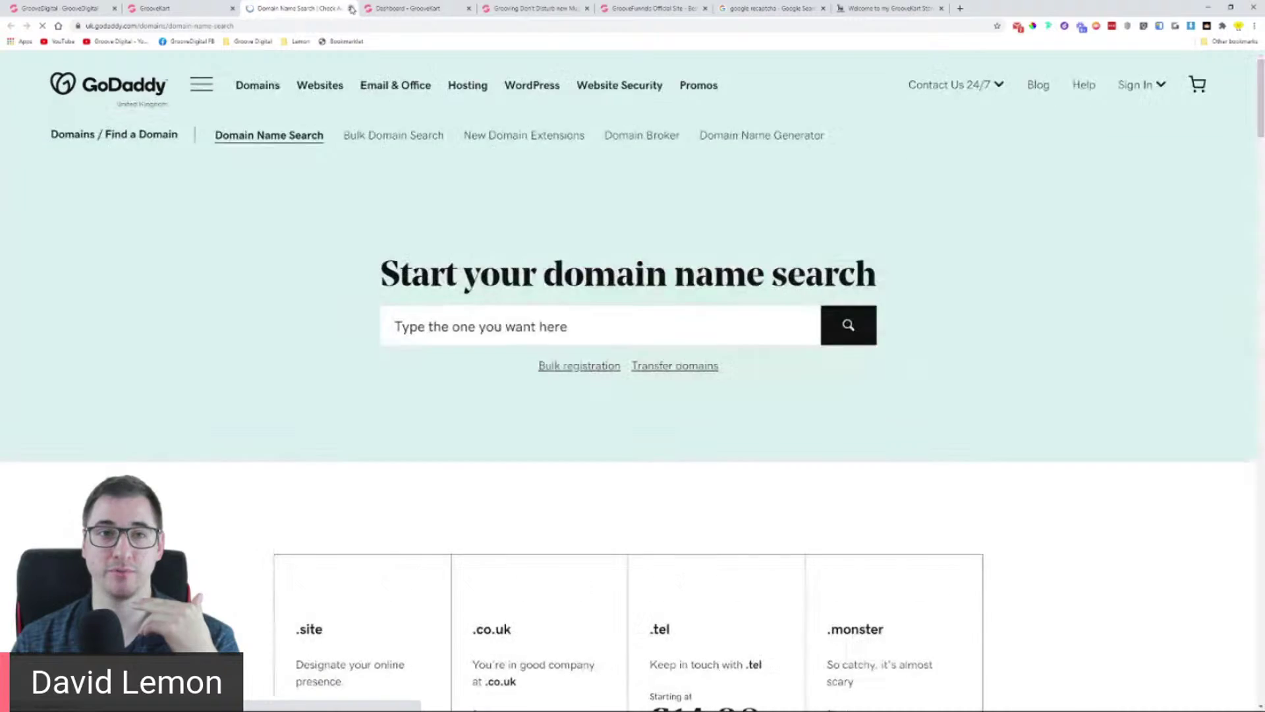
left_click(351, 8)
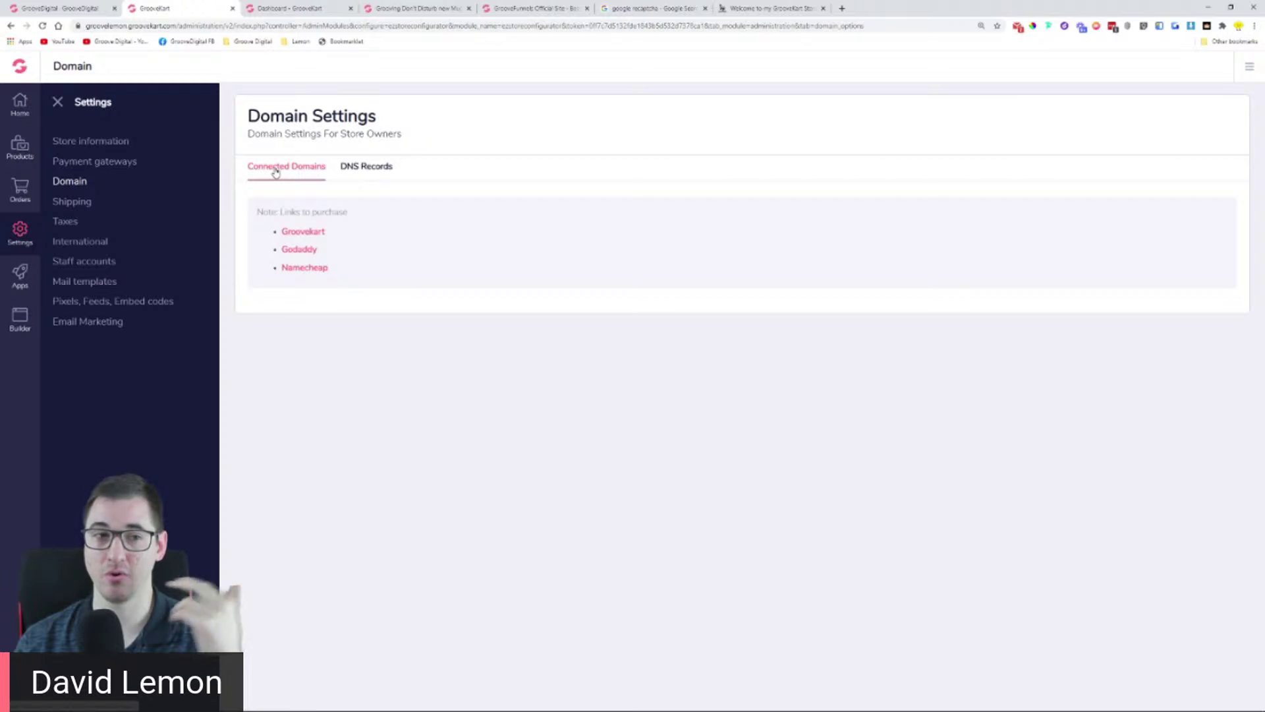
Step: Look through the Shipping settings, covering the skip shipping page option, additional shipping fees and shipping methods
left_click(84, 211)
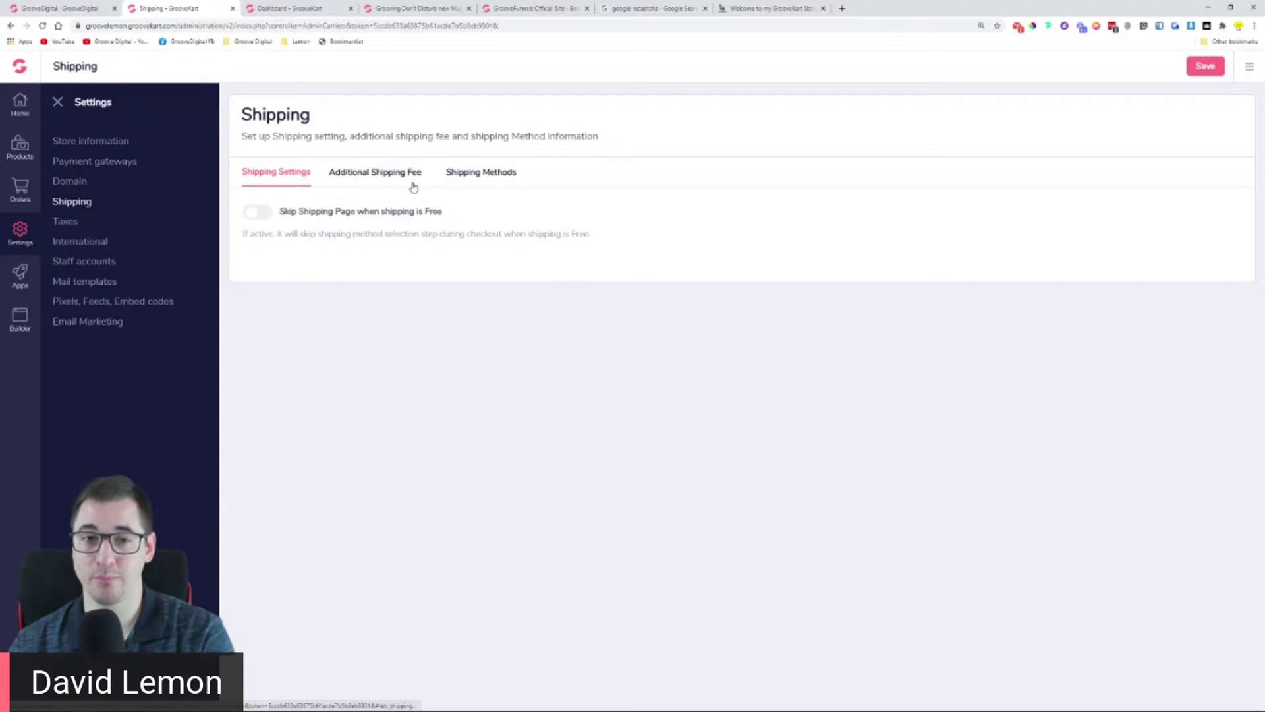
left_click(361, 177)
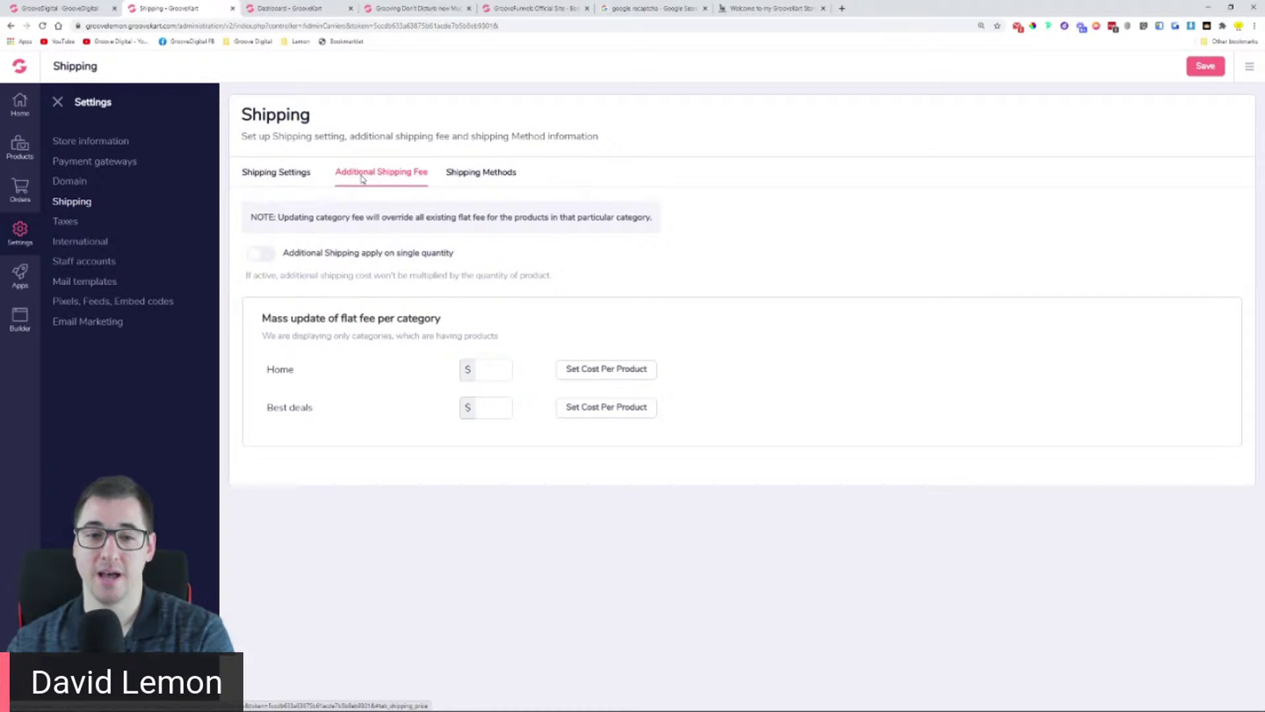
left_click(456, 171)
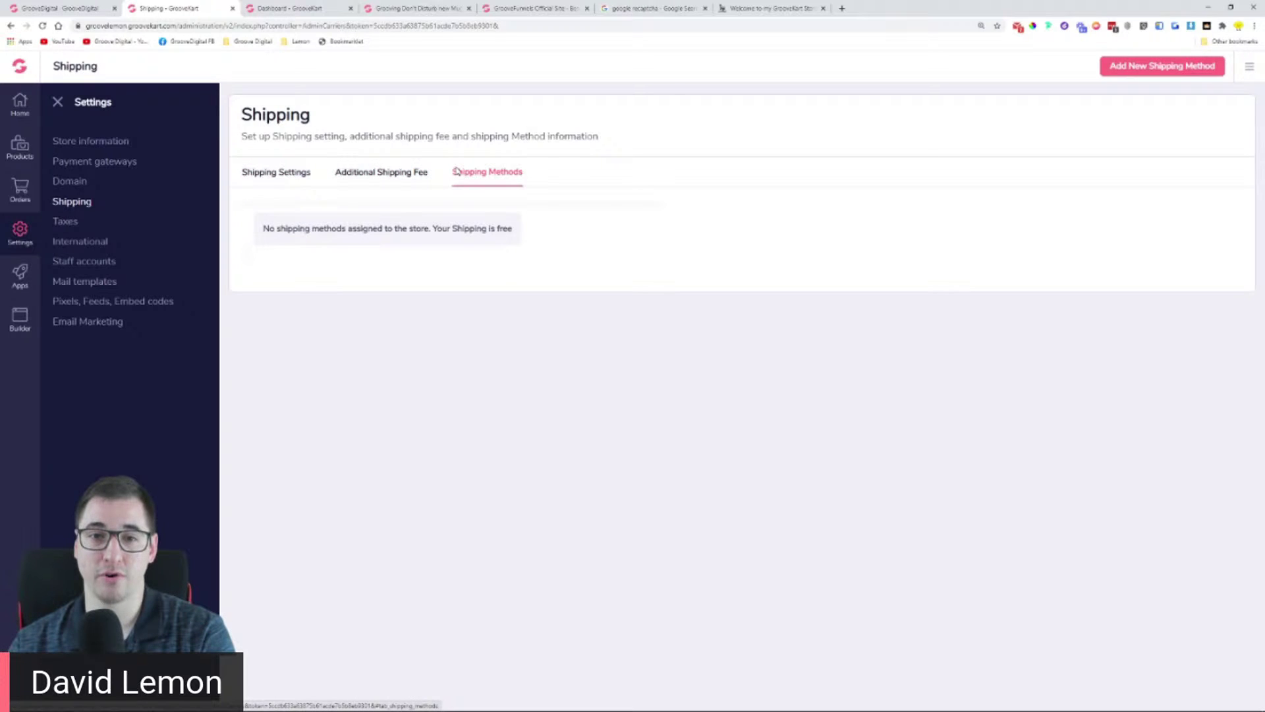
left_click(275, 175)
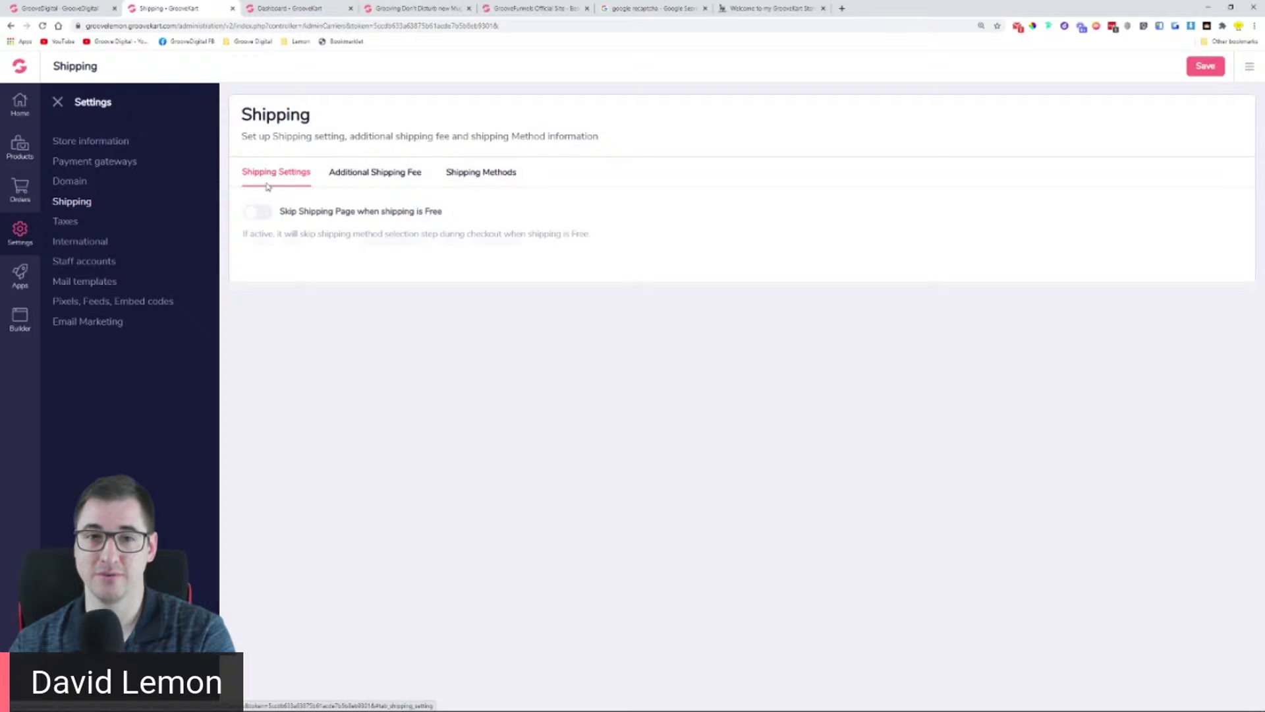
left_click_drag(317, 216, 441, 213)
left_click(367, 174)
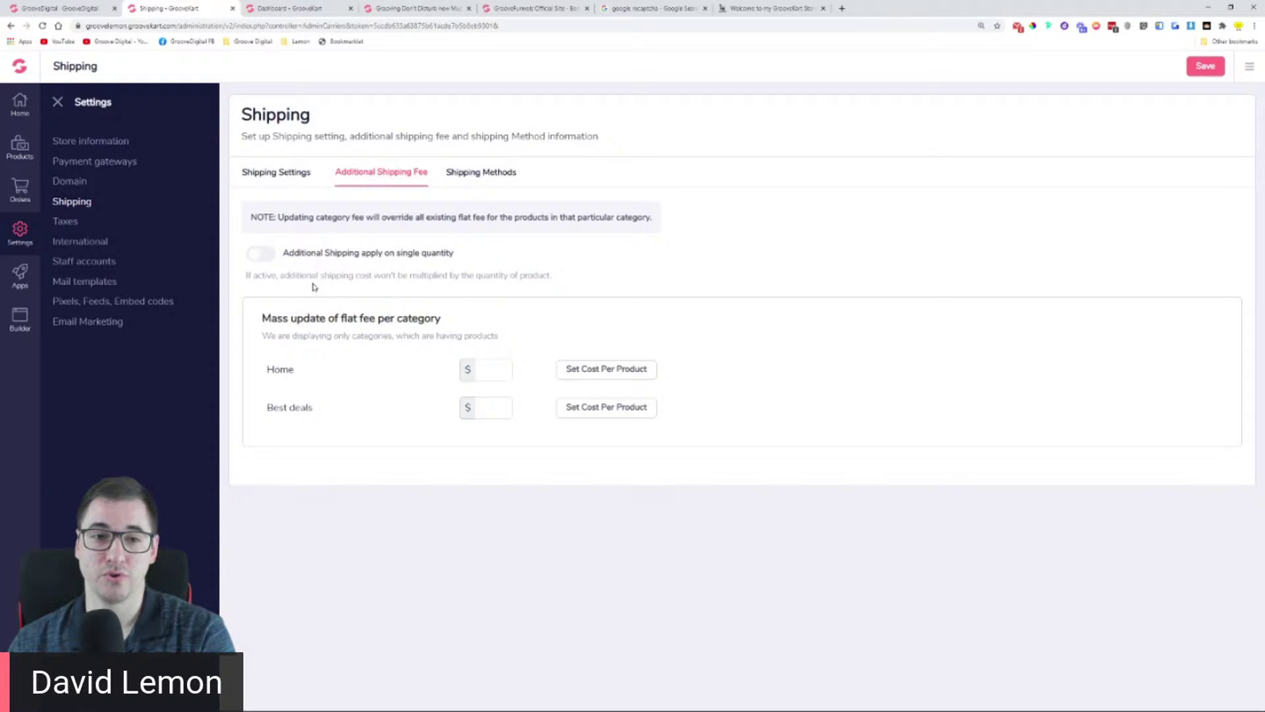
Step: Open a new shipping method form from Shipping Methods and look through its title, logo, tracking, pricing basis and regional price fields
left_click(459, 179)
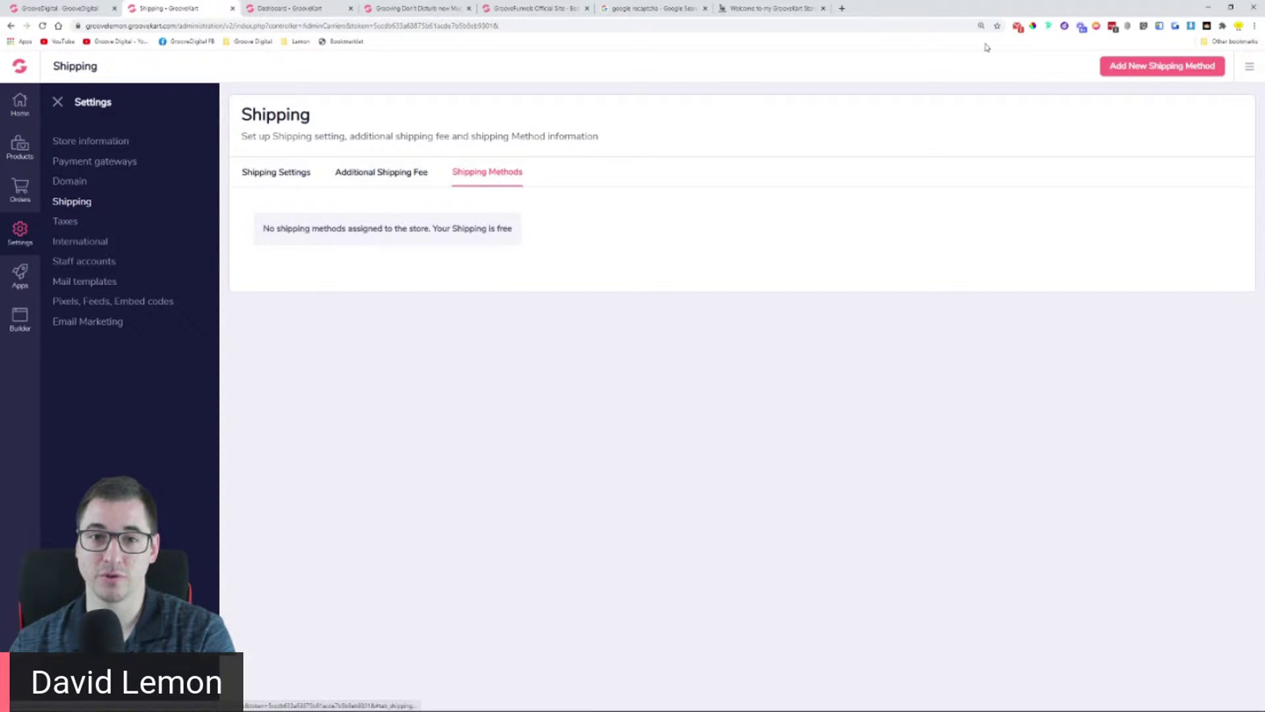
left_click(1150, 70)
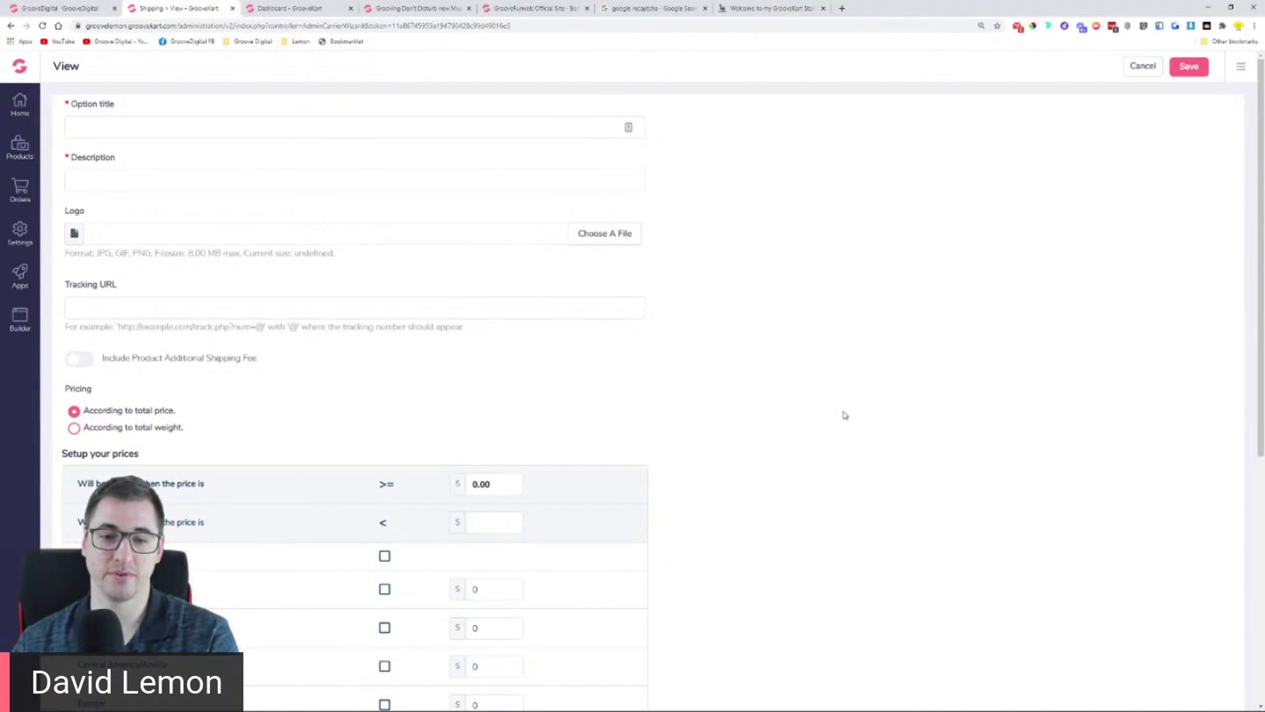
scroll(788, 353, "down", 4)
scroll(282, 557, "down", 2)
scroll(356, 441, "up", 4)
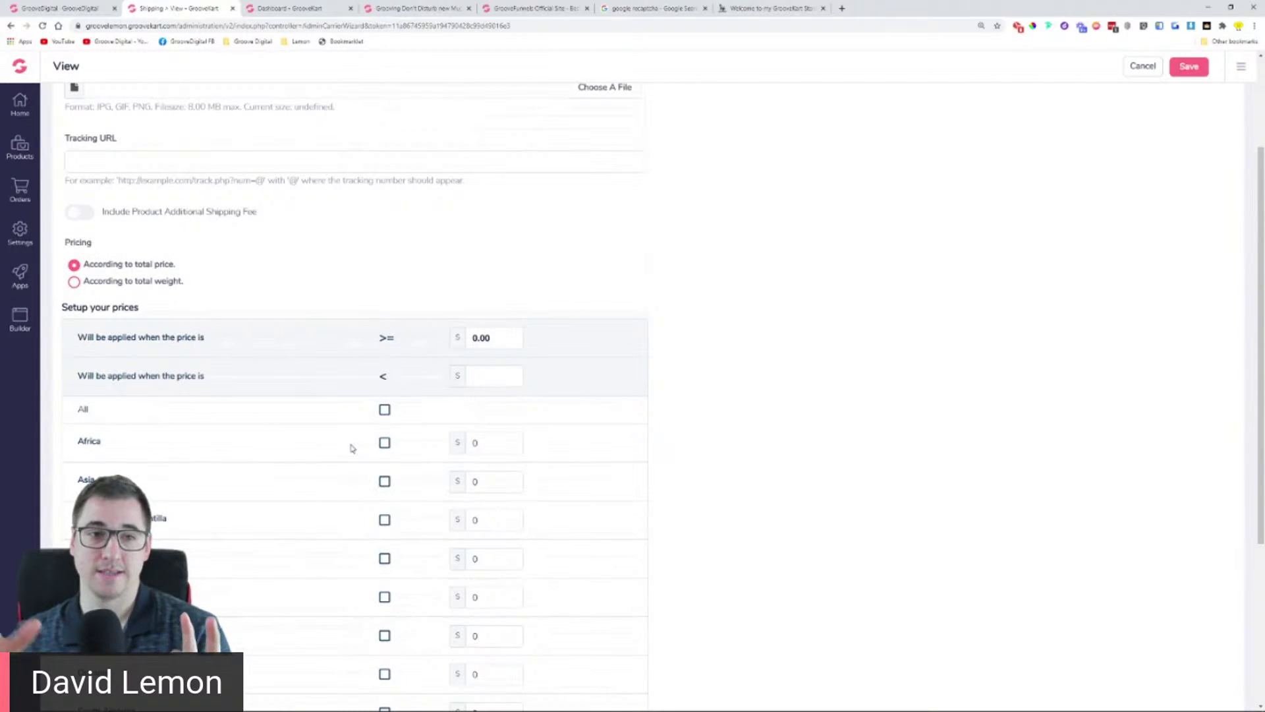
scroll(323, 411, "up", 2)
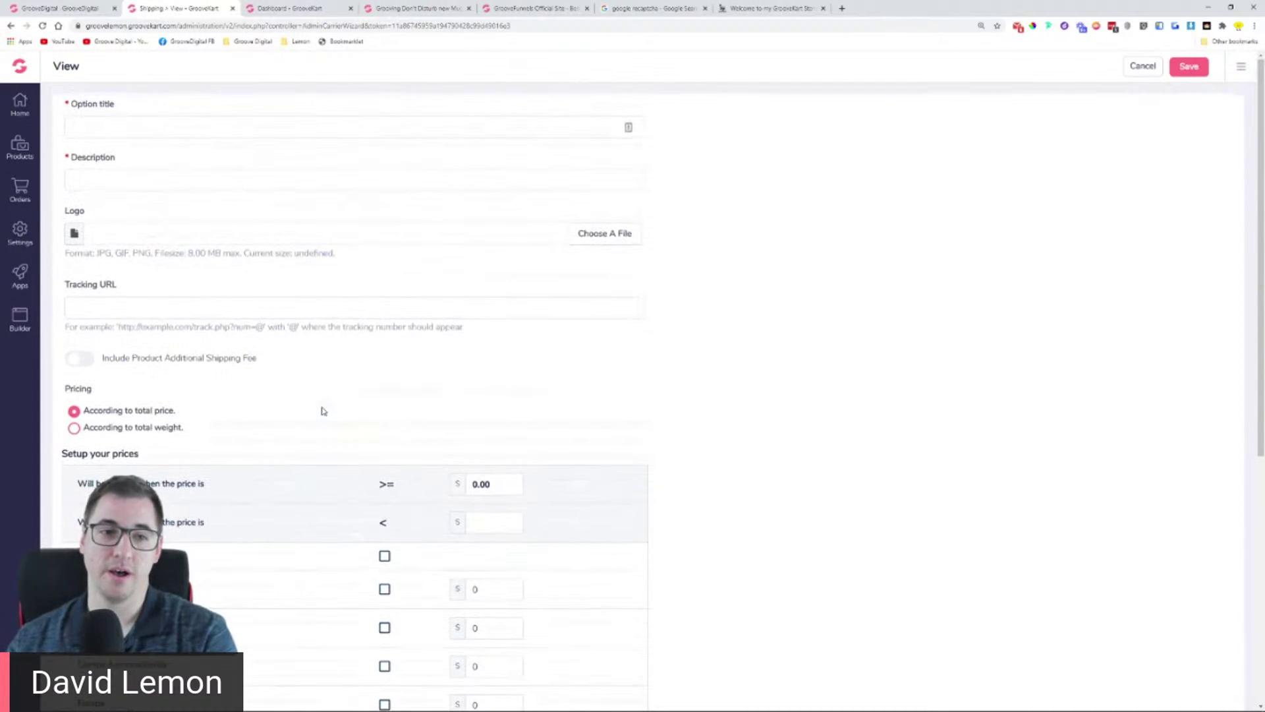
Step: Examine the Tracking URL field in the new shipping method form
left_click(300, 314)
left_click(477, 402)
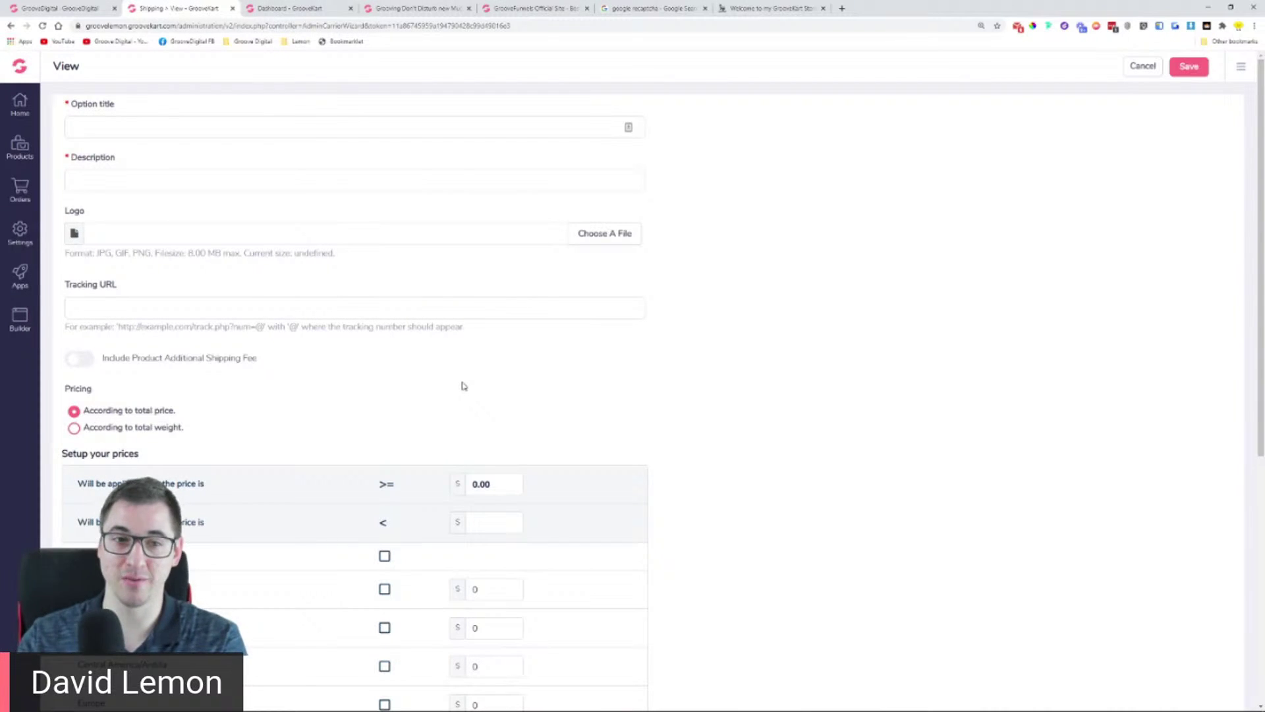
left_click(399, 313)
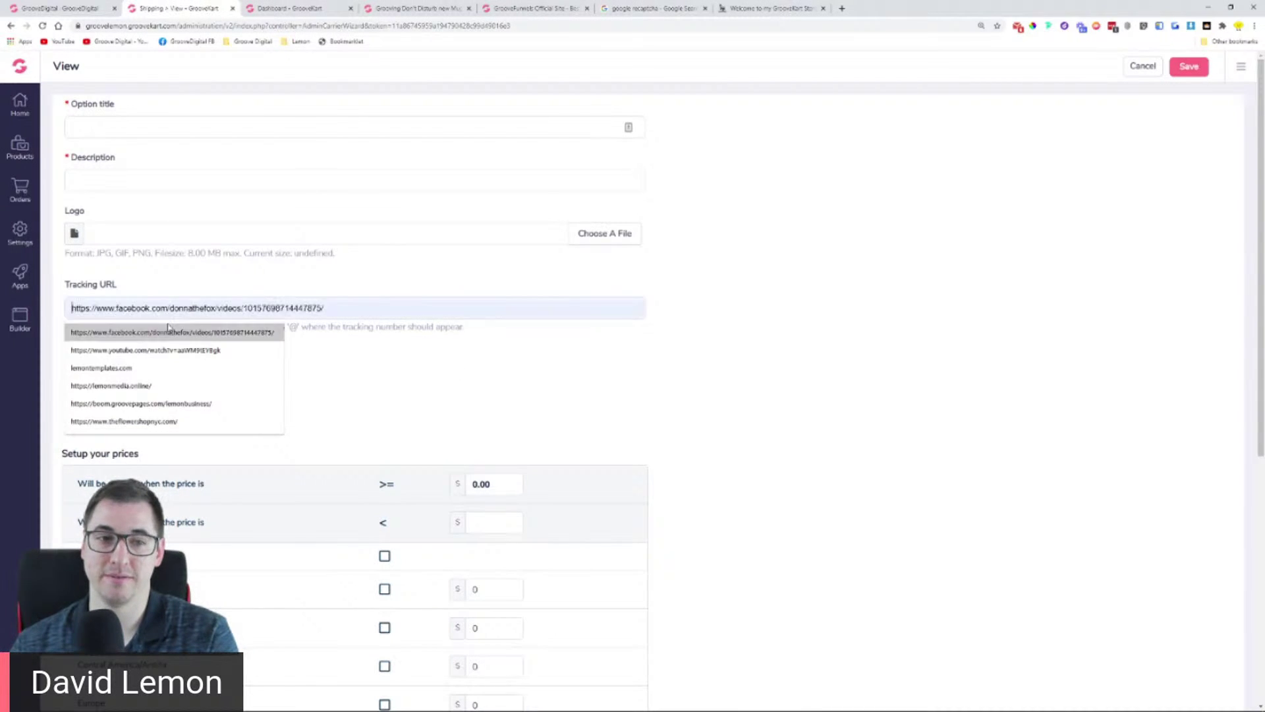
Step: Set the new shipping option's pricing to According to total weight and review the regional price table
left_click(609, 375)
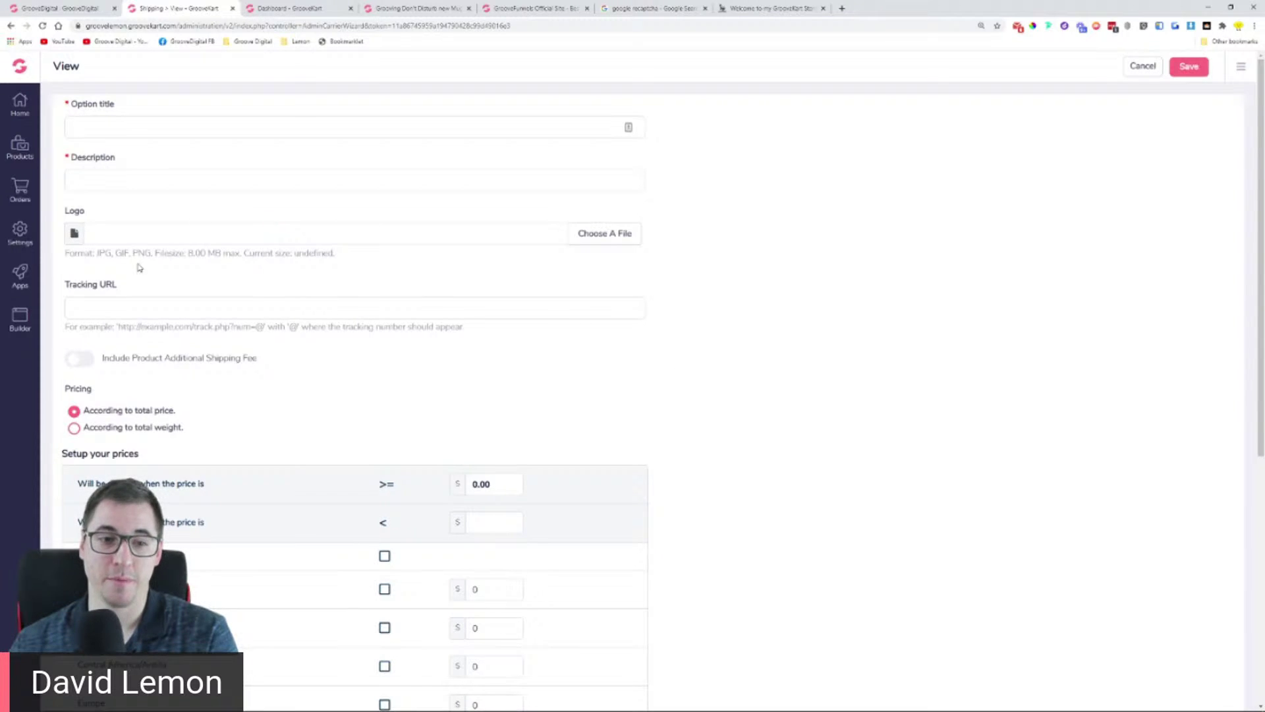
scroll(141, 263, "down", 2)
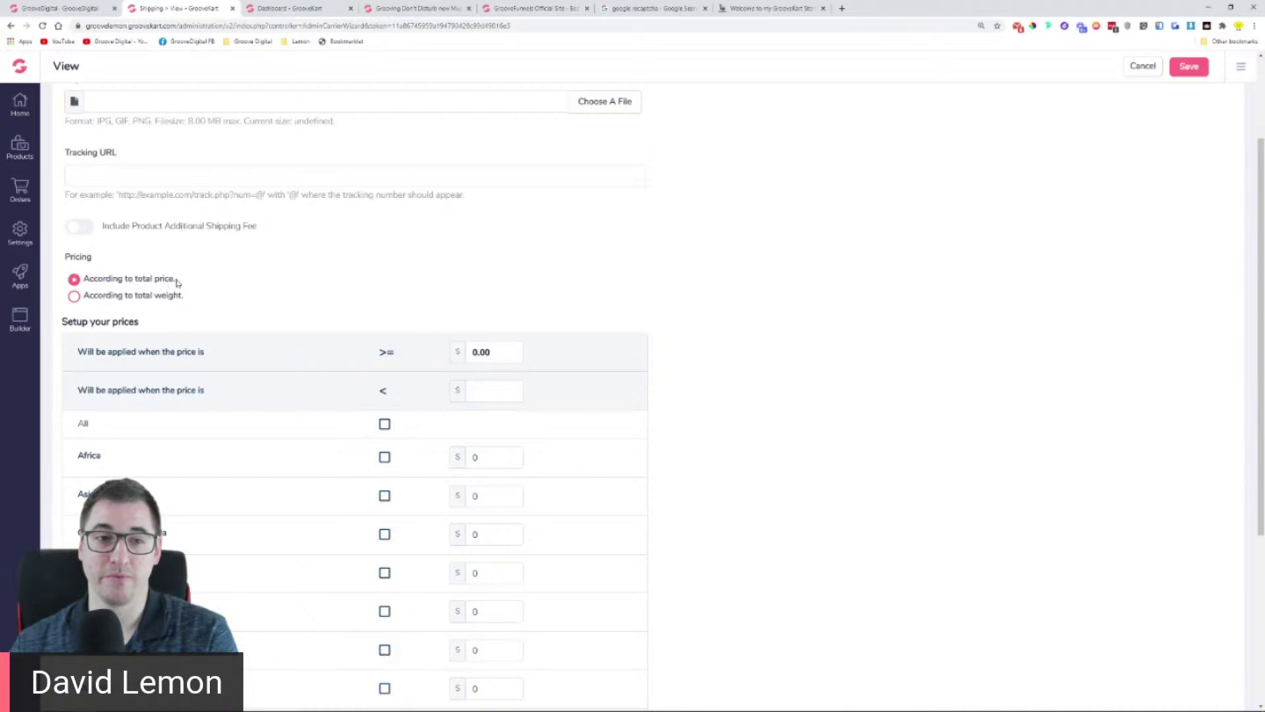
left_click(74, 297)
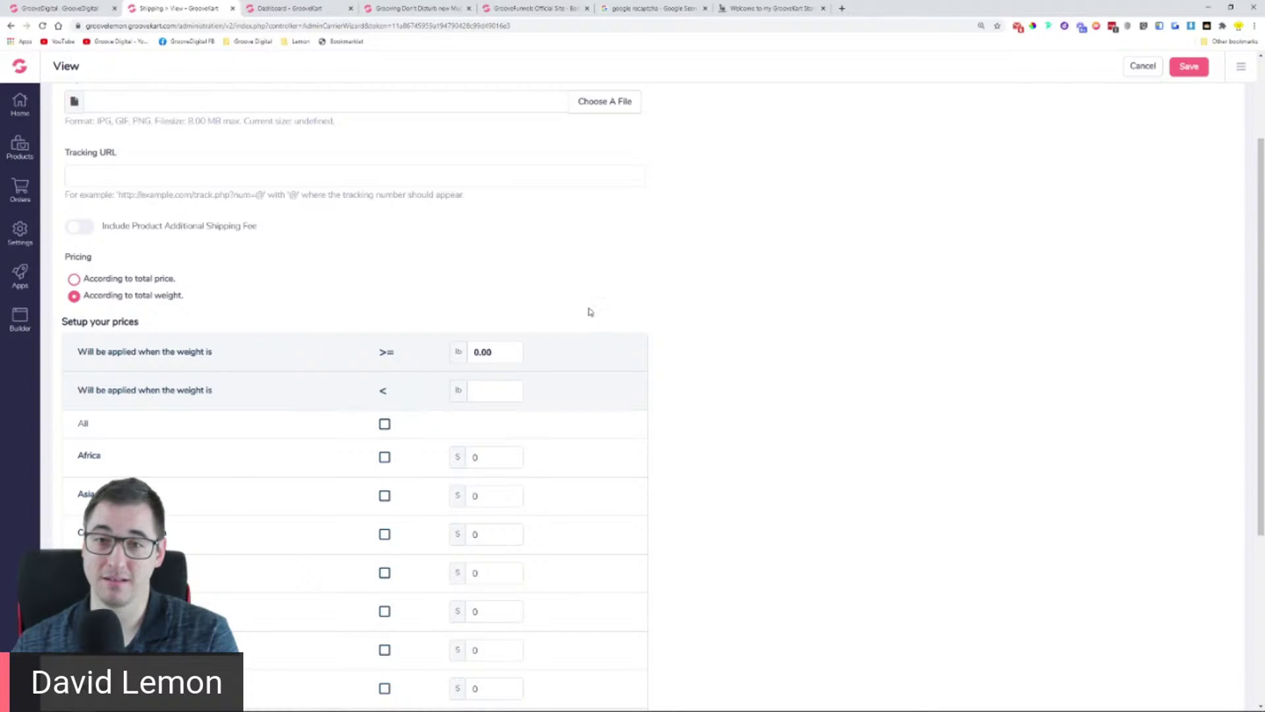
scroll(589, 311, "down", 4)
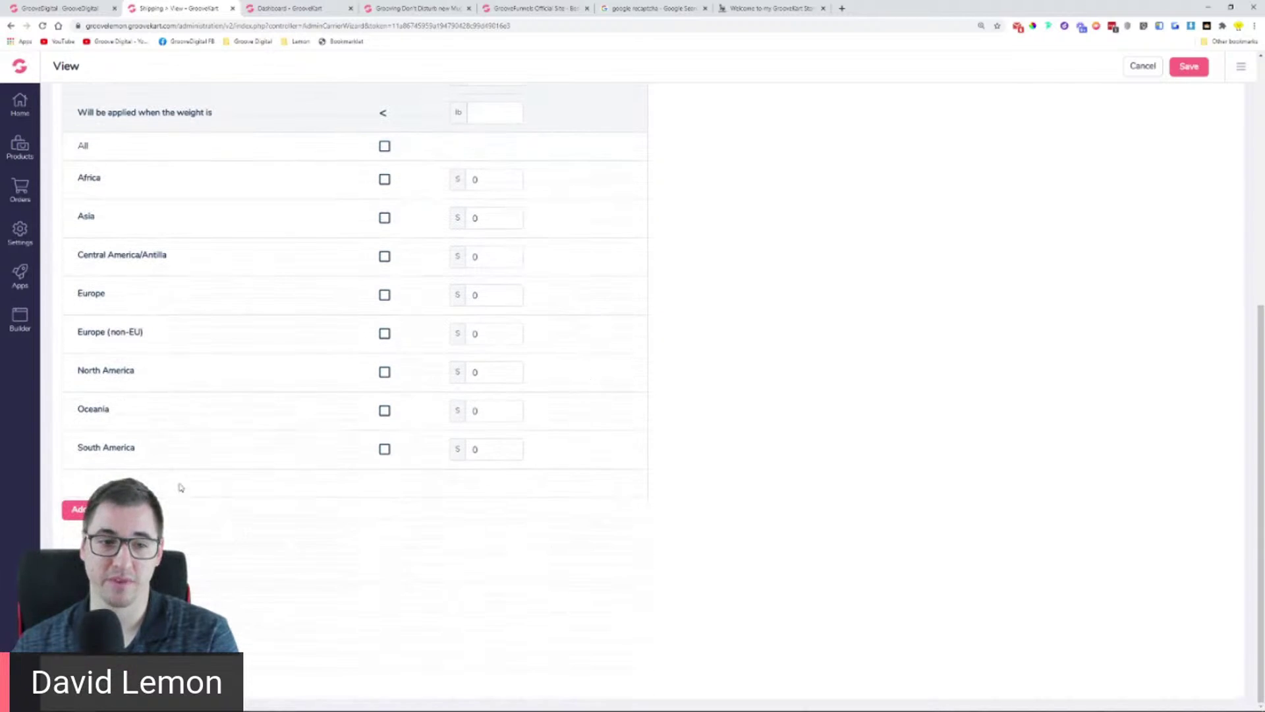
left_click(102, 257)
left_click(103, 258)
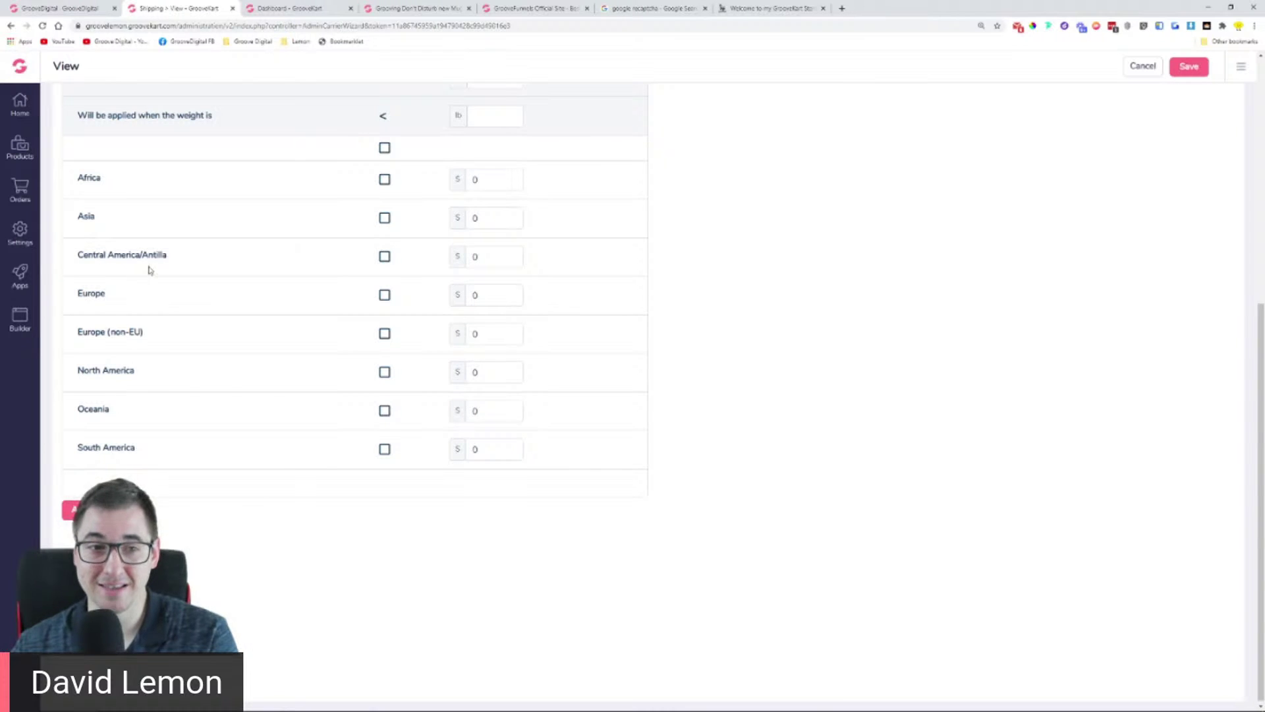
scroll(313, 254, "up", 1)
scroll(309, 253, "up", 5)
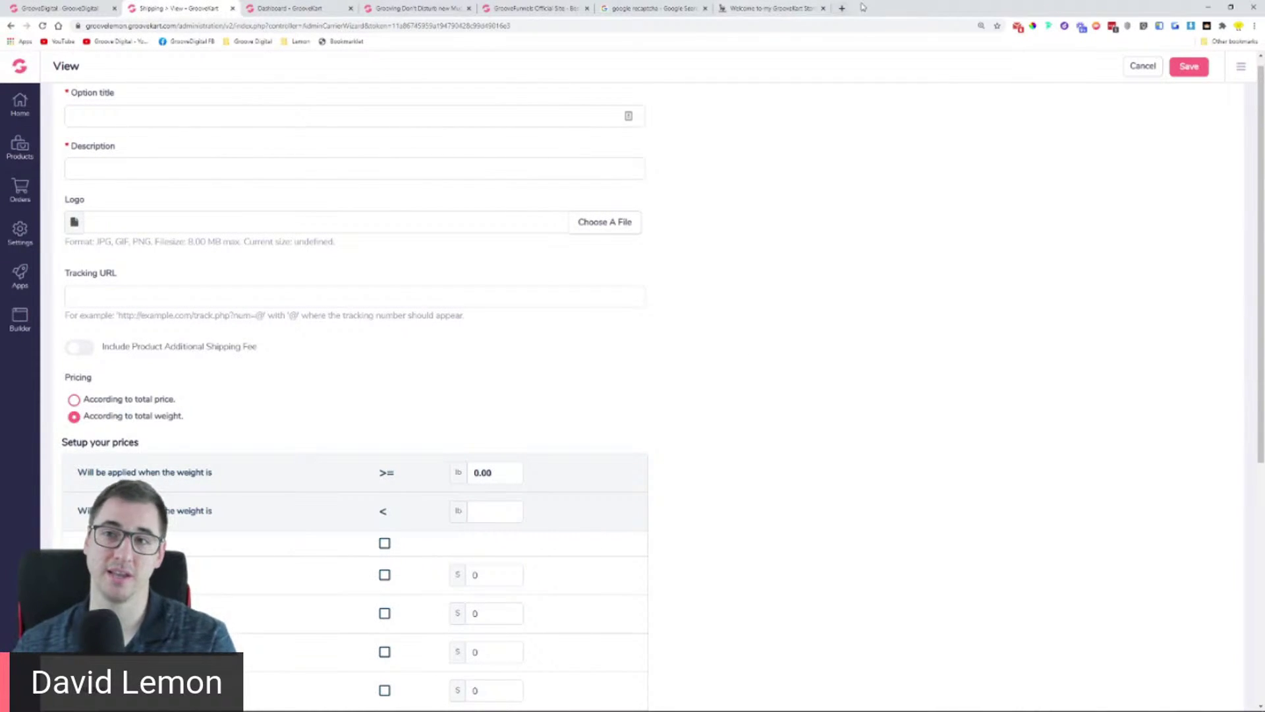
Step: Open groovekart.canny.io in a new browser tab and copy the page's address
left_click(842, 8)
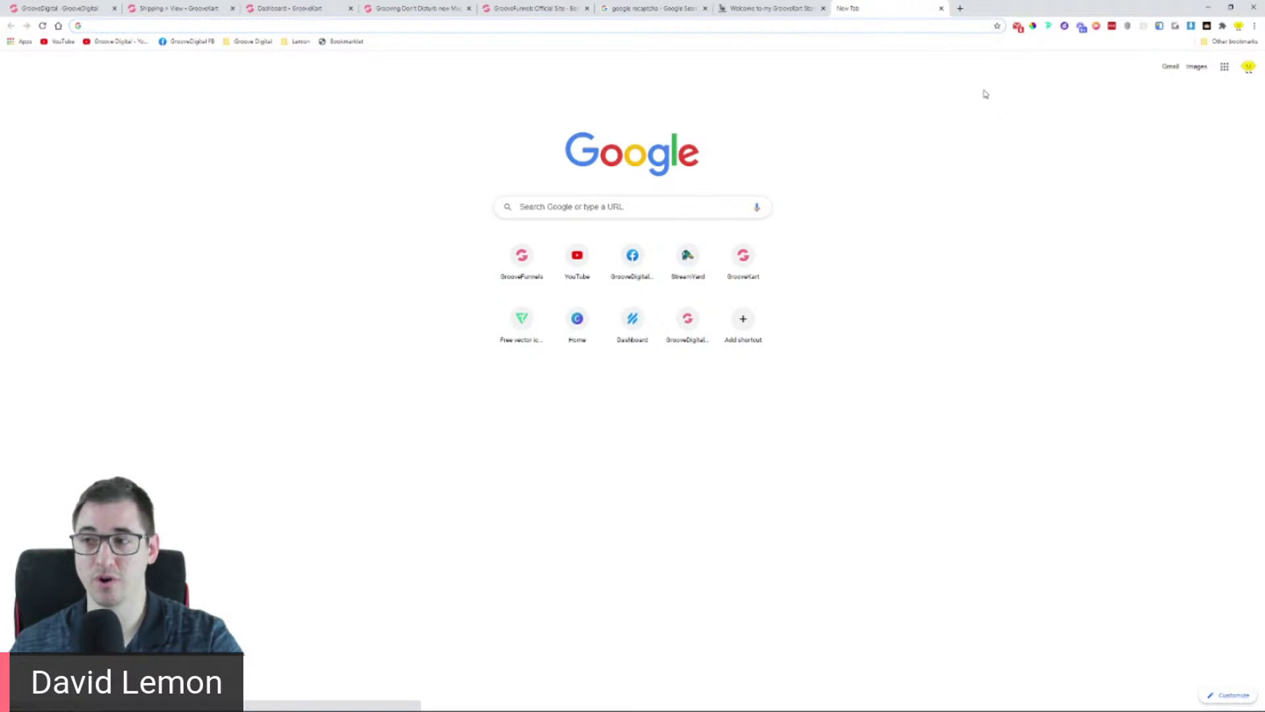
type("groovekart.canny.io")
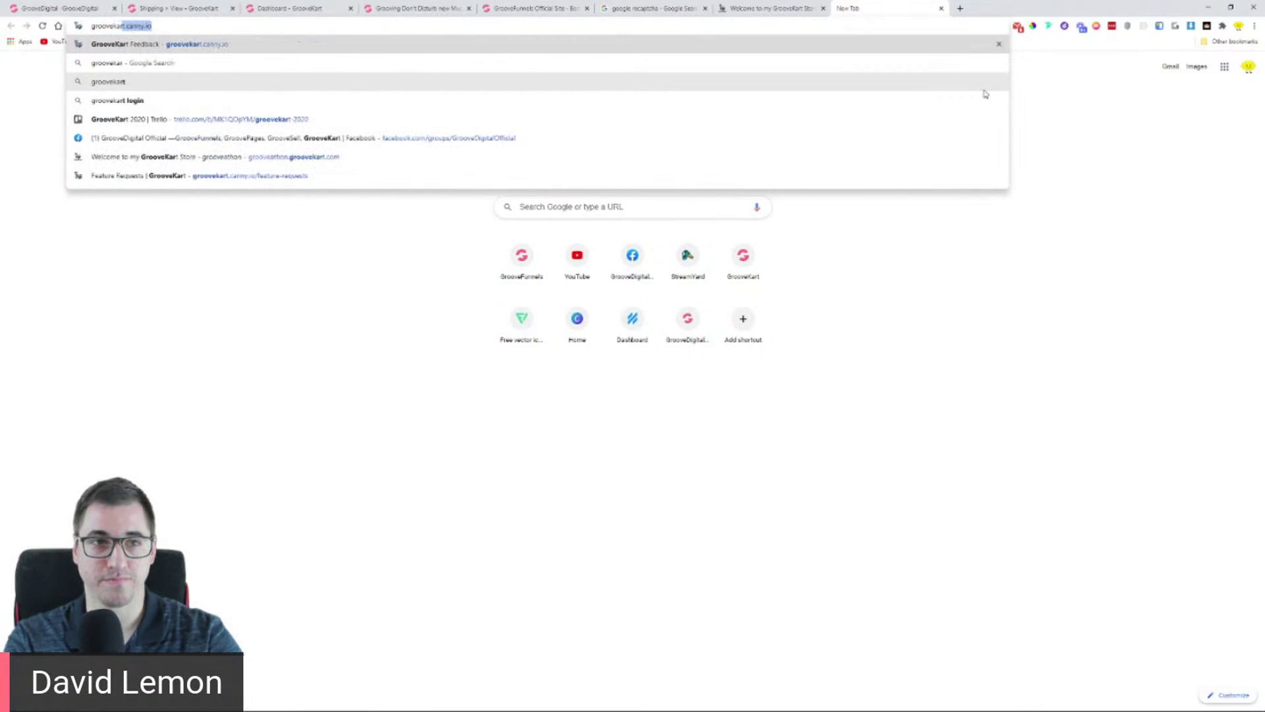
key("Return")
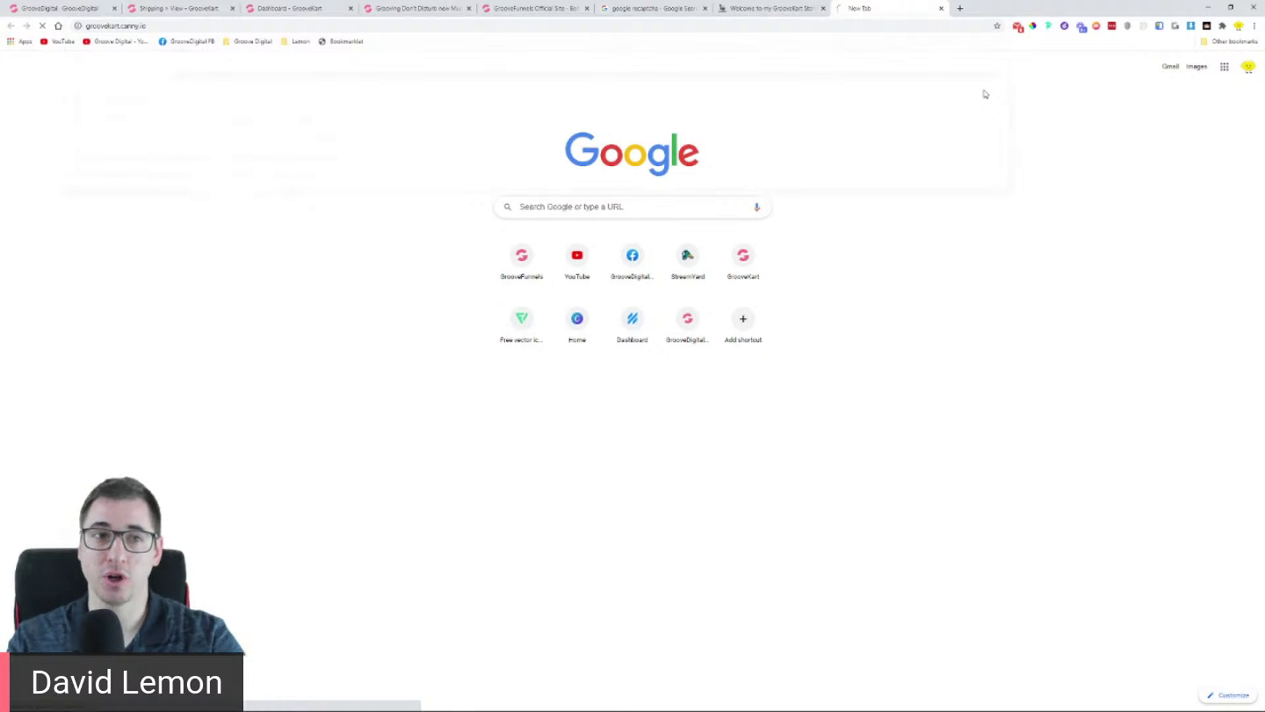
left_click(517, 25)
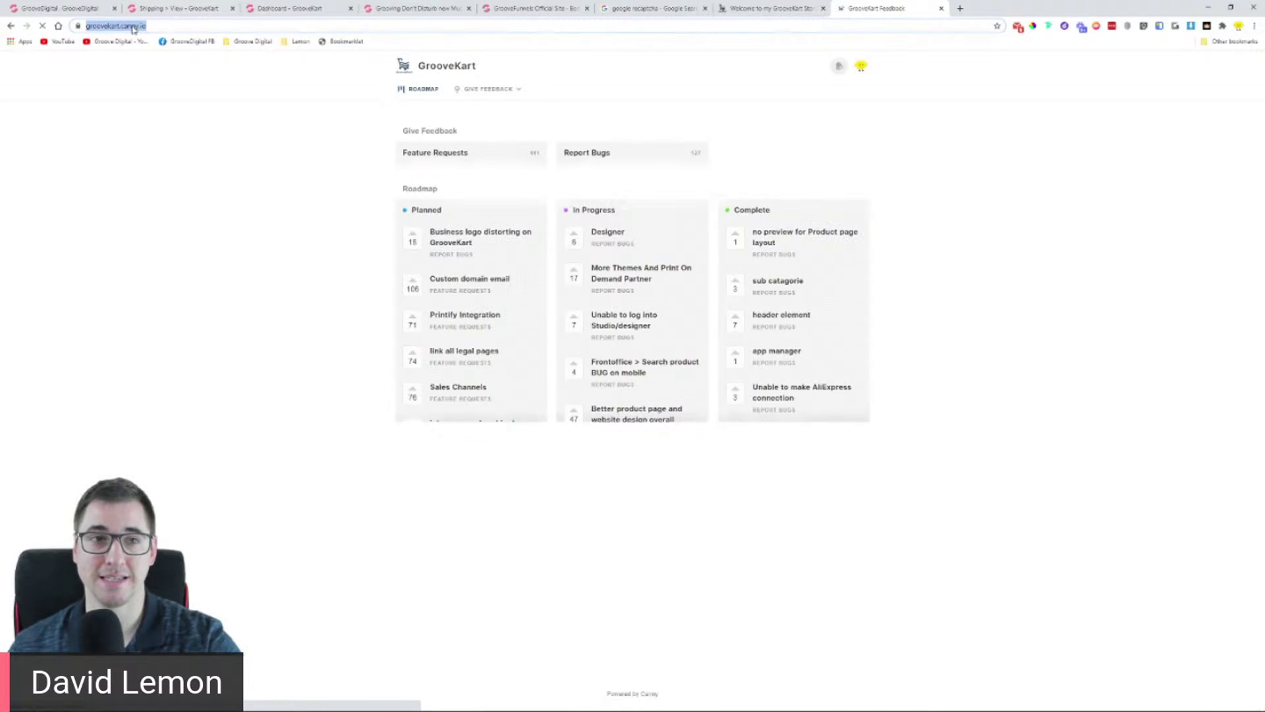
right_click(134, 29)
left_click(176, 81)
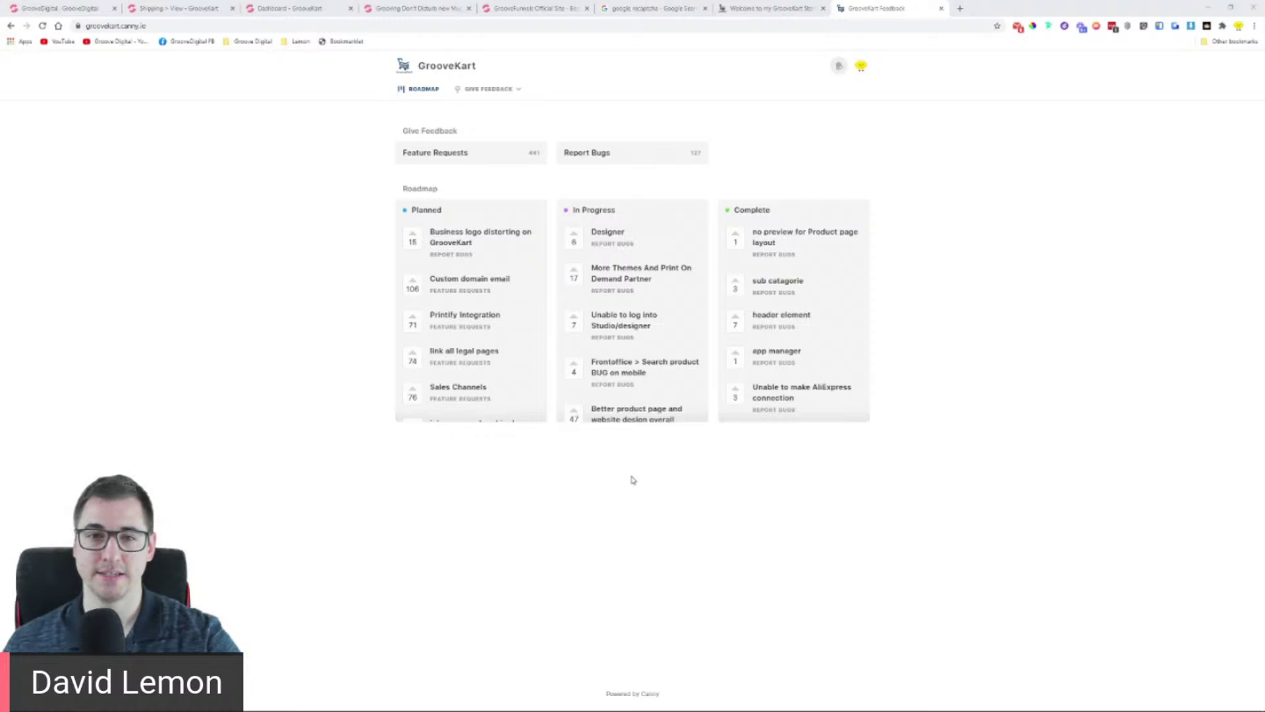
Step: Enlarge the GrooveKart feedback page, look through the roadmap's Planned items, and close the page
key("ctrl+plus")
key("ctrl+plus")
key("ctrl+plus")
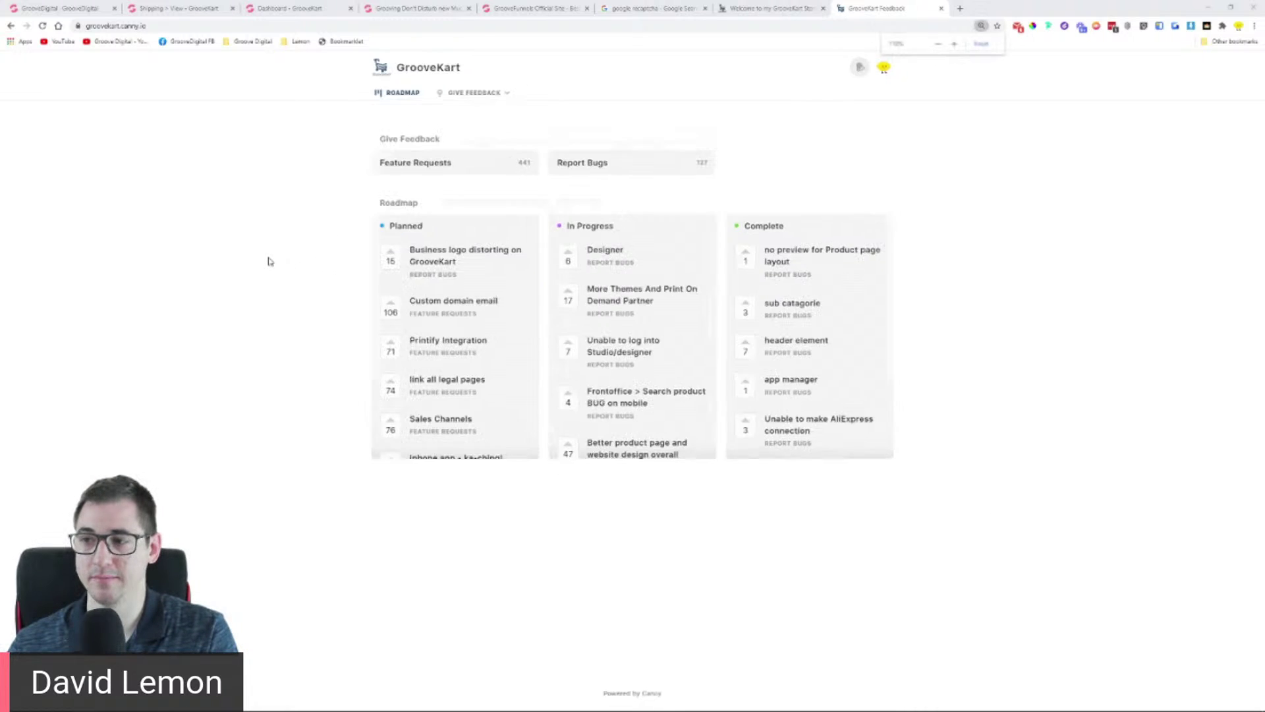
scroll(429, 353, "down", 3)
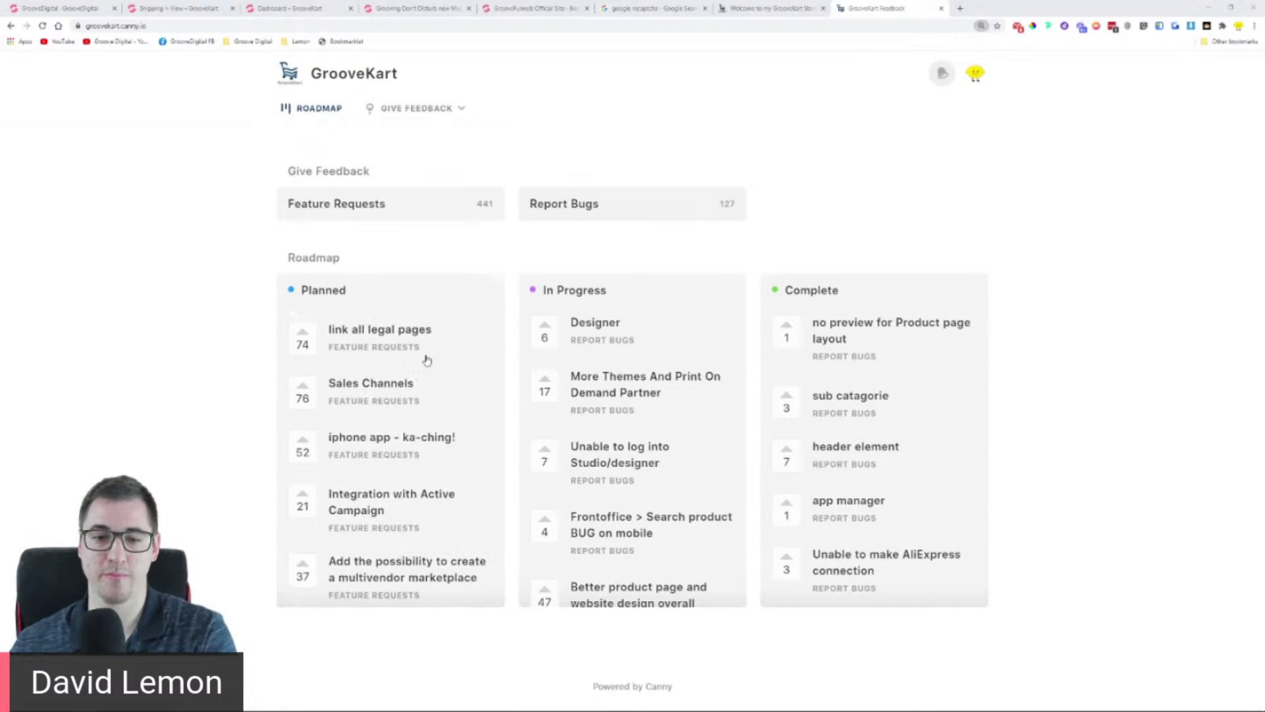
scroll(417, 370, "up", 3)
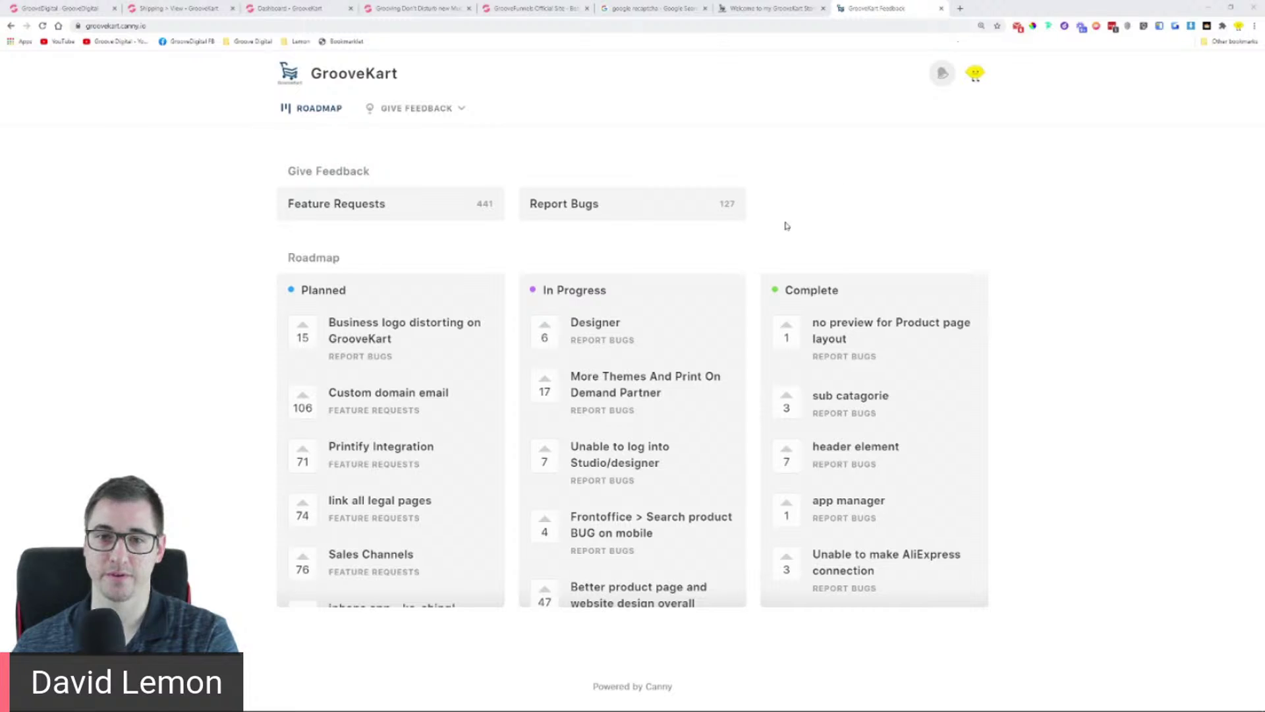
left_click(941, 8)
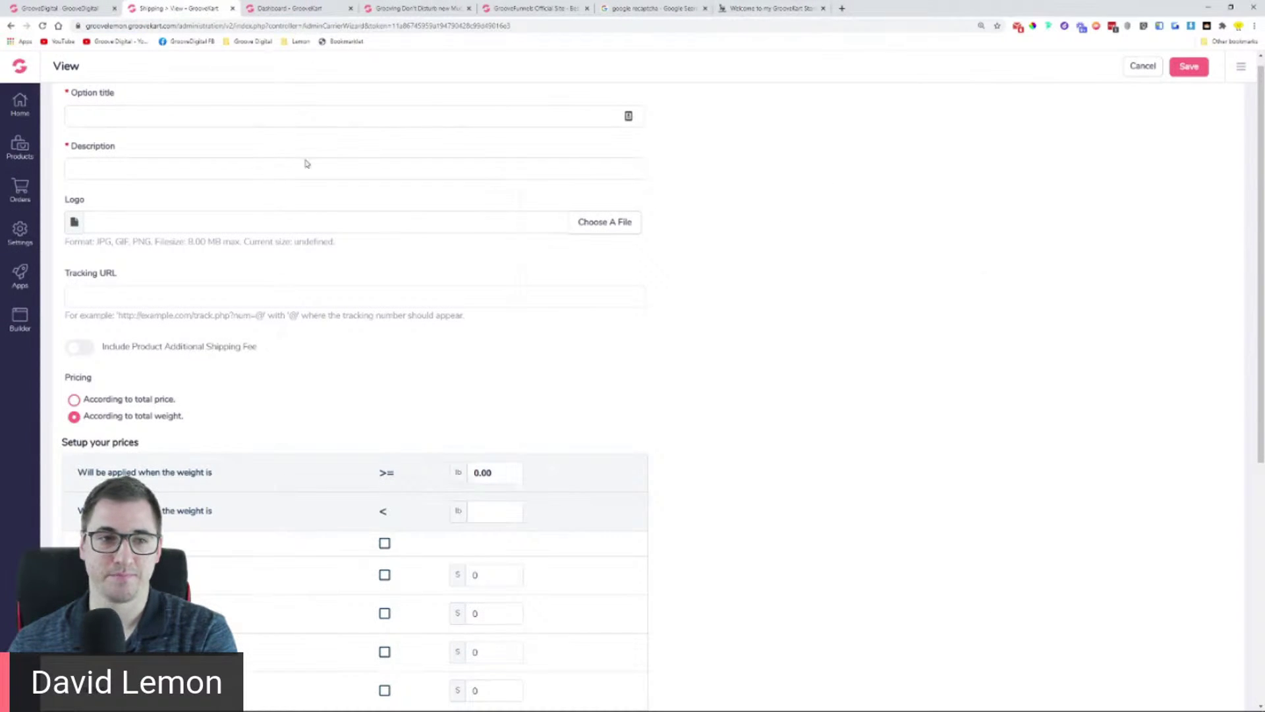
Step: Leave the shipping option form for the store's tax settings and enable taxes
key("ctrl+minus")
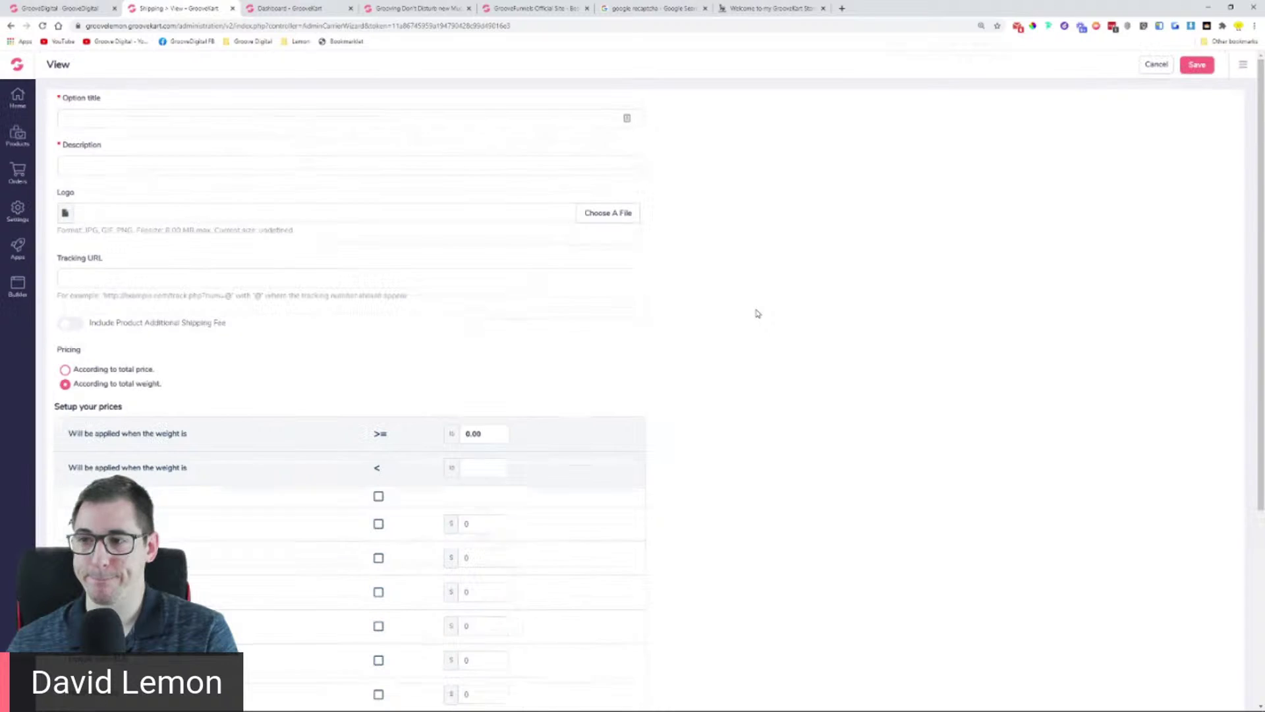
scroll(729, 331, "down", 4)
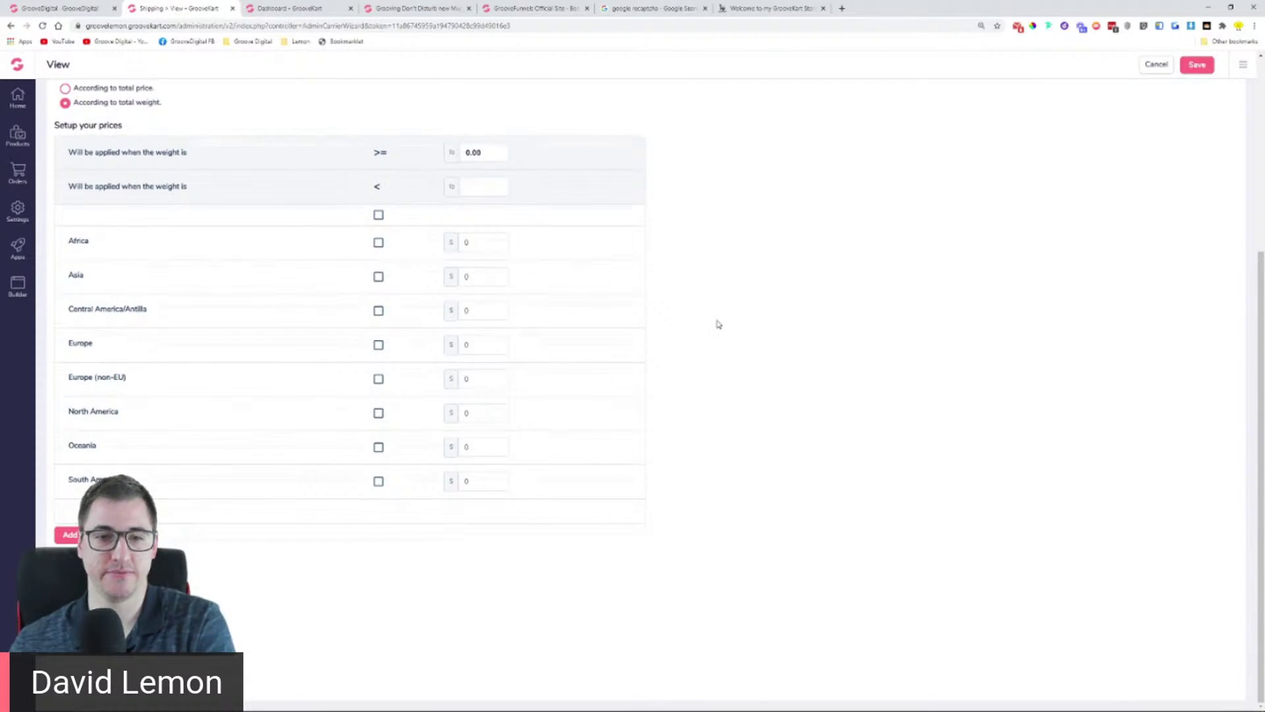
scroll(694, 350, "up", 4)
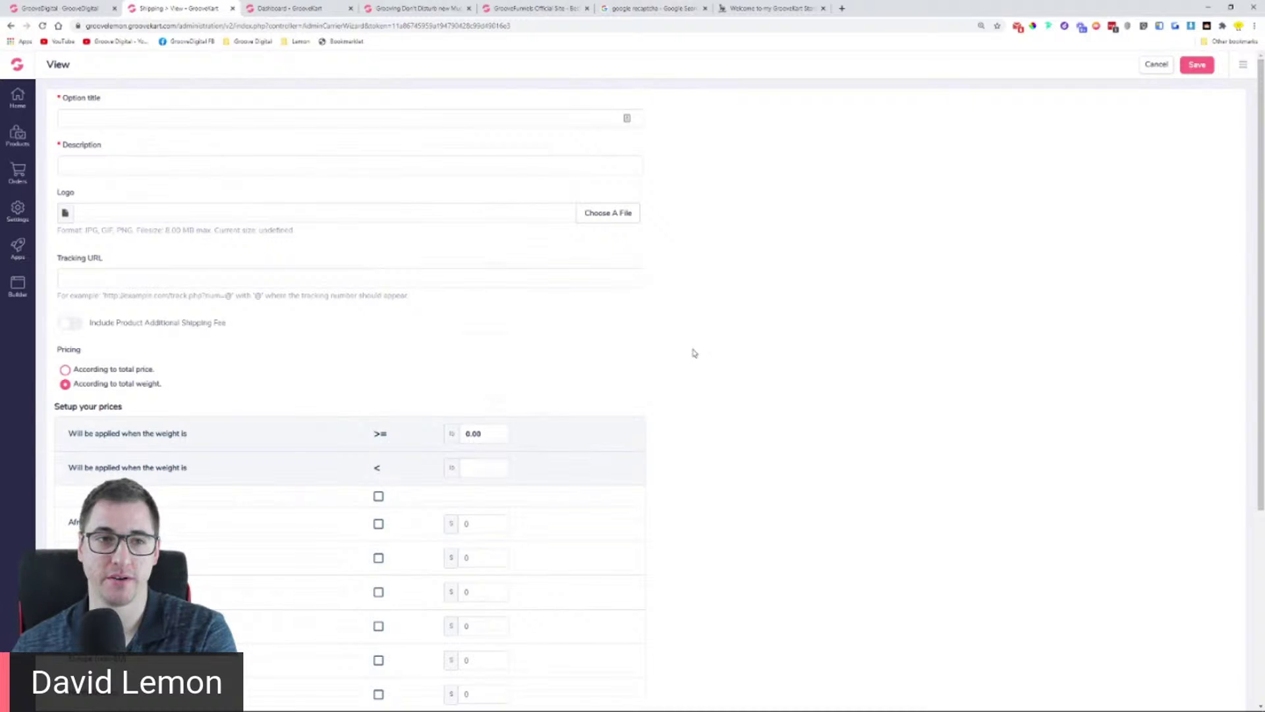
left_click(18, 215)
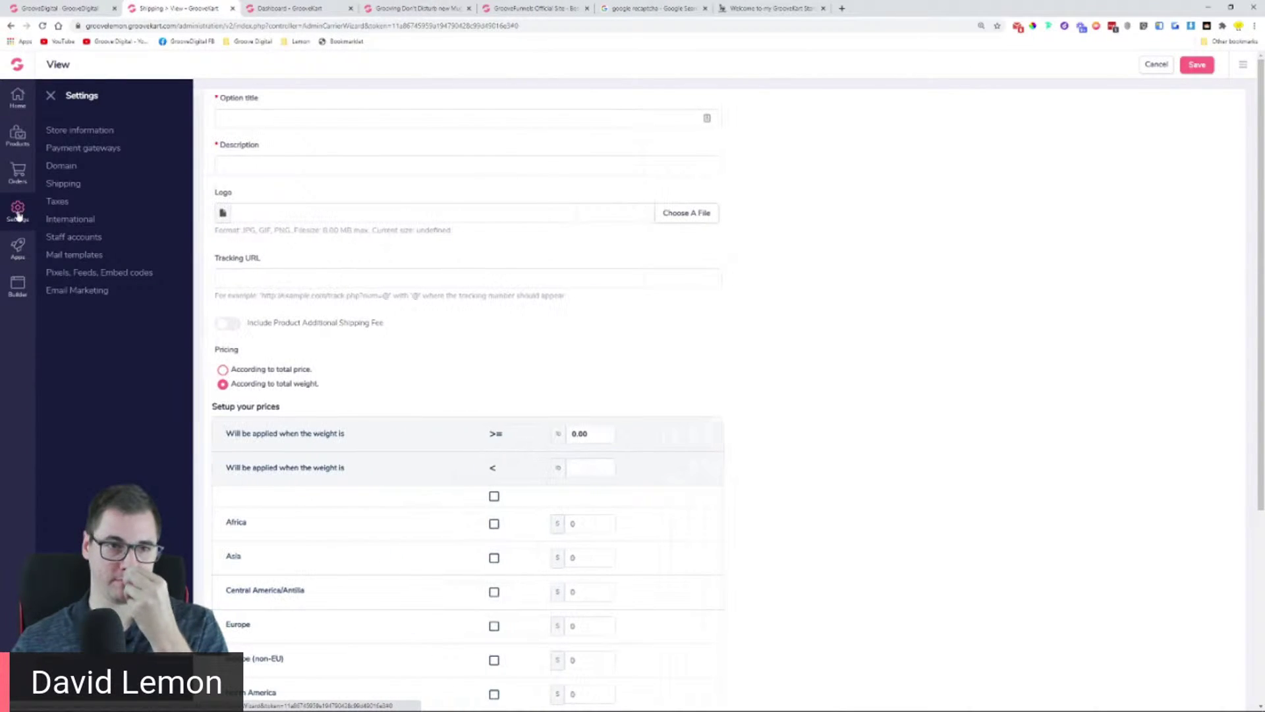
left_click(66, 207)
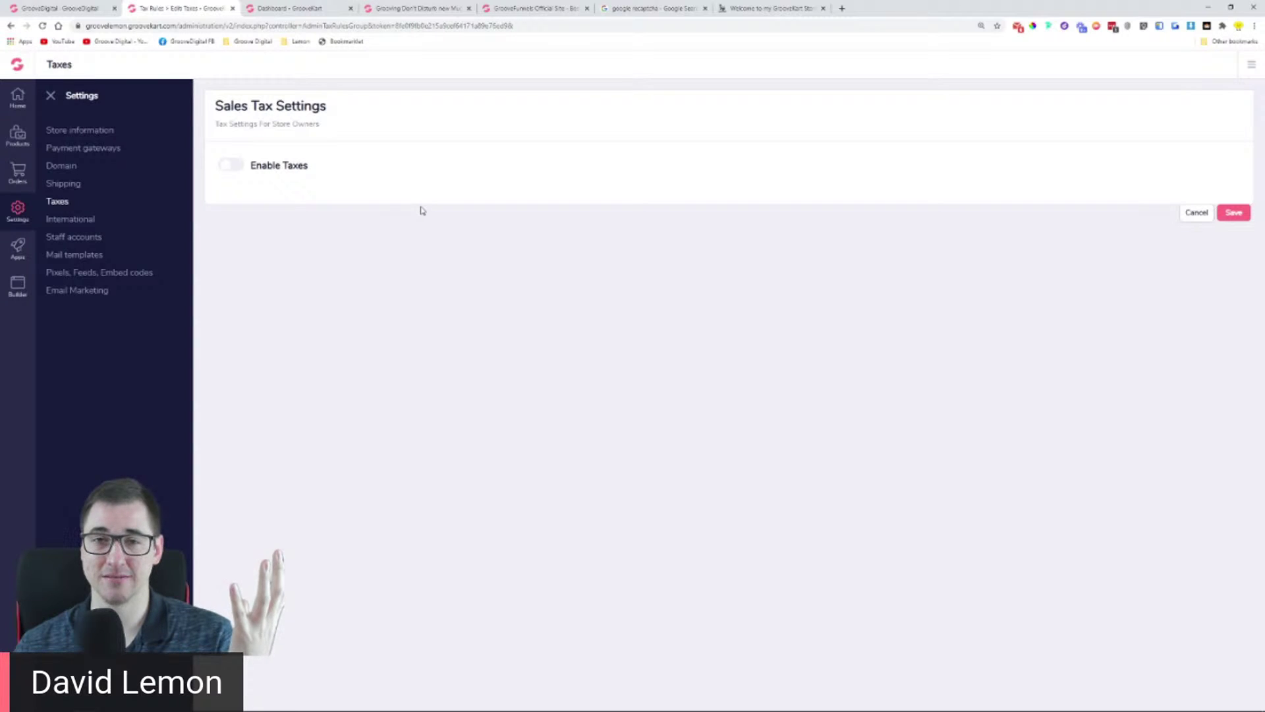
left_click(228, 166)
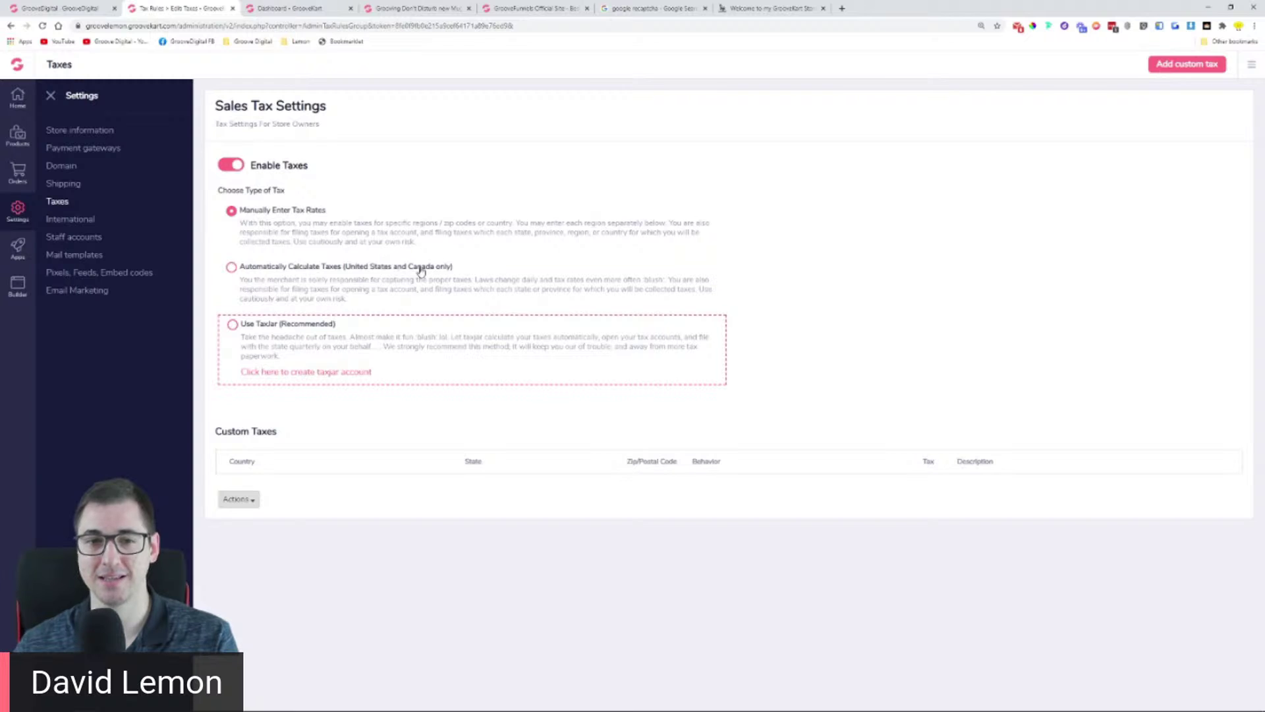
Step: Compare the automatic, TaxJar and manual tax types, finishing on Automatically Calculate Taxes (United States and Canada only)
left_click(231, 267)
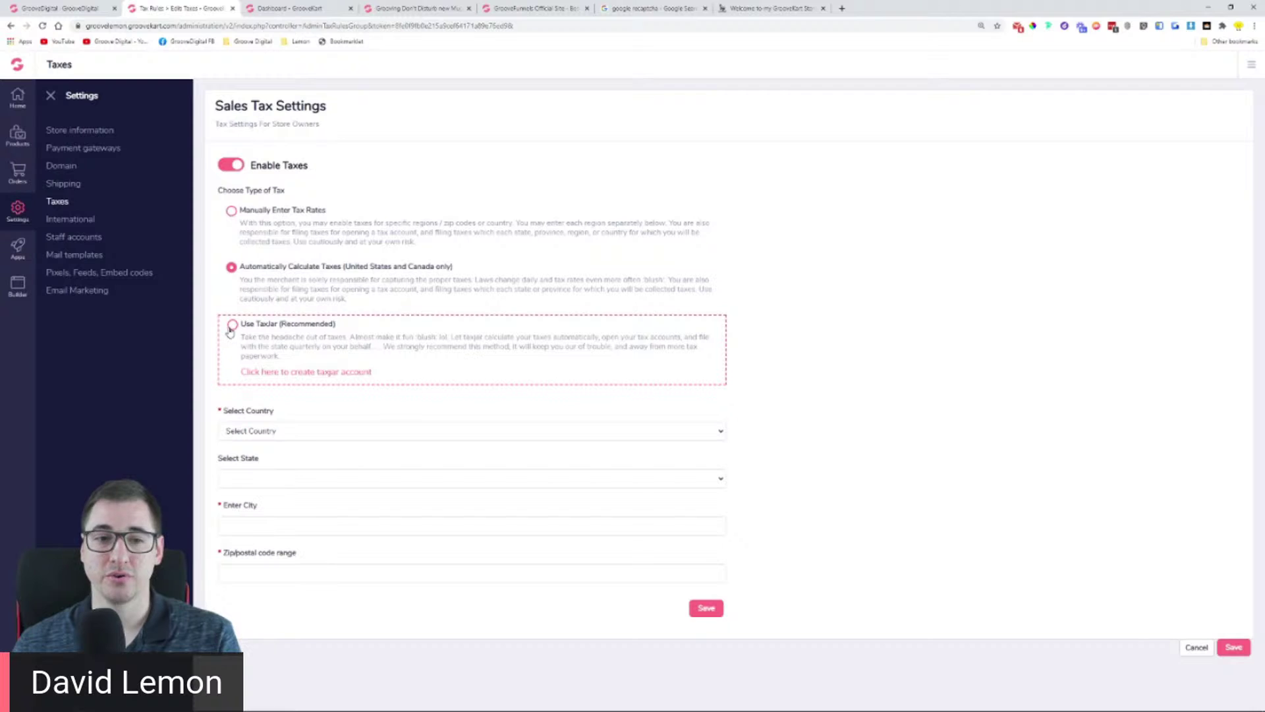
left_click(231, 326)
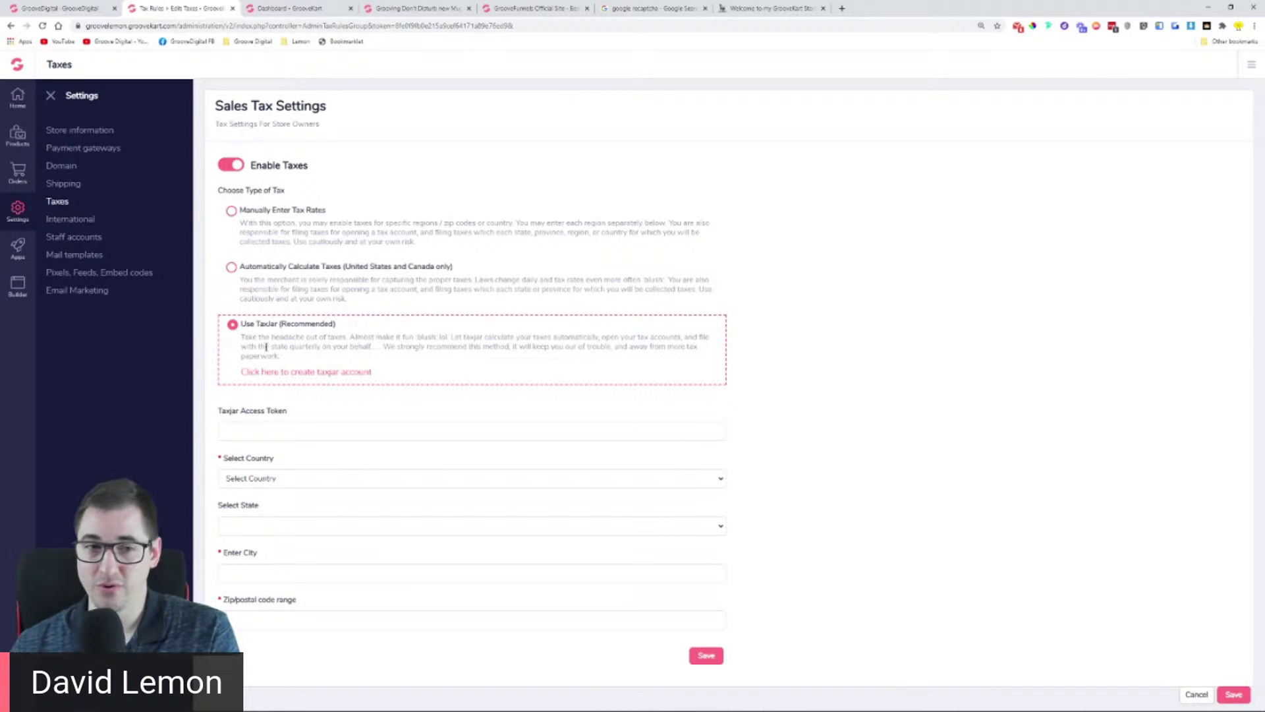
left_click(265, 434)
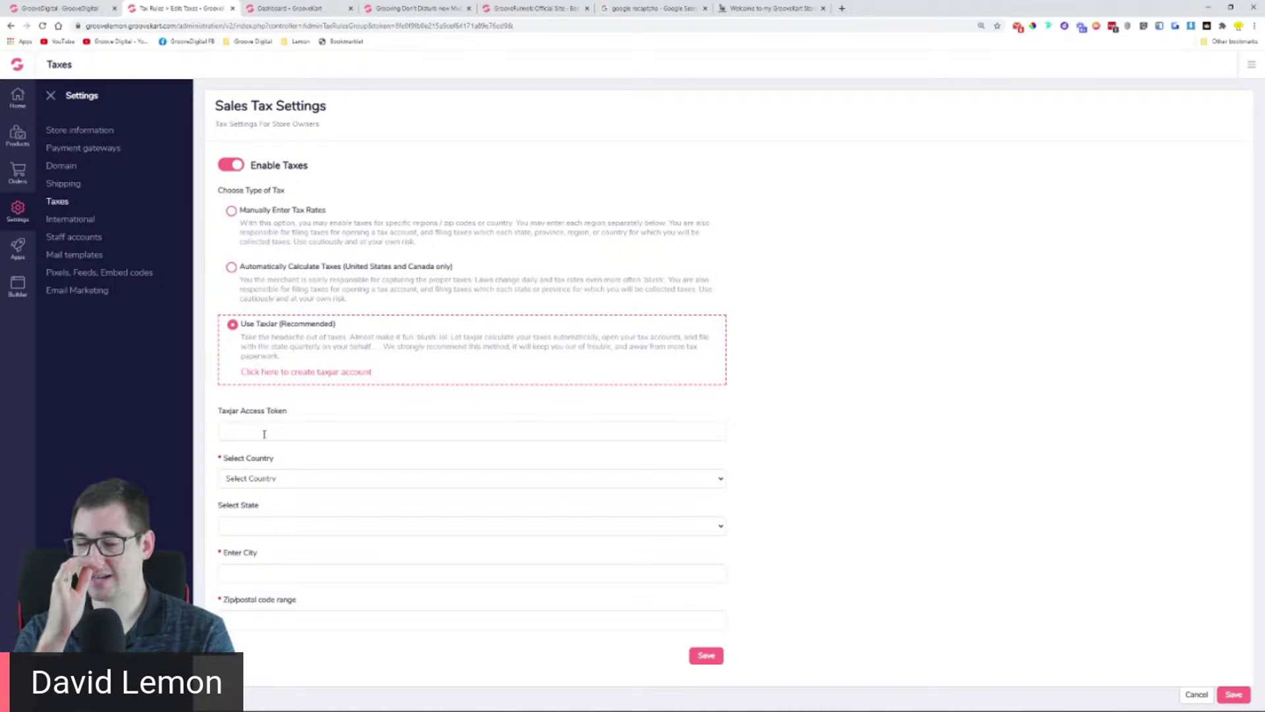
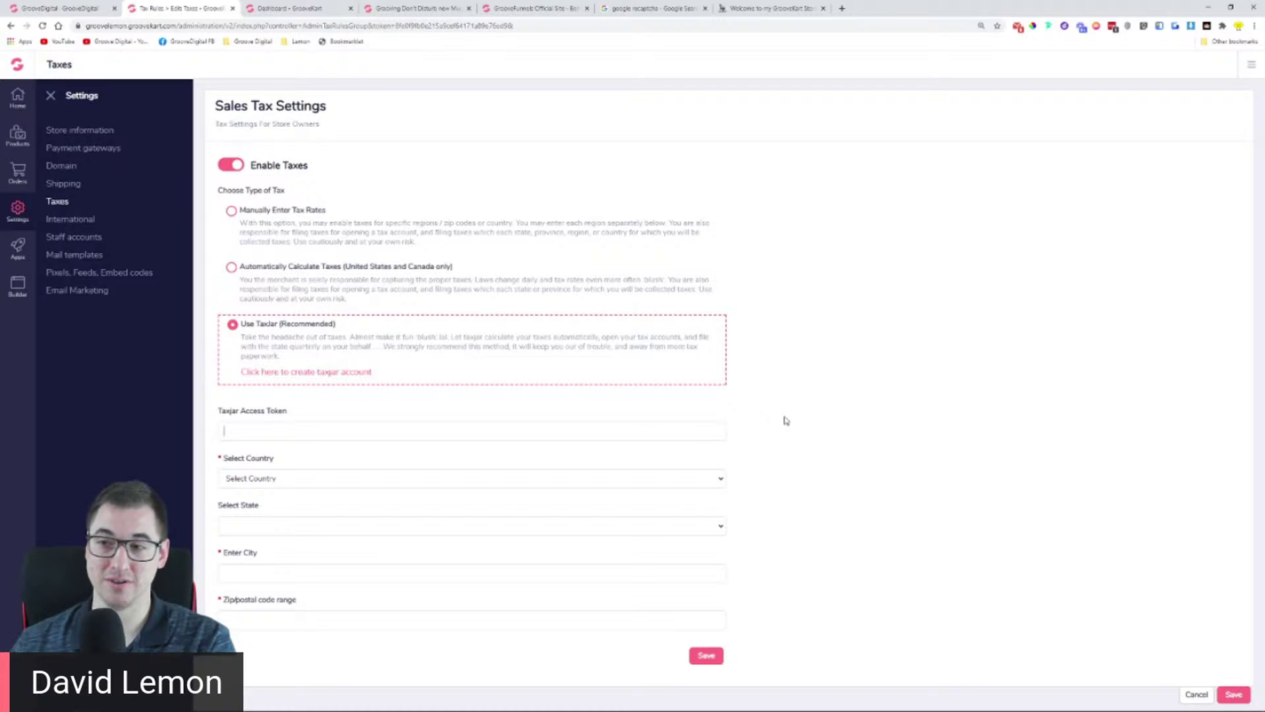
left_click(232, 211)
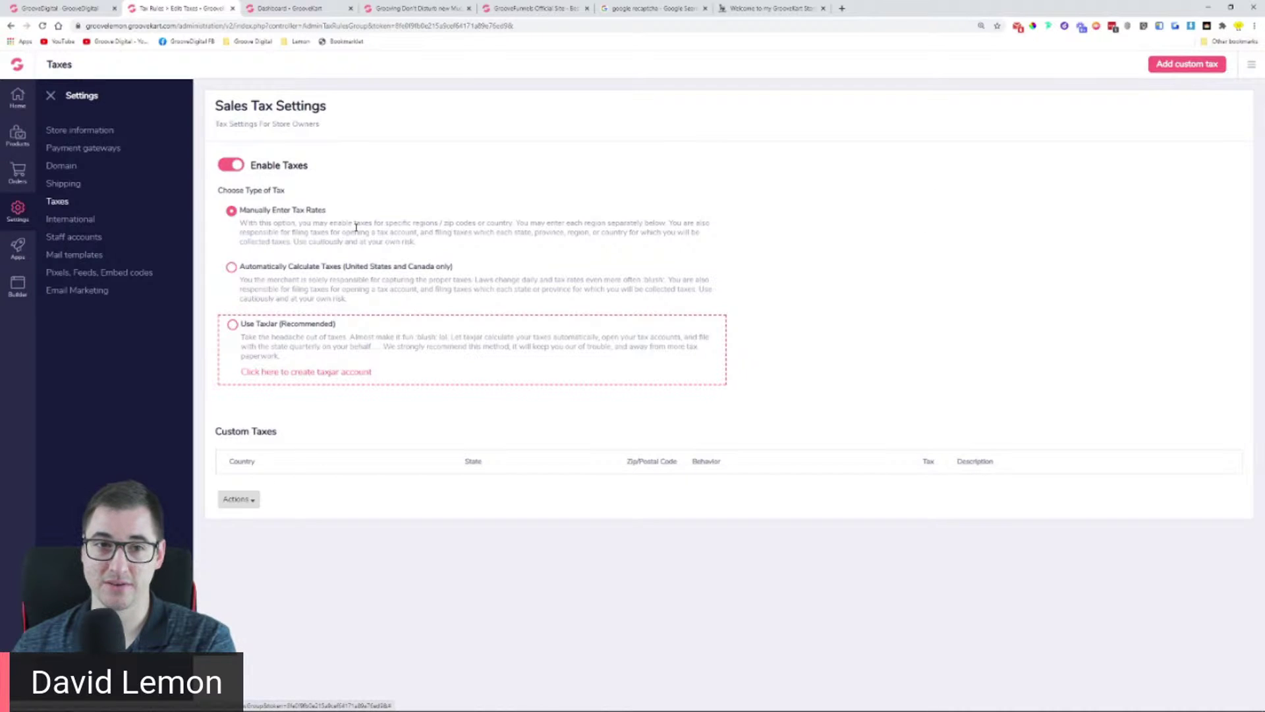
left_click(262, 268)
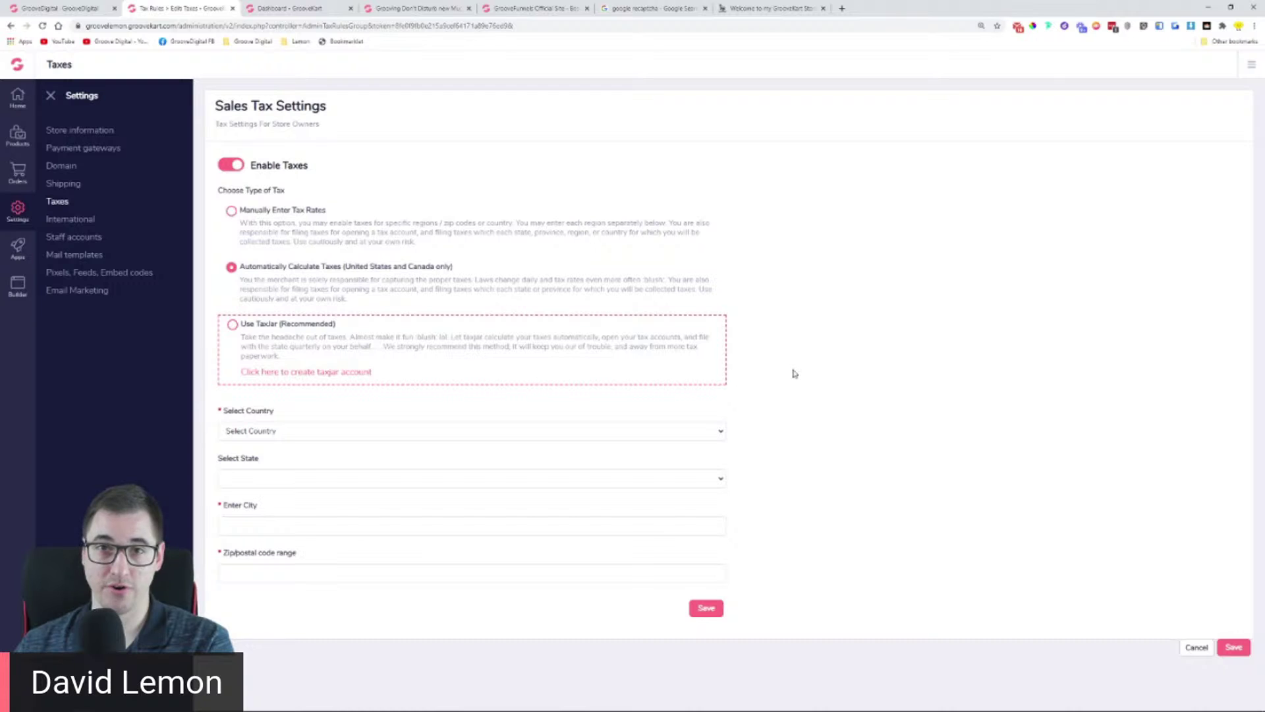
Step: Open the international currency settings and select US Dollar, Euro and Baht in the currency list
left_click(73, 221)
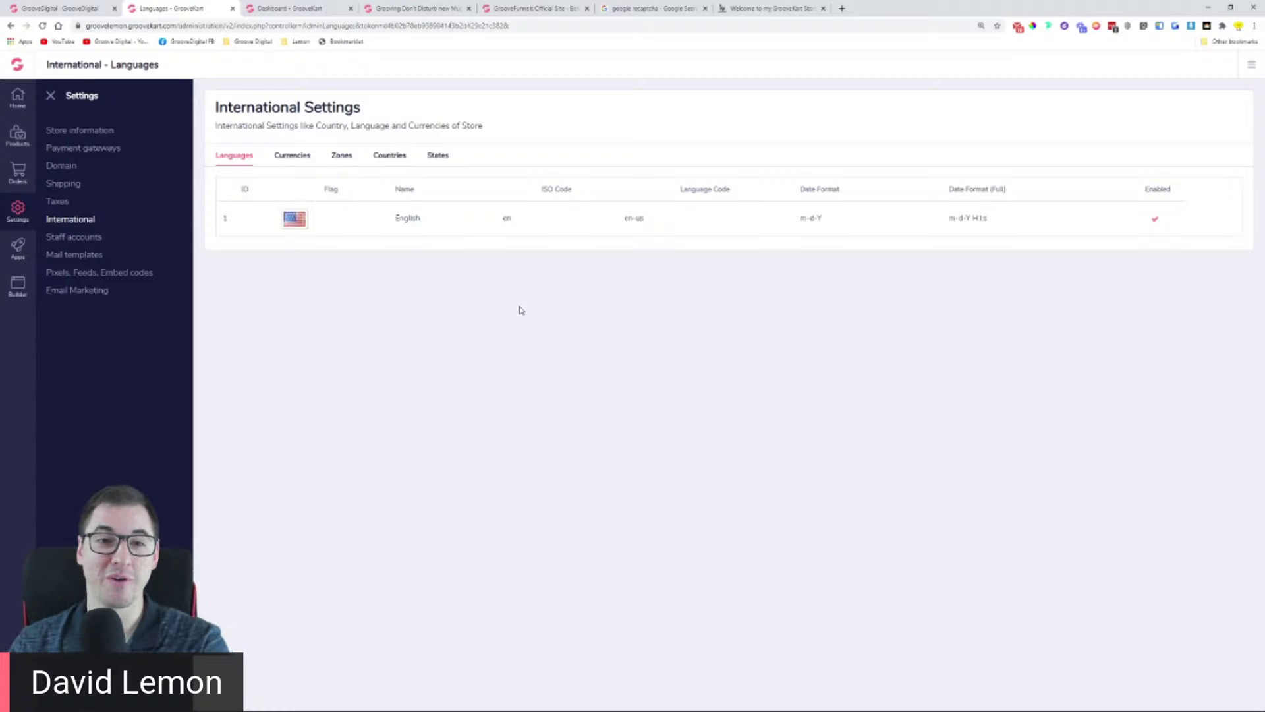
left_click(303, 158)
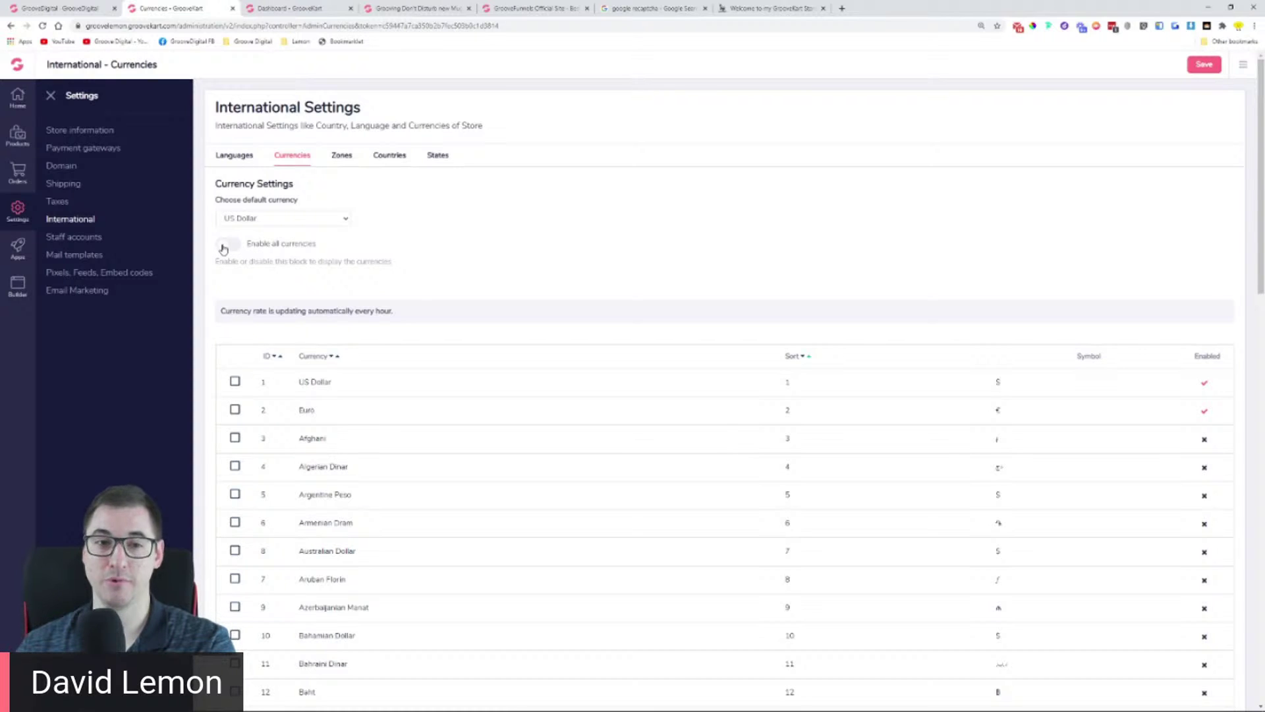
scroll(311, 271, "down", 2)
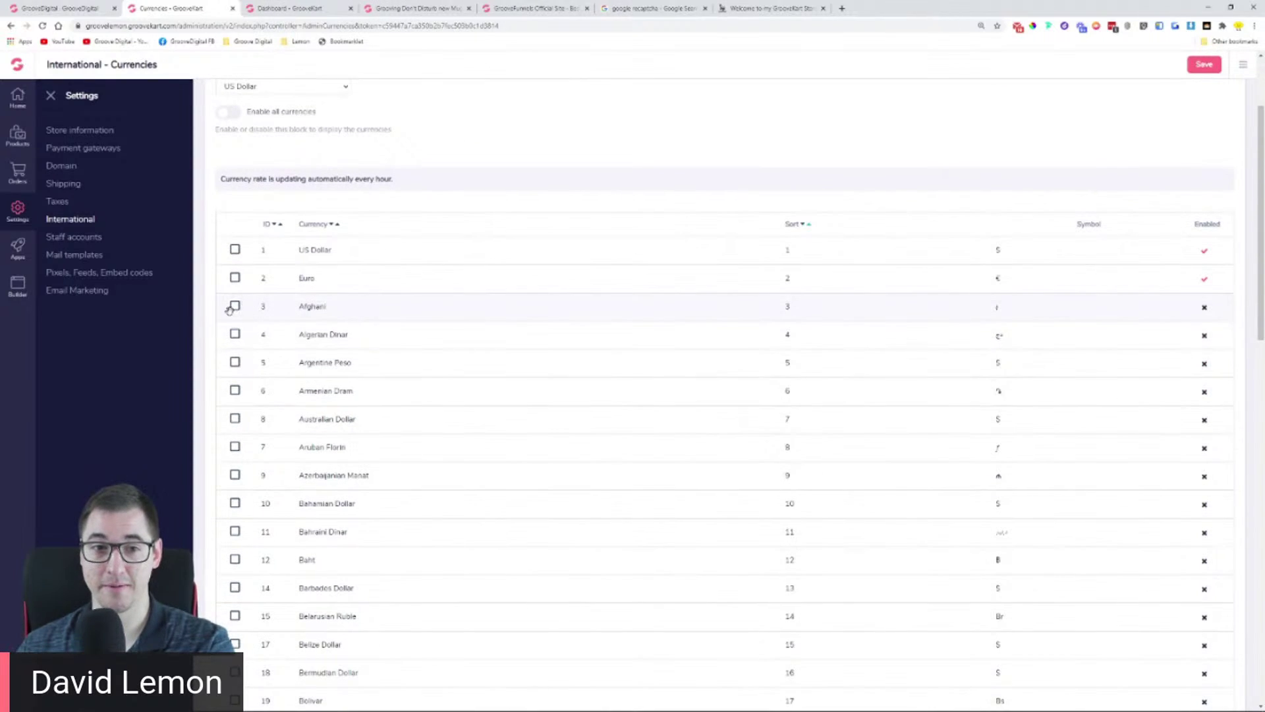
left_click(234, 279)
left_click(235, 251)
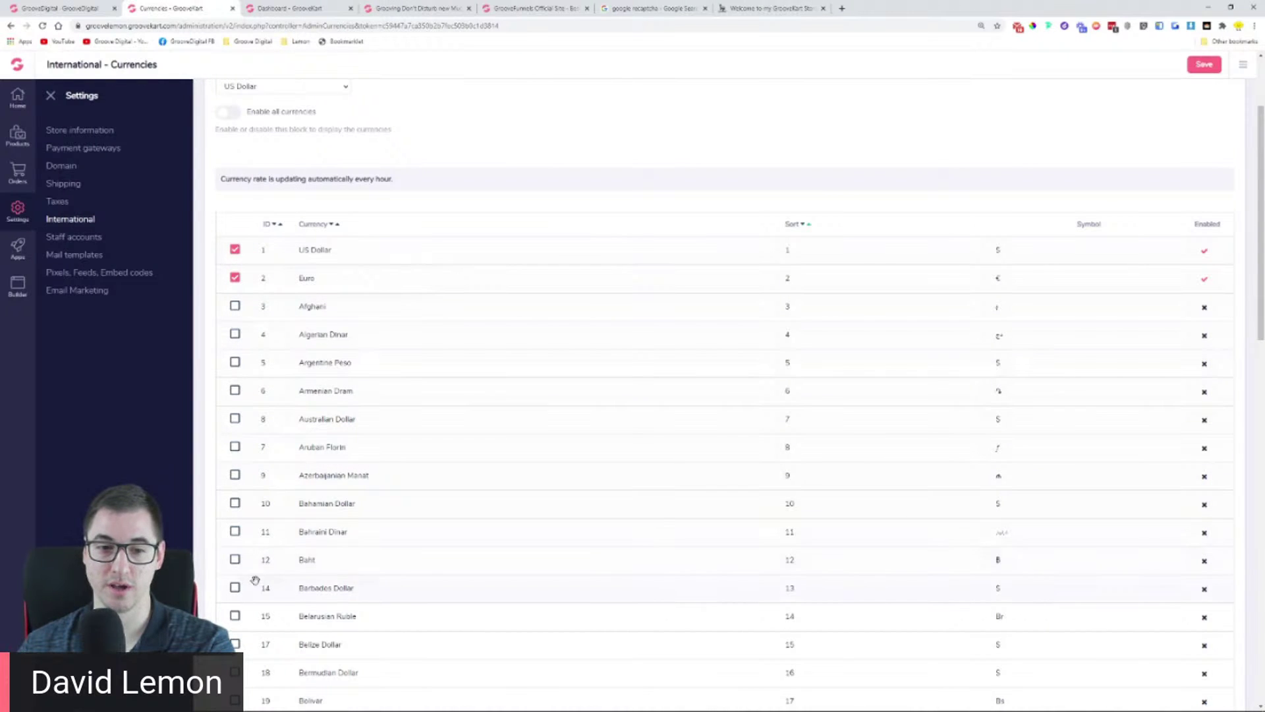
scroll(295, 532, "down", 7)
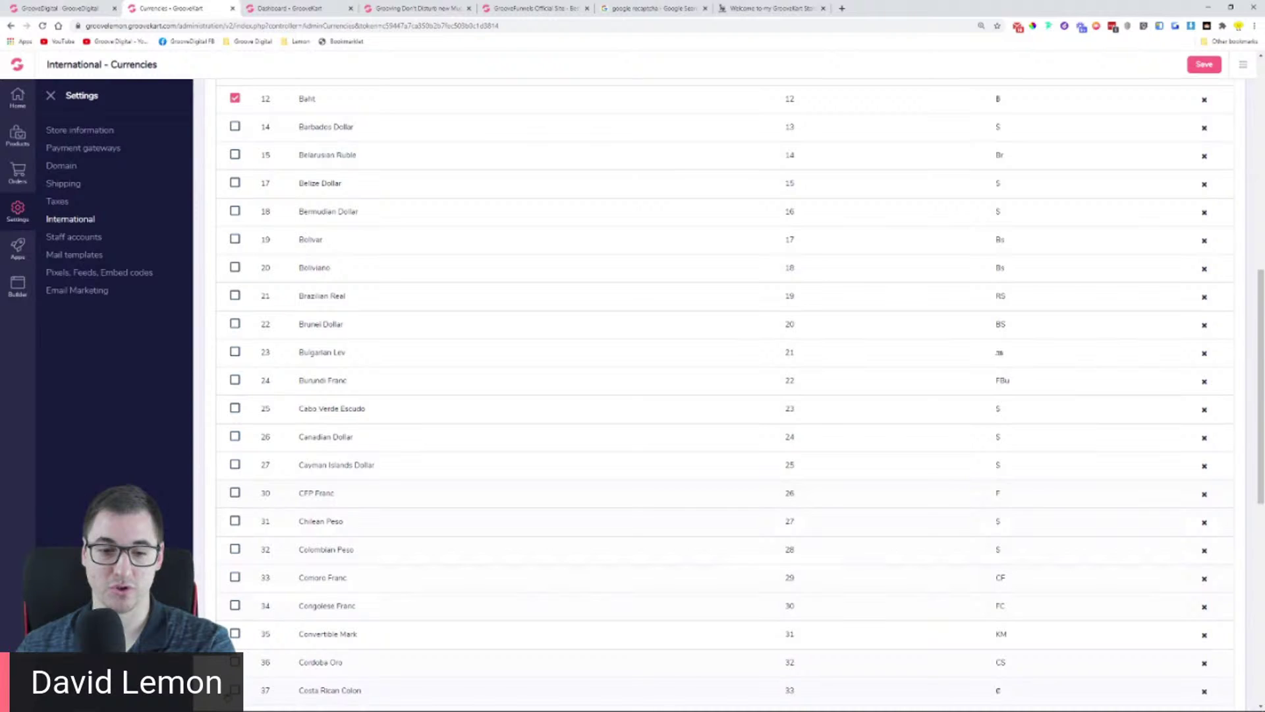
scroll(571, 255, "up", 10)
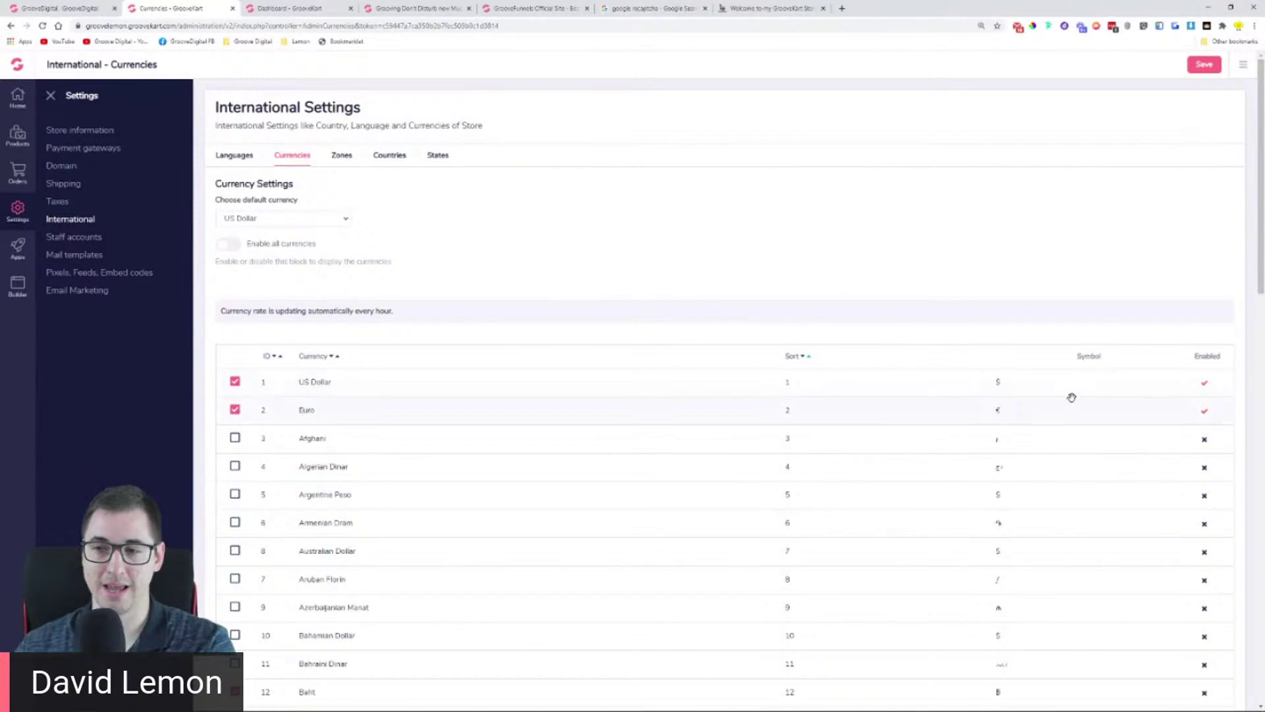
scroll(941, 438, "down", 13)
scroll(893, 443, "up", 8)
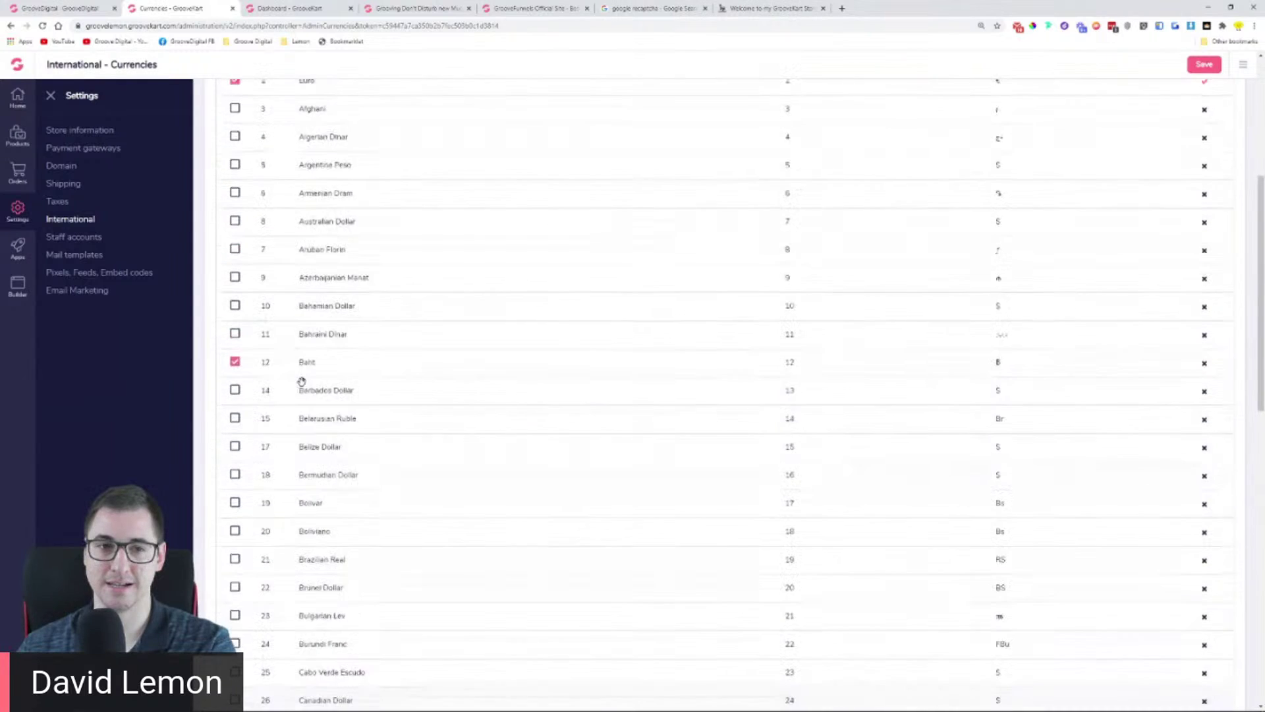
scroll(301, 382, "up", 1)
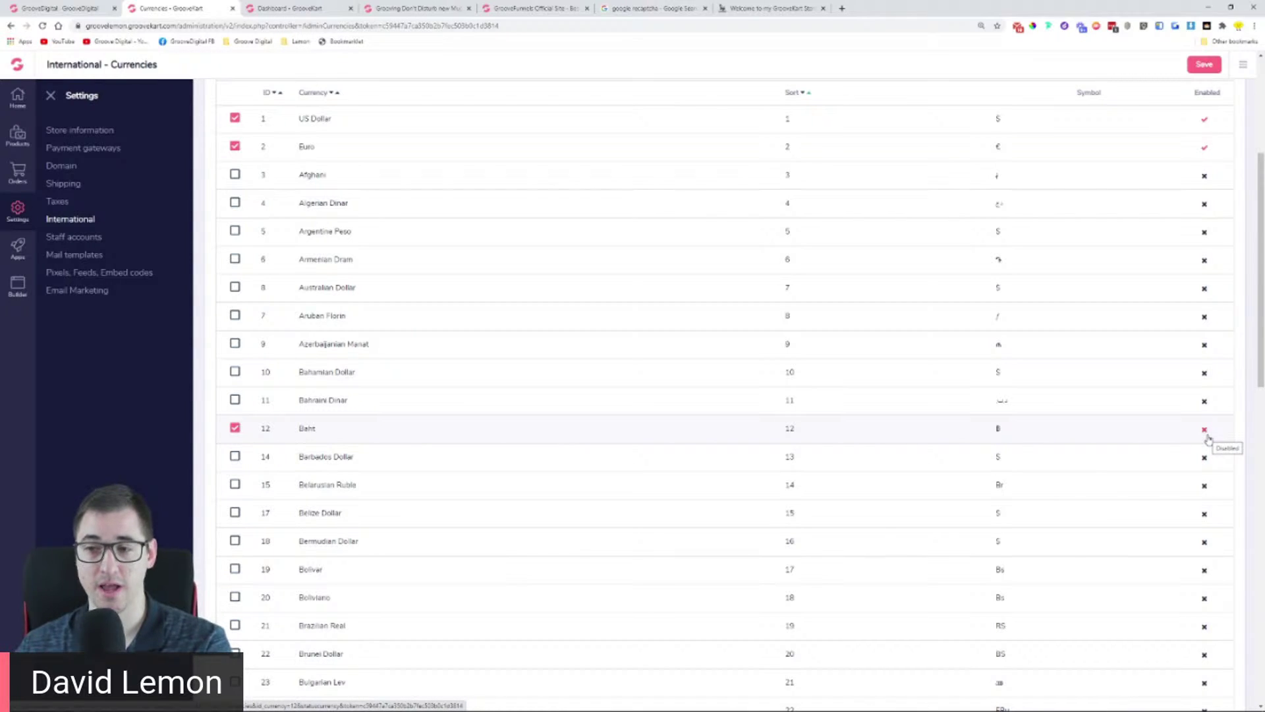
Step: Enable the Baht currency, then select US Dollar, Euro and Afghani in the currency list
left_click(1209, 438)
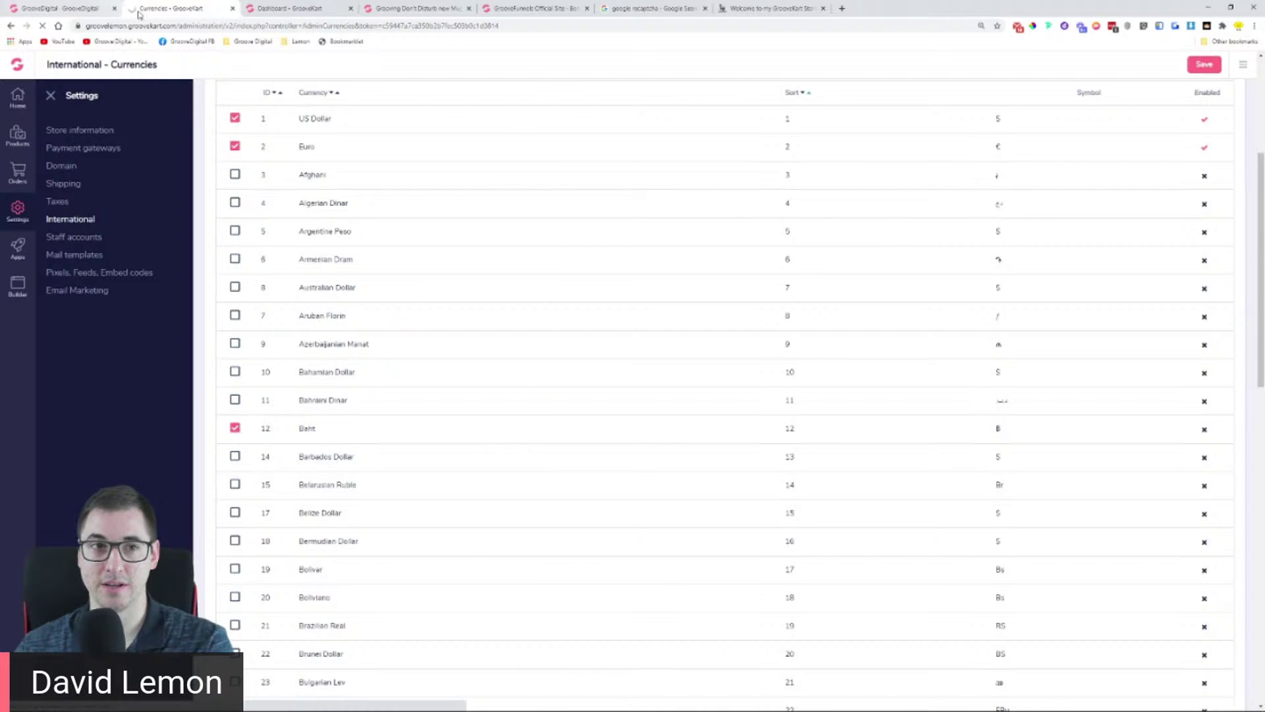
scroll(1041, 491, "down", 5)
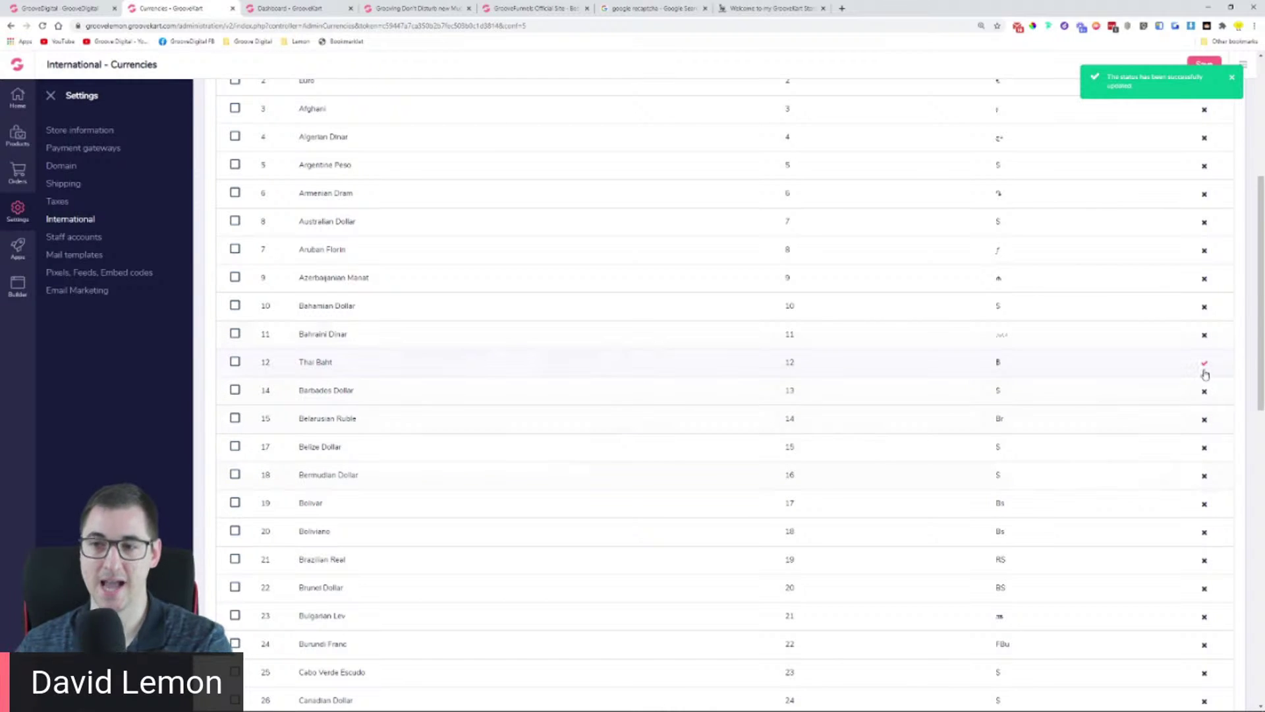
scroll(1048, 365, "up", 1)
scroll(1049, 365, "up", 5)
left_click(235, 381)
left_click(236, 410)
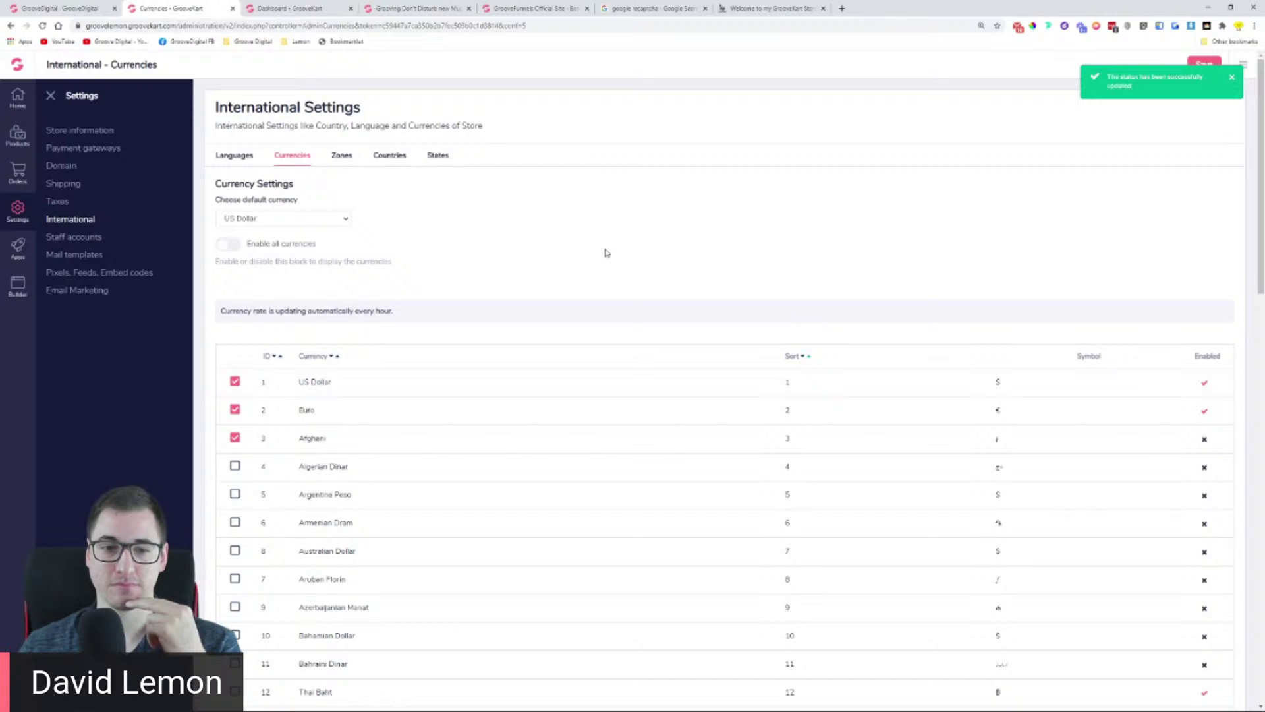
Step: Open the international zones, look at the Europe zone's edit form and leave it without saving
left_click(338, 163)
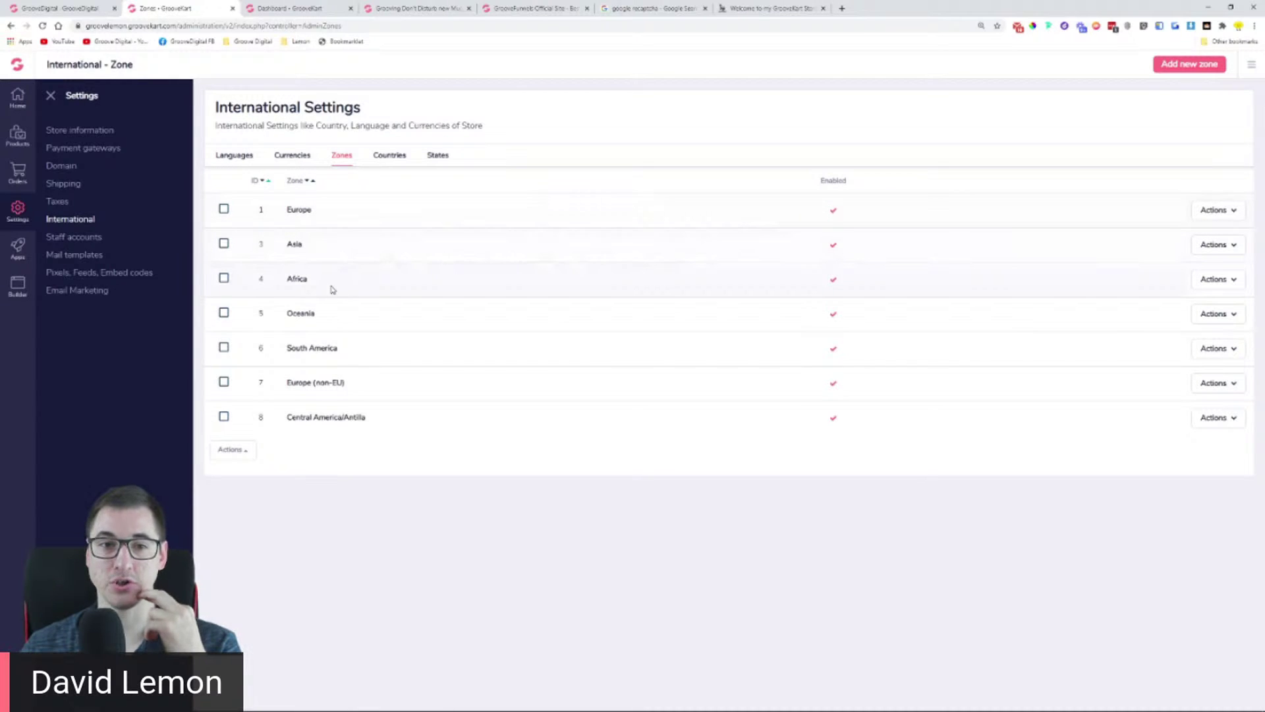
left_click(1218, 210)
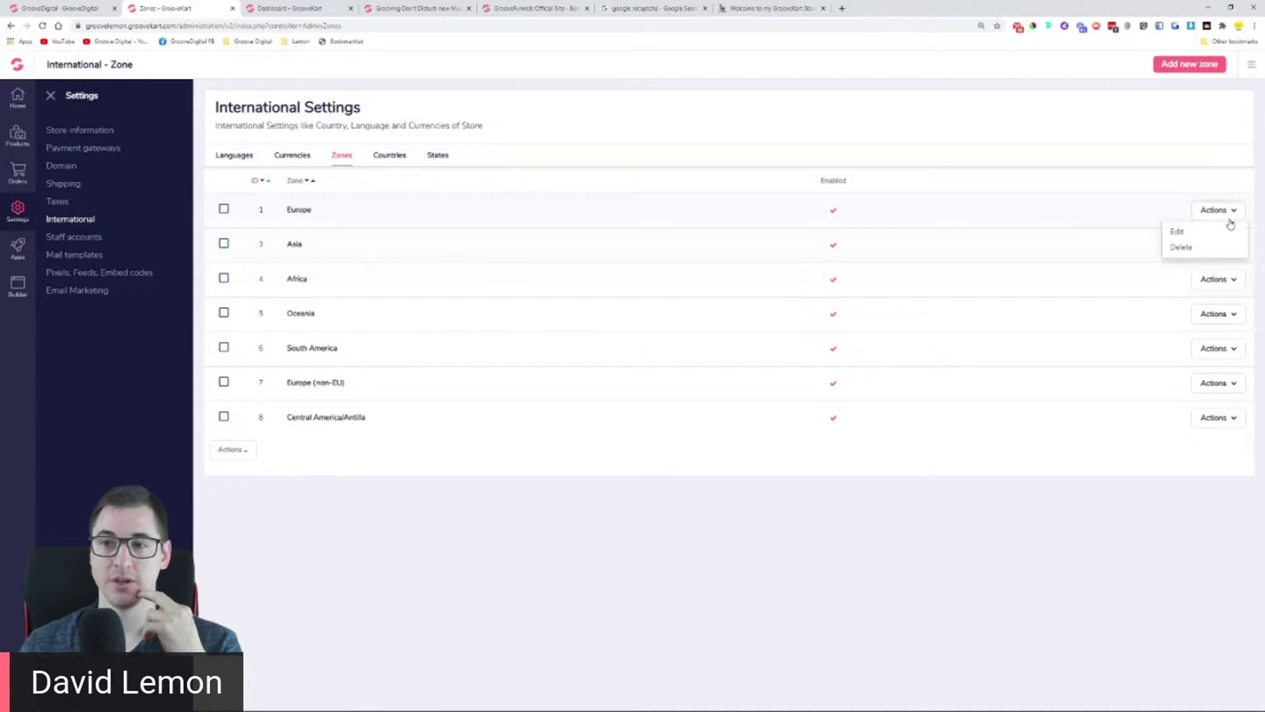
left_click(1190, 64)
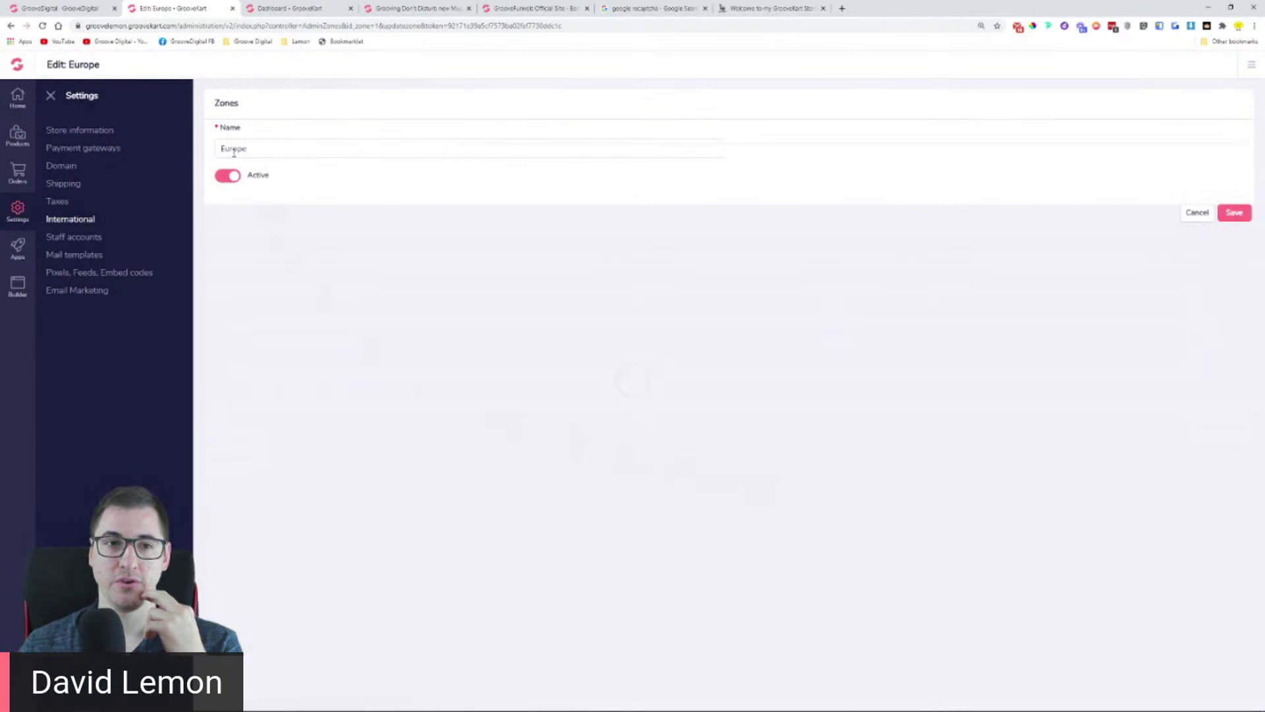
left_click(234, 152)
left_click(316, 118)
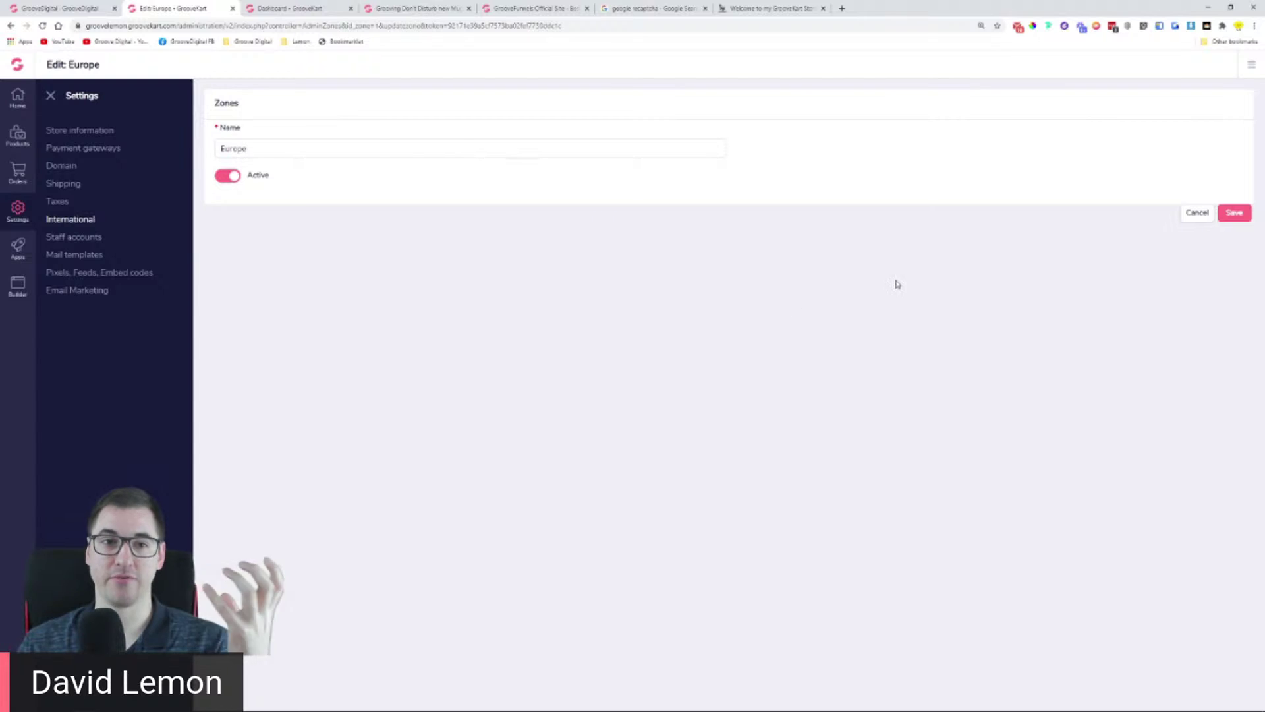
left_click(1198, 215)
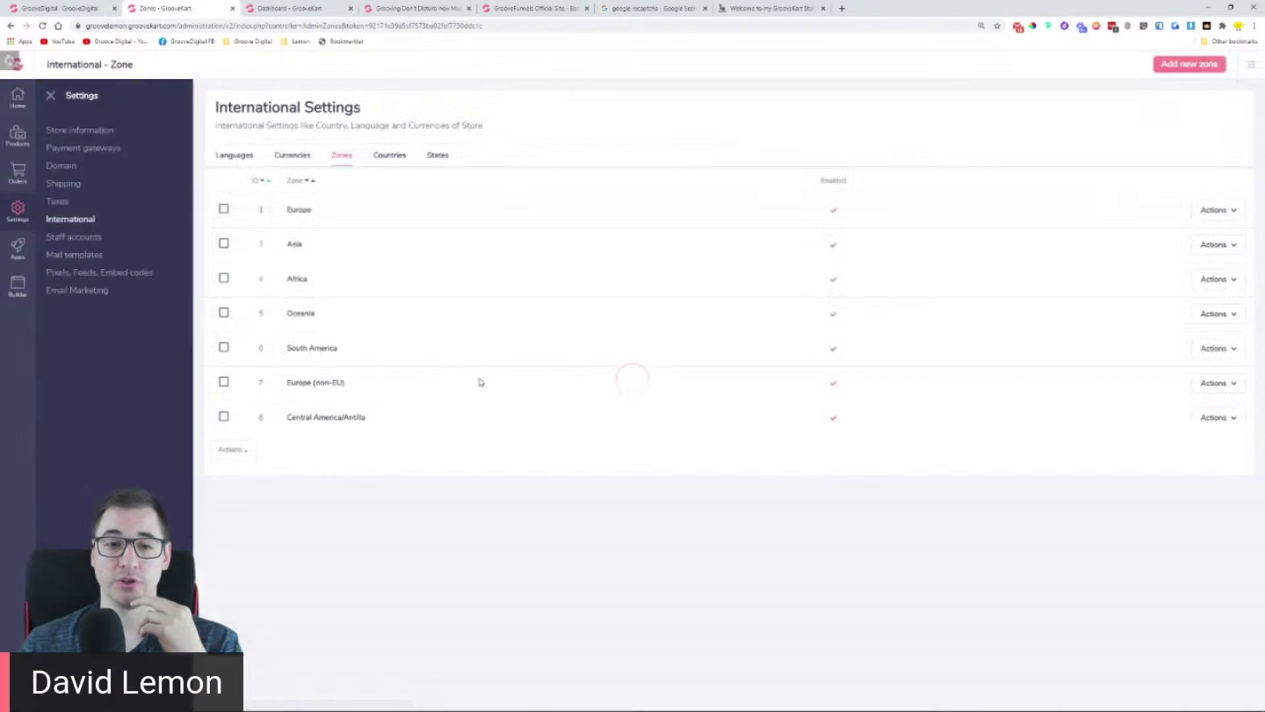
Step: Highlight the International Settings description, view the blank form for adding a new zone and cancel it
left_click_drag(234, 127, 477, 125)
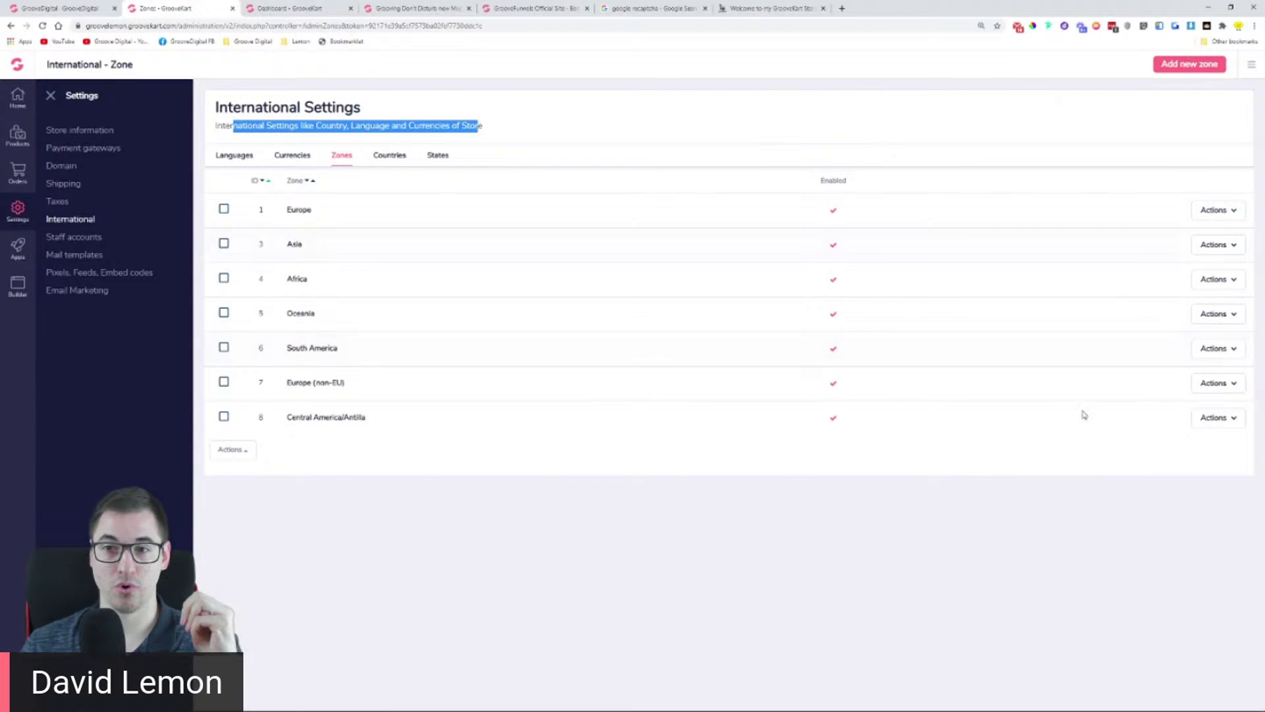
left_click(1189, 64)
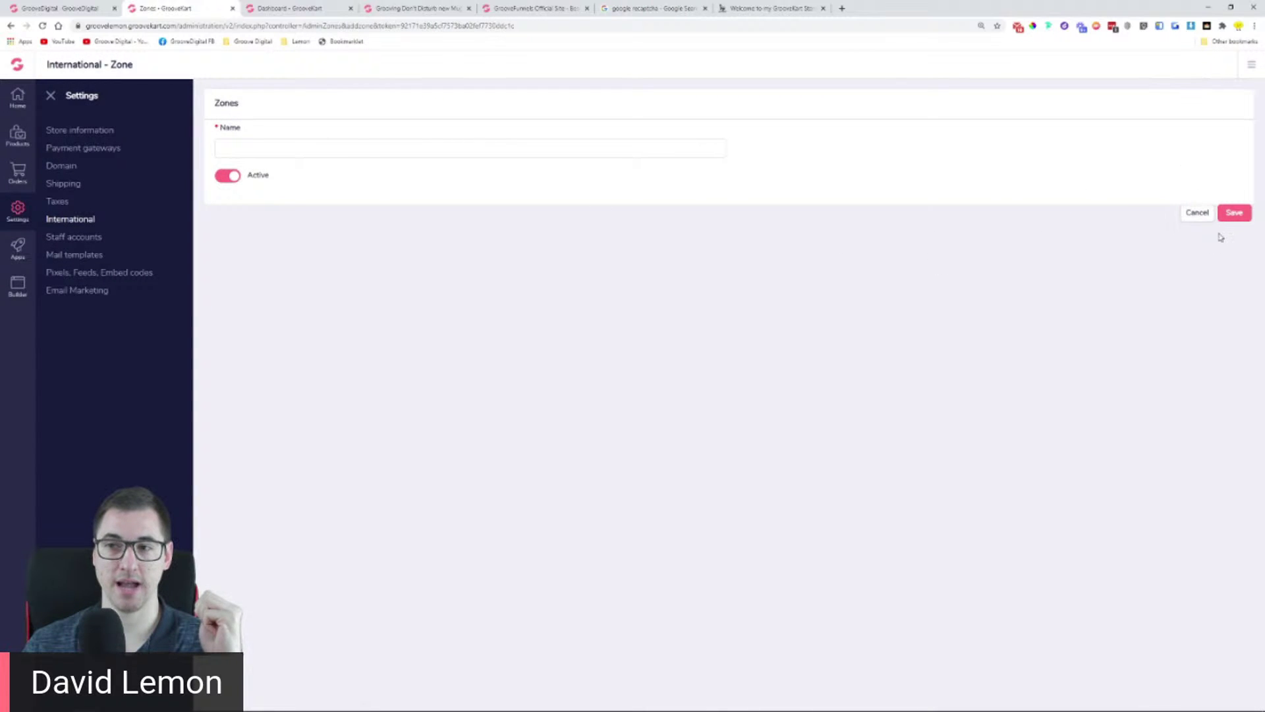
left_click(1201, 215)
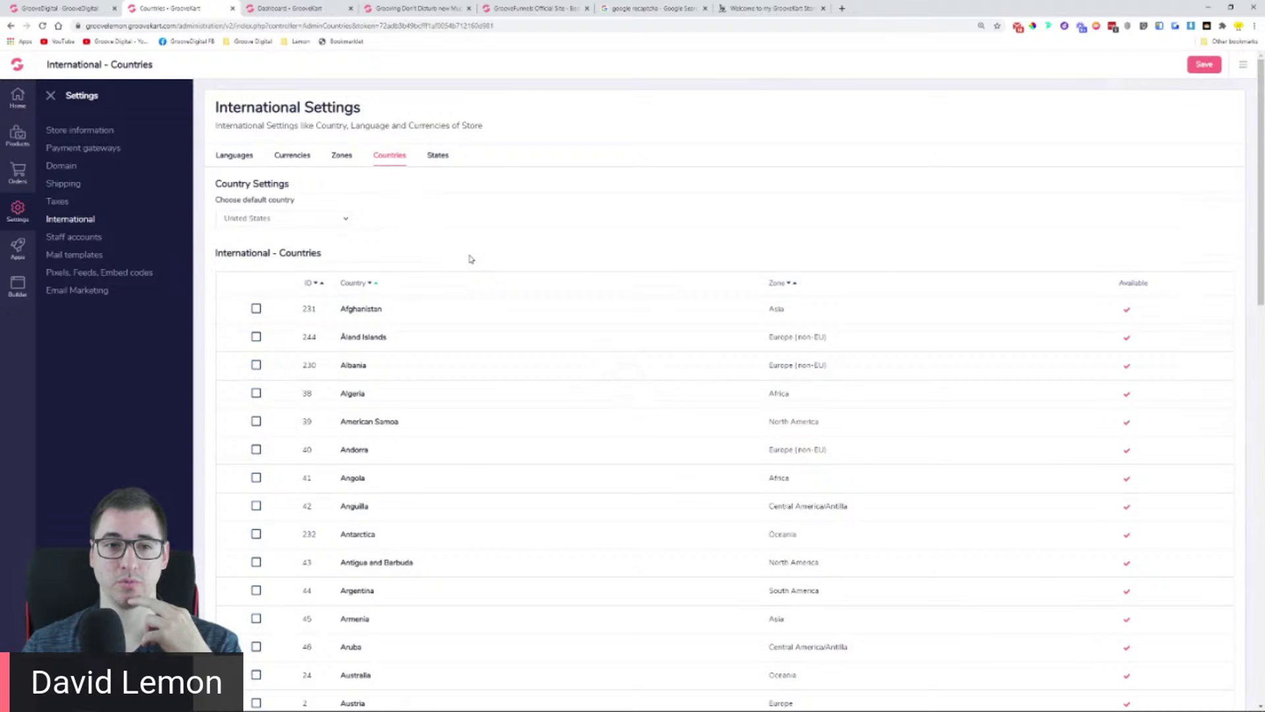
Step: Open the country settings and review the default country choice and the country list's zones and availability
left_click(288, 224)
left_click(288, 224)
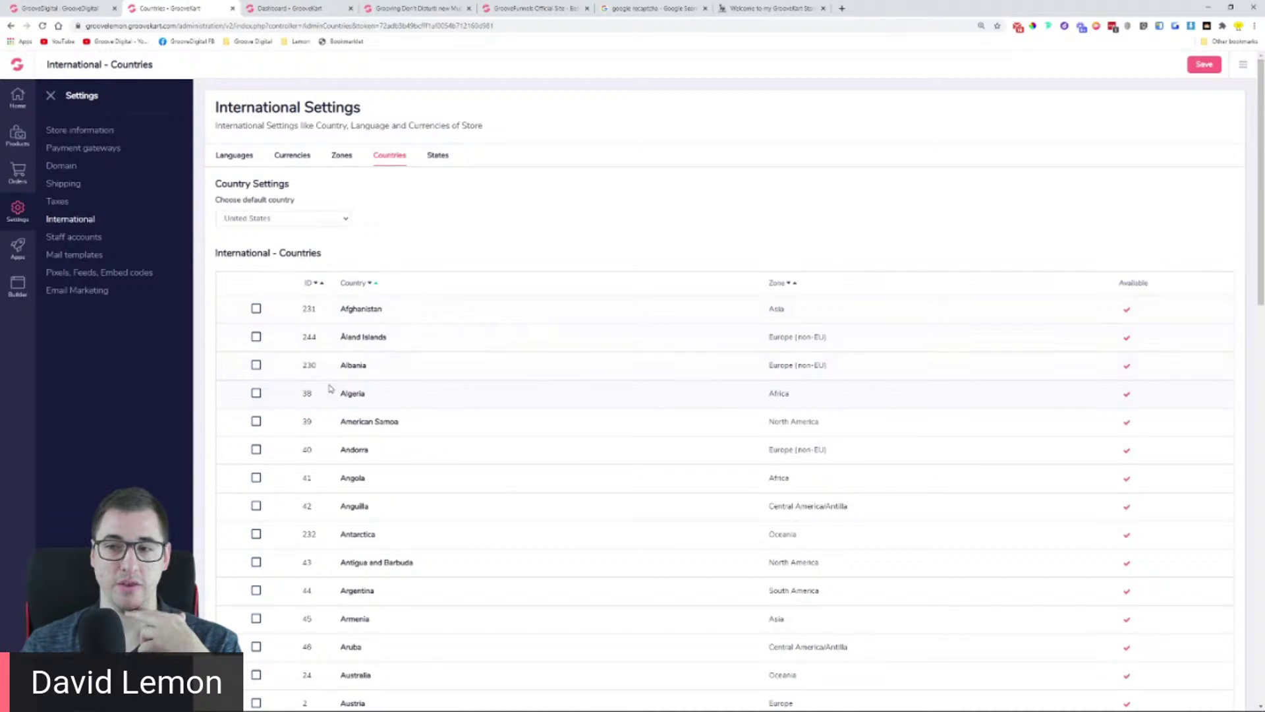
scroll(592, 403, "down", 1)
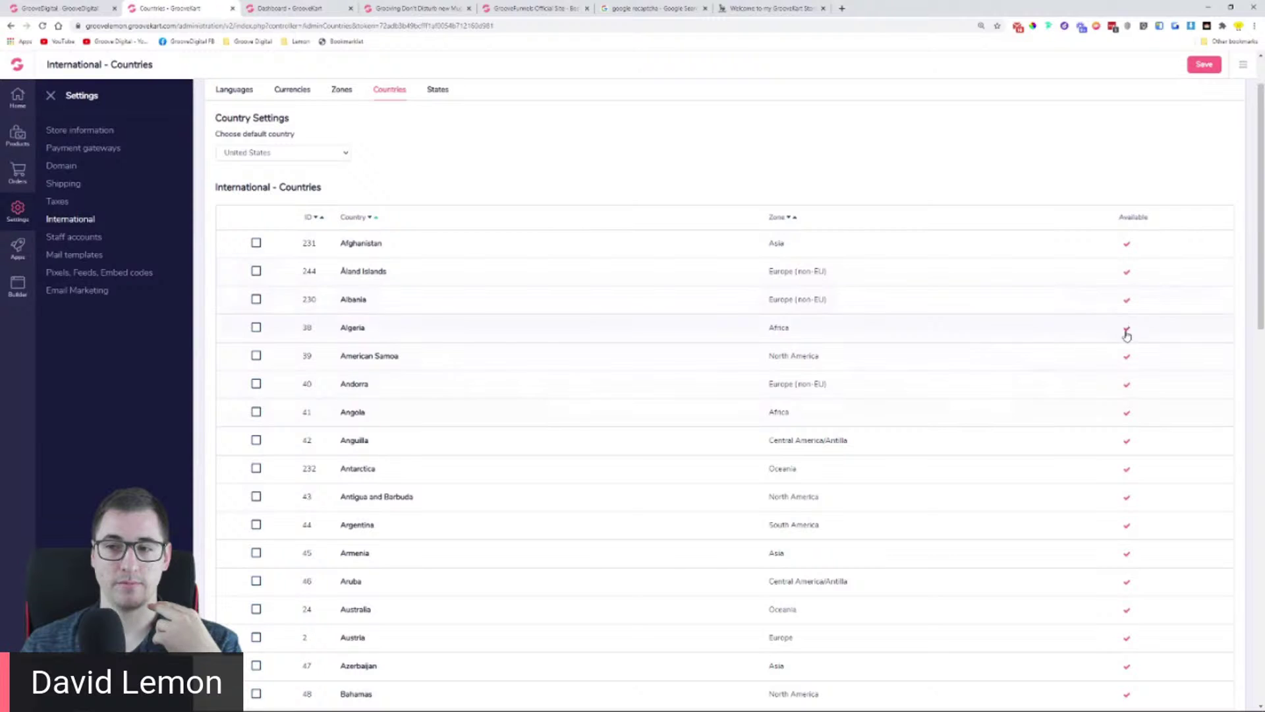
scroll(1054, 282, "up", 1)
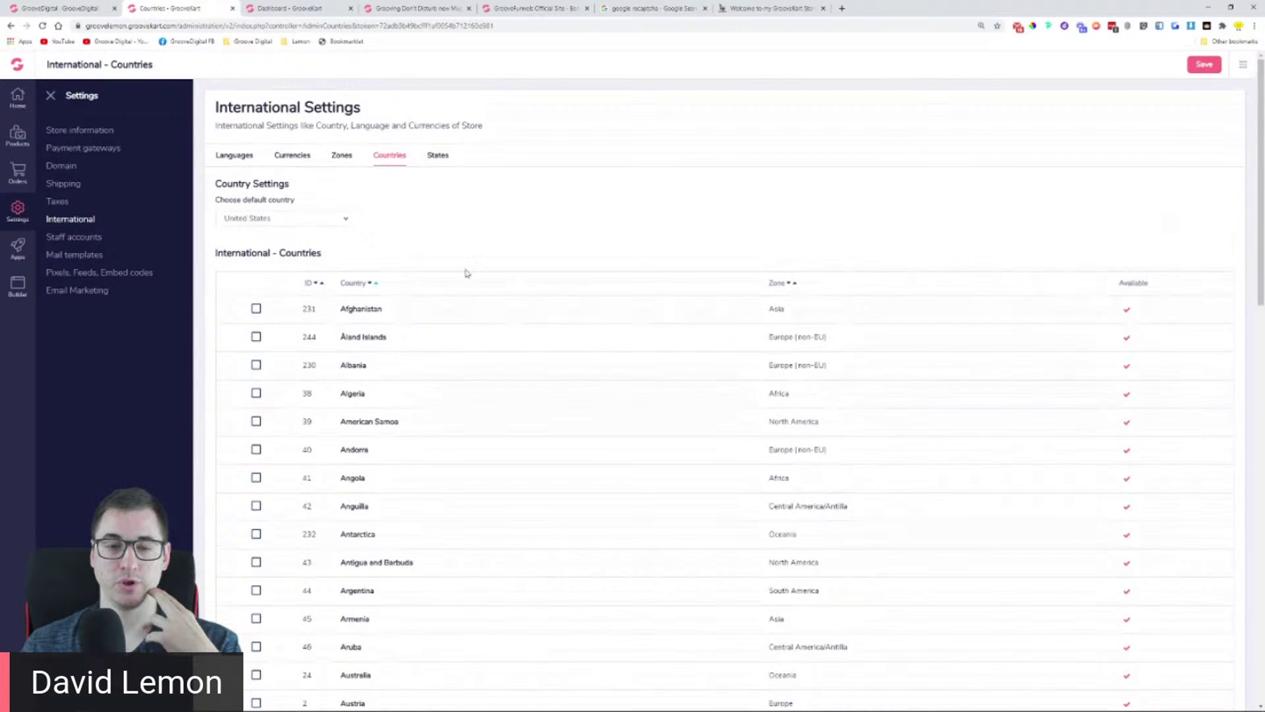
Step: Open the international states, check the zone choices in Alabama's edit form and cancel without changes
left_click(442, 157)
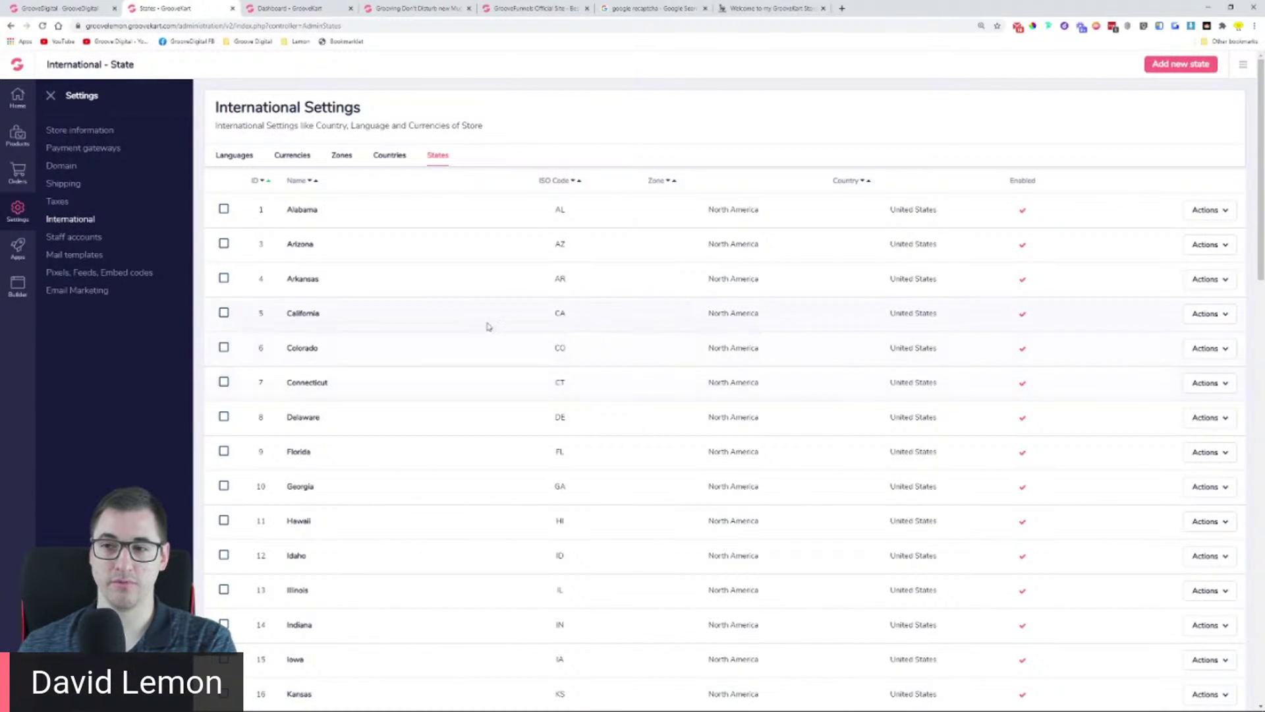
left_click(1210, 210)
left_click(1170, 230)
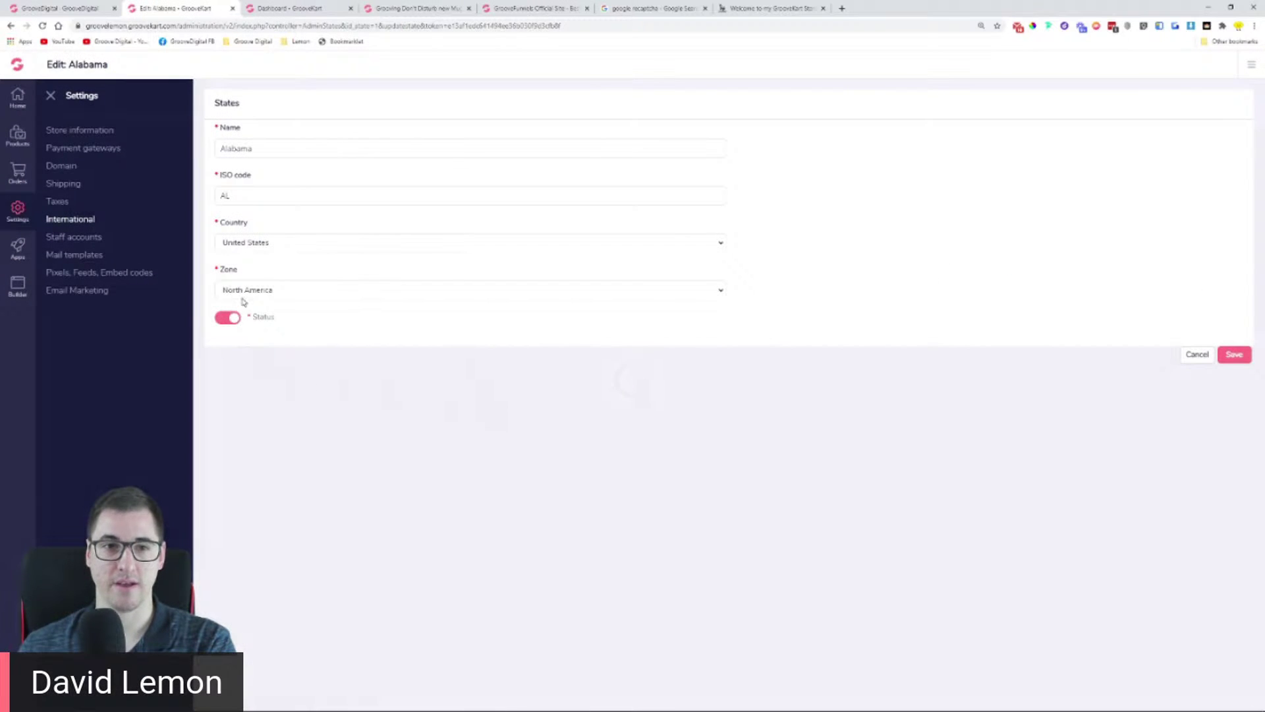
left_click(244, 295)
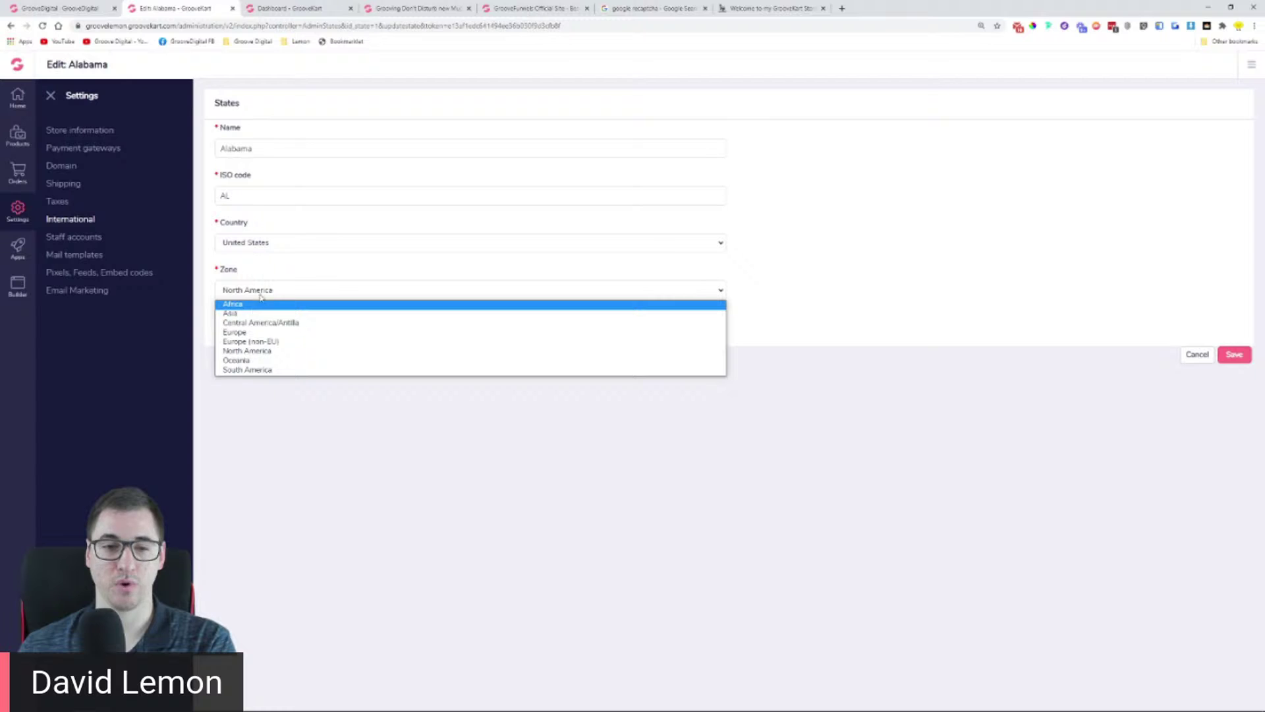
left_click(273, 267)
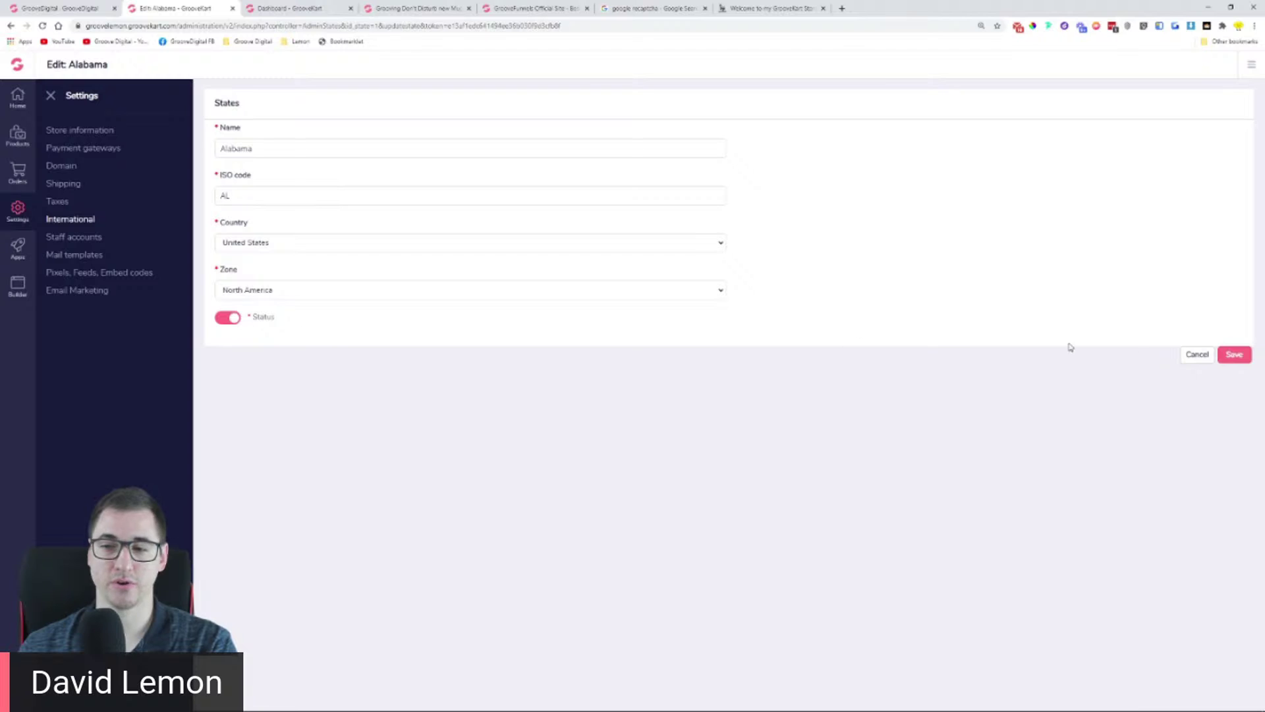
left_click(1198, 354)
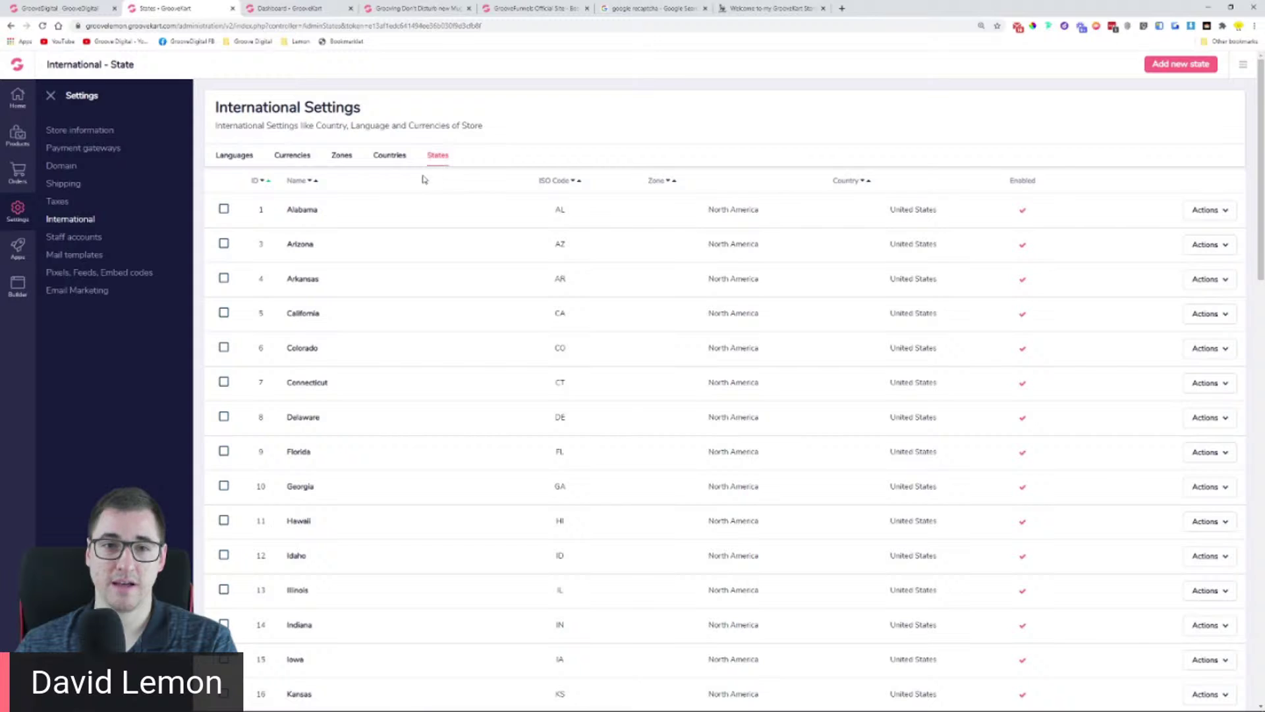
Step: Look through the list of states down to Wyoming and return to the country settings
scroll(478, 464, "down", 18)
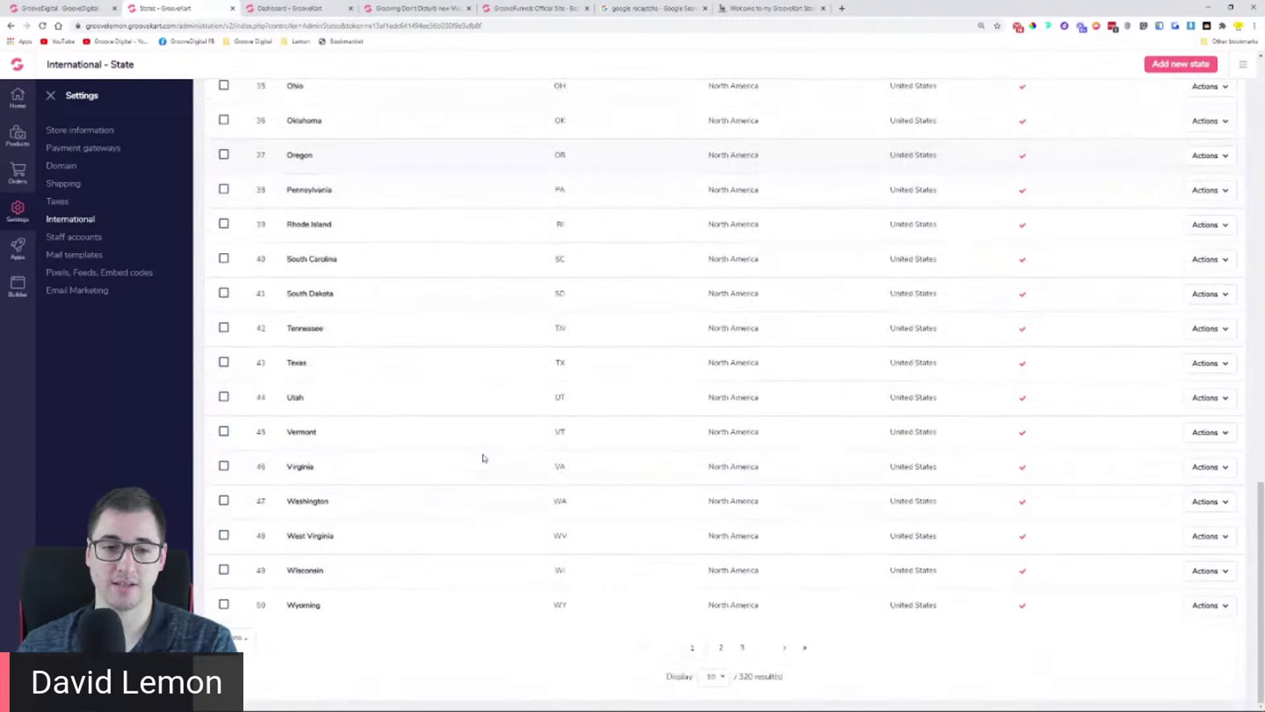
scroll(483, 458, "up", 18)
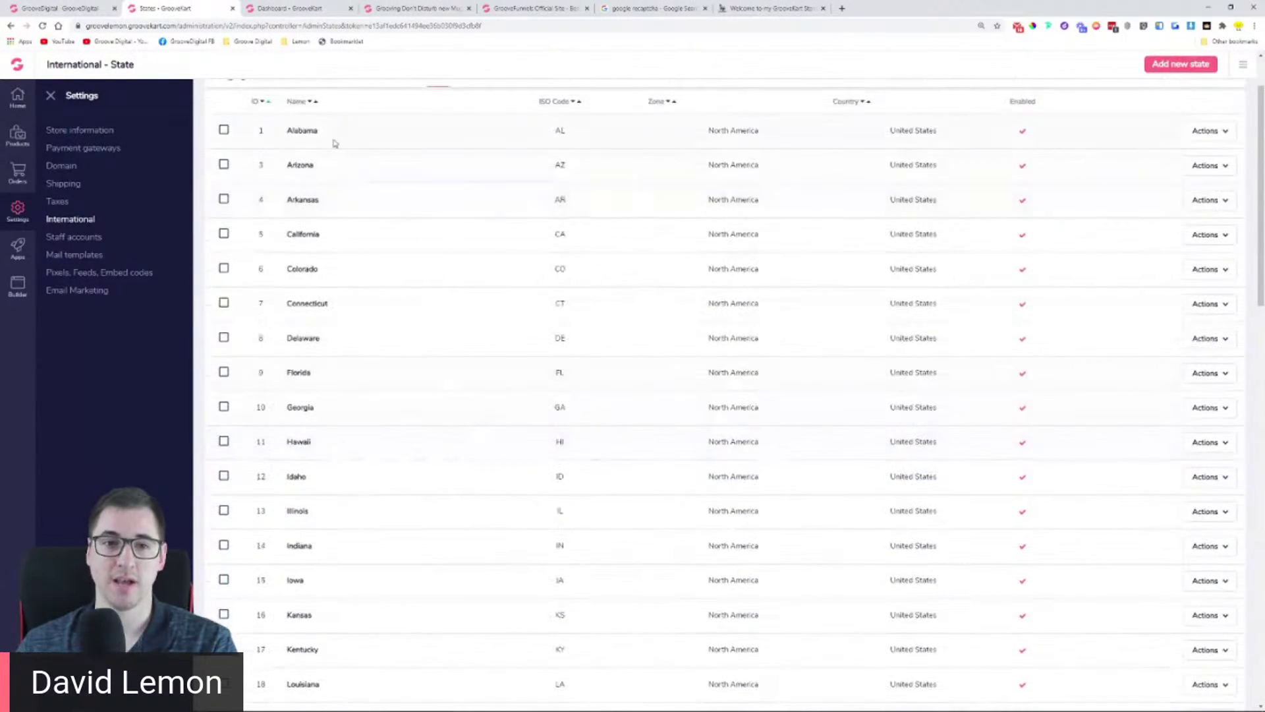
left_click(386, 164)
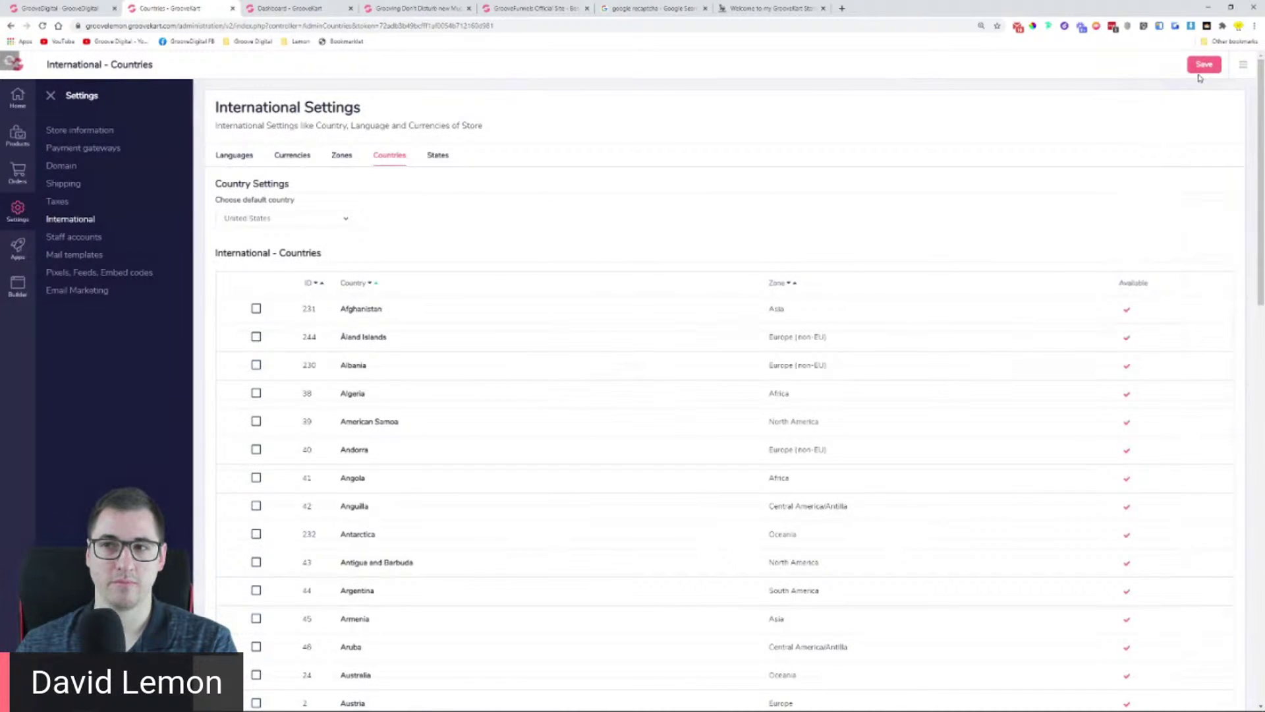
Step: Open the new employee form in the staff accounts, view its permission profile and language choices, and cancel it
left_click(93, 242)
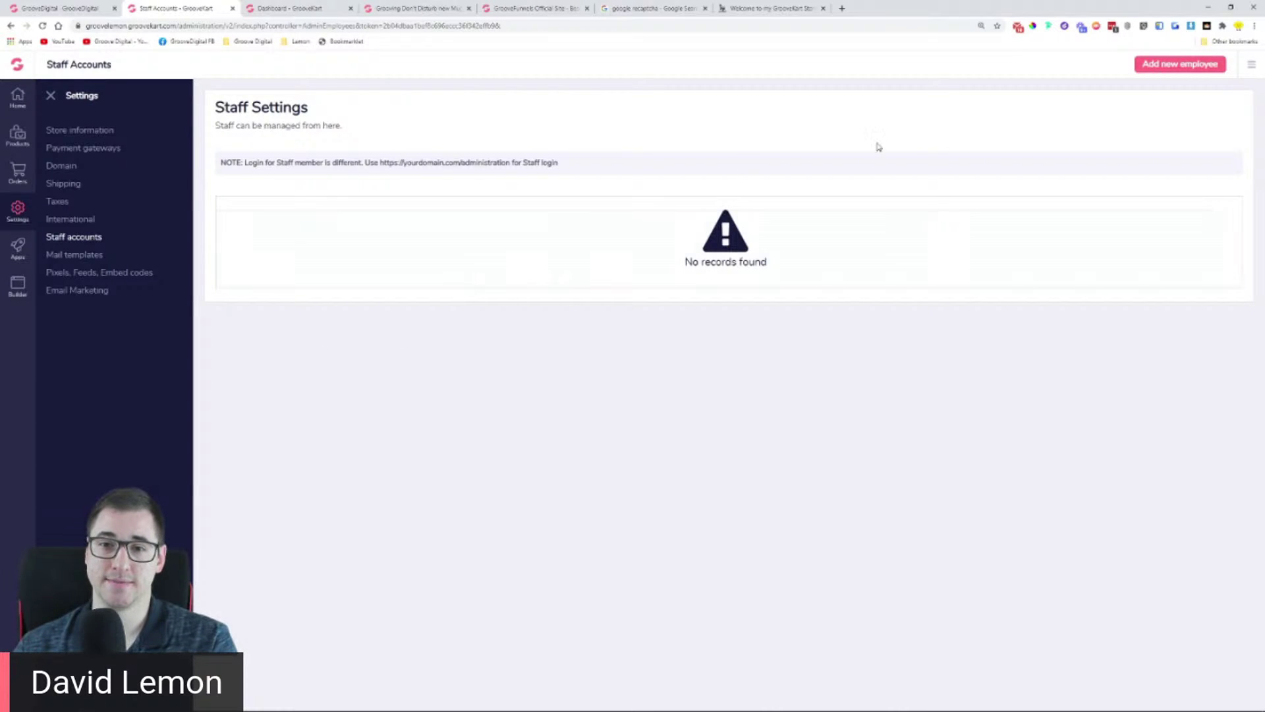
left_click(1163, 65)
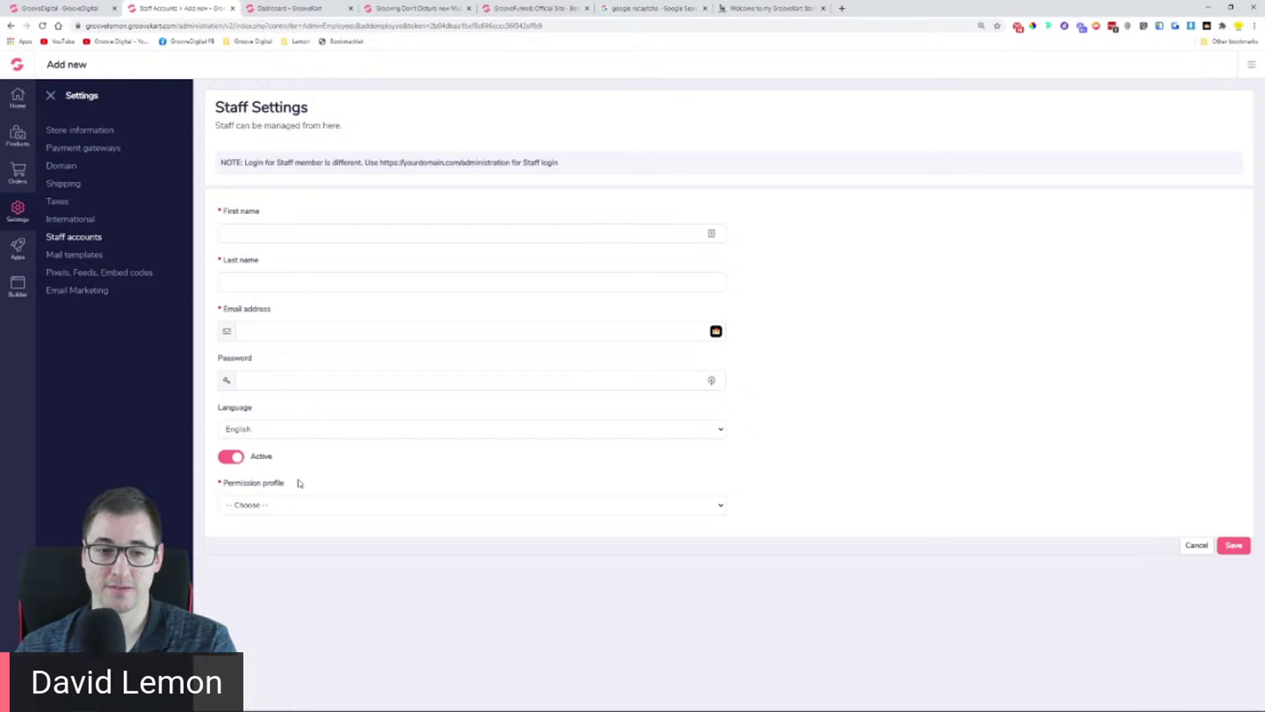
left_click(300, 505)
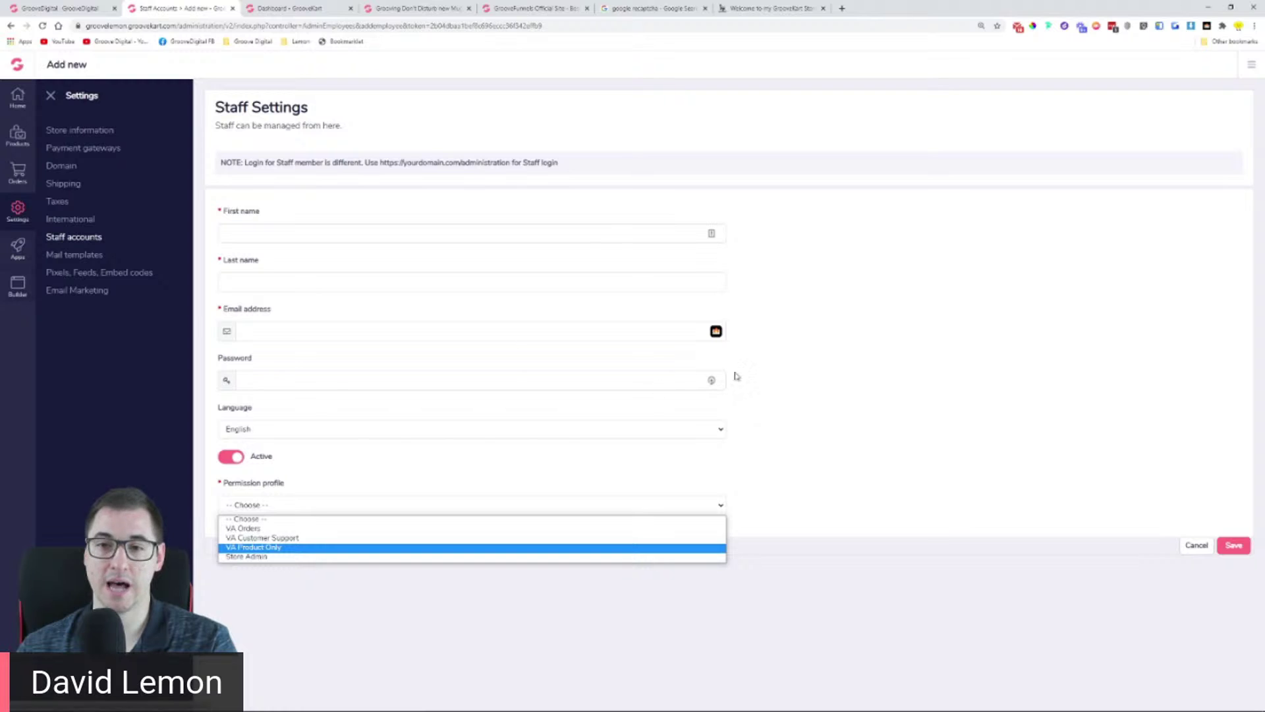
left_click(795, 348)
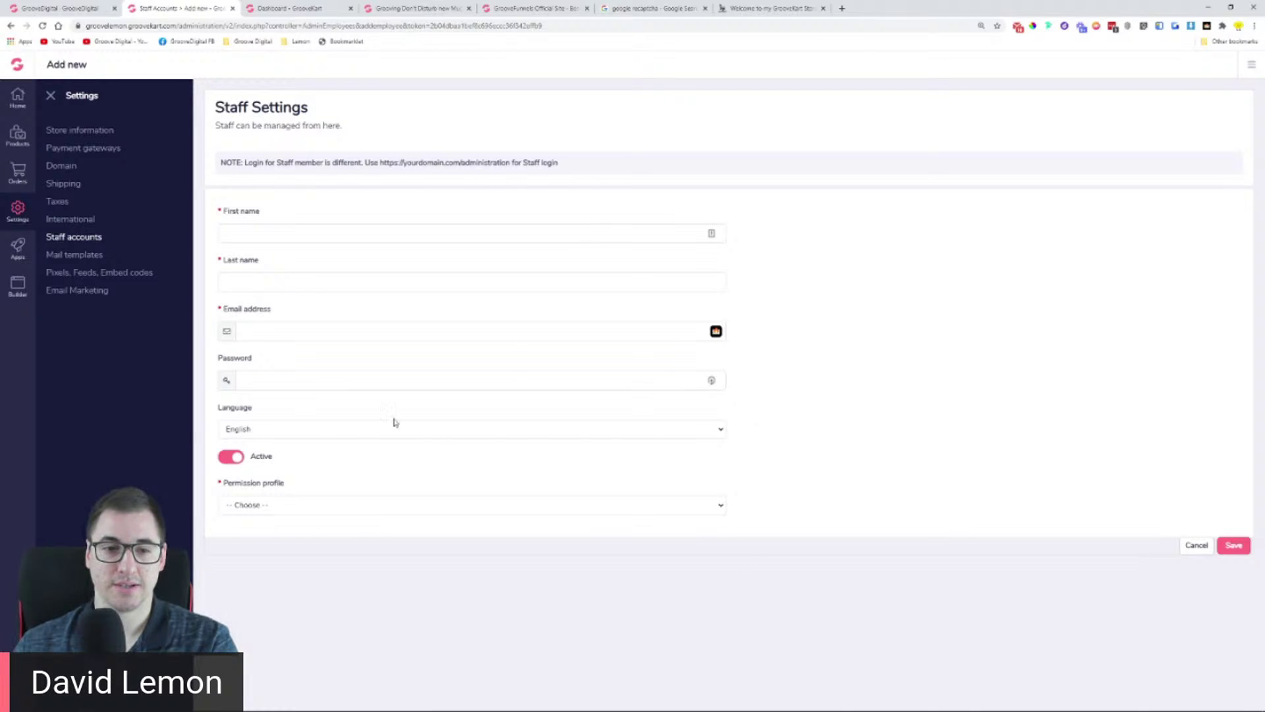
left_click(304, 426)
left_click(304, 426)
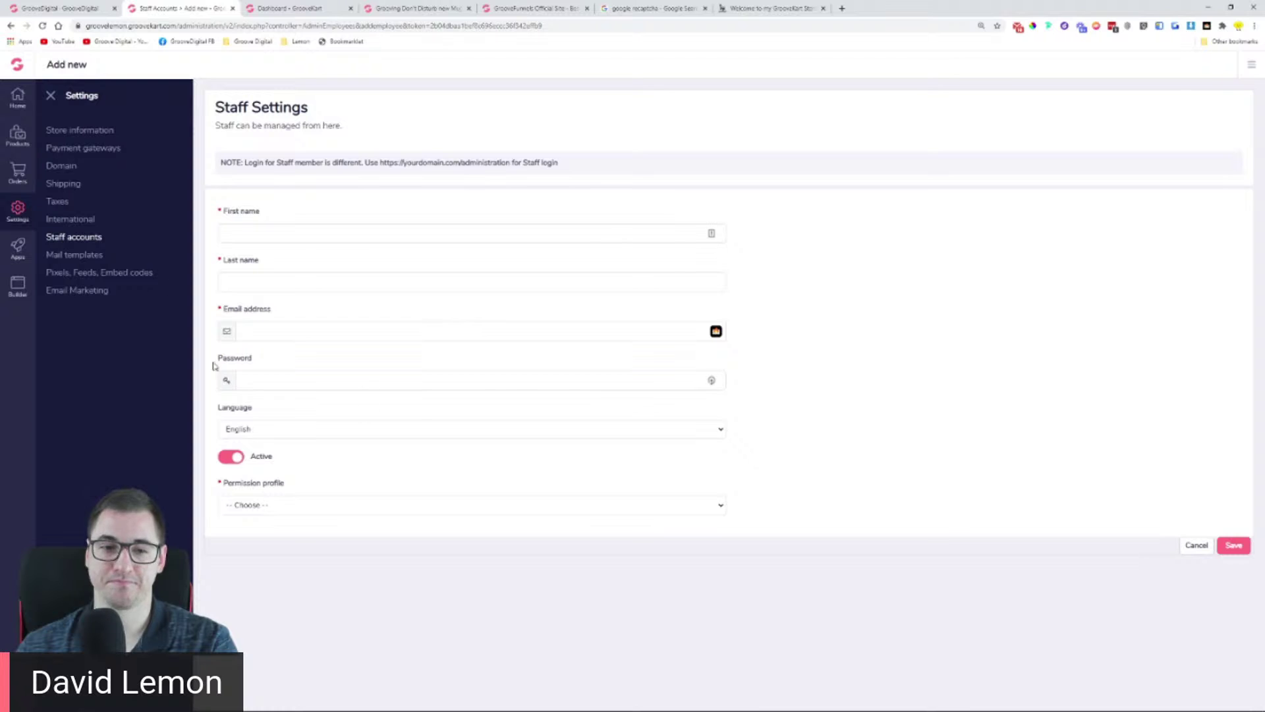
left_click(1196, 546)
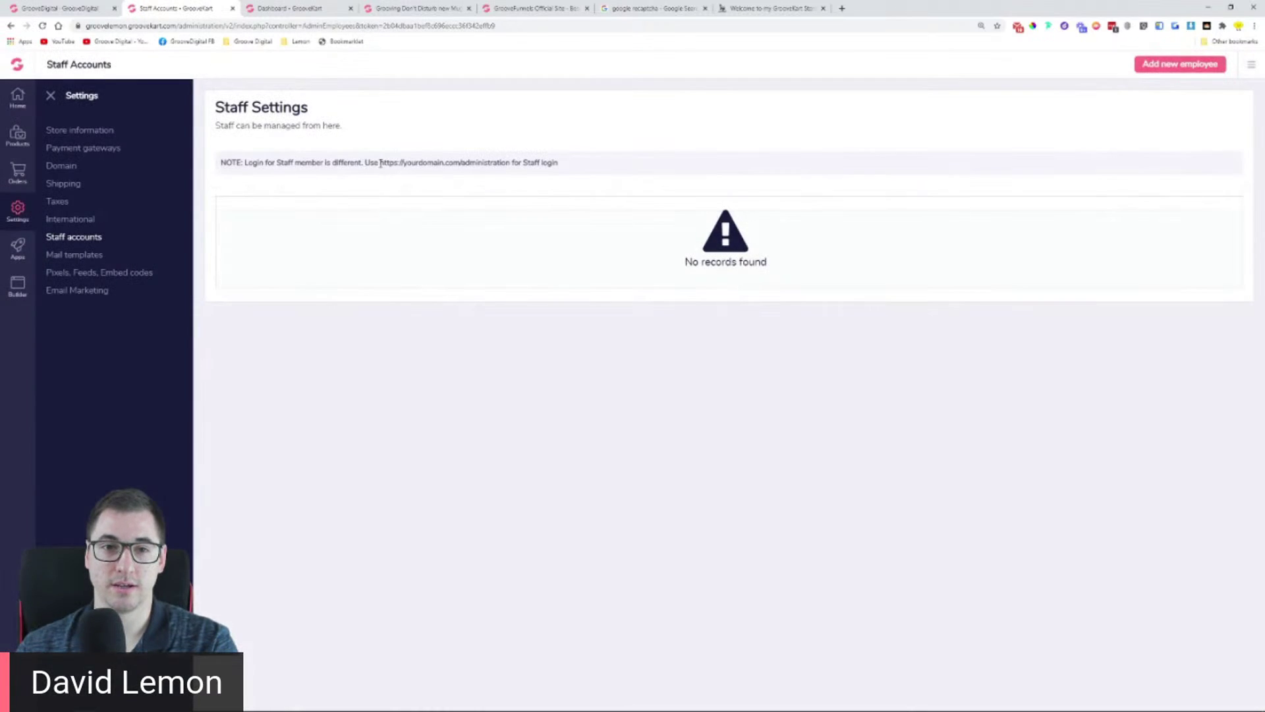
Step: Highlight the staff login address in the note and the store's own domain in the page address
left_click_drag(380, 163, 512, 176)
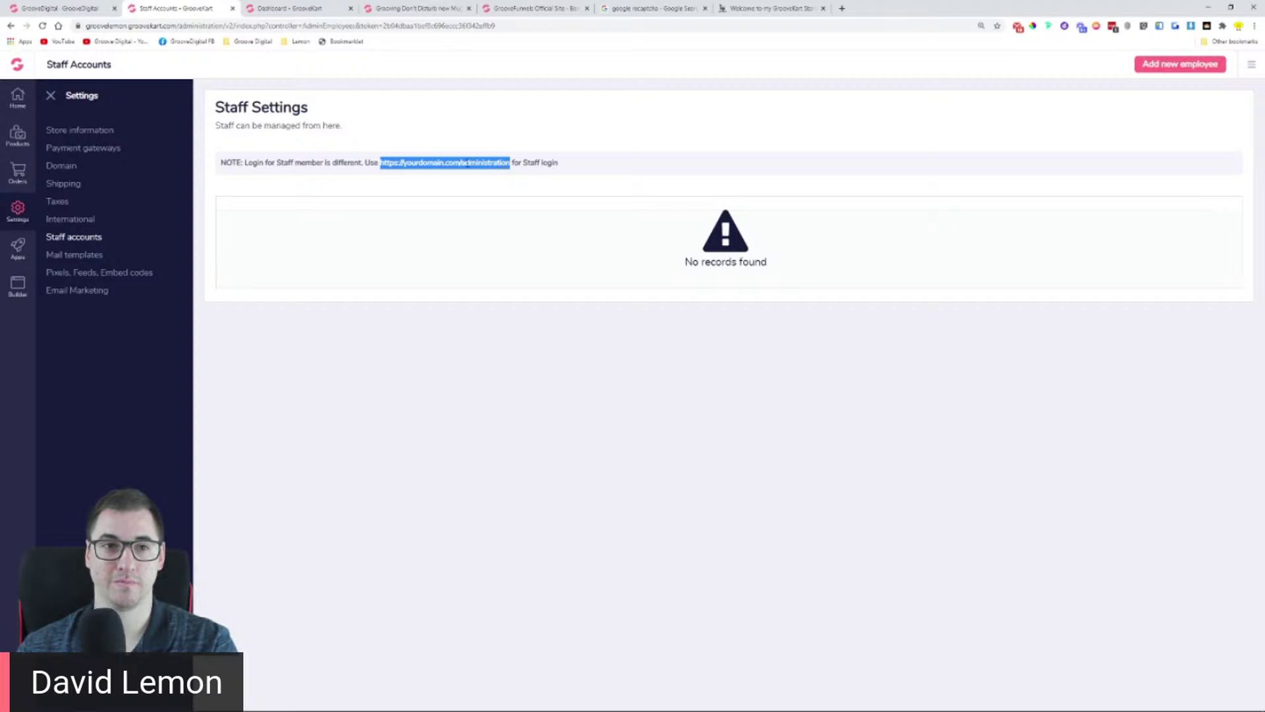
left_click_drag(86, 25, 112, 25)
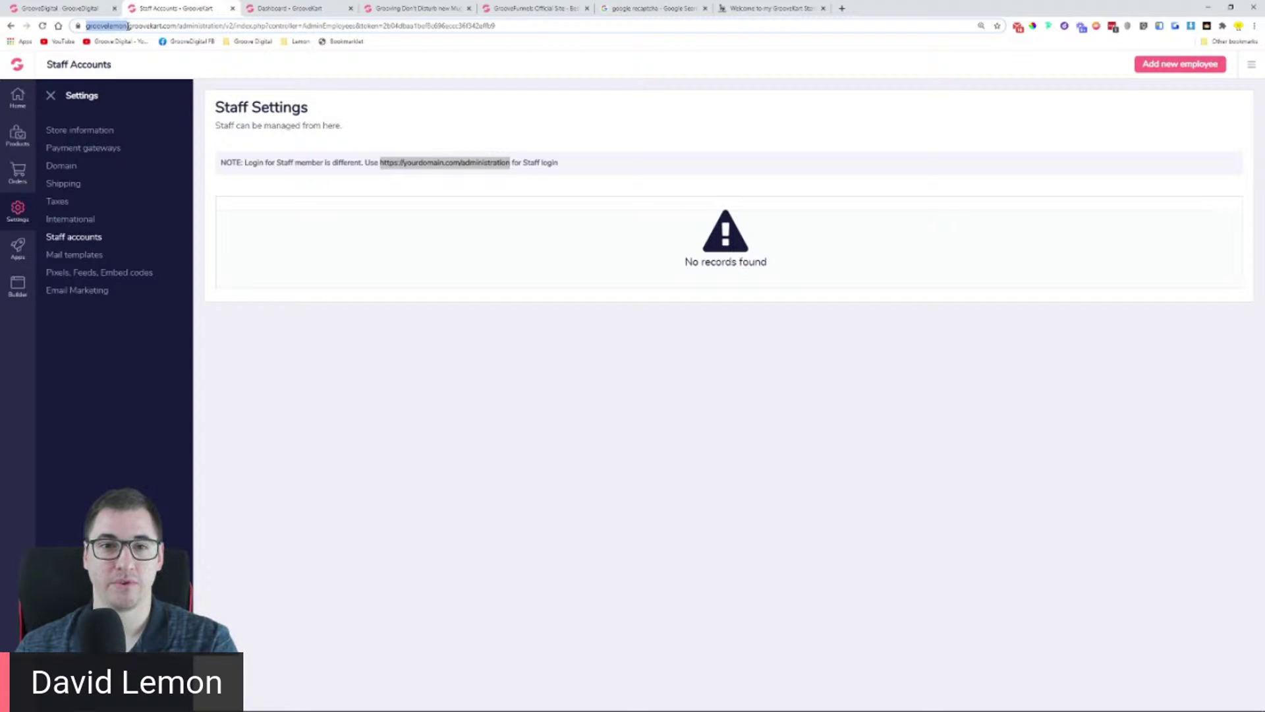
left_click_drag(128, 26, 225, 30)
left_click(669, 159)
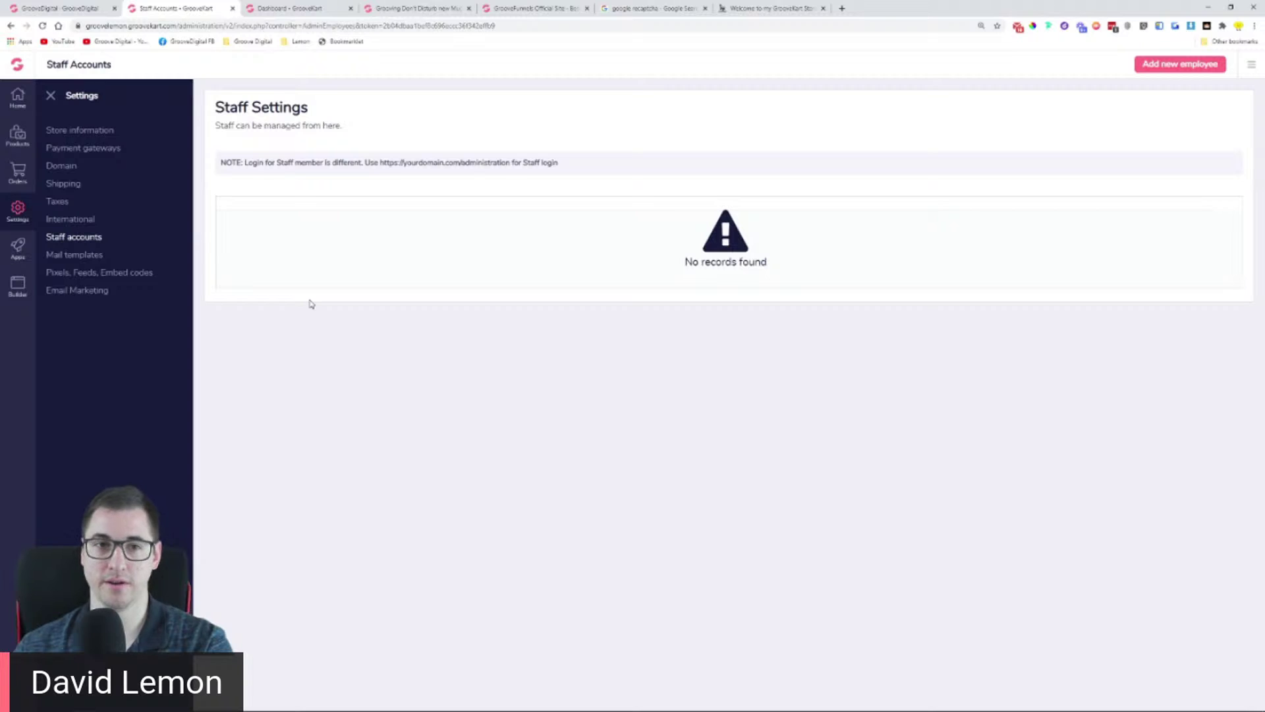
Step: Open the mail templates and view the Contact Form, Contact and Email Forward templates
left_click(71, 261)
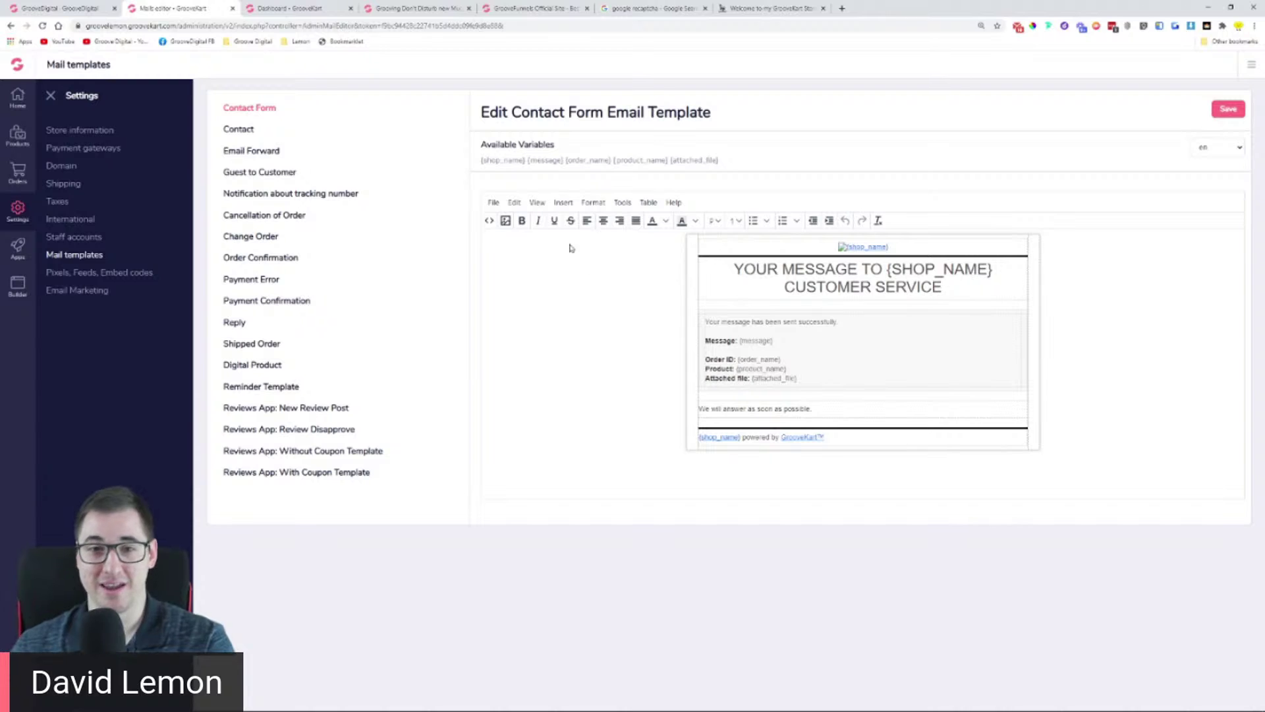
left_click(829, 358)
left_click(849, 286)
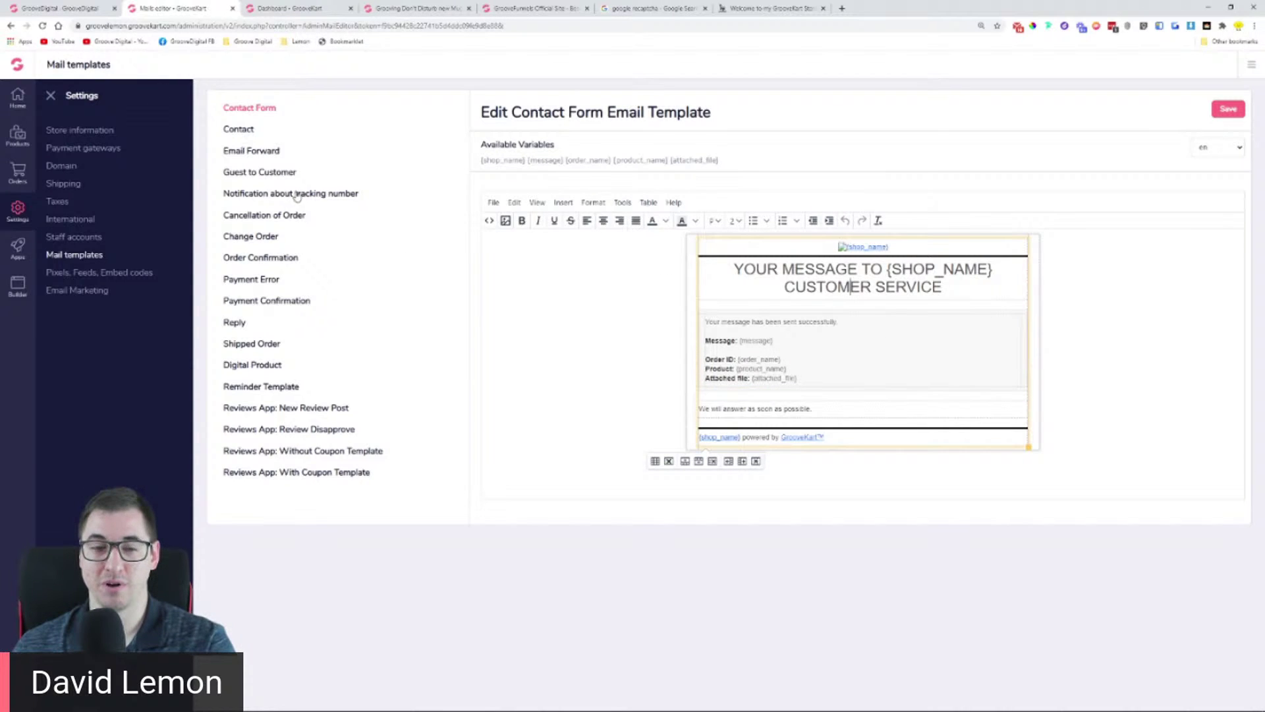
left_click(243, 129)
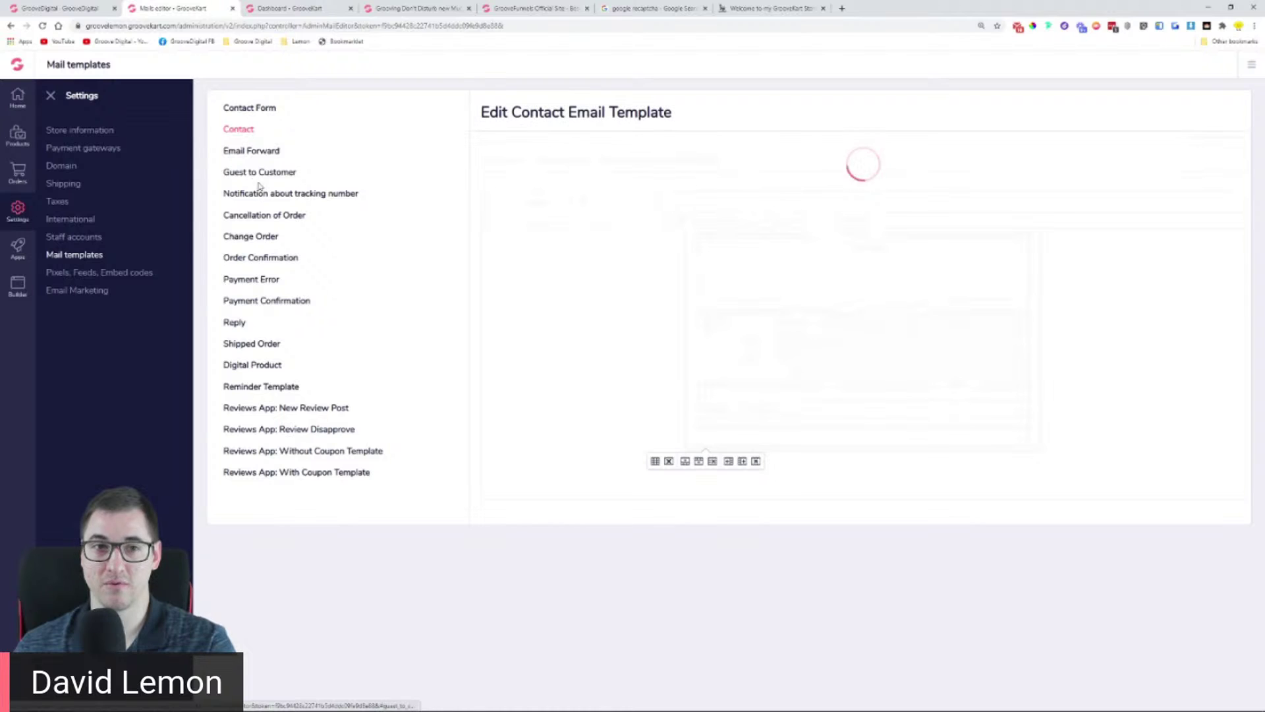
left_click(264, 157)
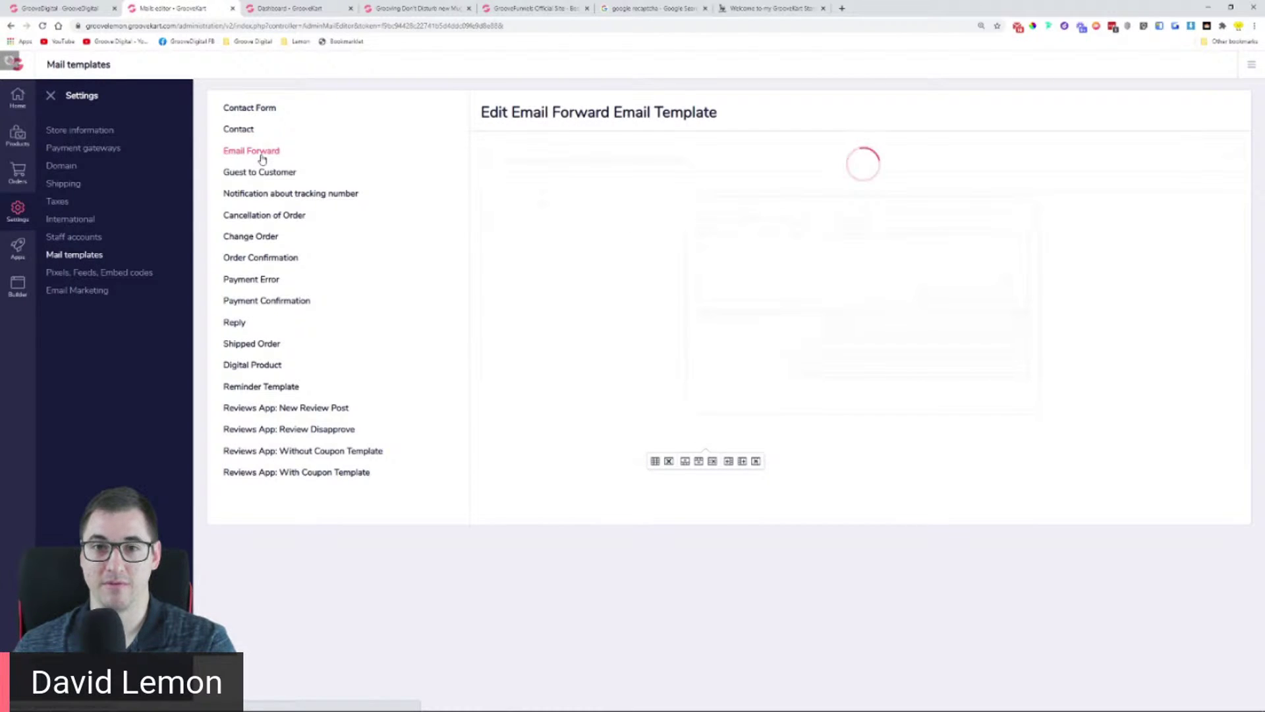
Step: View the tracking number, Cancellation of Order, Reply and Shipped Order mail templates, including the background colour choices for text in the cancellation template
left_click(251, 198)
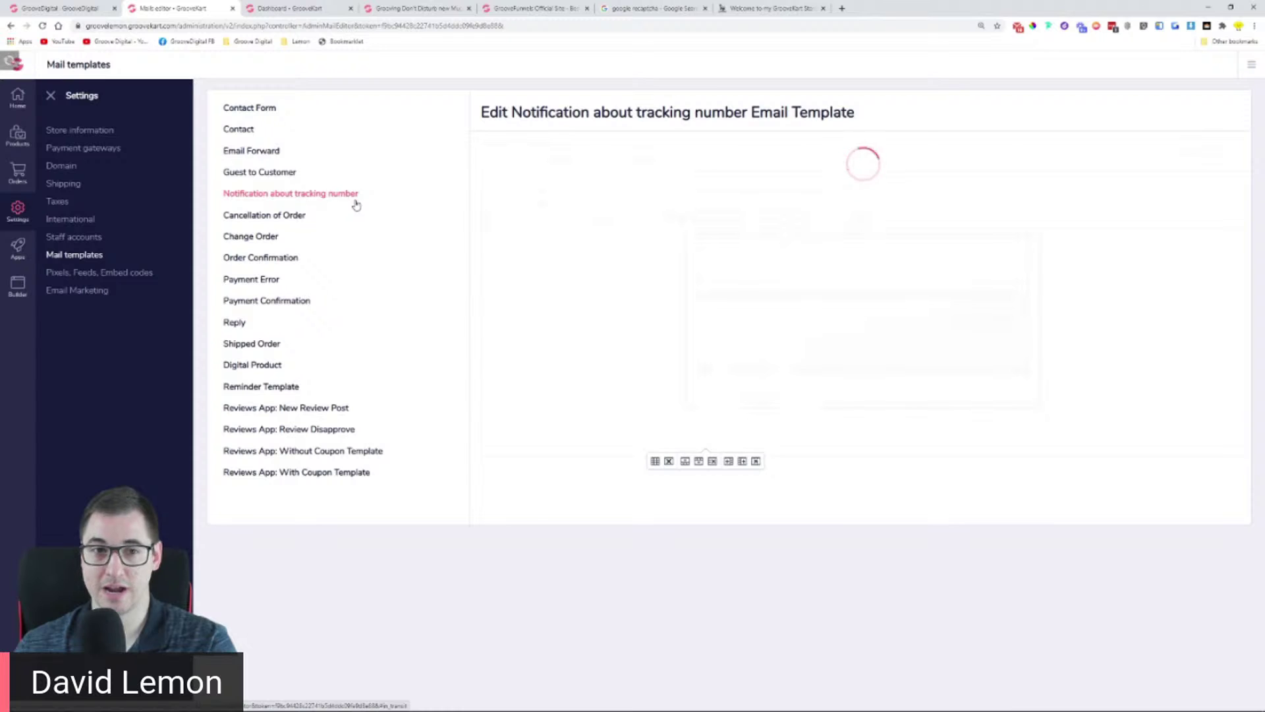
left_click(282, 216)
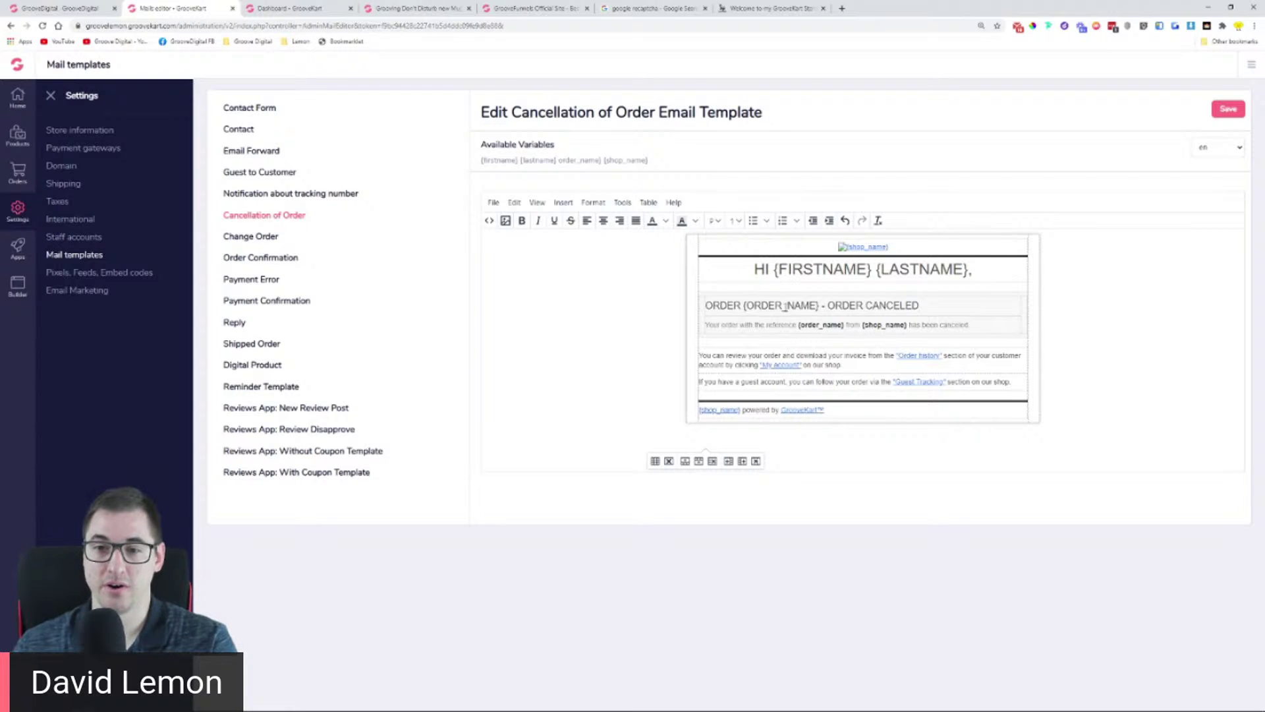
left_click_drag(698, 355, 762, 355)
left_click(695, 221)
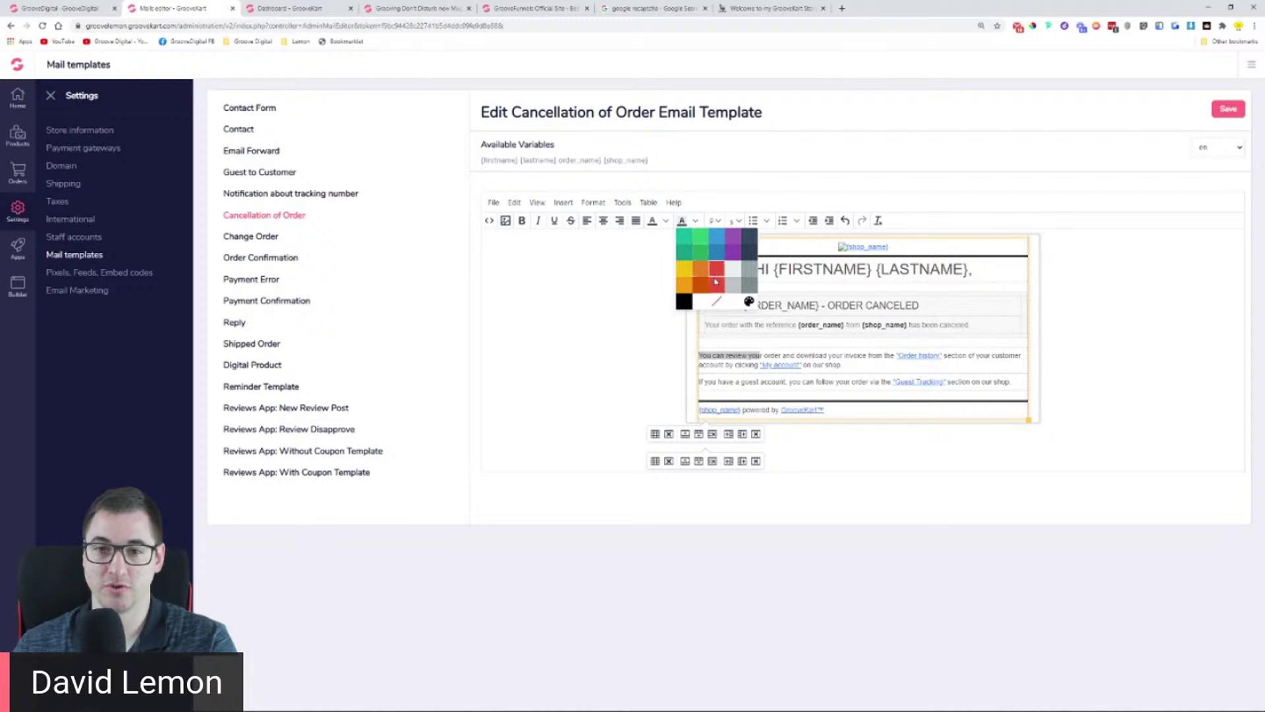
left_click(794, 379)
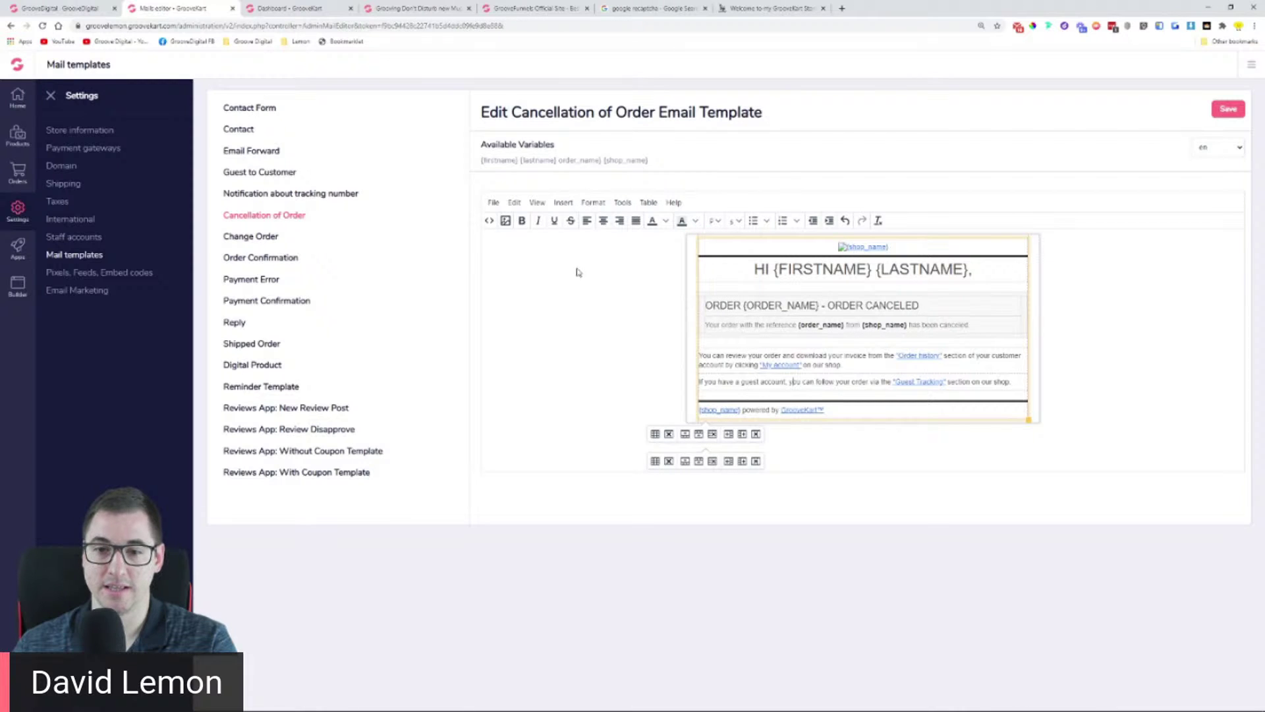
left_click(242, 324)
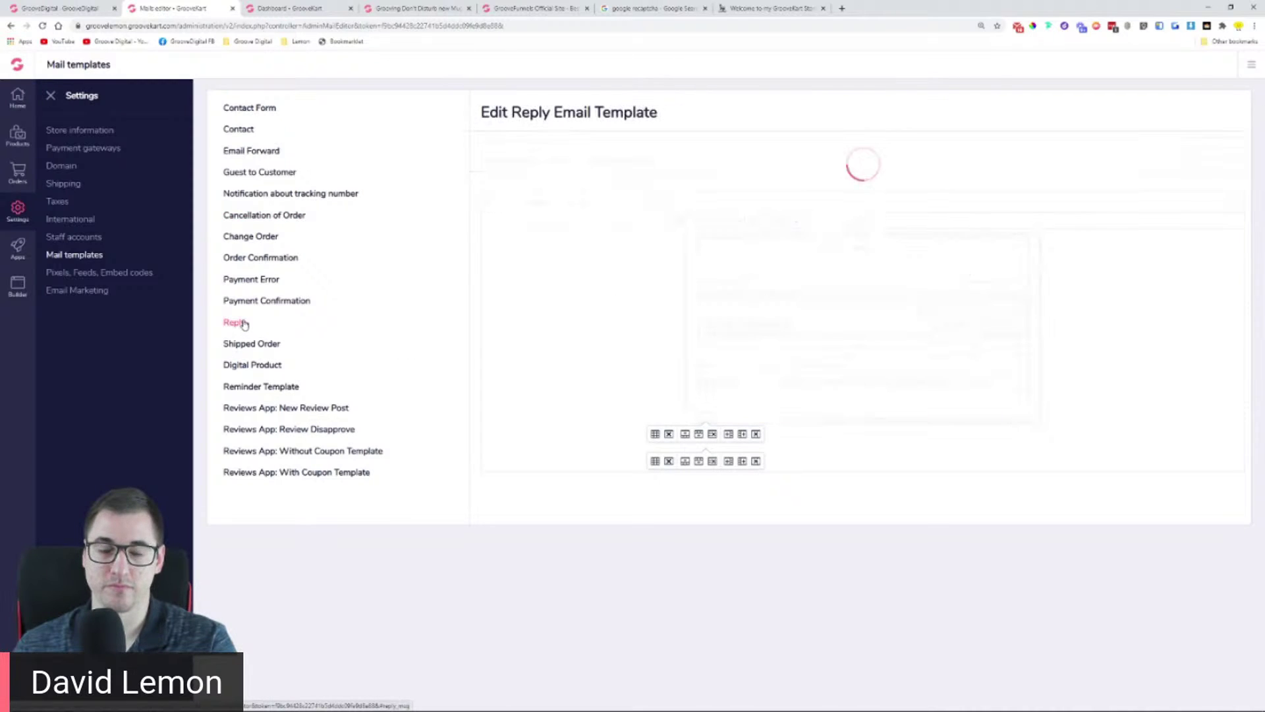
left_click(245, 351)
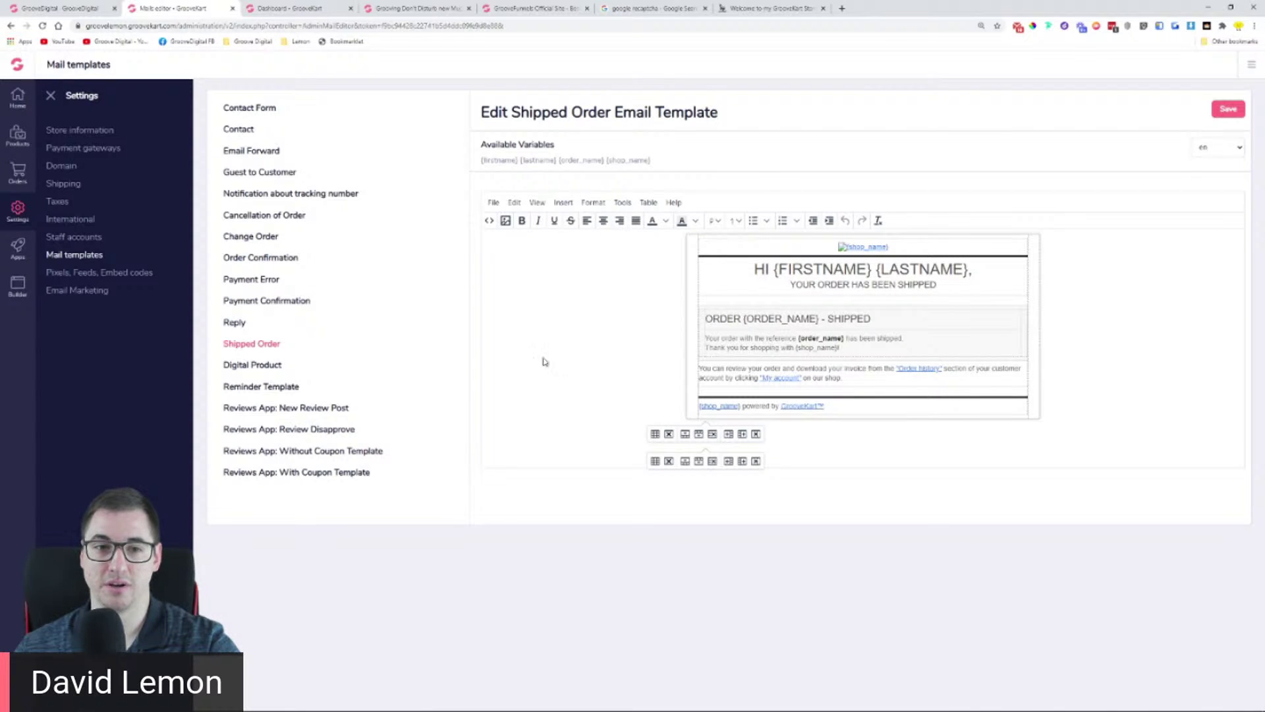
Step: Open the Pixels, Feeds, Embed codes settings and highlight the labels of the head and body code sections
left_click(84, 275)
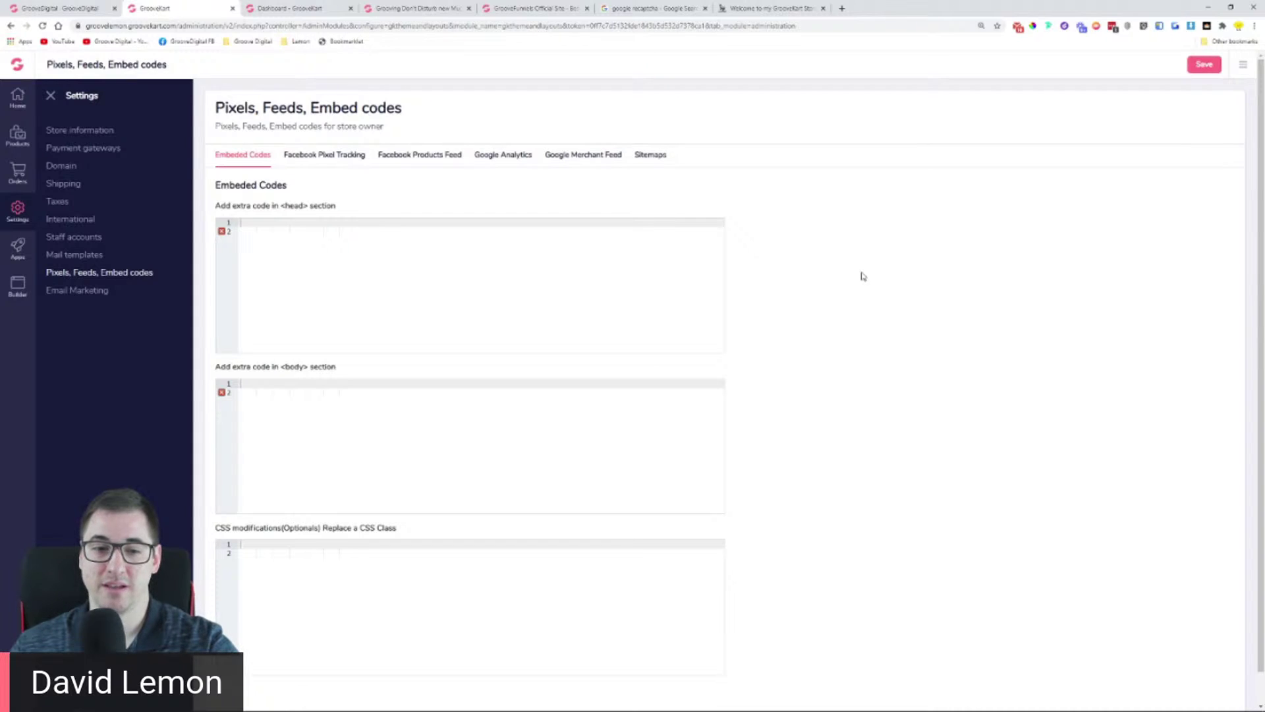
left_click(282, 232)
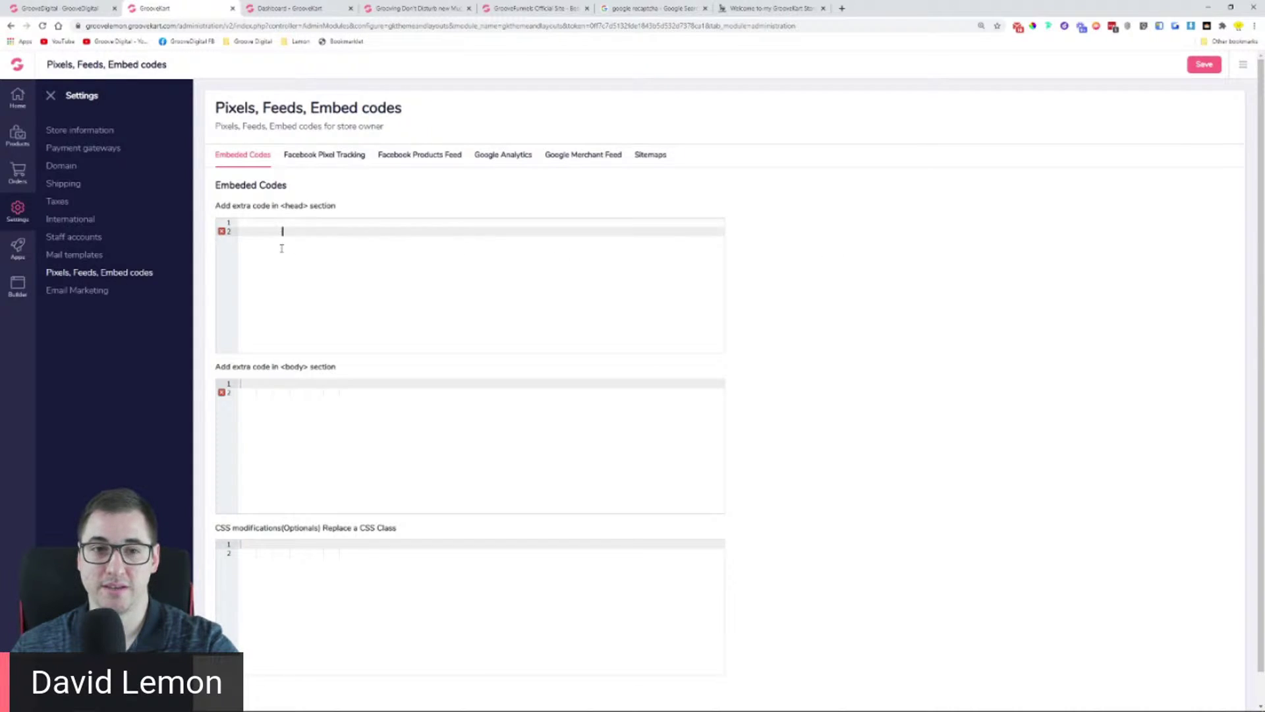
left_click(266, 224)
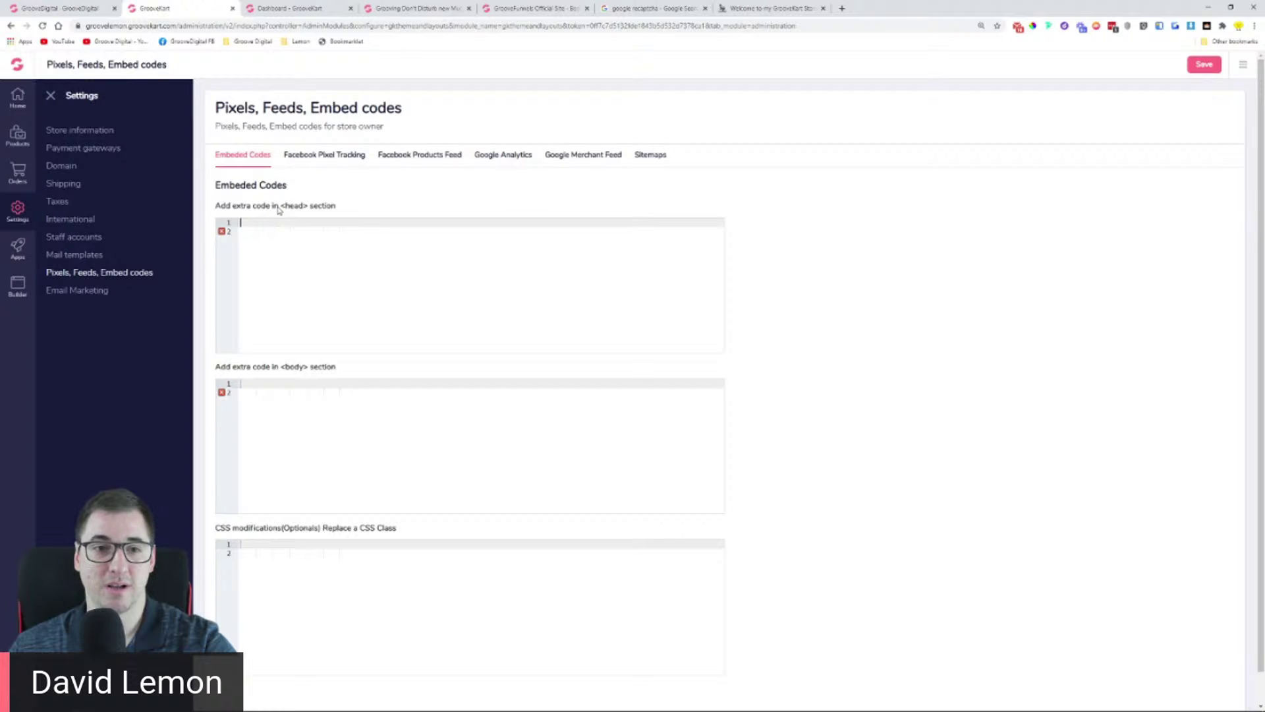
left_click_drag(279, 210, 343, 212)
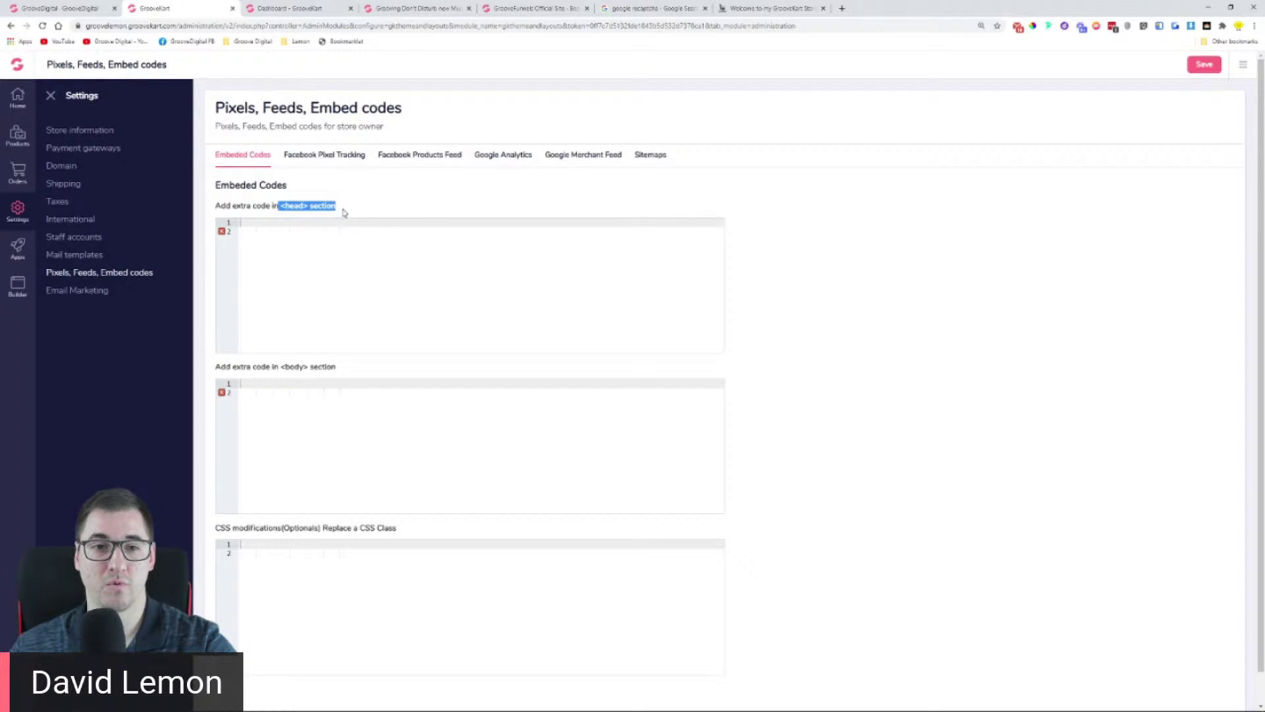
left_click_drag(276, 371, 350, 370)
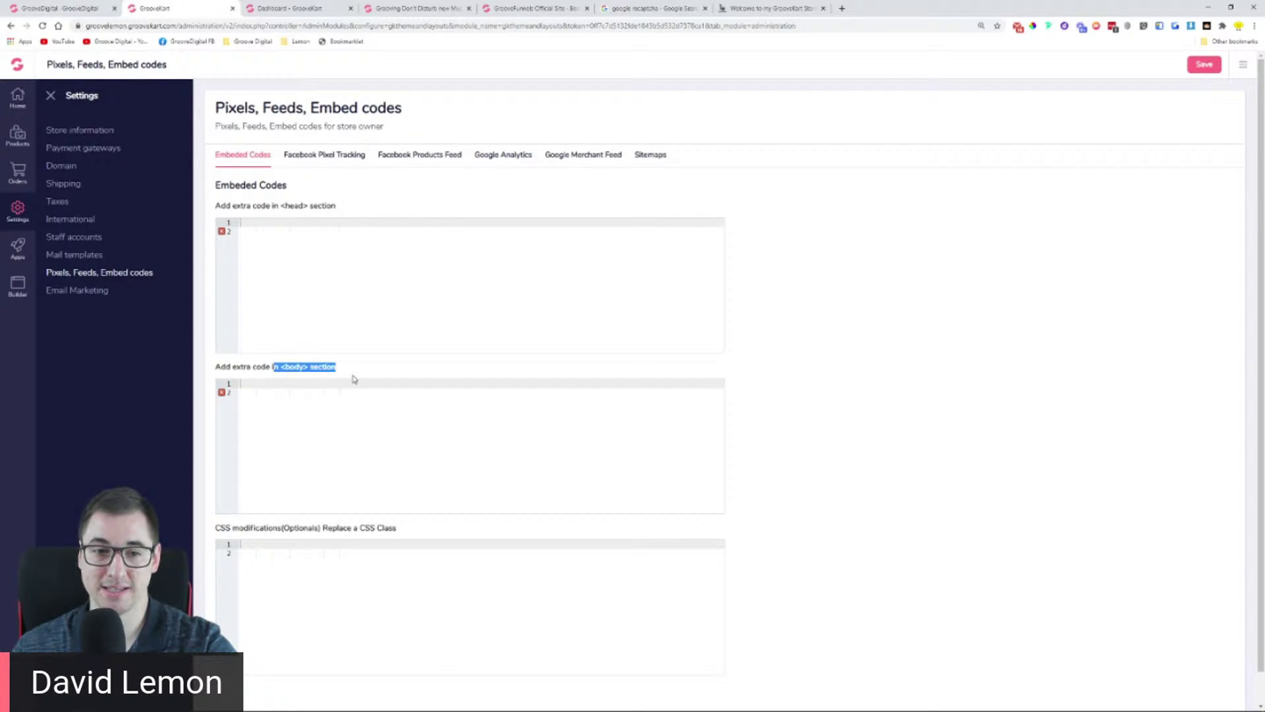
left_click(356, 373)
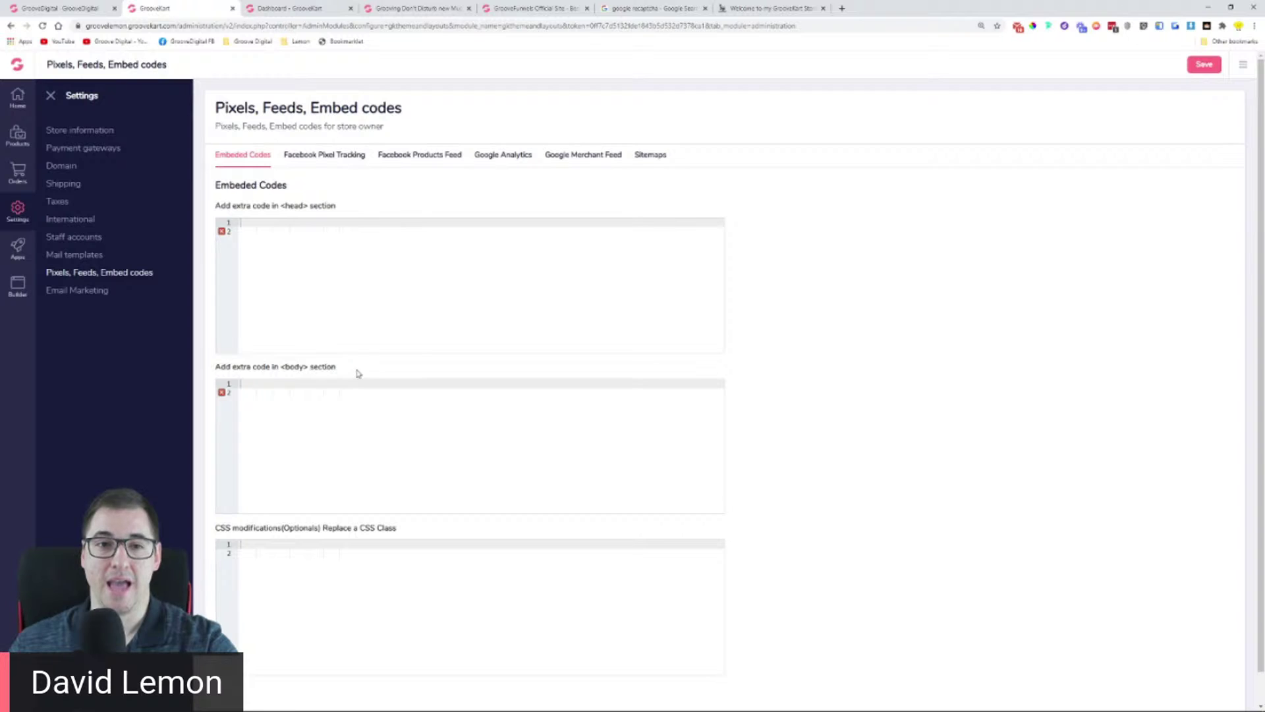
Step: View the Facebook Pixel Tracking, Facebook Products Feed, Google Analytics, Google Merchant Feed and Sitemaps settings
left_click(327, 157)
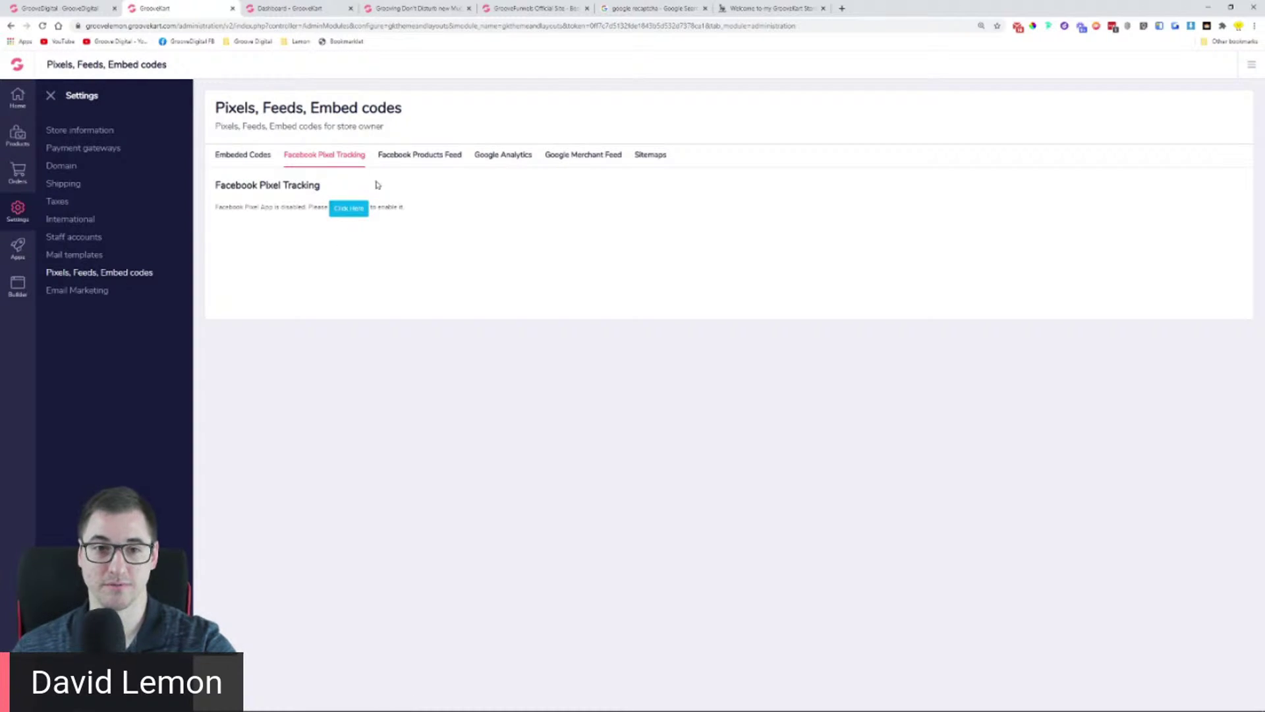
left_click(405, 158)
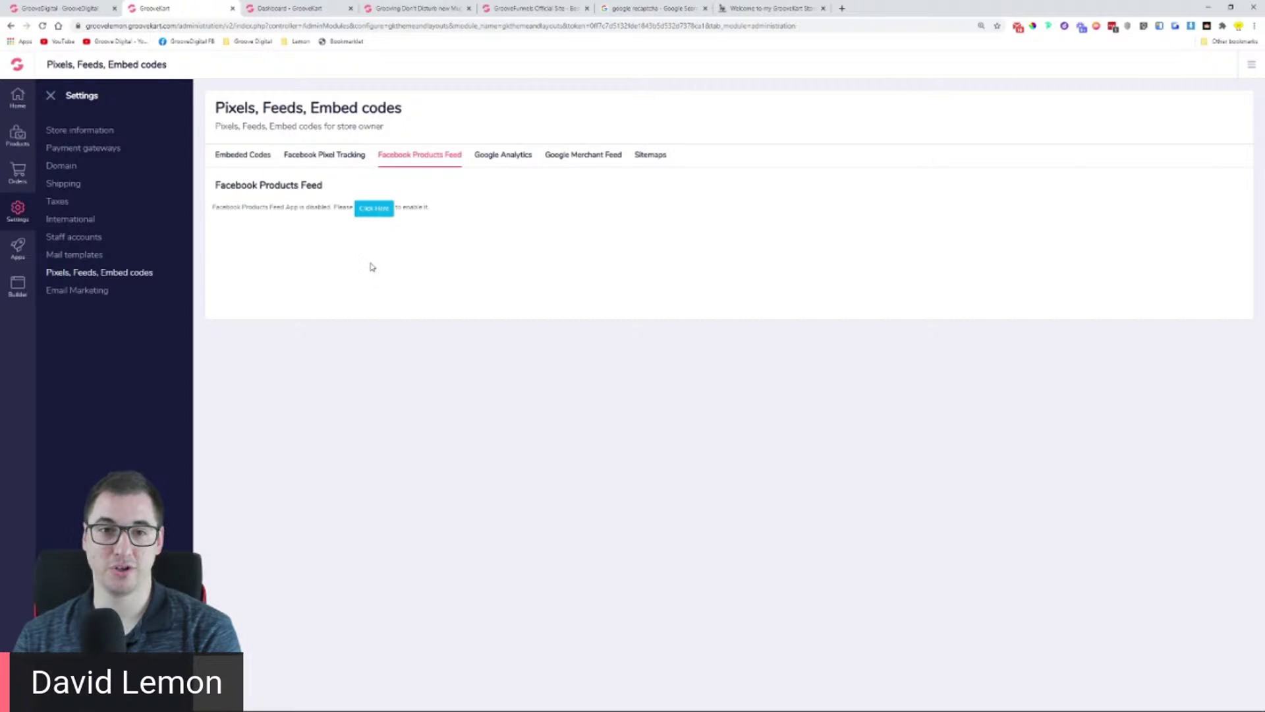
left_click(499, 158)
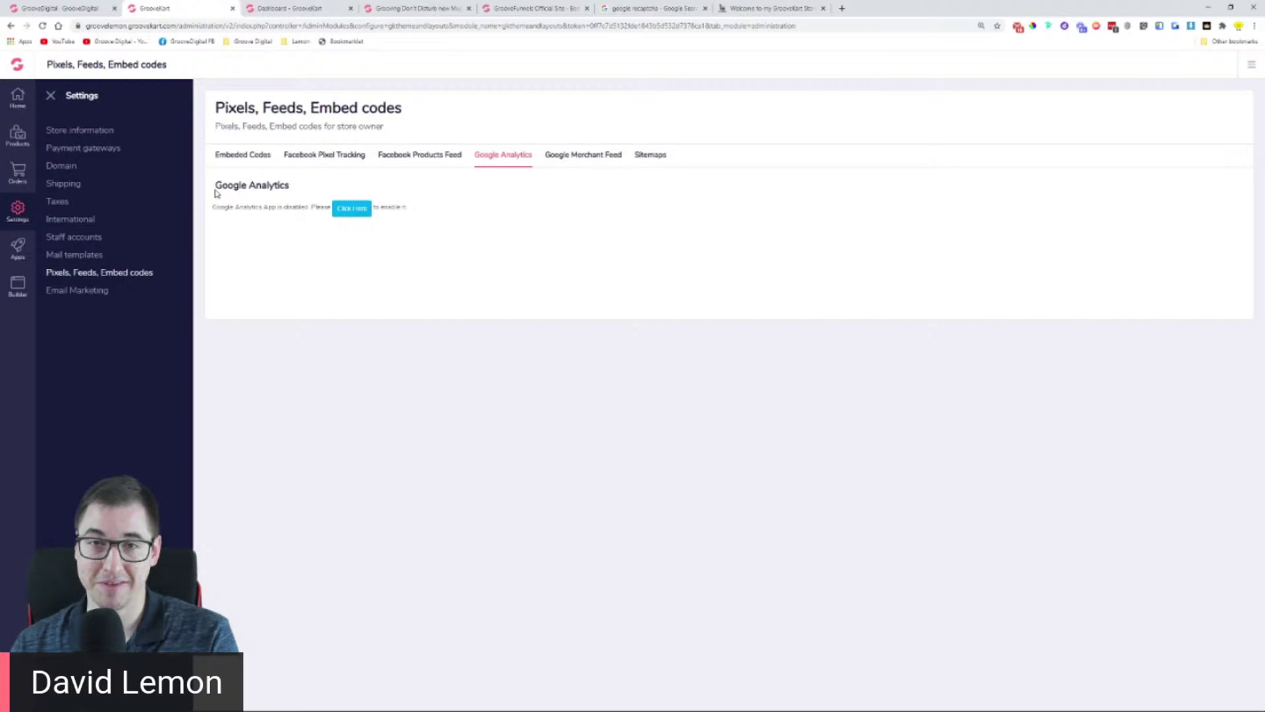
left_click_drag(216, 193, 291, 195)
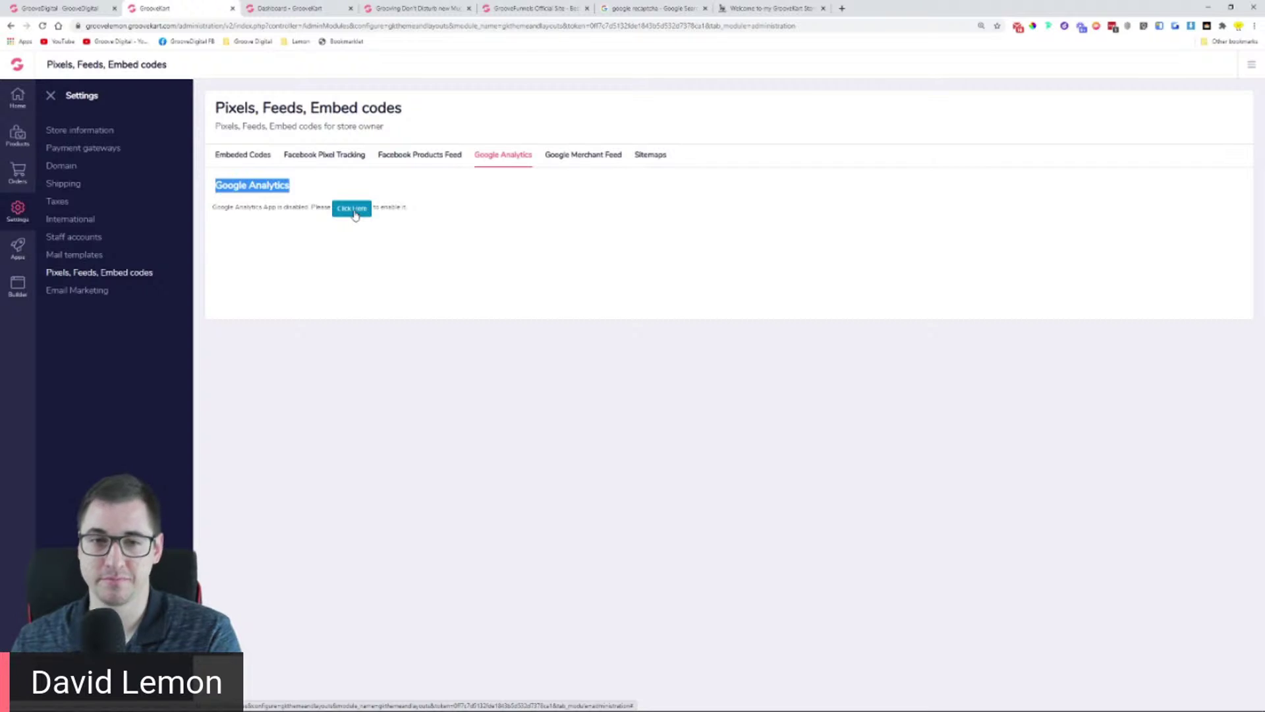
left_click(565, 214)
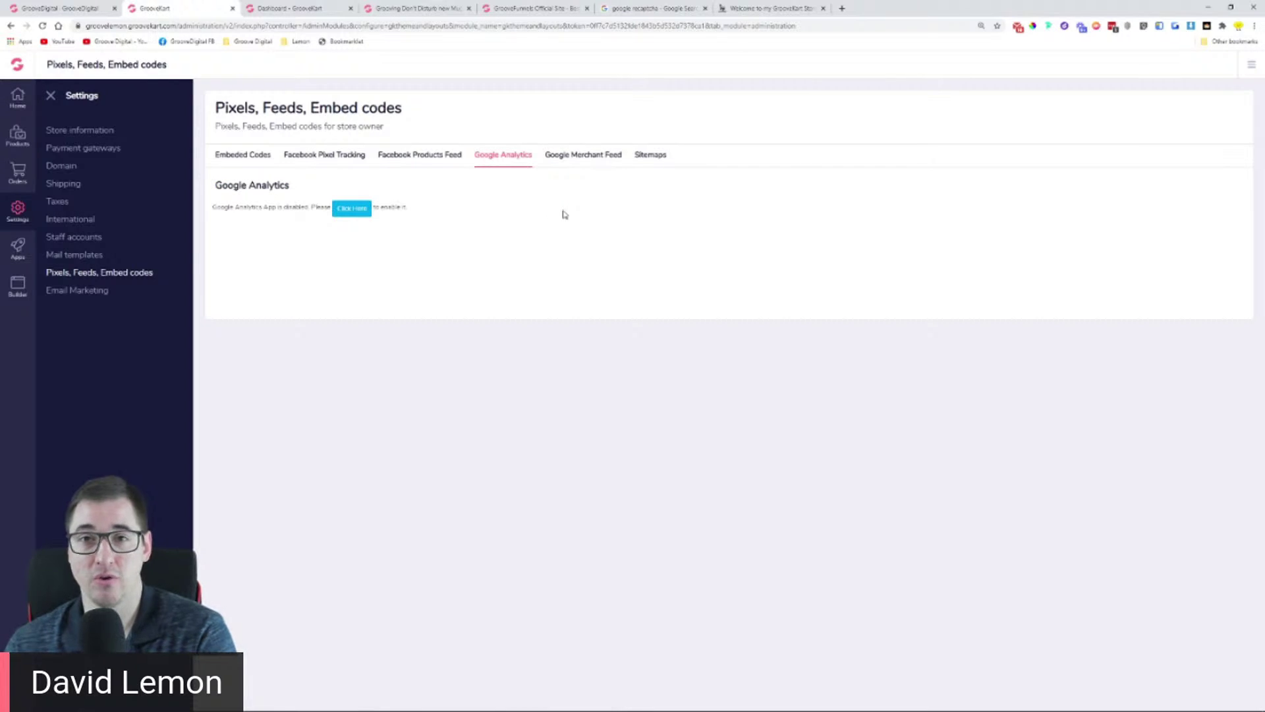
left_click(568, 160)
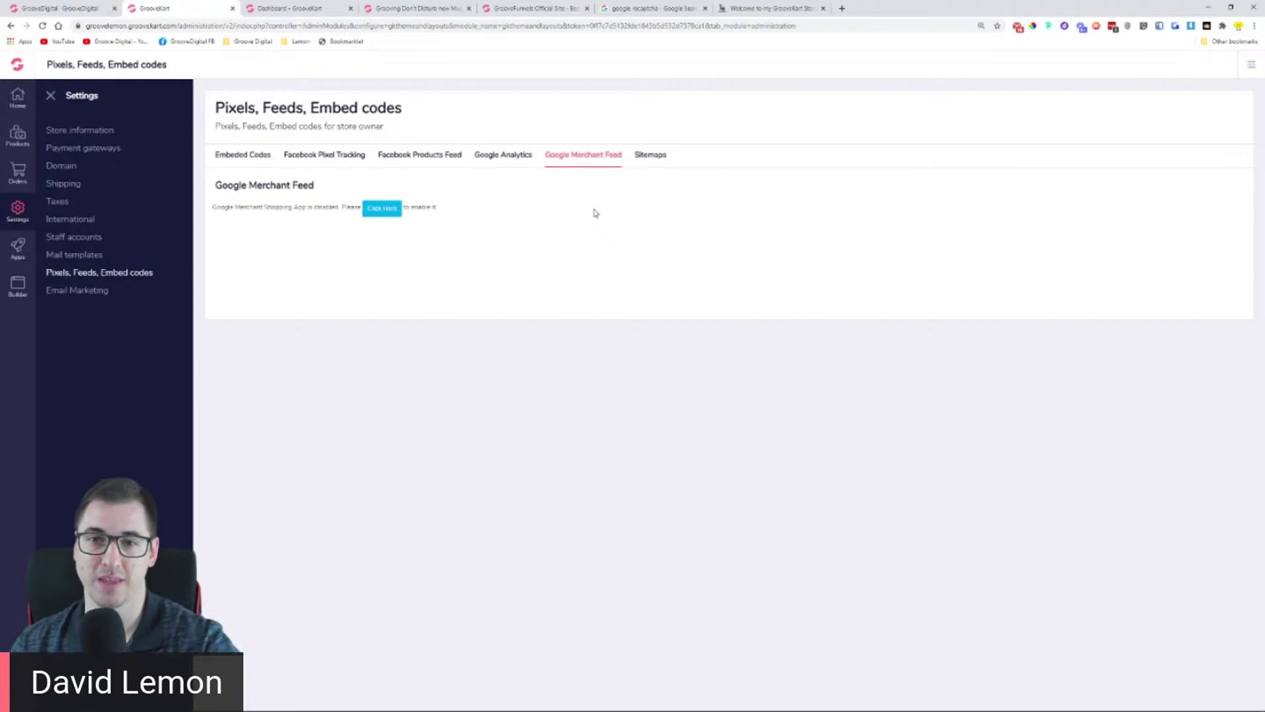
left_click(652, 157)
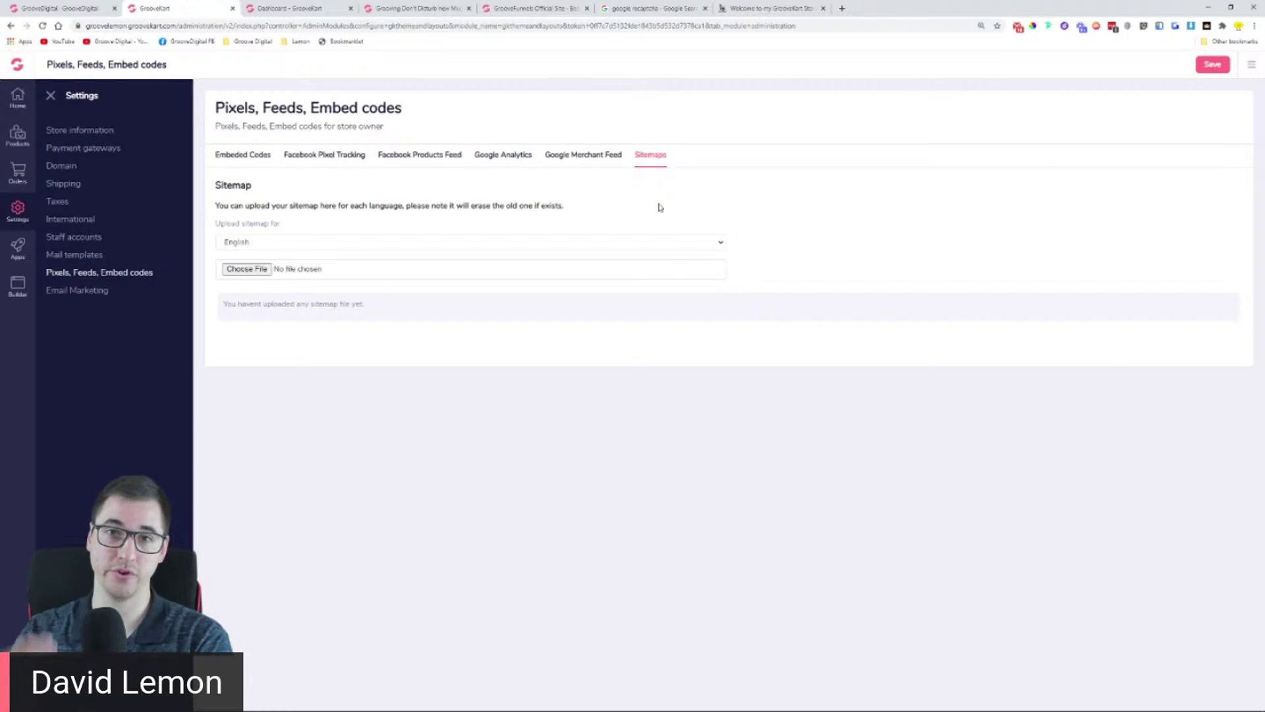
Step: Open the Email Marketing settings and view the email services, the CSV Export option and the collected emails list
left_click(102, 291)
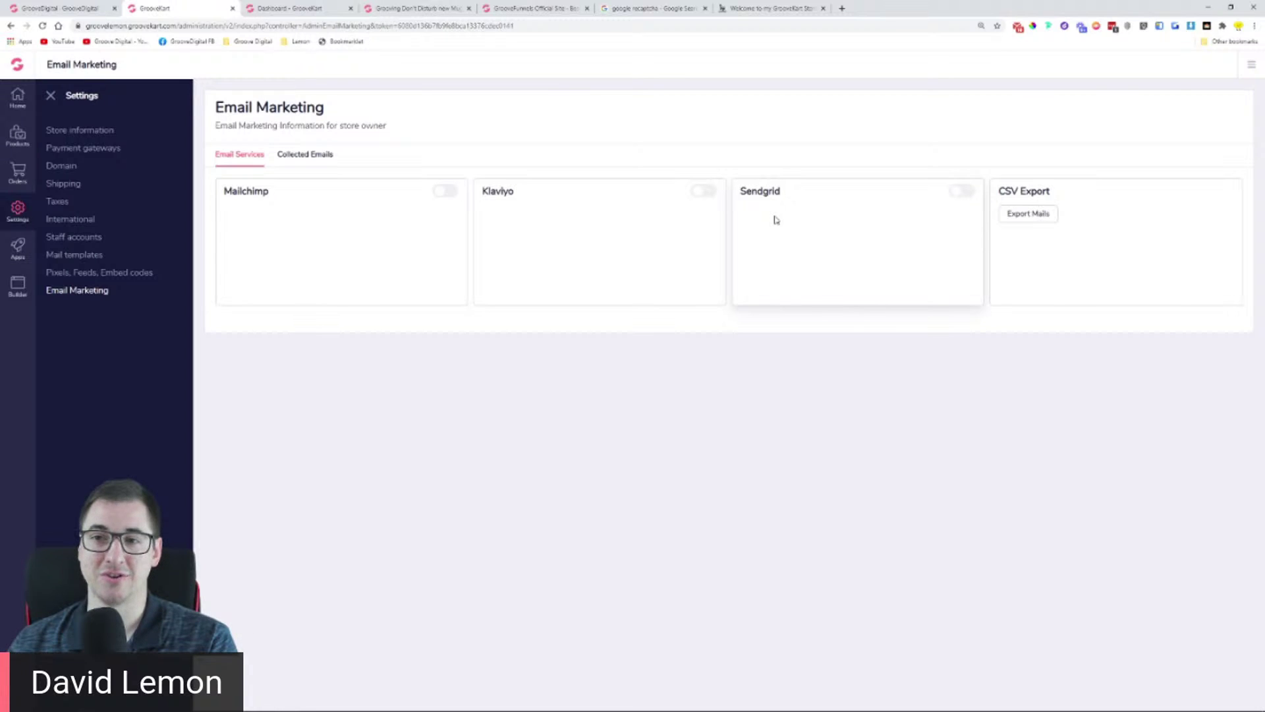
triple_click(1059, 193)
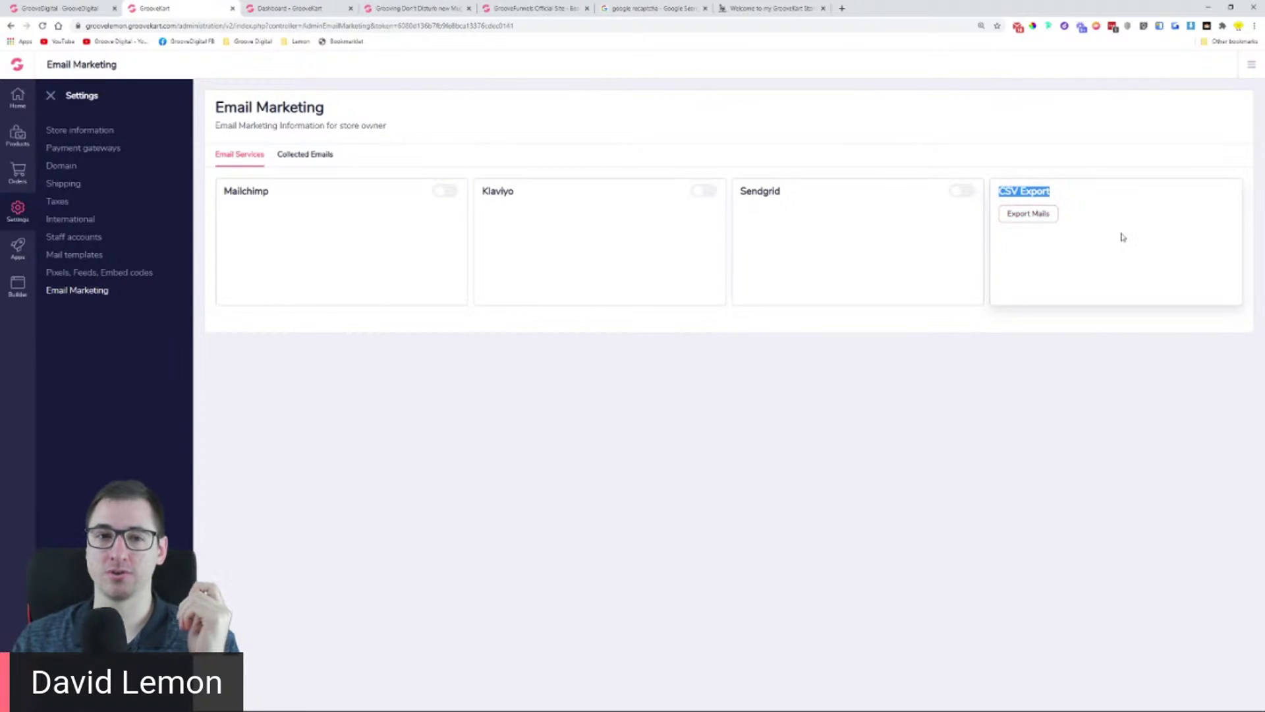
left_click(331, 155)
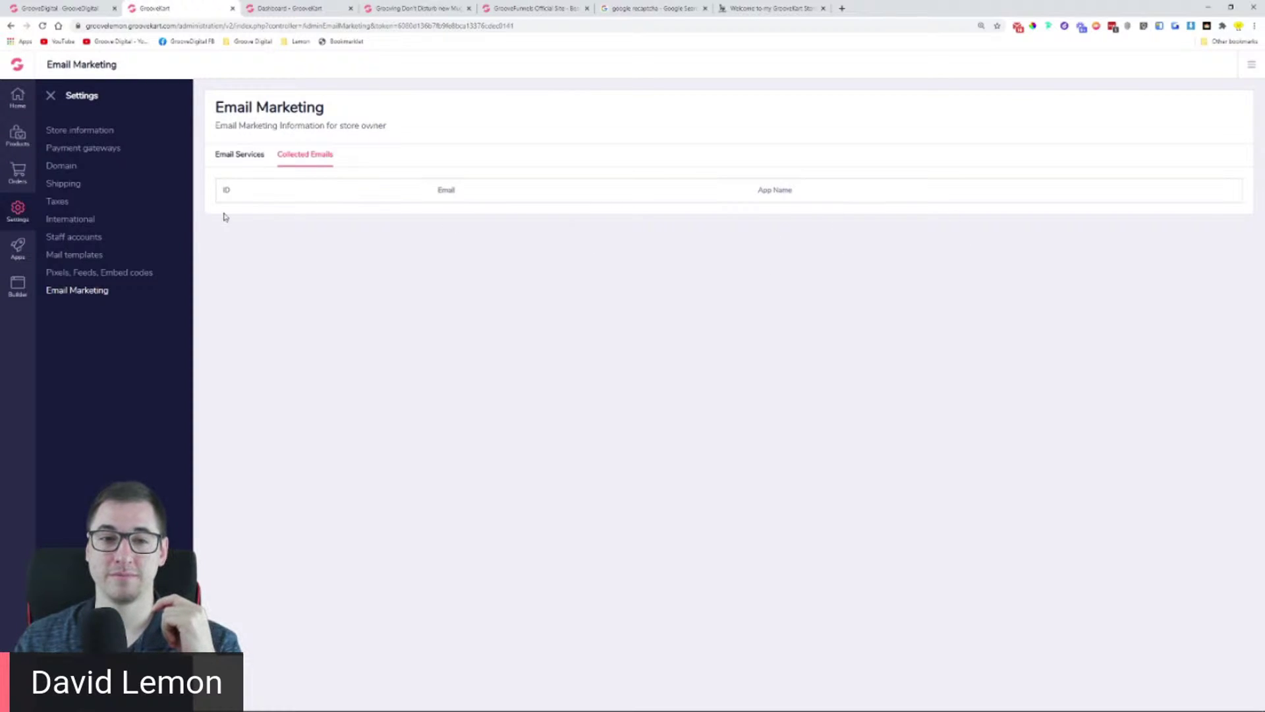
left_click(228, 157)
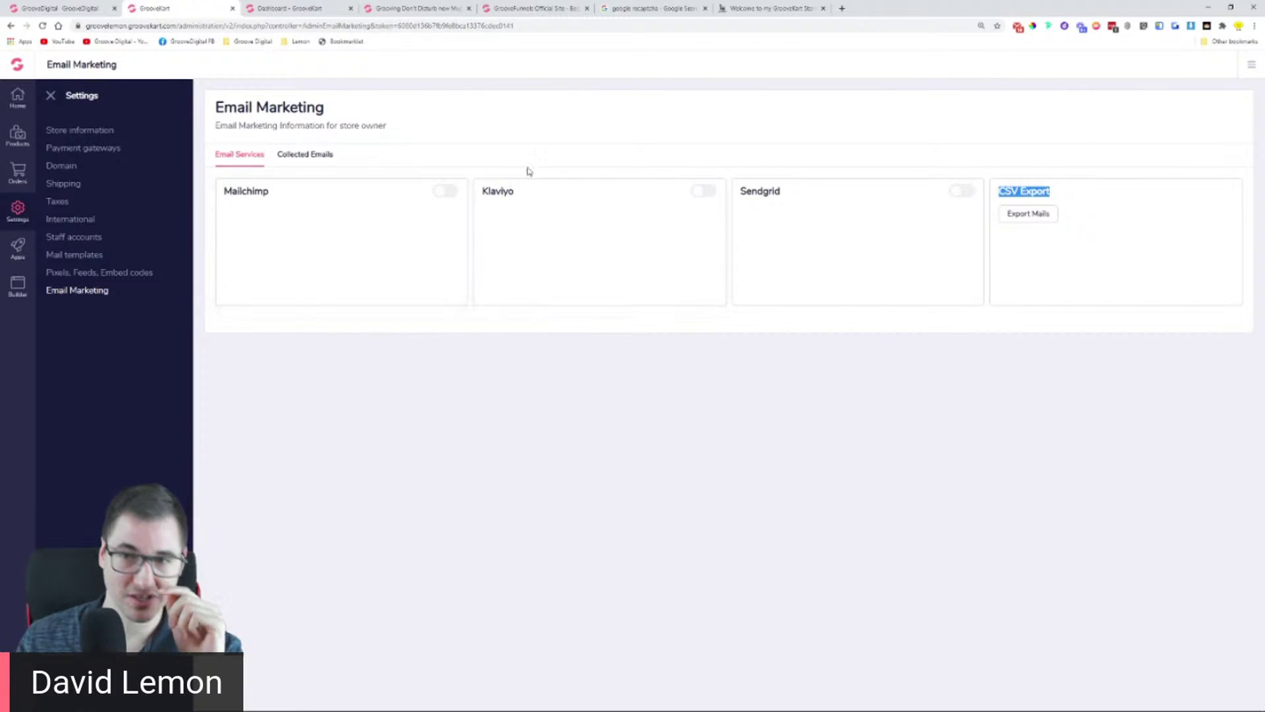
left_click(284, 157)
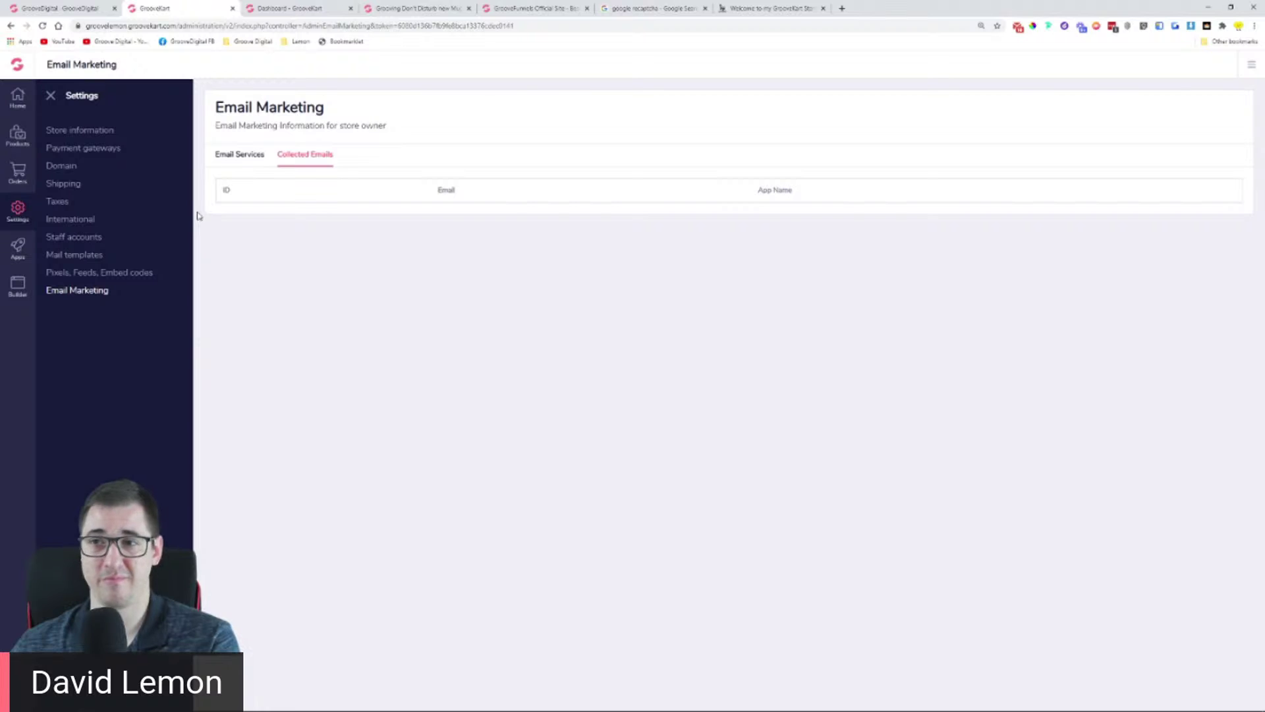
Step: Open the Designer App and choose the Cup as the product to design
left_click(16, 253)
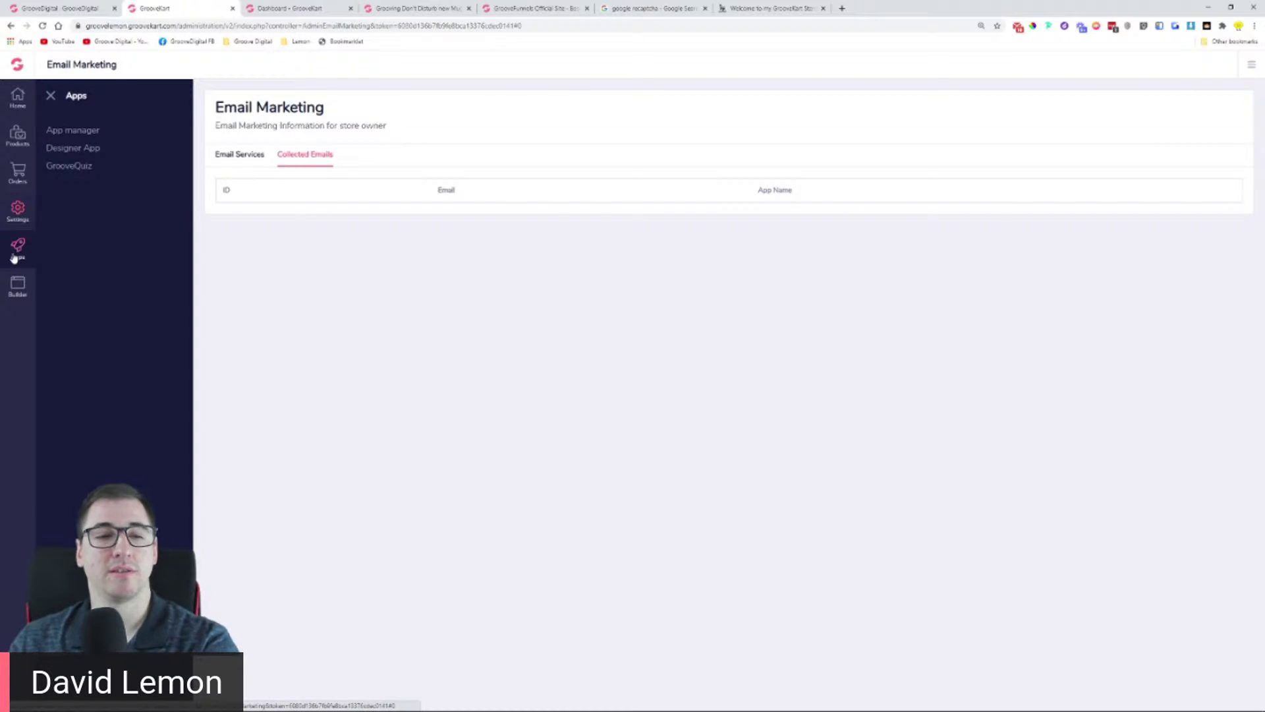
left_click(87, 156)
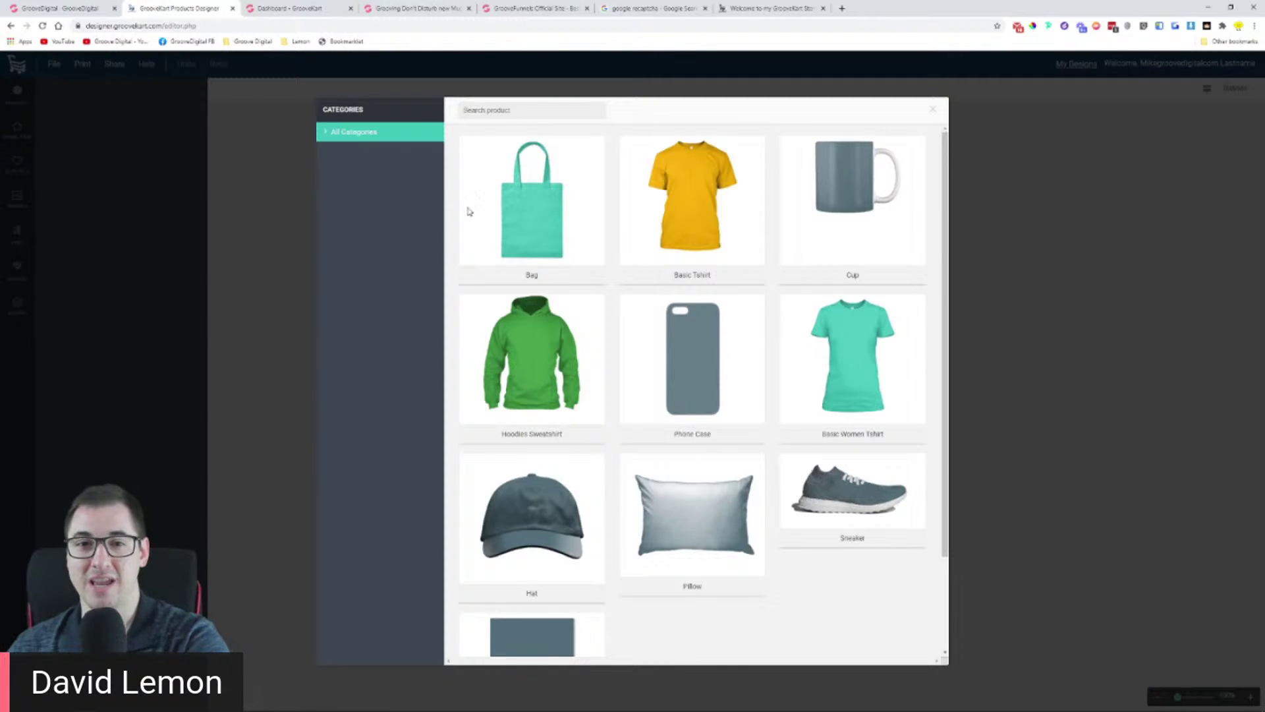
mouse_move(488, 210)
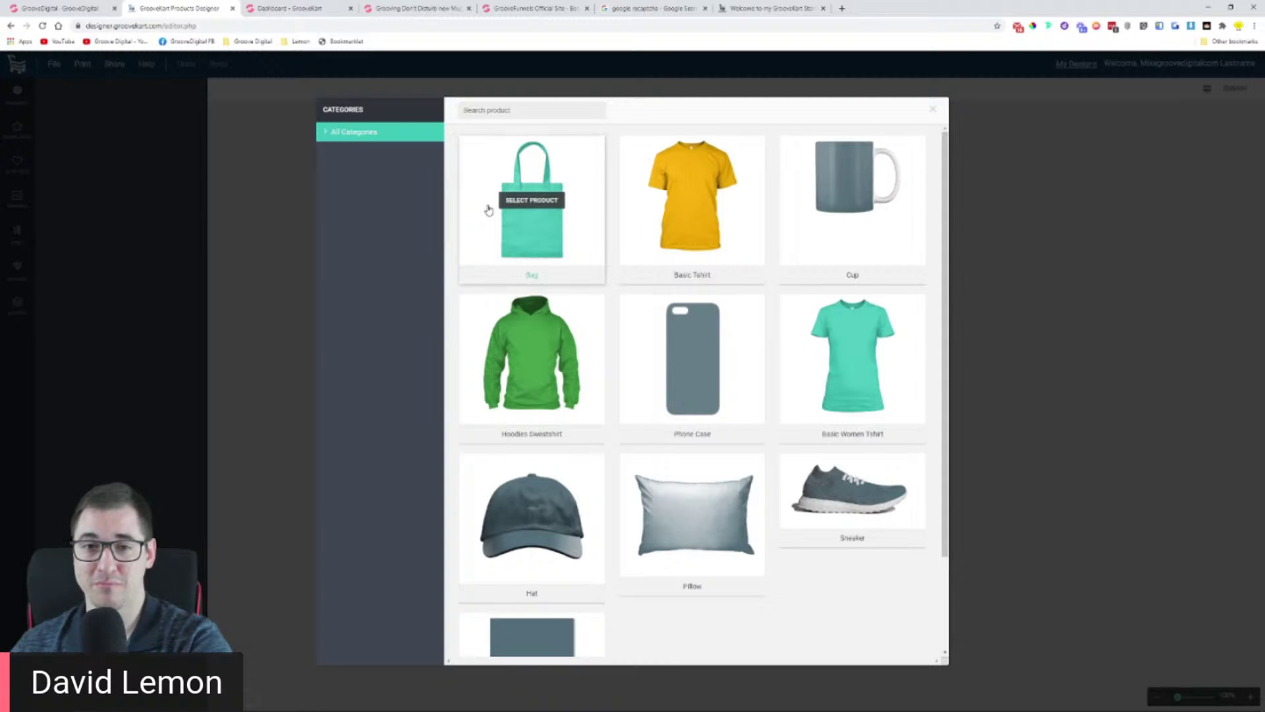
mouse_move(707, 205)
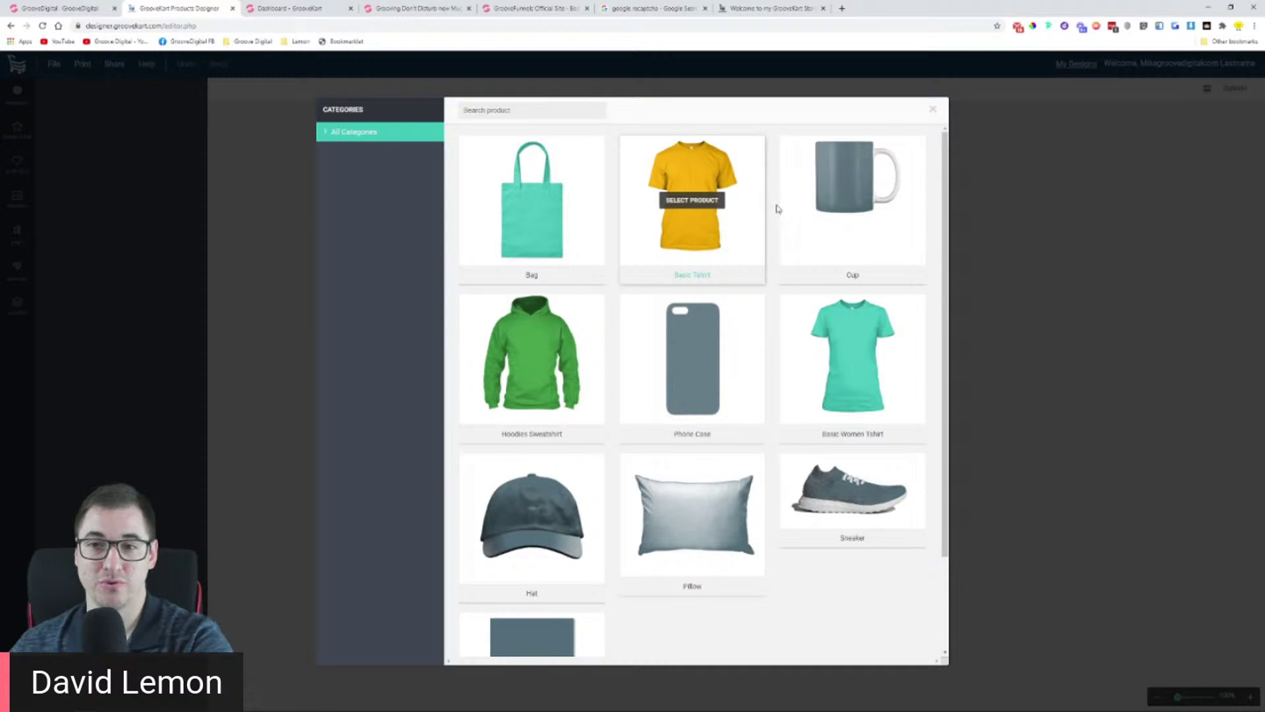
mouse_move(835, 205)
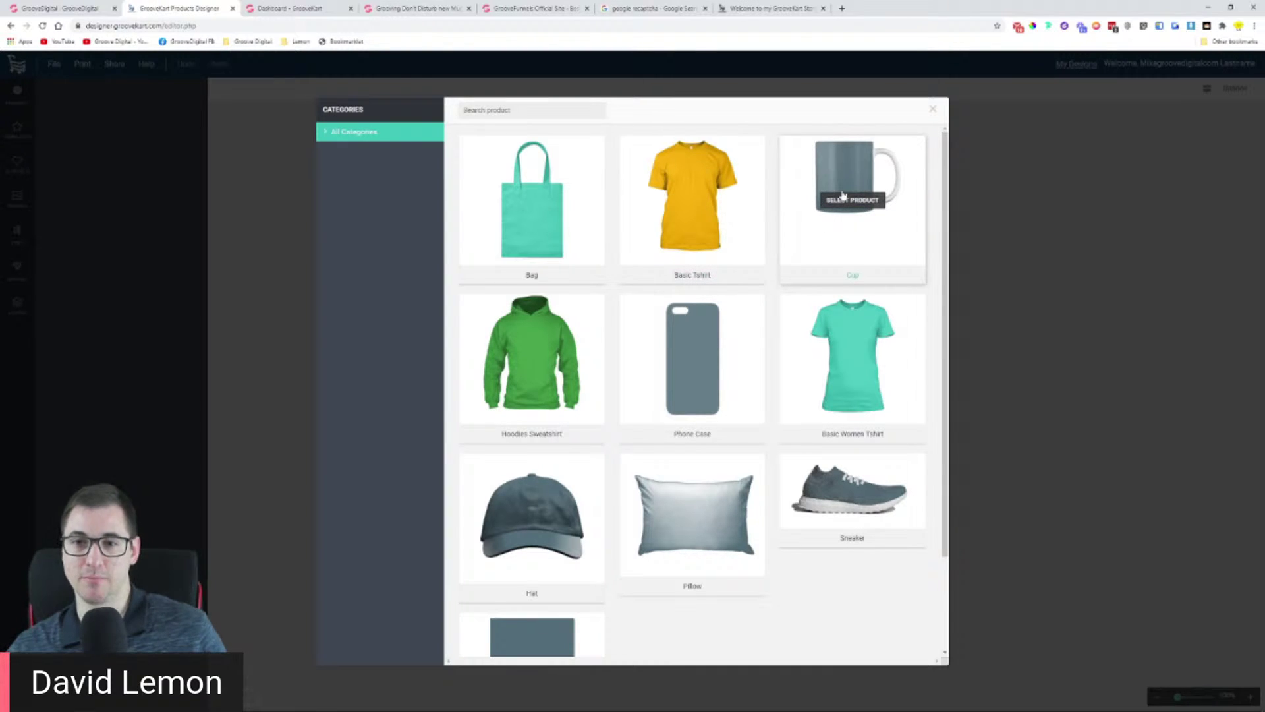
left_click(844, 202)
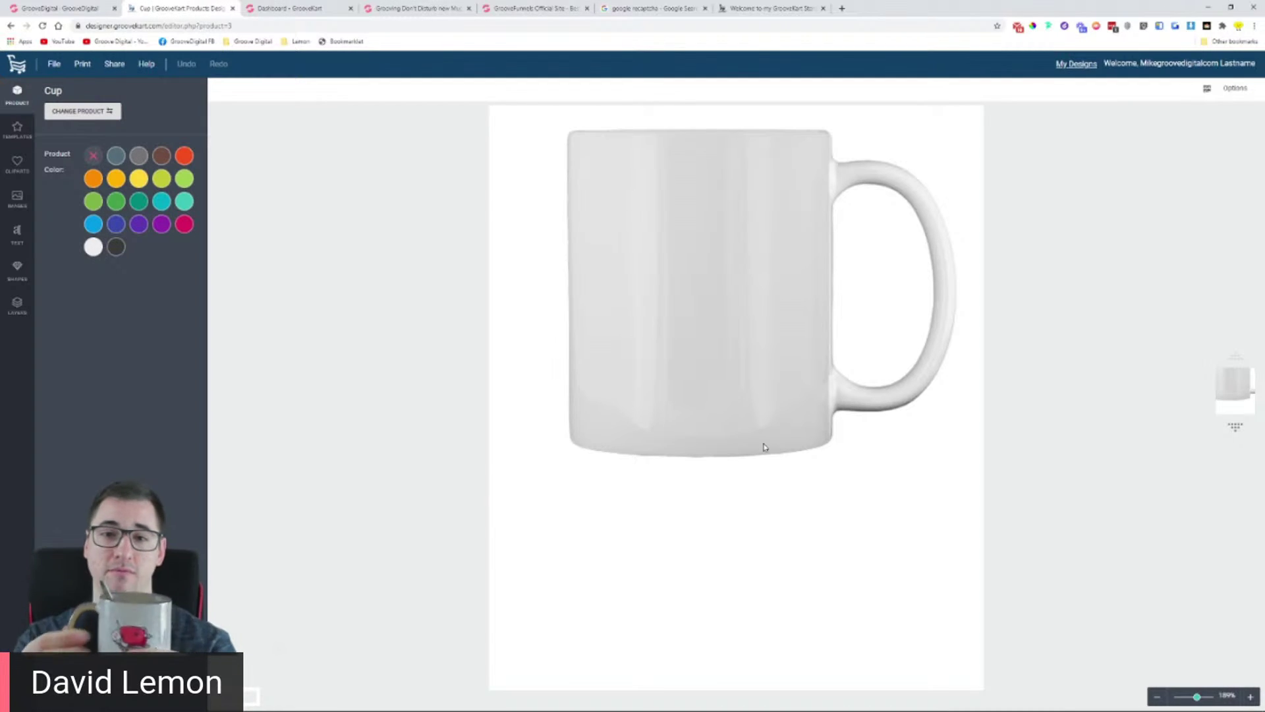
Step: Browse the design templates and add the Swimming template with the swimming child to the cup
left_click(19, 130)
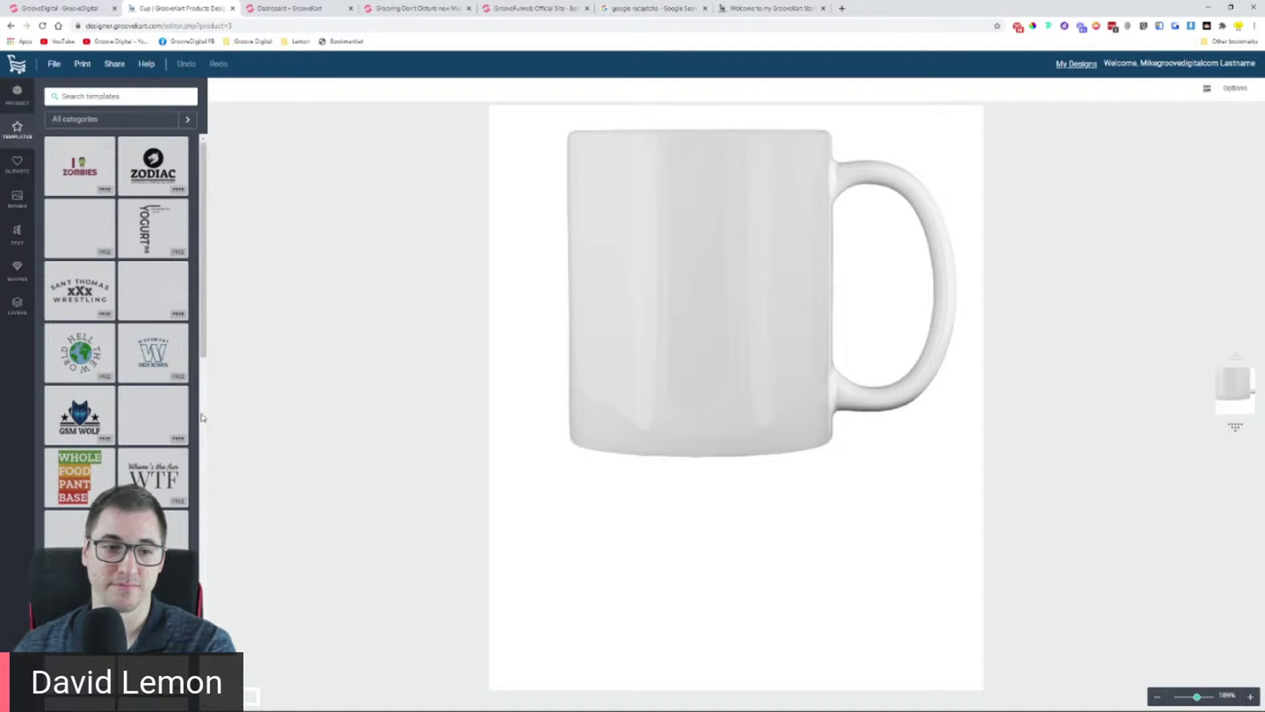
scroll(135, 248, "down", 10)
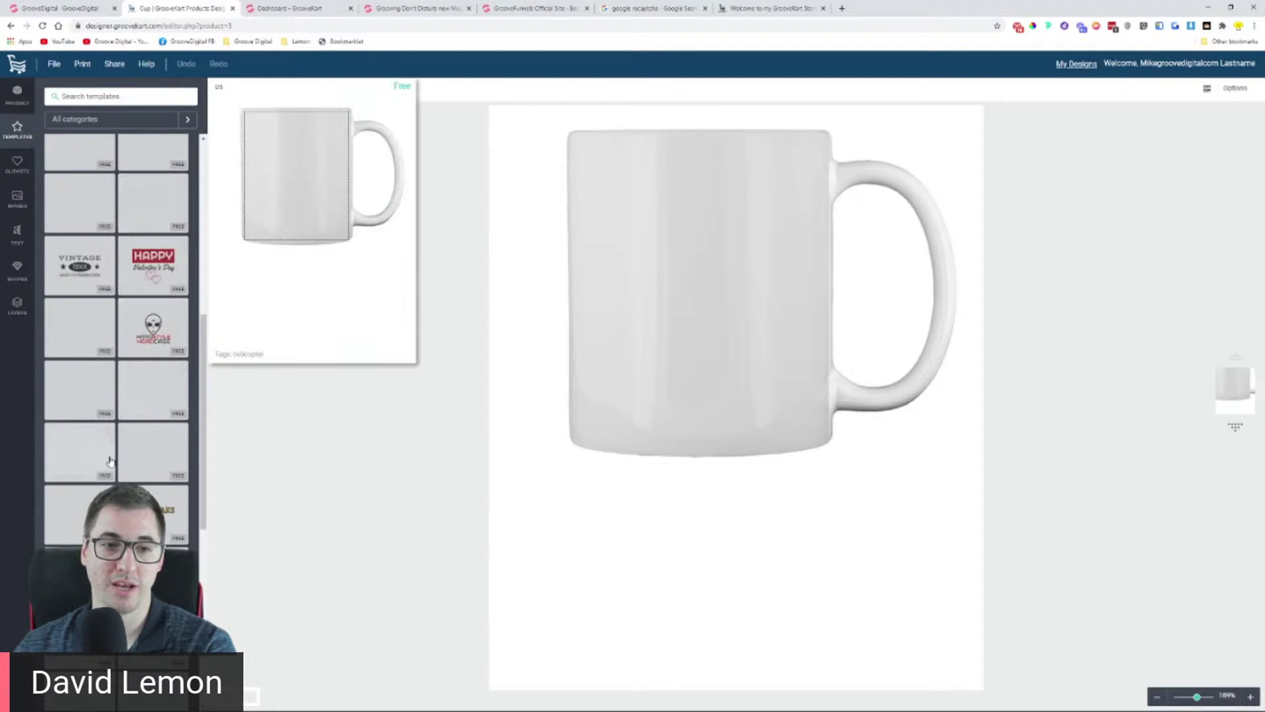
scroll(96, 489, "down", 5)
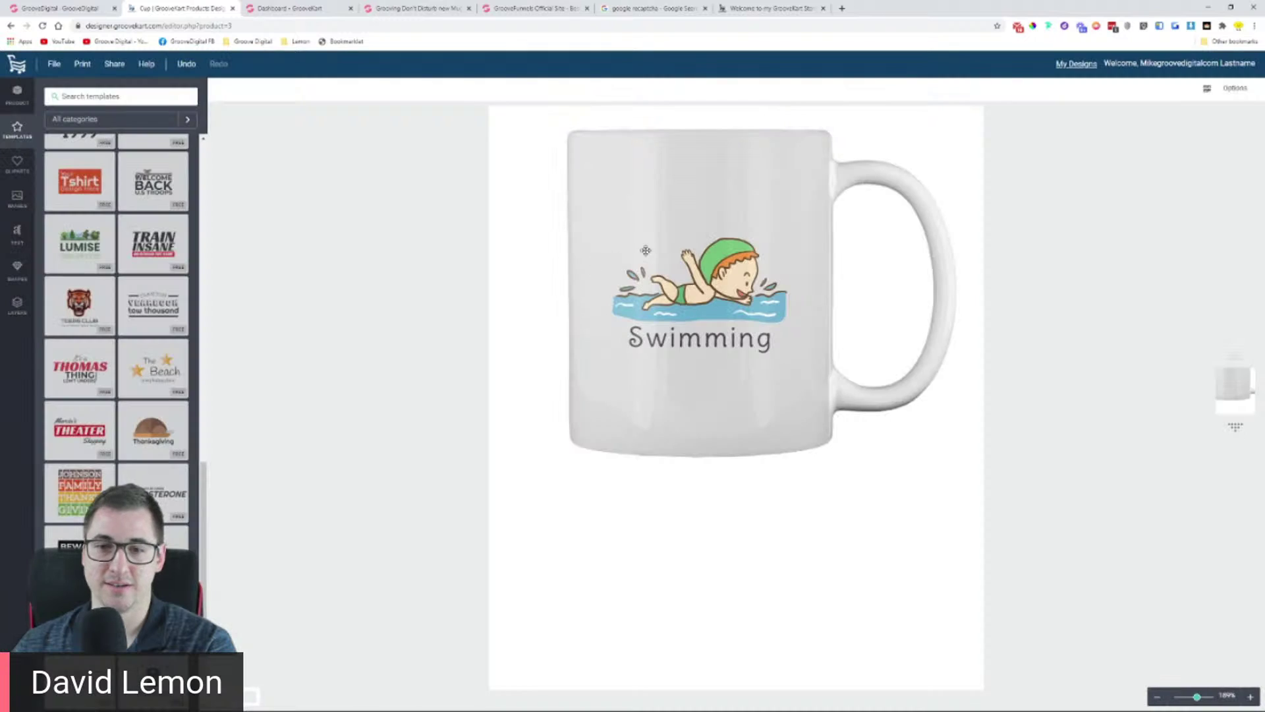
Step: Move the swimmer illustration and the "Swimming" text higher on the cup and enlarge the text slightly
left_click(732, 320)
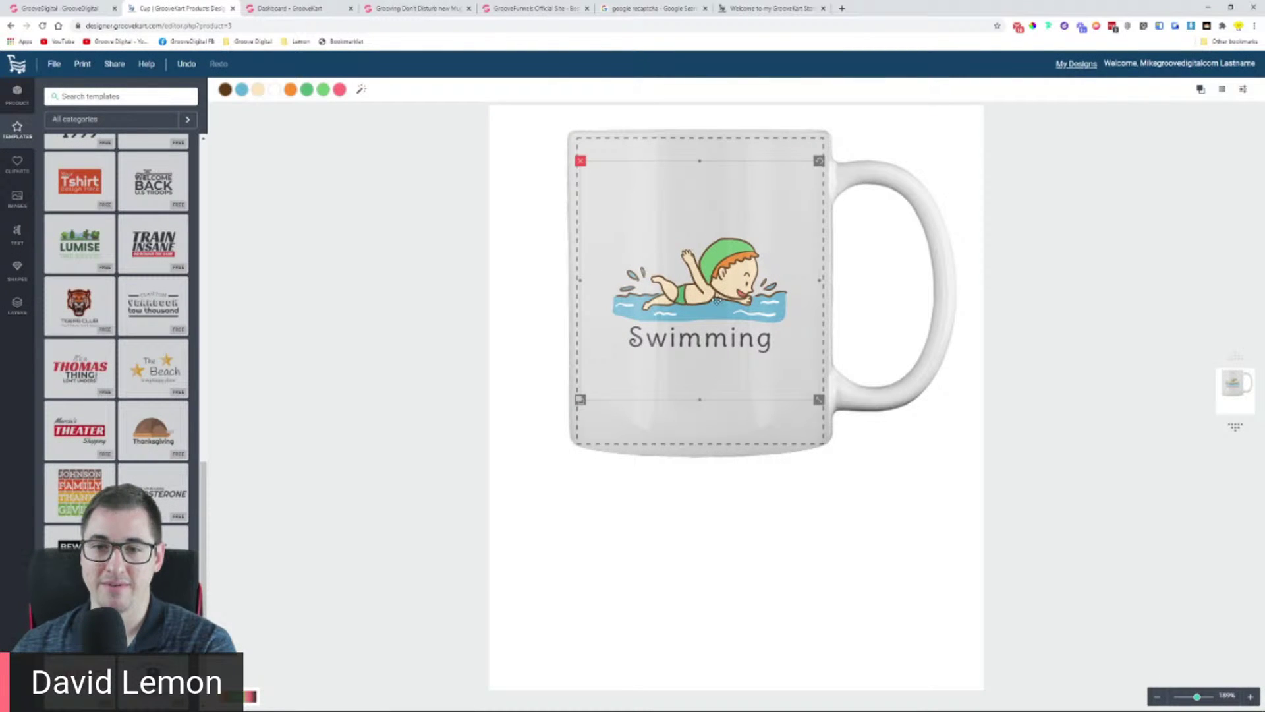
left_click_drag(675, 288, 674, 222)
left_click_drag(691, 358, 691, 307)
mouse_move(782, 319)
left_mouse_down()
mouse_move(815, 324)
mouse_move(800, 323)
left_mouse_up()
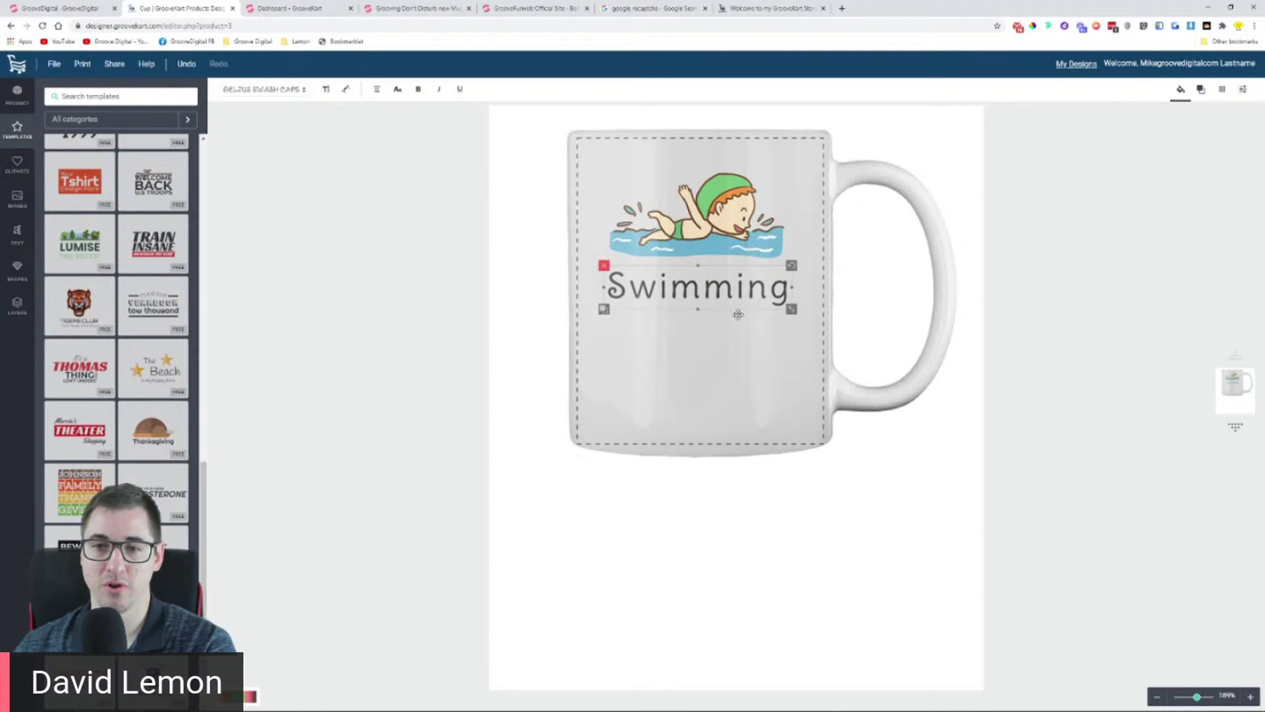
Step: Try the Baloo Bhaina font on the "Swimming" text and switch it to Quicksand
left_click(737, 287)
double_click(738, 287)
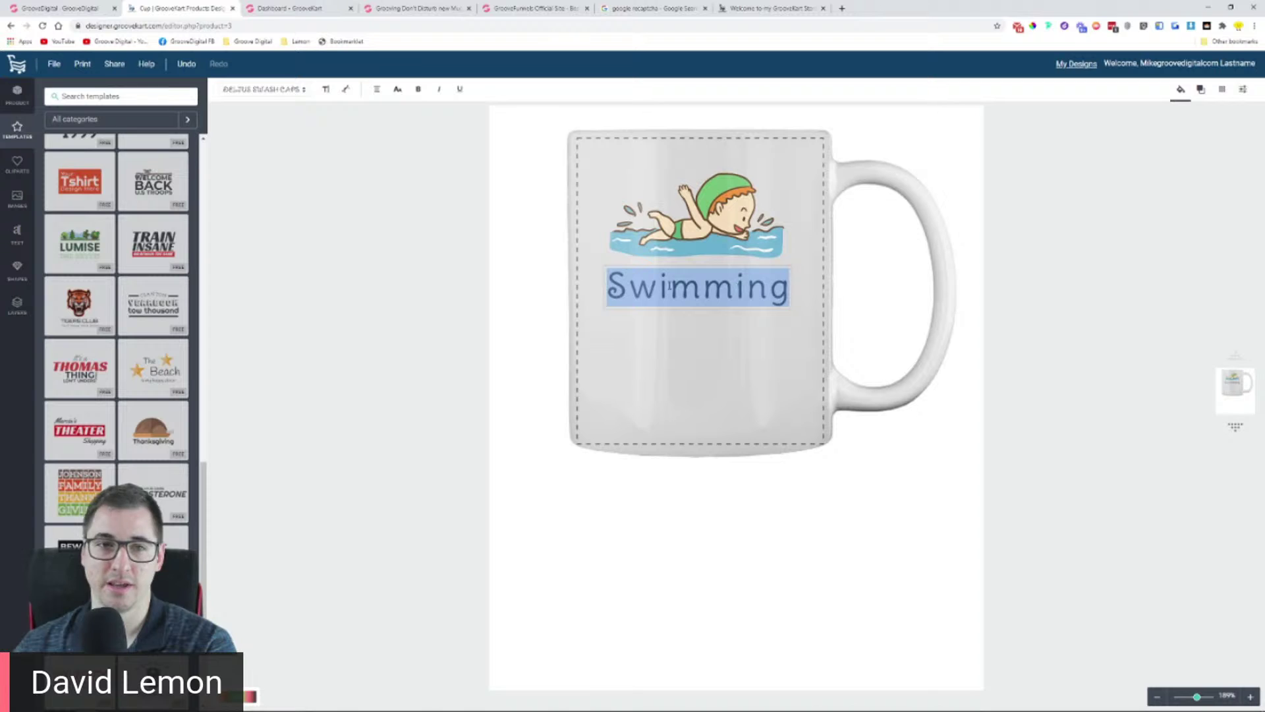
left_click(293, 92)
left_click(230, 249)
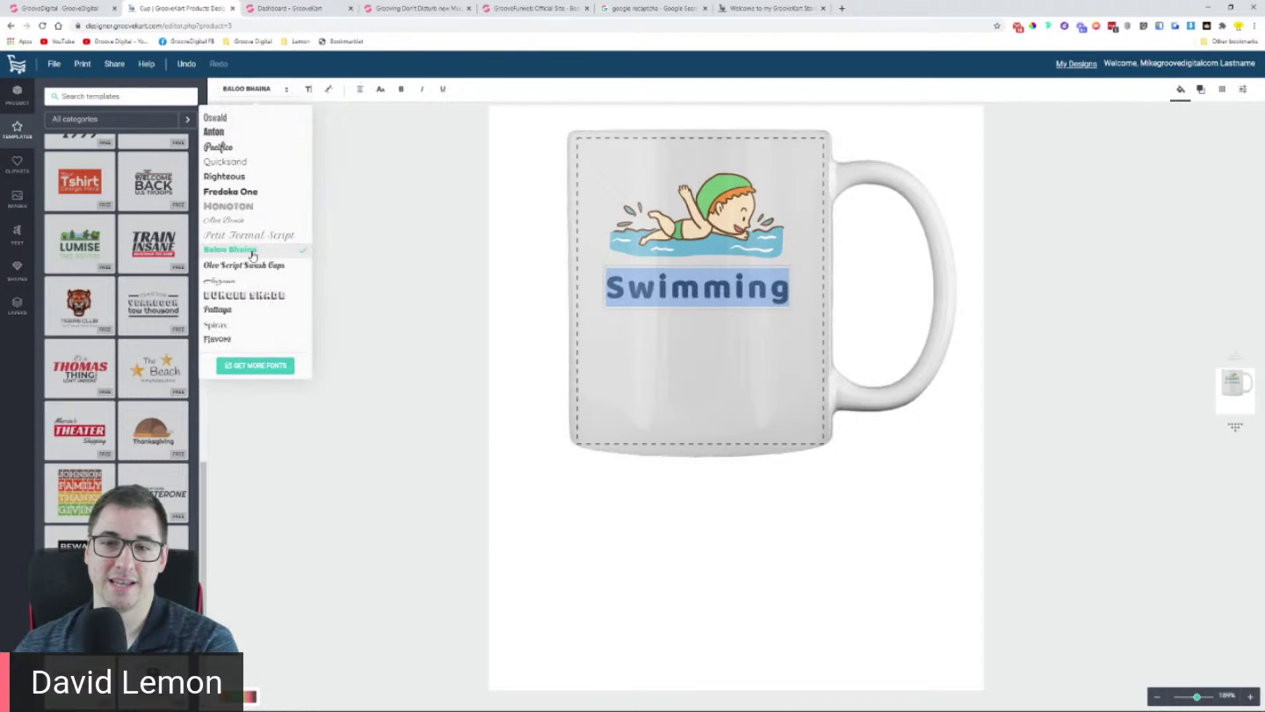
left_click(253, 162)
left_click(702, 290)
left_click_drag(712, 312, 740, 337)
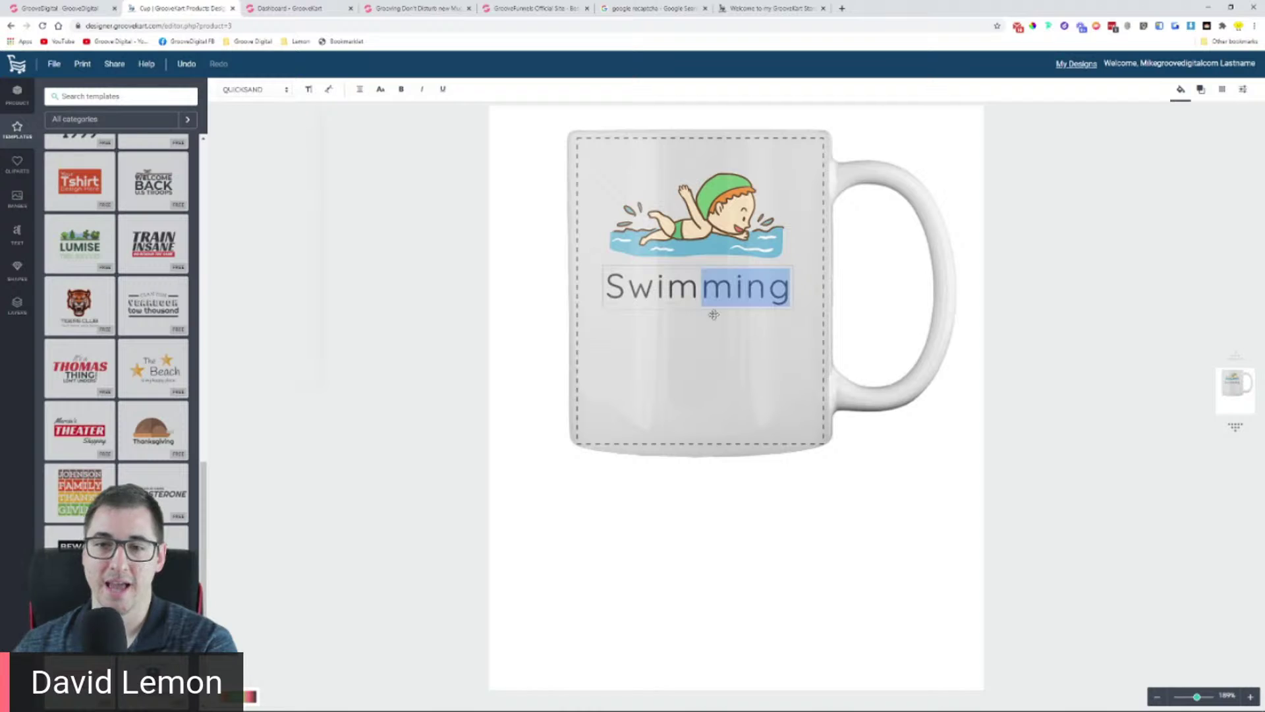
Step: Replace the "Swimming" text on the cup with "GrooveLemon"
double_click(692, 290)
type("Gr")
key("BackSpace")
key("BackSpace")
key("BackSpace")
key("BackSpace")
key("BackSpace")
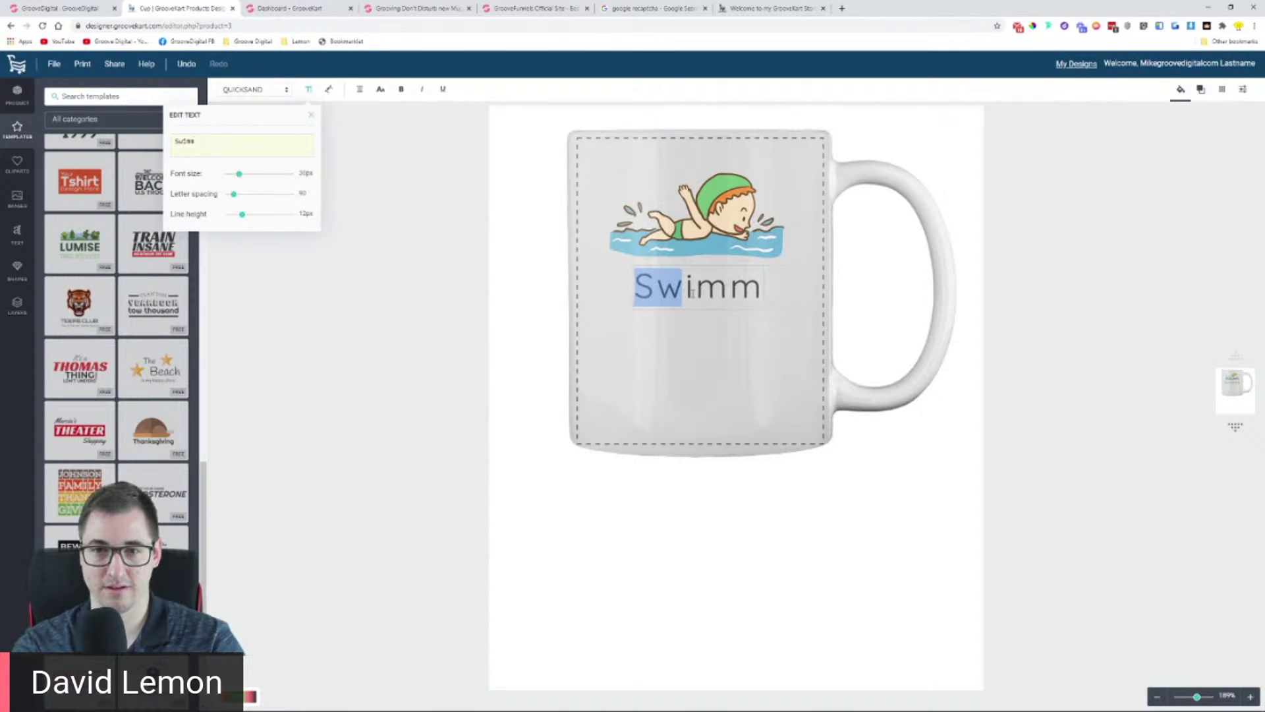
left_click_drag(221, 146, 135, 143)
type("GrooveLemon")
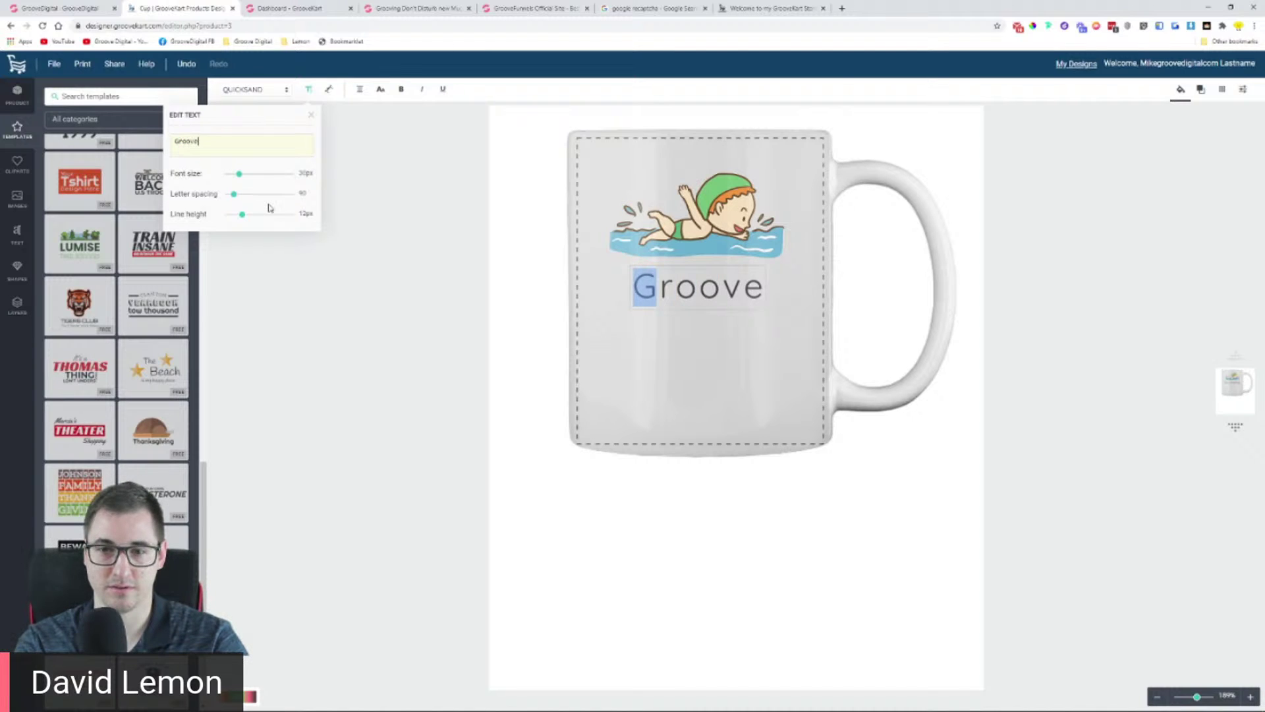
left_click(680, 322)
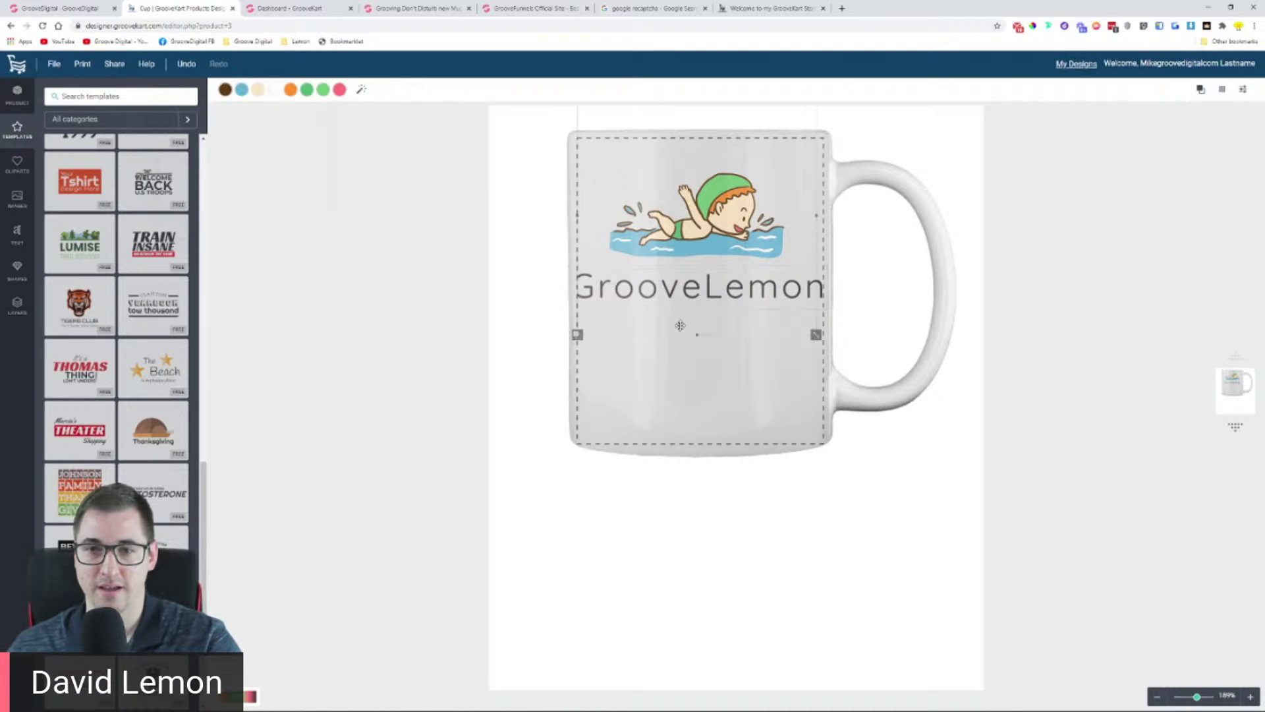
Step: Resize the "GrooveLemon" text to fit within the cup's print area below the swimmer, and set its font to Pattaya
left_click(756, 303)
left_click_drag(824, 306, 725, 326)
left_click(269, 89)
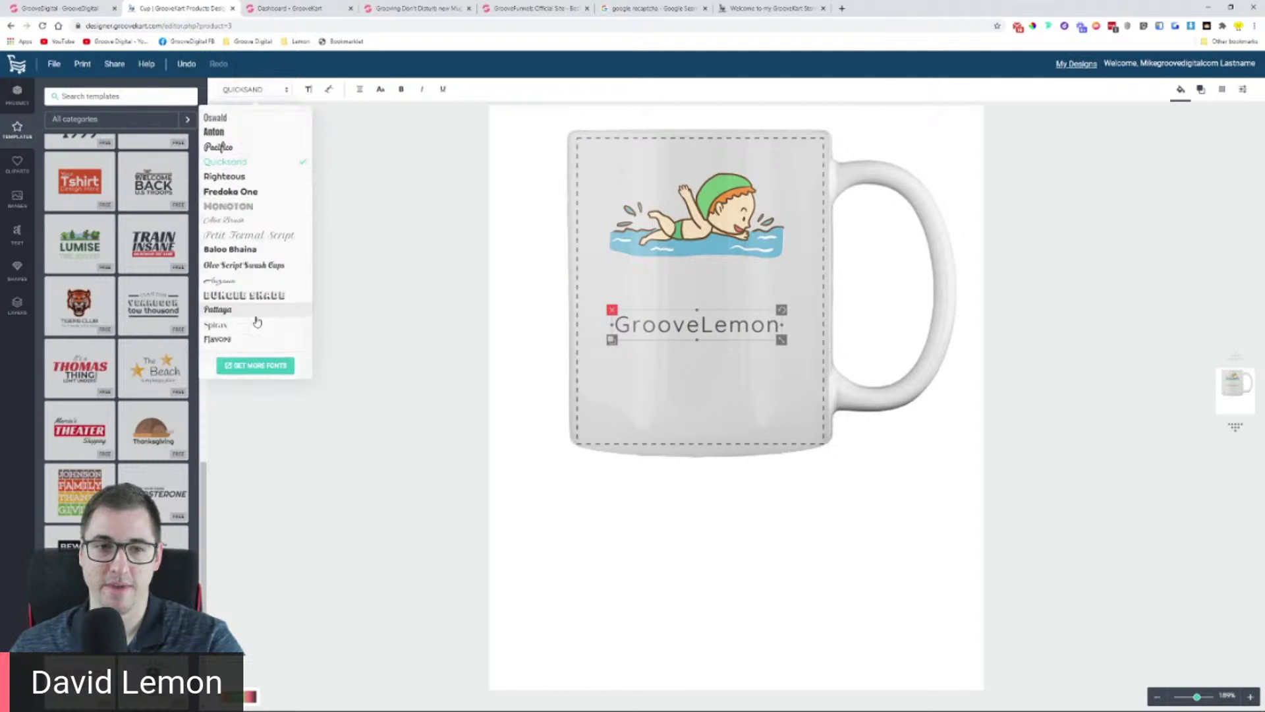
left_click(254, 317)
left_click_drag(772, 348, 809, 345)
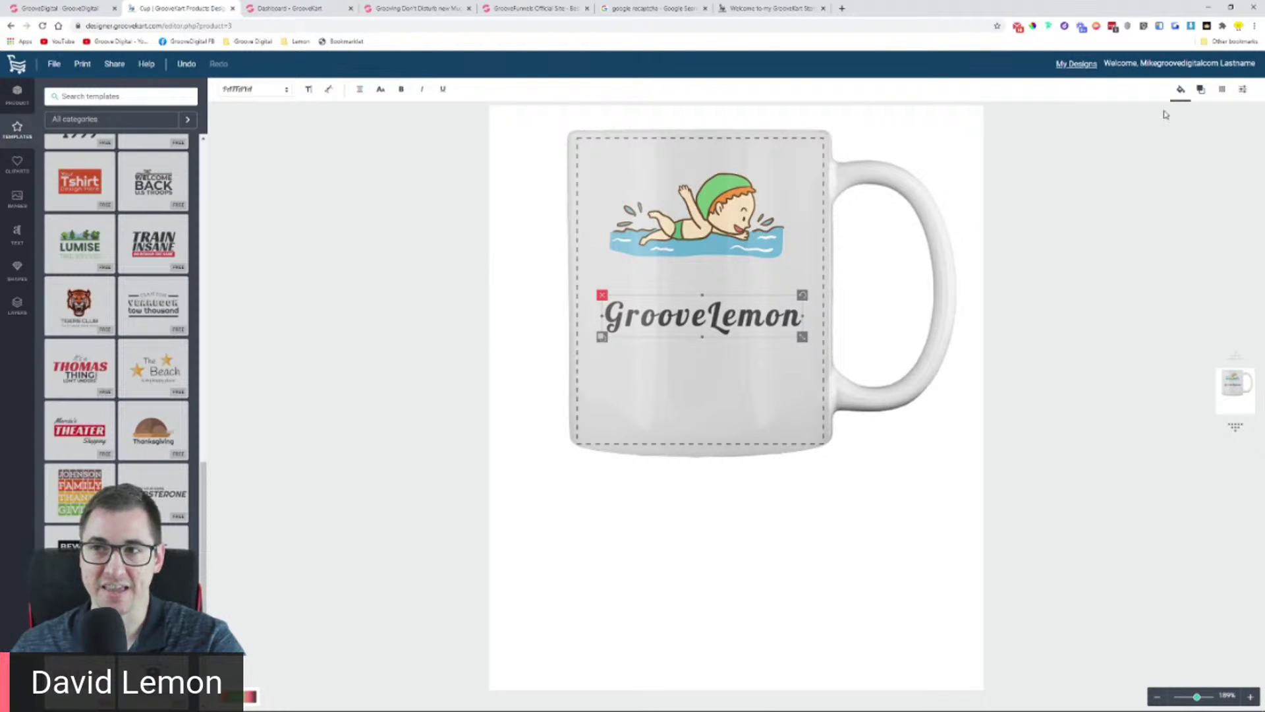
Step: Try orange-red, green and orange fills on the "GrooveLemon" text, settle on the preset blue, and add that blue to the saved swatches
left_click(1180, 91)
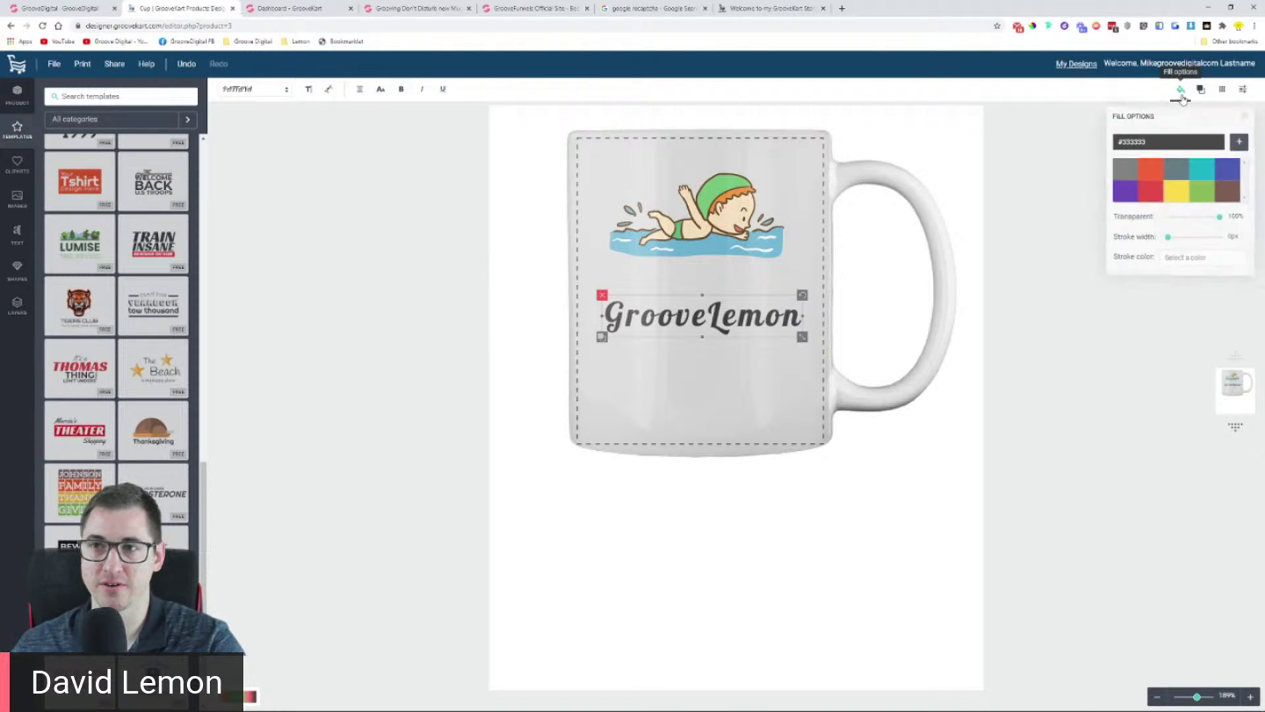
left_click(1157, 178)
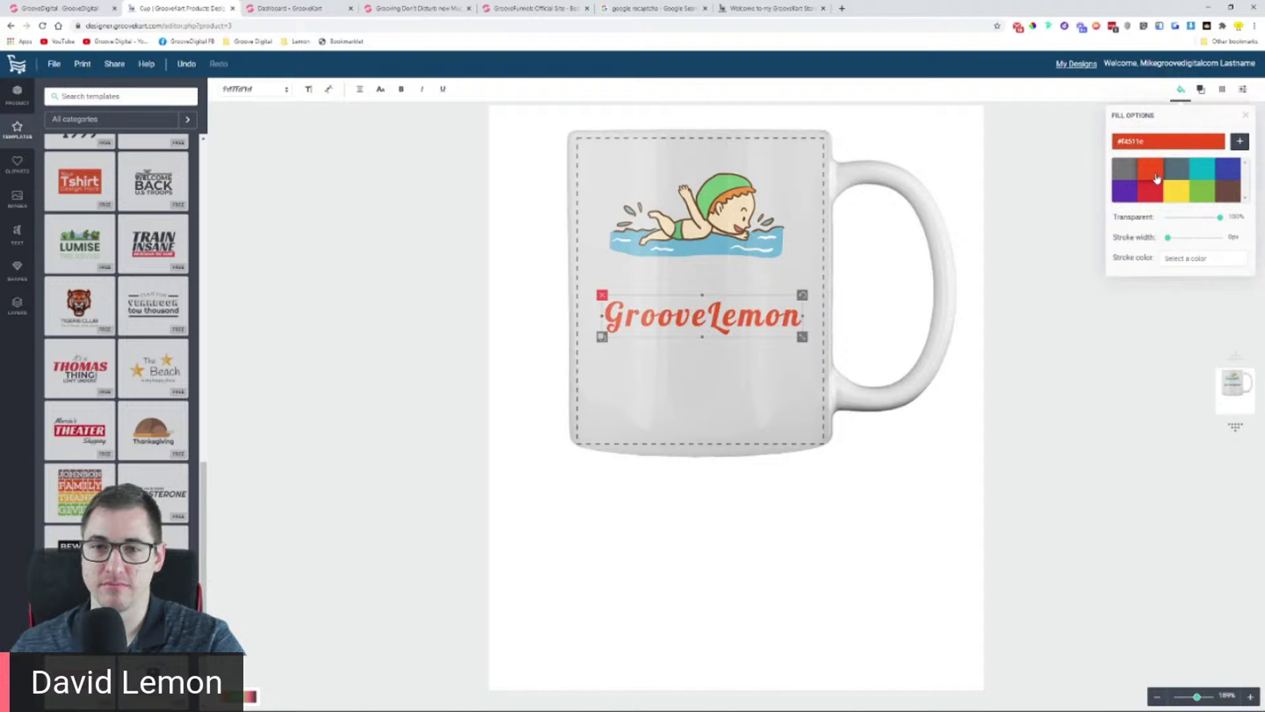
left_click(1207, 137)
left_click(1140, 326)
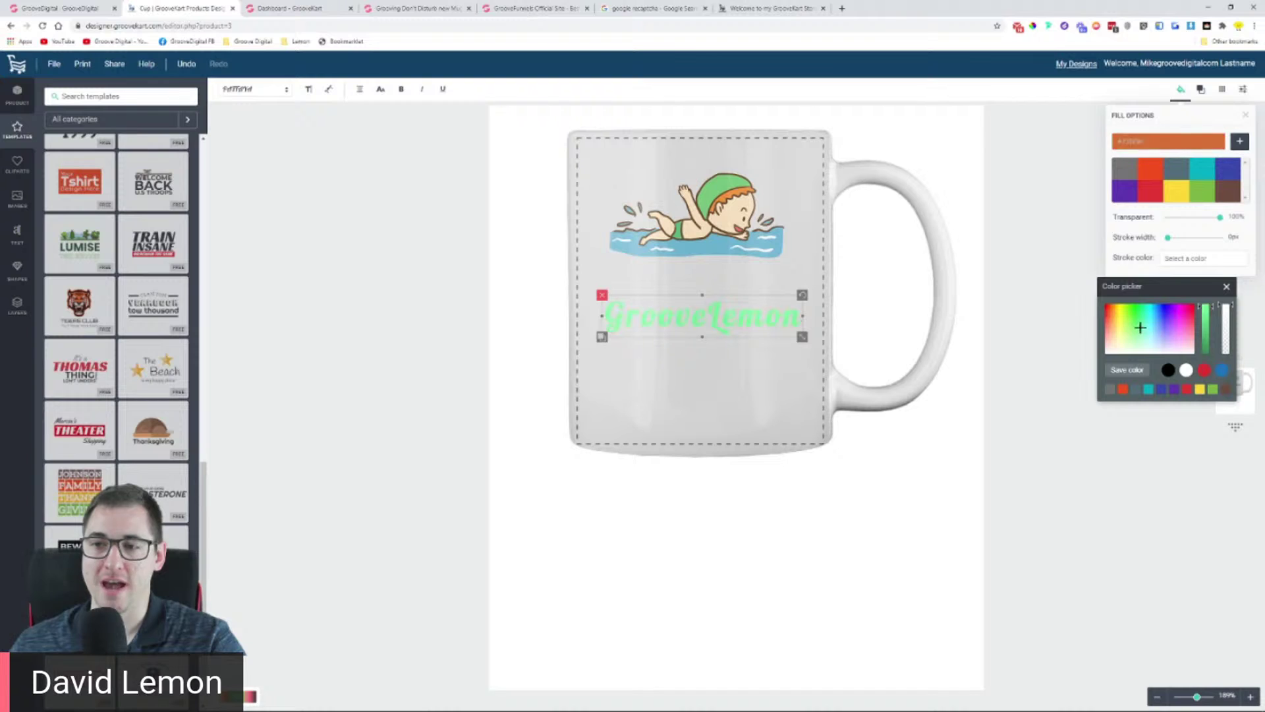
left_click_drag(1140, 326, 1141, 312)
key("ctrl+a")
type("#f49314")
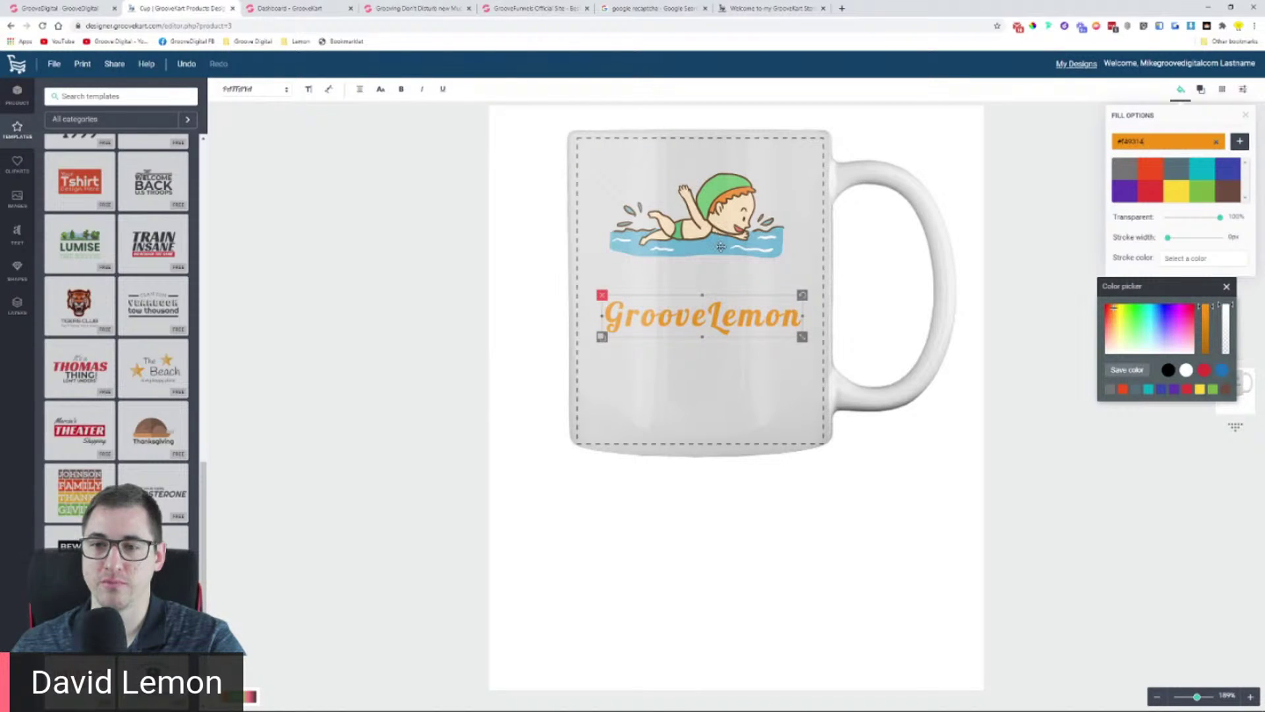
left_click(1221, 370)
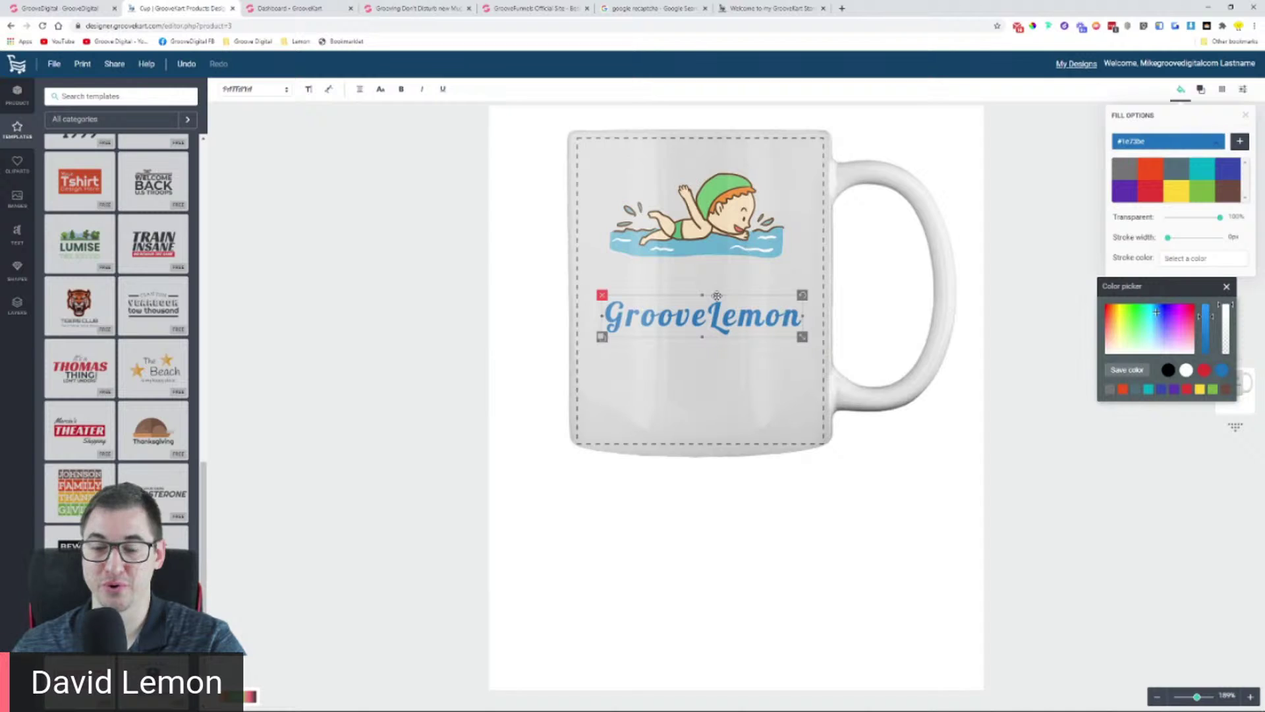
left_click(1227, 286)
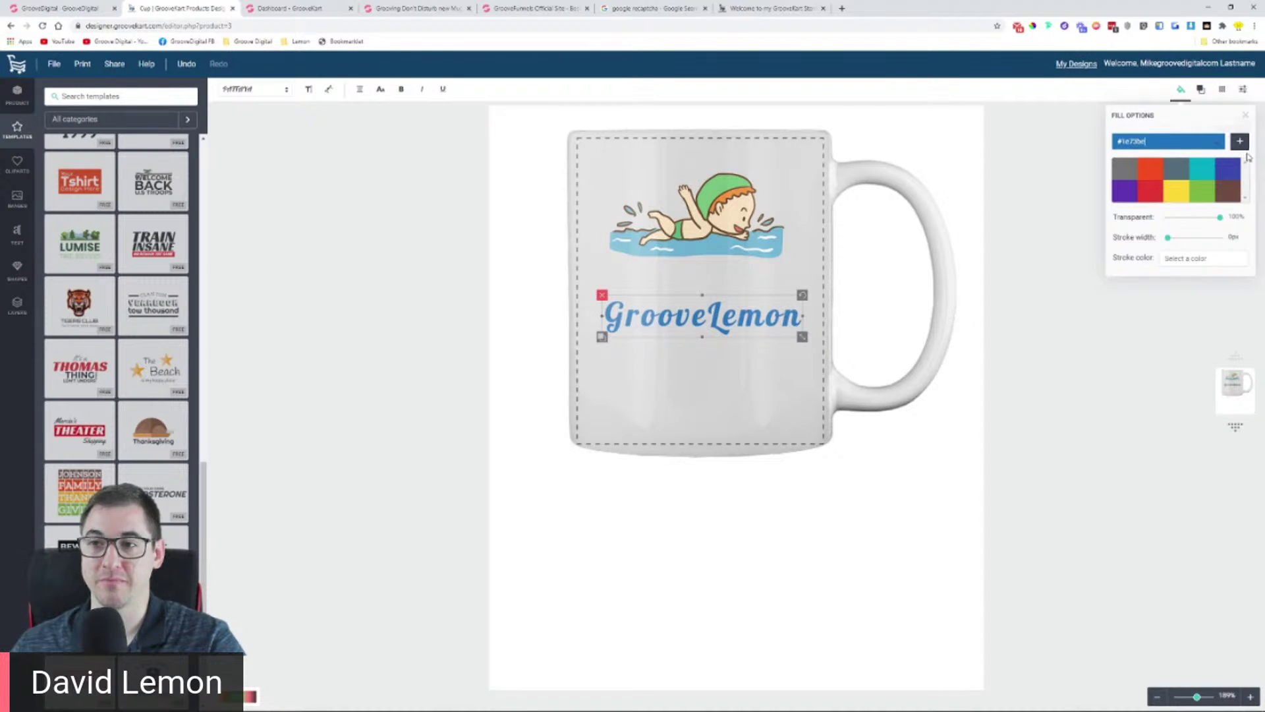
left_click(1239, 142)
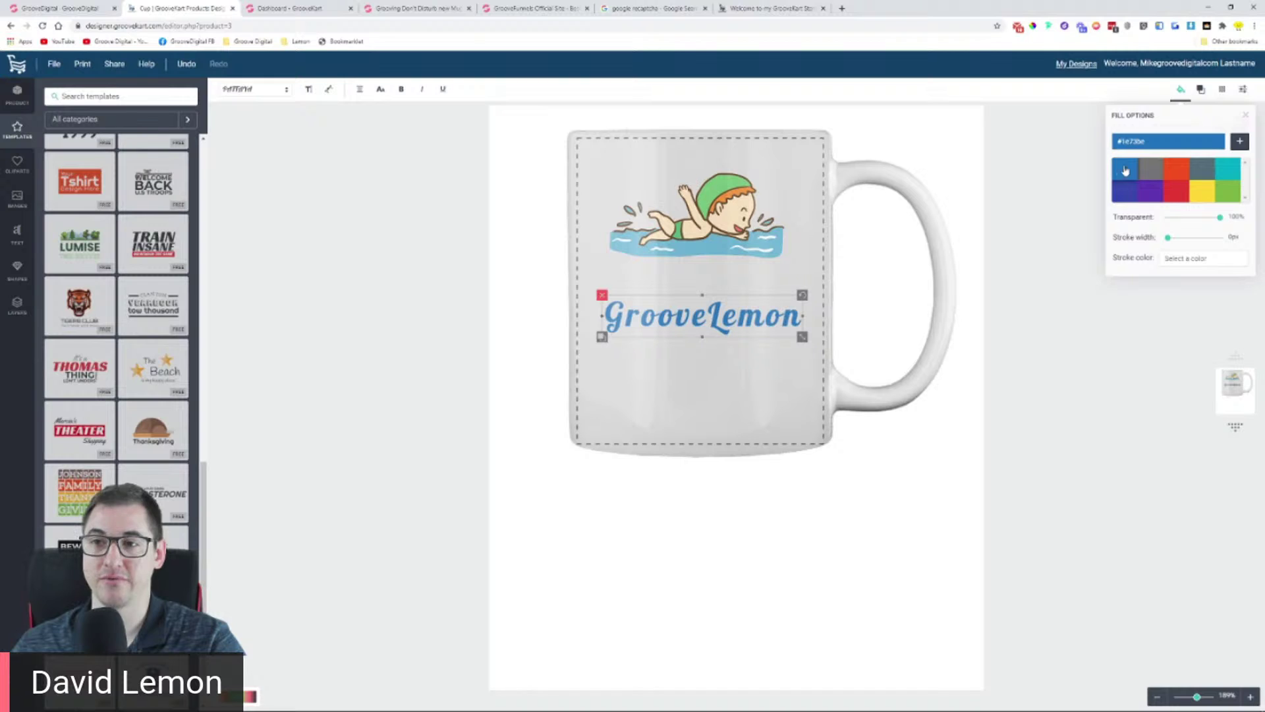
left_click(1028, 327)
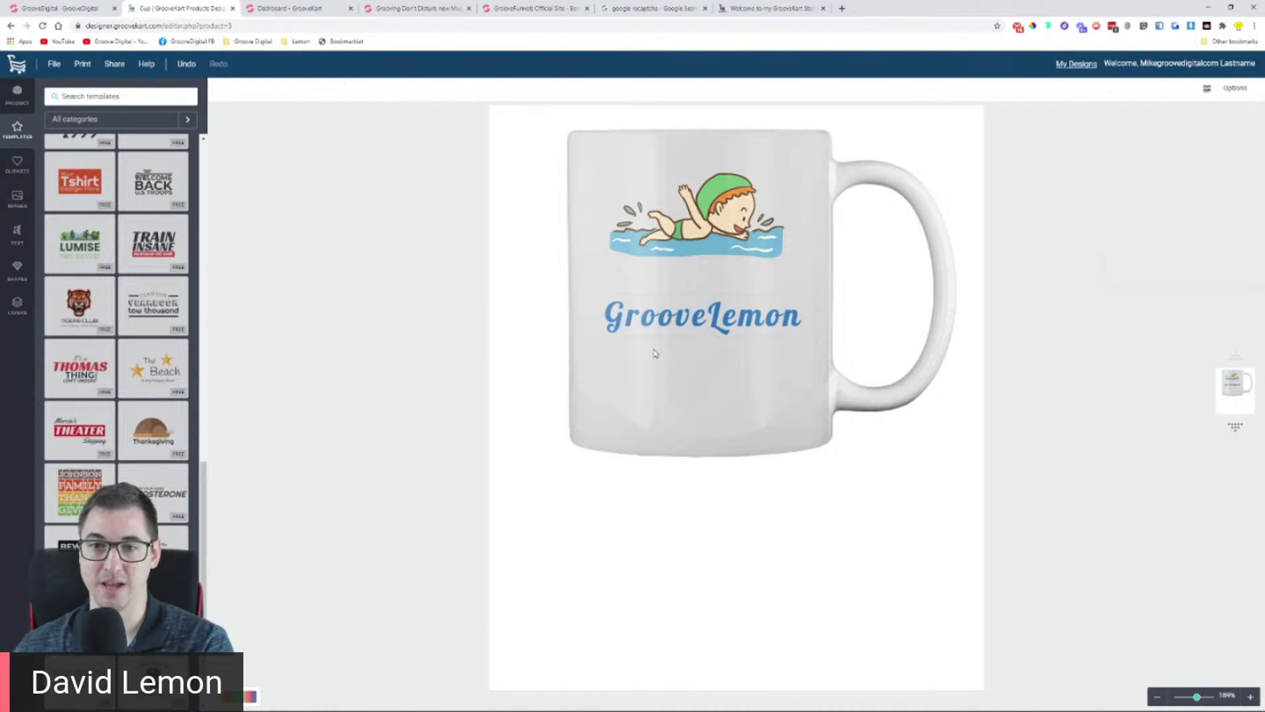
Step: Move the "GrooveLemon" text and the swimmer illustration lower on the cup and deselect them
left_click_drag(719, 303, 717, 348)
left_click_drag(702, 230, 704, 282)
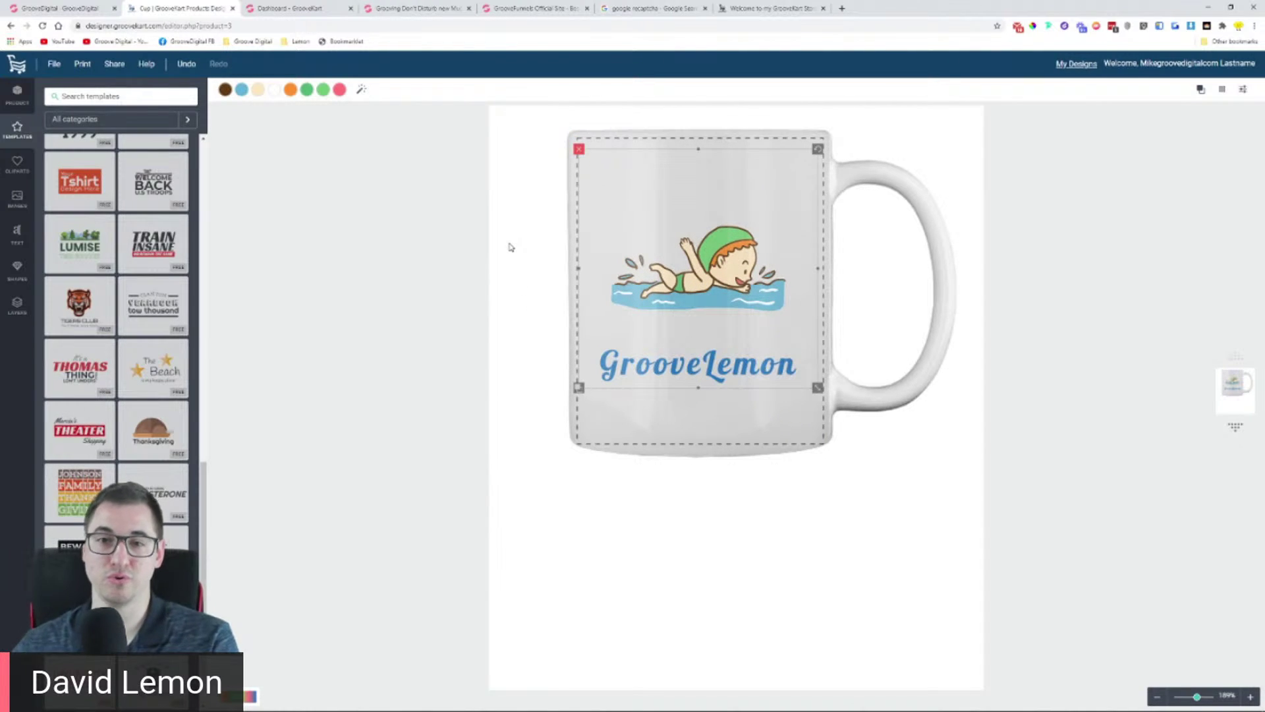
left_click(455, 212)
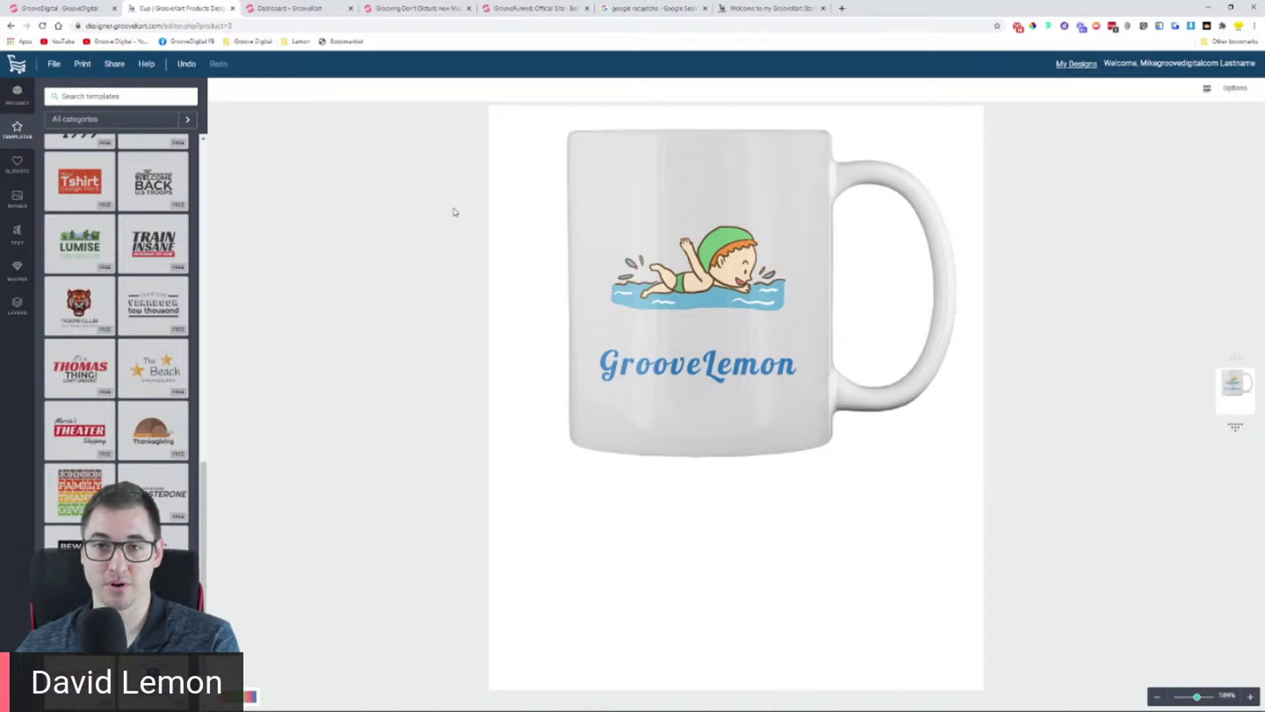
Step: Examine the file saving commands and the print settings for the PNG, SVG and PDF formats, including the all-pages and crop marks options
left_click(54, 65)
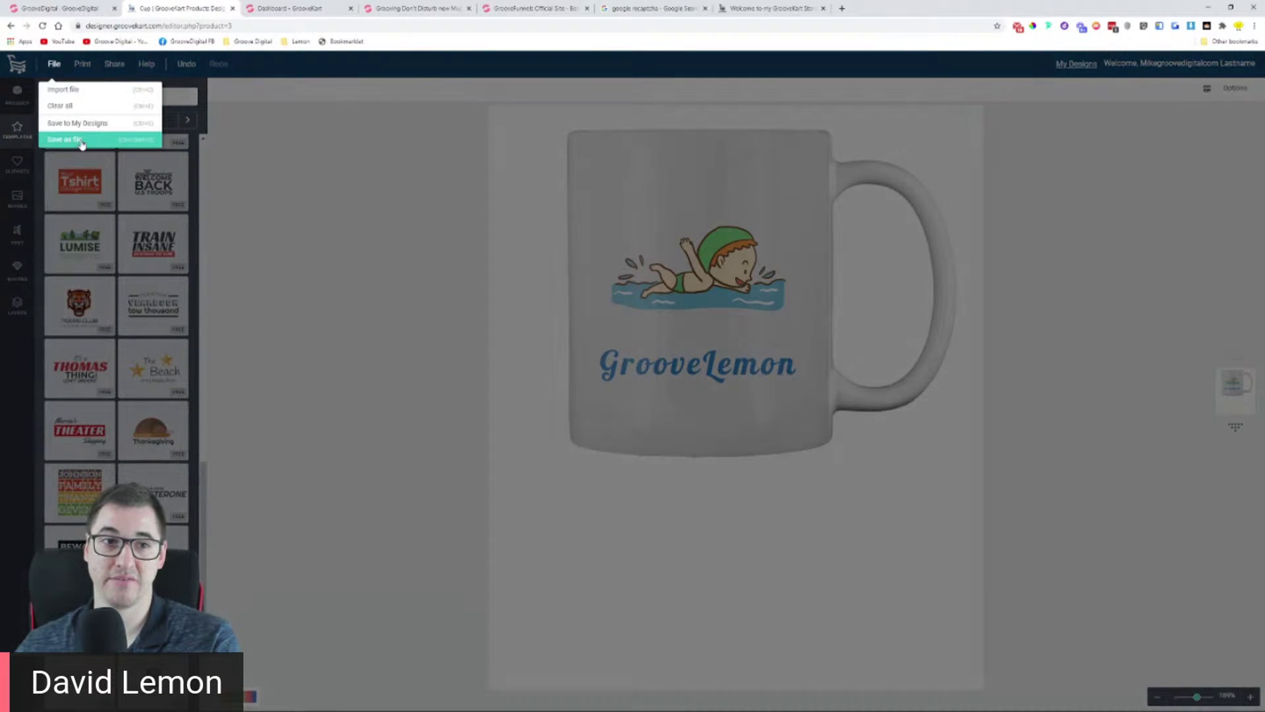
left_click(505, 284)
left_click(78, 65)
left_click(149, 129)
left_click(182, 129)
left_click(214, 129)
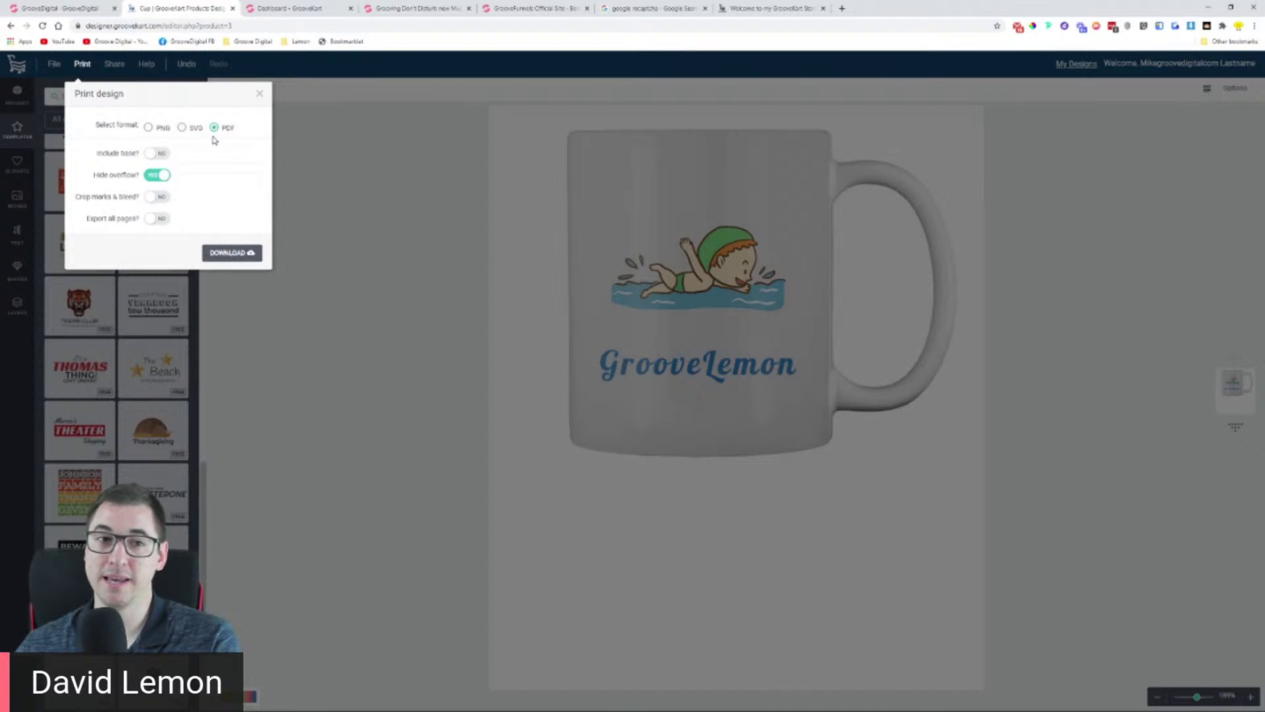
left_click(153, 220)
left_click(153, 219)
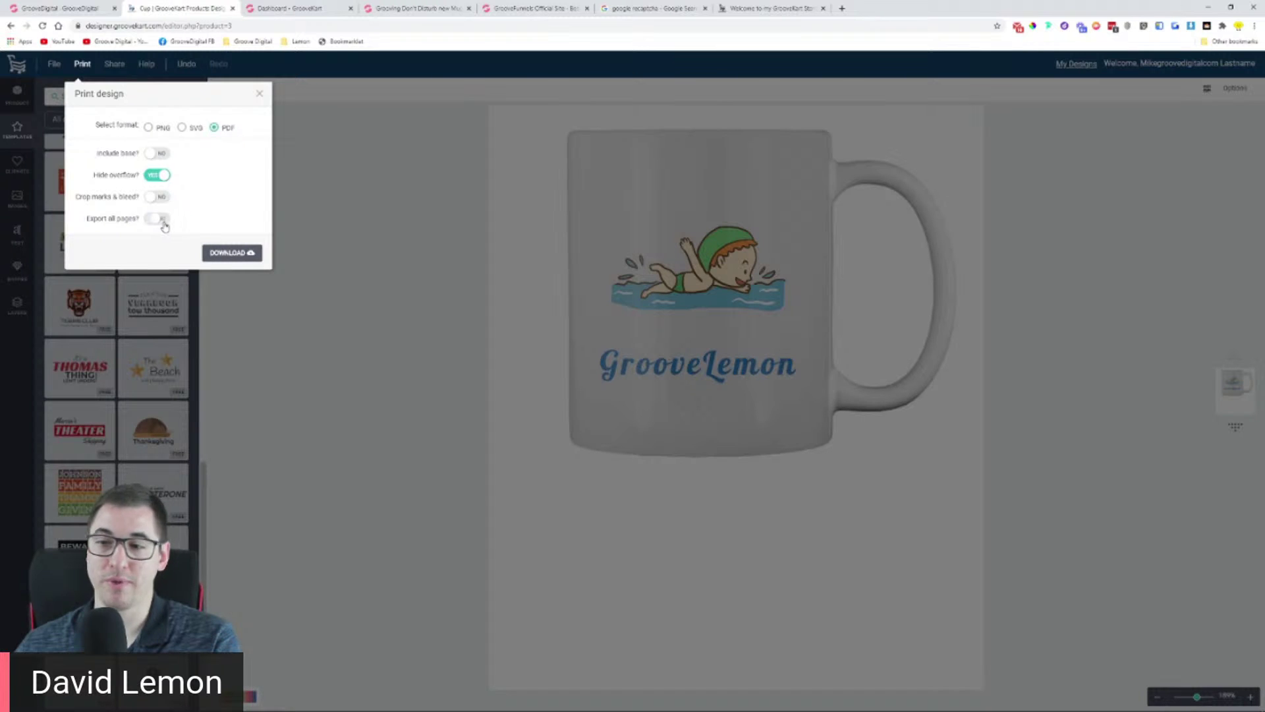
left_click(161, 197)
left_click(157, 198)
left_click(182, 127)
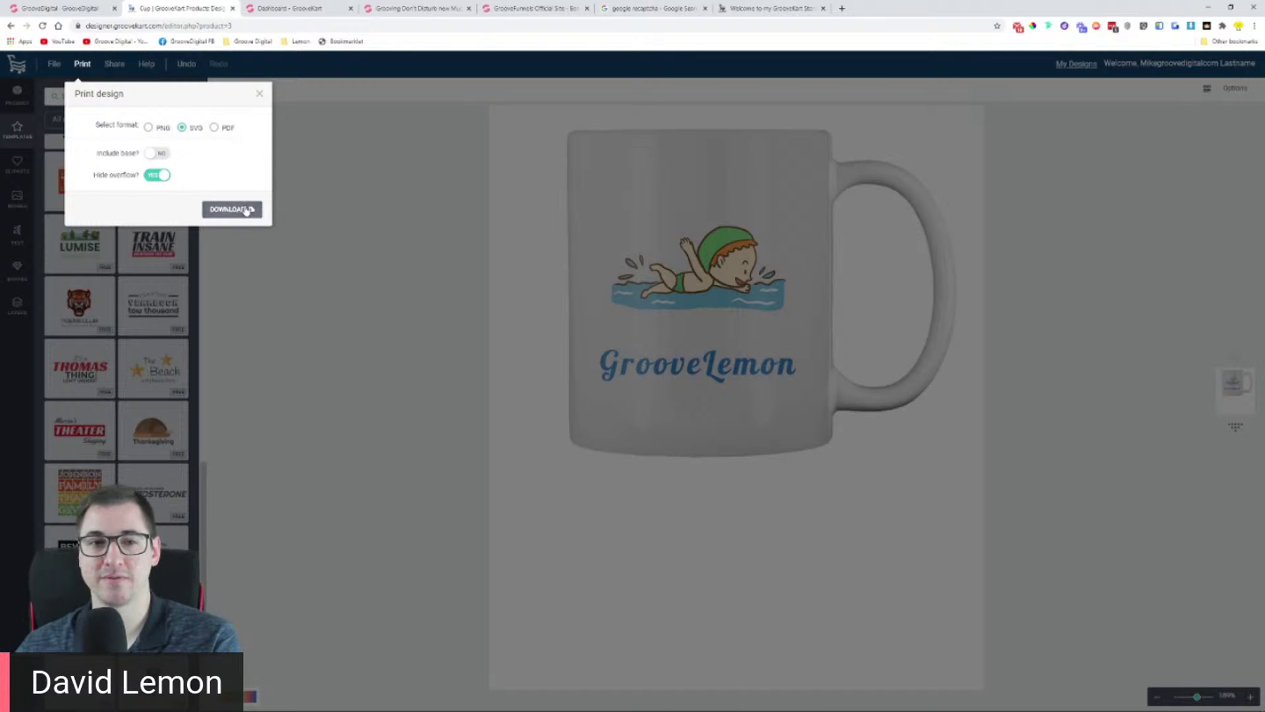
Step: Export the cup design as a PNG with A4 paper size and portrait orientation, saving it in the Downloads folder
left_click(149, 127)
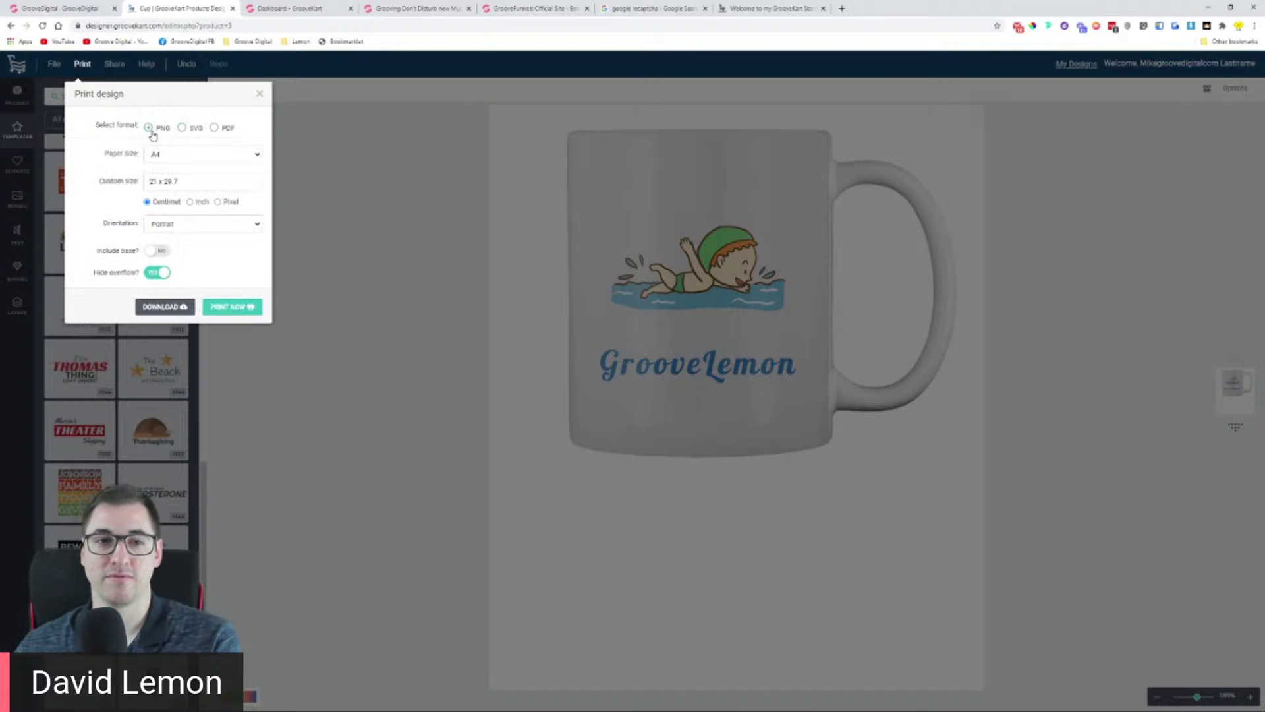
left_click(186, 160)
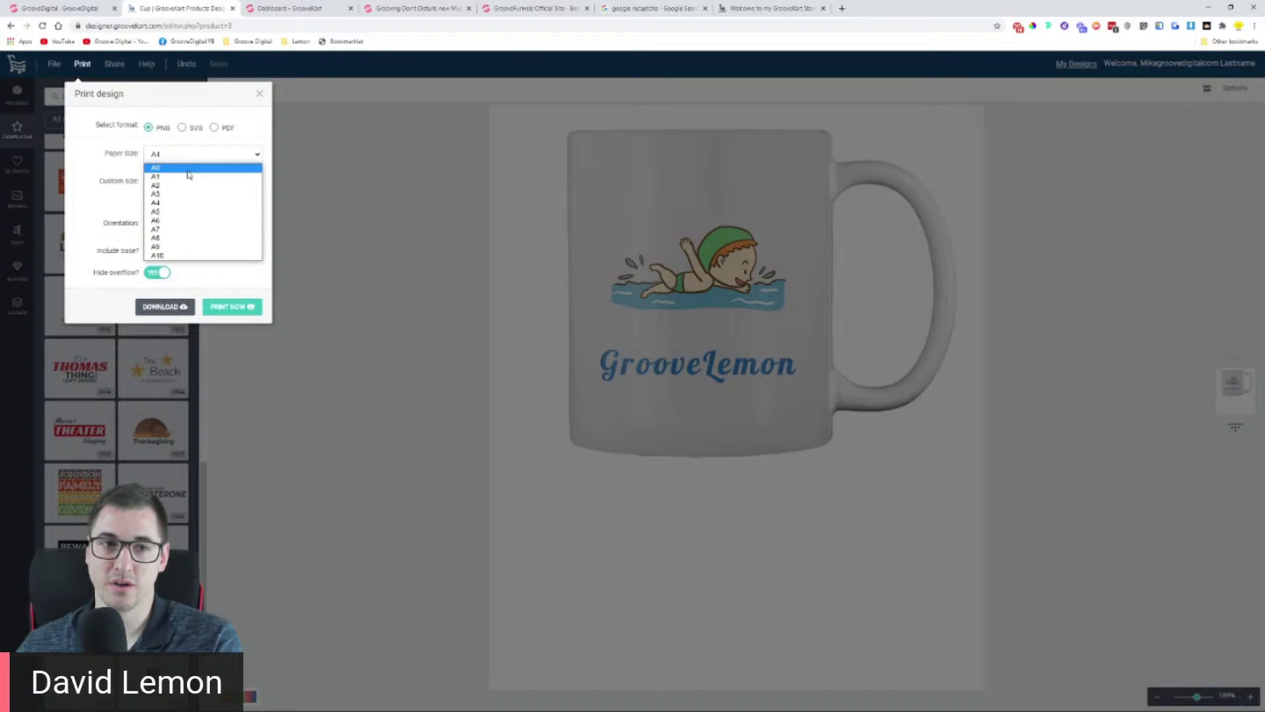
left_click(112, 171)
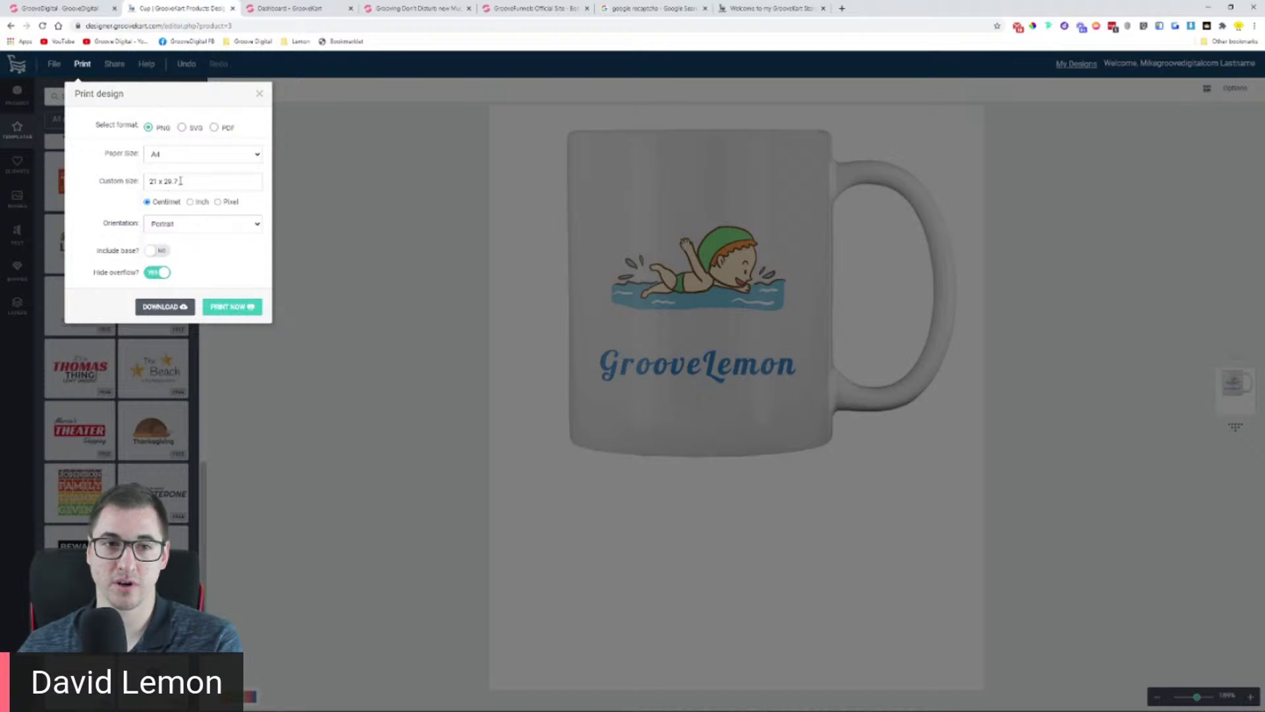
left_click(169, 226)
left_click(185, 230)
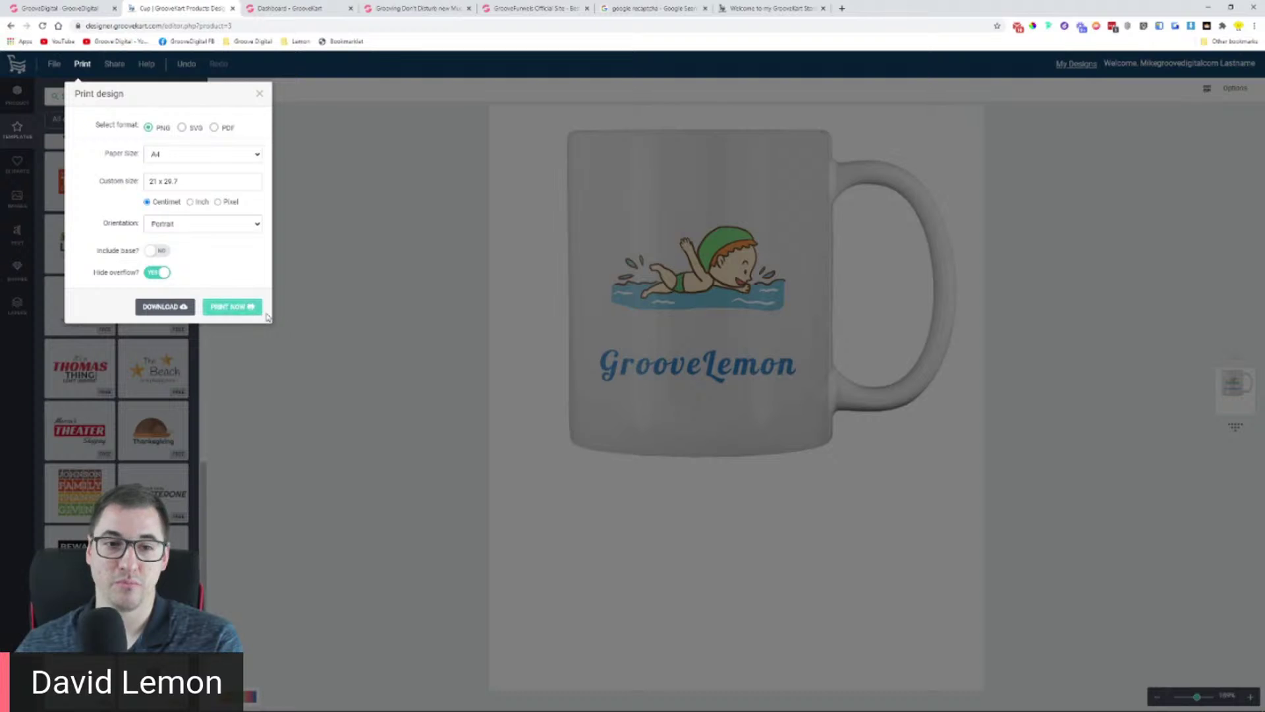
left_click(232, 308)
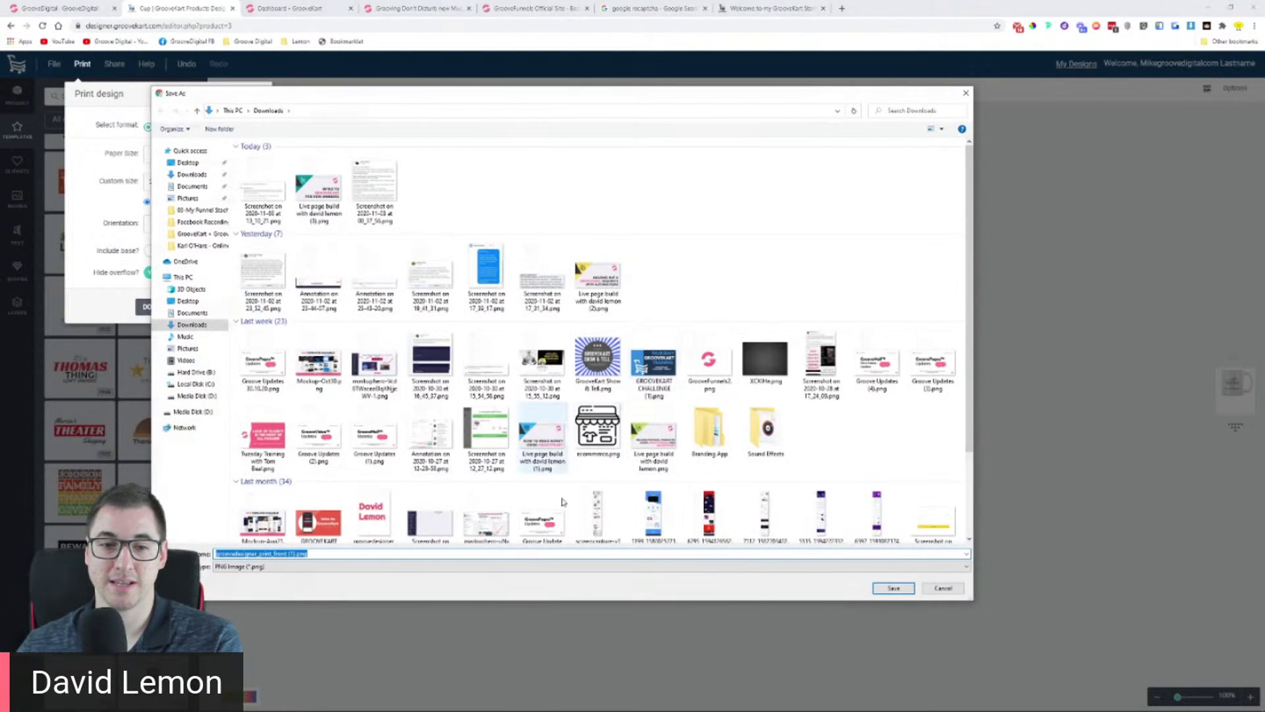
left_click(893, 587)
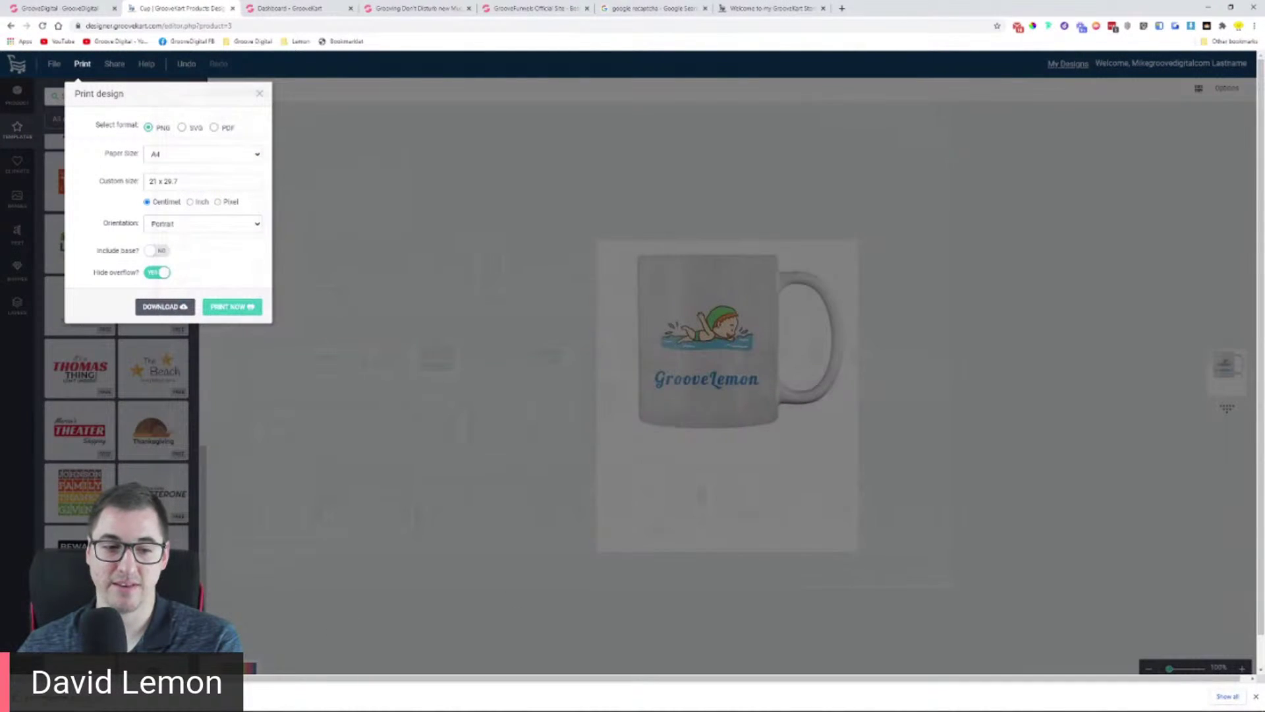
Step: View the exported PNG in Photos, close it, and dismiss the print settings
left_click_drag(958, 18, 792, 97)
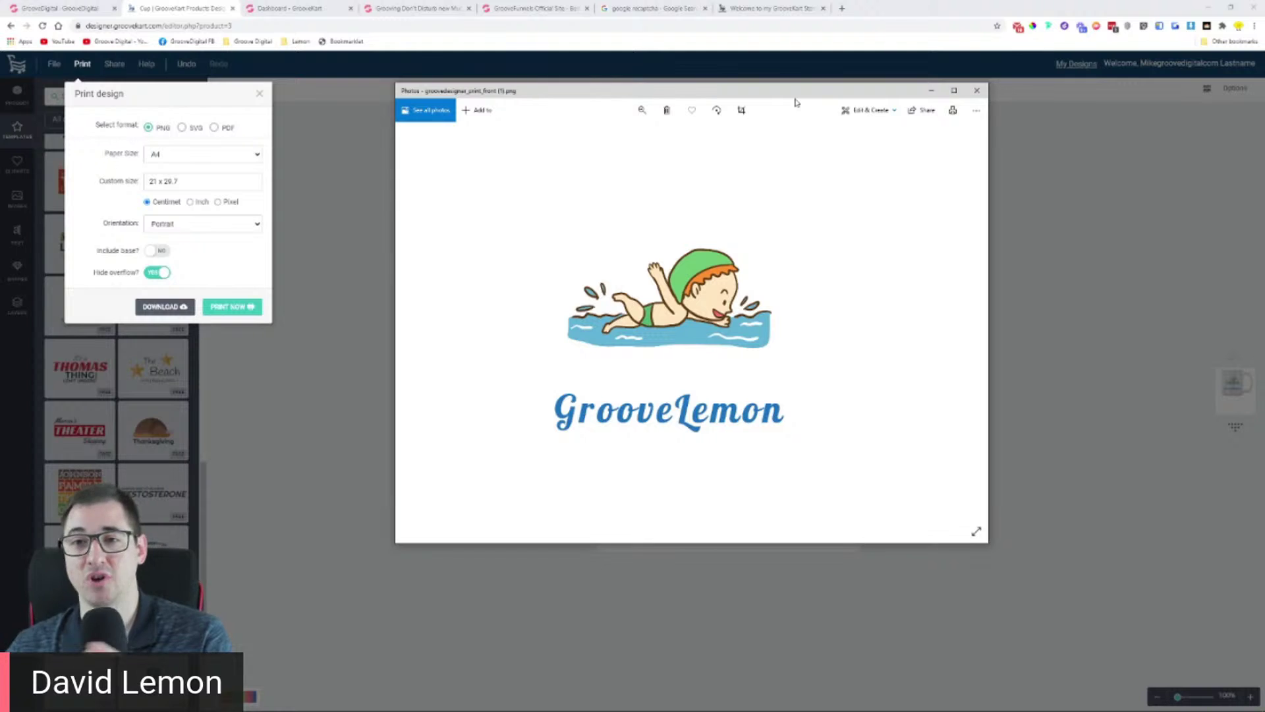
left_click(977, 92)
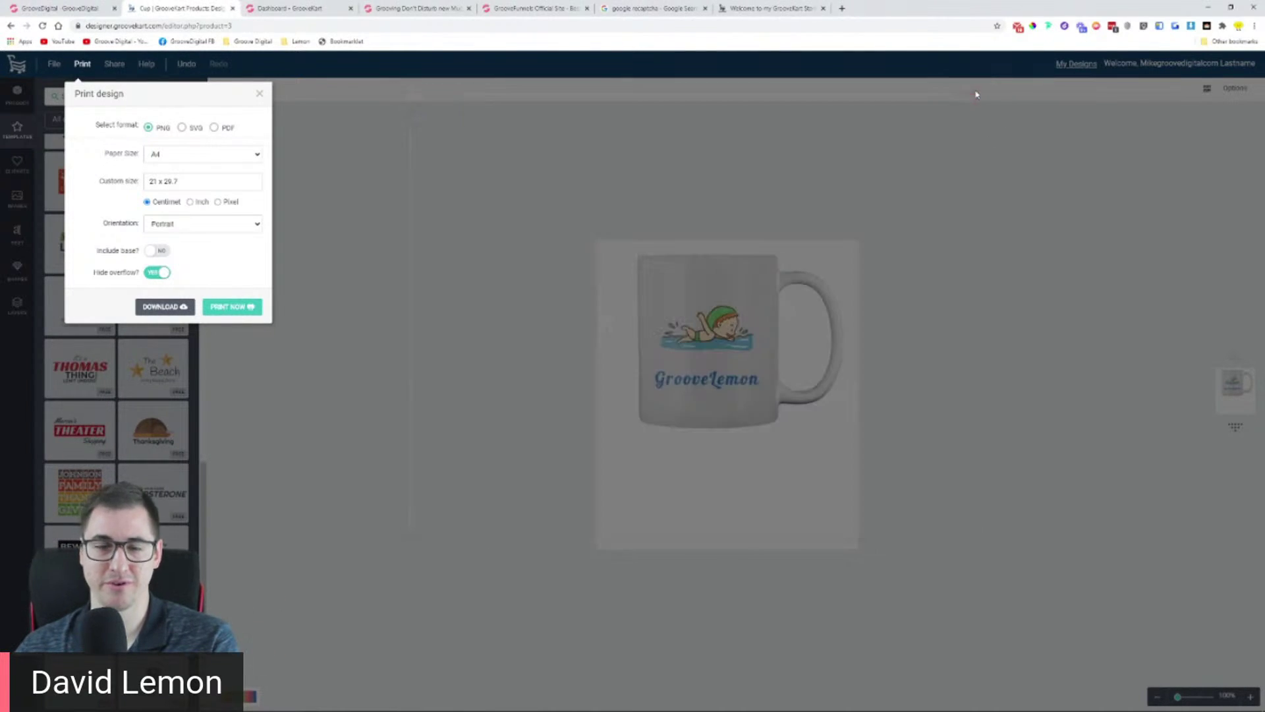
left_click(463, 150)
Step: Open groovedigitalacademy.com in a new browser tab and go to My Library
left_click(842, 8)
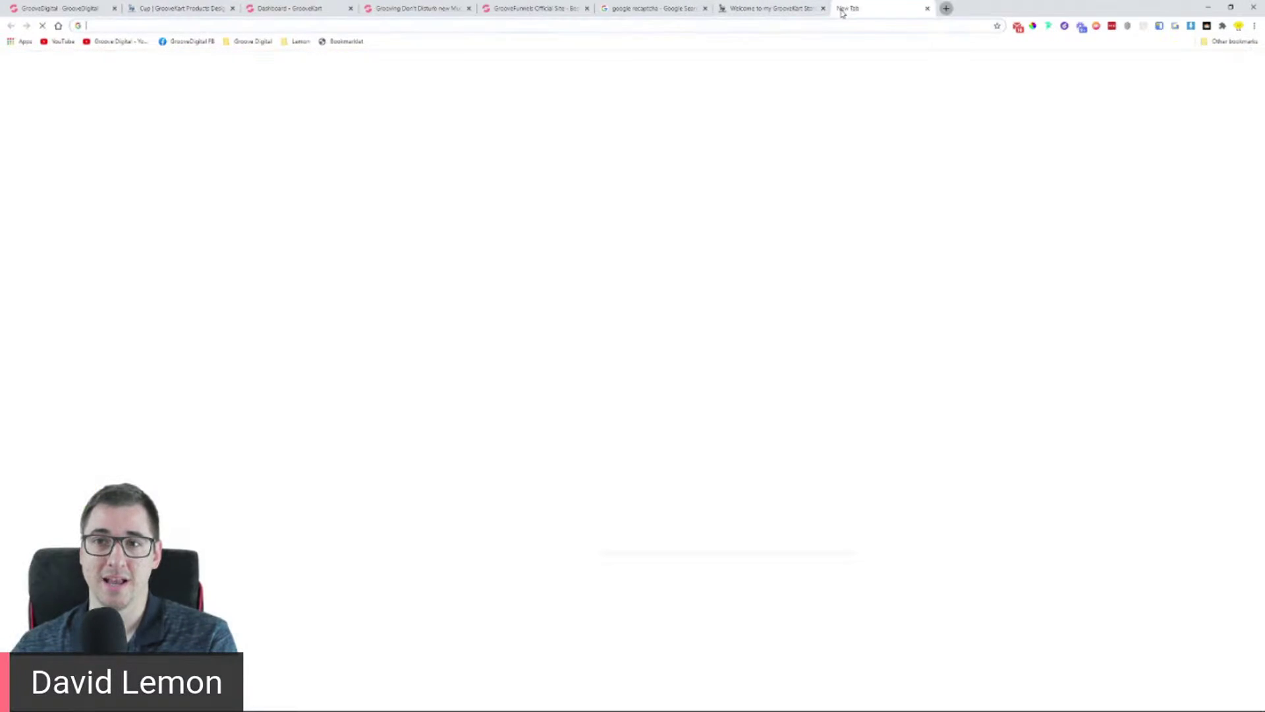
type("groo")
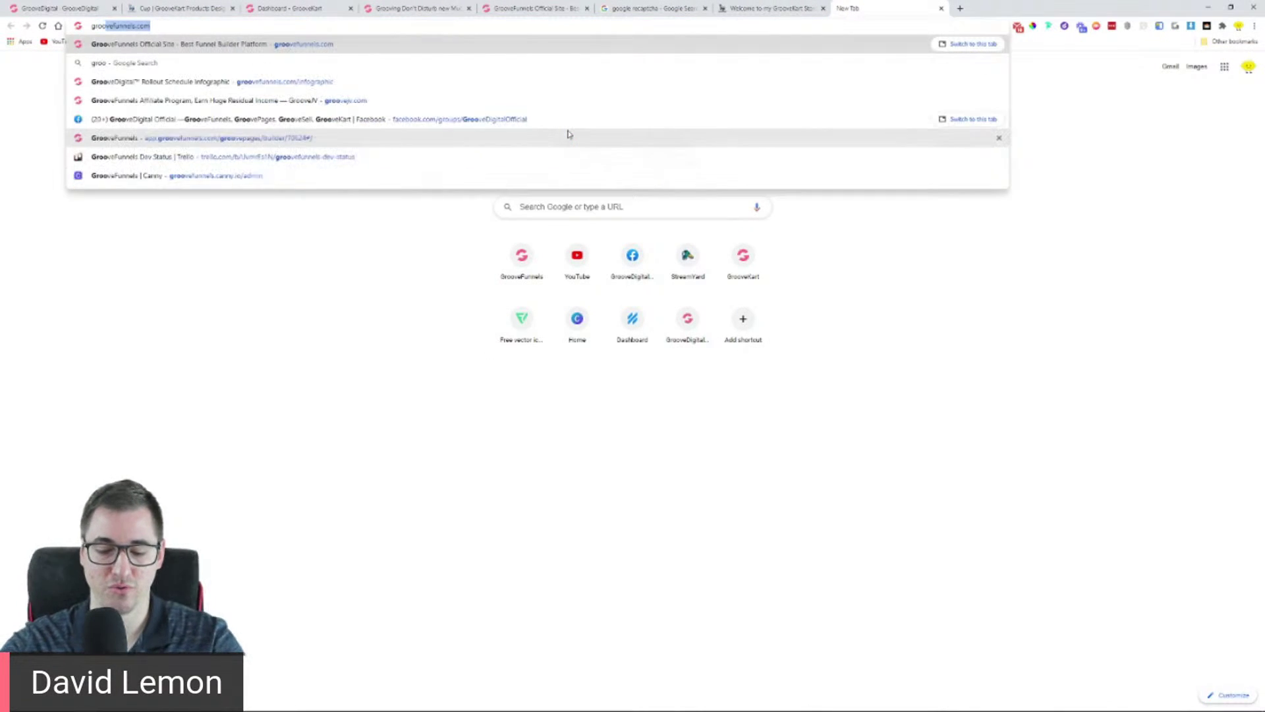
type("v")
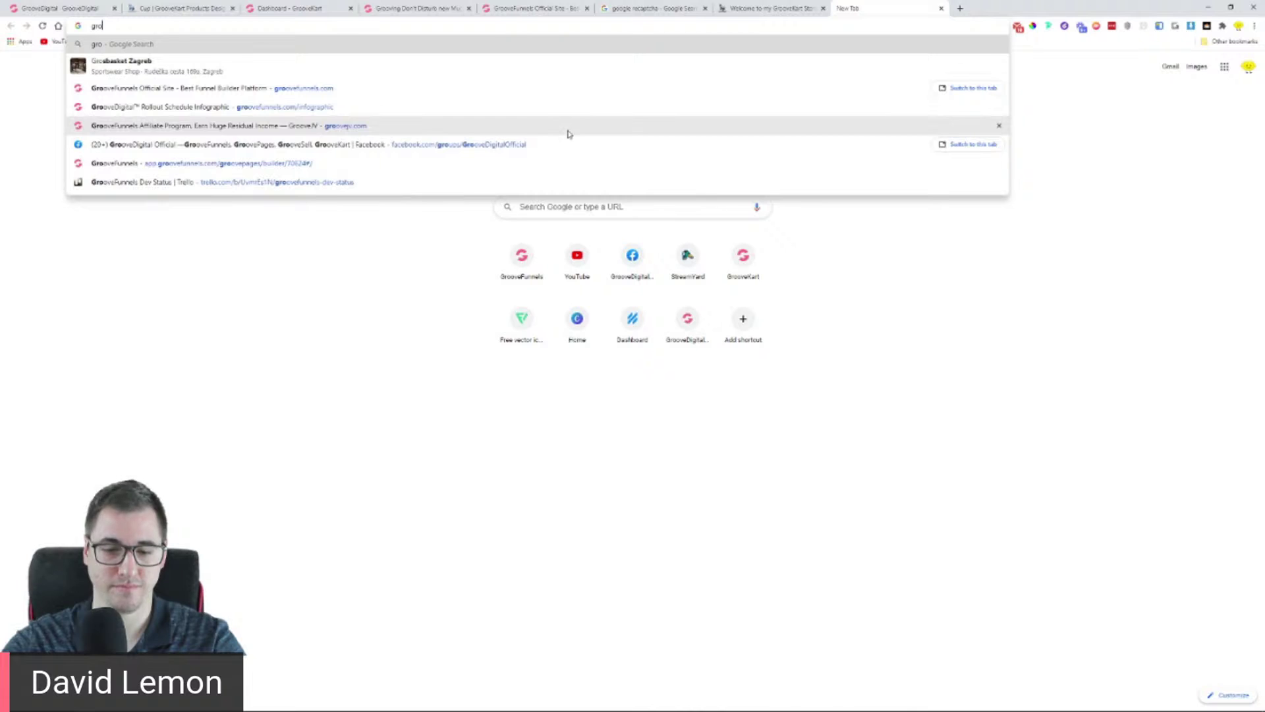
type("edigitalacademy.com")
key("Return")
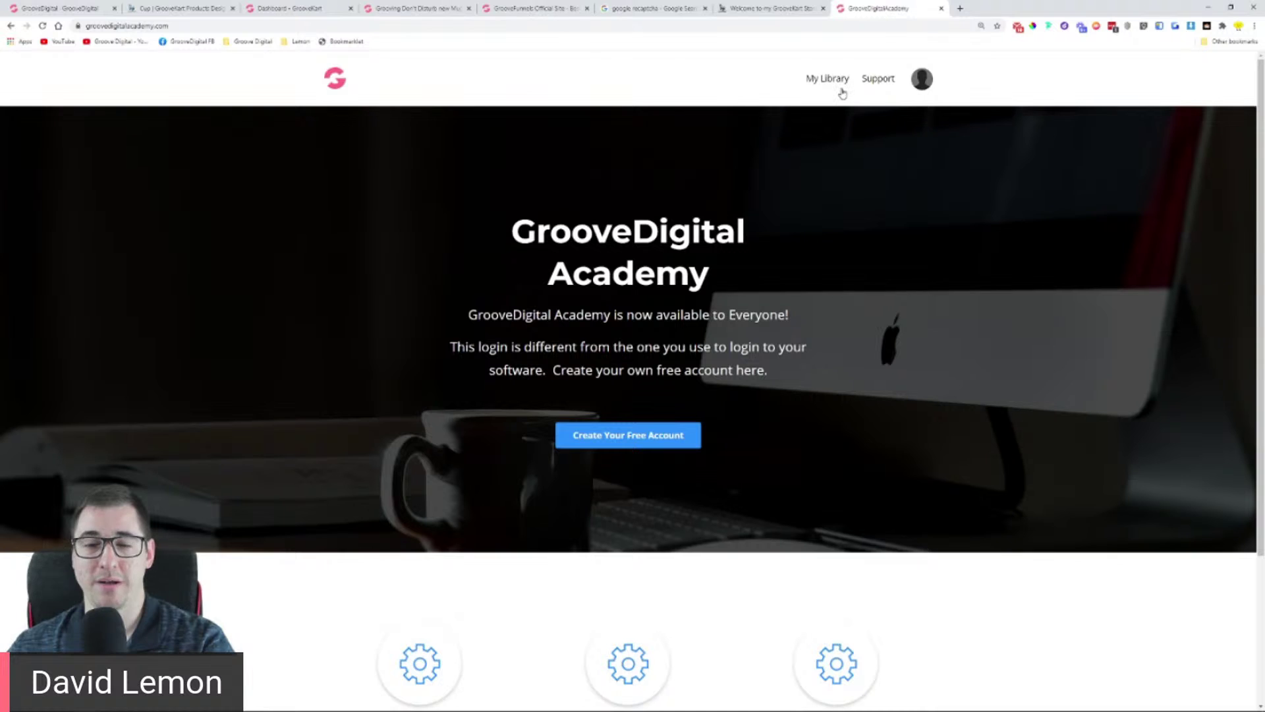
left_click(835, 85)
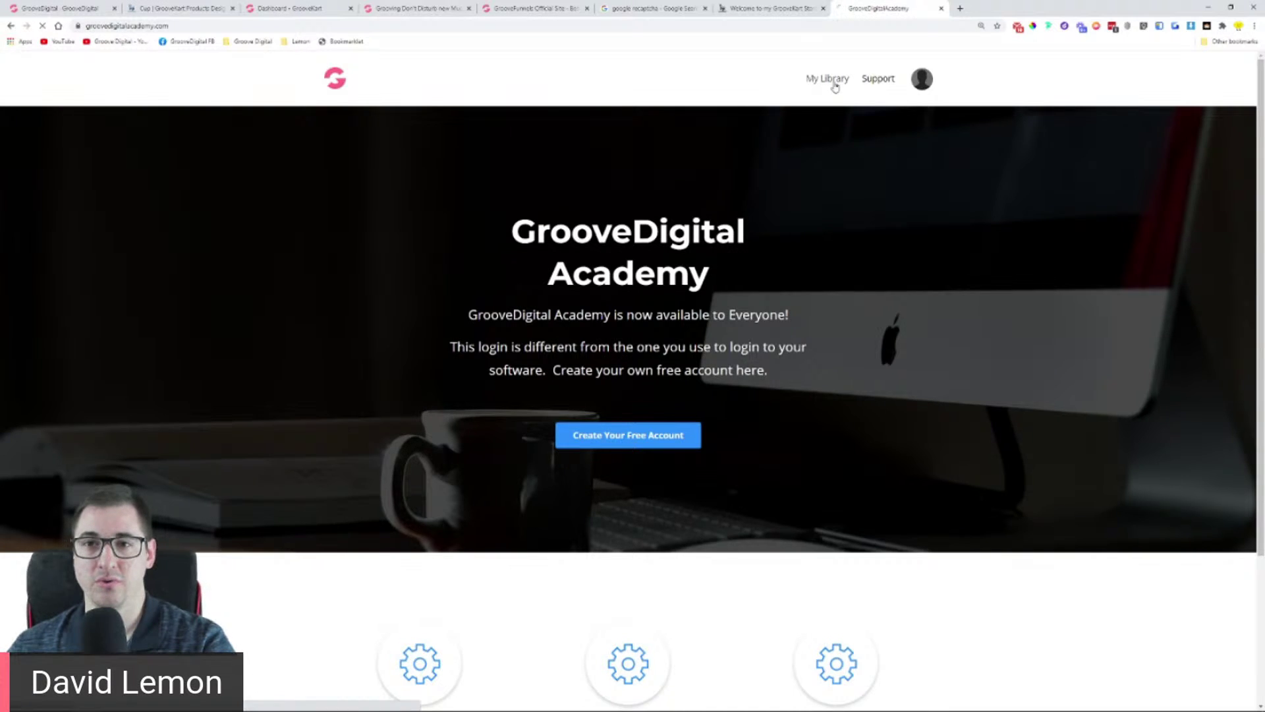
Step: Open the GrooveKart Training course and go to its Bonus Downloads section
left_click(466, 466)
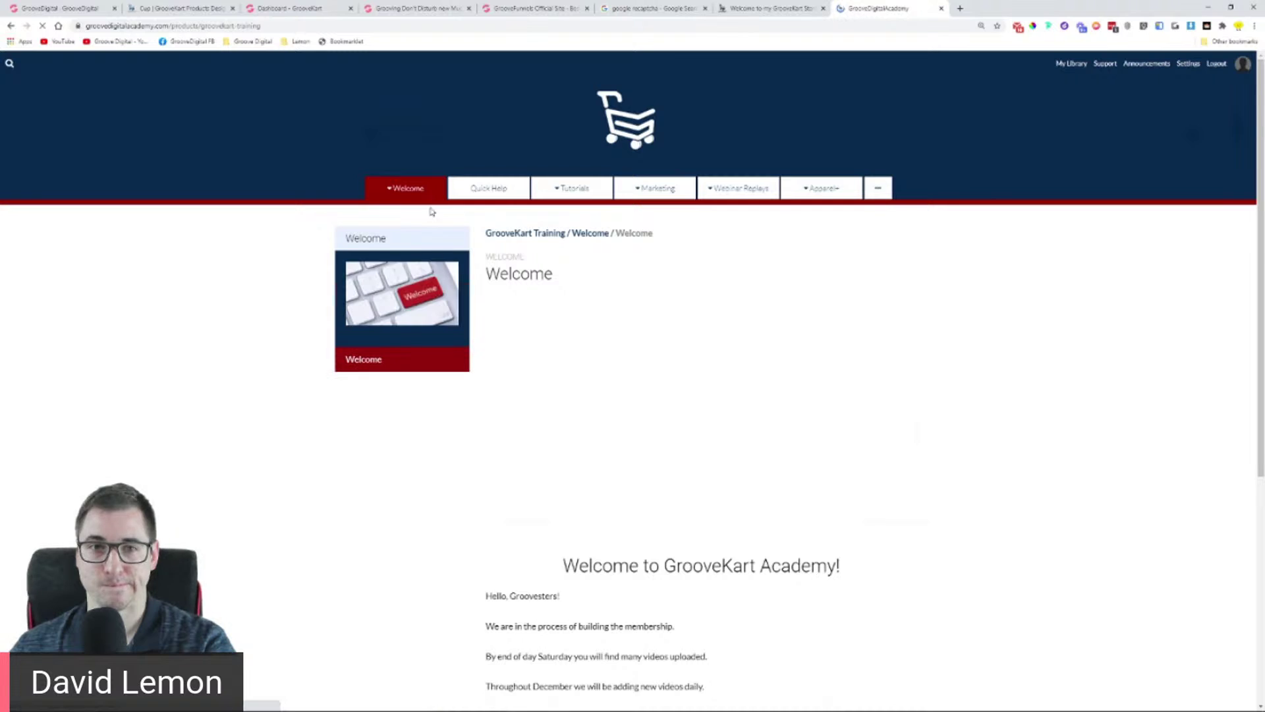
mouse_move(410, 195)
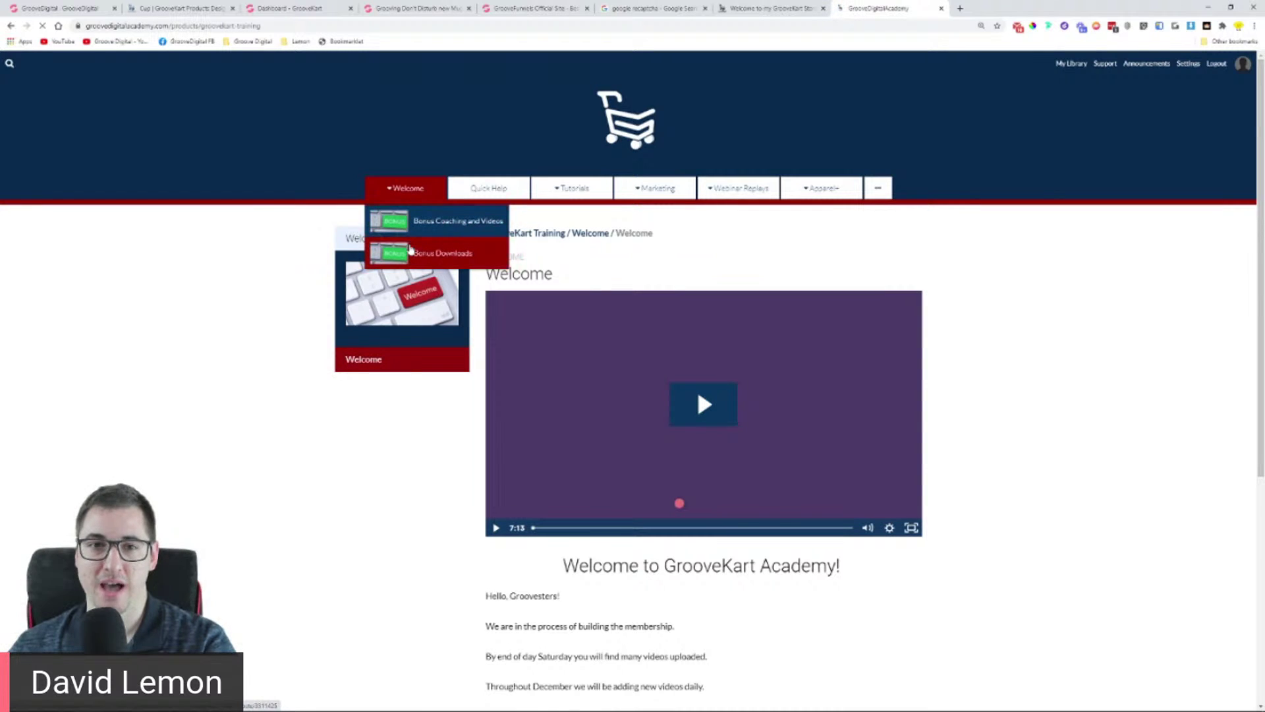
left_click(410, 251)
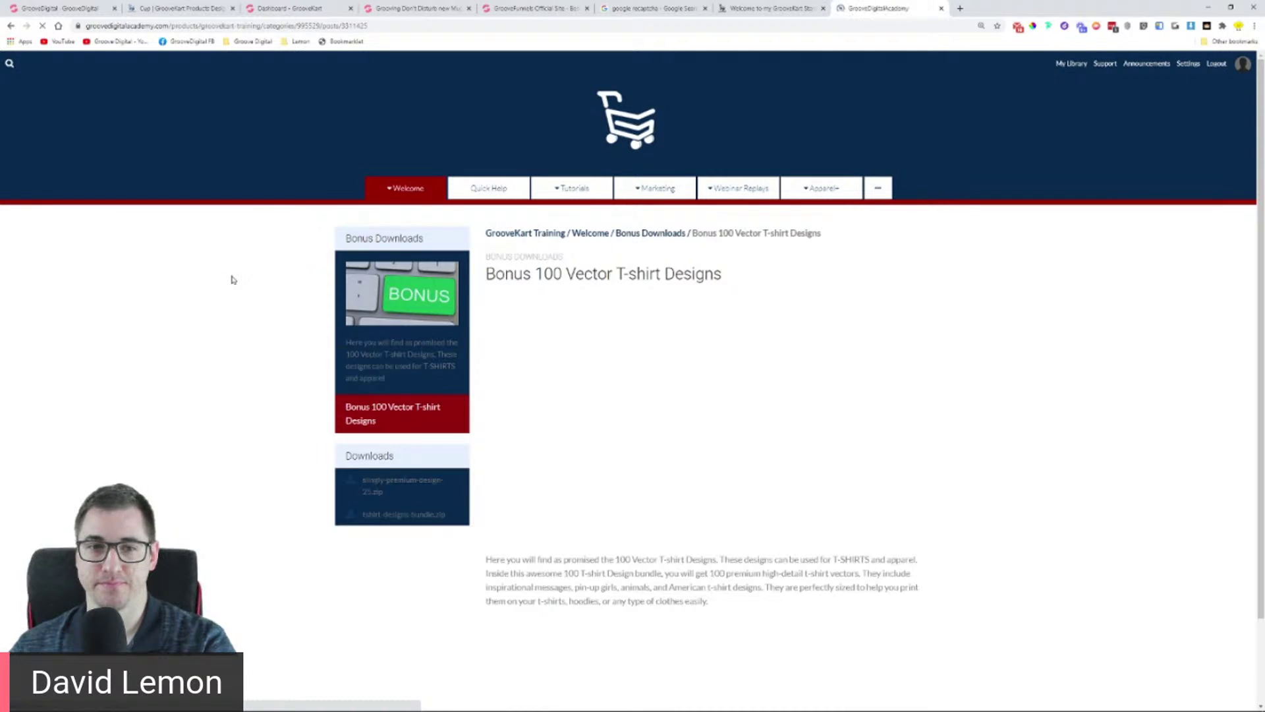
Step: Examine the Bonus 100 Vector T-shirt Designs page with its sample designs, highlights and downloads, and close the academy tab
scroll(232, 280, "down", 1)
left_click_drag(491, 209, 892, 215)
scroll(923, 231, "down", 2)
scroll(932, 237, "down", 7)
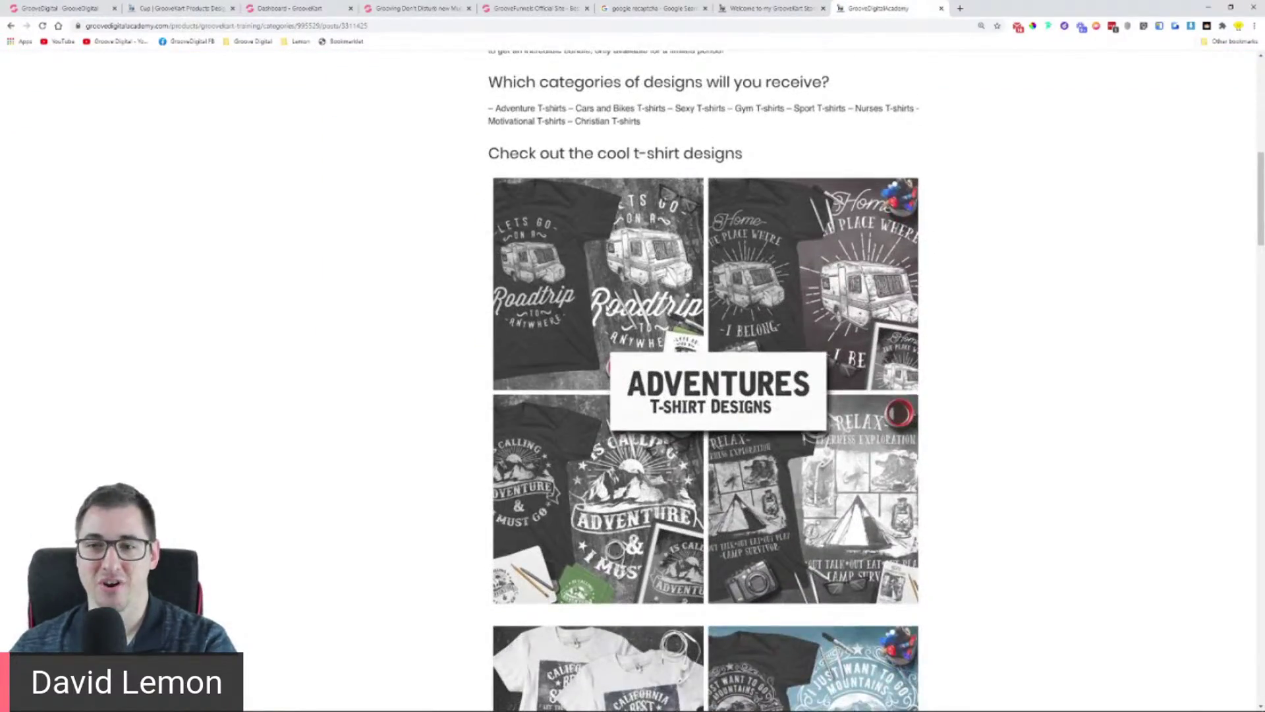
scroll(607, 310, "down", 10)
scroll(607, 310, "down", 3)
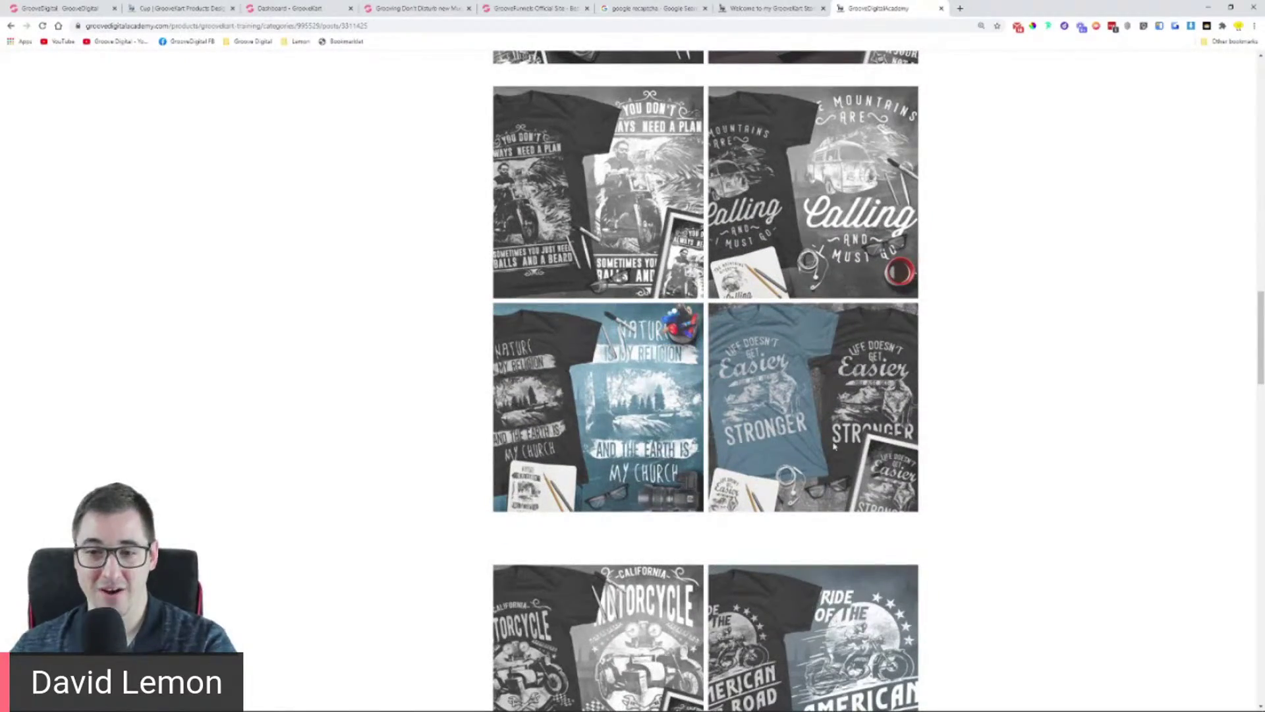
scroll(836, 406, "down", 1)
scroll(829, 373, "down", 10)
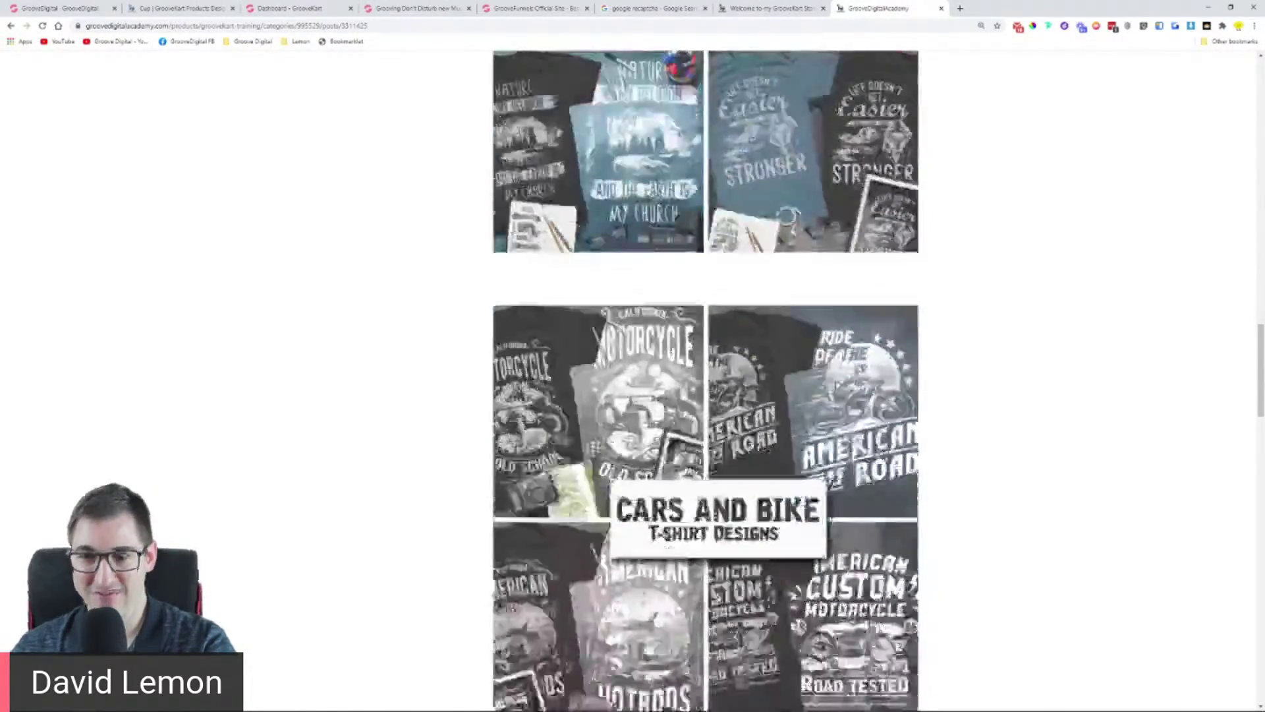
scroll(714, 250, "up", 3)
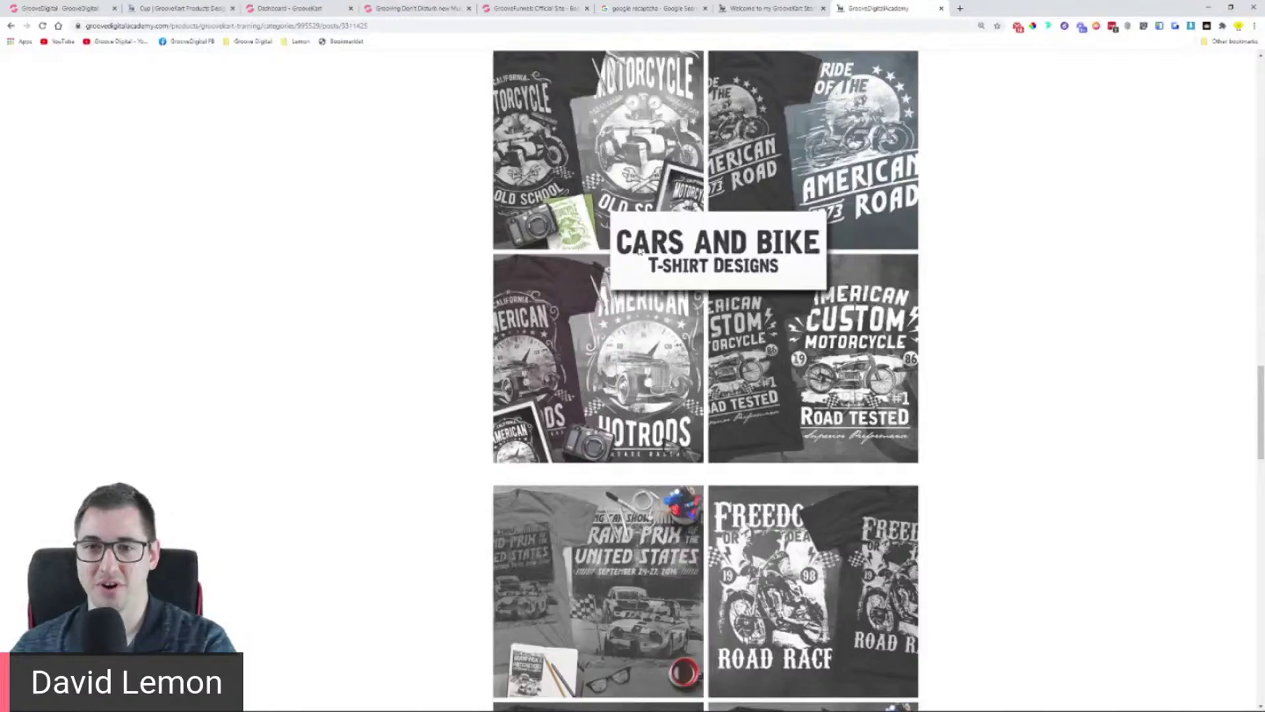
scroll(690, 232, "down", 16)
scroll(820, 485, "down", 10)
scroll(742, 302, "up", 20)
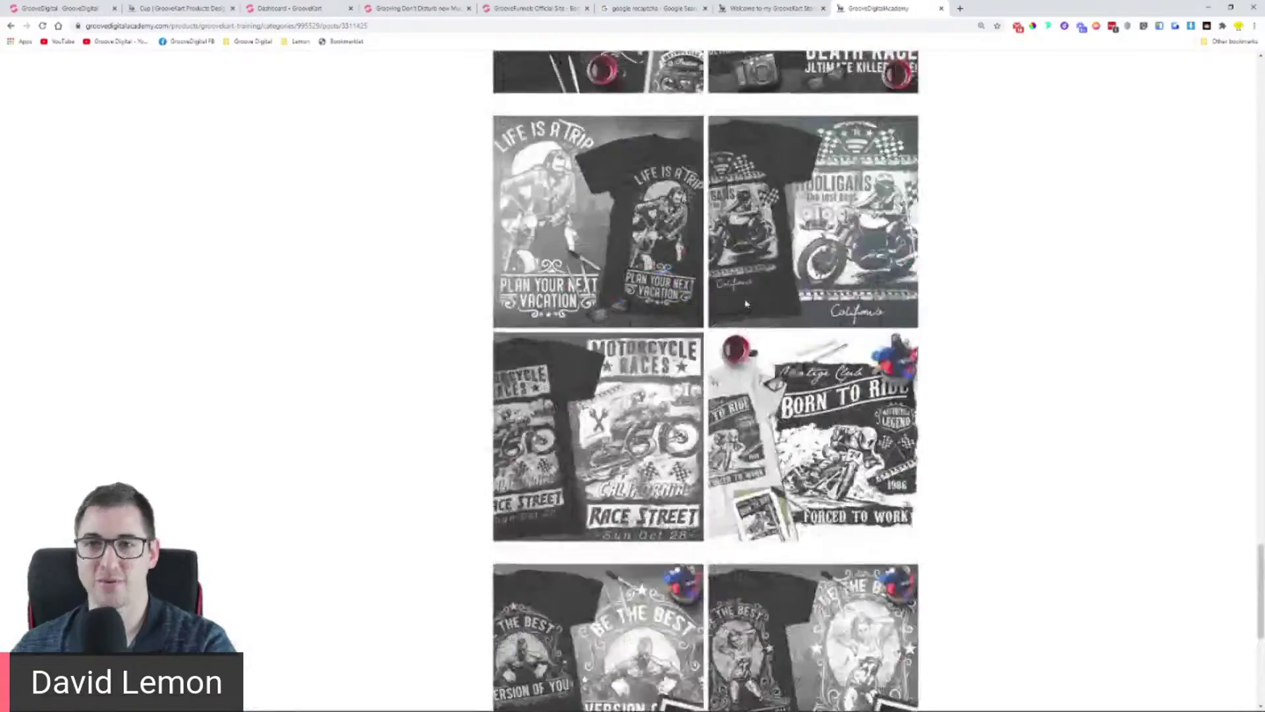
scroll(745, 300, "up", 20)
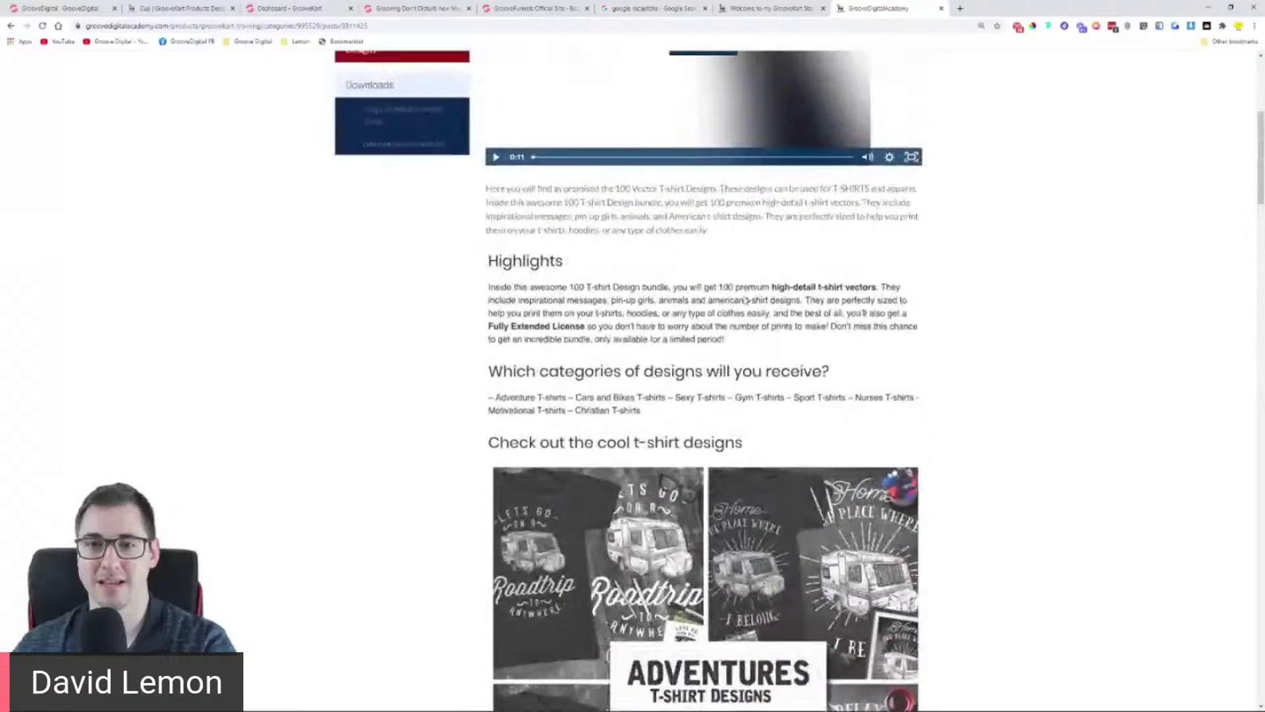
scroll(701, 363, "down", 4)
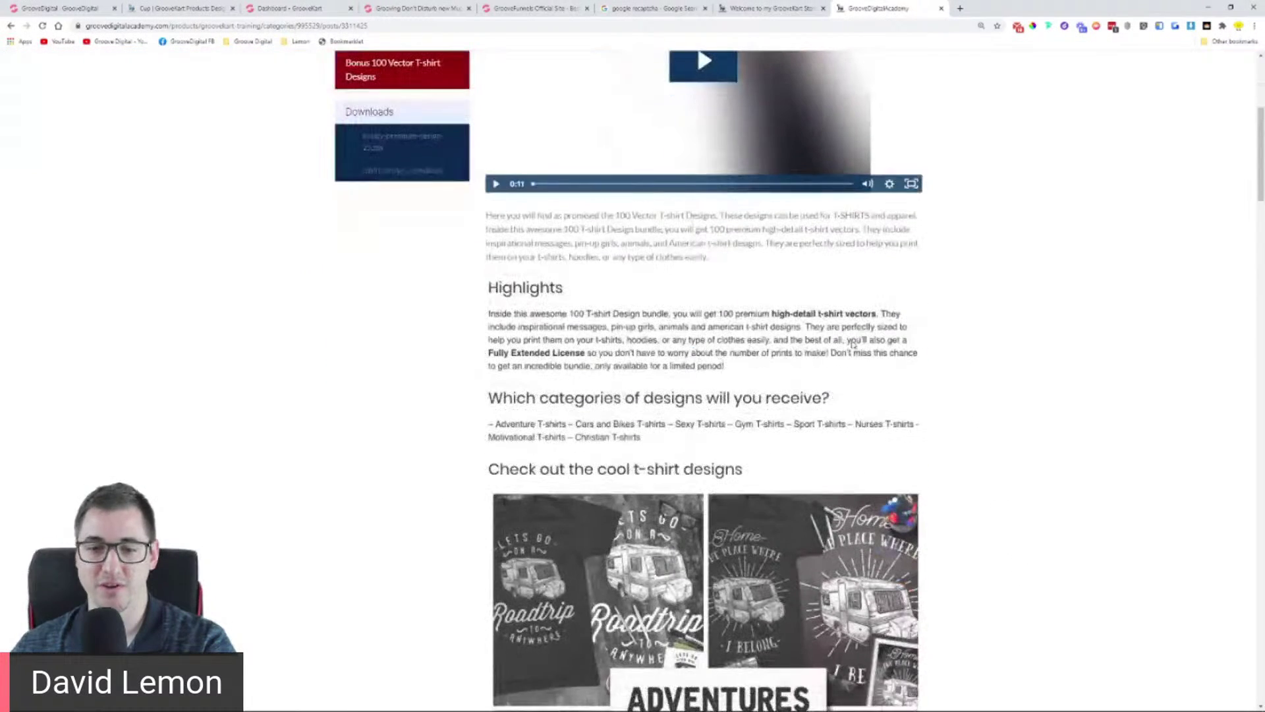
scroll(703, 389, "up", 1)
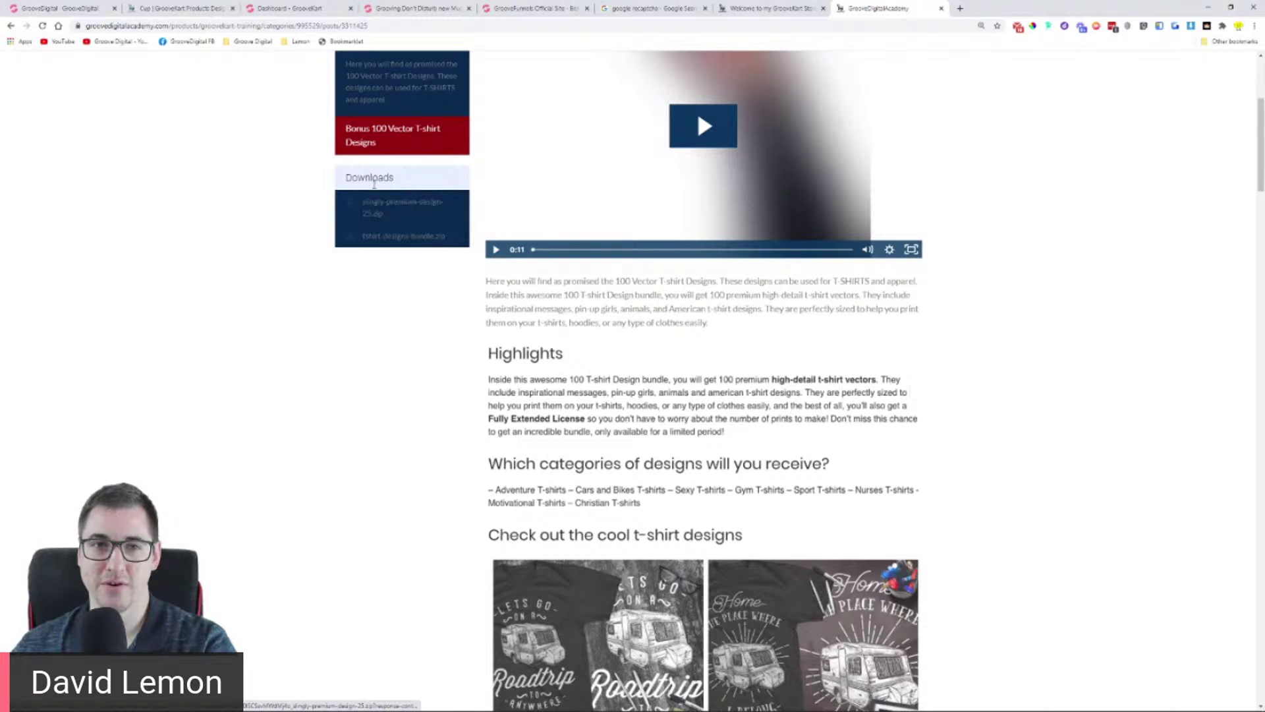
scroll(355, 395, "up", 4)
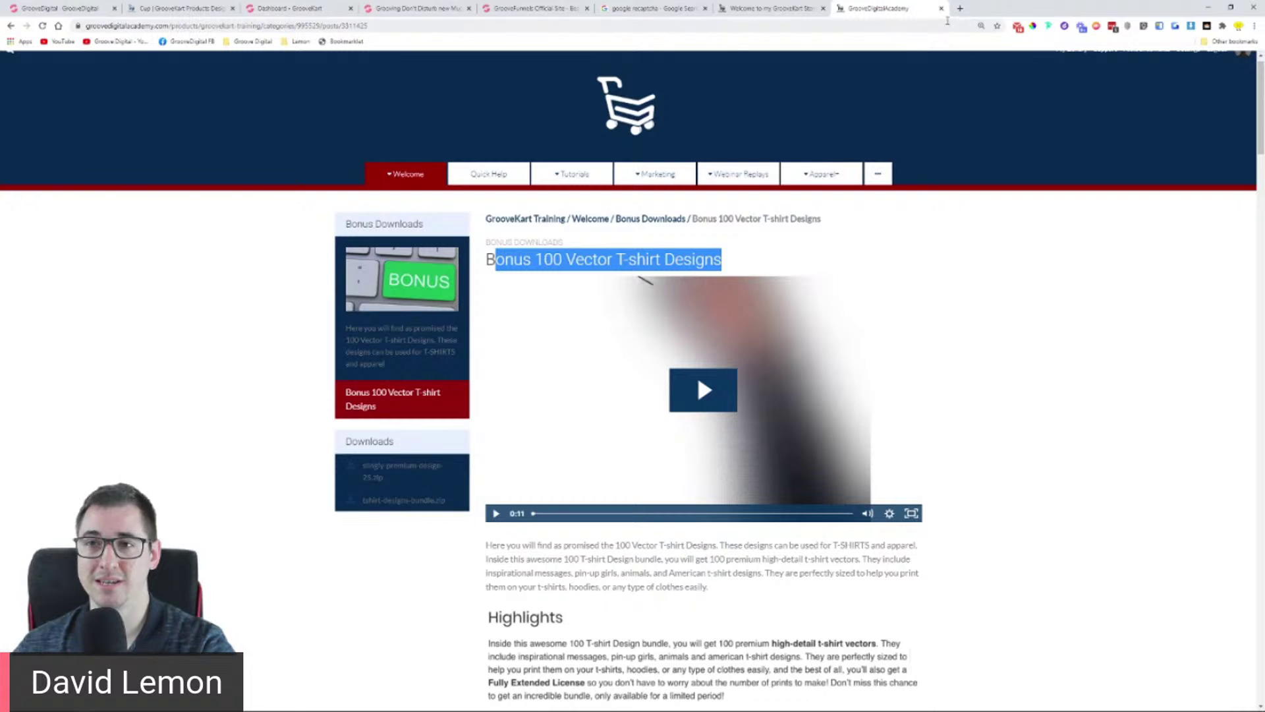
left_click(1000, 242)
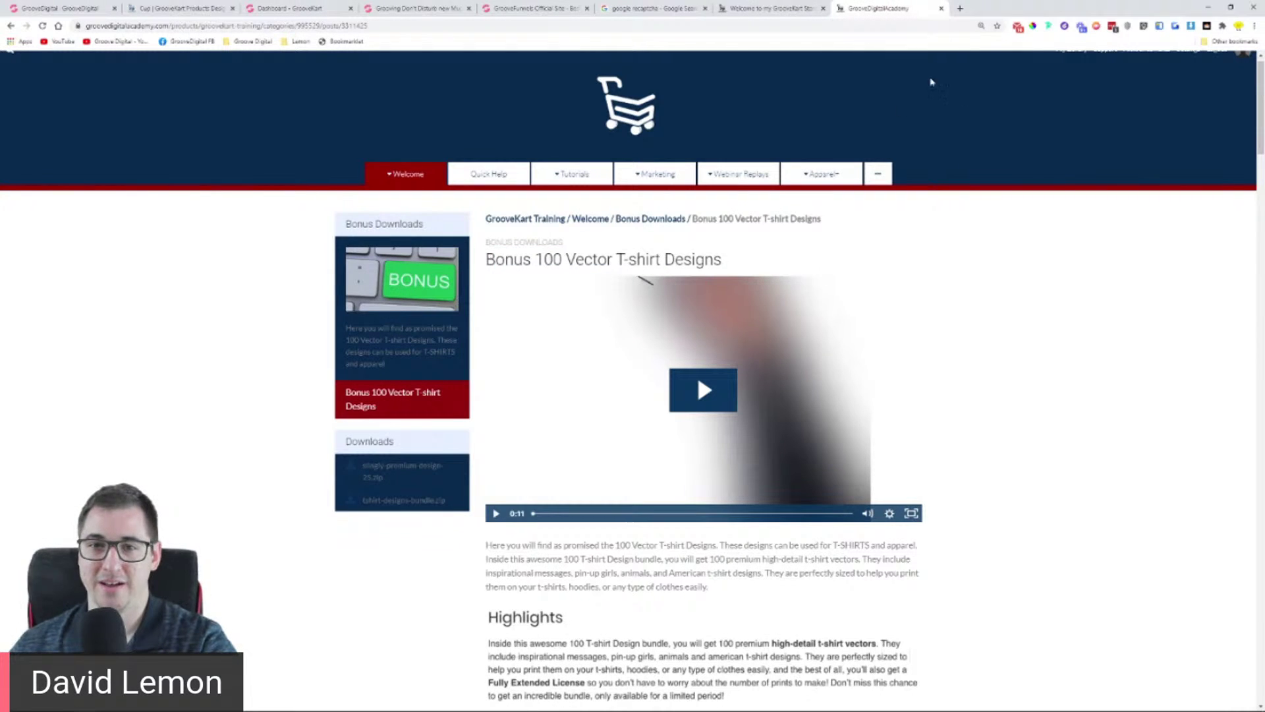
left_click(941, 9)
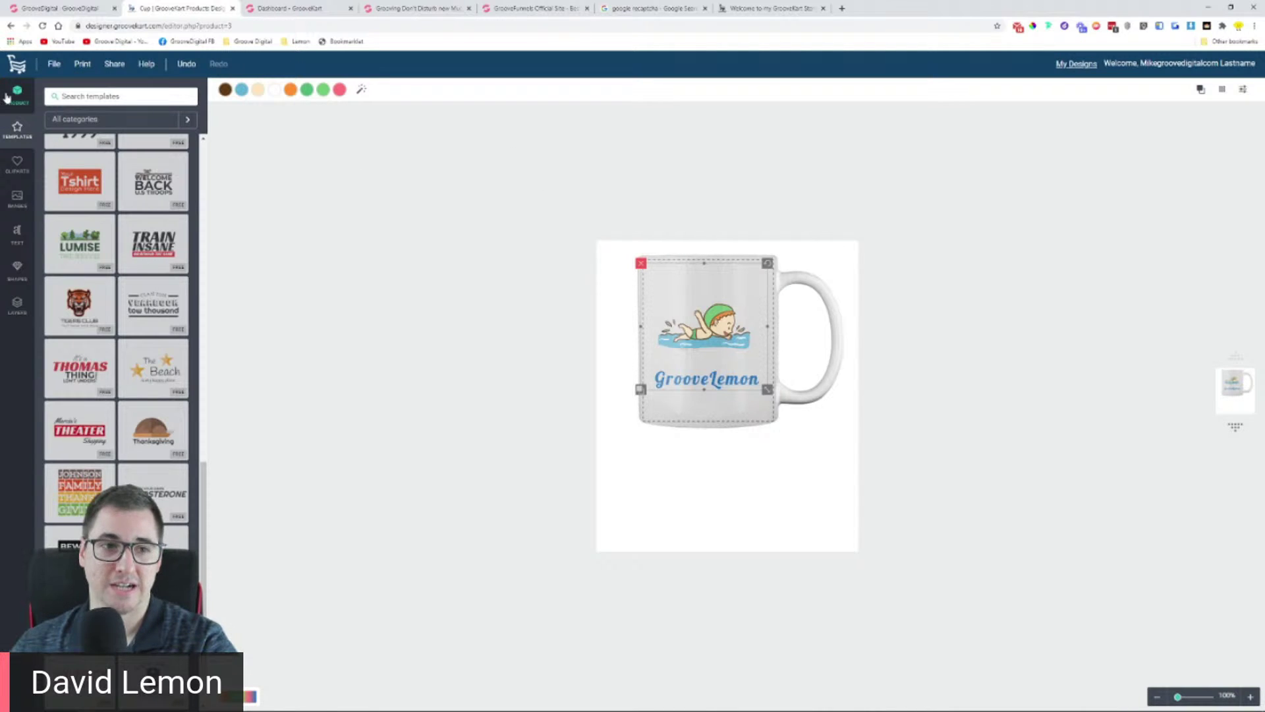
Step: Place a crown shape over the cup design, and move the swim3 layer to the front and slightly down
left_click(16, 284)
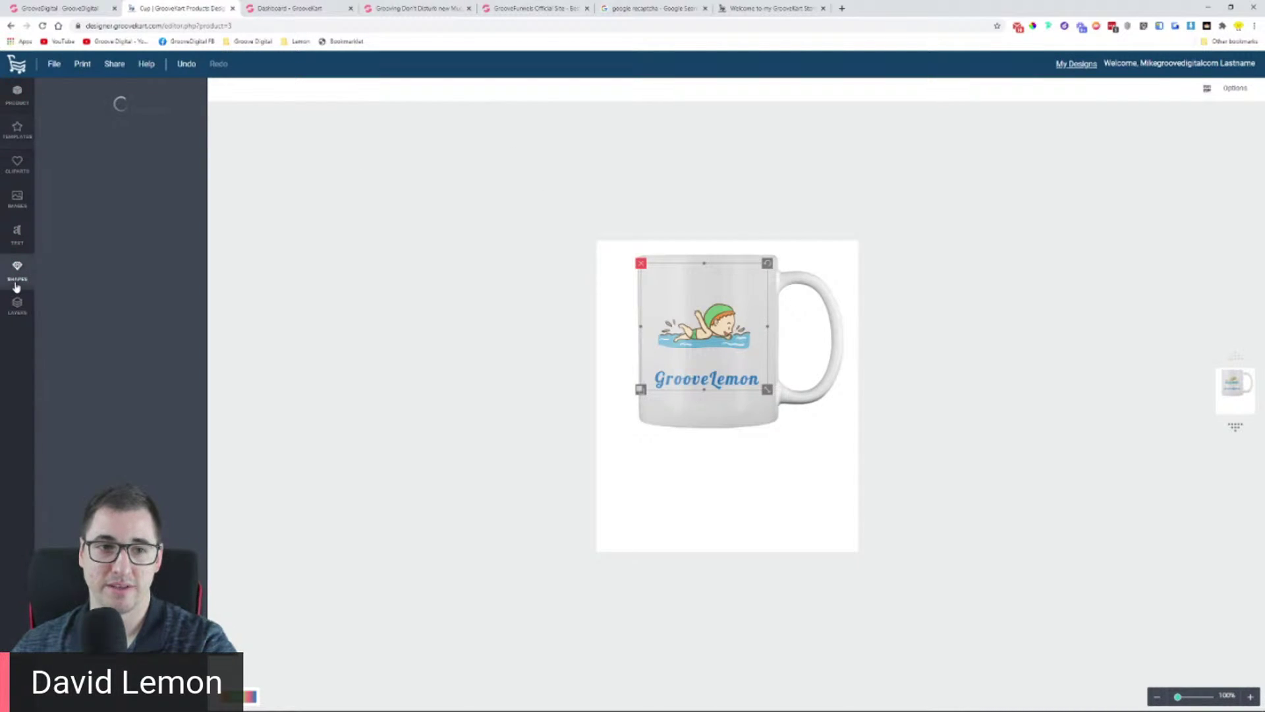
left_click_drag(93, 282, 718, 363)
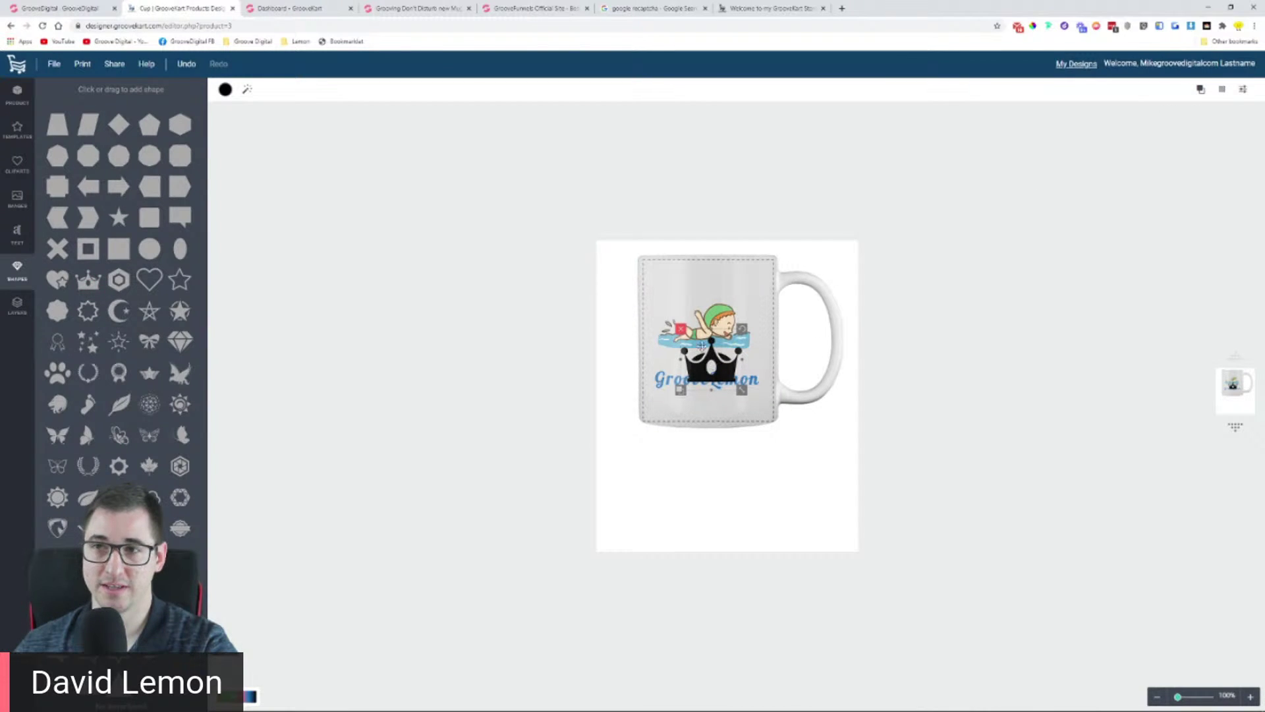
left_click(17, 305)
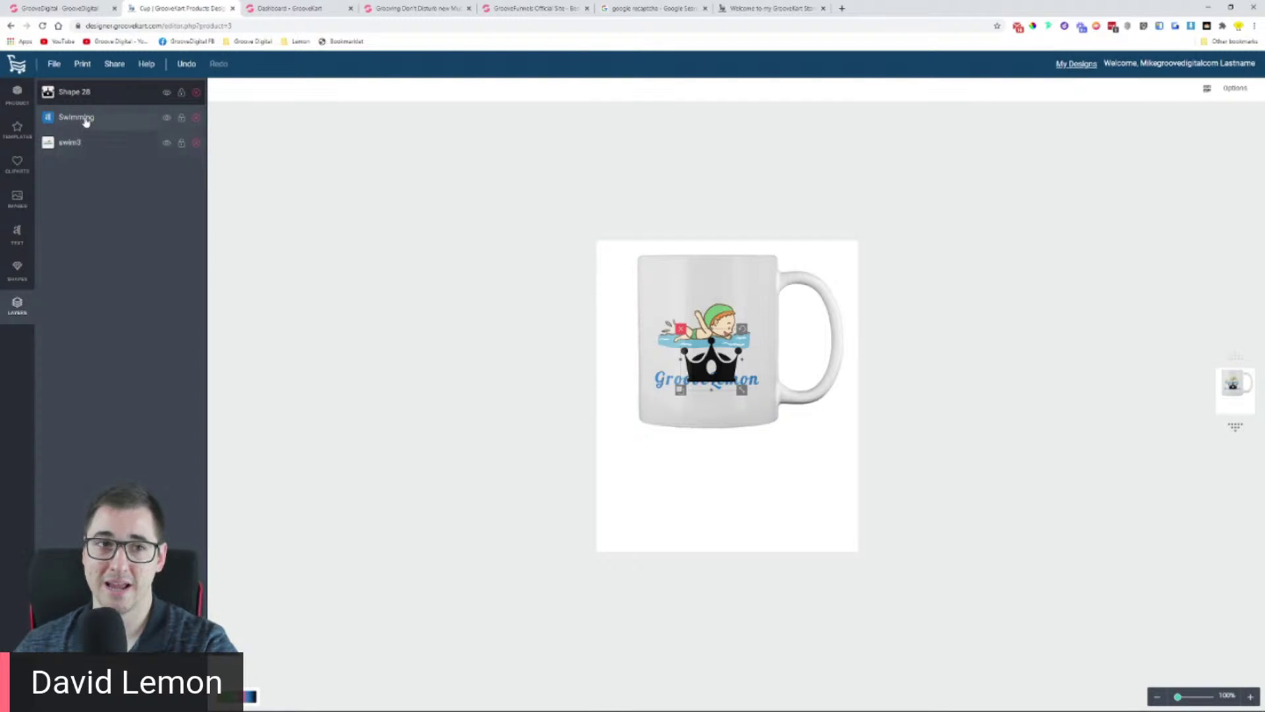
left_click_drag(73, 146, 81, 94)
mouse_move(718, 321)
left_mouse_down()
mouse_move(717, 355)
mouse_move(717, 342)
left_mouse_up()
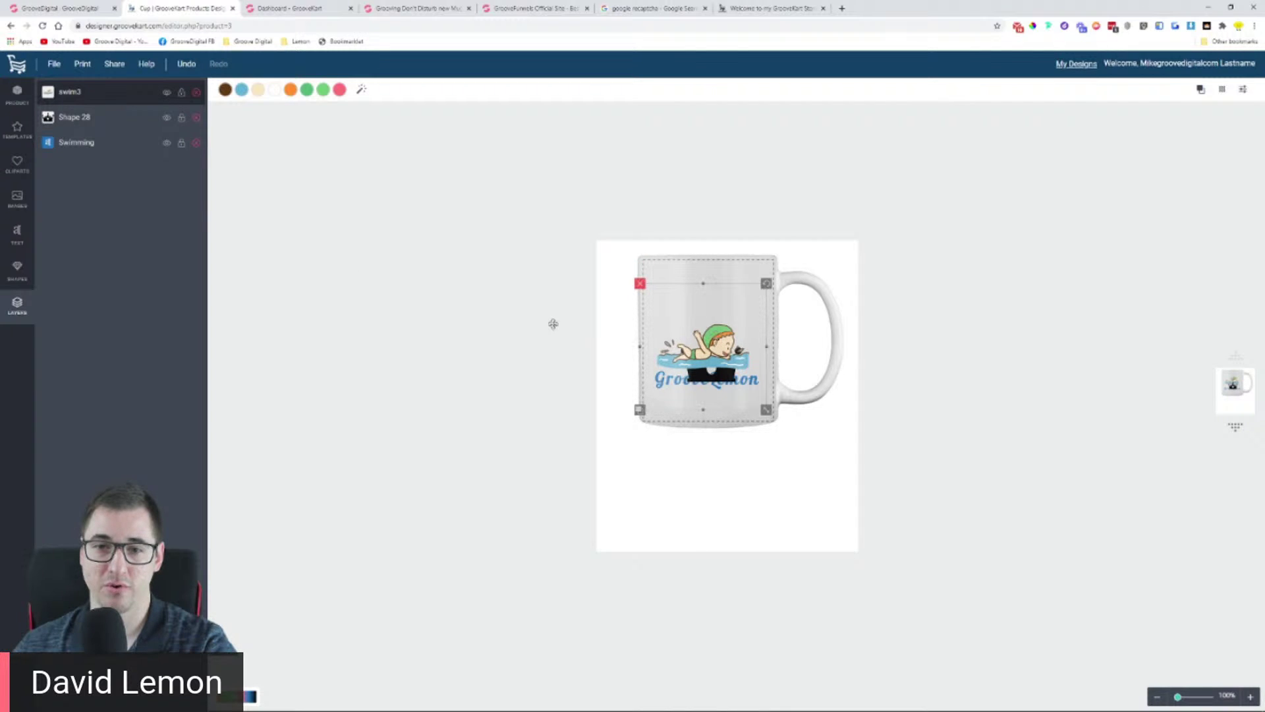
Step: Bring the crown layer to the front and move the crown up over the swimmer
left_click_drag(98, 122, 99, 92)
left_click_drag(714, 367, 713, 346)
left_click(18, 92)
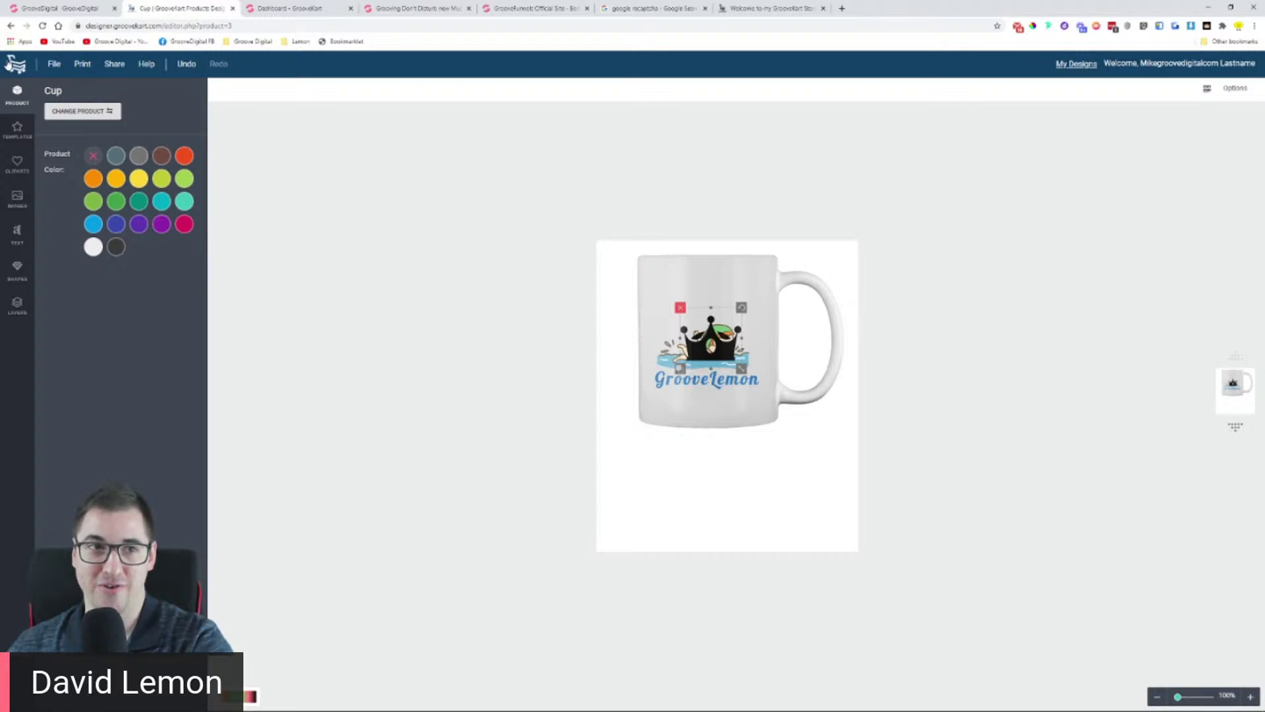
Step: Try to return from the Designer App to the store administration at groovelemon.groovekart.com/administration/v2/
left_click(10, 26)
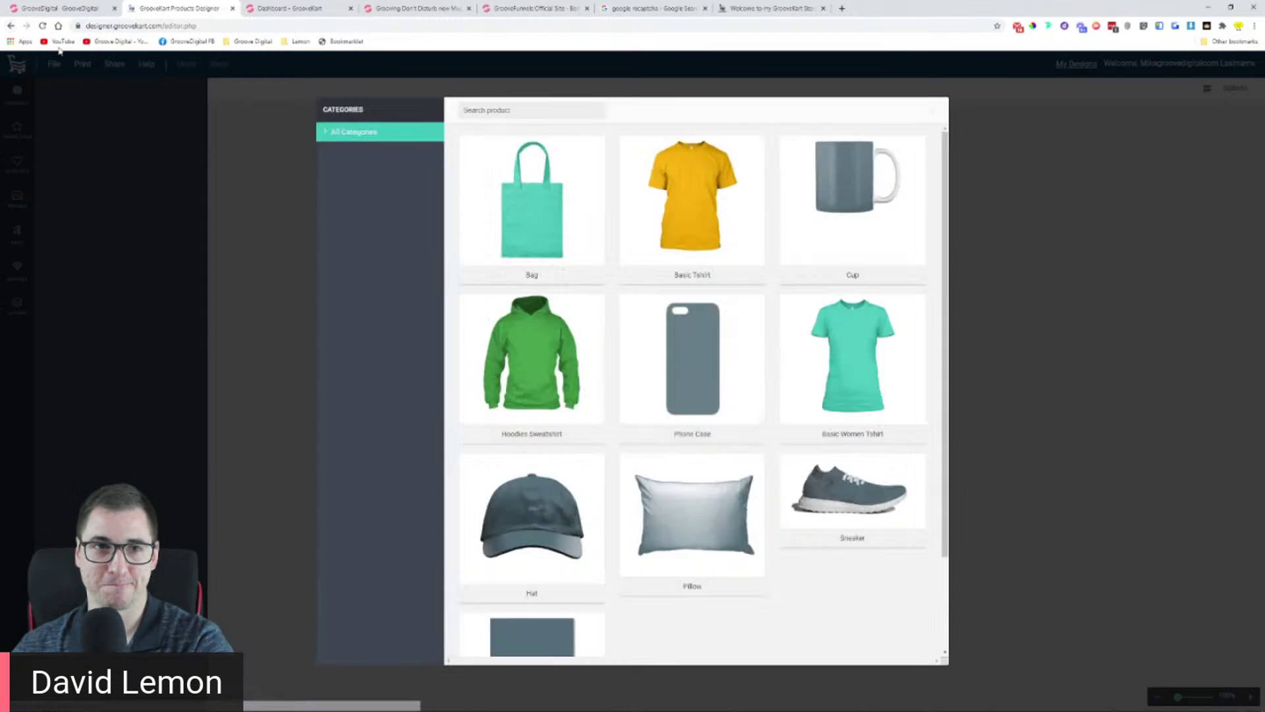
left_click(59, 51)
left_click(11, 26)
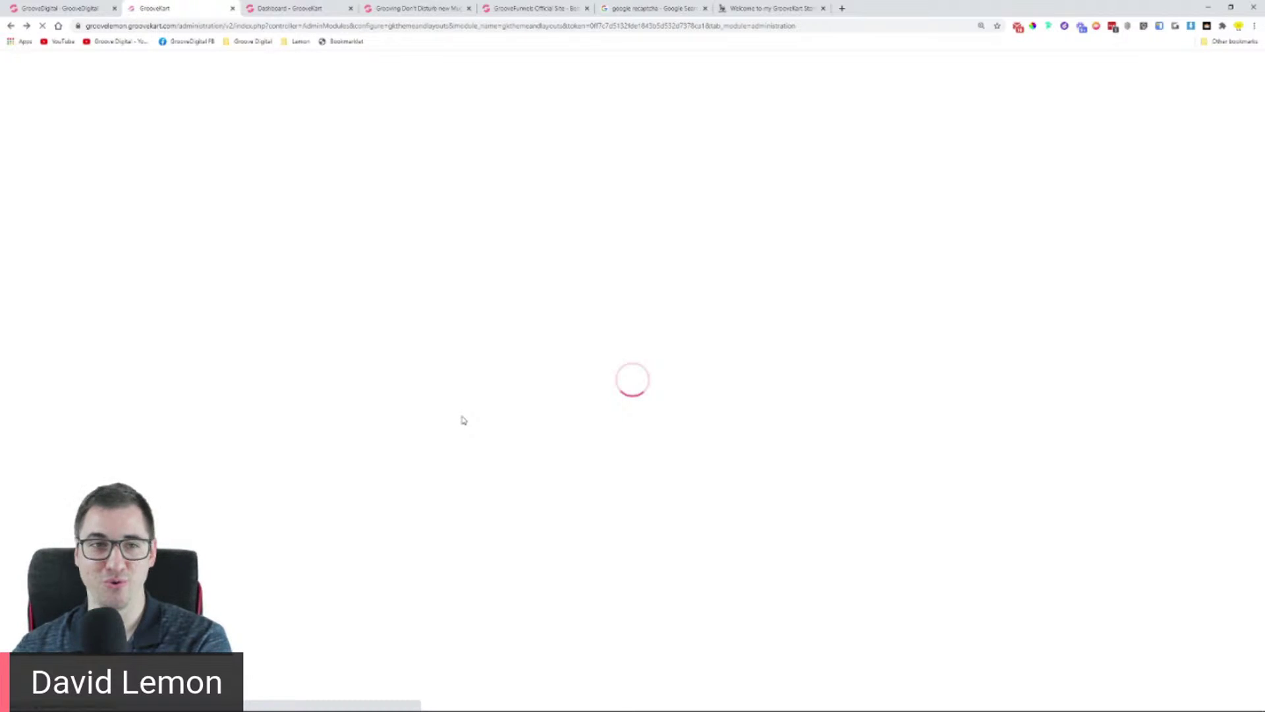
left_click(41, 26)
left_click_drag(235, 25, 1256, 6)
key("BackSpace")
key("Return")
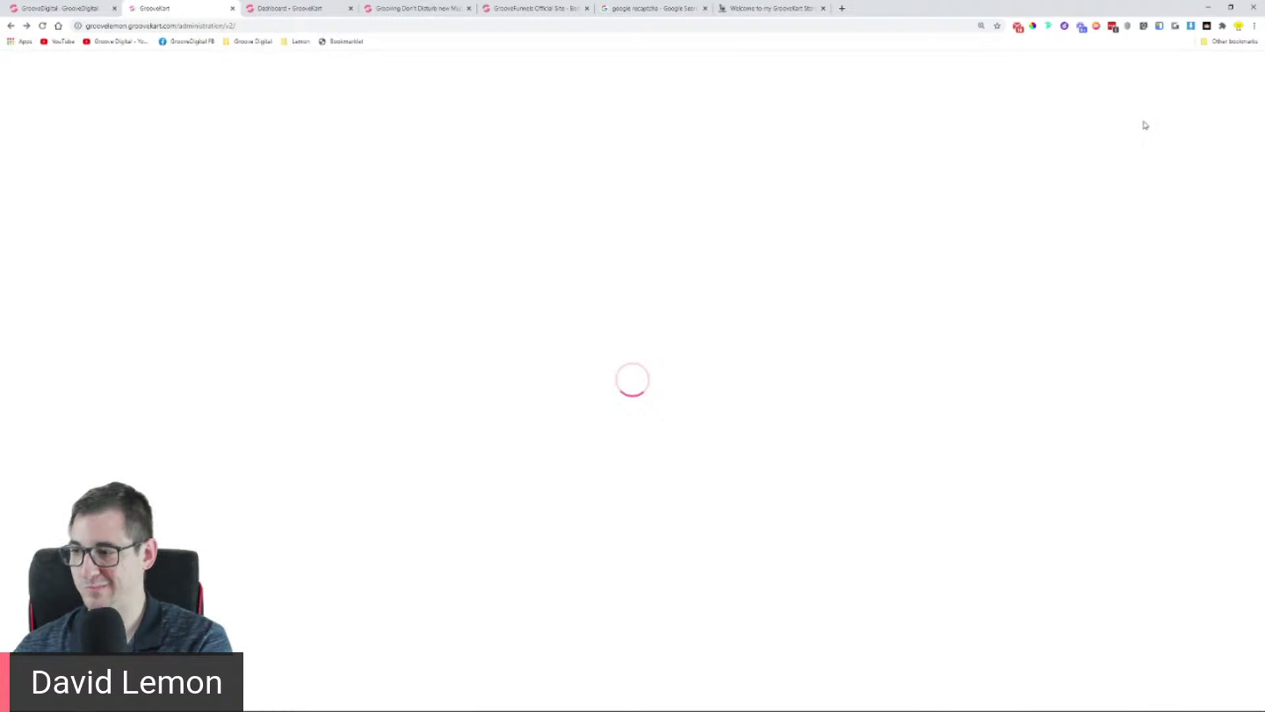
Step: Close the loading store tab and open the GrooveQuiz app from the remaining store dashboard
left_click(232, 8)
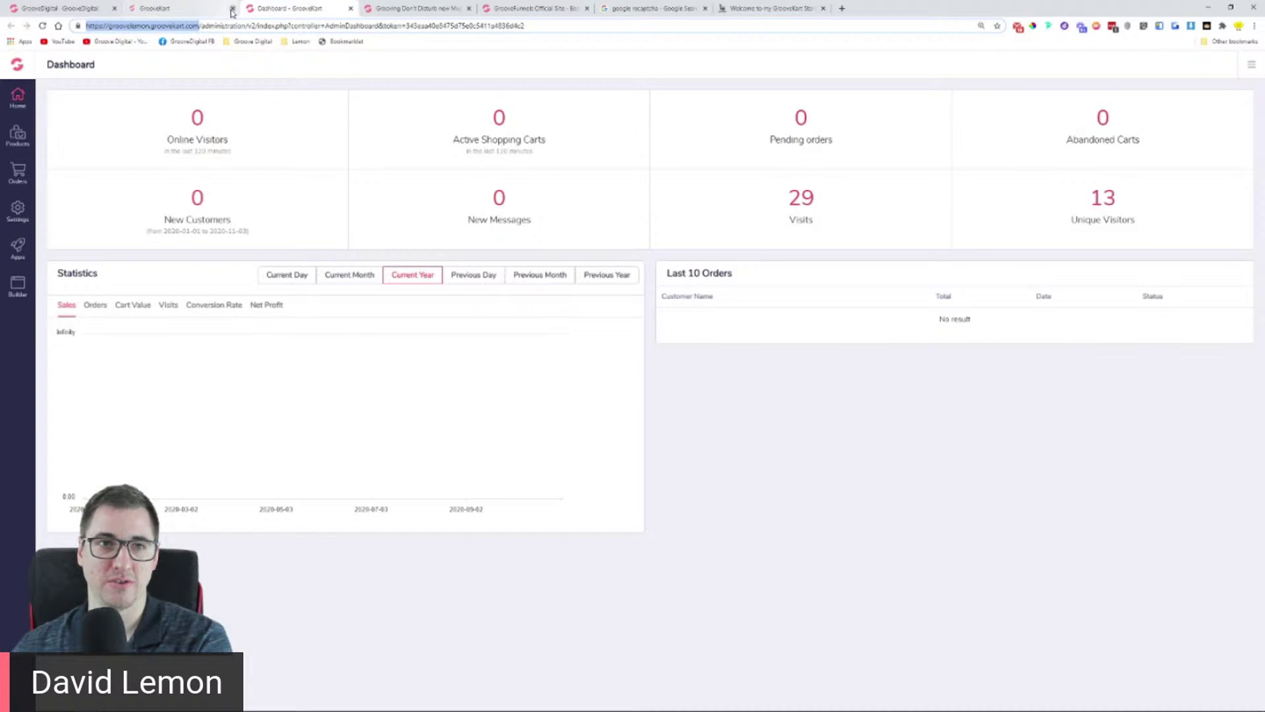
left_click(232, 8)
left_click(17, 250)
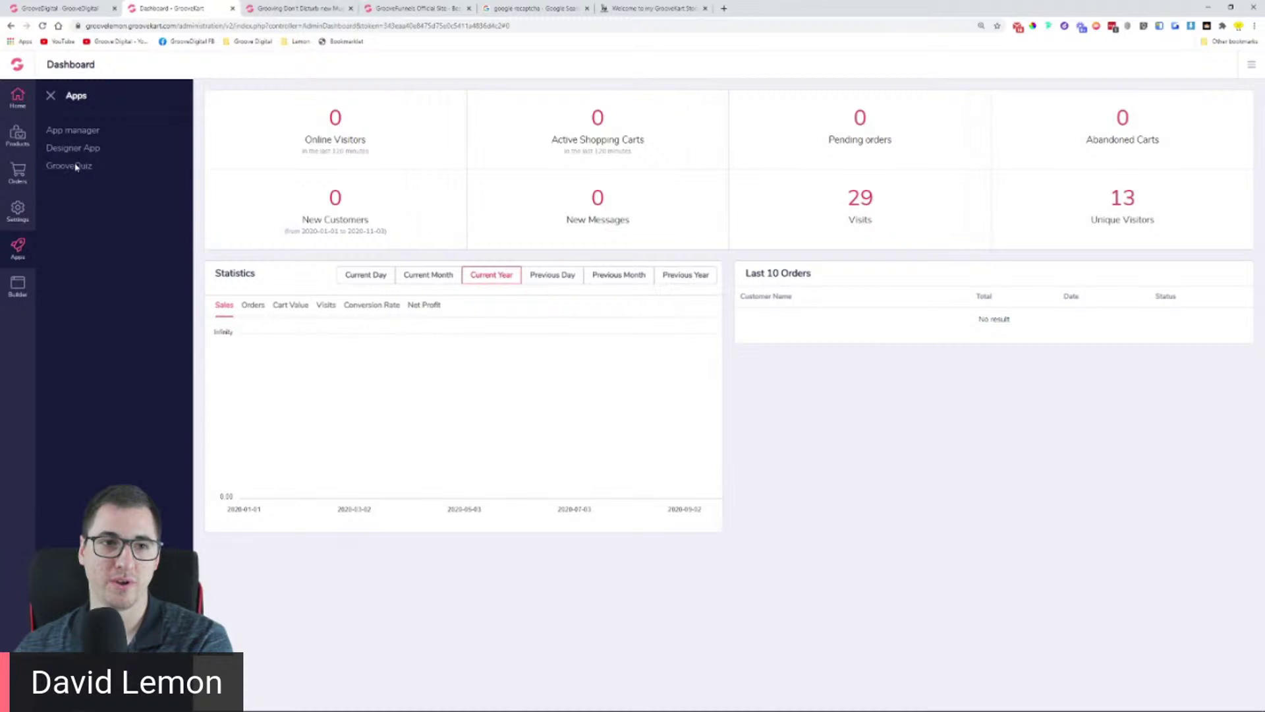
left_click(58, 168)
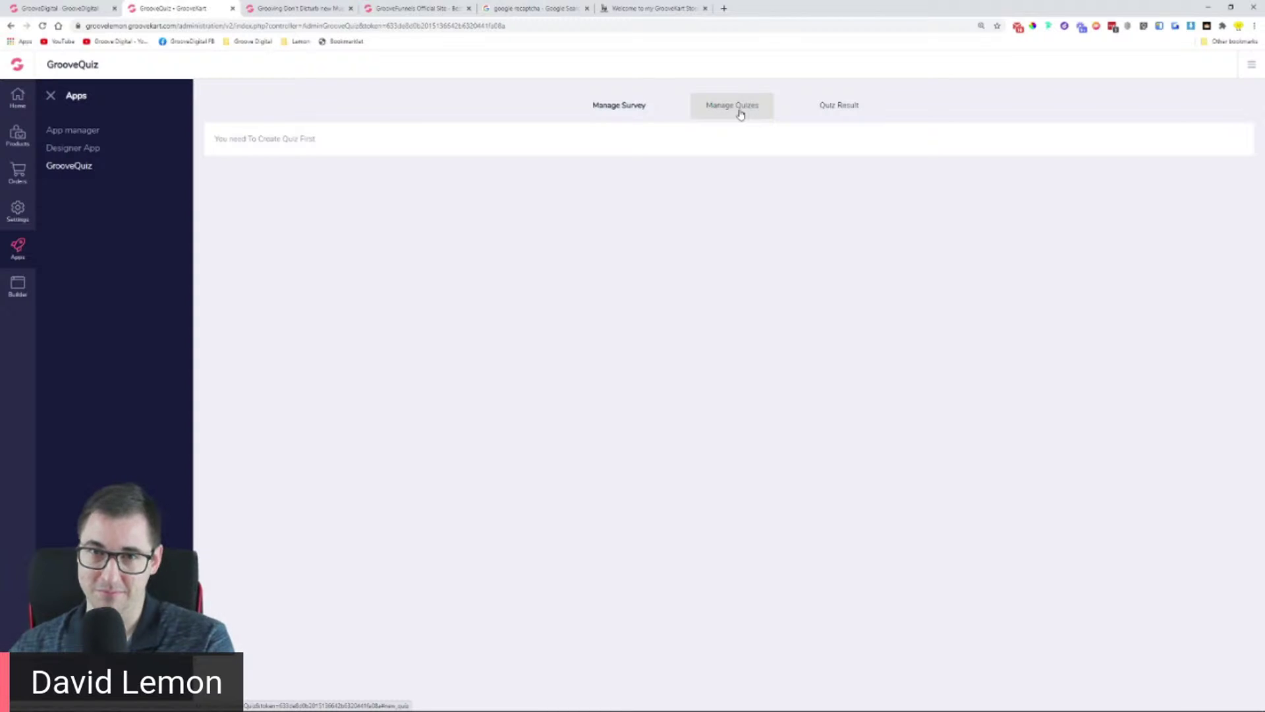
Step: Start a new quiz under Manage Quizes and examine its congratulations text, email capture and discount coupon settings
left_click(741, 113)
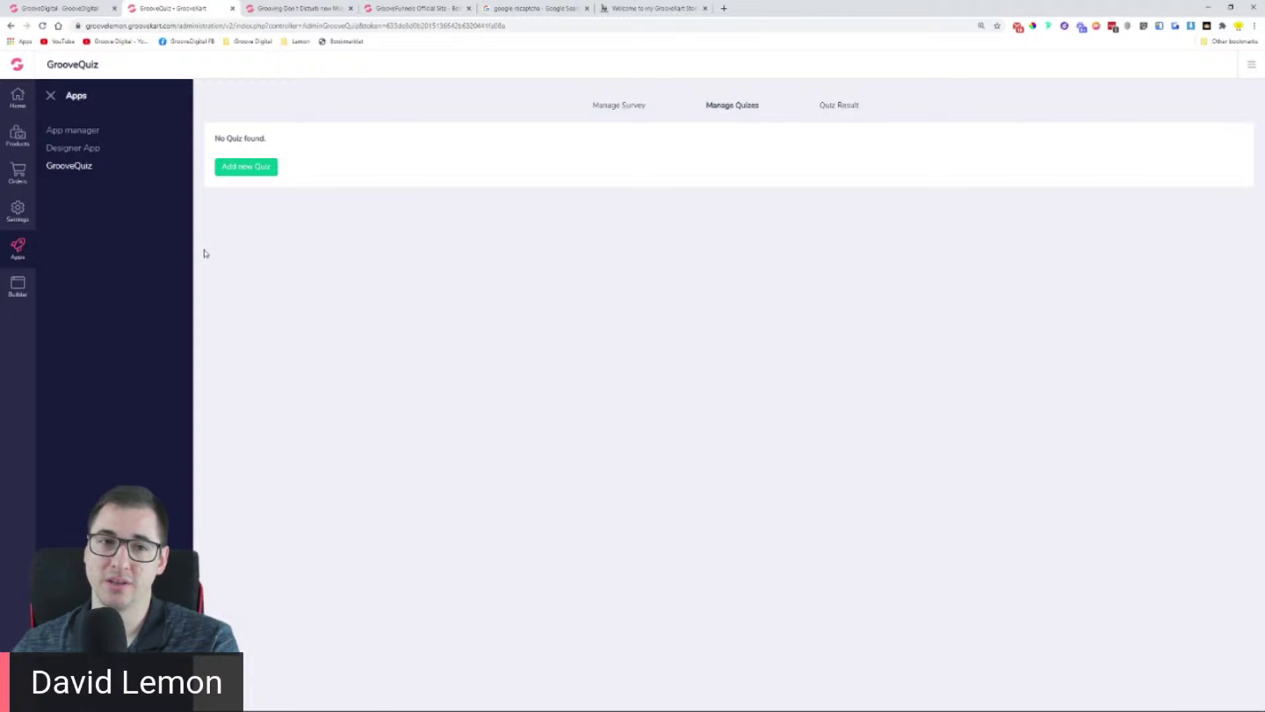
left_click(258, 168)
scroll(560, 294, "down", 4)
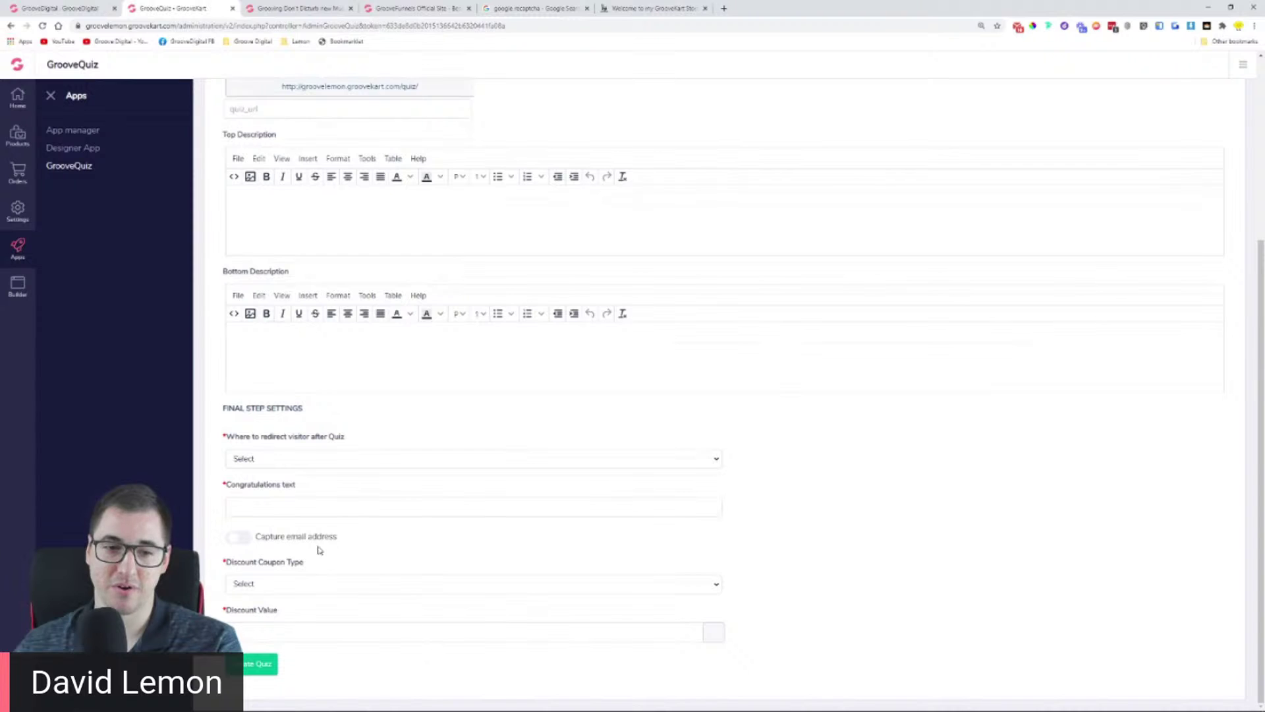
left_click(314, 507)
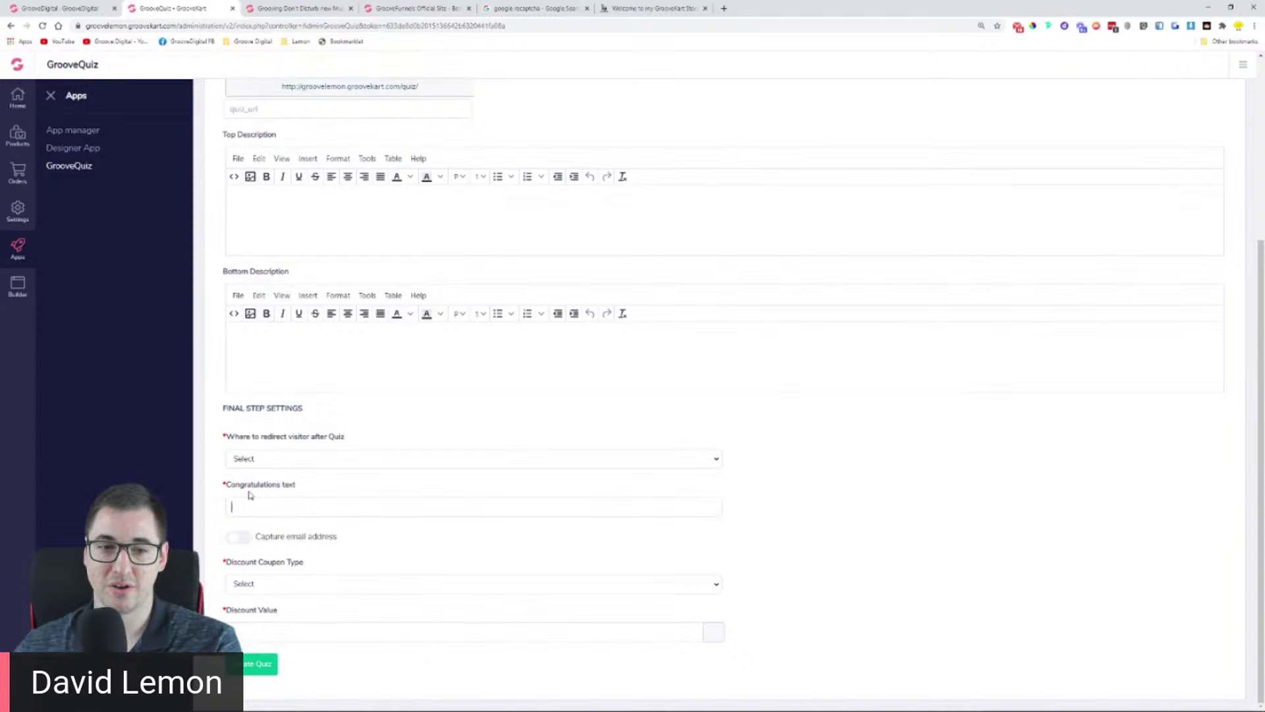
left_click(278, 585)
left_click(360, 552)
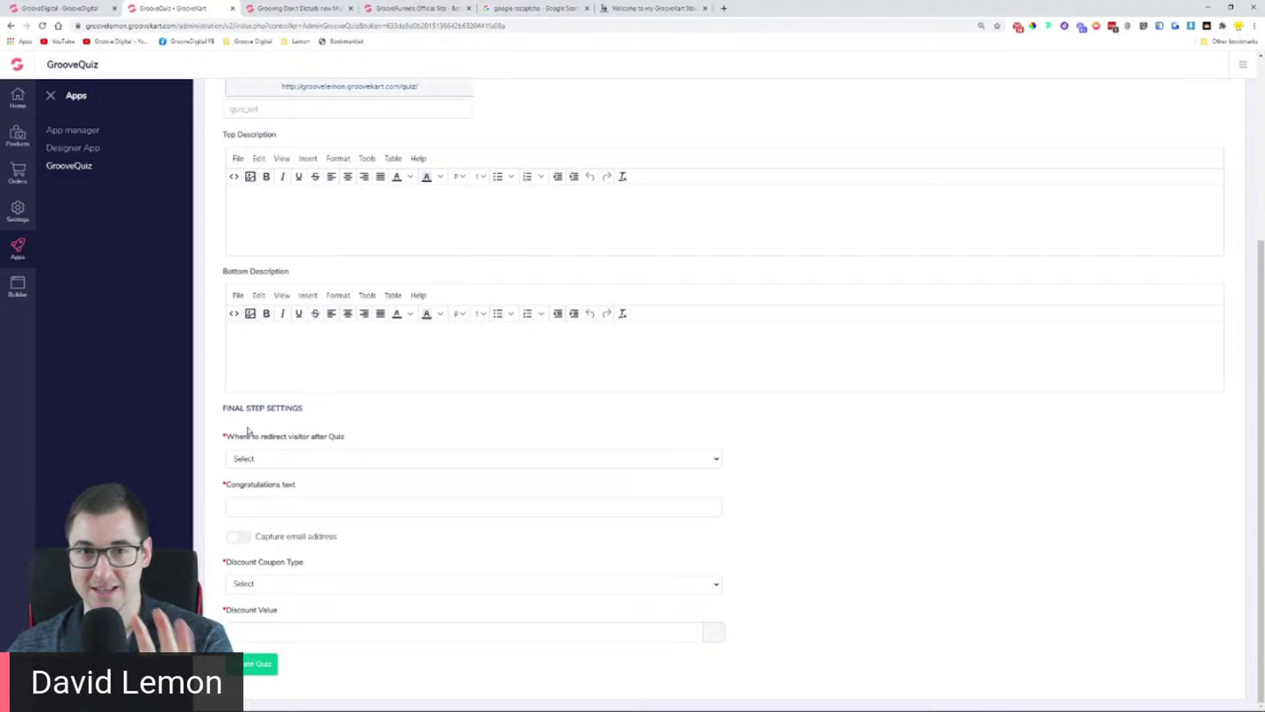
Step: Examine the new quiz's main settings, including the quiz URL, and review the rest of the form
scroll(827, 477, "up", 4)
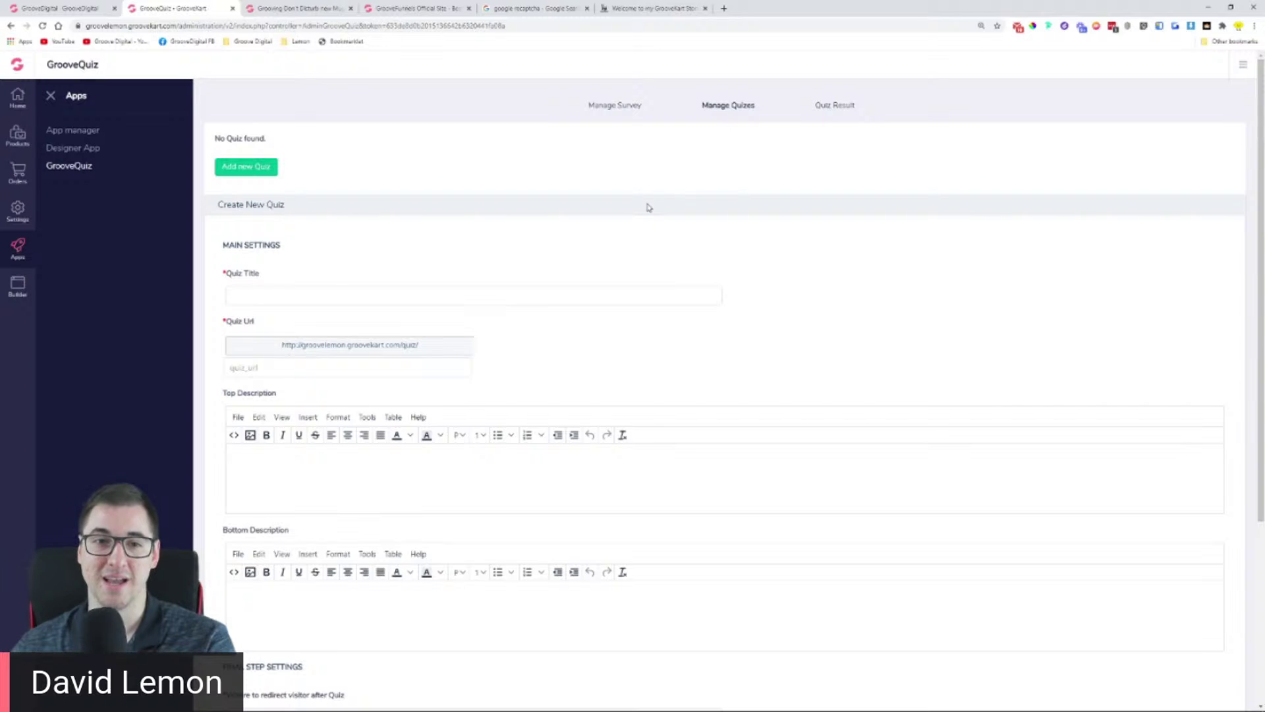
left_click_drag(425, 346, 285, 350)
left_click(286, 360)
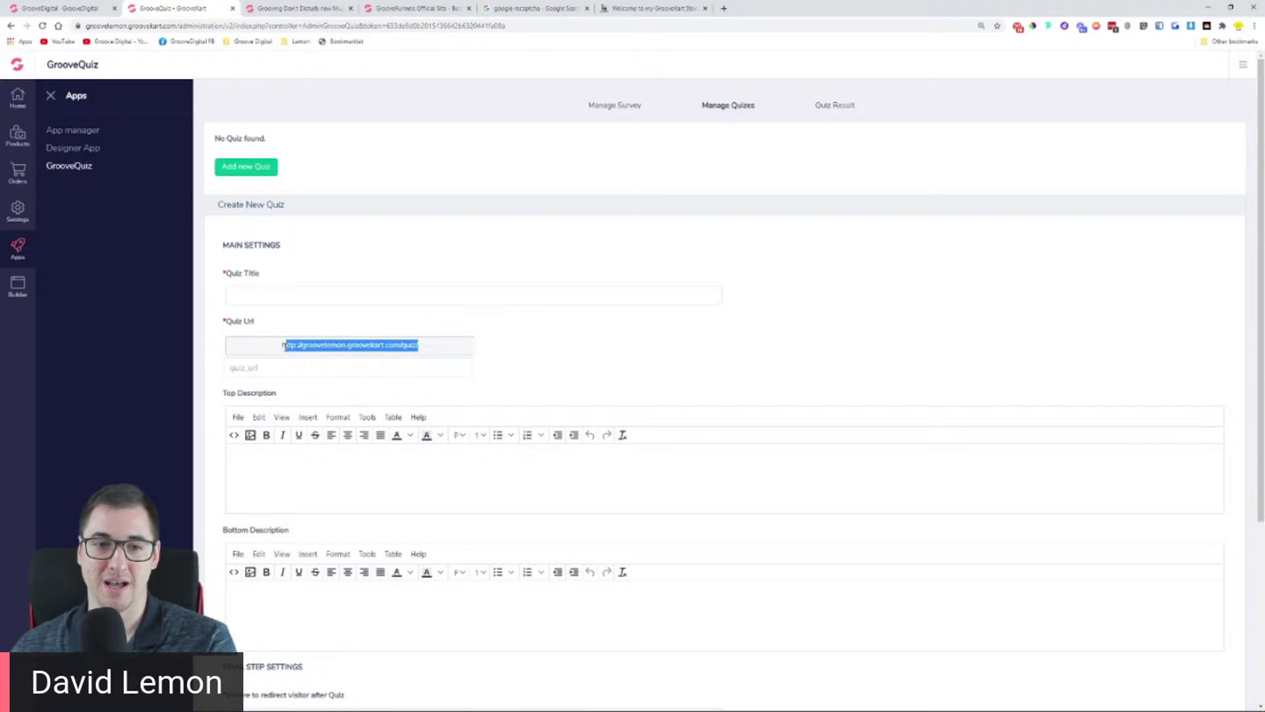
left_click(545, 359)
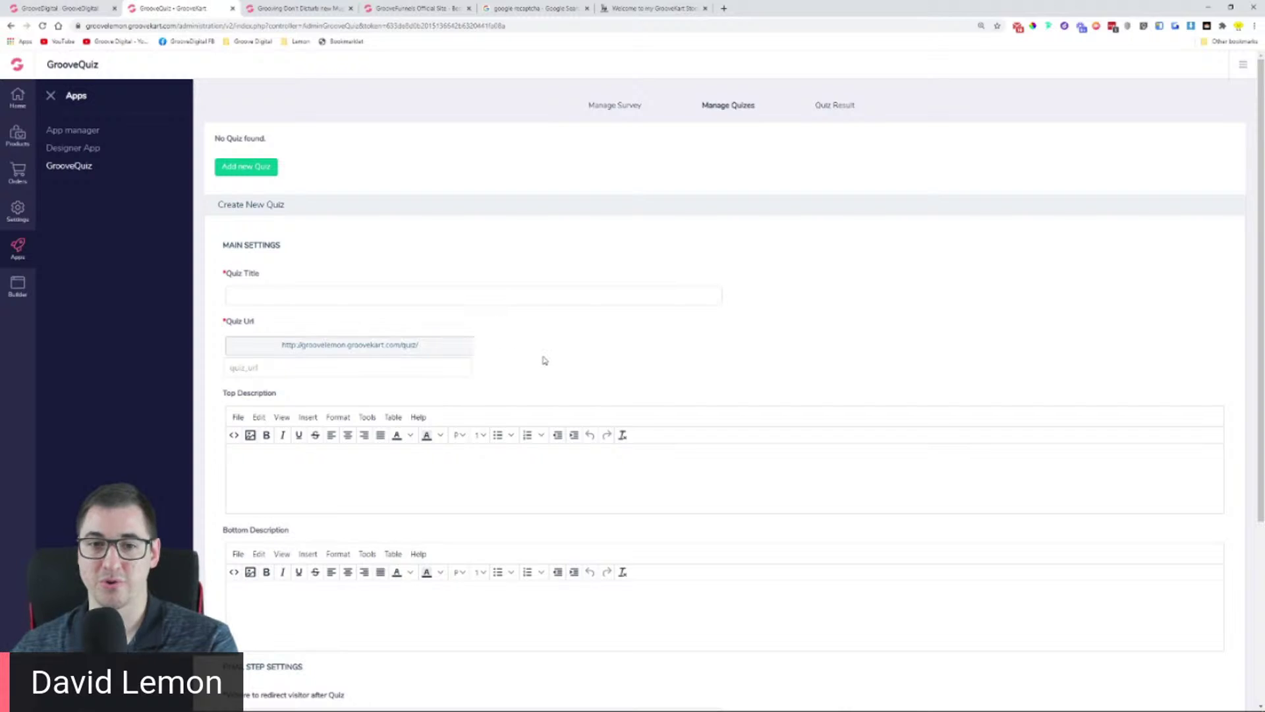
left_click(95, 167)
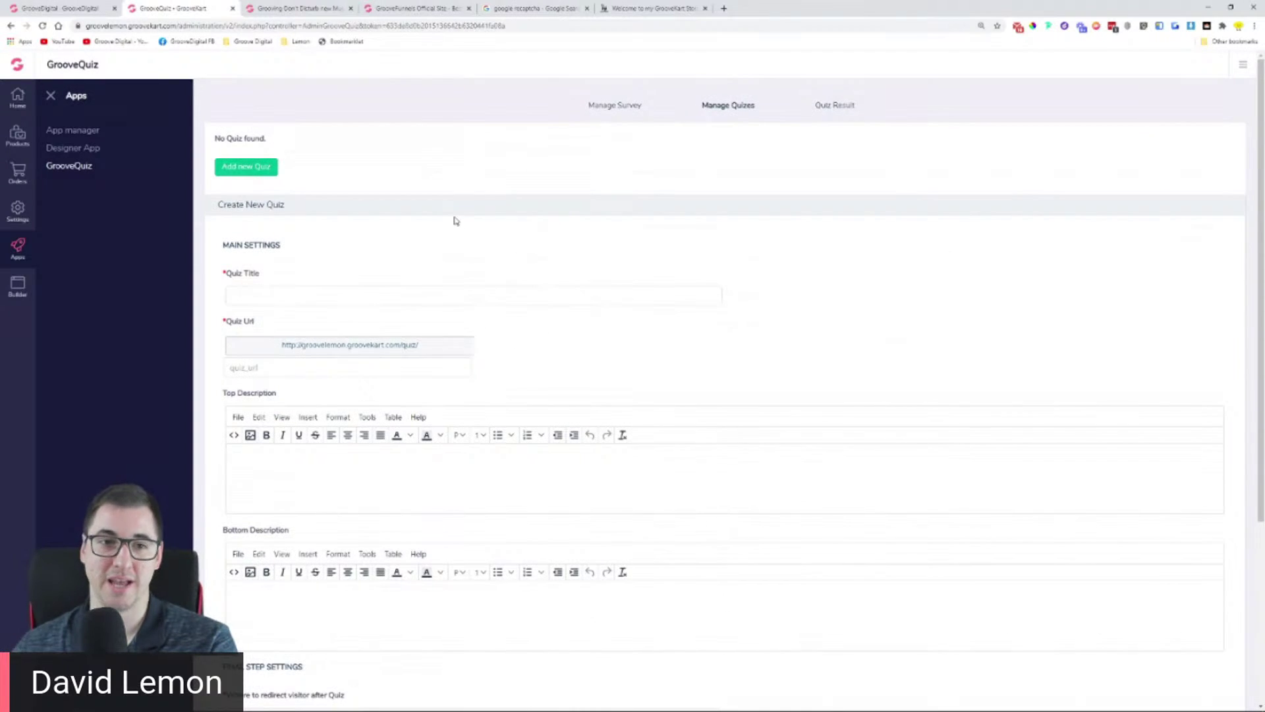
scroll(315, 593, "down", 4)
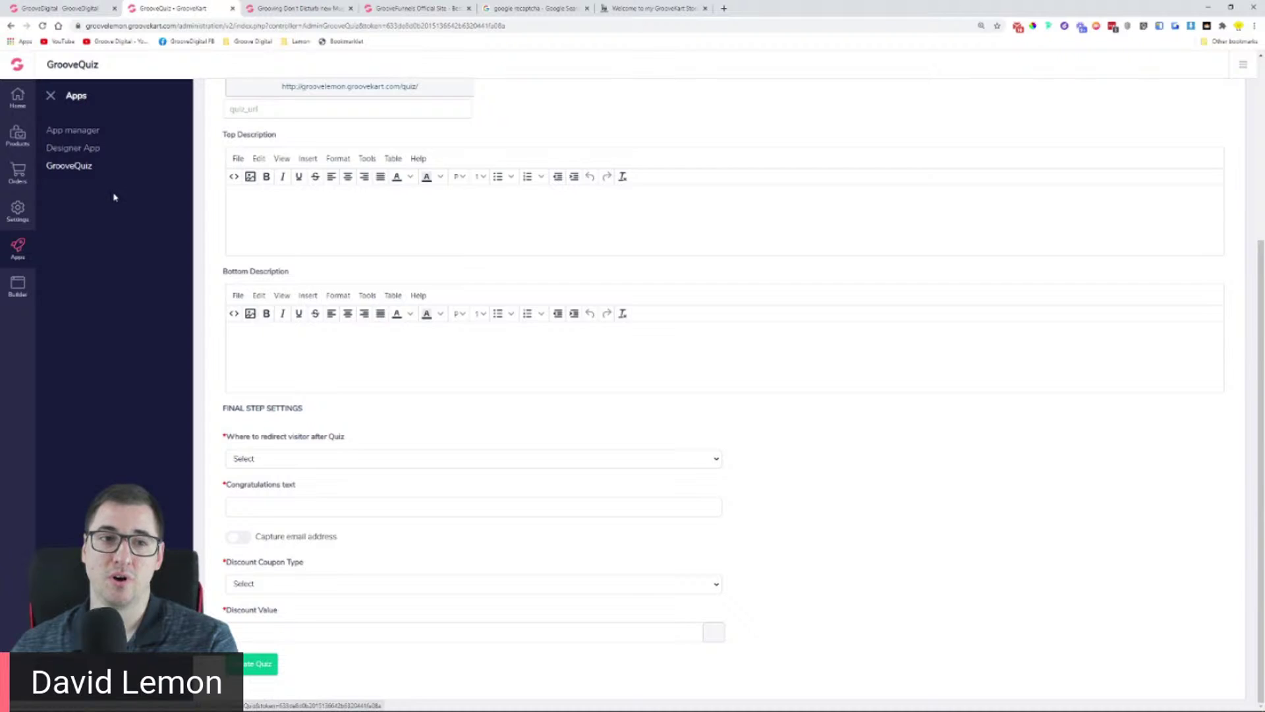
scroll(83, 144, "up", 2)
Step: Open the App manager to view the available GrooveKart apps
left_click(82, 137)
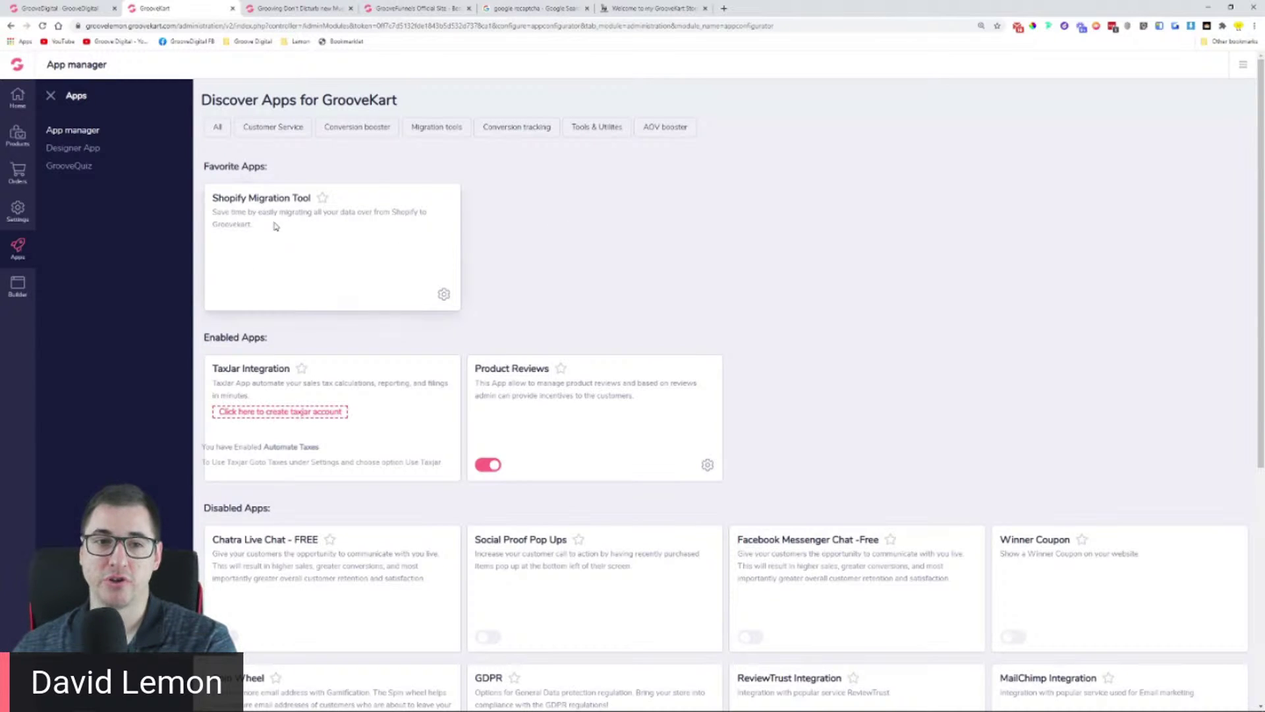
Step: Examine the Shopify Migration Tool and TaxJar Integration cards in the App manager
left_click_drag(214, 197, 253, 211)
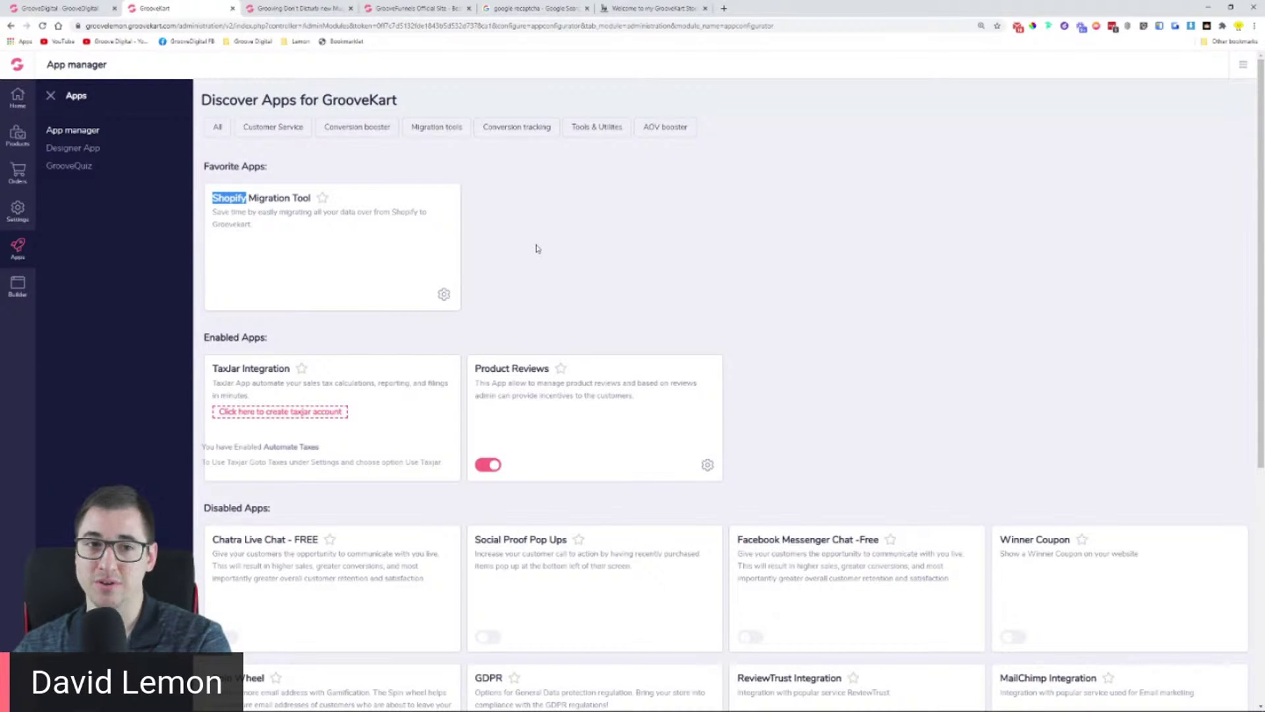
left_click(364, 248)
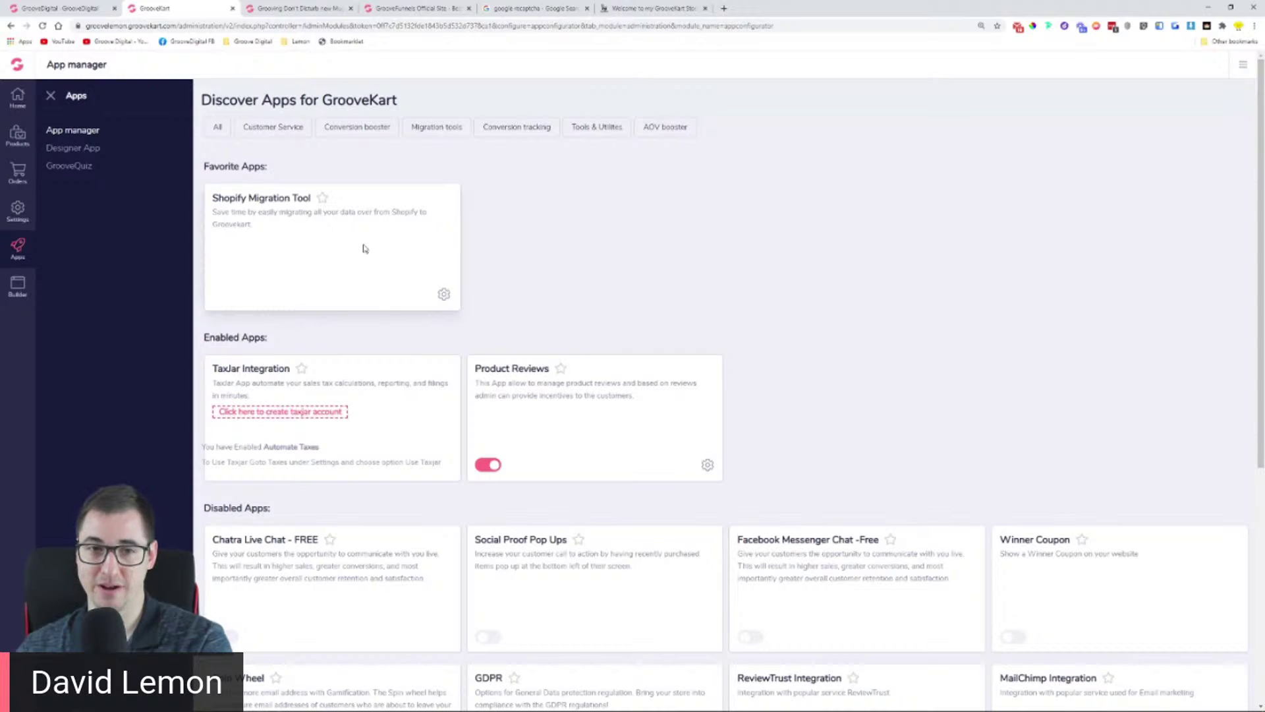
scroll(836, 257, "down", 2)
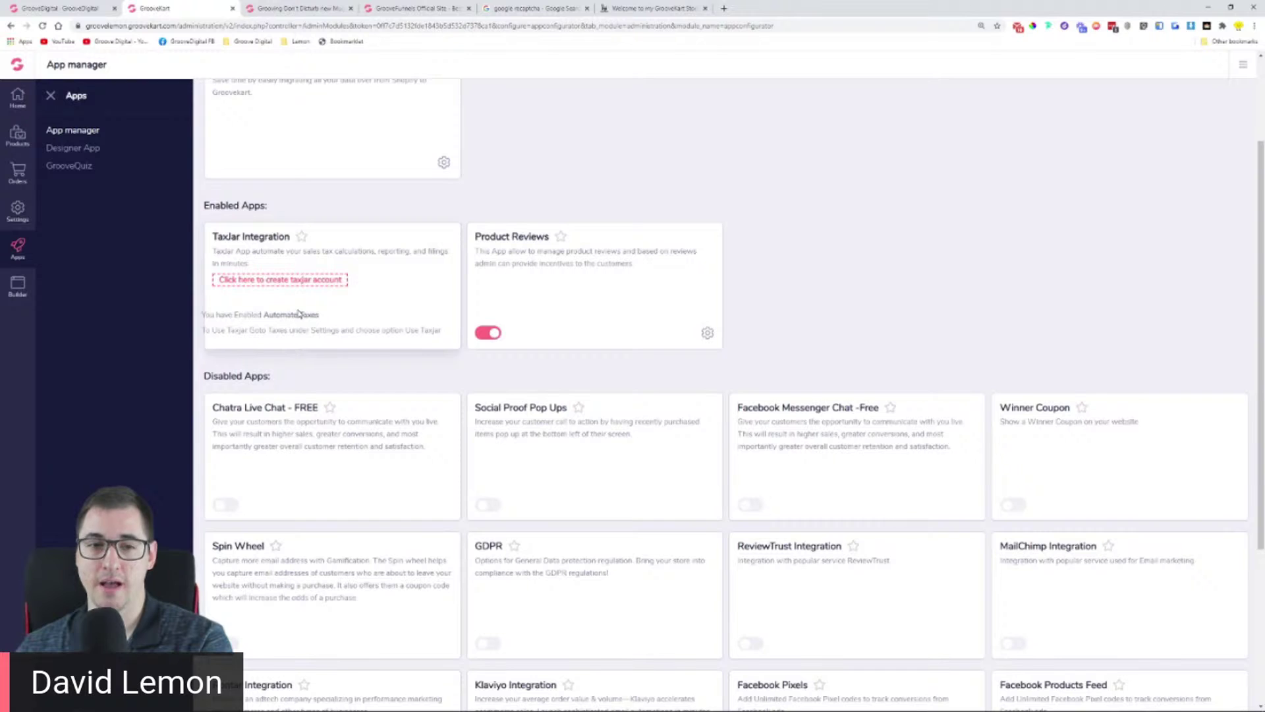
left_click_drag(320, 316, 277, 316)
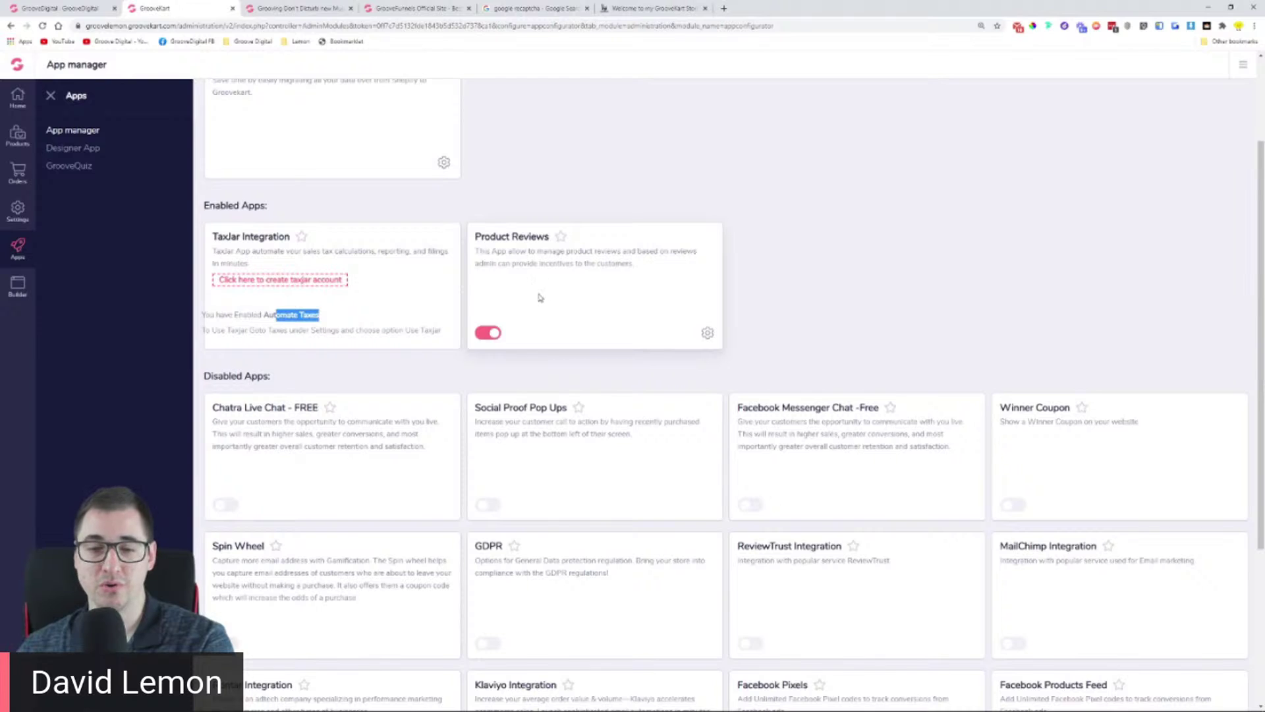
Step: Examine the Product Reviews app's settings and its list of customer reviews, and return to the App manager
left_click(707, 334)
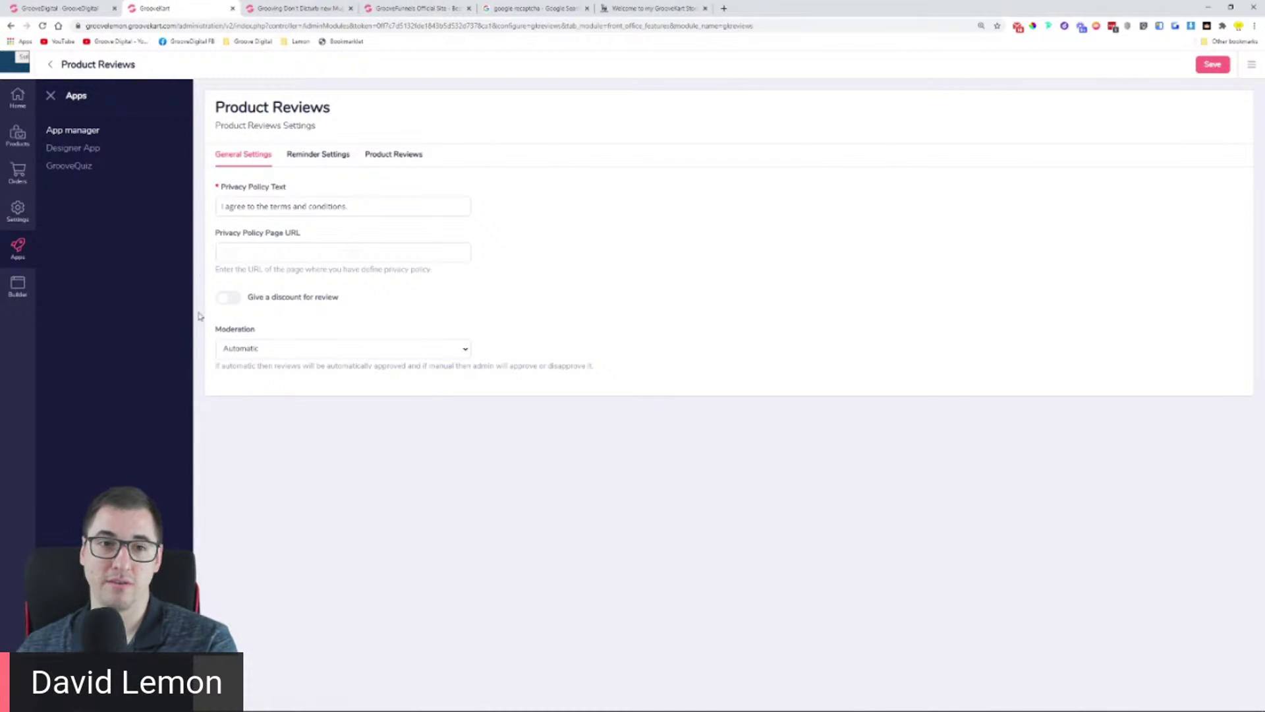
left_click(336, 158)
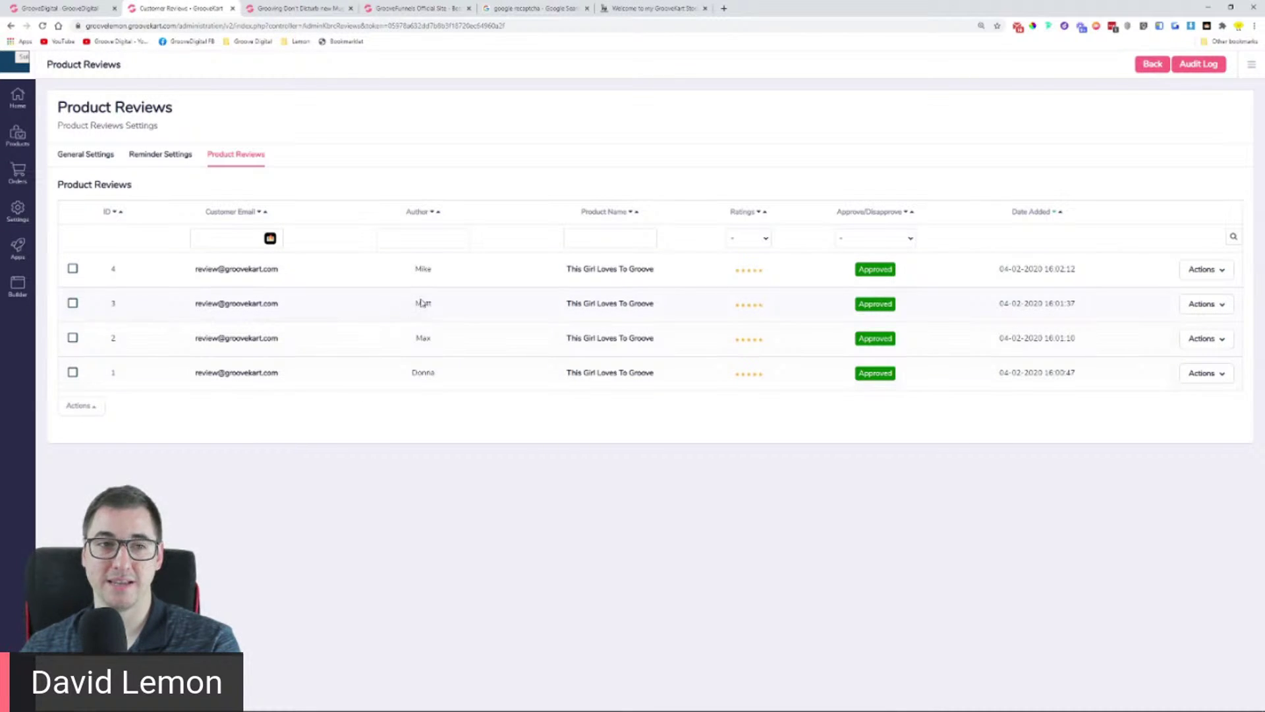
left_click(11, 26)
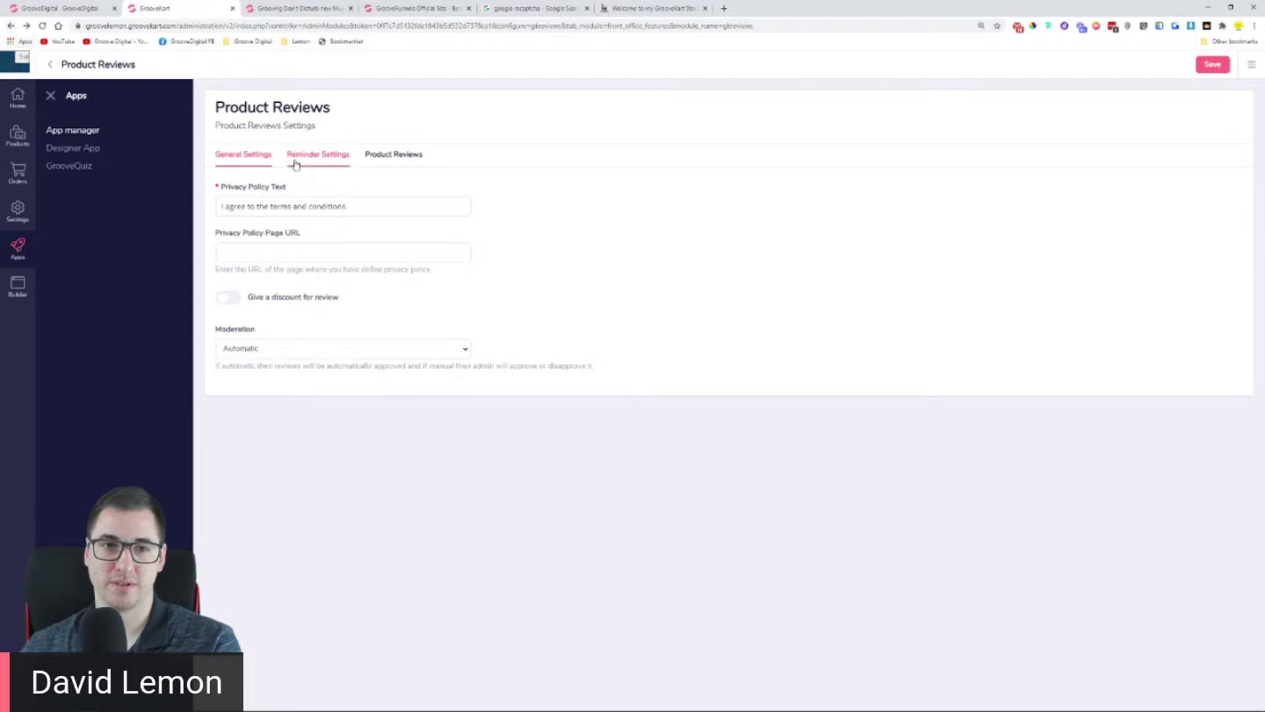
left_click(12, 27)
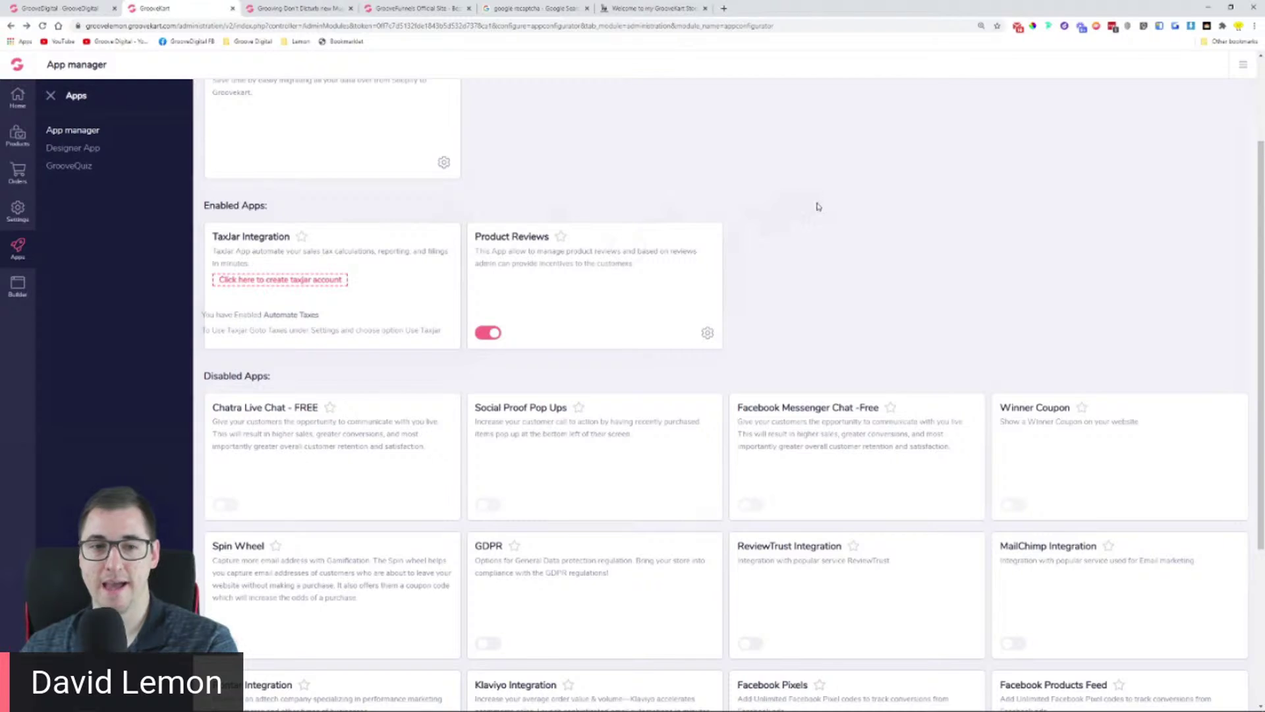
Step: Review the favorite and enabled apps, and examine the full Disabled Apps list
scroll(824, 201, "down", 2)
scroll(383, 206, "up", 3)
left_click_drag(197, 221, 348, 201)
left_click(274, 341)
scroll(274, 341, "down", 2)
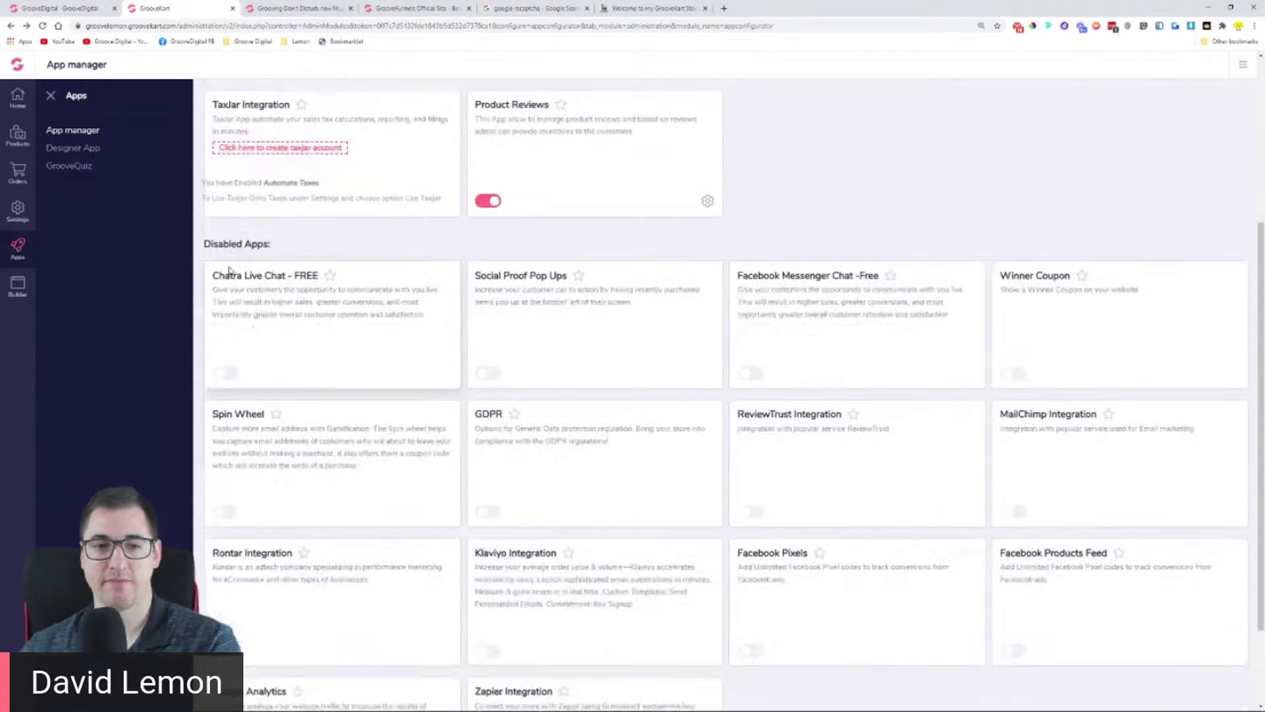
left_click_drag(207, 256, 344, 245)
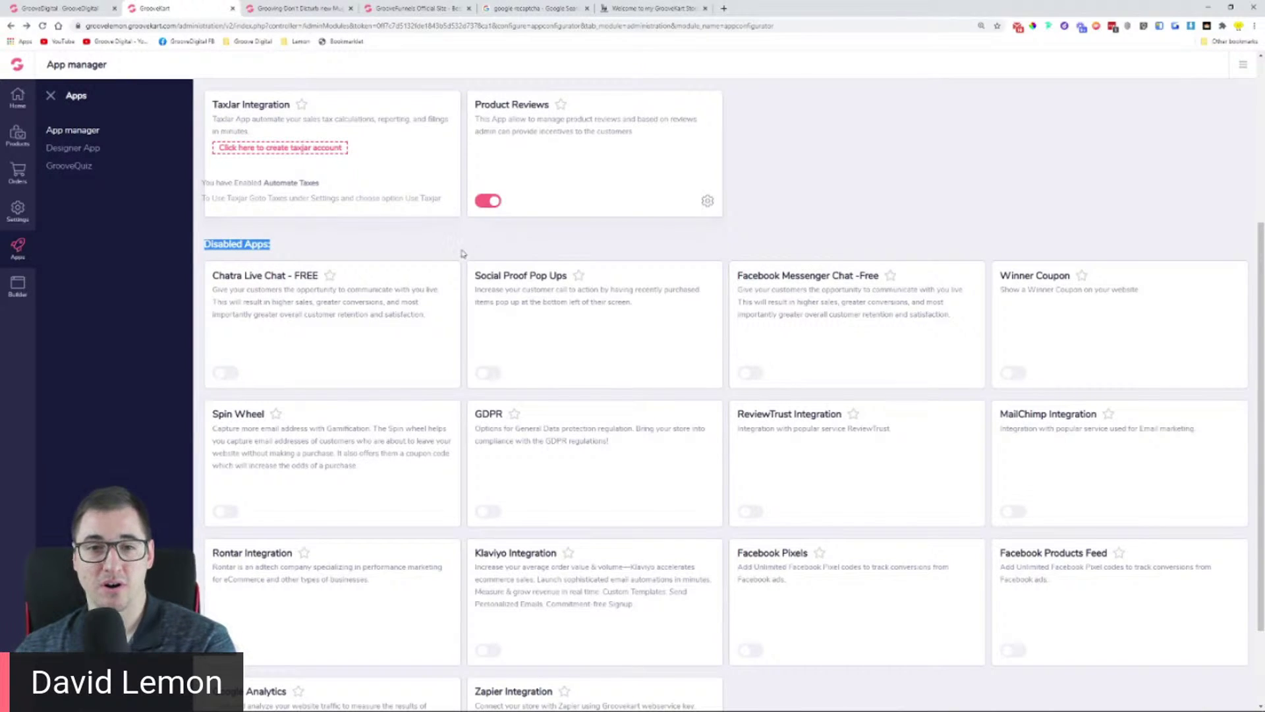
scroll(460, 240, "down", 2)
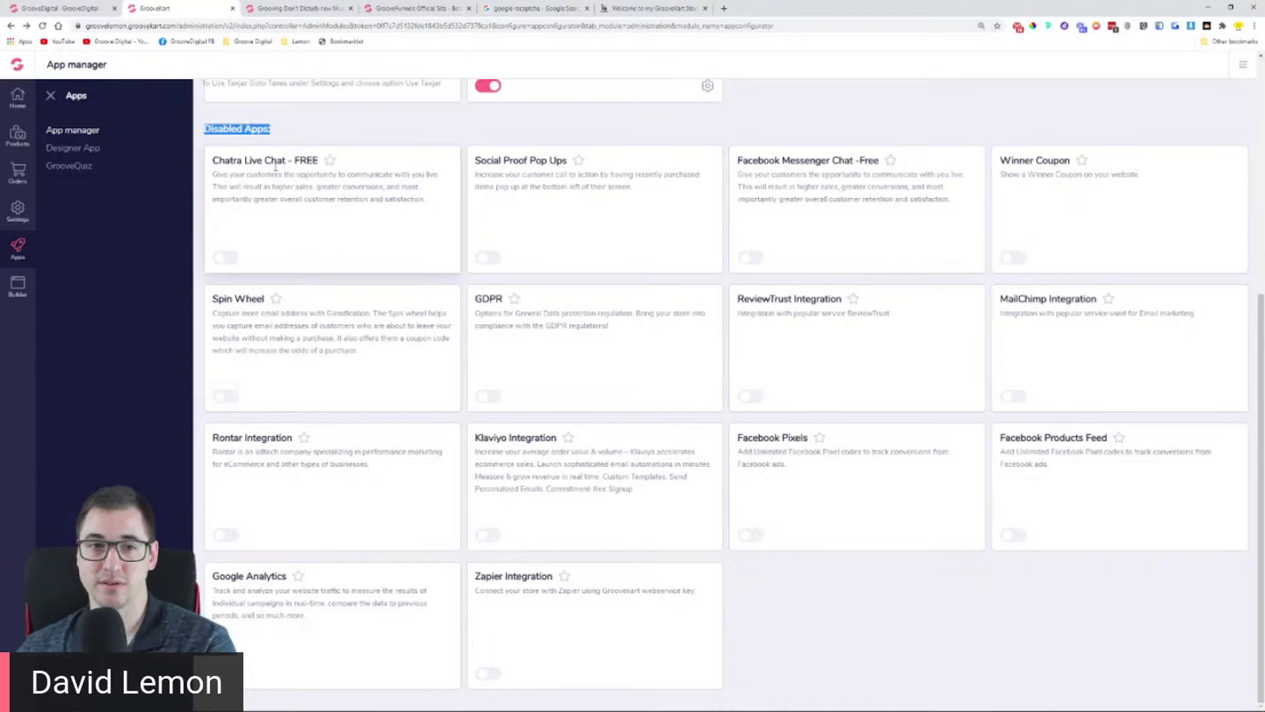
Step: Examine the Chatra Live Chat and Social Proof Pop Ups cards among the disabled apps
left_click_drag(252, 159, 282, 164)
double_click(297, 160)
left_click(508, 160)
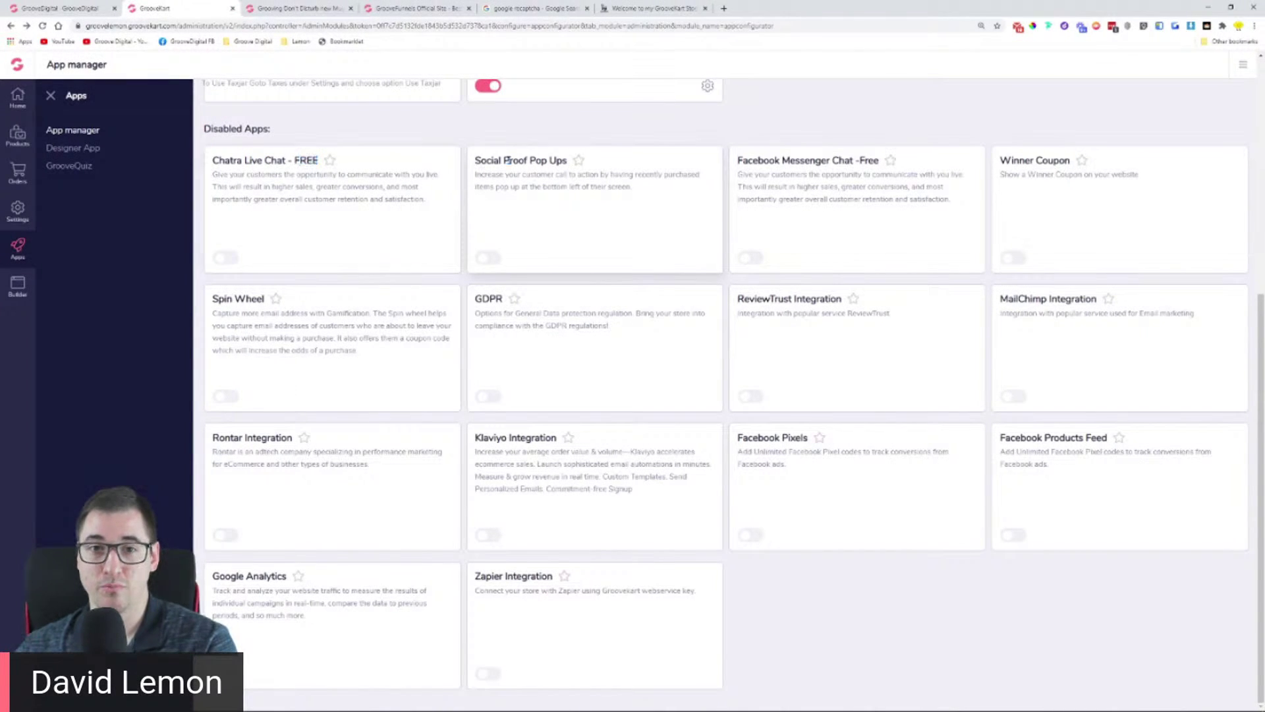
triple_click(507, 160)
Step: View the GrooveGear mug product page as a place for social proof pop-ups, and return to the App manager
left_click(432, 9)
left_click(326, 8)
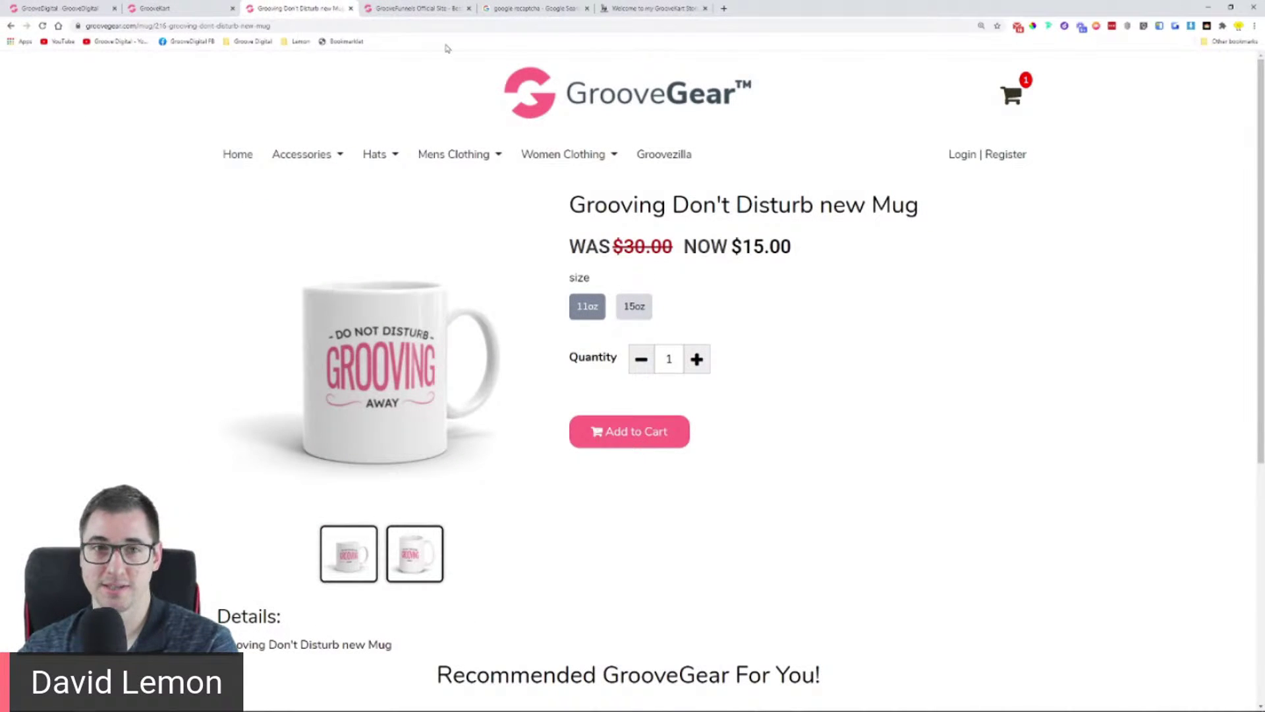
left_click_drag(862, 11, 831, 47)
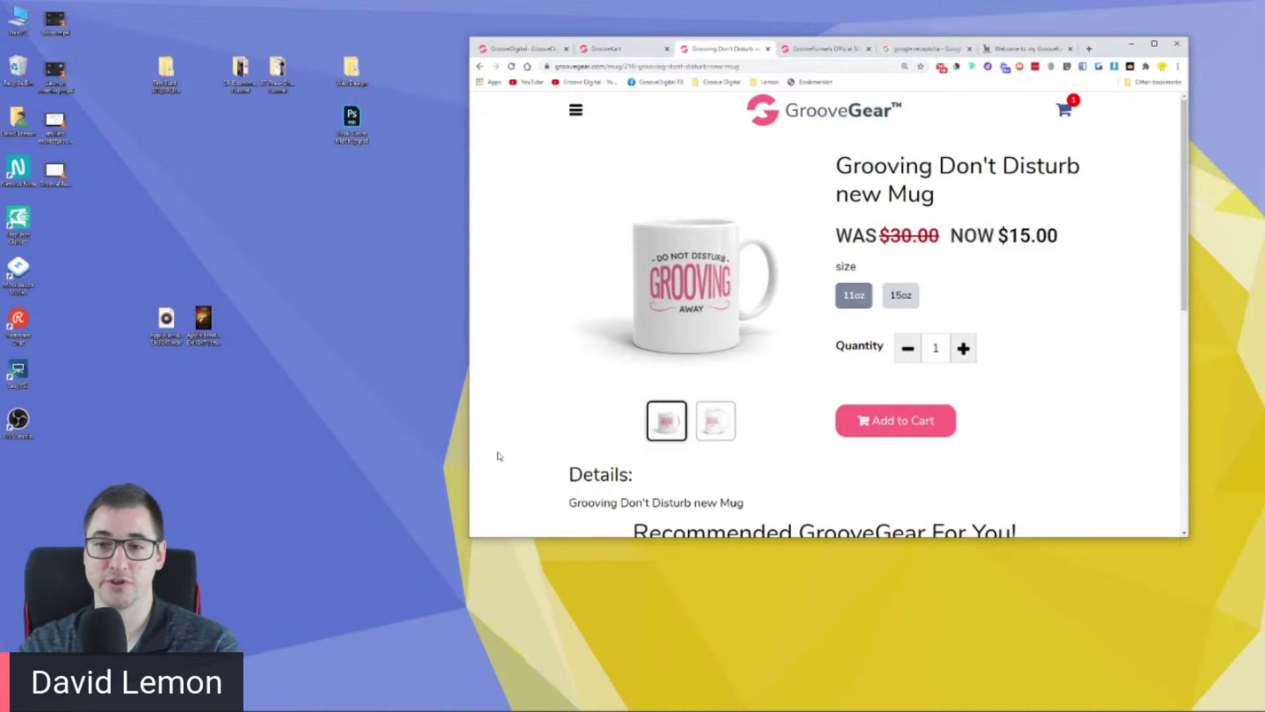
left_click(1154, 43)
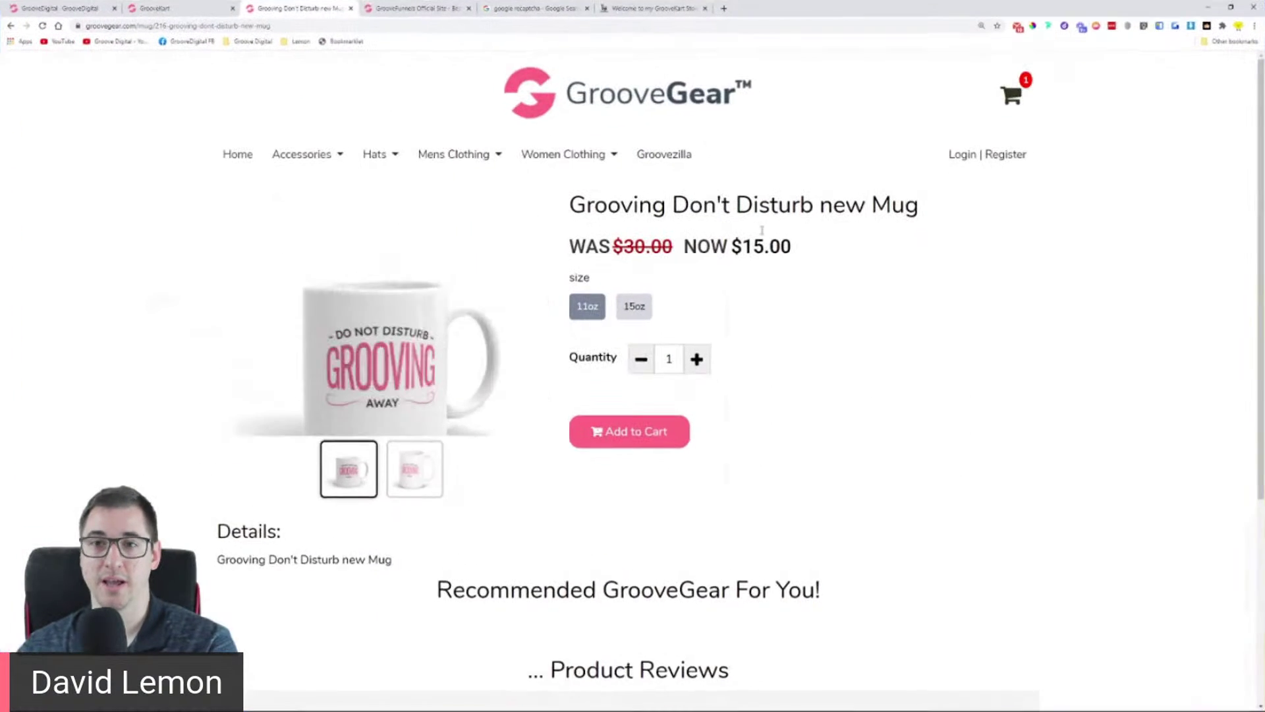
left_click(205, 5)
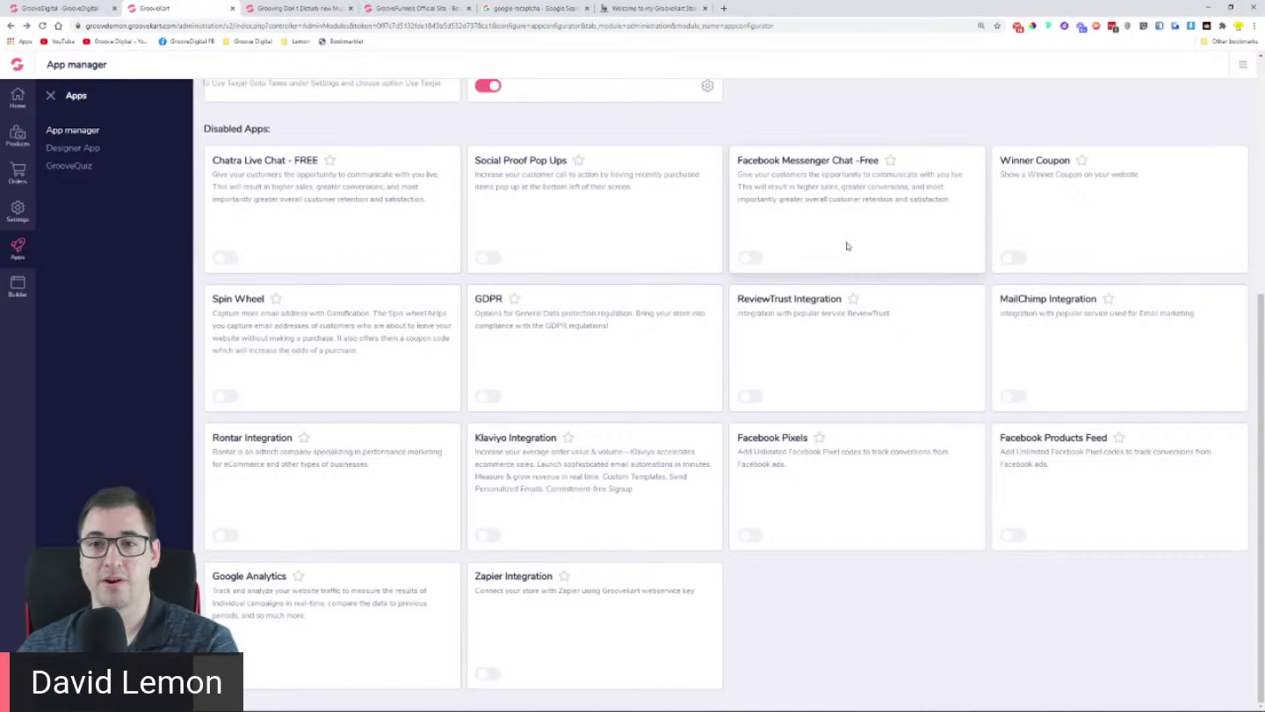
Step: Examine the Facebook Messenger Chat and Winner Coupon apps, relating them to the GrooveGear mug product page
left_click_drag(742, 161, 879, 163)
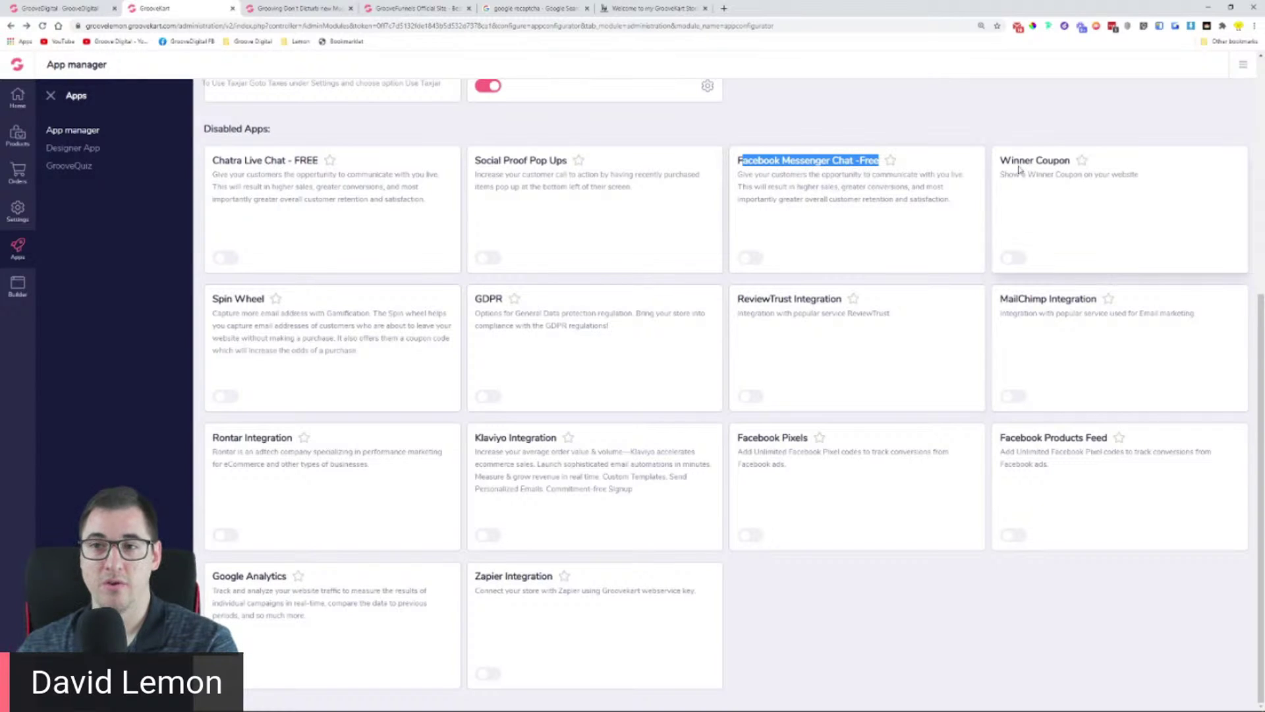
left_click_drag(1001, 160, 1077, 162)
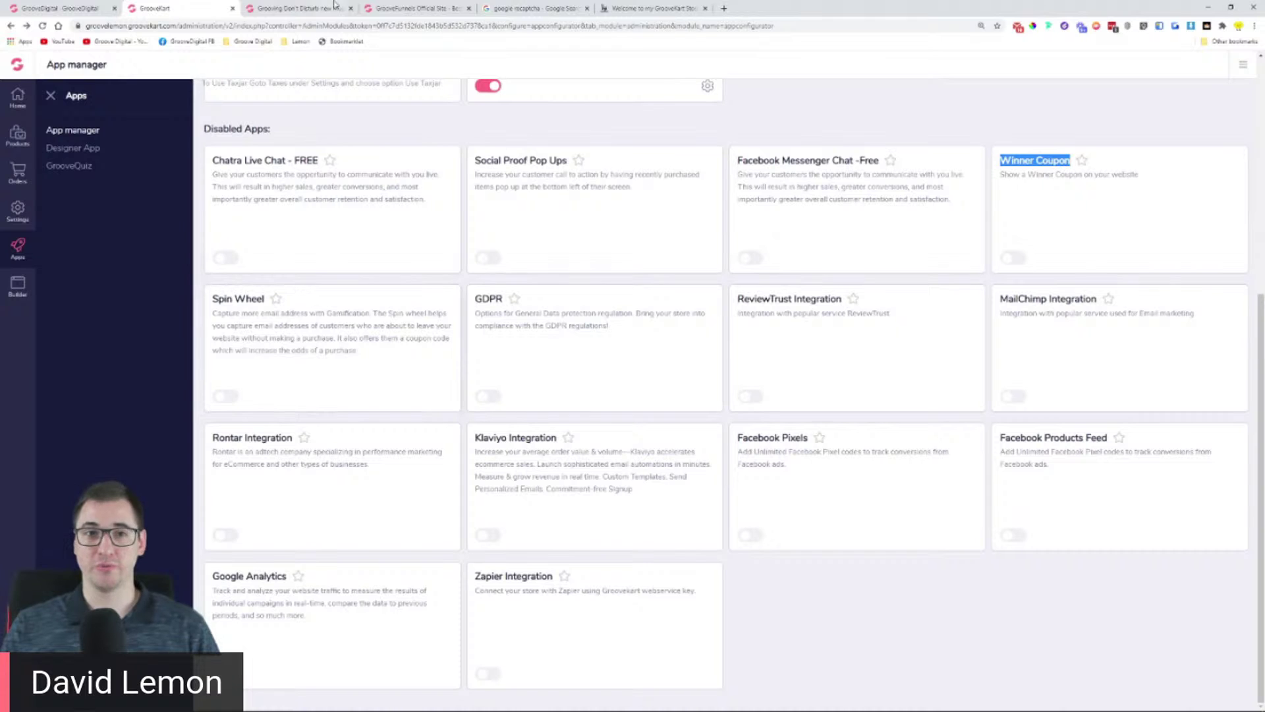
left_click(421, 9)
left_click(285, 10)
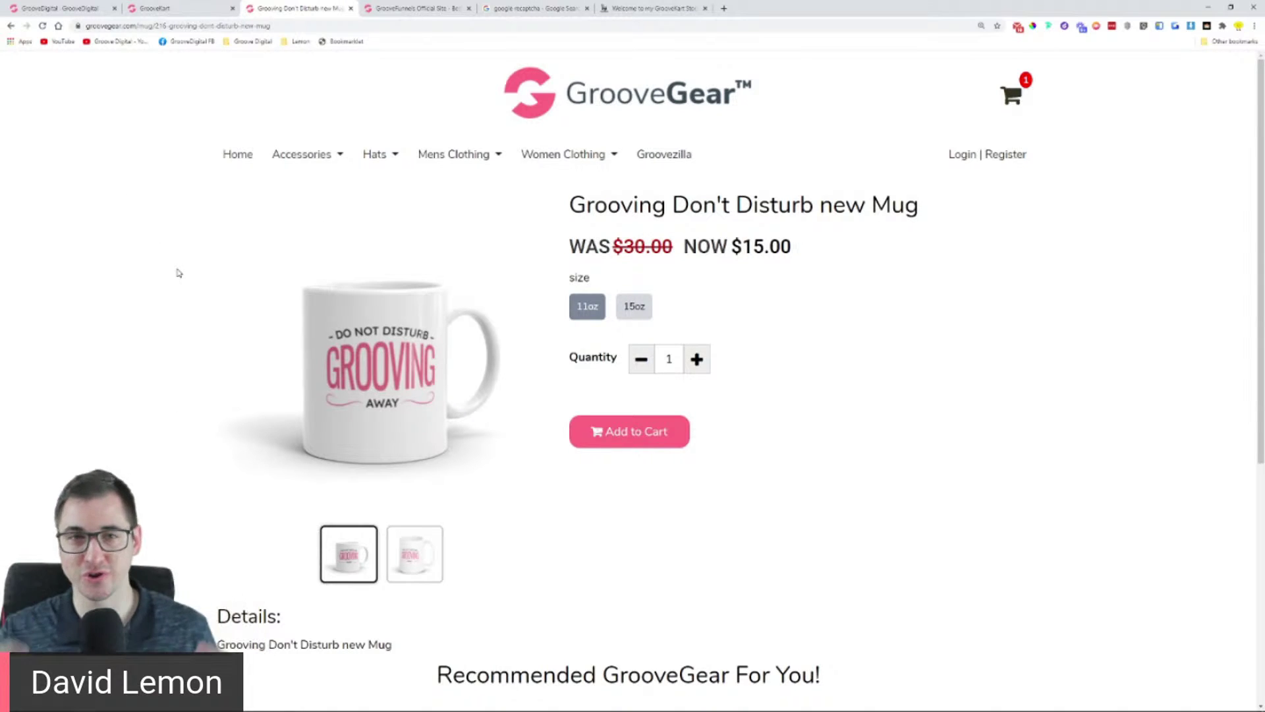
left_click(162, 8)
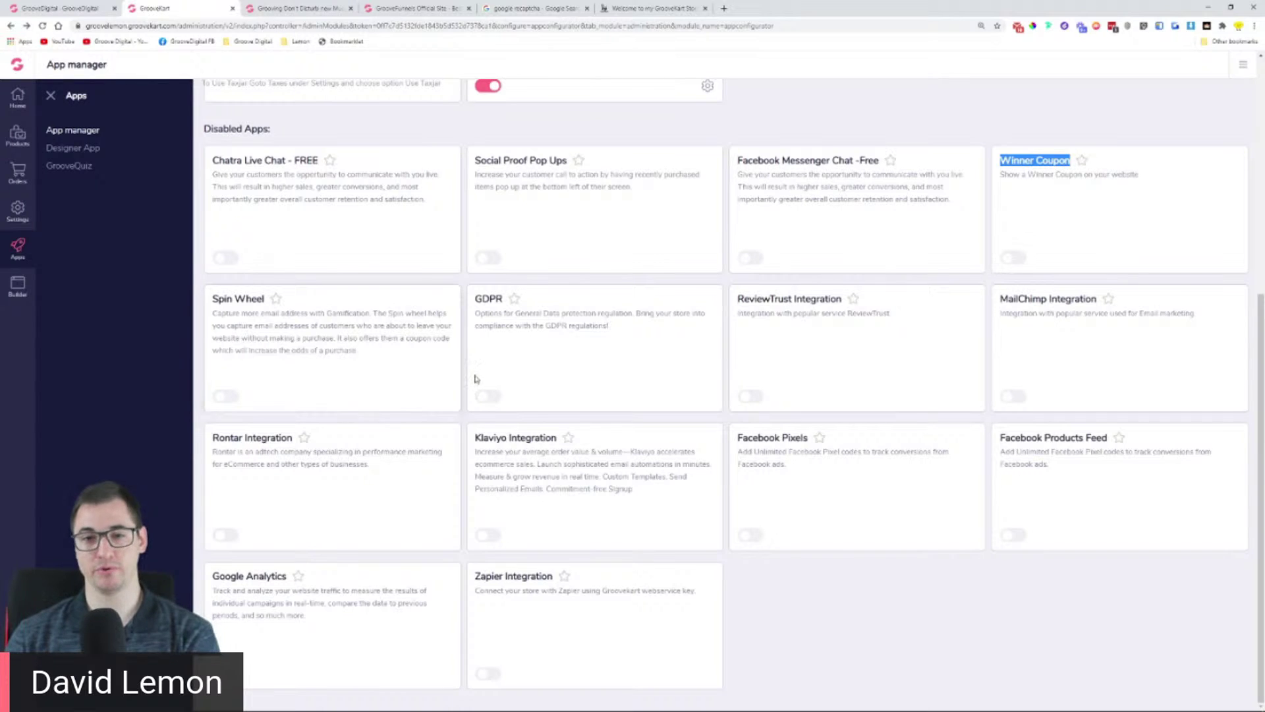
Step: Examine the GDPR and ReviewTrust Integration cards among the disabled apps
double_click(476, 300)
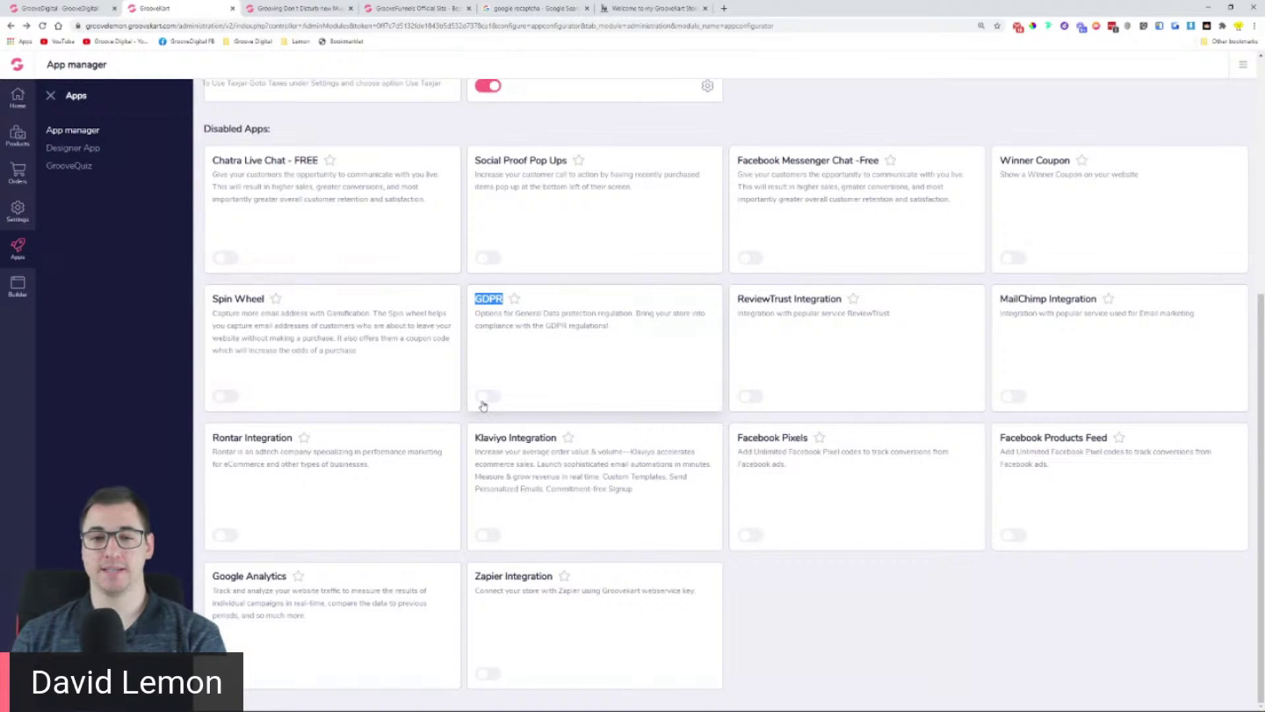
left_click(640, 346)
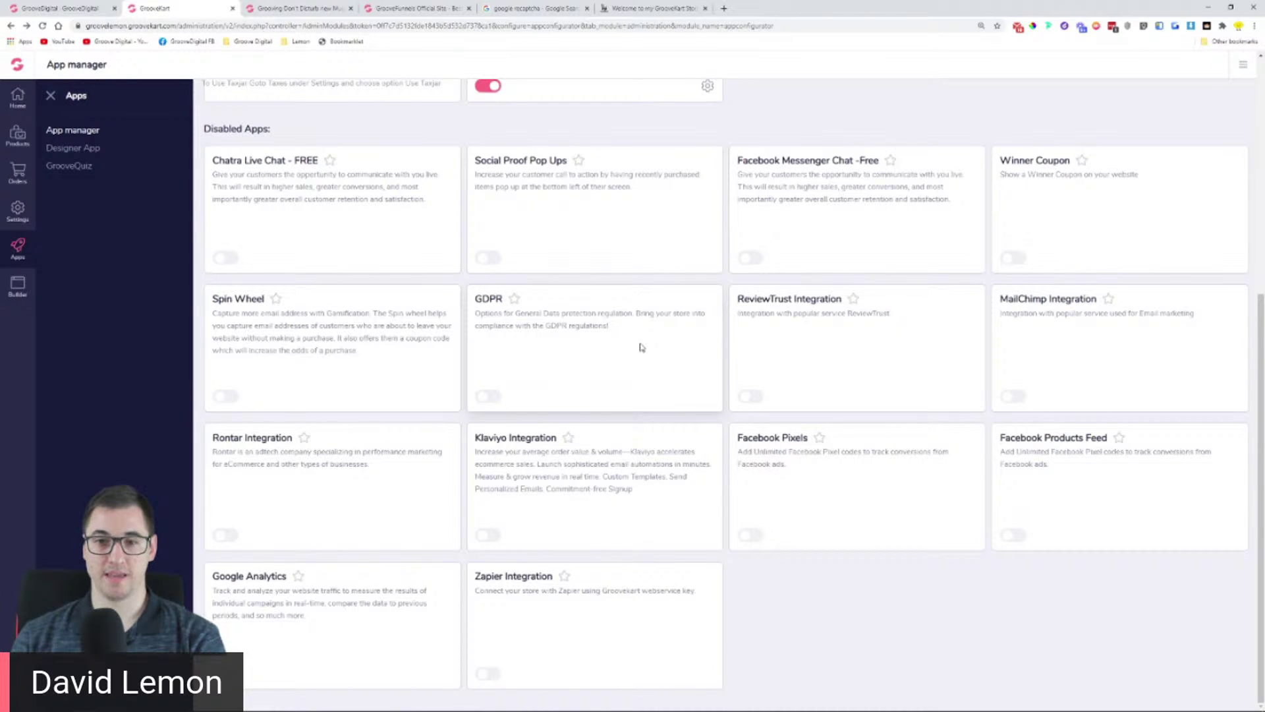
left_click_drag(741, 300, 835, 301)
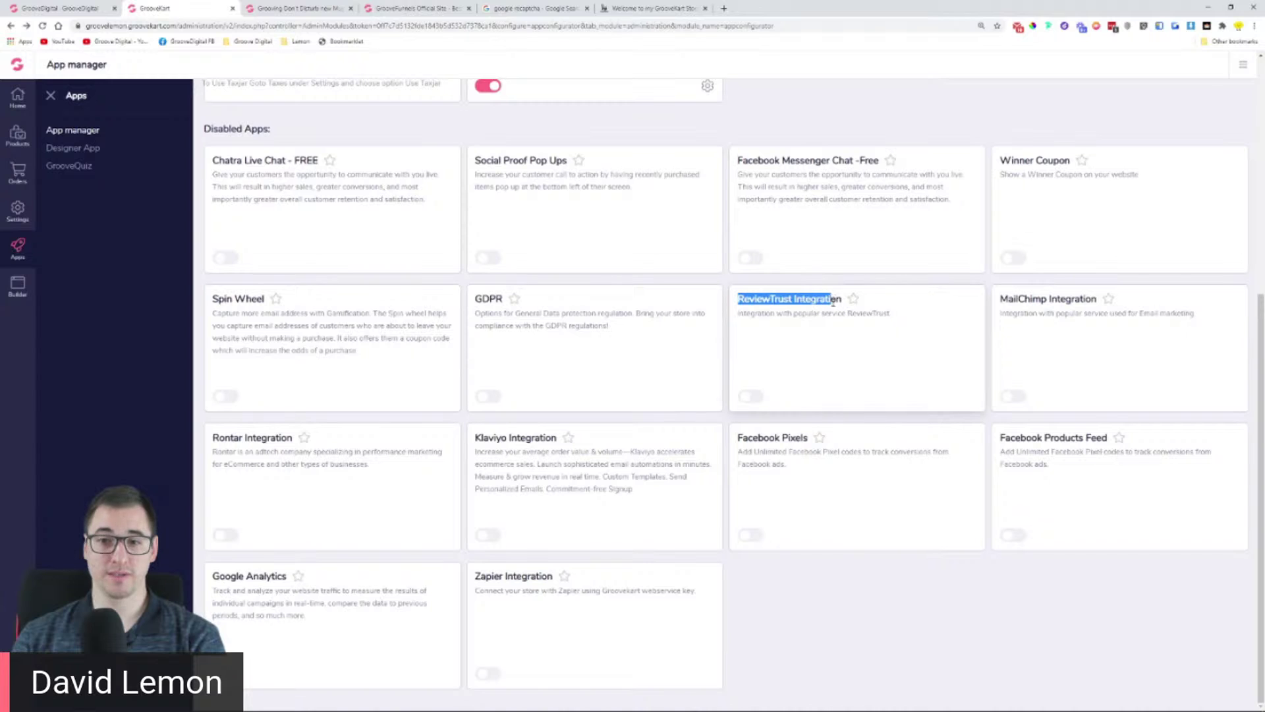
left_click(836, 301)
left_click_drag(847, 313, 895, 319)
left_click(857, 337)
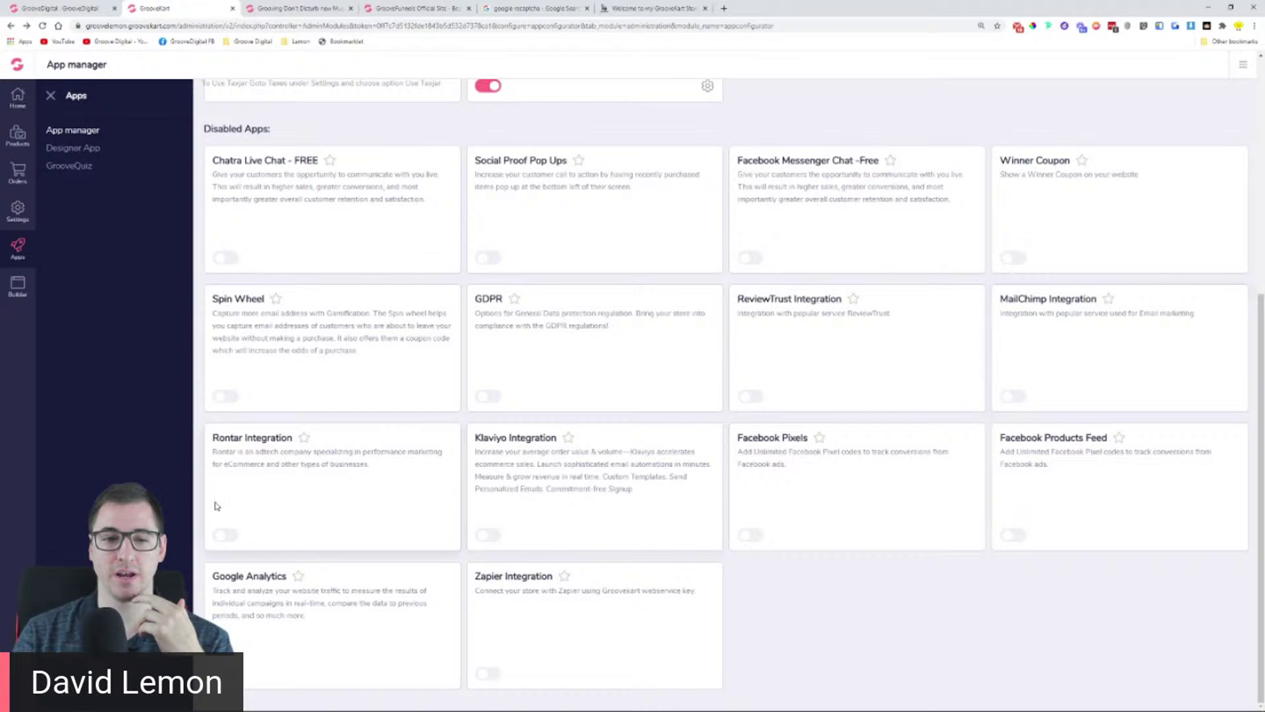
Step: Read the descriptions of the Rontar Integration and Klaviyo Integration apps
left_click_drag(250, 452, 353, 454)
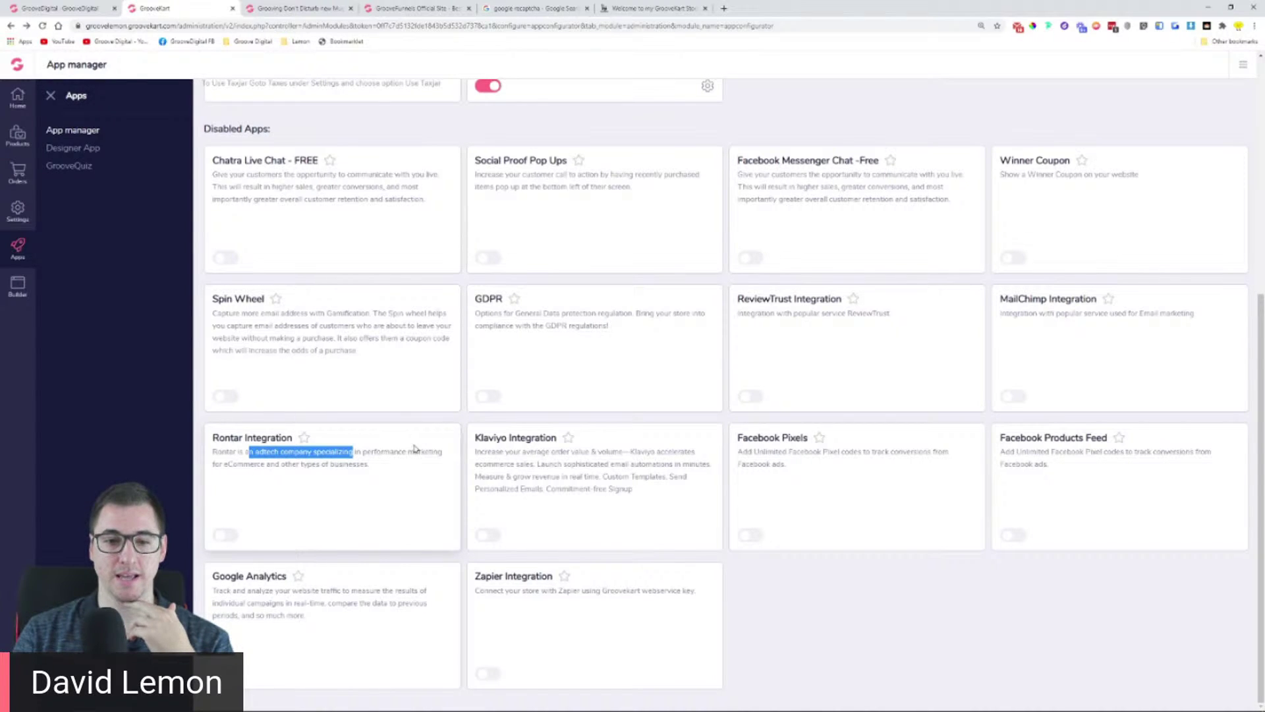
left_click_drag(212, 452, 430, 452)
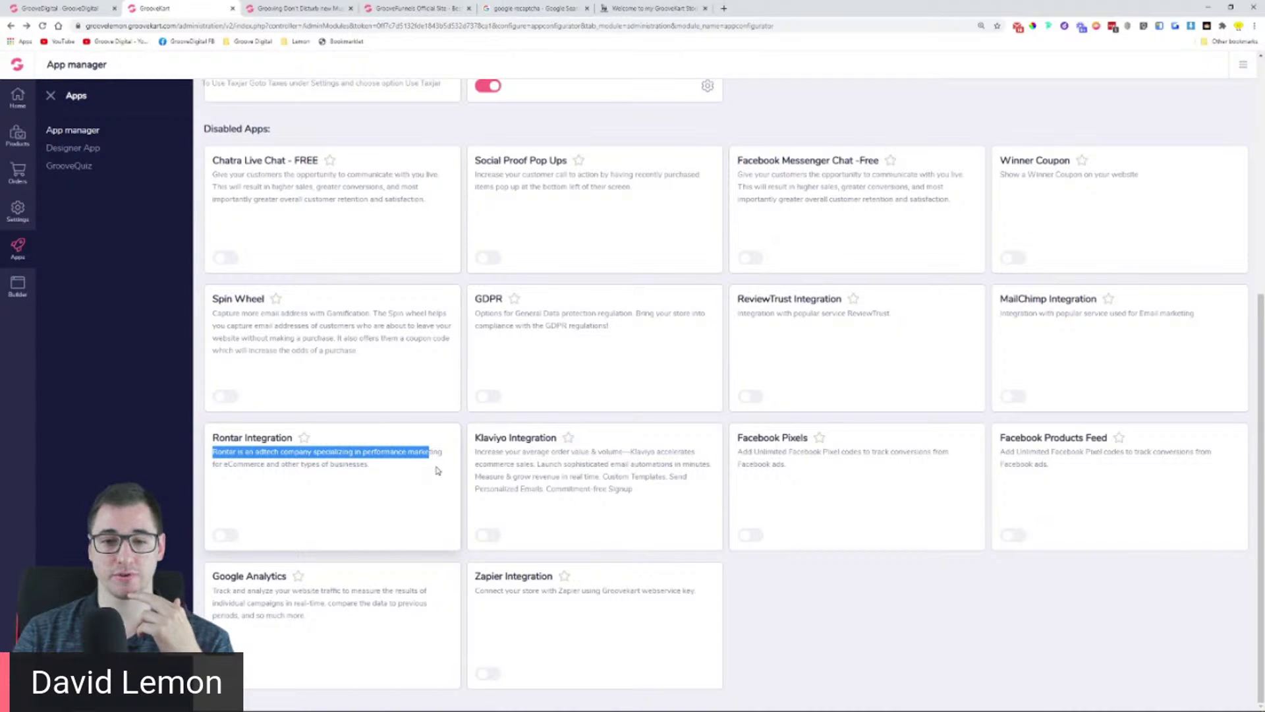
left_click_drag(480, 438, 715, 470)
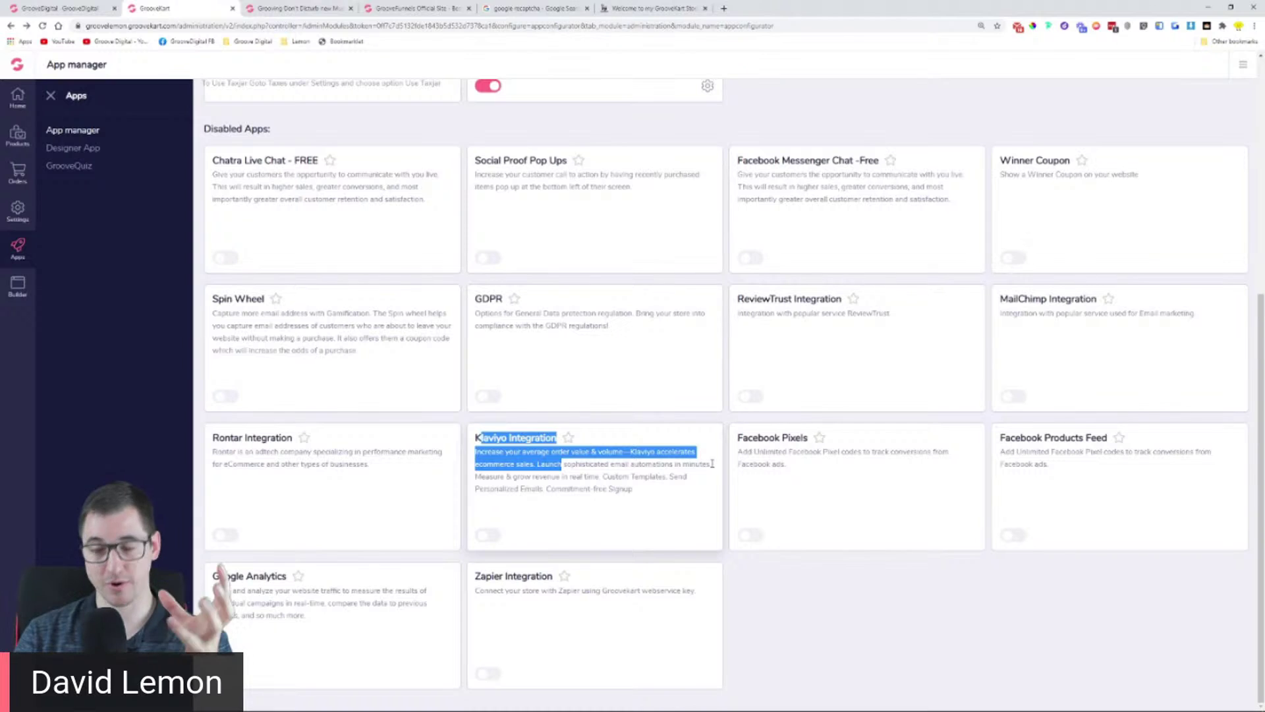
left_click(758, 459)
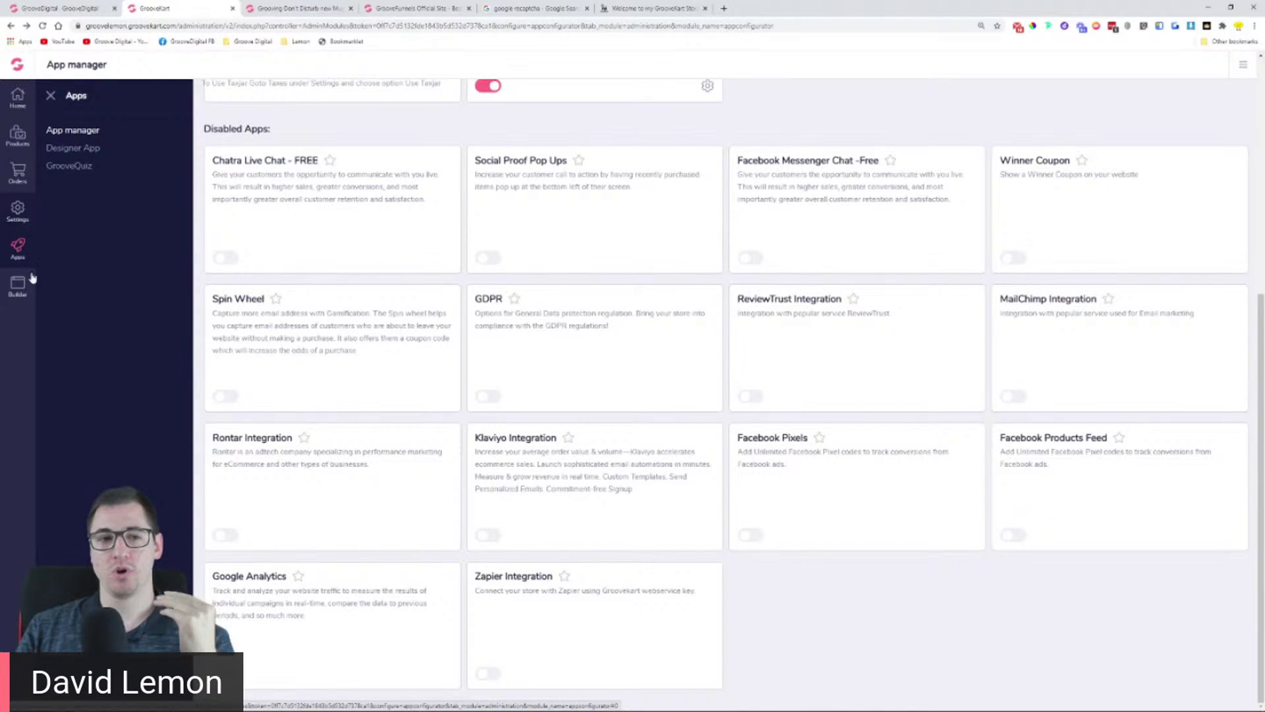
Step: Open the store's homepage in the page builder and add an H2 heading between the hero banner and the icon row
left_click(18, 287)
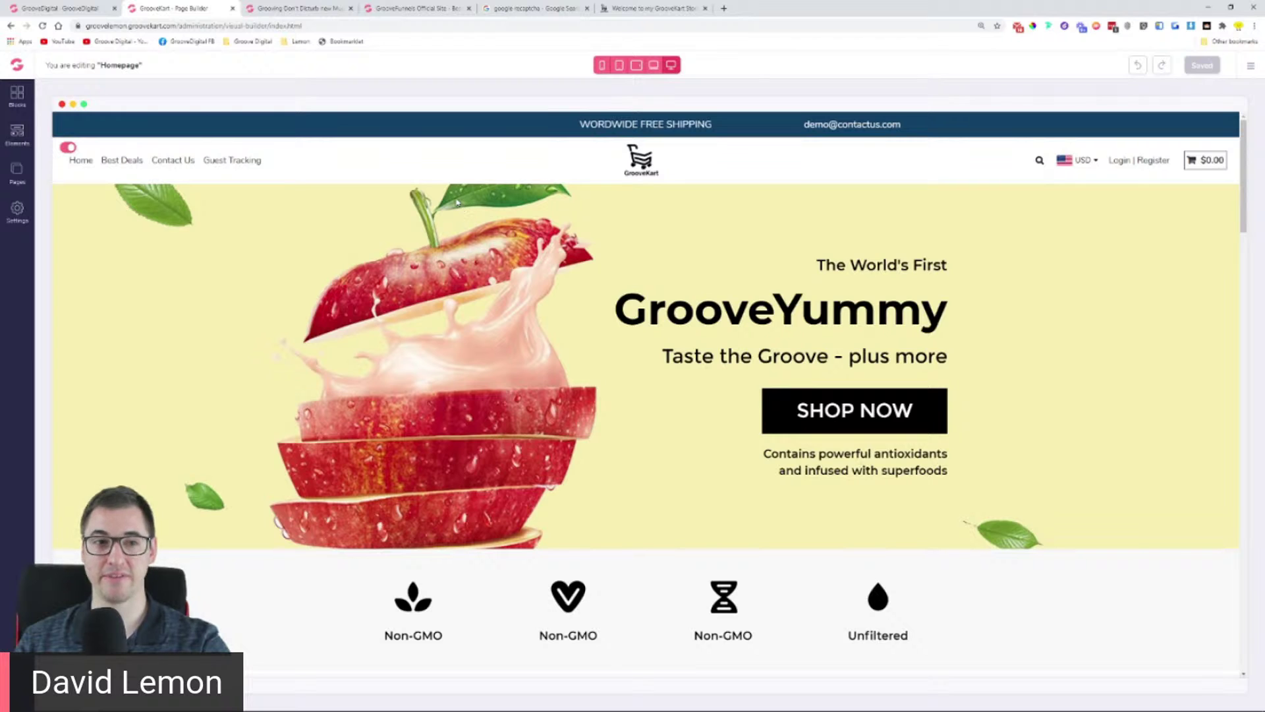
scroll(318, 300, "down", 3)
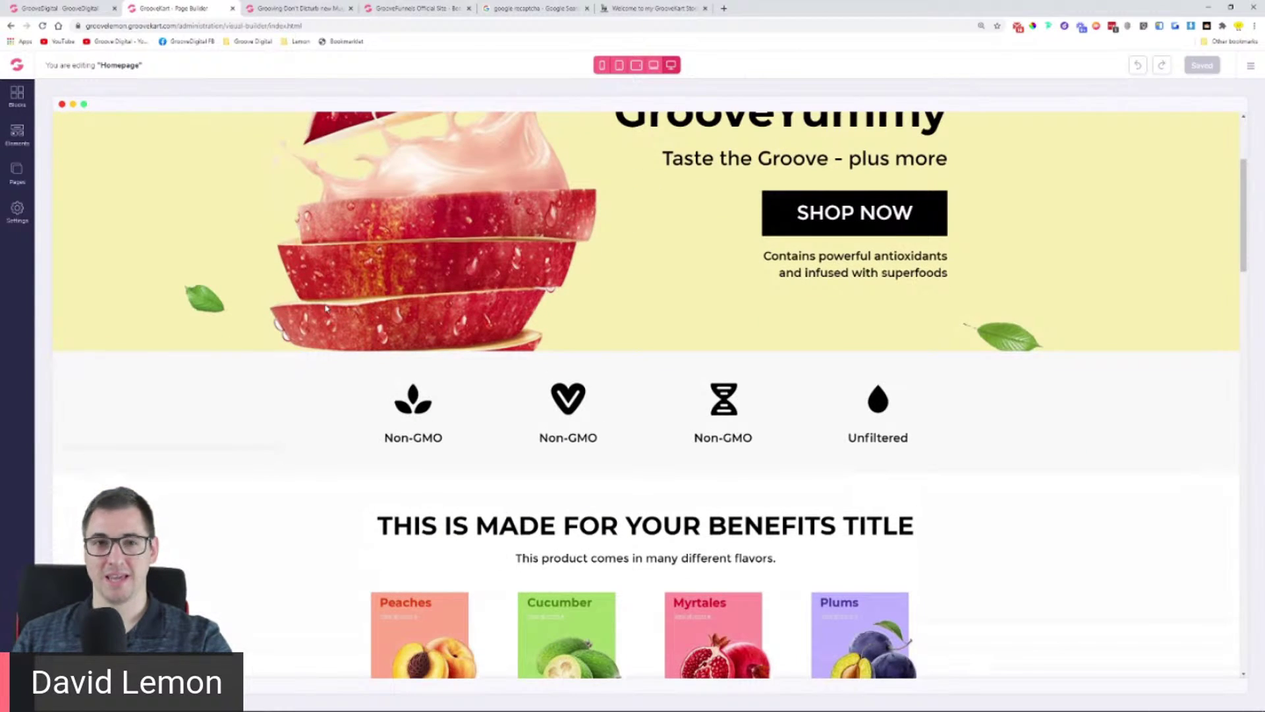
left_click(17, 134)
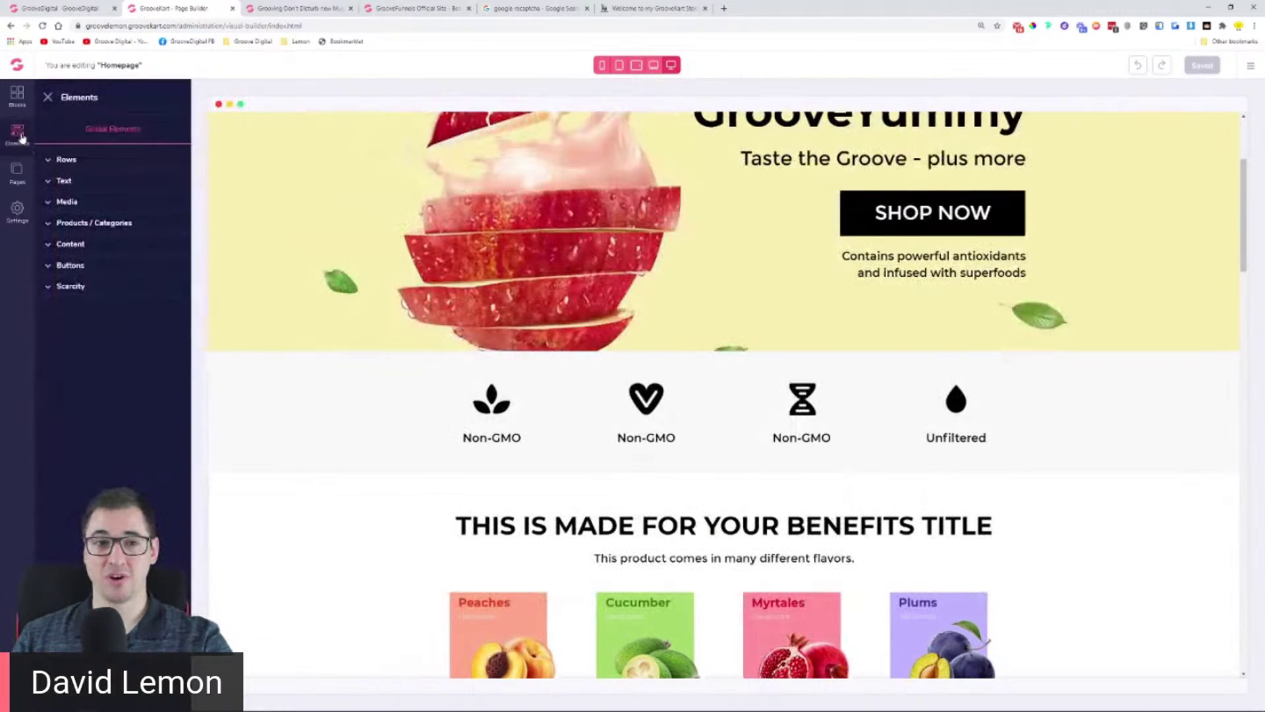
left_click(64, 183)
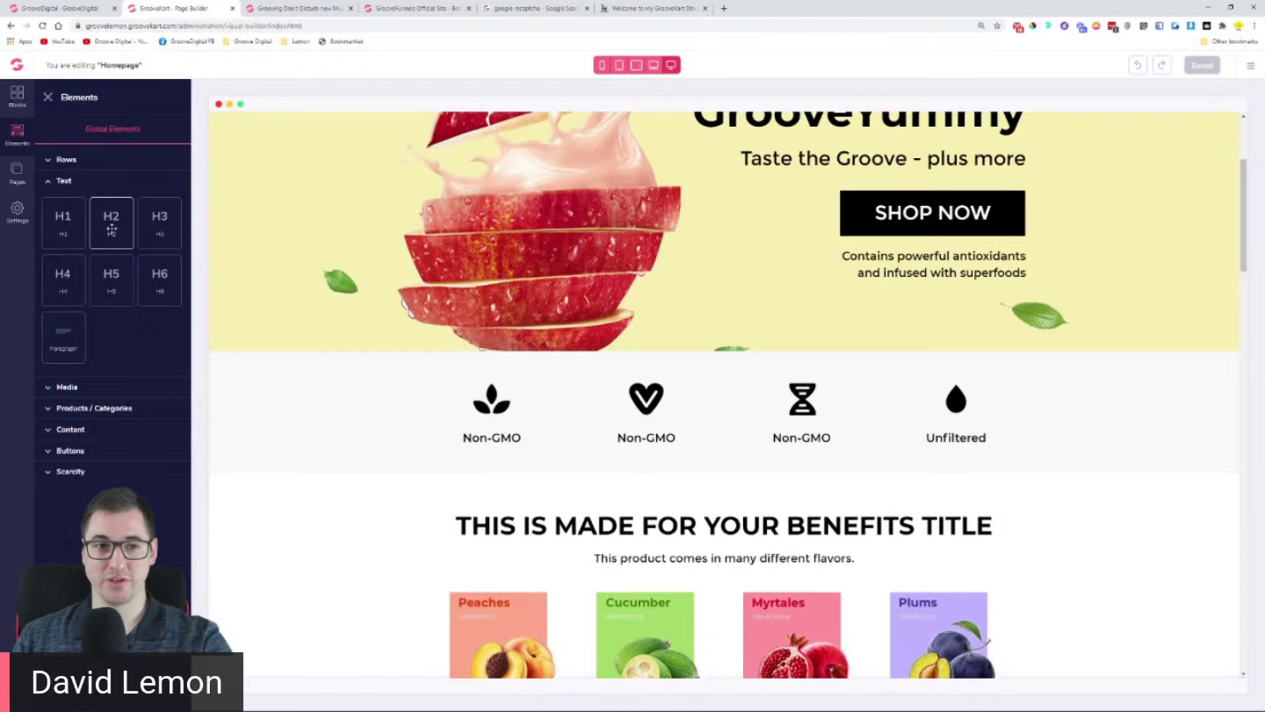
left_click_drag(116, 239, 716, 379)
left_click(699, 362)
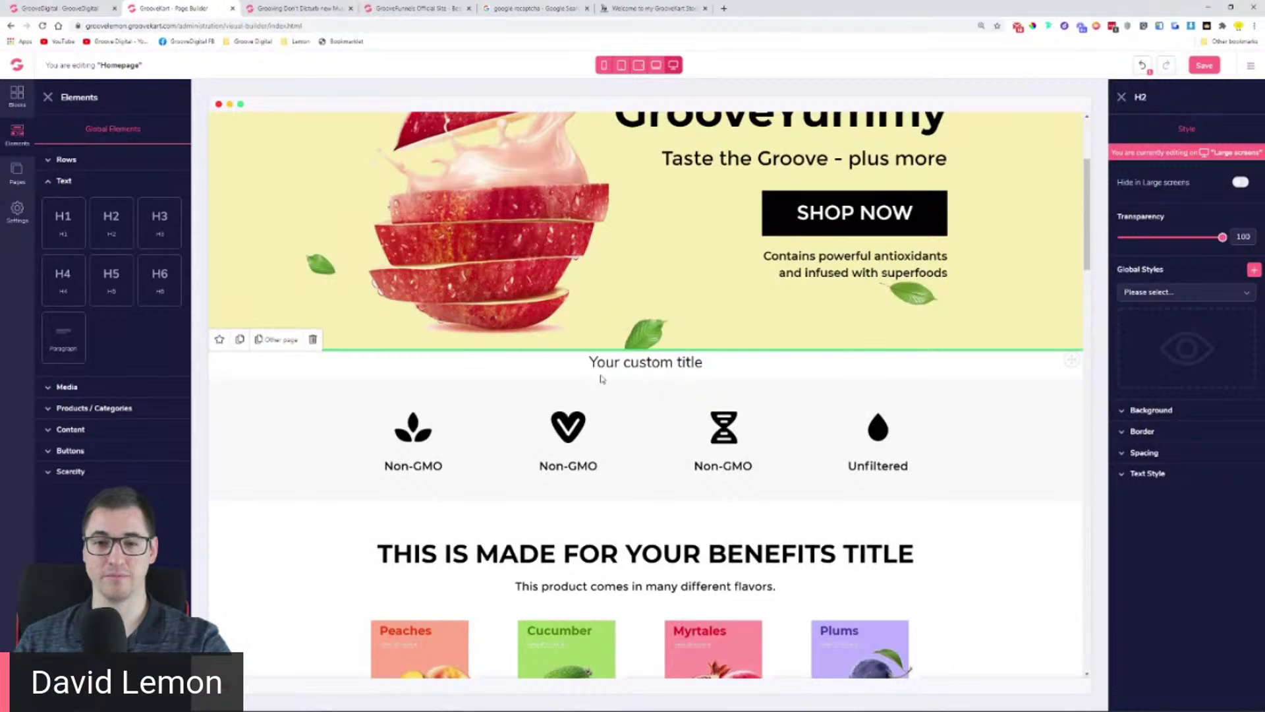
Step: Change the new H2 heading's text on the homepage to "Your customize title"
double_click(657, 364)
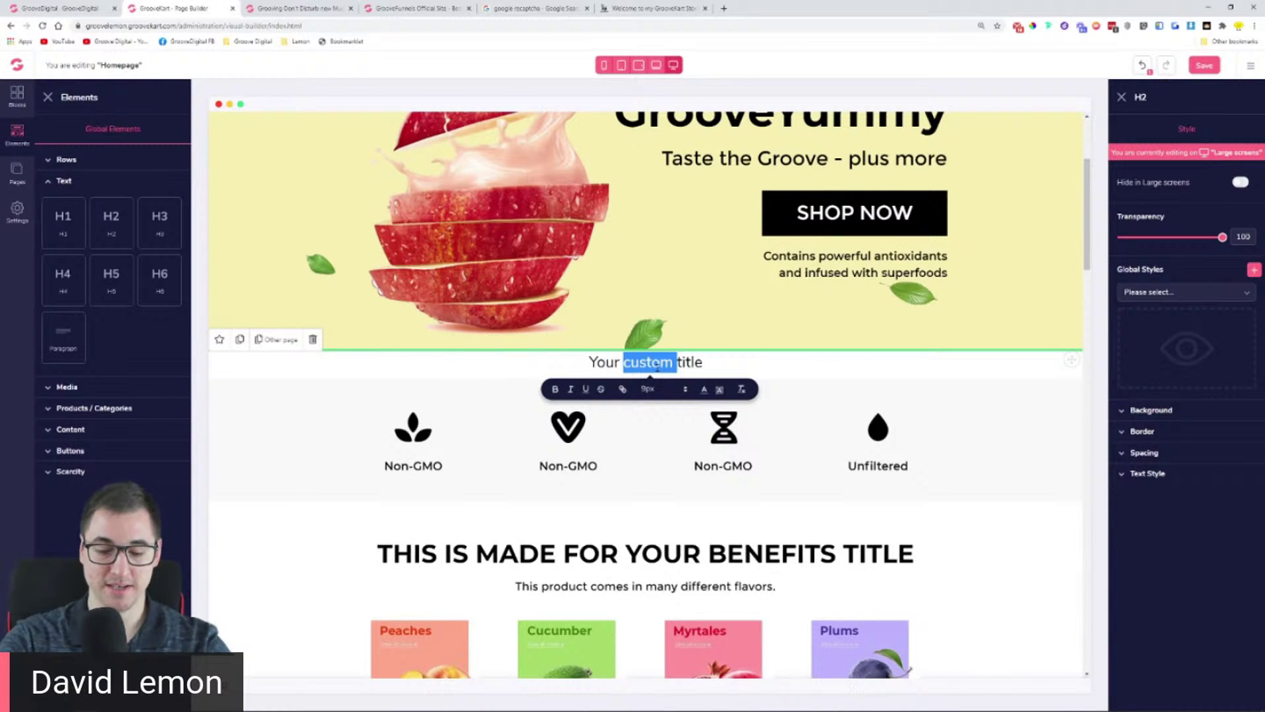
type("cus")
type("tomize")
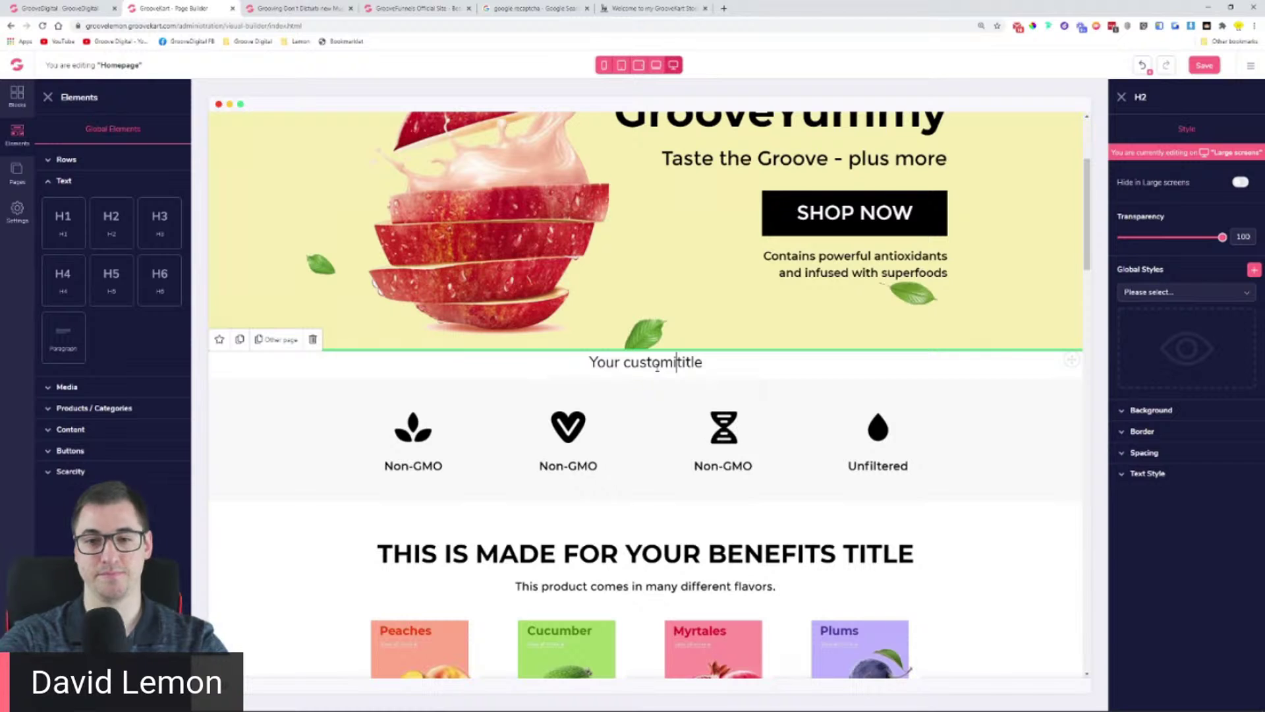
left_click(806, 455)
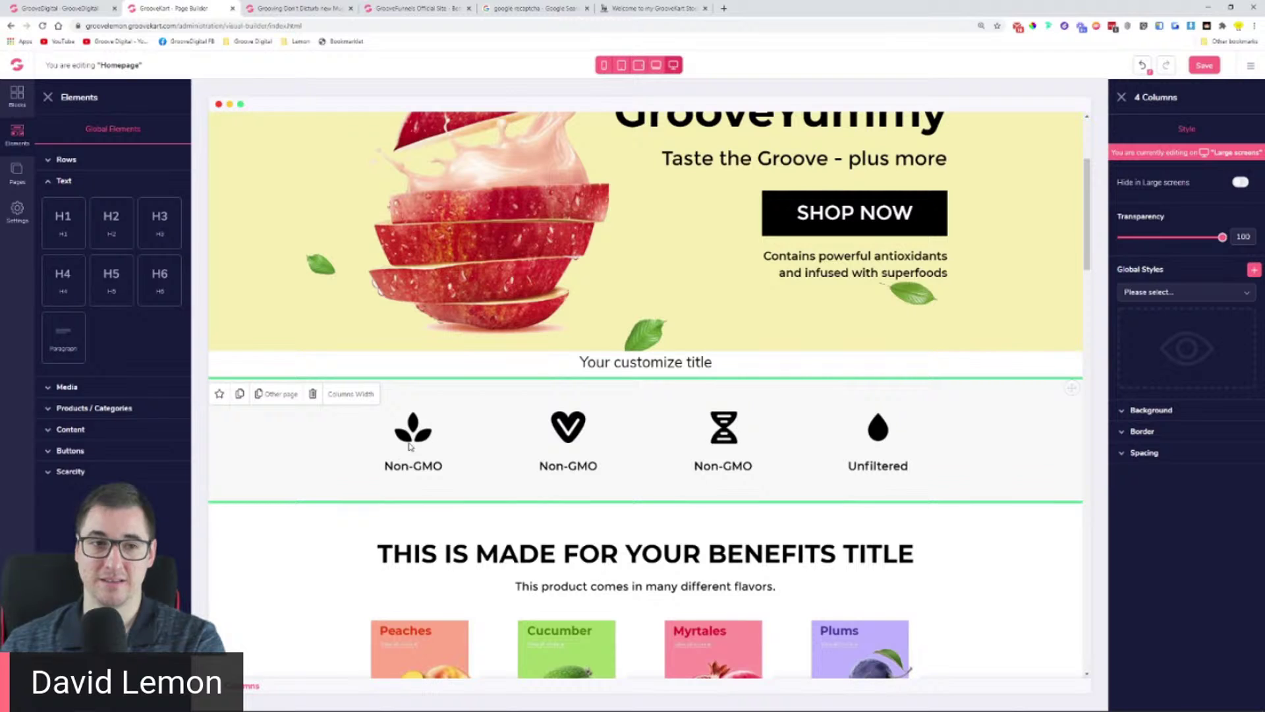
Step: Show the available row layouts and compare them with the homepage's column sections
left_click(66, 160)
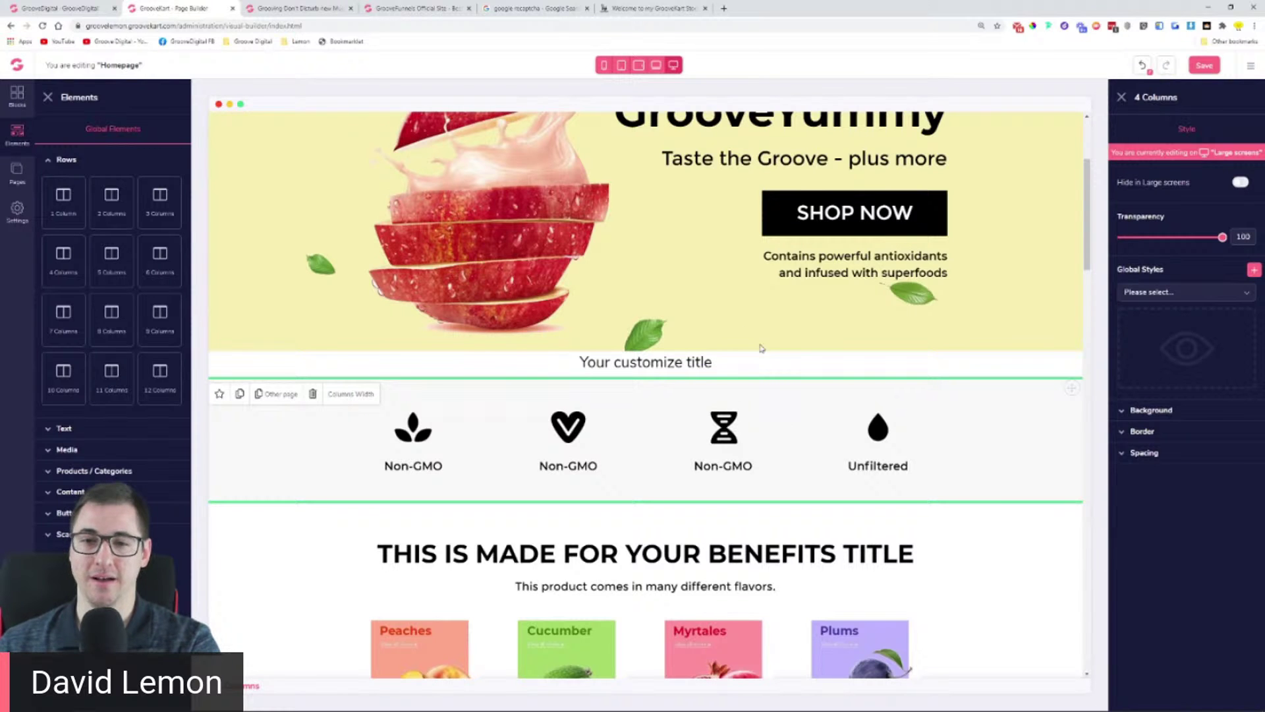
scroll(394, 273, "down", 4)
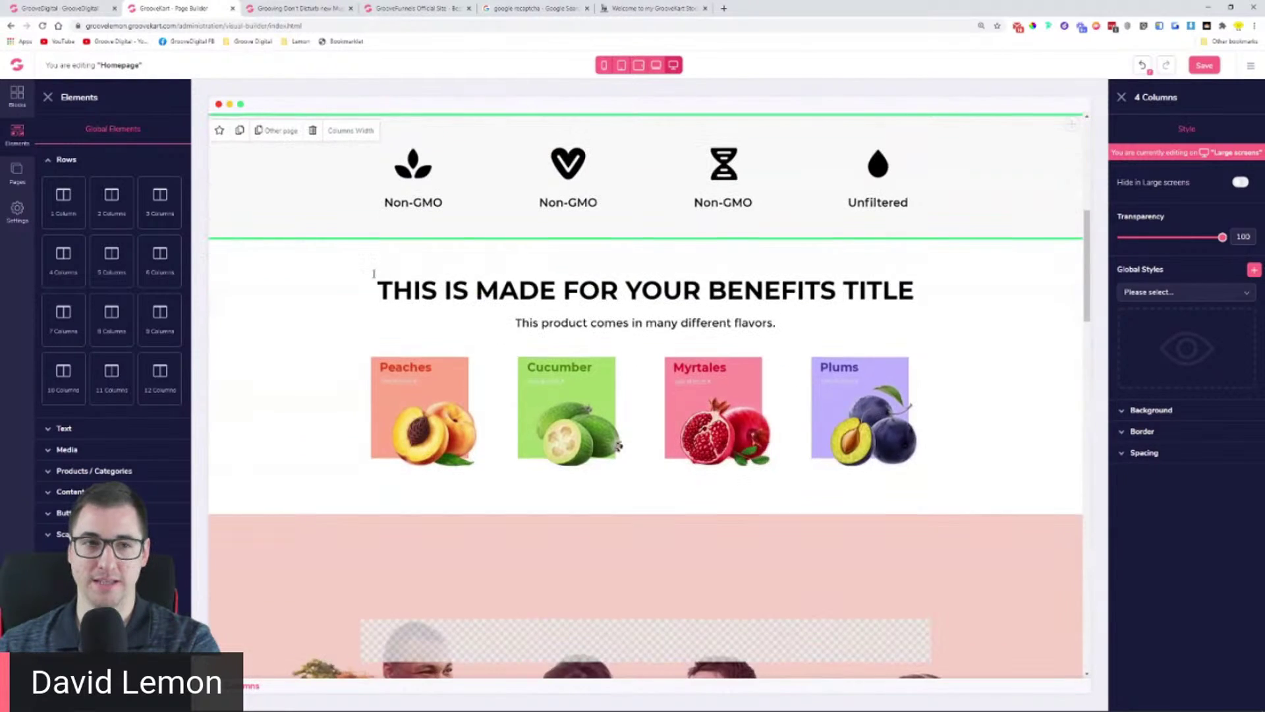
scroll(369, 282, "up", 6)
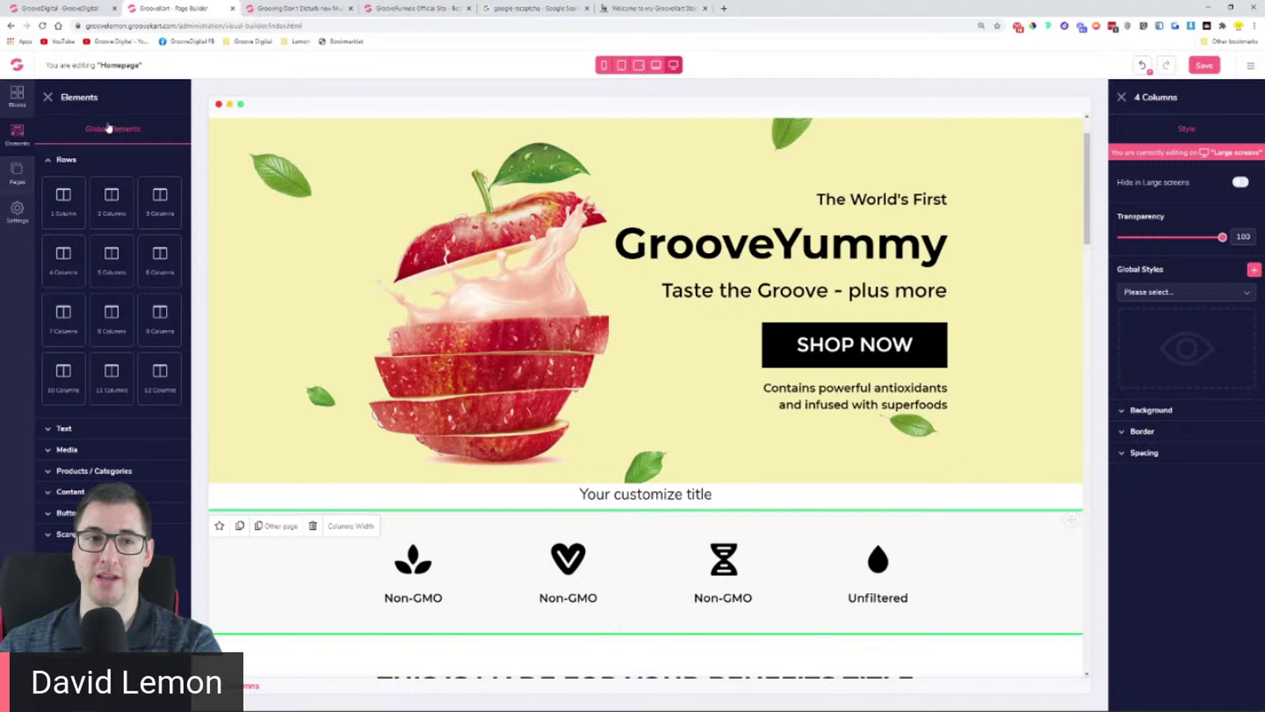
Step: Open the Category page for editing without saving the homepage changes, and select its product grid
left_click(17, 173)
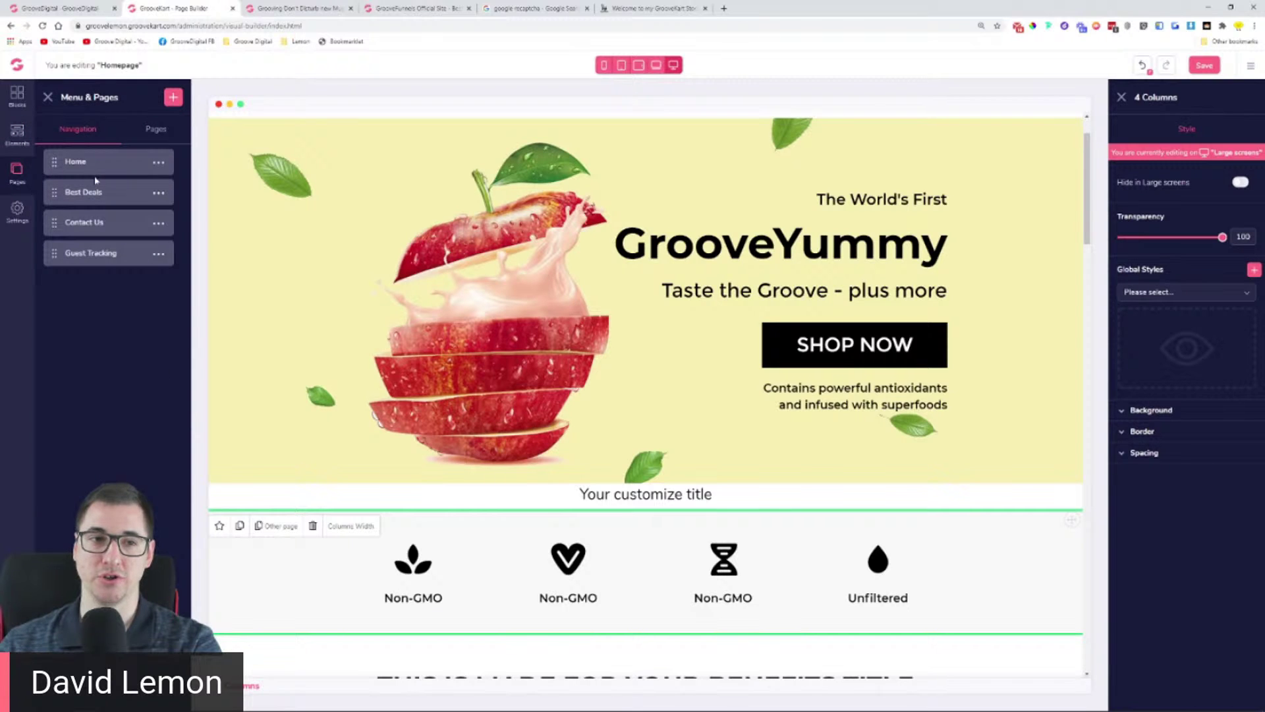
left_click(141, 132)
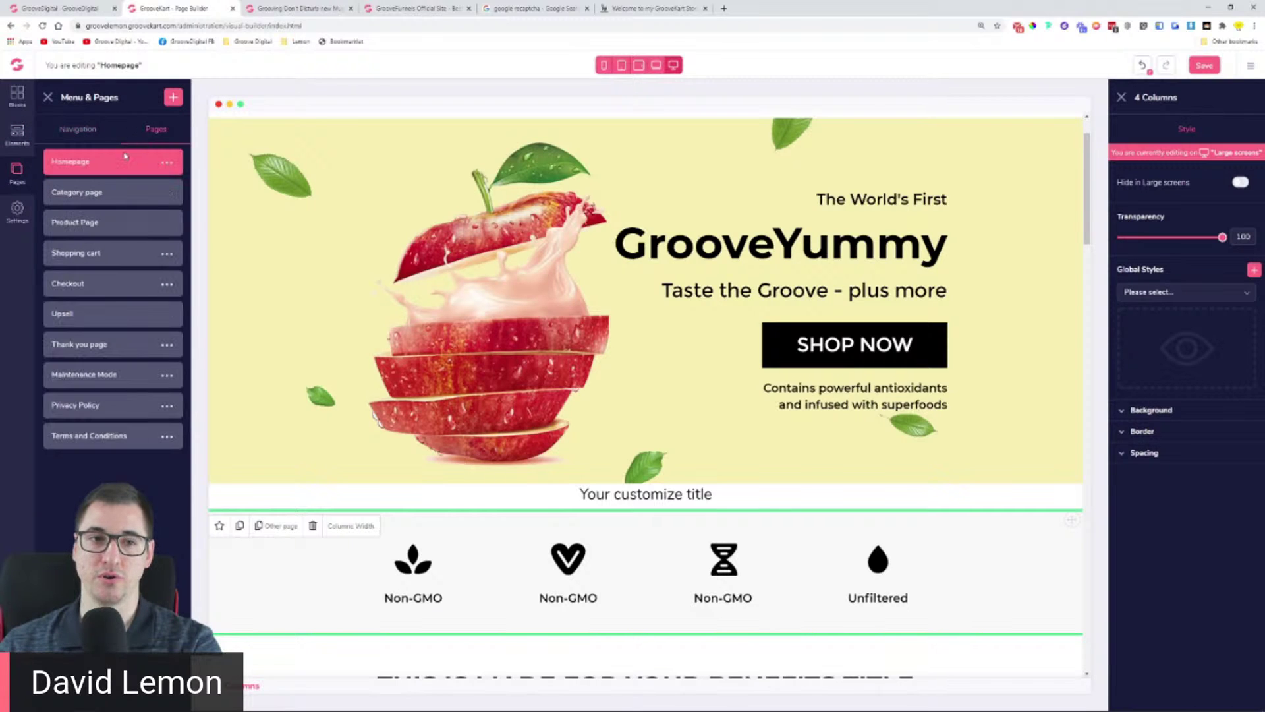
left_click(92, 205)
left_click(619, 426)
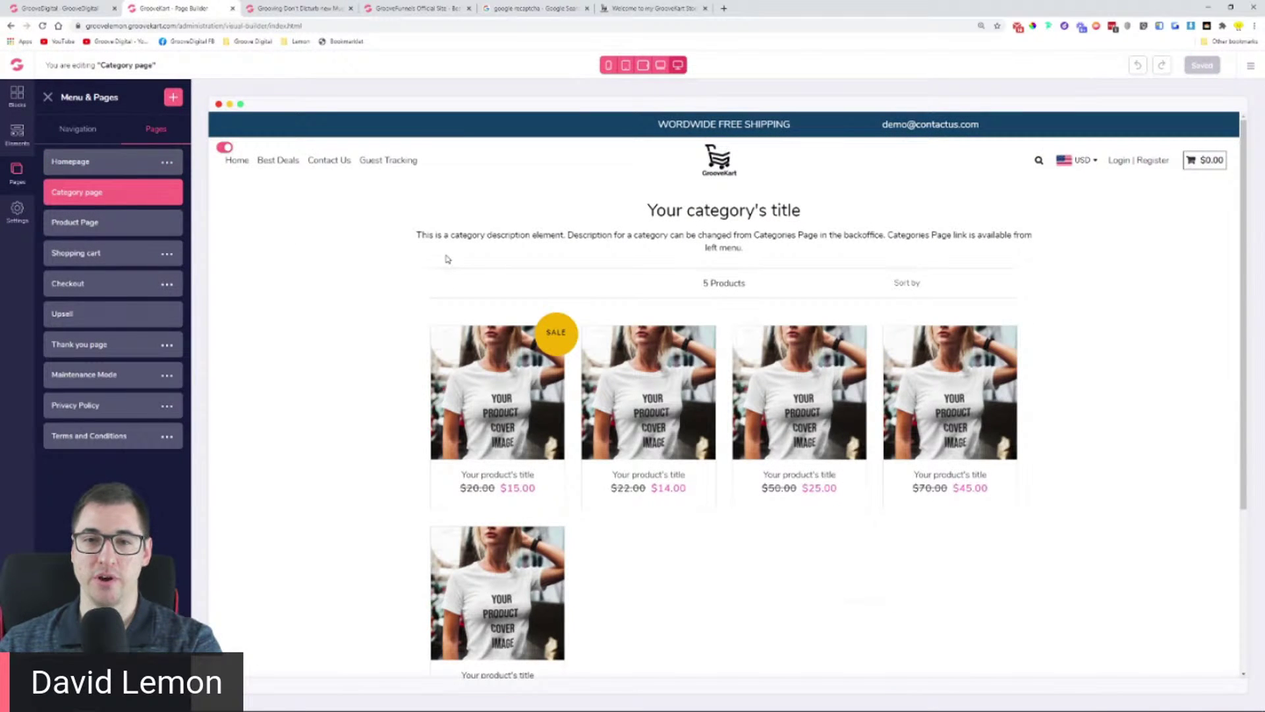
left_click(820, 541)
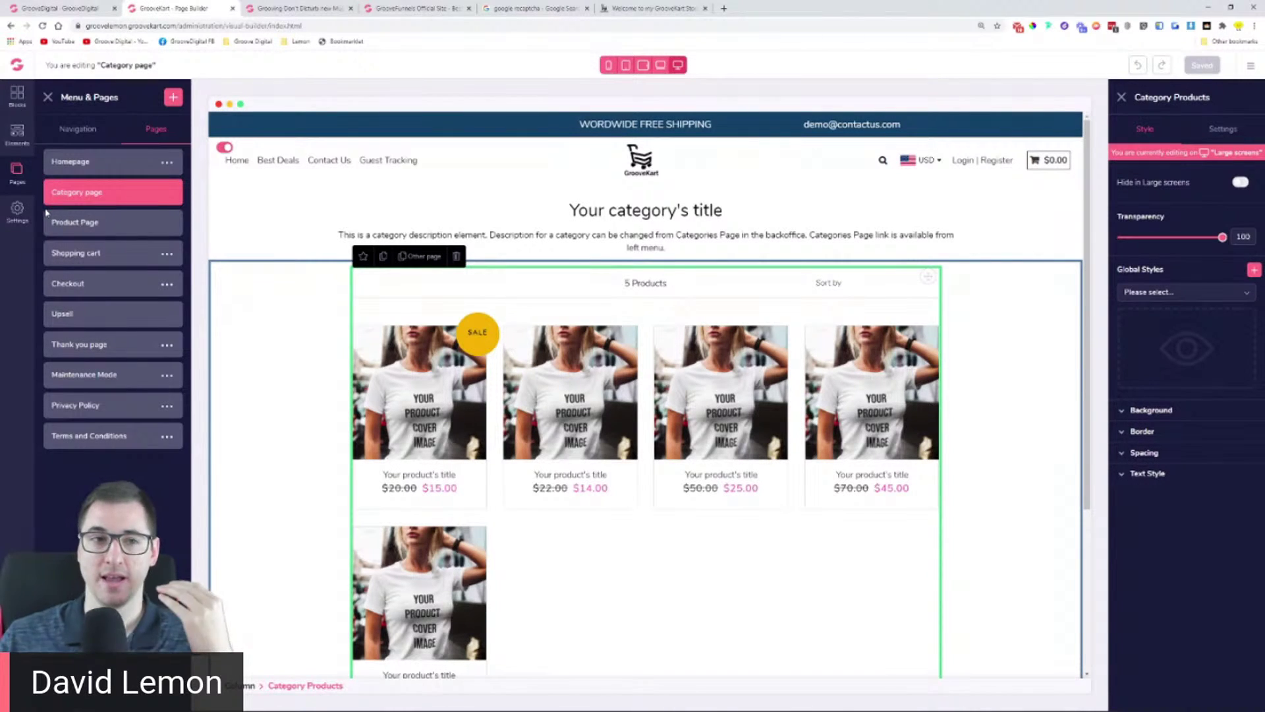
Step: Add a Category Description element above the product grid and show the category-specific media elements
left_click(17, 134)
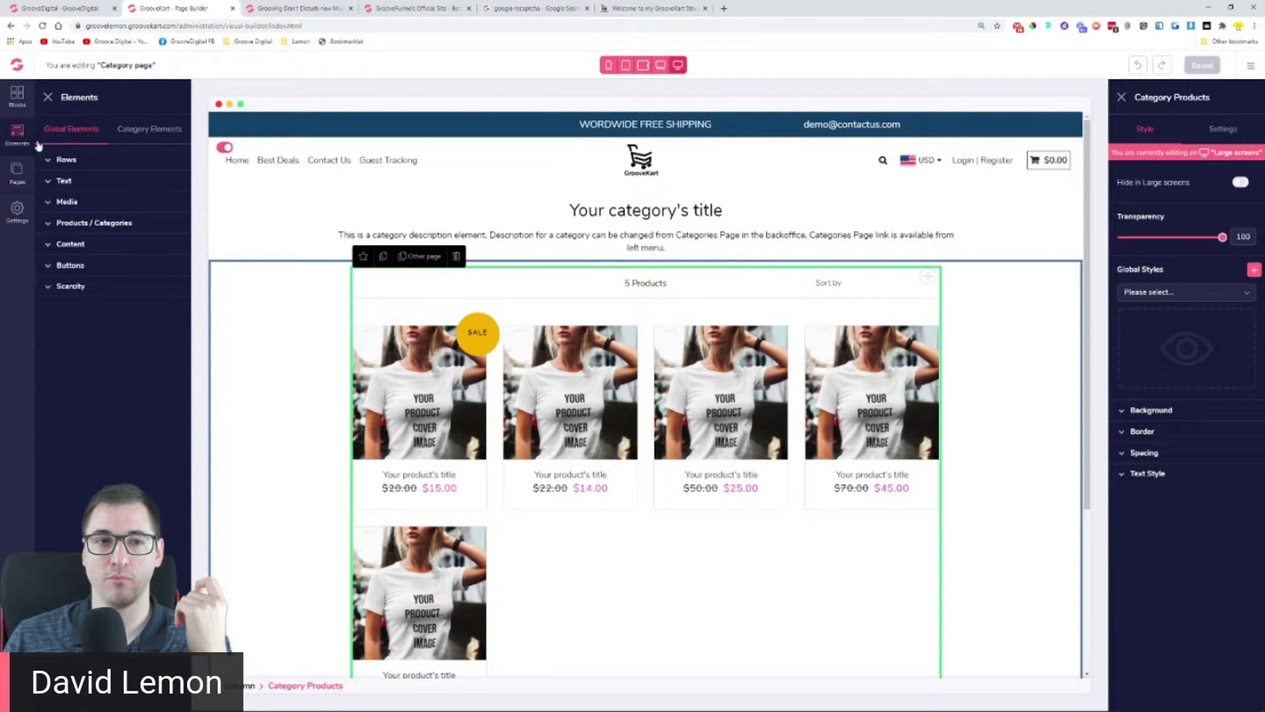
left_click(151, 135)
left_click(70, 161)
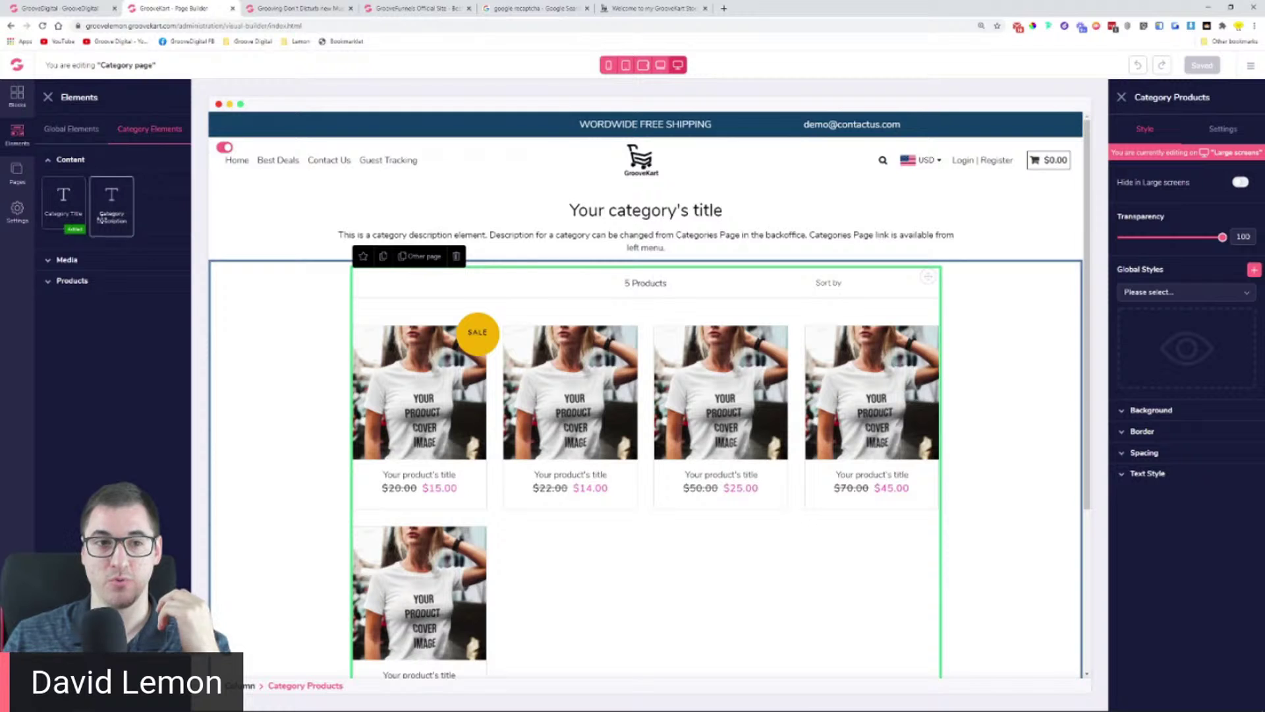
scroll(564, 300, "down", 5)
scroll(539, 460, "up", 5)
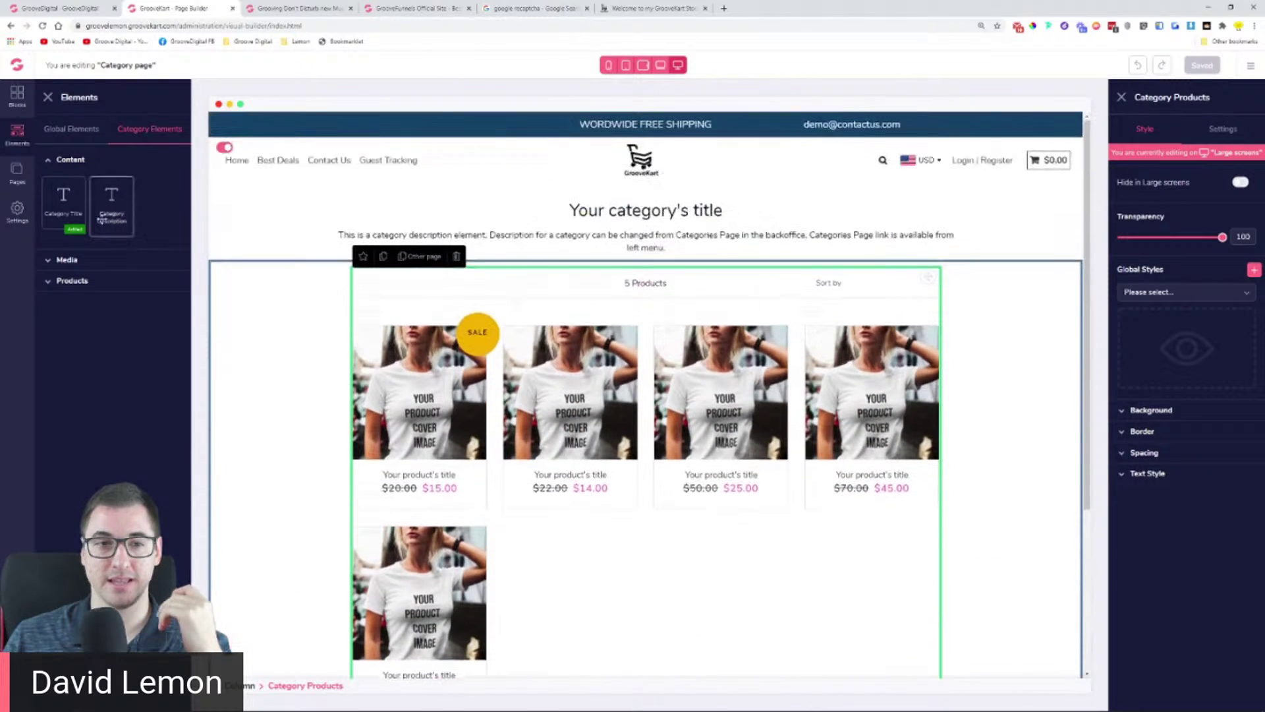
left_click_drag(112, 193, 623, 309)
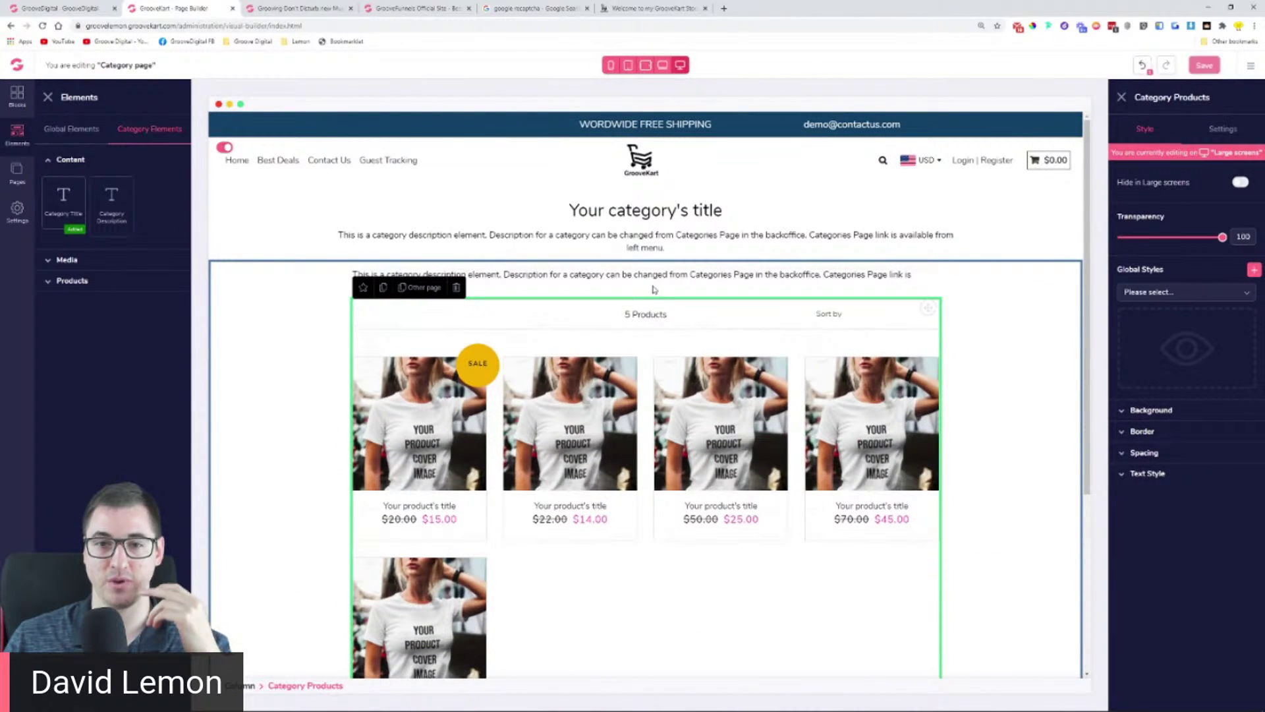
left_click(93, 261)
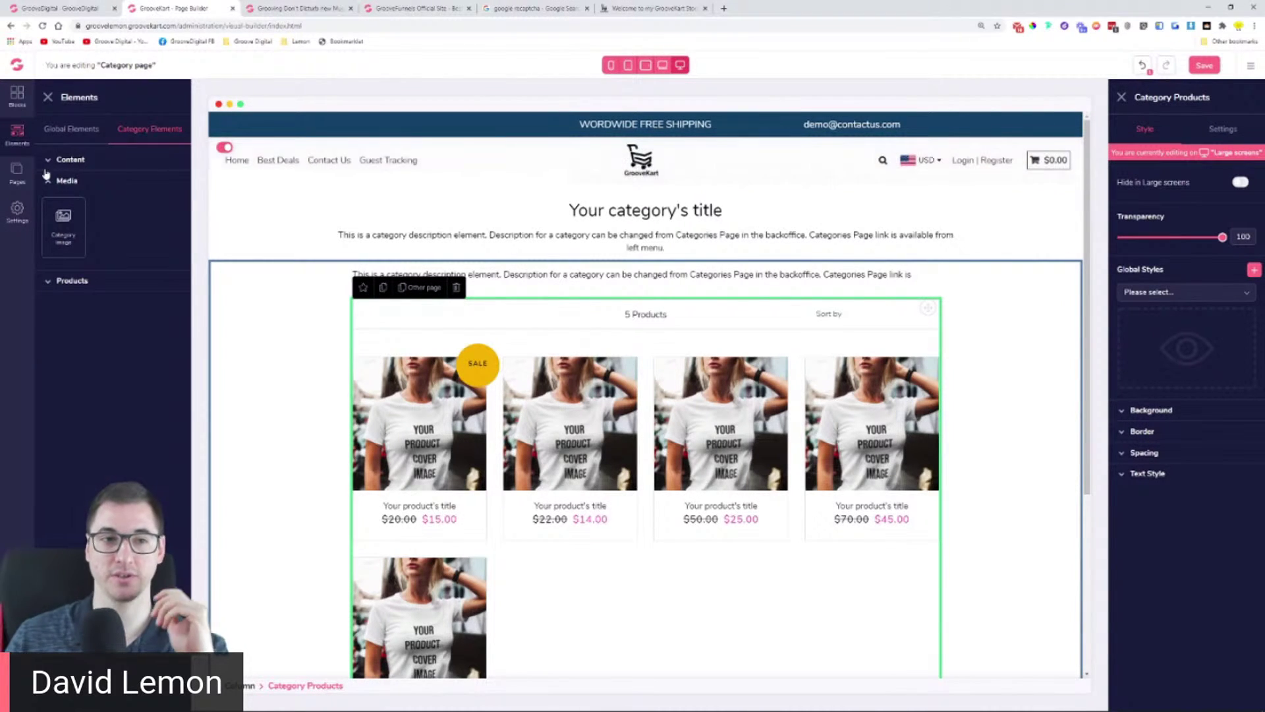
Step: Open the "Product Layout with Bumps" product page layout without saving the category page changes
left_click(20, 176)
left_click(85, 223)
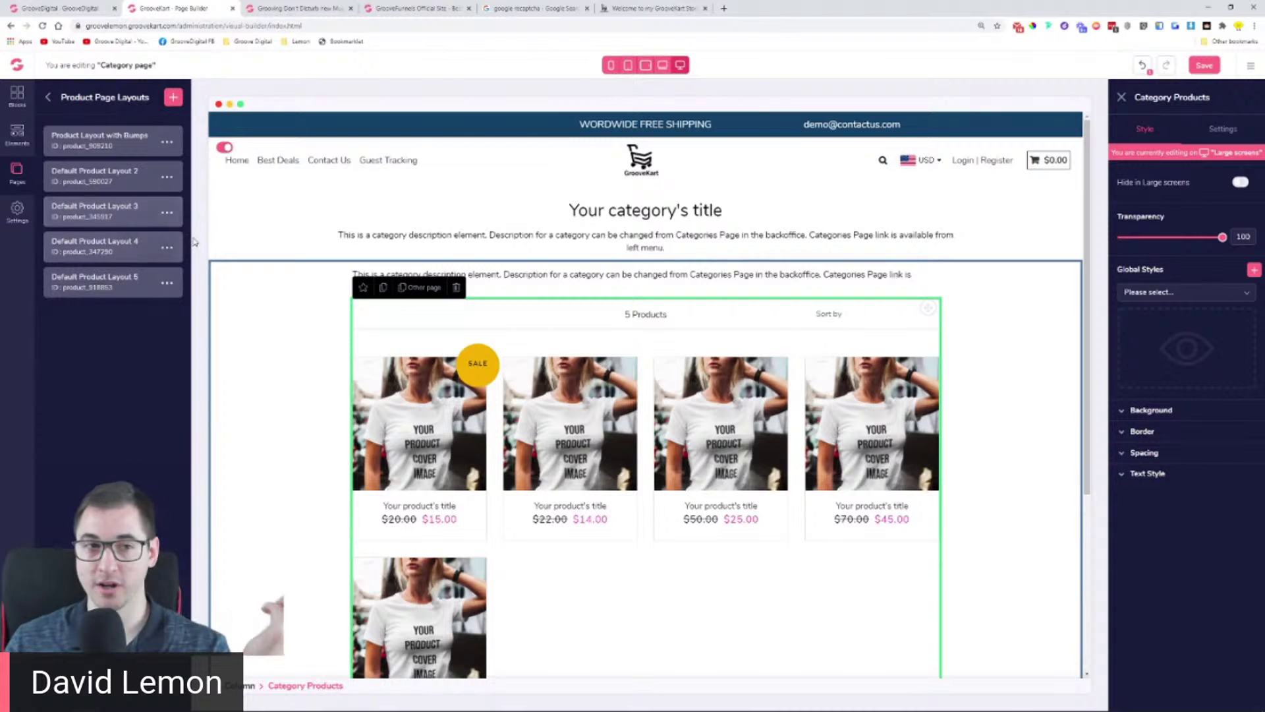
left_click(106, 153)
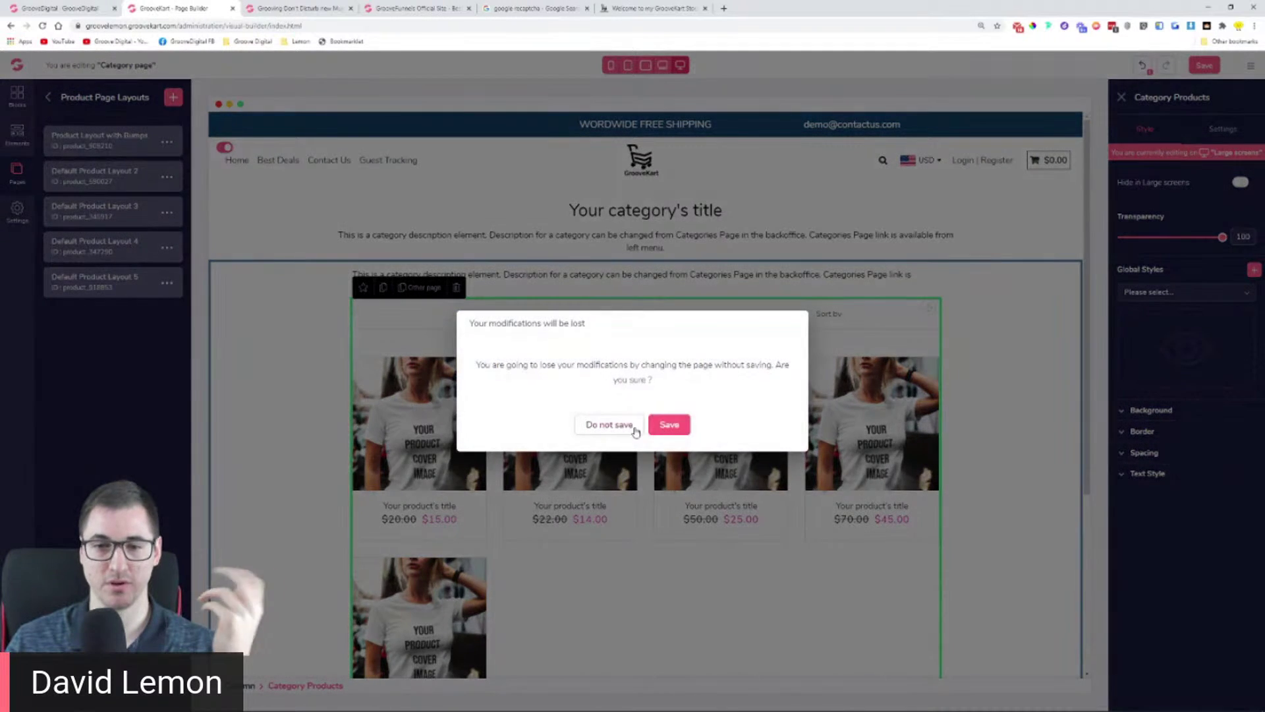
left_click(629, 427)
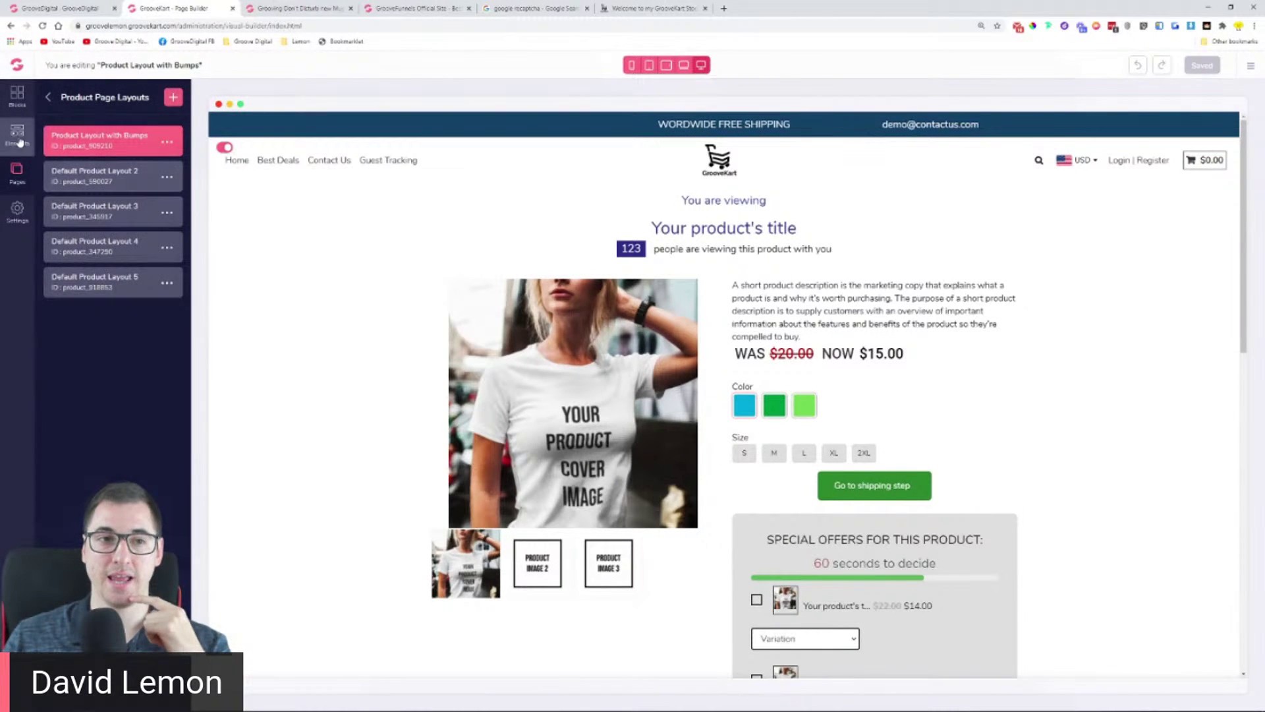
Step: Show the Cart & Pricing product elements and inspect the countdown line and bump product in the special offers box
left_click(17, 135)
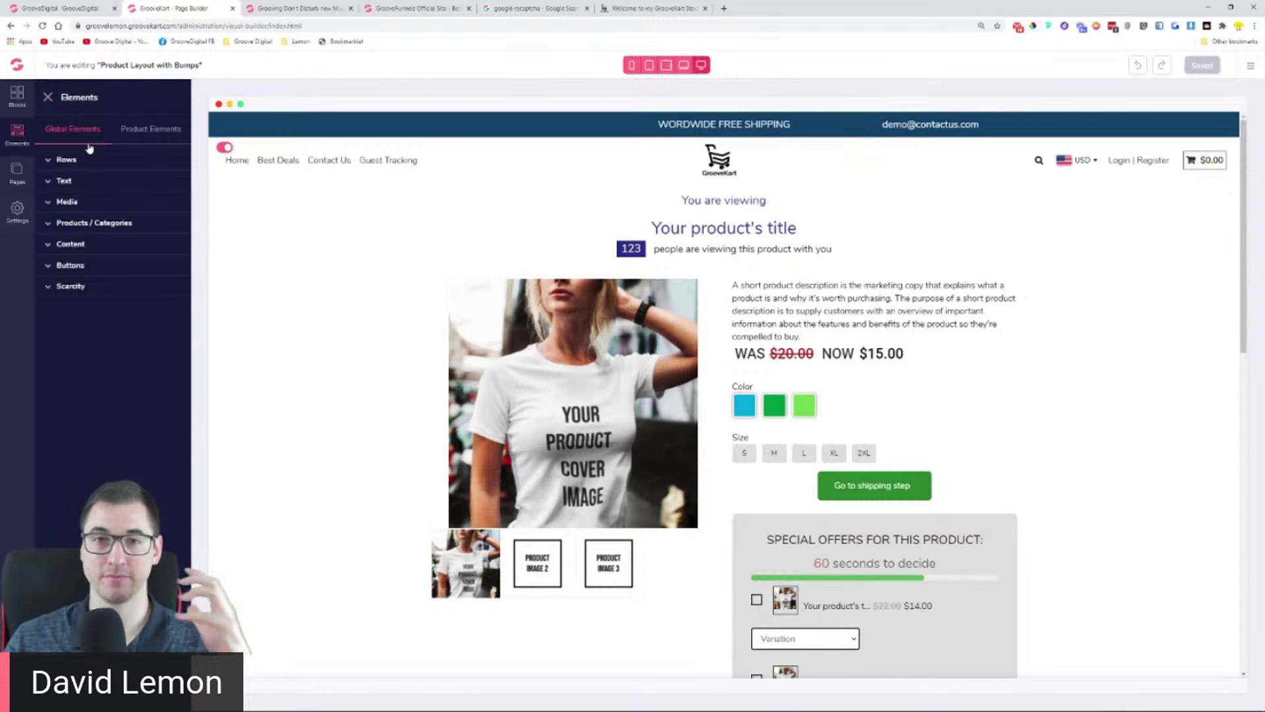
left_click(137, 129)
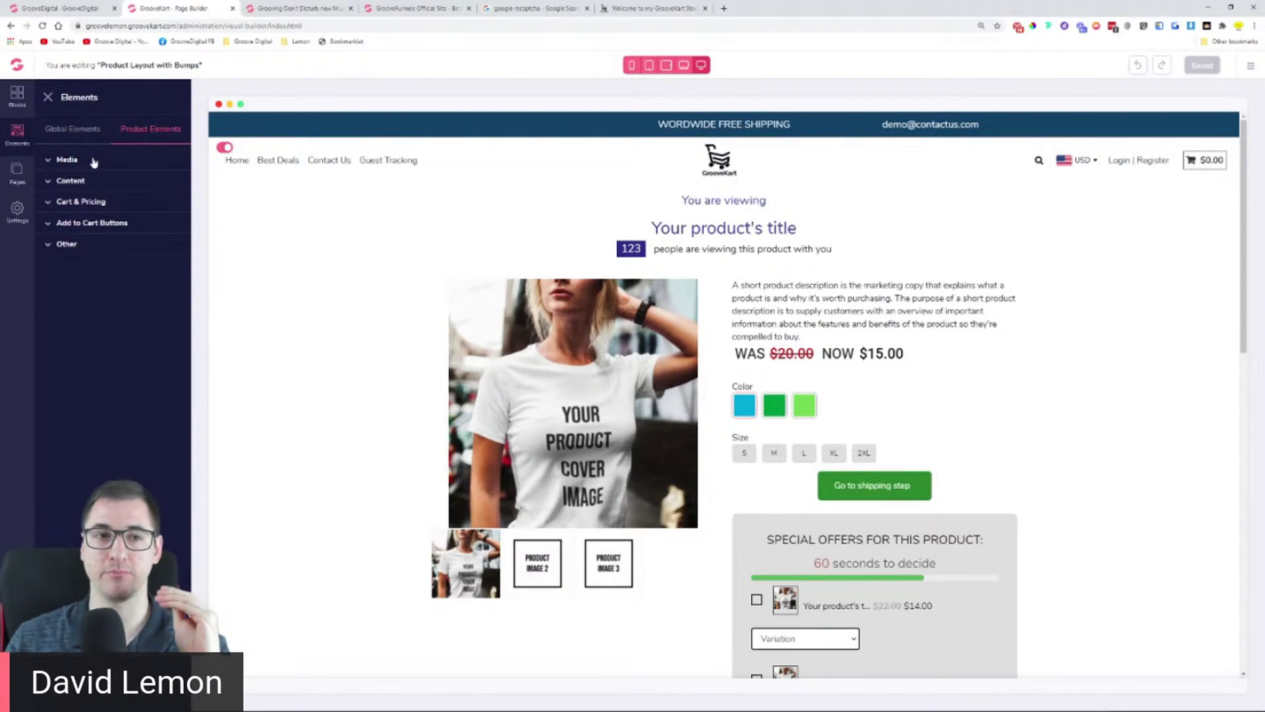
left_click(85, 204)
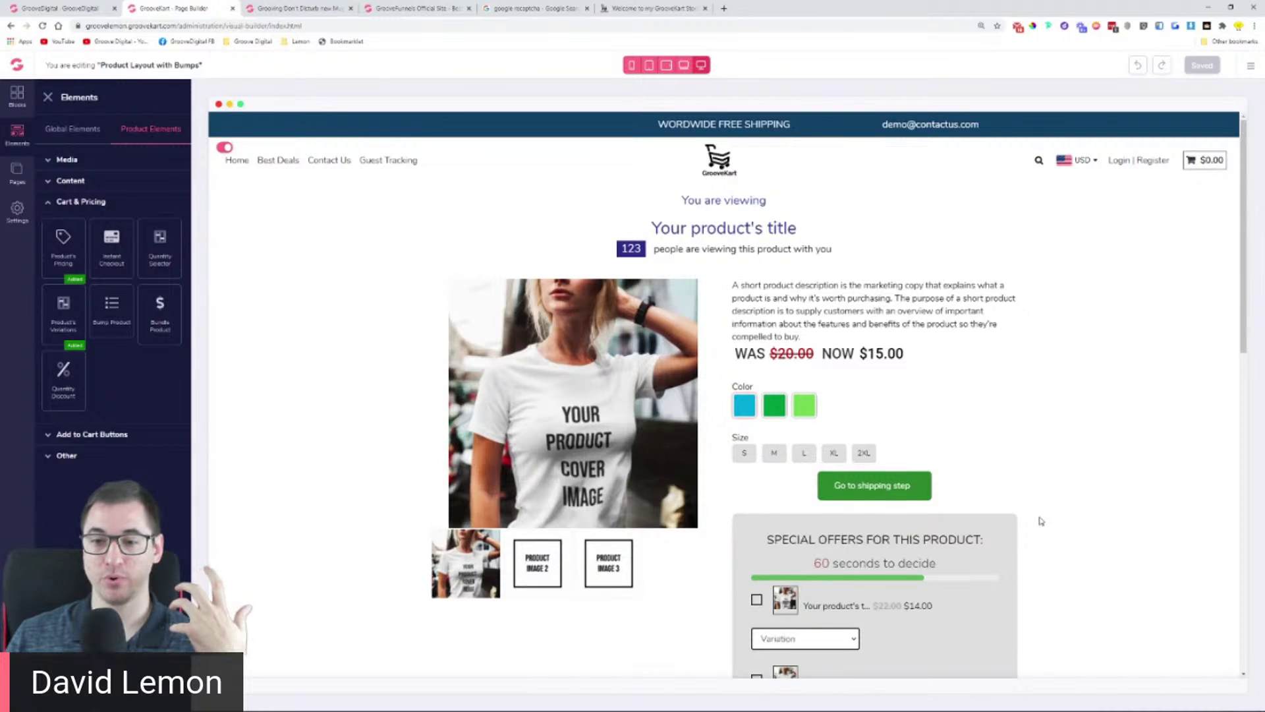
scroll(923, 448, "down", 2)
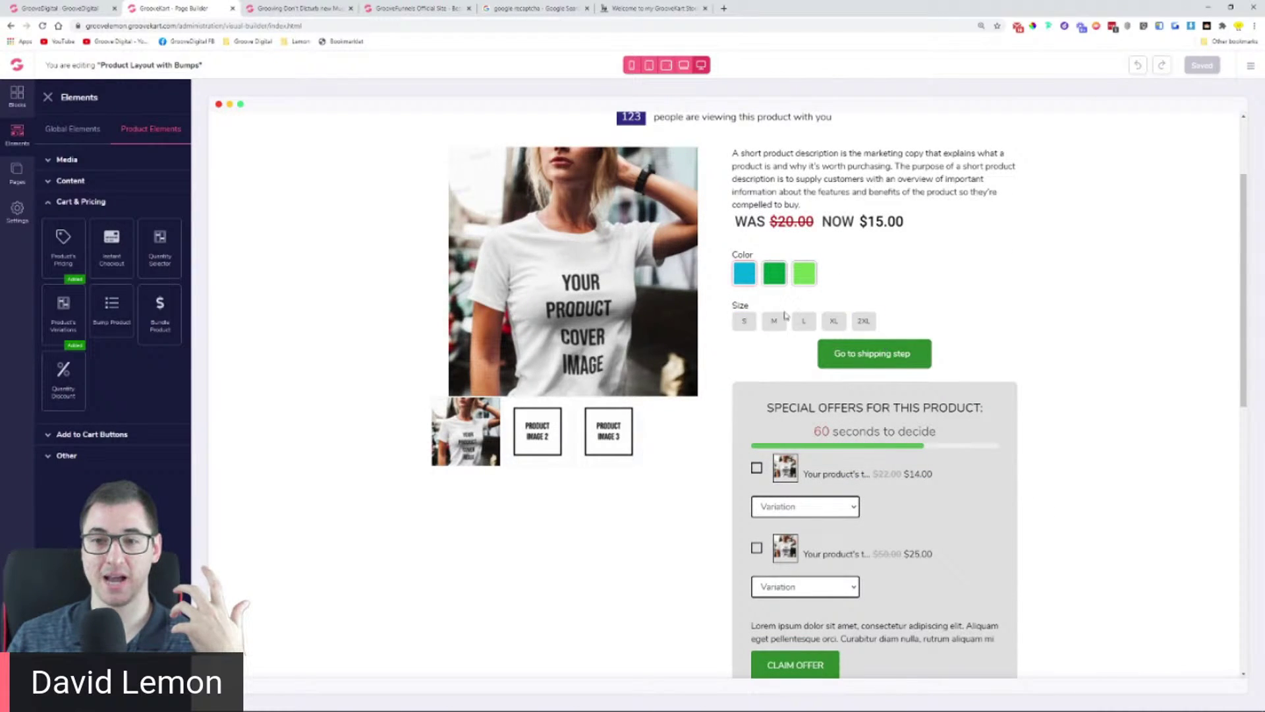
left_click(878, 443)
scroll(968, 554, "down", 1)
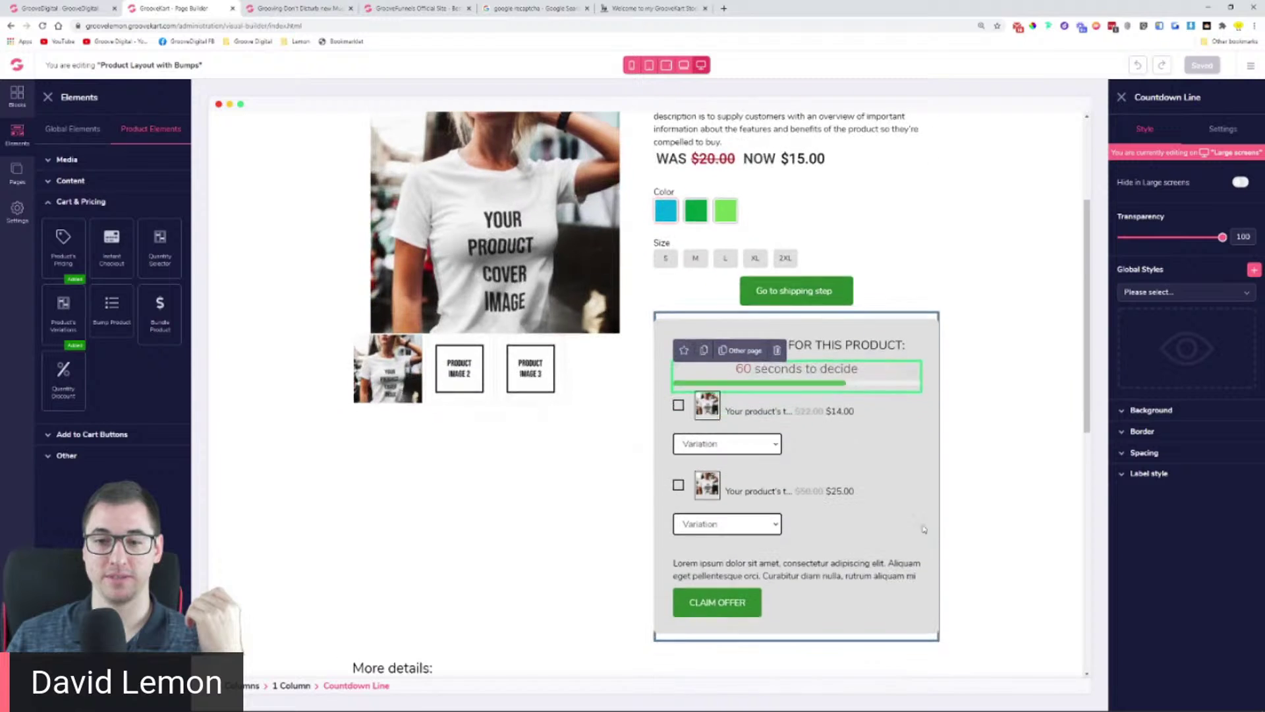
left_click(884, 448)
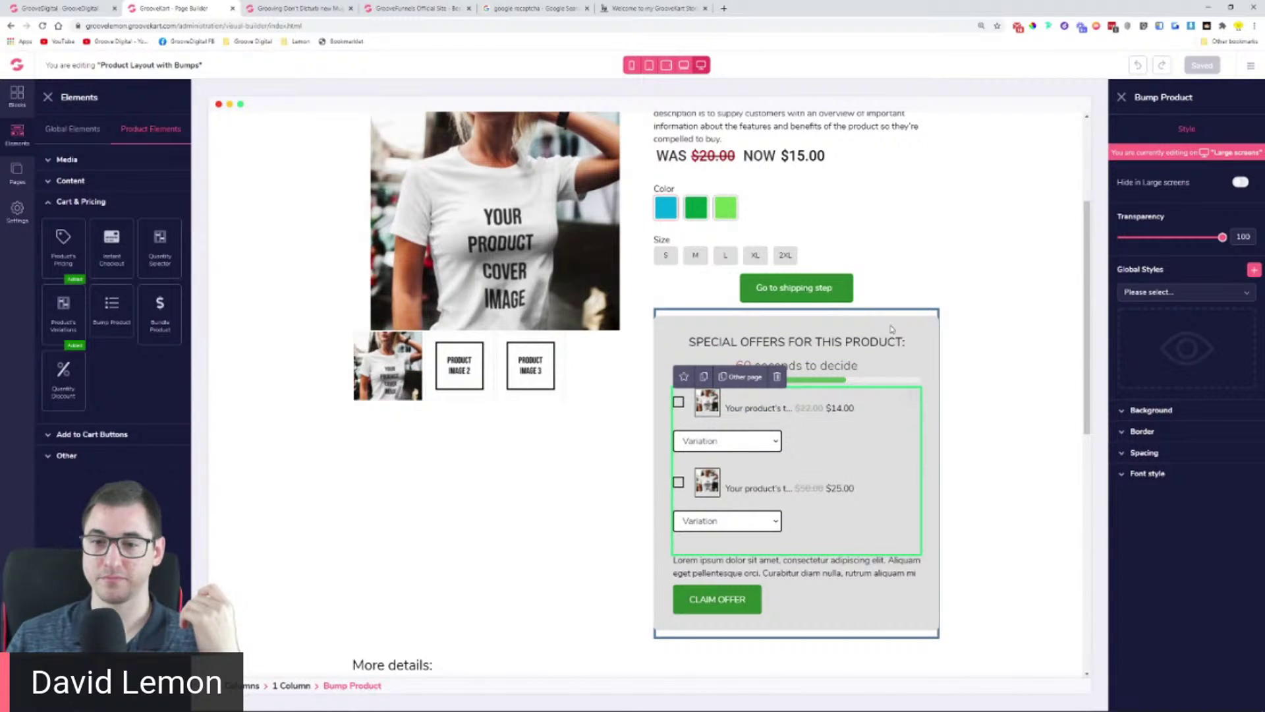
Step: Add a Bump Product element between the shipping step button and the special offers box, with a pink background
left_click_drag(112, 310, 833, 379)
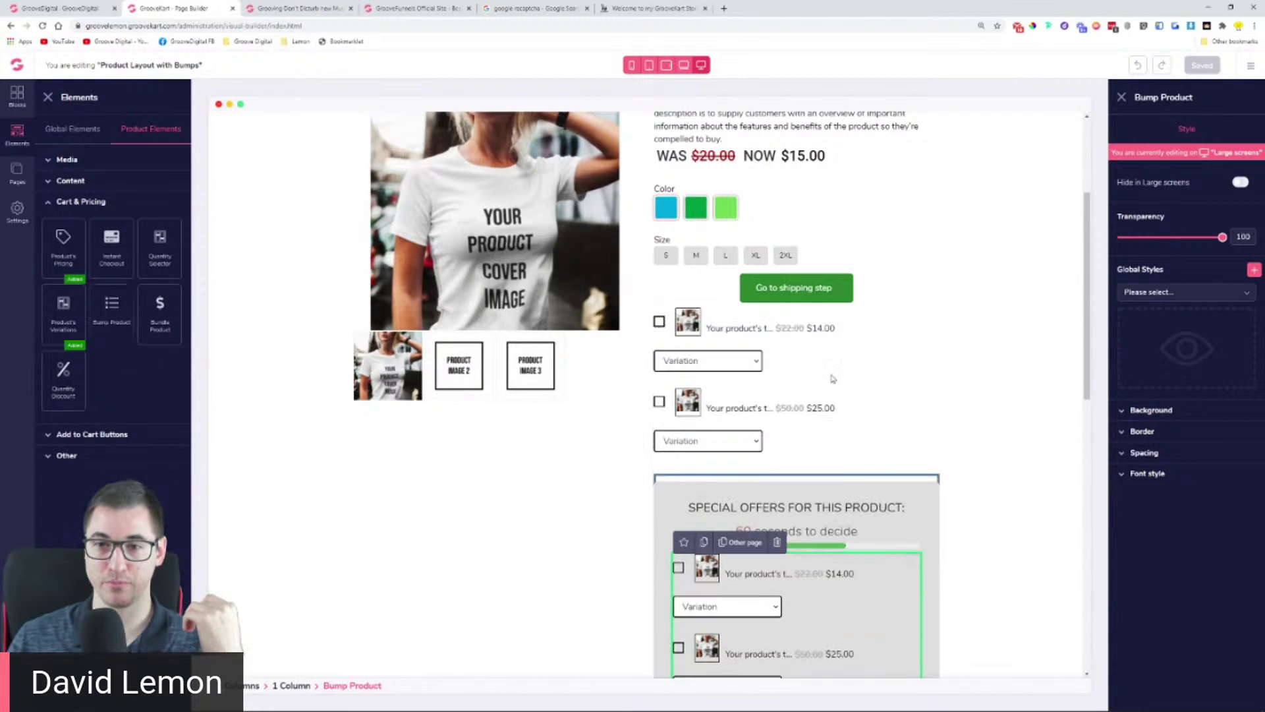
left_click(888, 348)
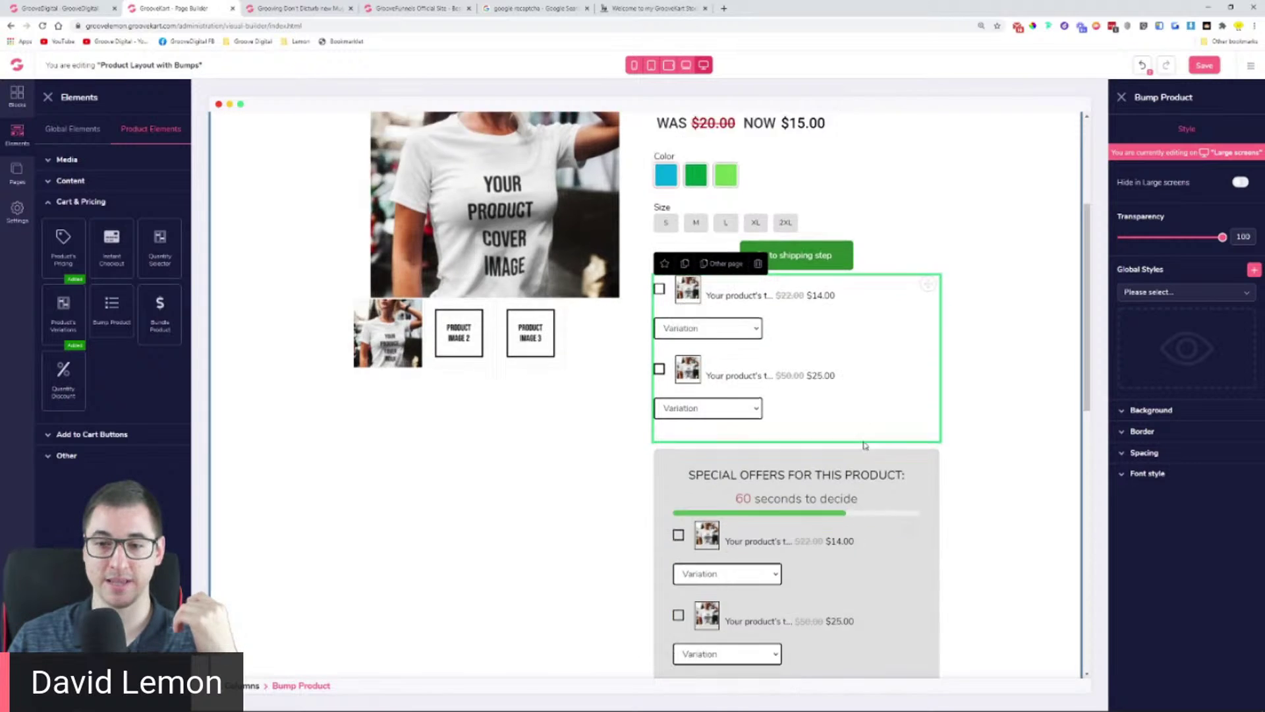
left_click(1152, 410)
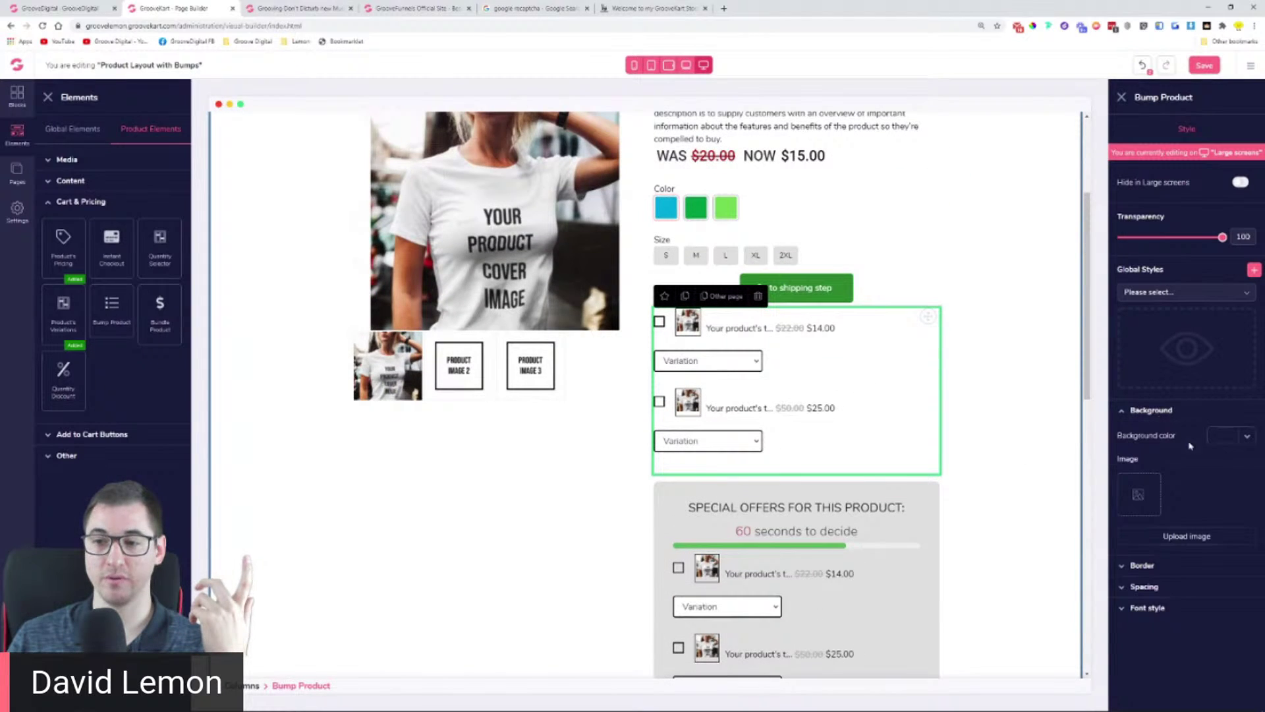
left_click(1233, 437)
left_click(1182, 530)
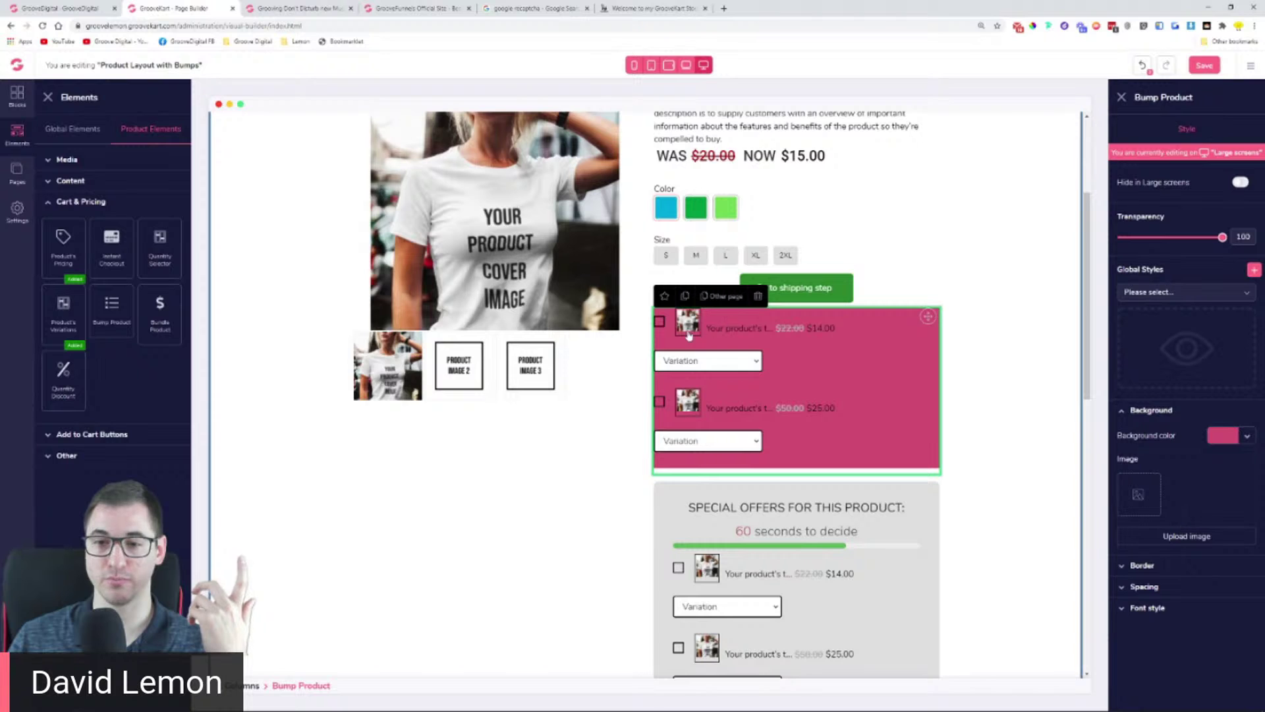
Step: Give the pink bump product a solid yellow border with width 3 on all sides
left_click(1151, 569)
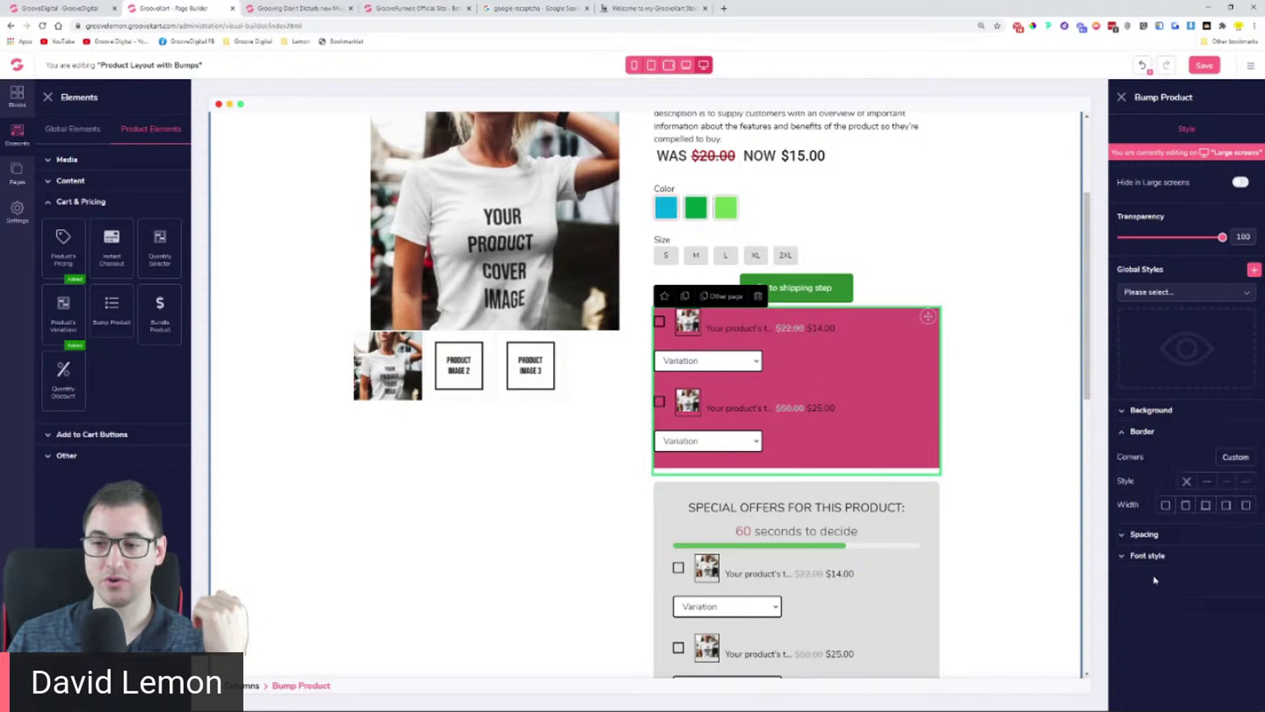
left_click(1166, 504)
left_click(1207, 481)
left_click(1213, 523)
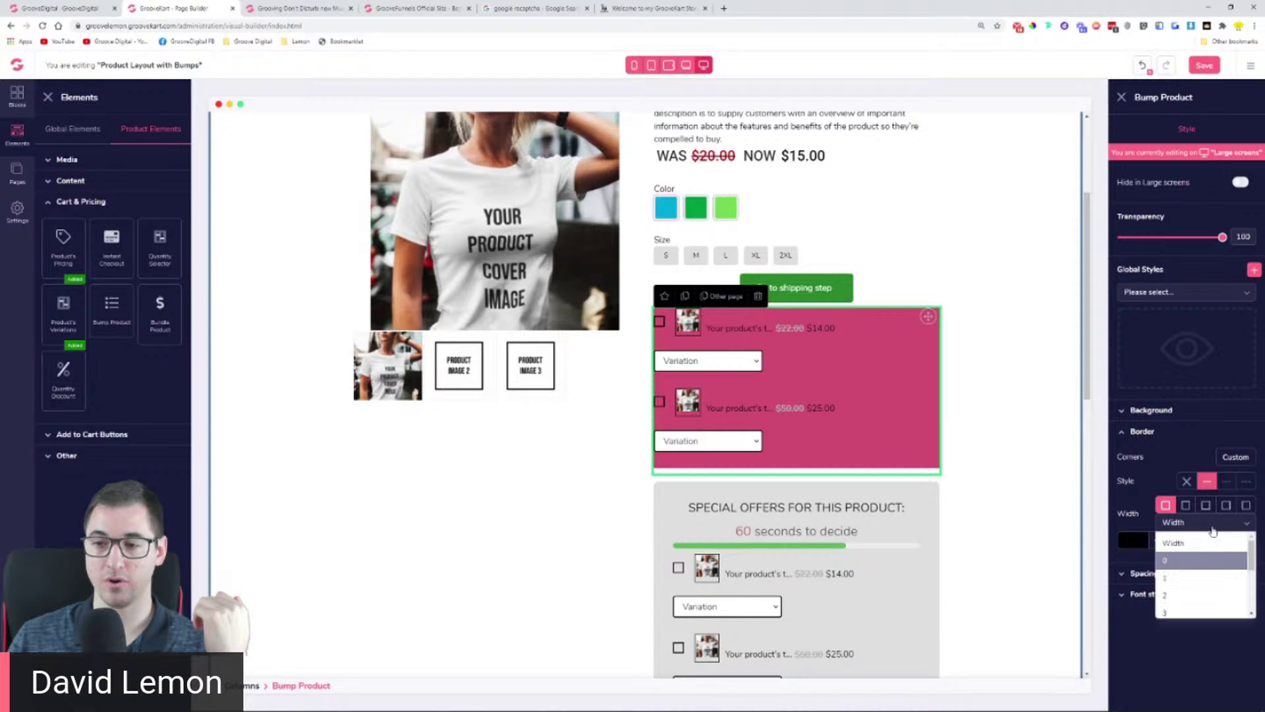
left_click(1206, 611)
left_click(1156, 541)
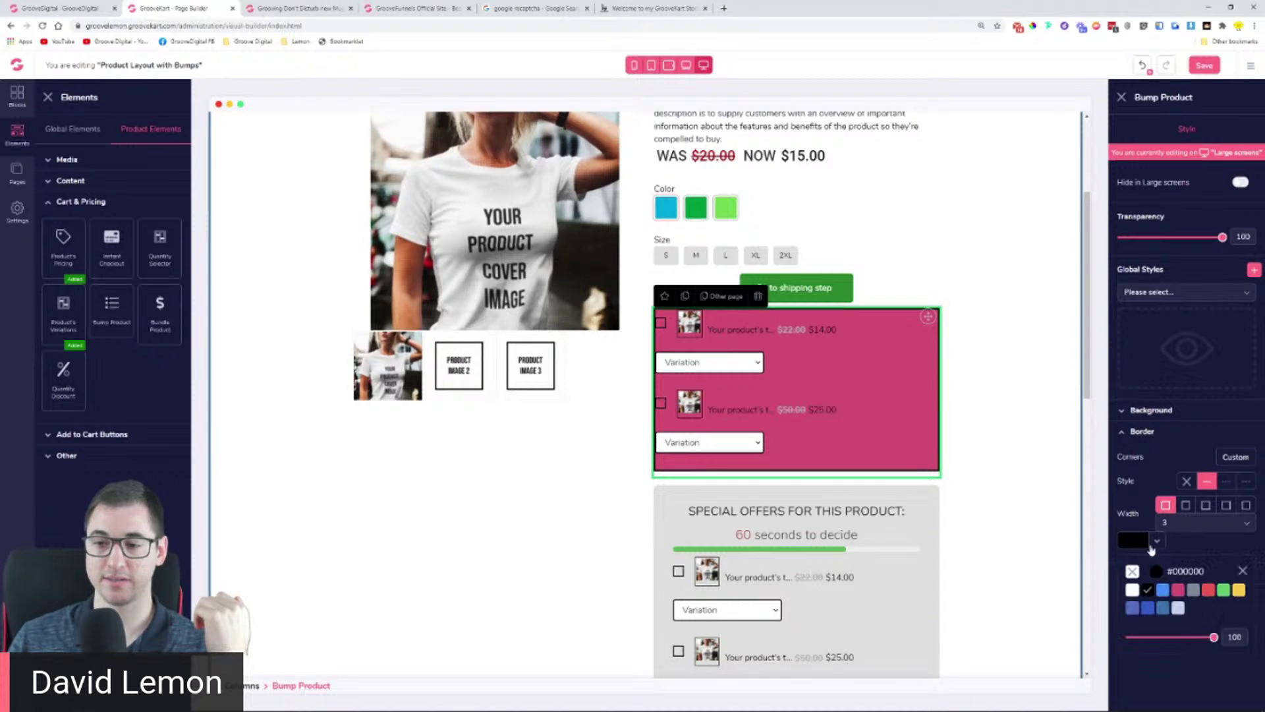
left_click(1240, 635)
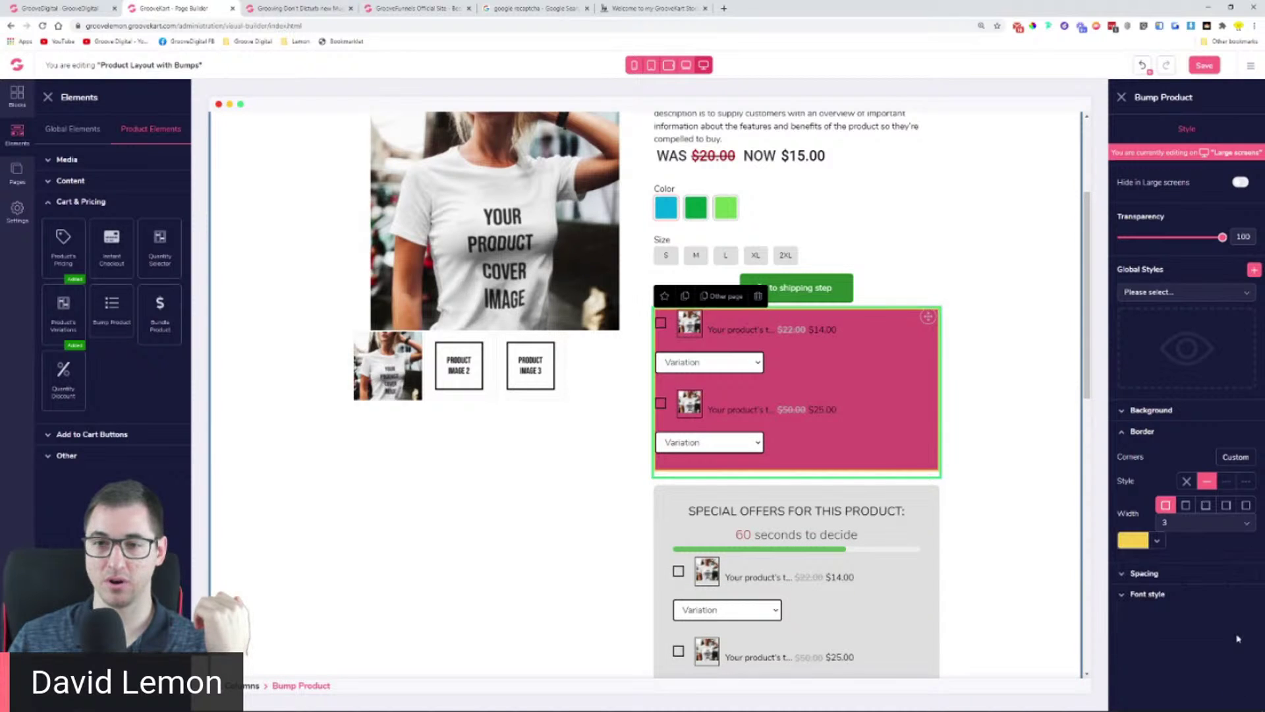
left_click(1002, 424)
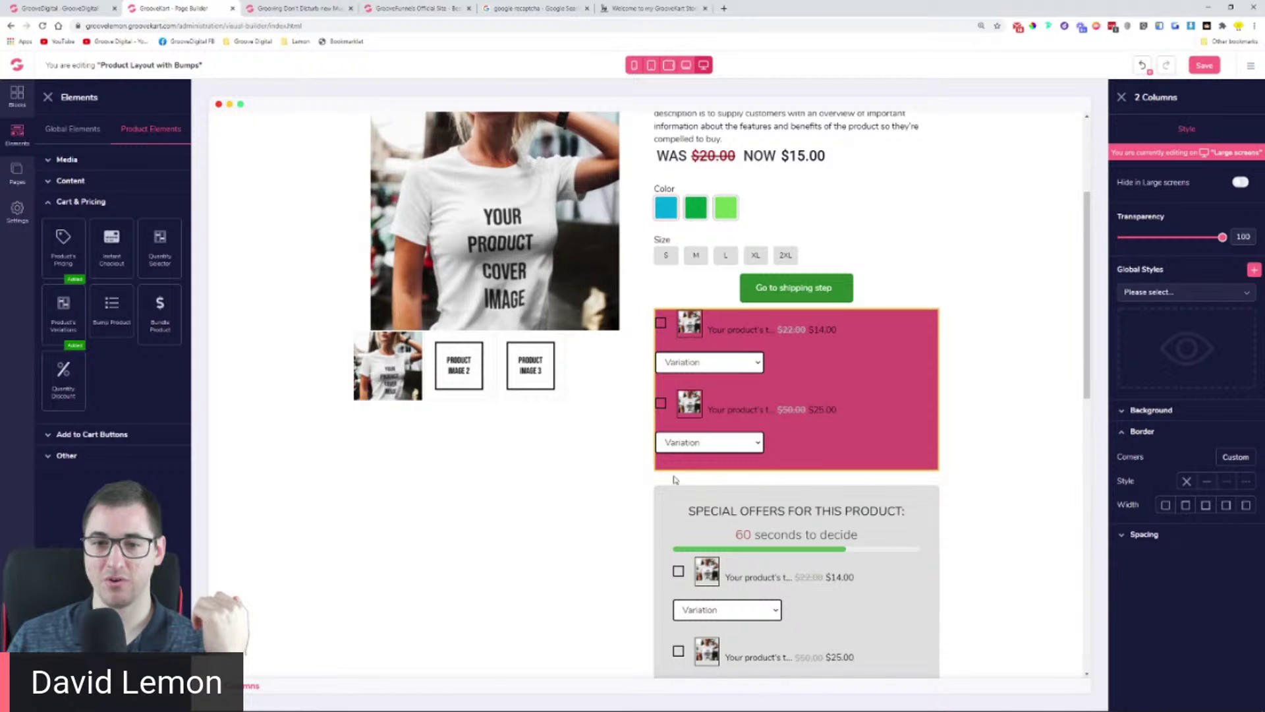
Step: Delete the pink bump product above the special offers box
left_click(886, 412)
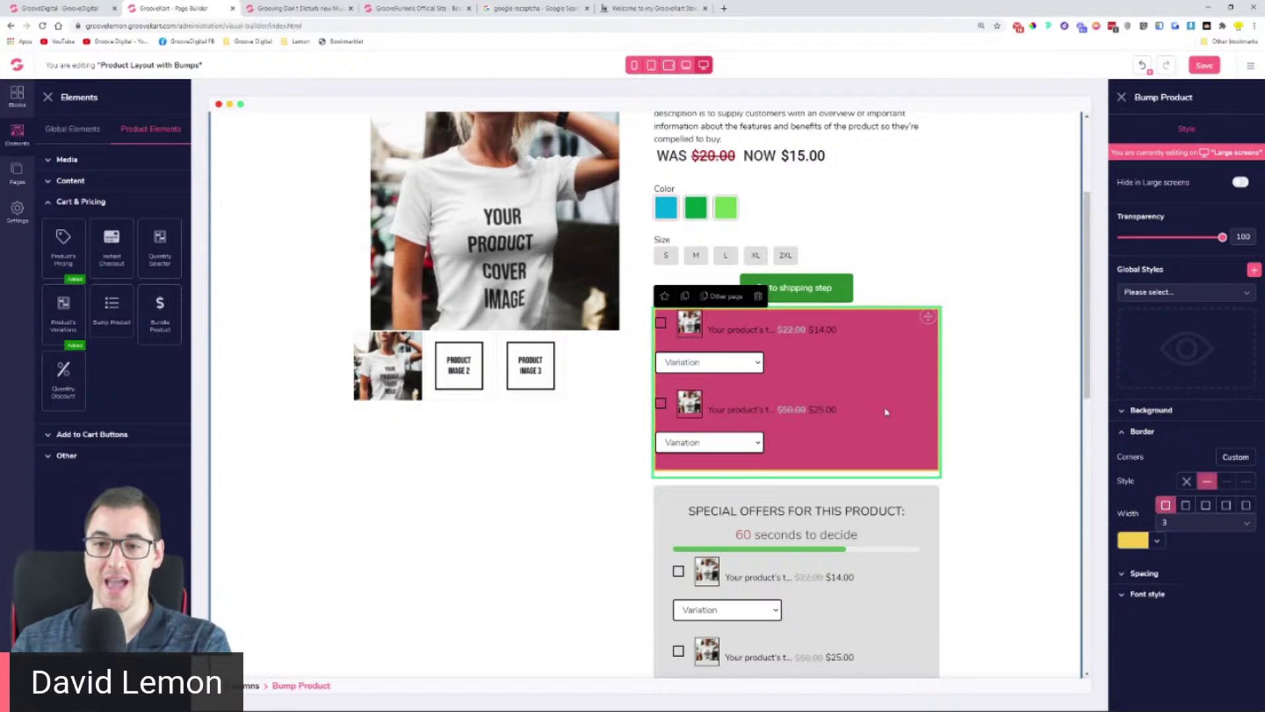
left_click(758, 291)
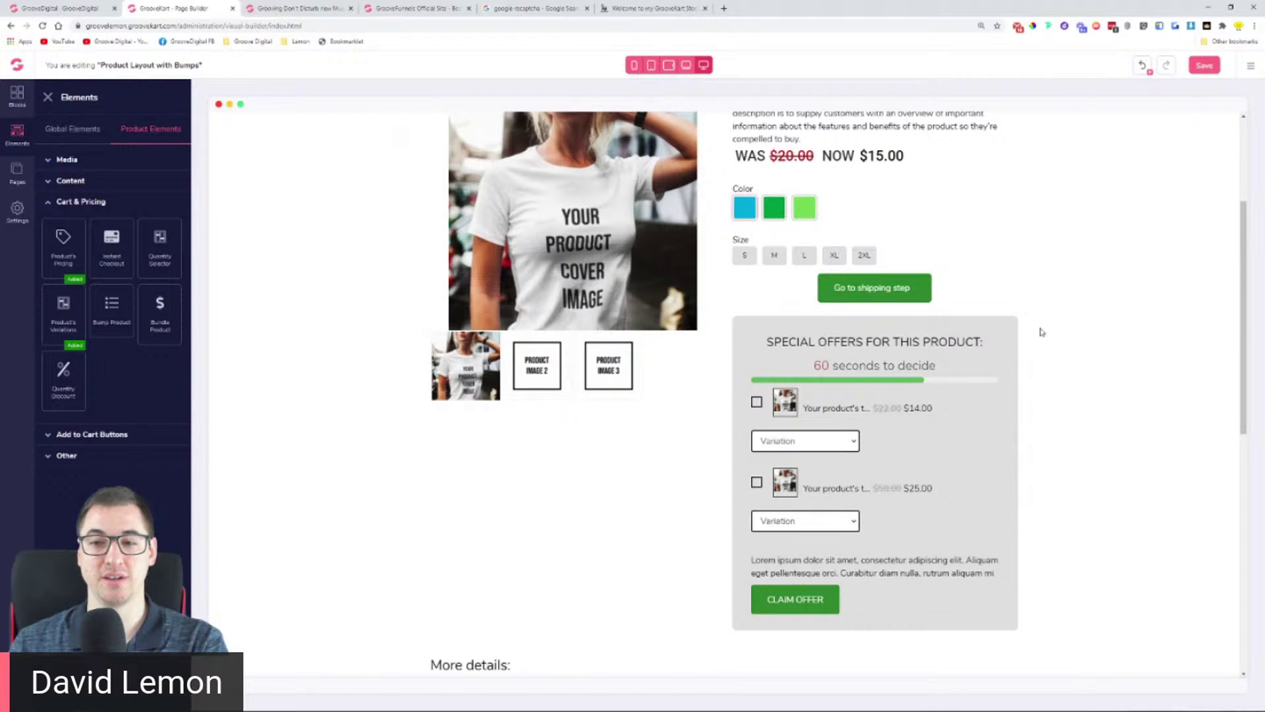
Step: Show the product page layouts and the full list of store pages
scroll(1036, 310, "up", 3)
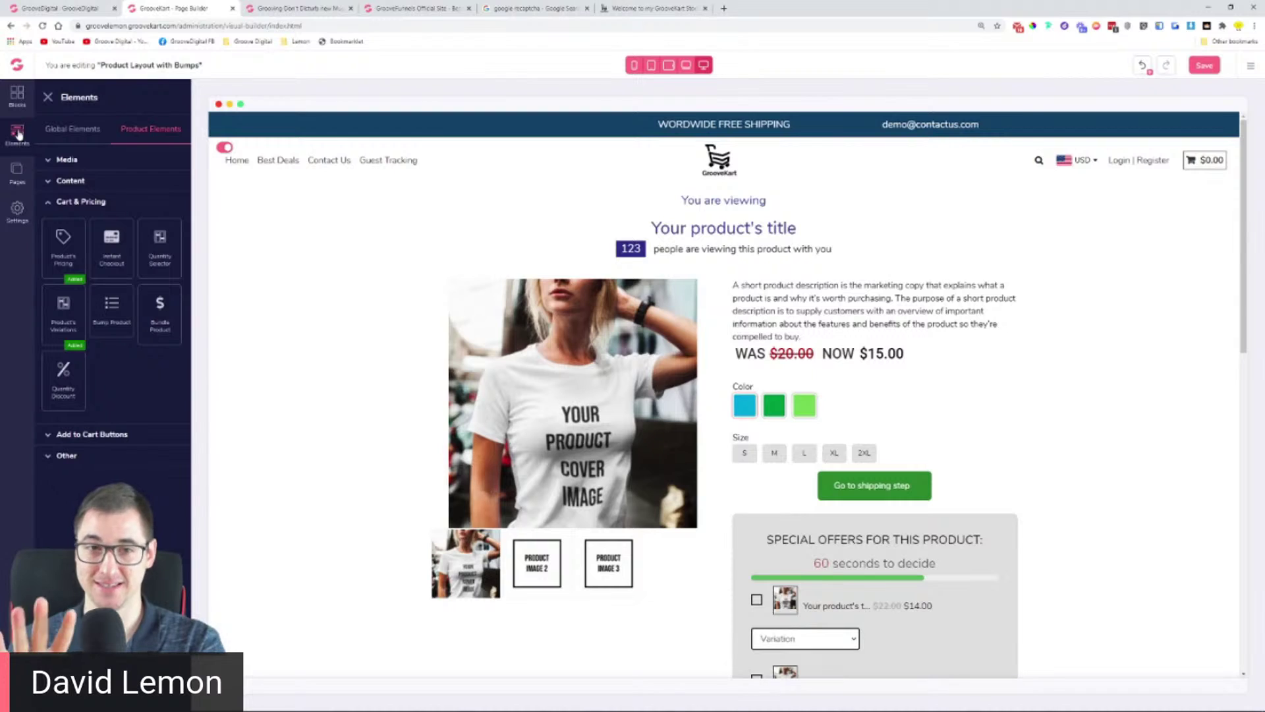
left_click(46, 201)
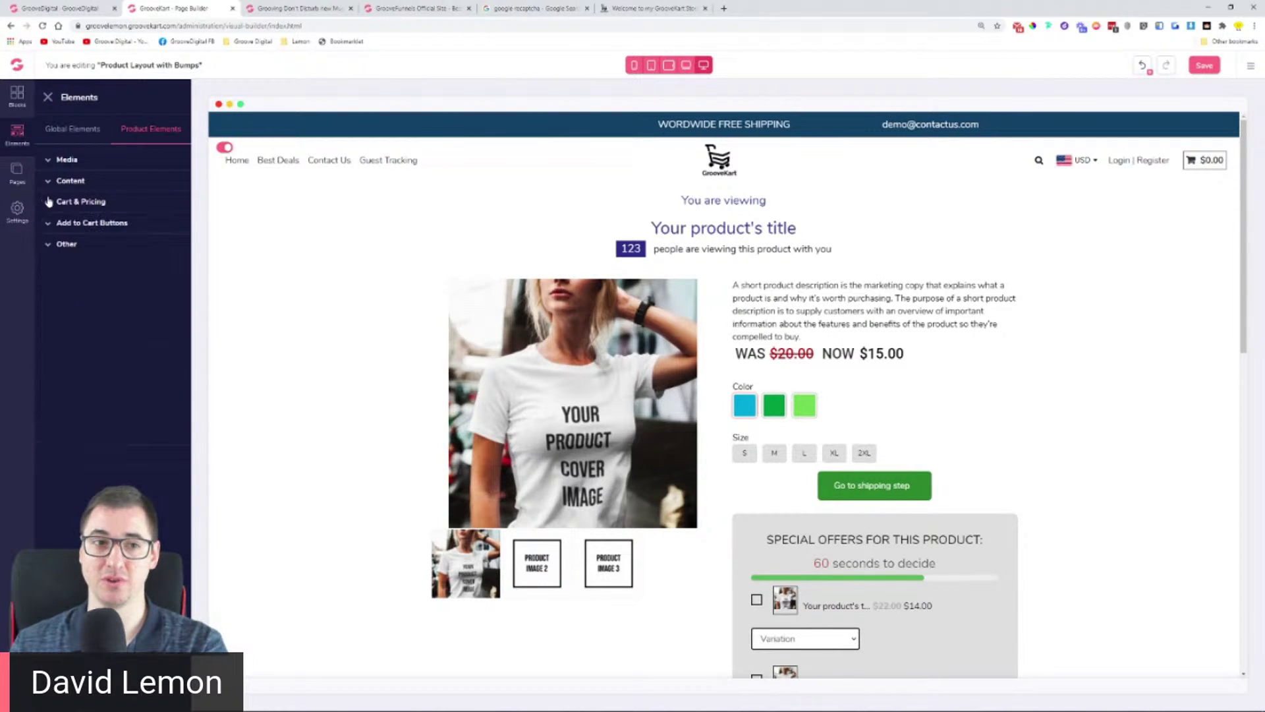
left_click(17, 172)
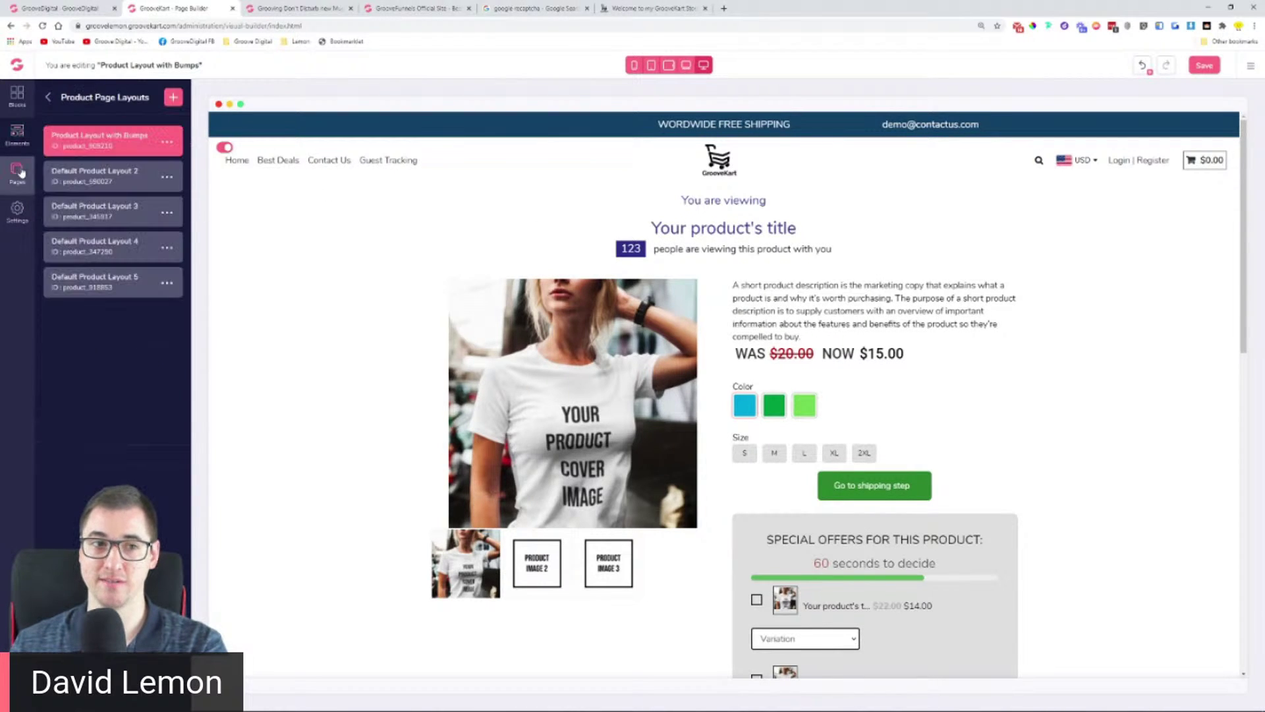
left_click(53, 97)
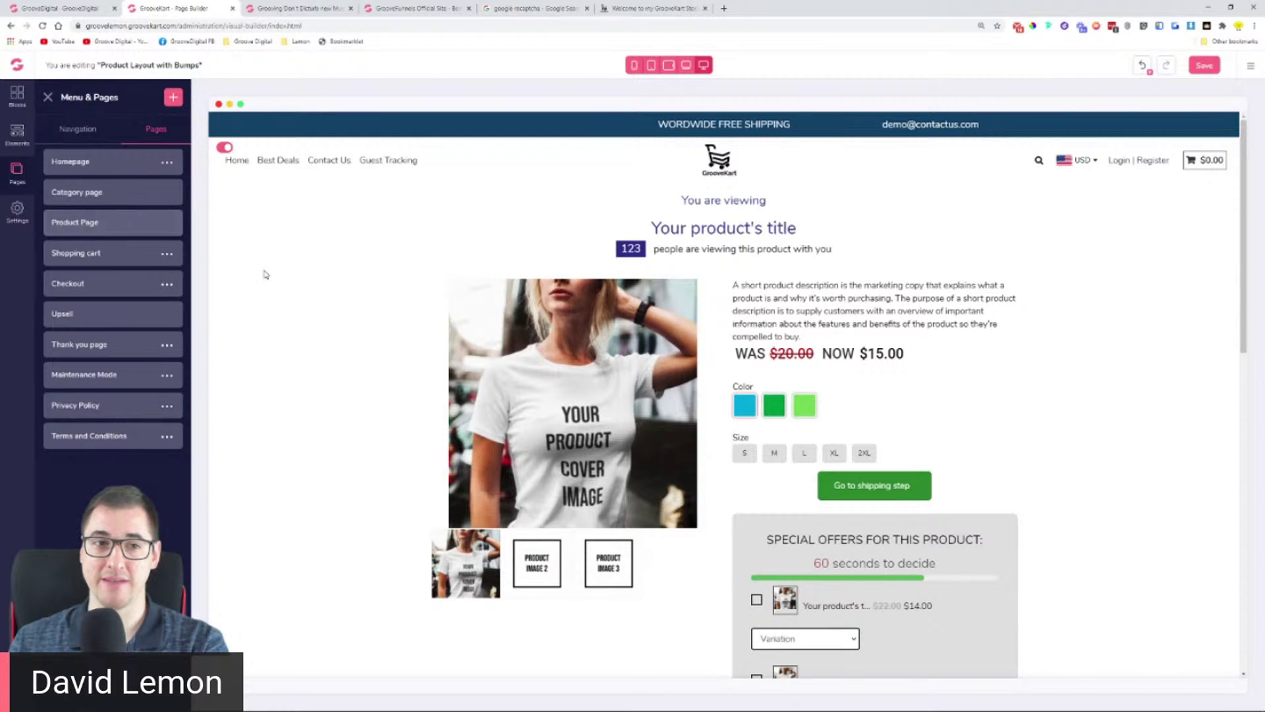
Step: Insert the three-column common block with six headline and text pairs between the header and the product title row
left_click(17, 96)
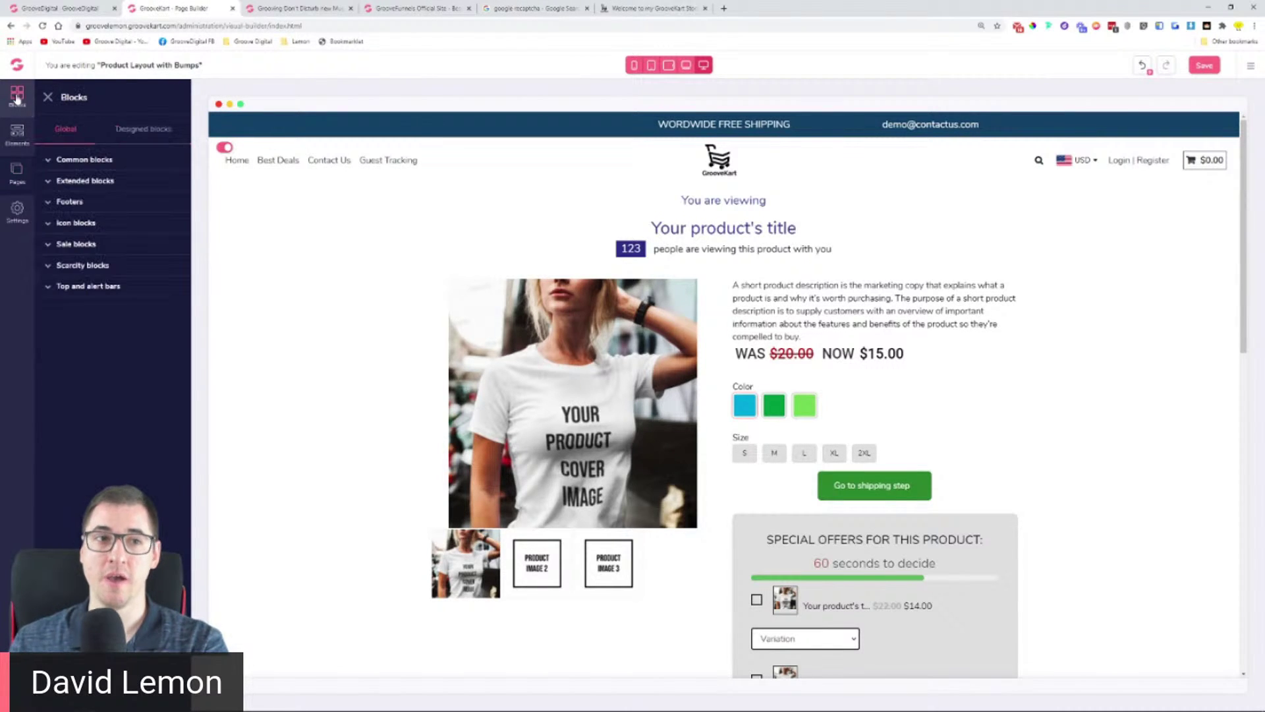
left_click(162, 143)
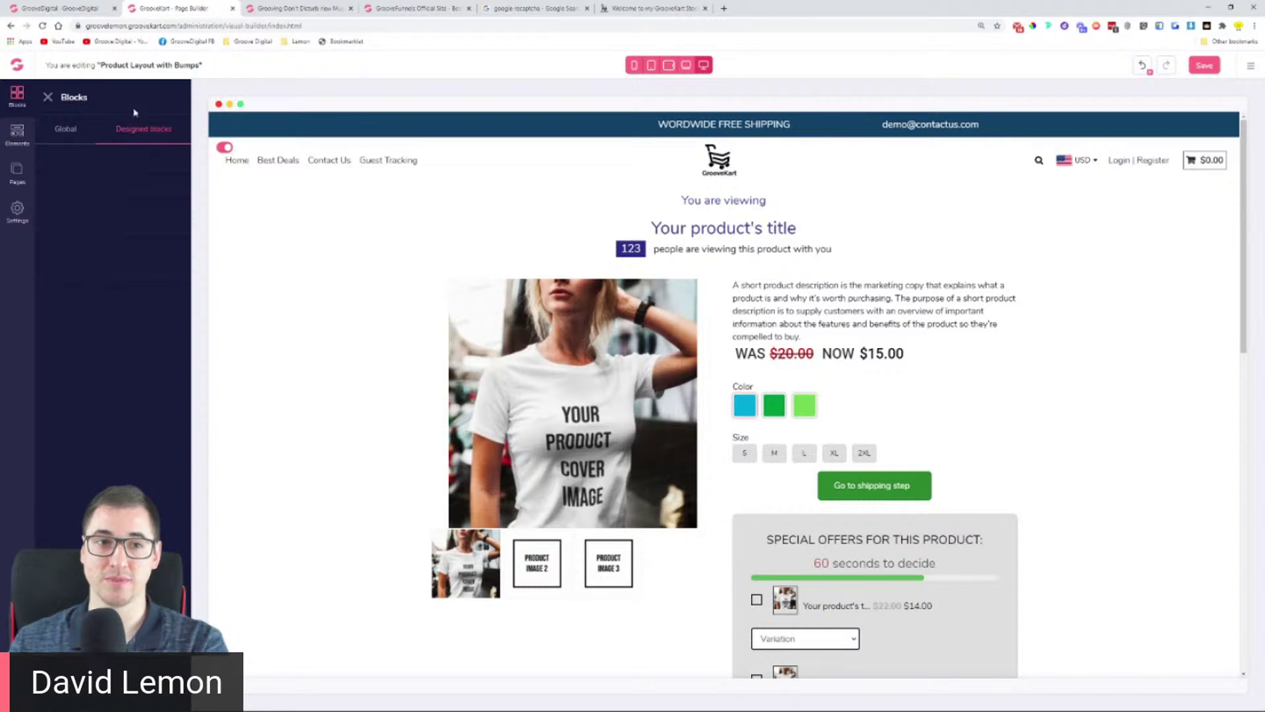
left_click(78, 131)
left_click(84, 166)
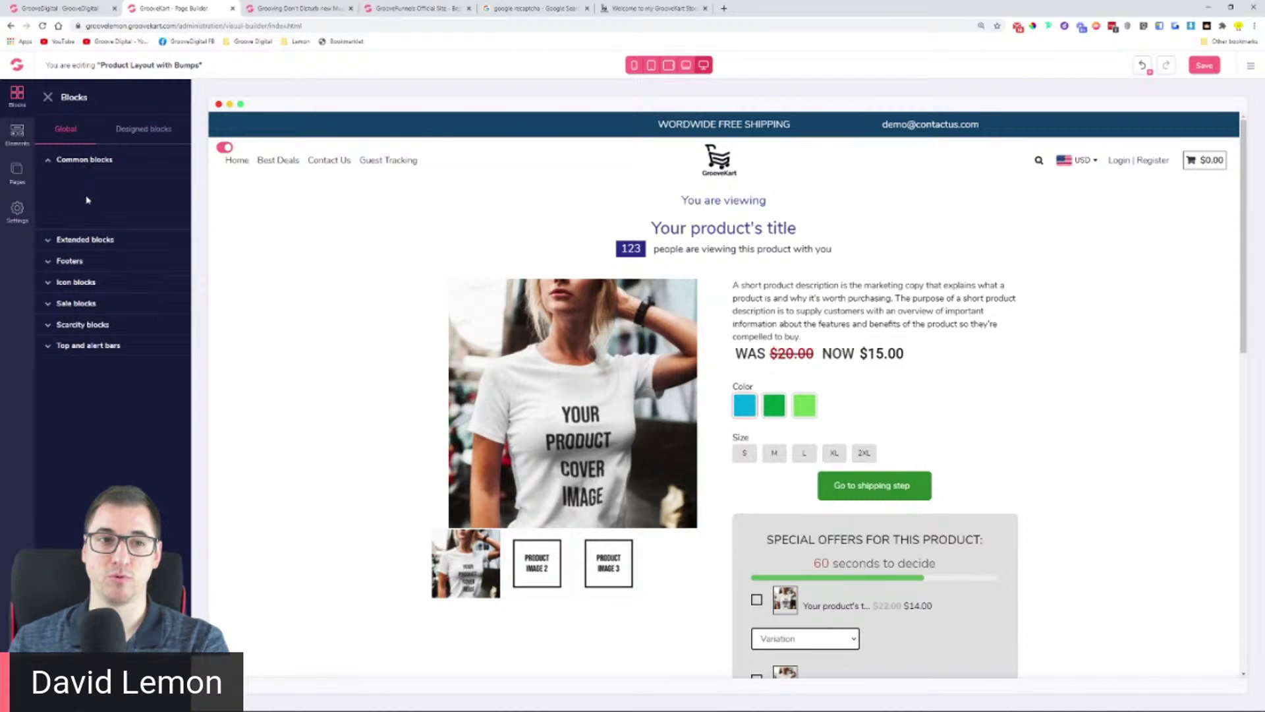
left_click_drag(323, 290, 442, 201)
left_click(354, 260)
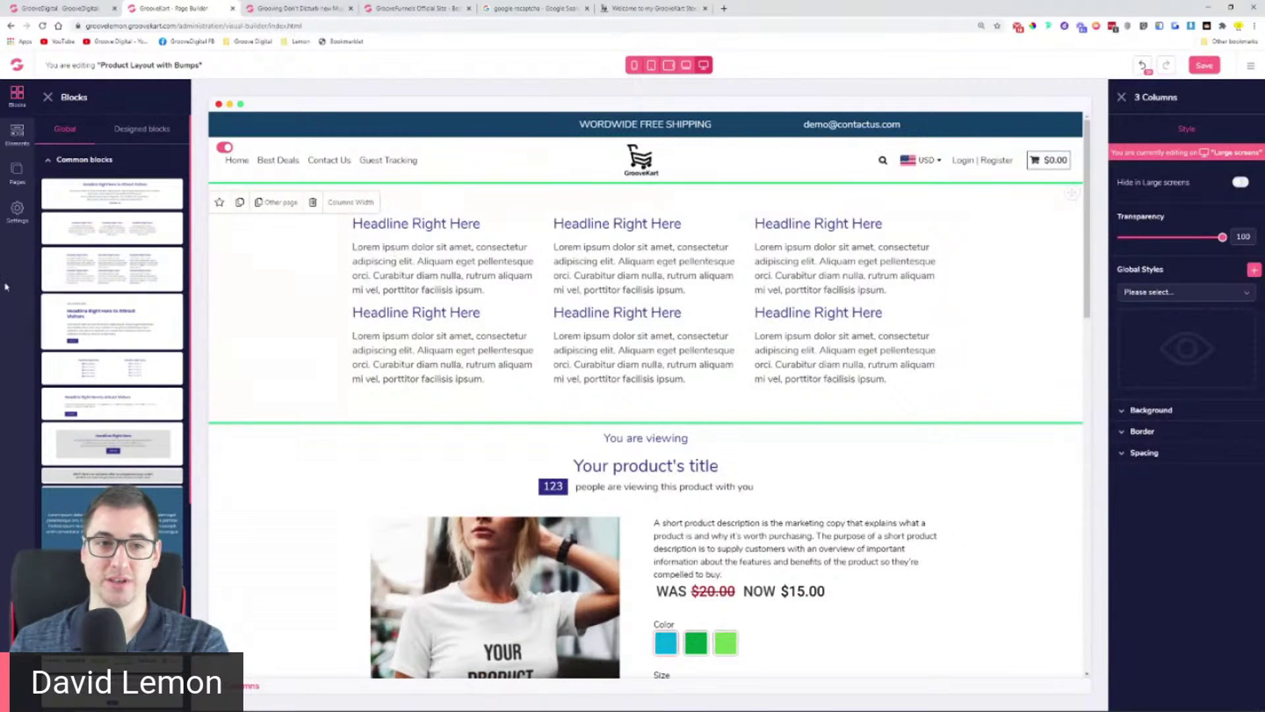
Step: Set the text size of the block's first headline to 17 and its text color to red
left_click(399, 227)
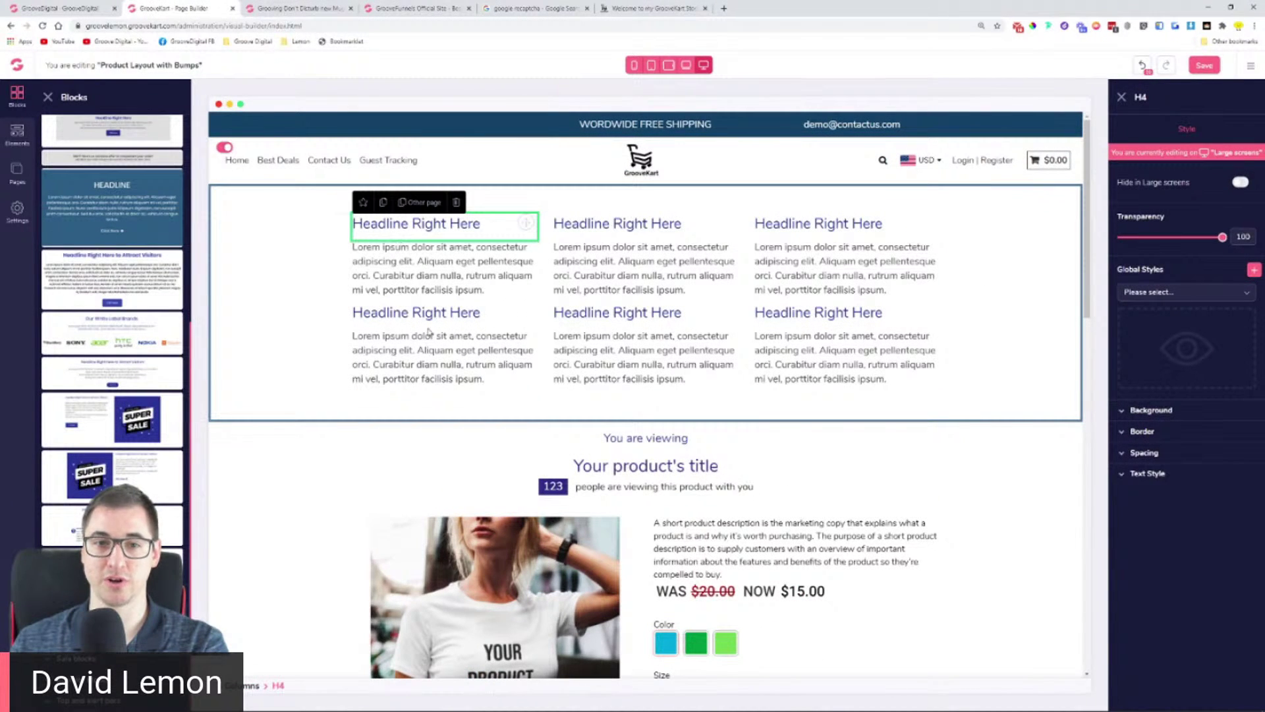
left_click(1166, 480)
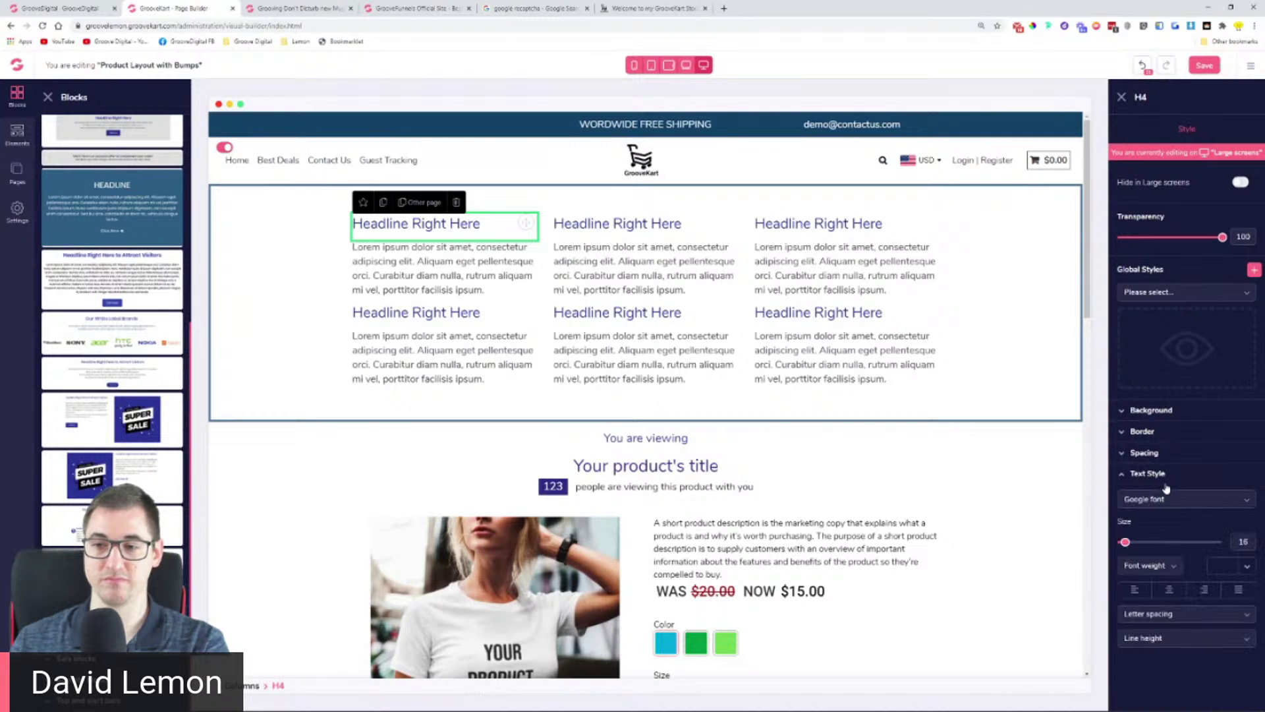
left_click_drag(1120, 546, 1162, 549)
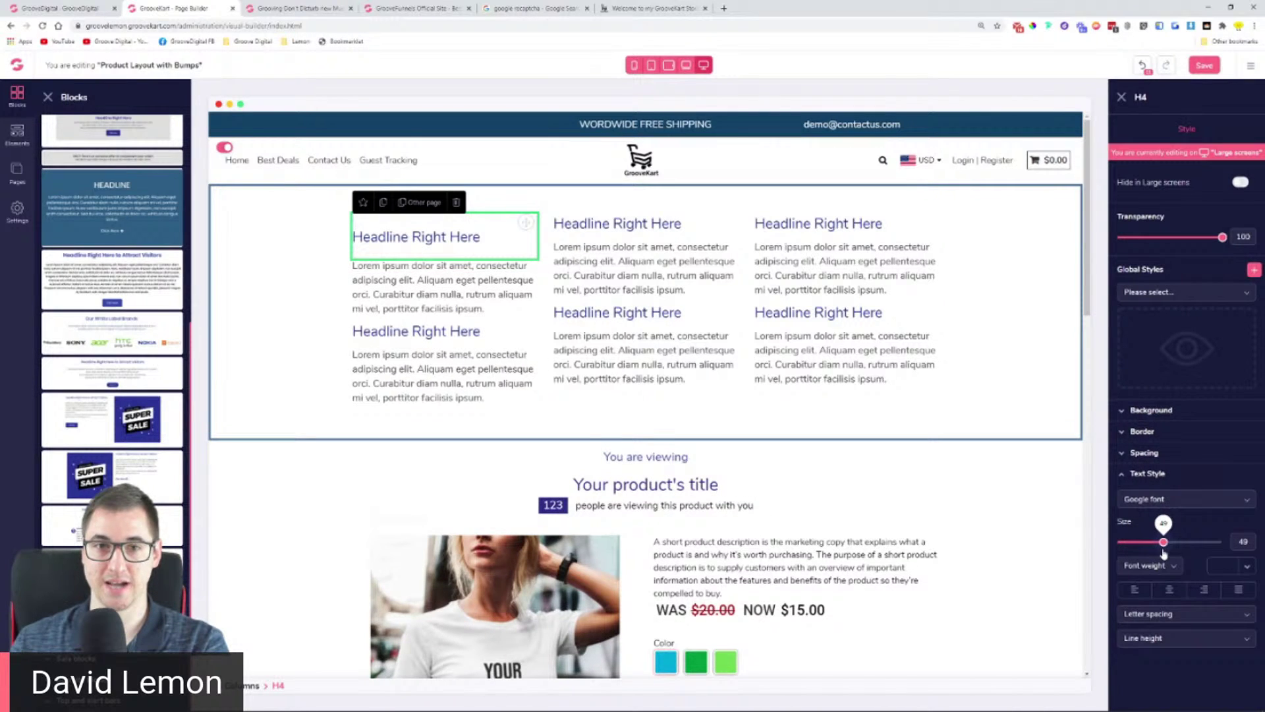
left_click(1243, 568)
left_click(1209, 616)
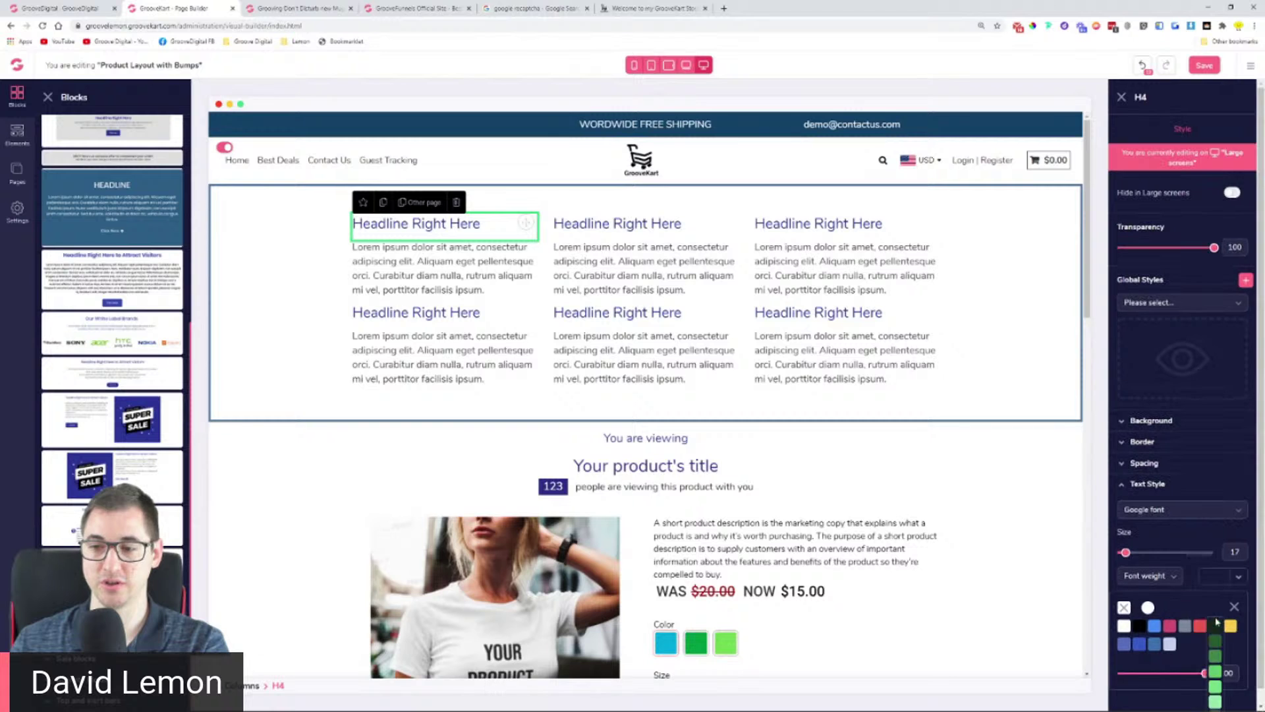
left_click(1116, 630)
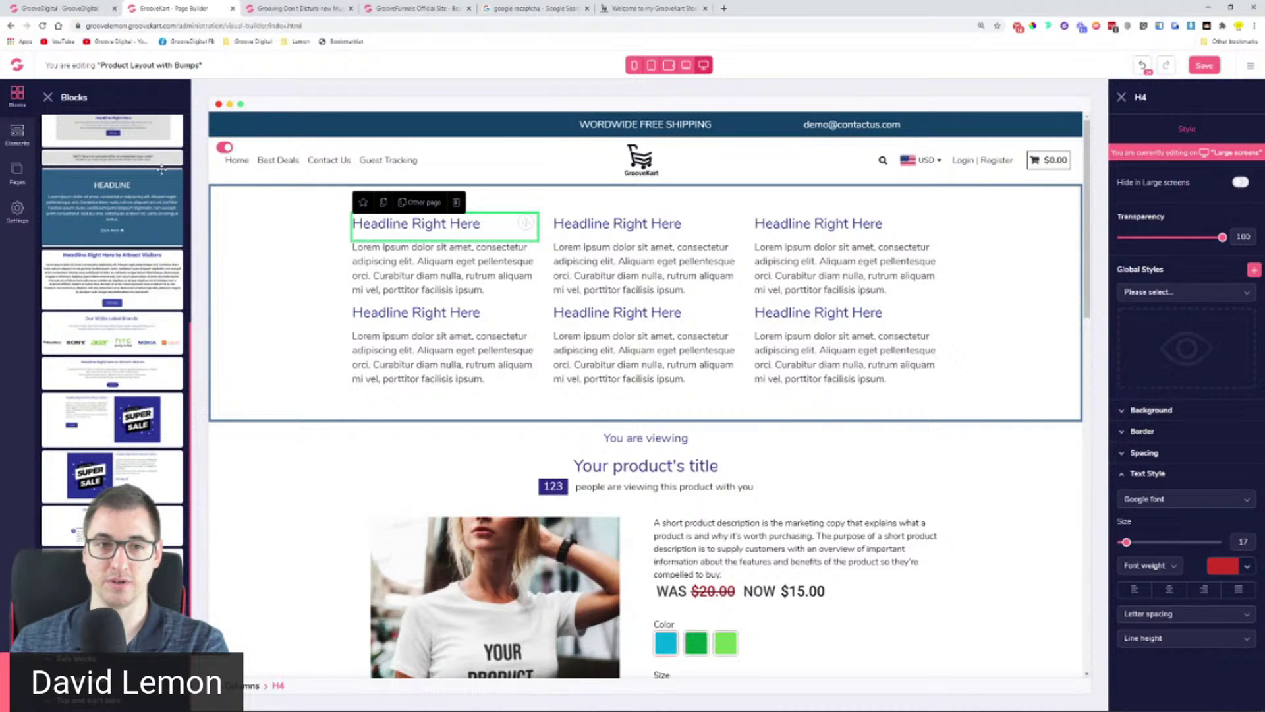
Step: Delete the three-column headline block below the header and inspect the product title row and the two-column product row
left_click(241, 219)
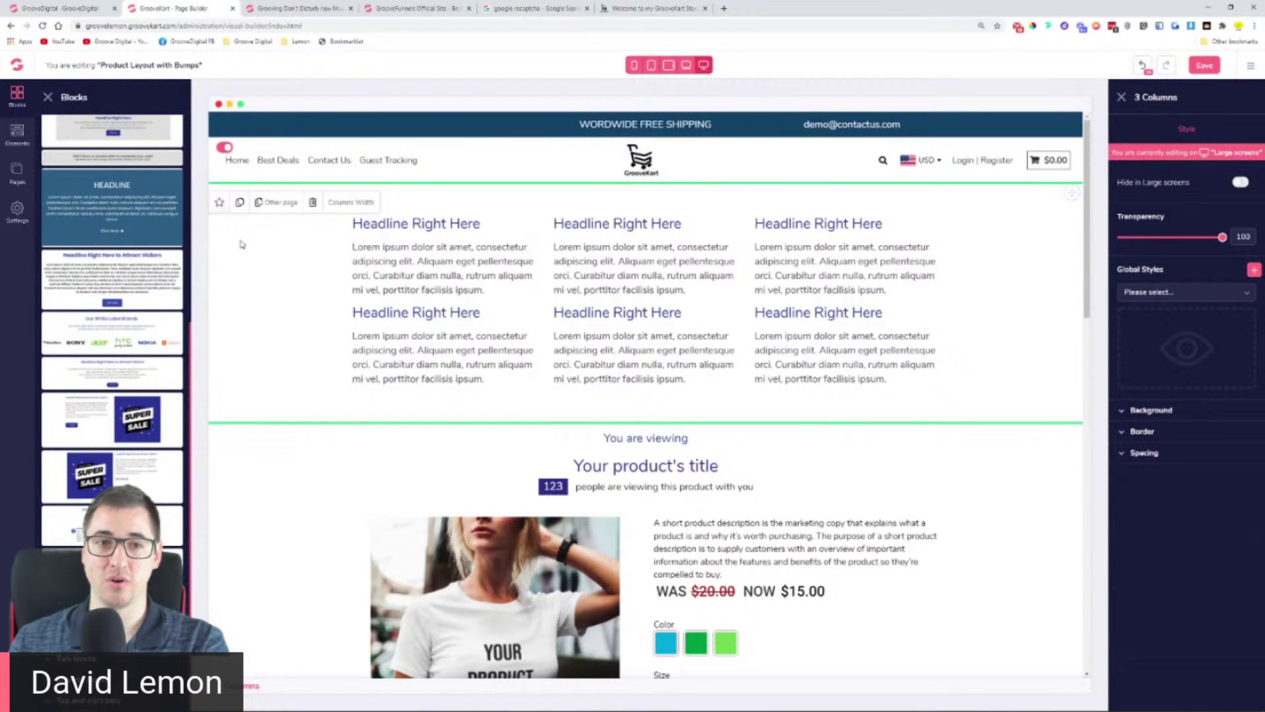
left_click(313, 203)
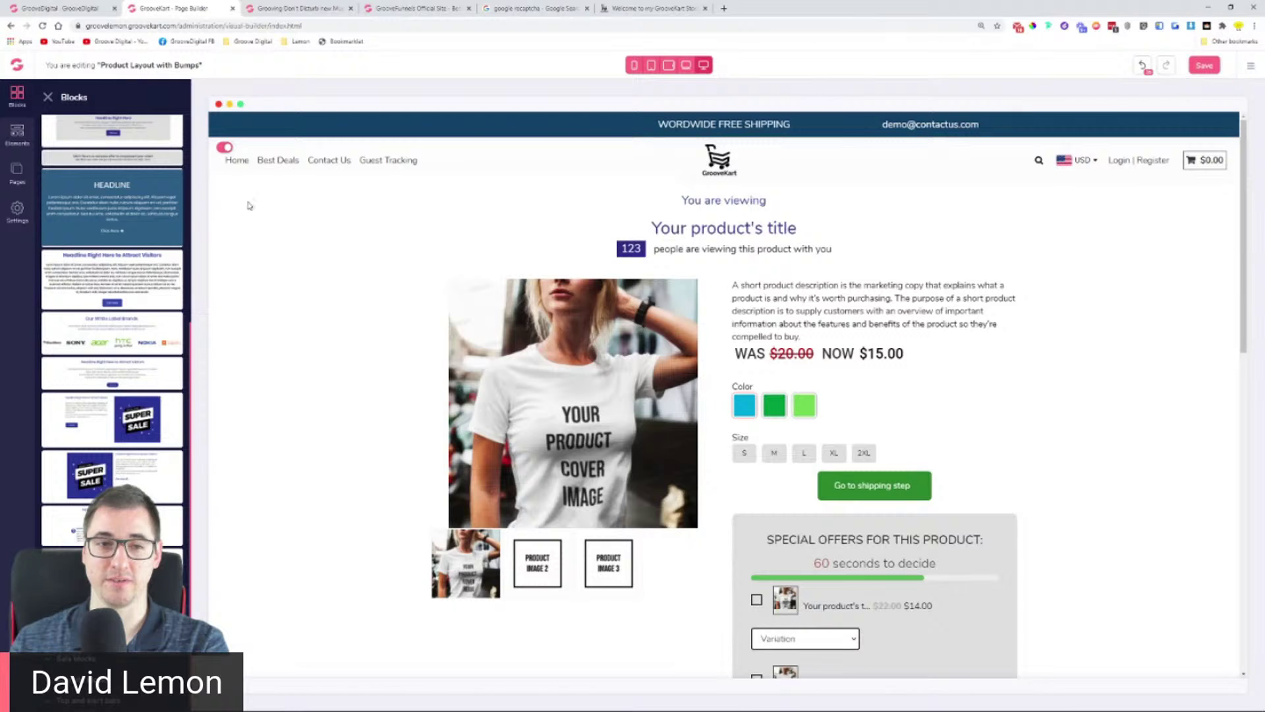
left_click(227, 211)
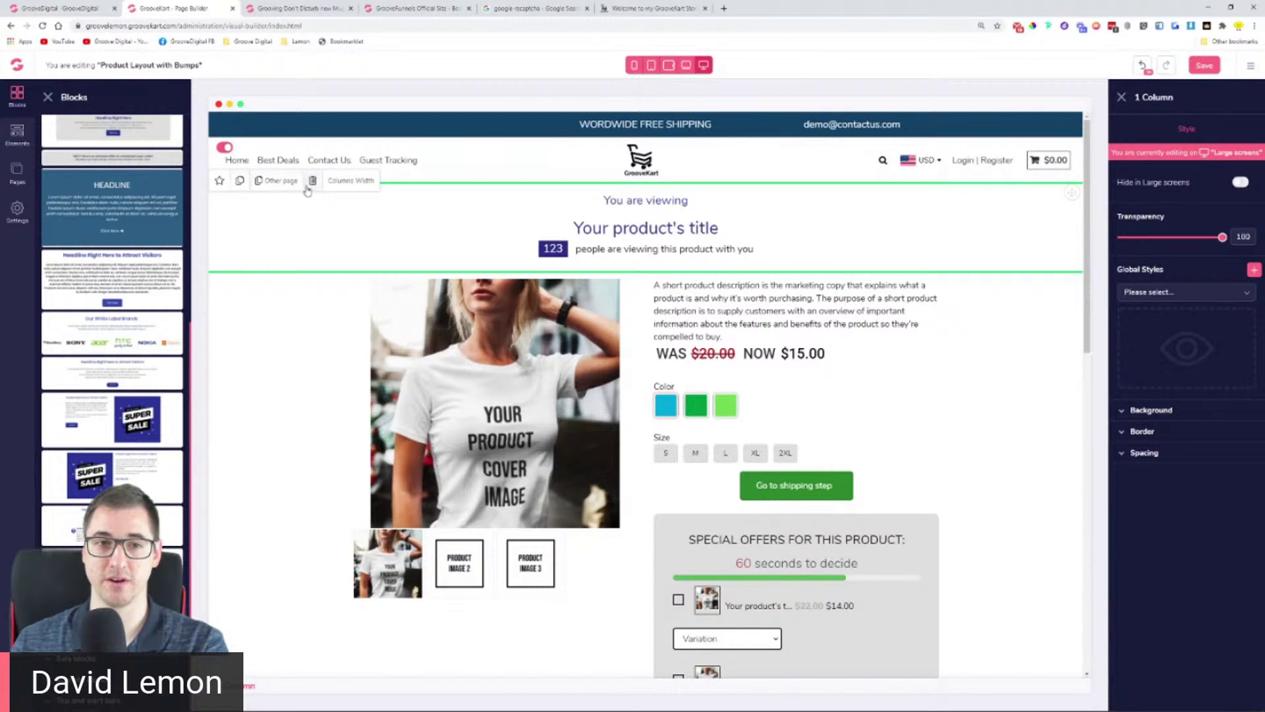
left_click(269, 307)
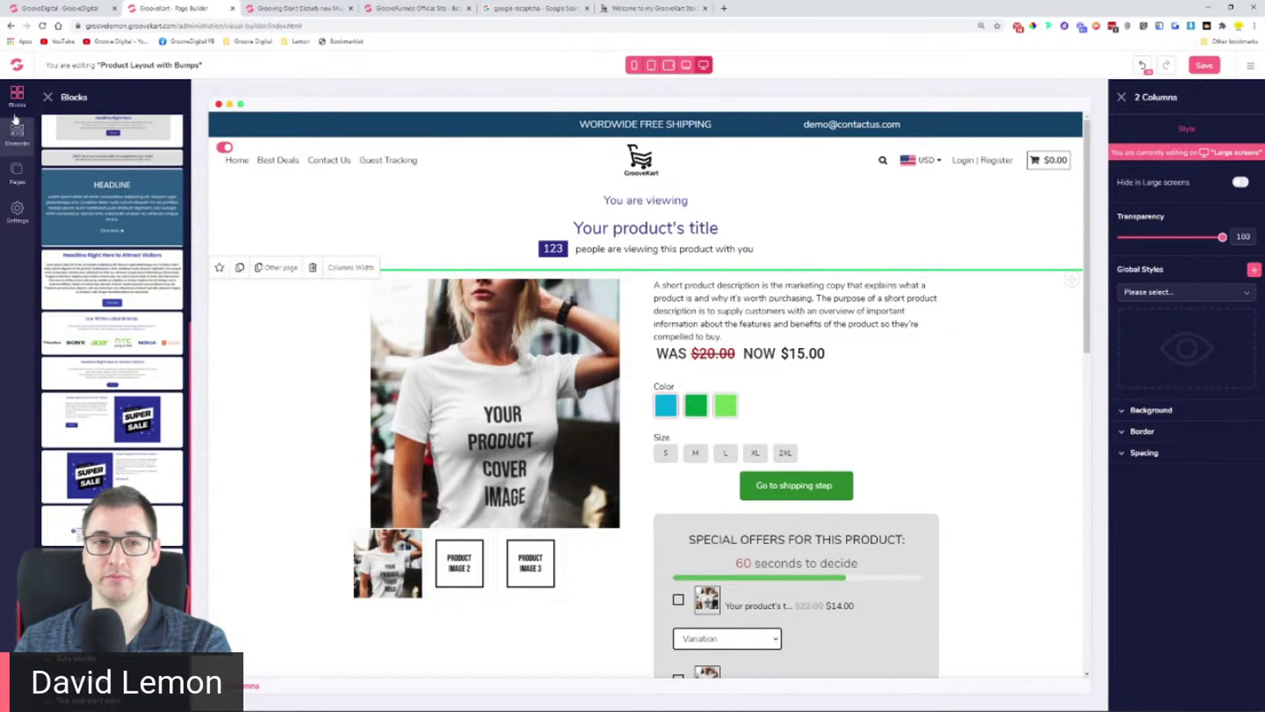
Step: Show the global and product element categories and return to the store's page list
left_click(18, 137)
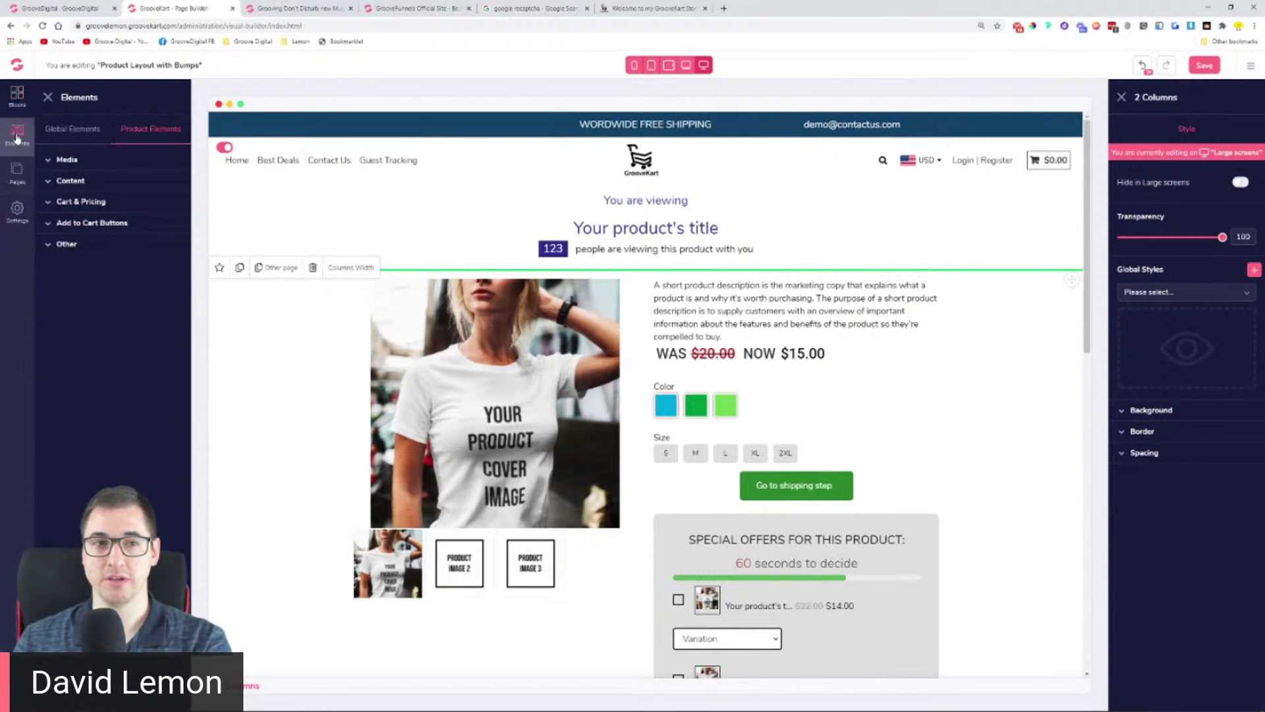
left_click(69, 132)
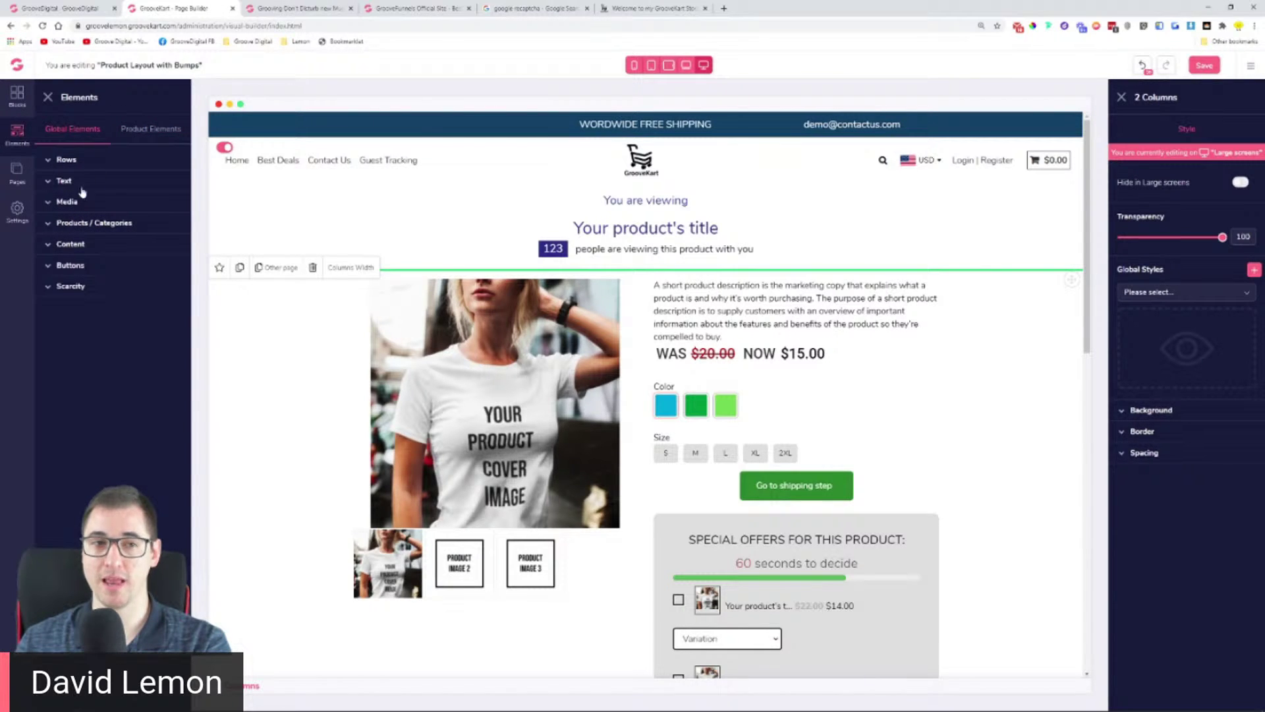
left_click(161, 135)
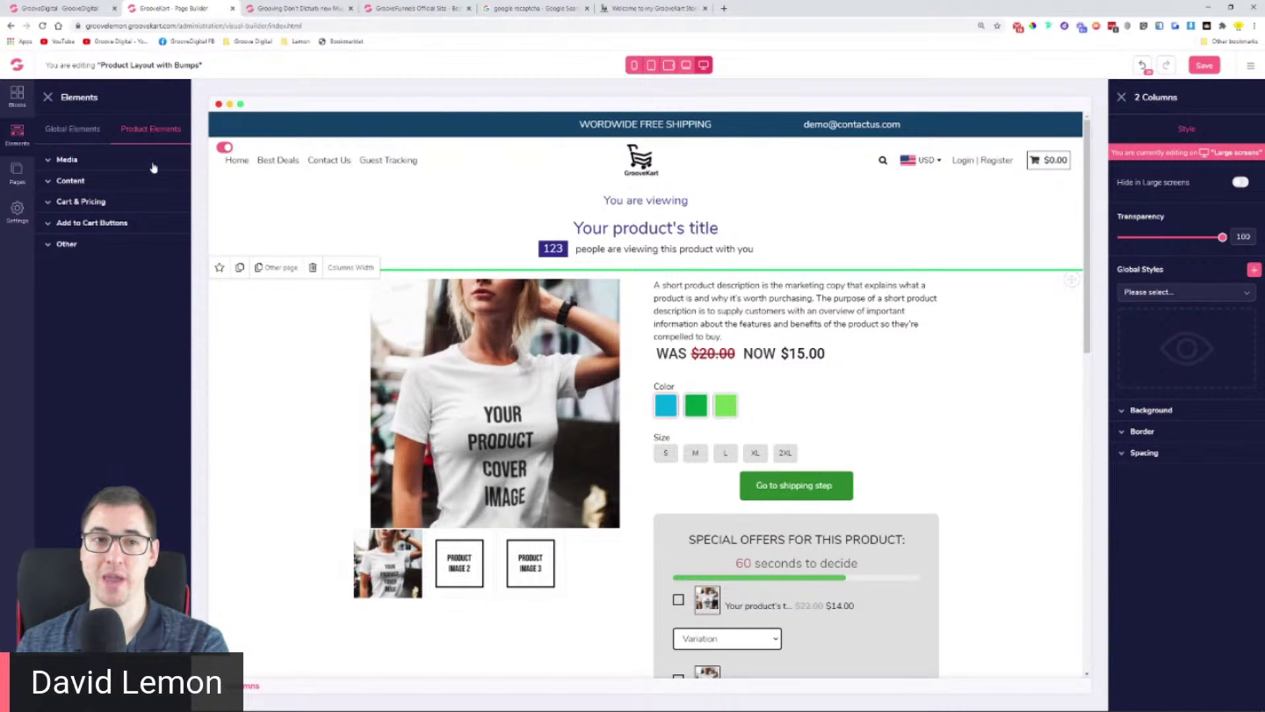
left_click(17, 179)
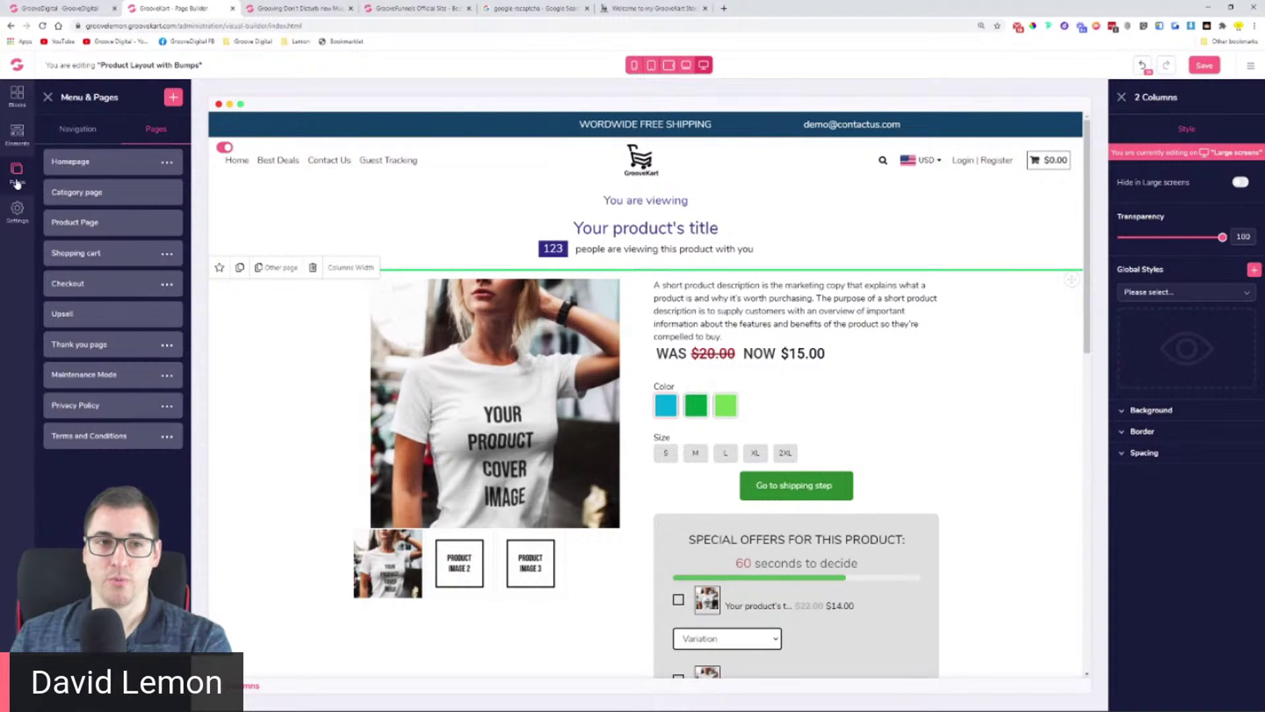
Step: Move the Guest Tracking item directly below Home in the navigation menu and return it to the end
left_click(102, 126)
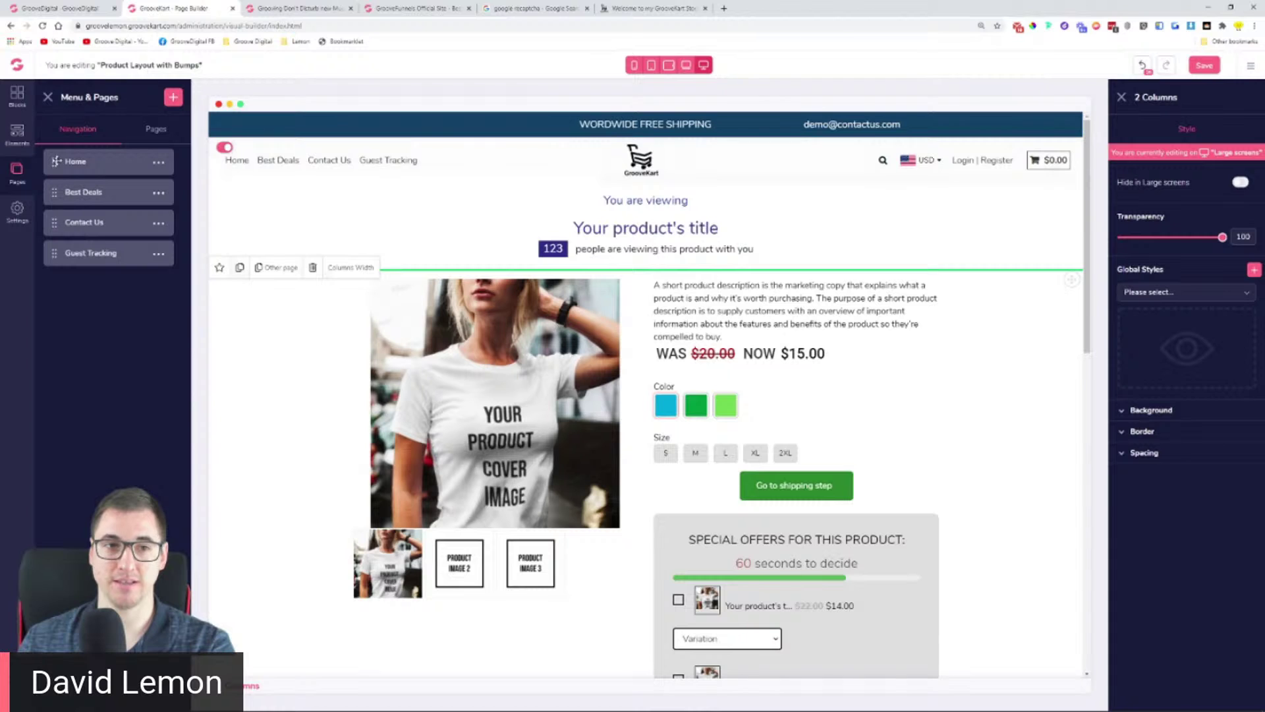
left_click_drag(53, 253, 46, 196)
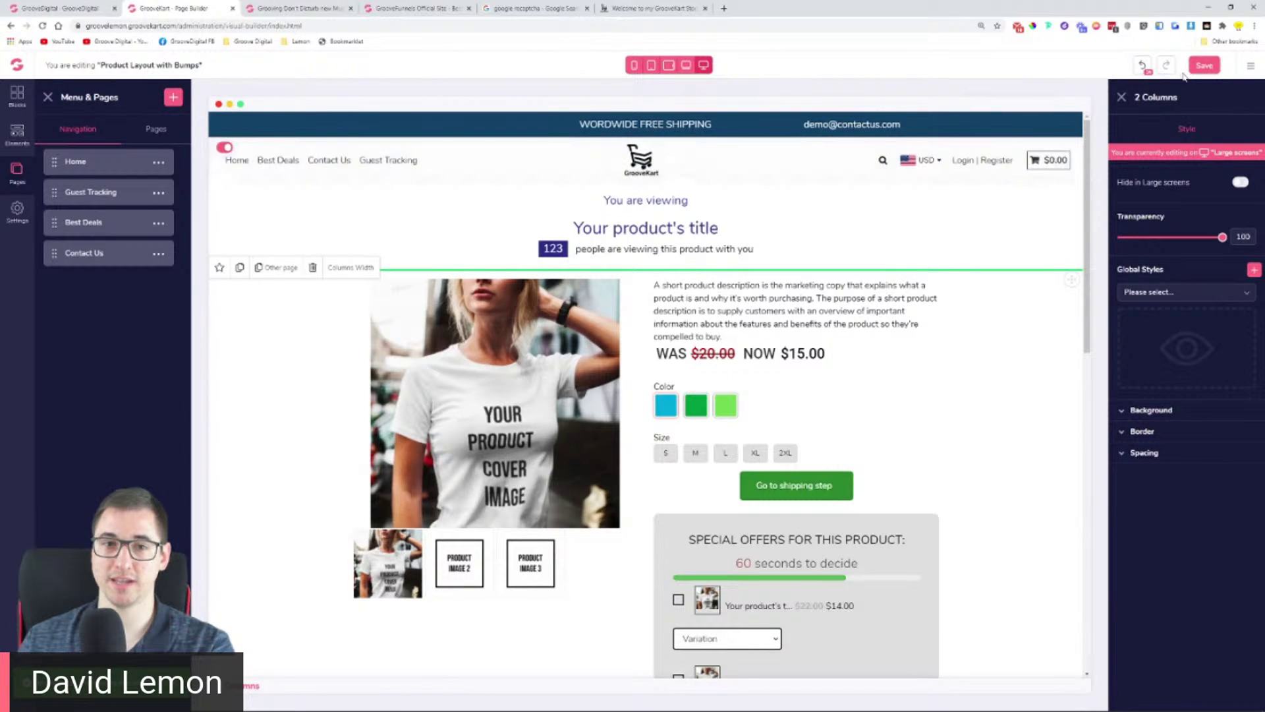
left_click_drag(53, 192, 52, 254)
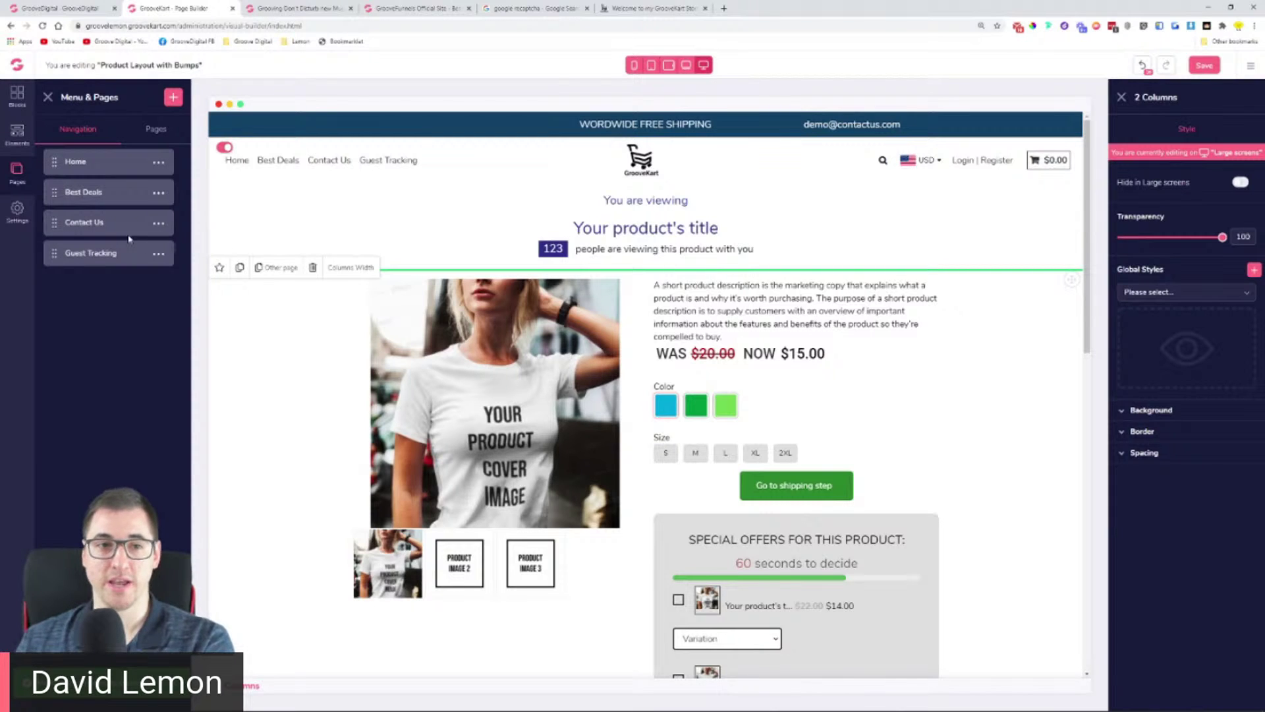
Step: Rename the Contact Us menu item to Contact, make it open in a new window, and keep its custom link
left_click(158, 224)
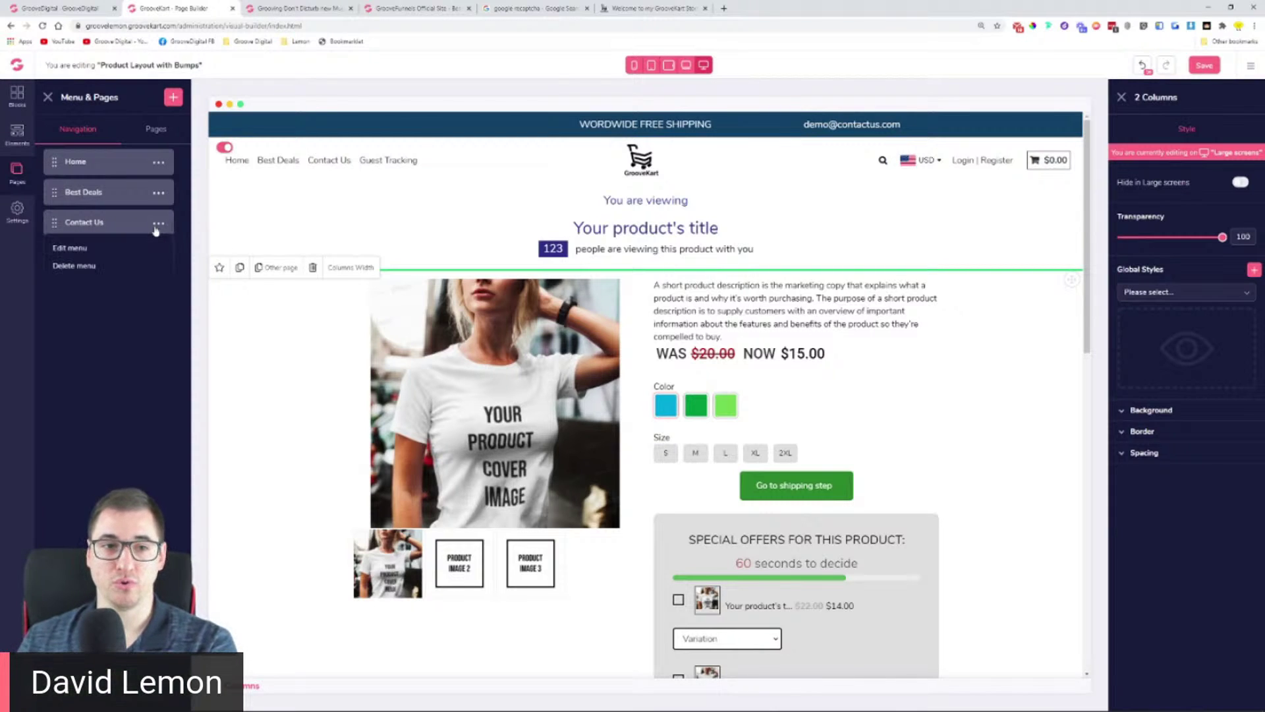
left_click(67, 251)
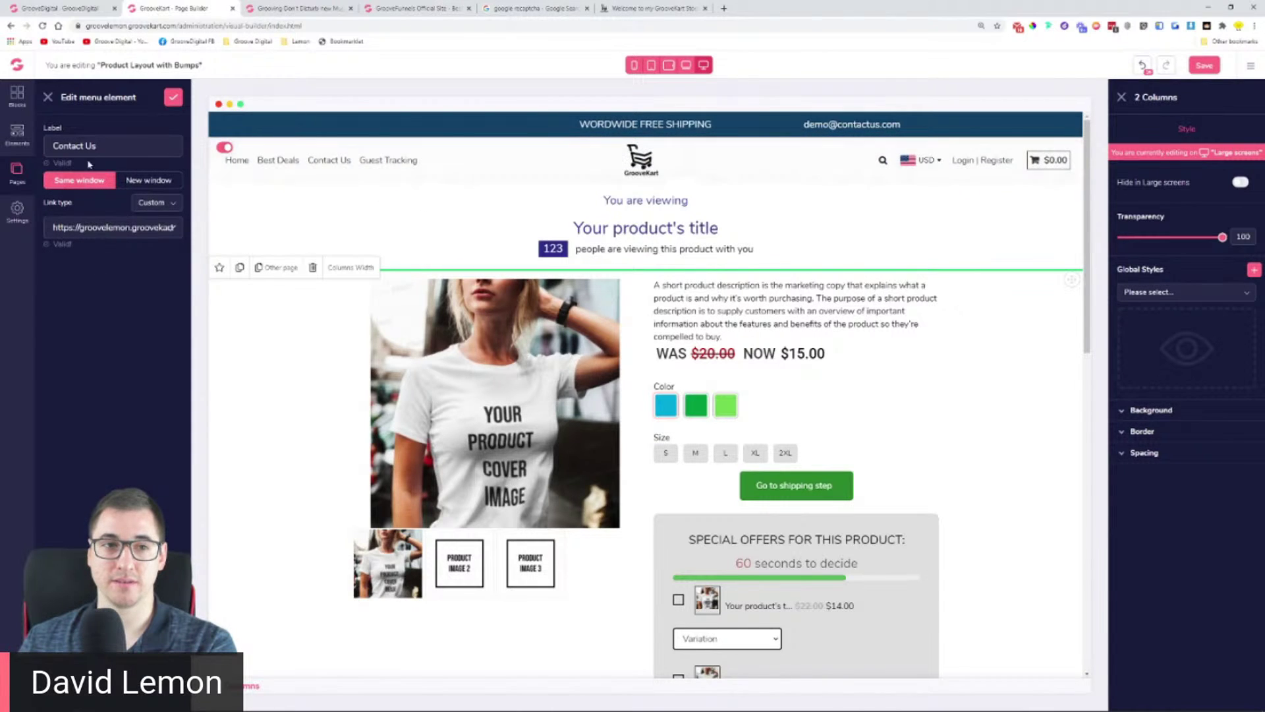
key("BackSpace")
key("BackSpace")
key("BackSpace")
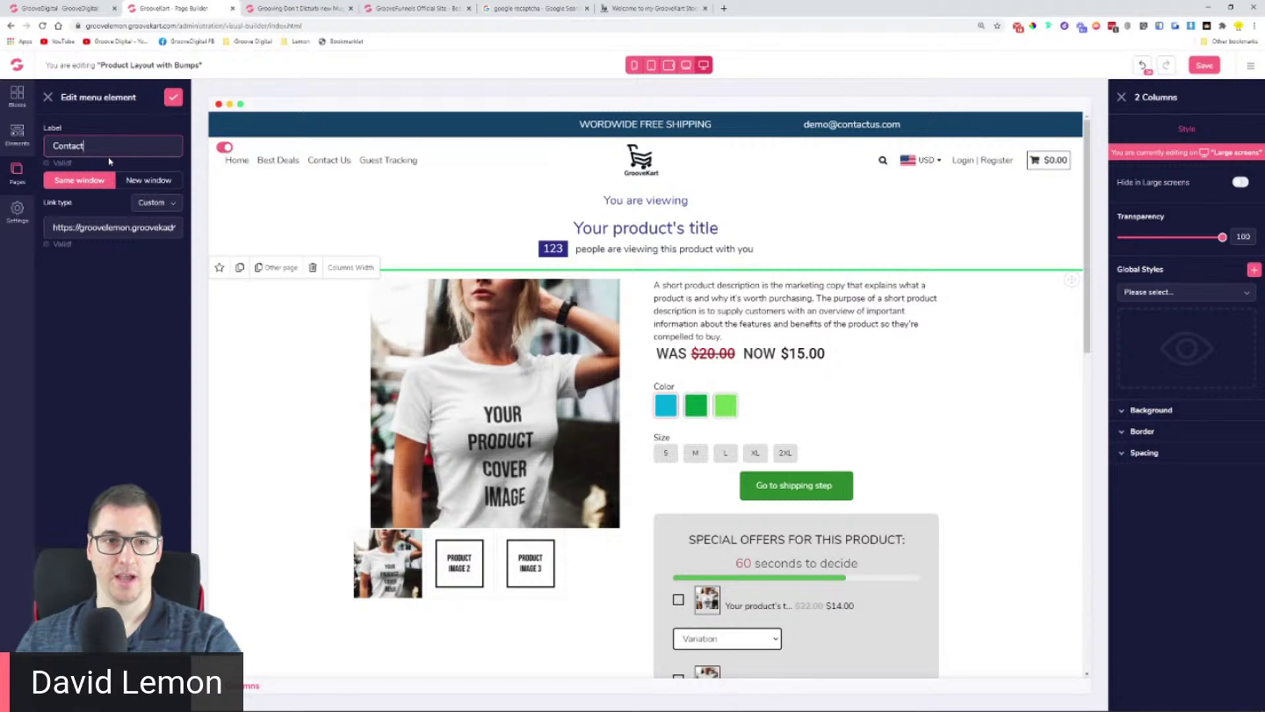
left_click(136, 179)
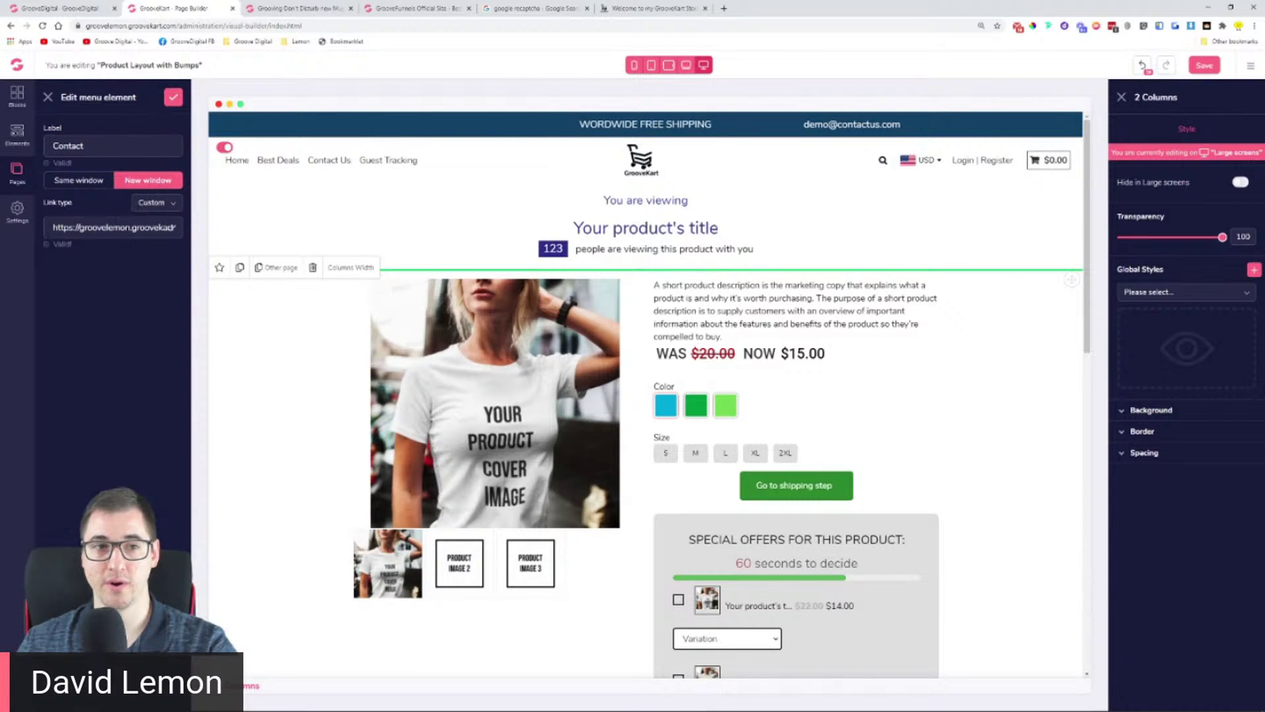
left_click_drag(54, 227, 193, 232)
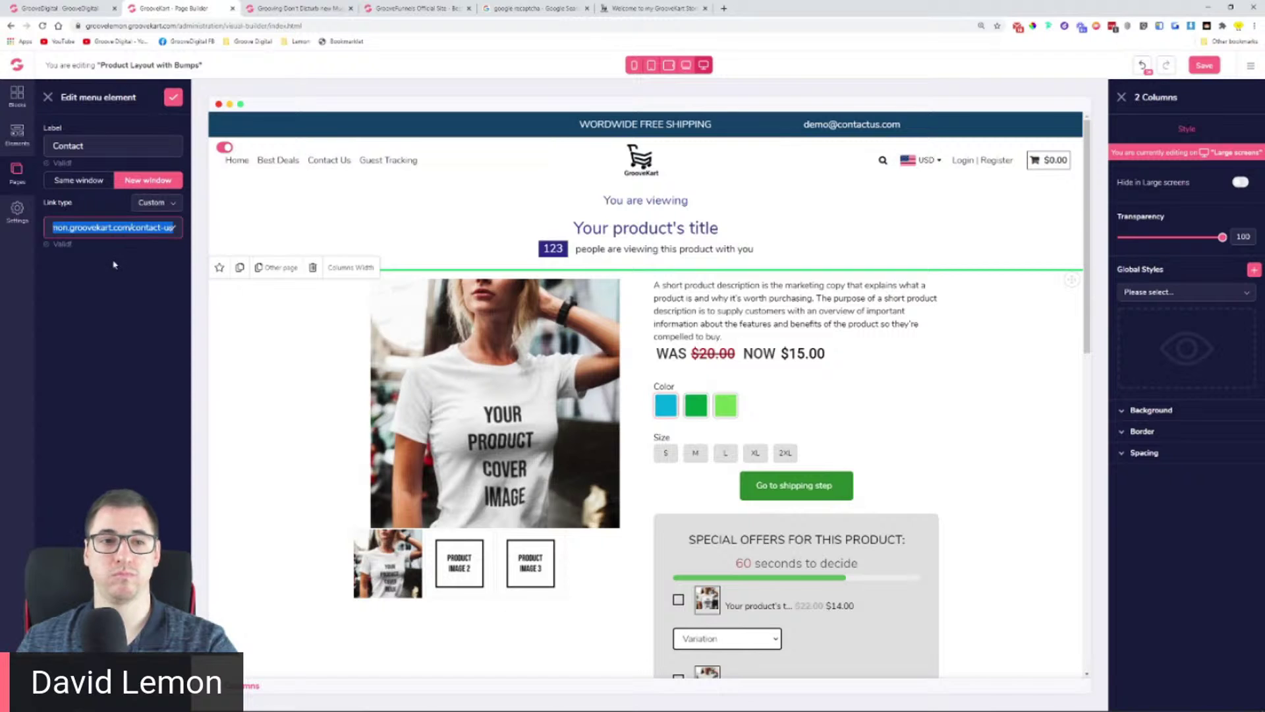
left_click(115, 268)
left_click(171, 97)
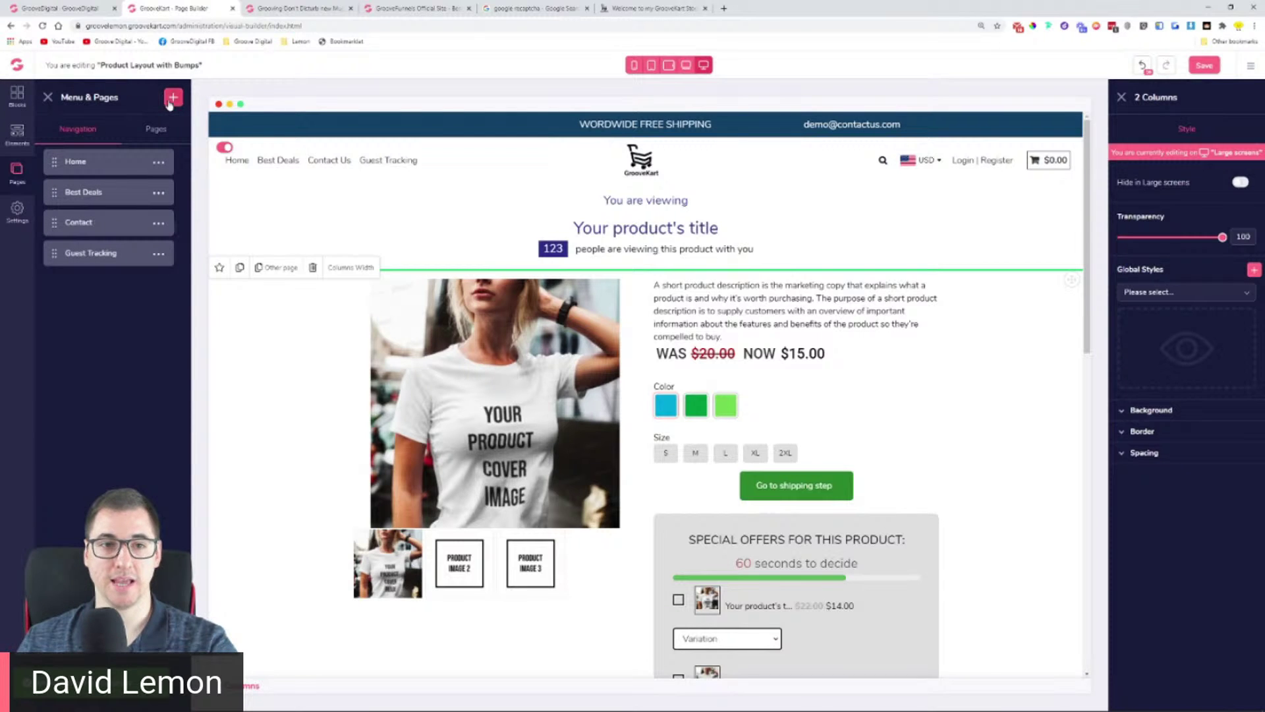
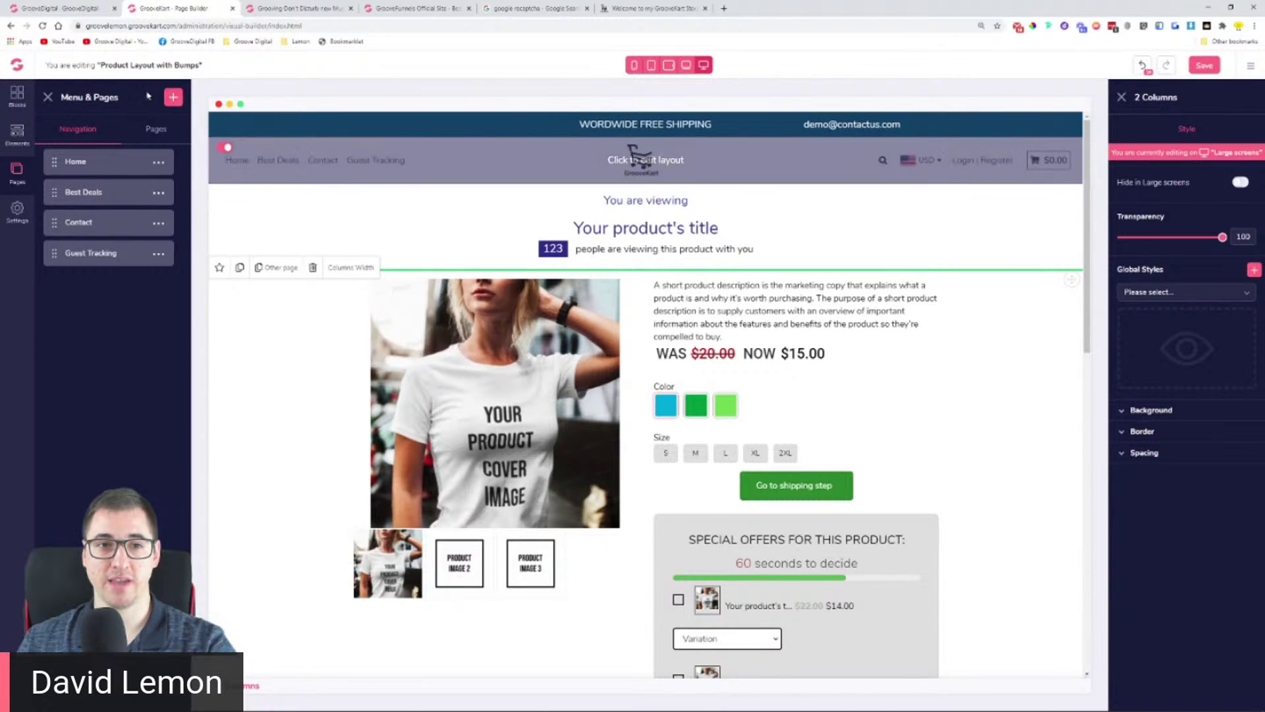
Step: Add a new item to the navigation menu and label it Blog
left_click(174, 97)
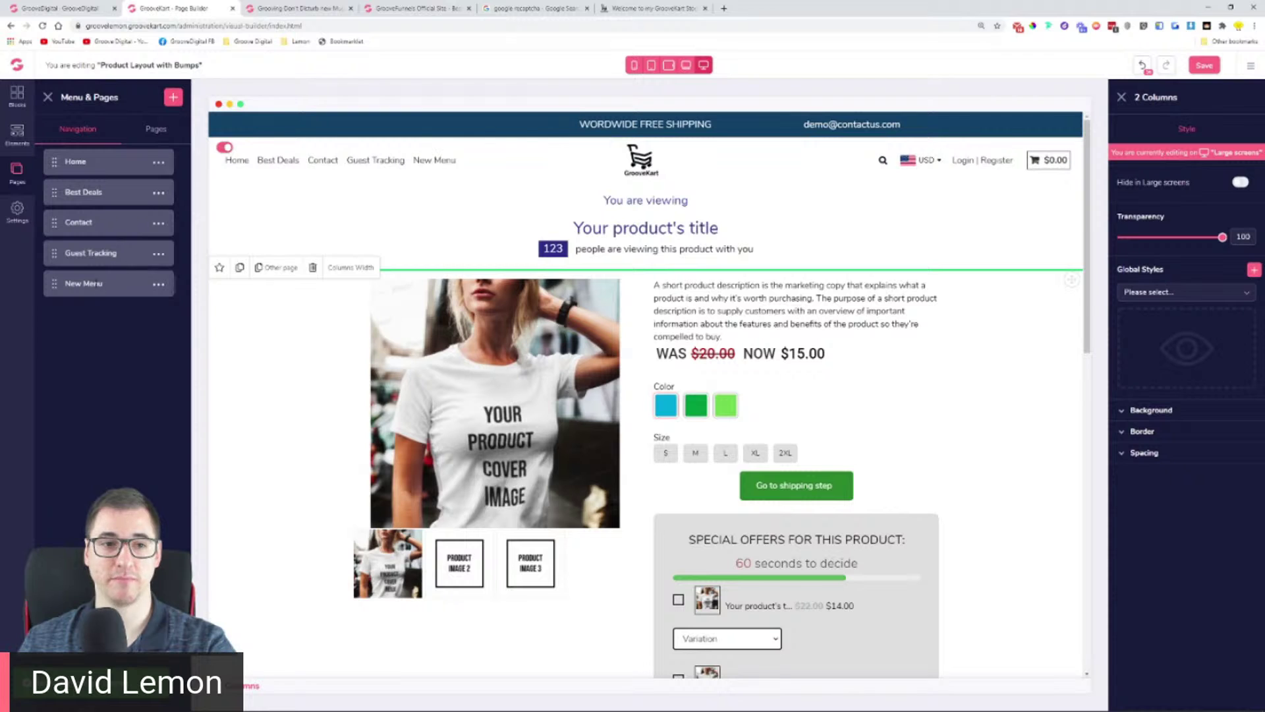
left_click(156, 288)
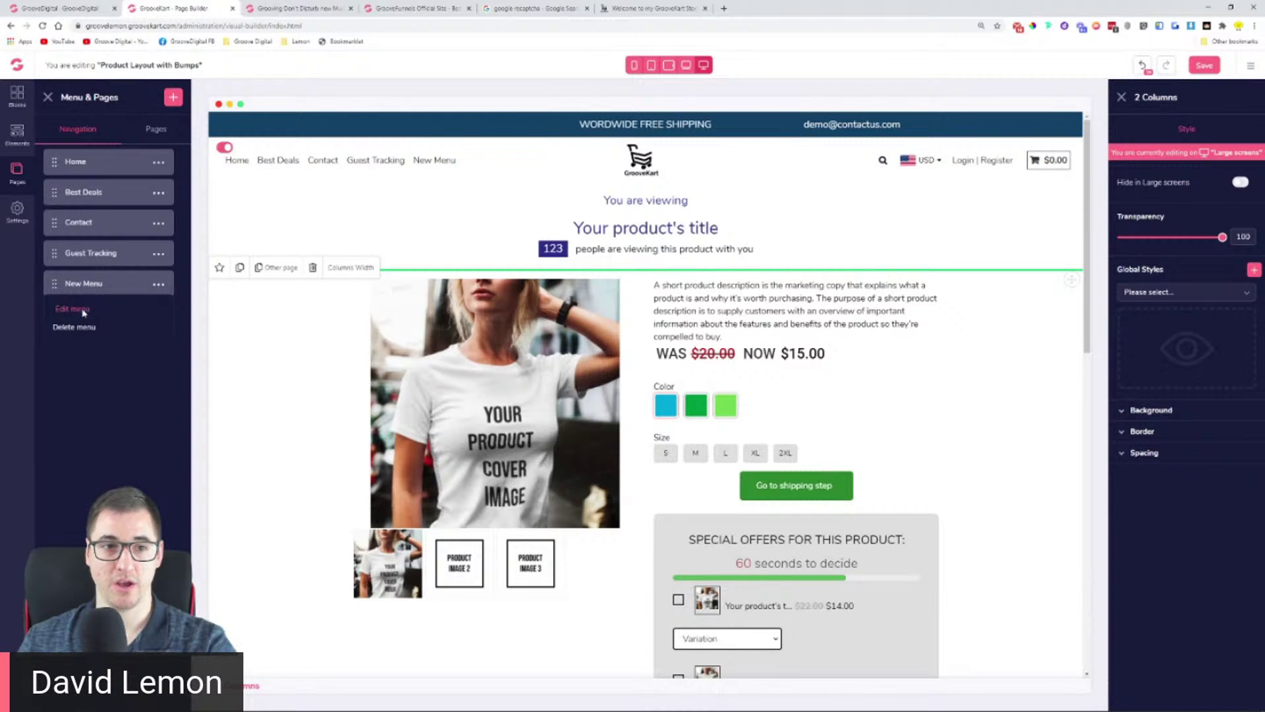
left_click(73, 309)
key("ctrl+a")
type("Blog")
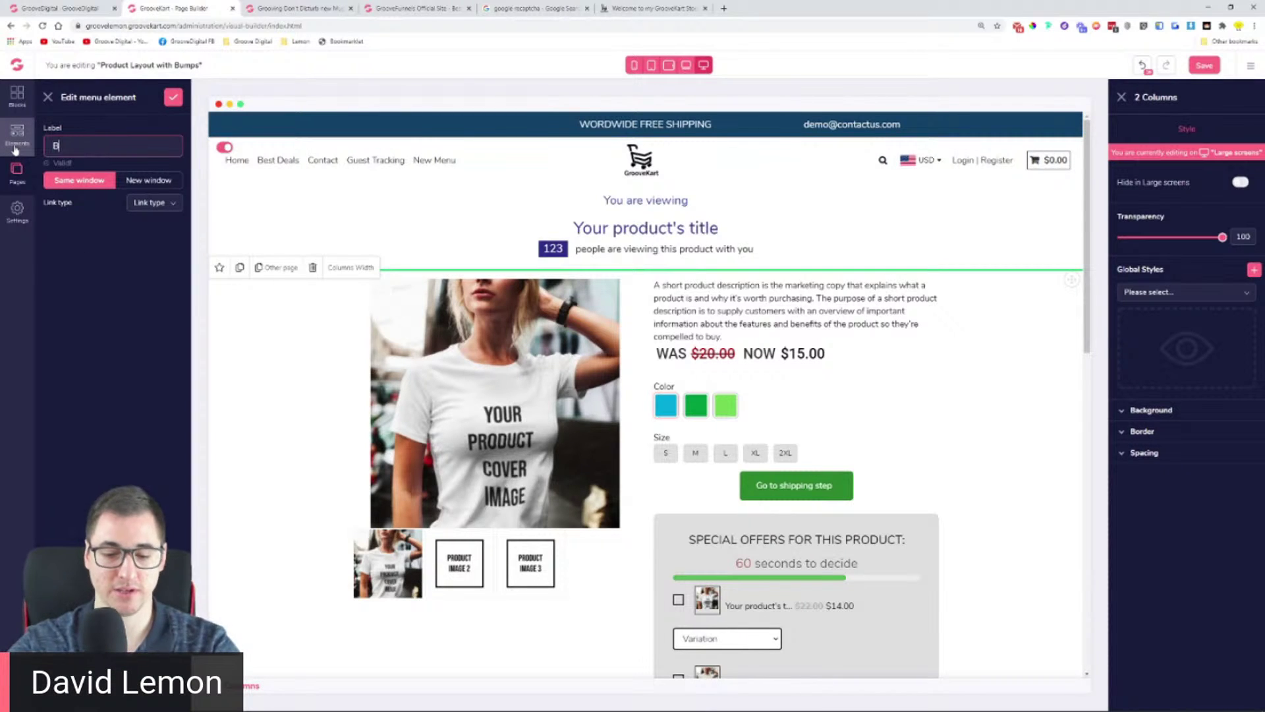
left_click(155, 205)
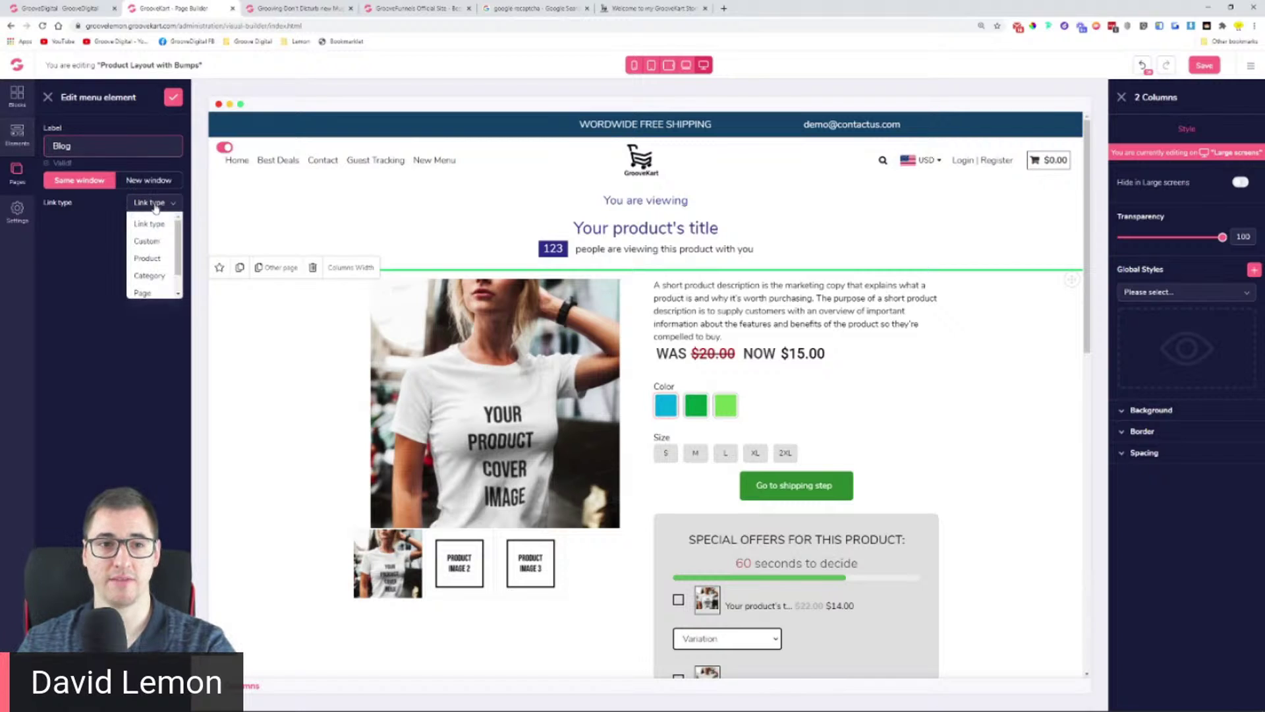
left_click(148, 242)
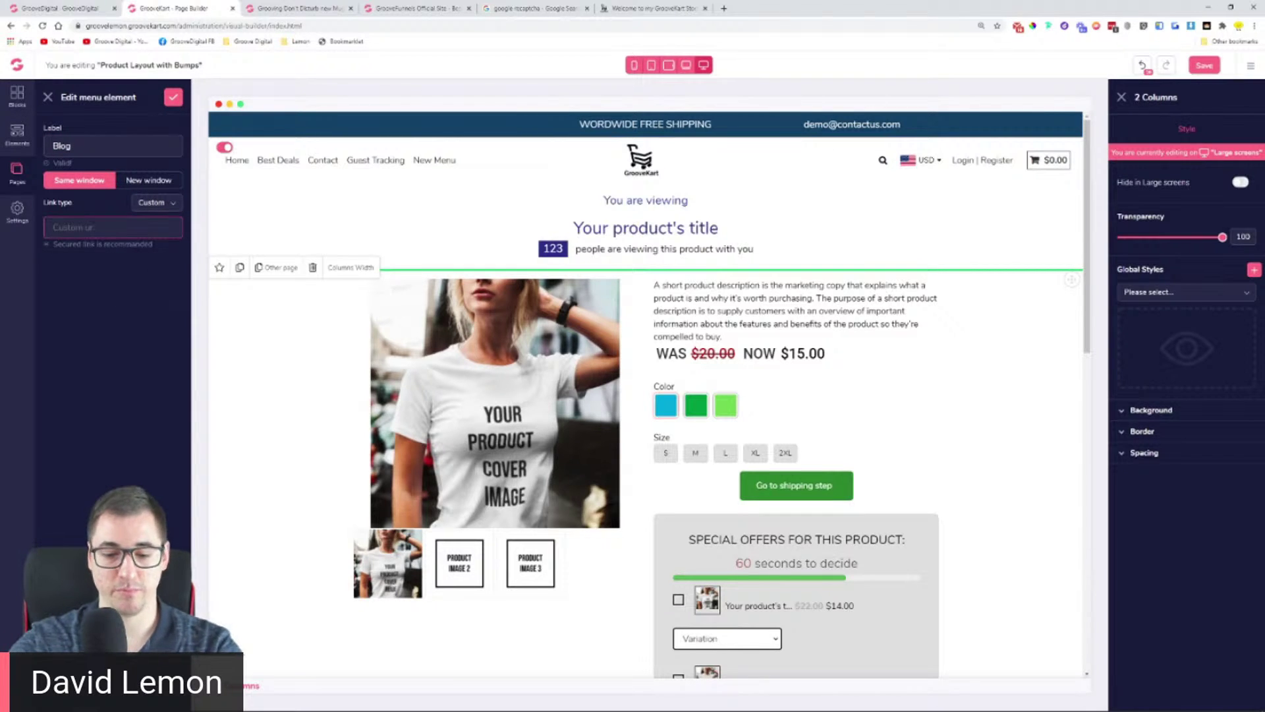
type("groovefunnels.com/blog")
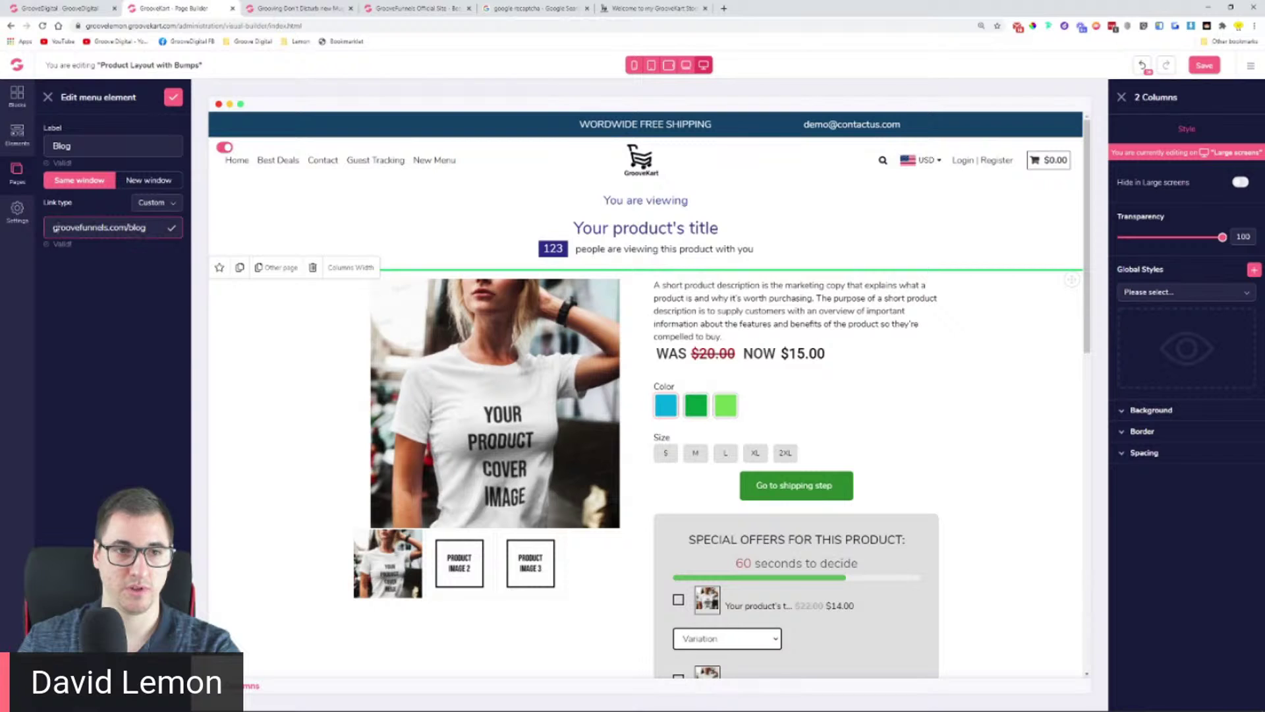
key("Home")
type("https:")
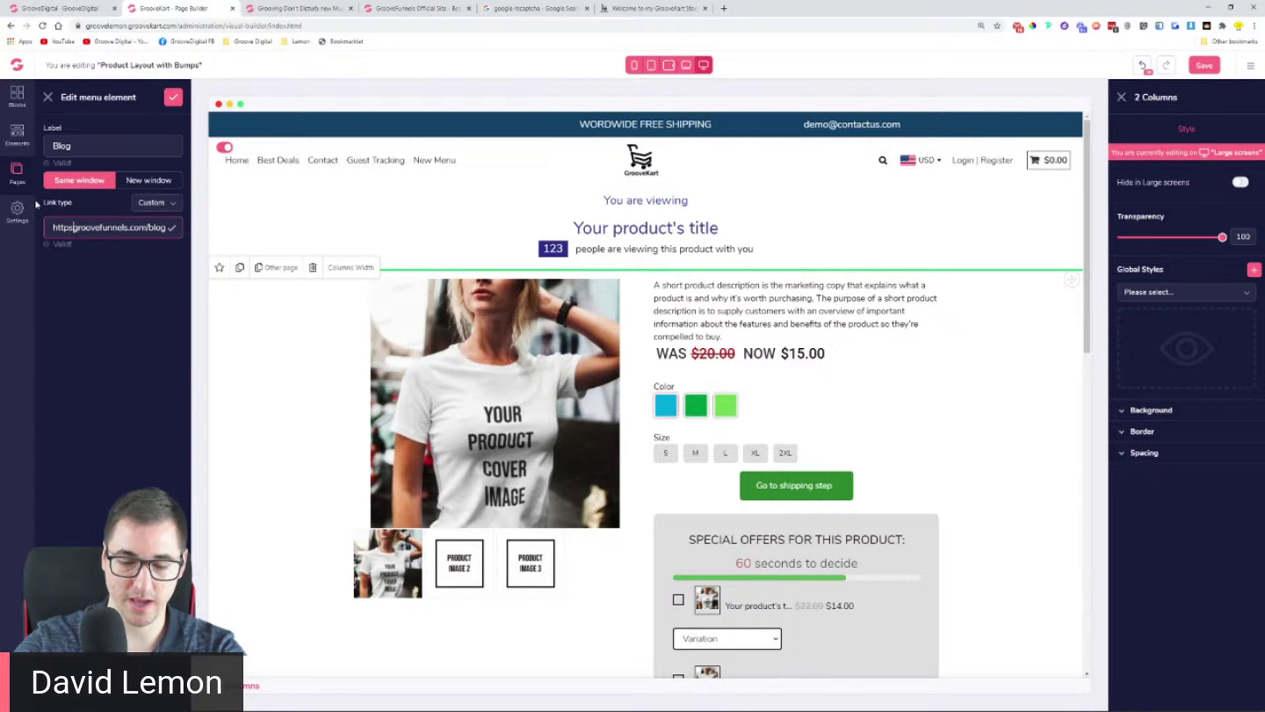
type("//")
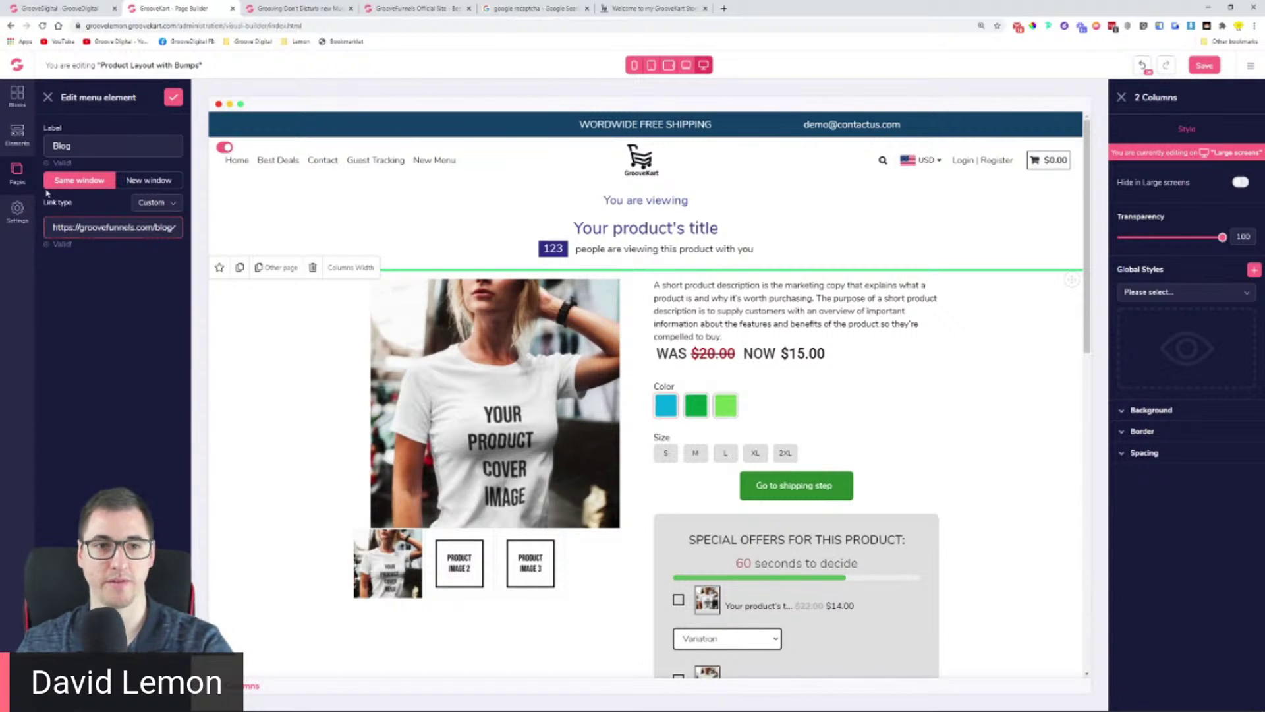
left_click(149, 180)
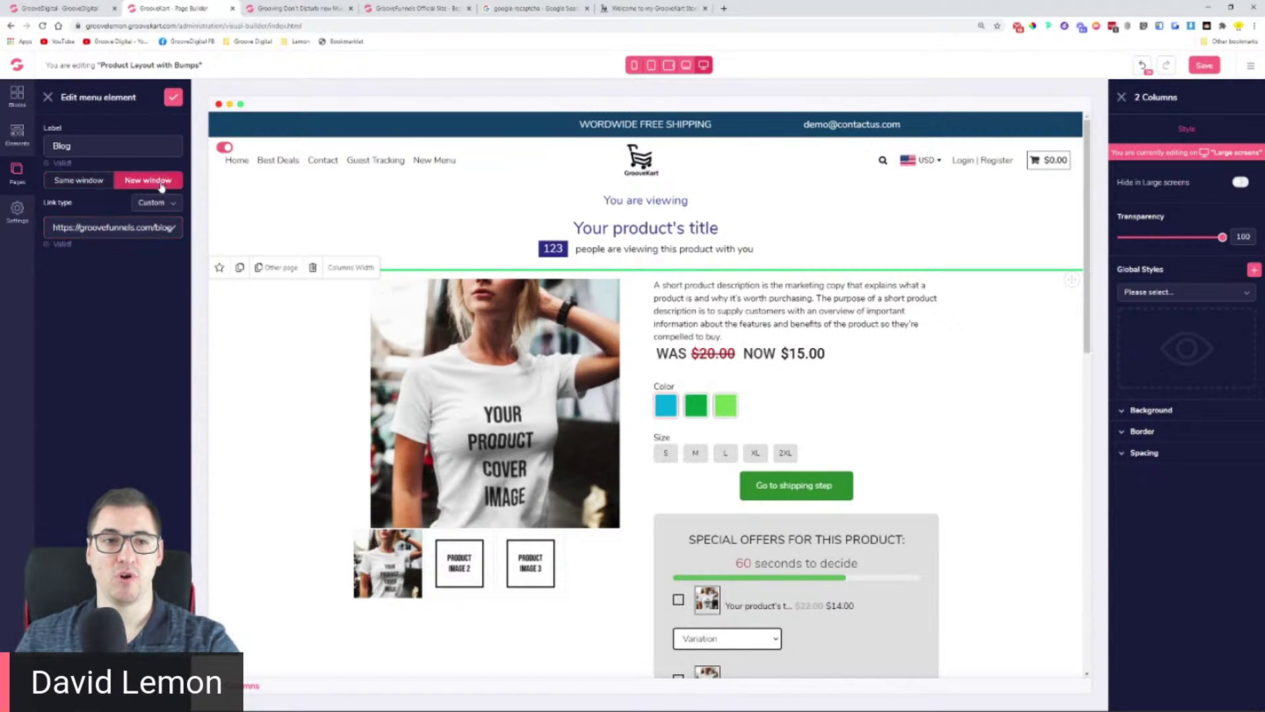
left_click(173, 97)
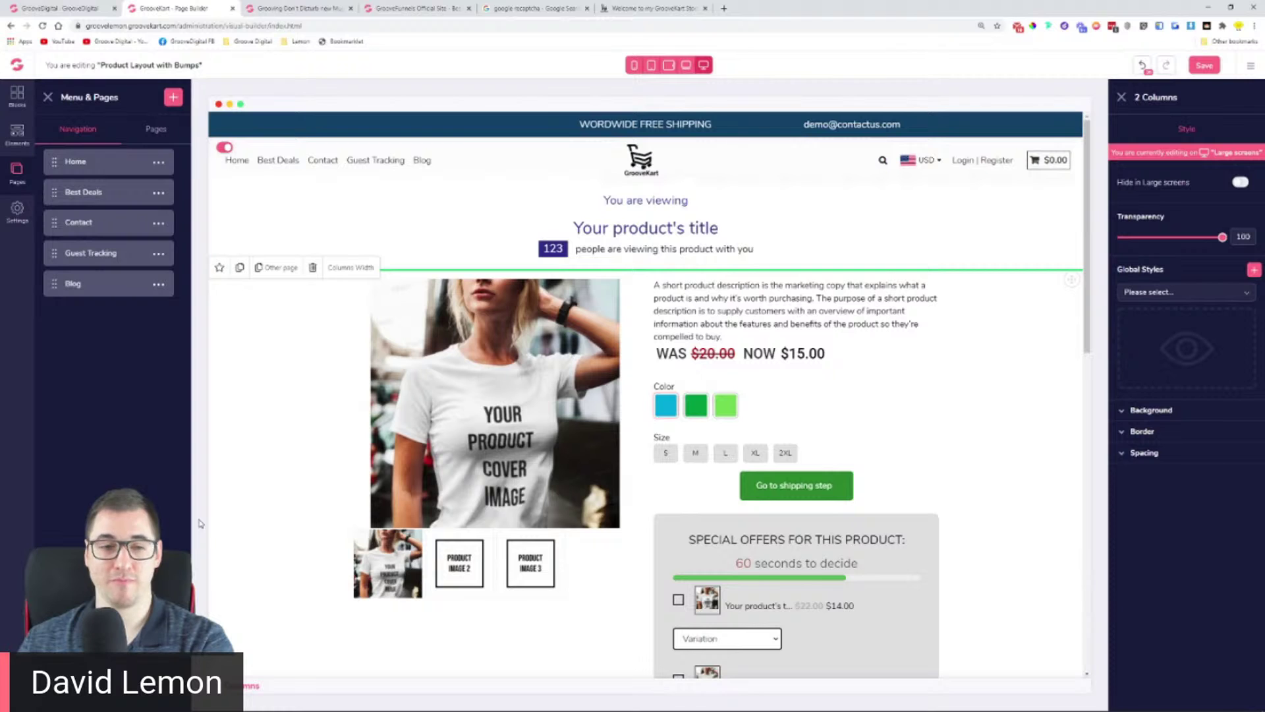
Step: Open the Homepage from the store's page list without saving the product layout modifications
left_click(157, 194)
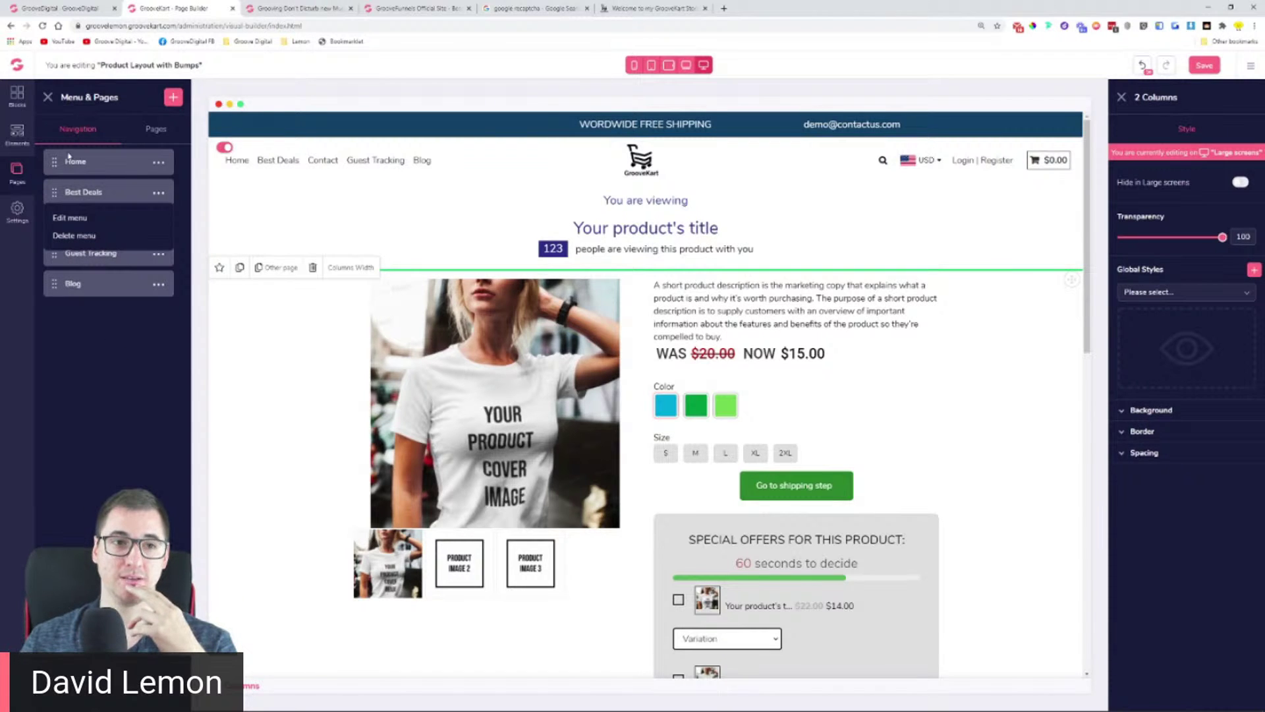
left_click(158, 192)
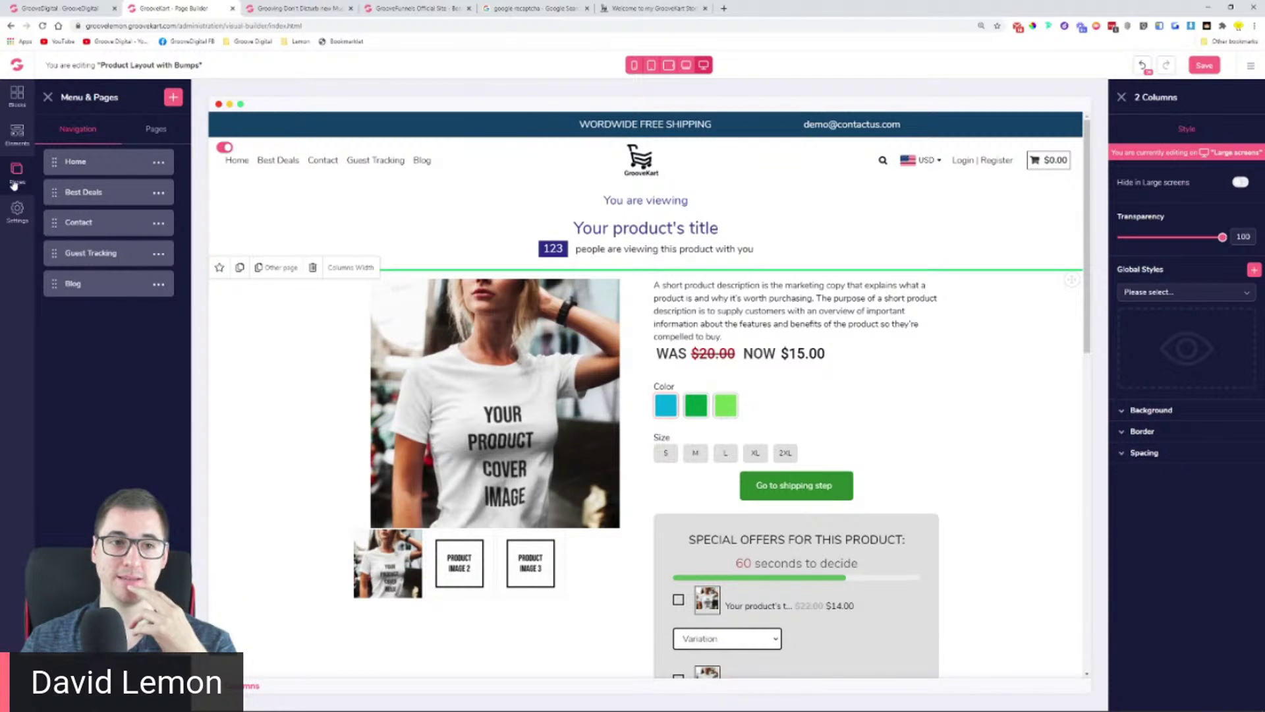
left_click(166, 135)
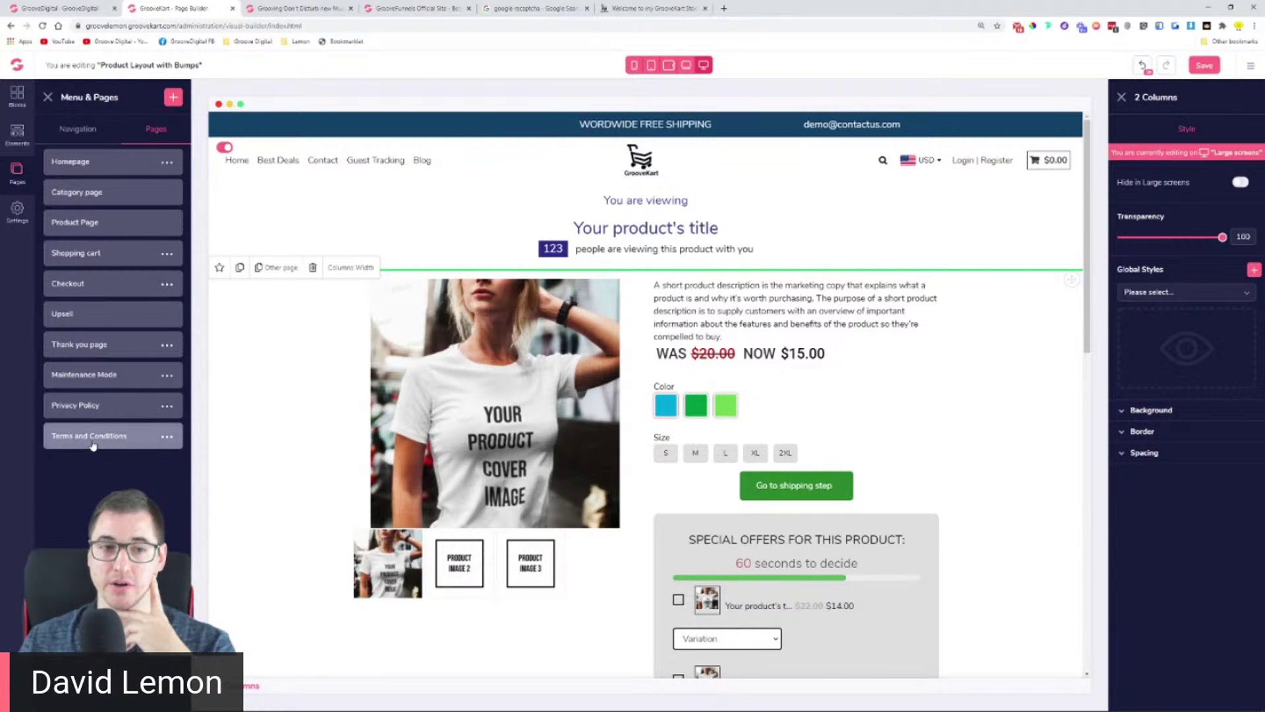
left_click(101, 166)
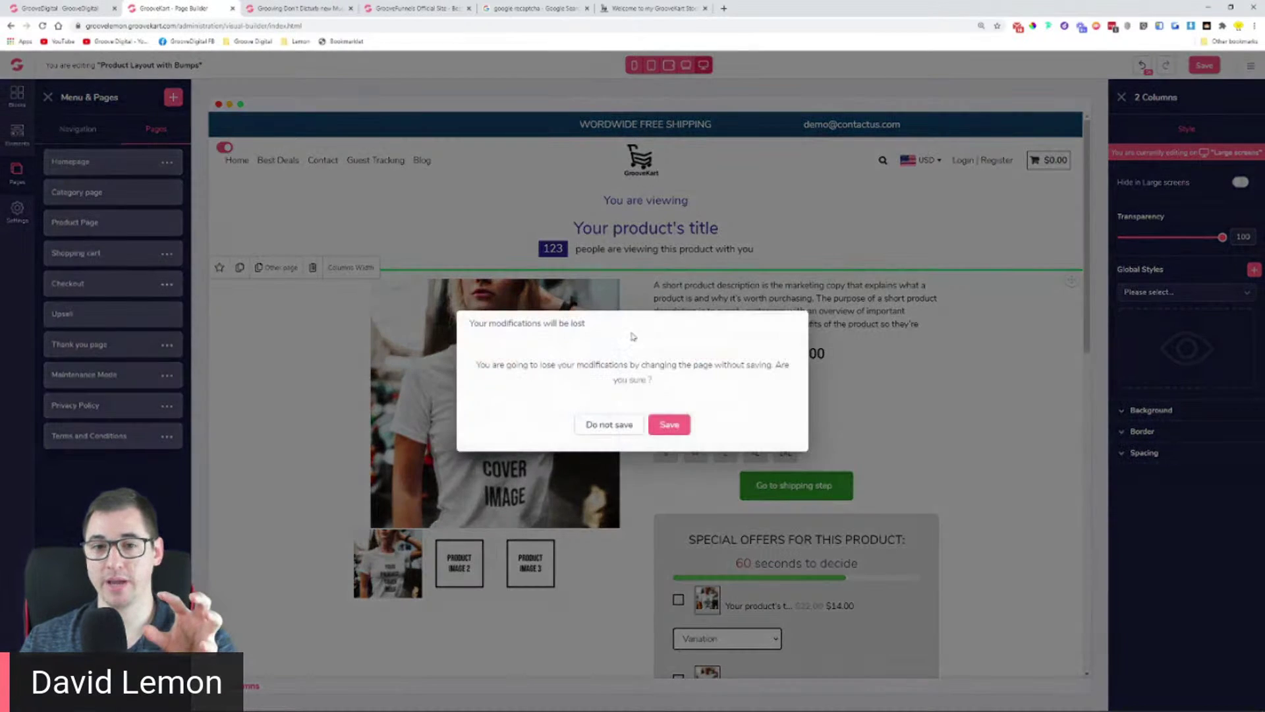
left_click(615, 427)
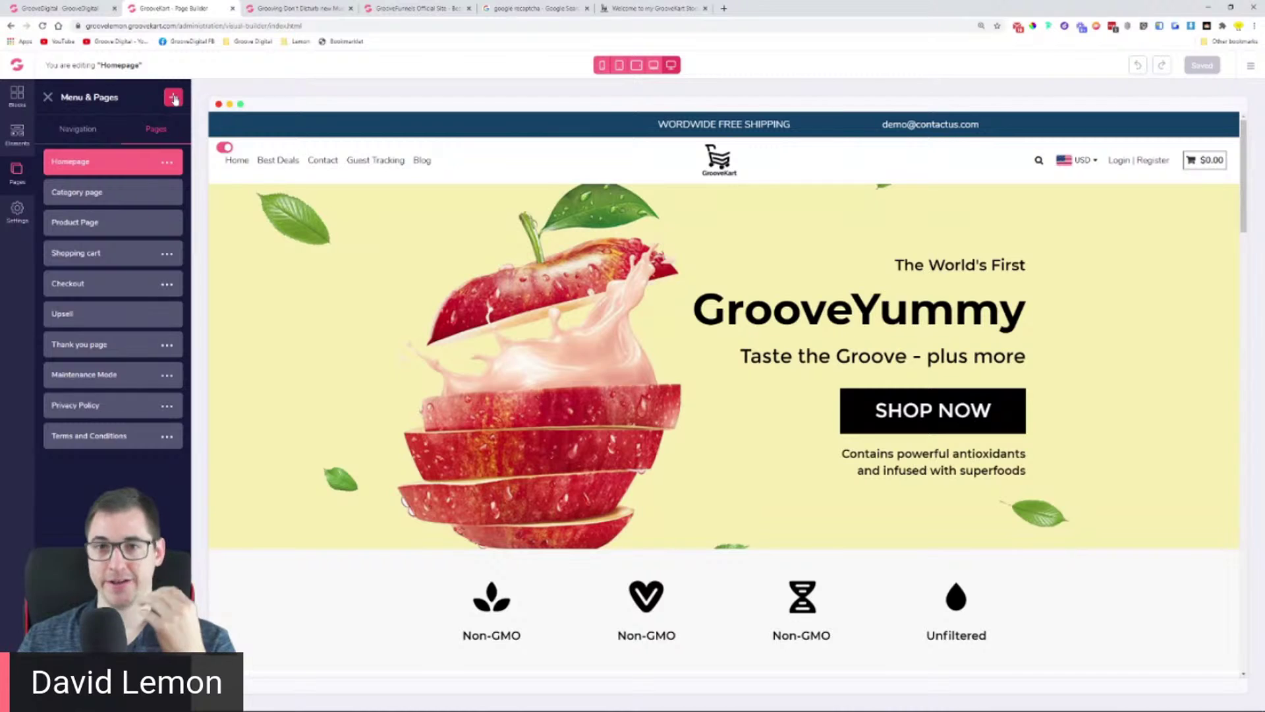
Step: Look over the homepage sections and show the form for a new custom page without creating one
scroll(400, 244, "down", 15)
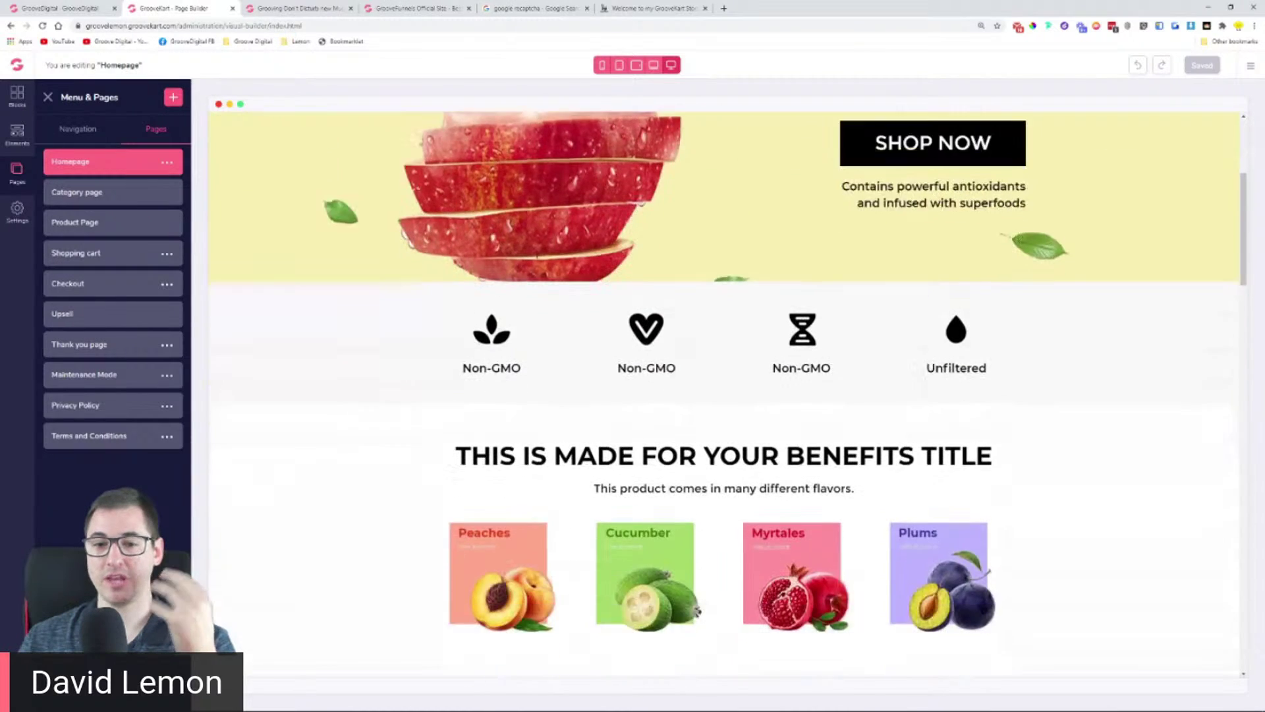
scroll(481, 433, "down", 1)
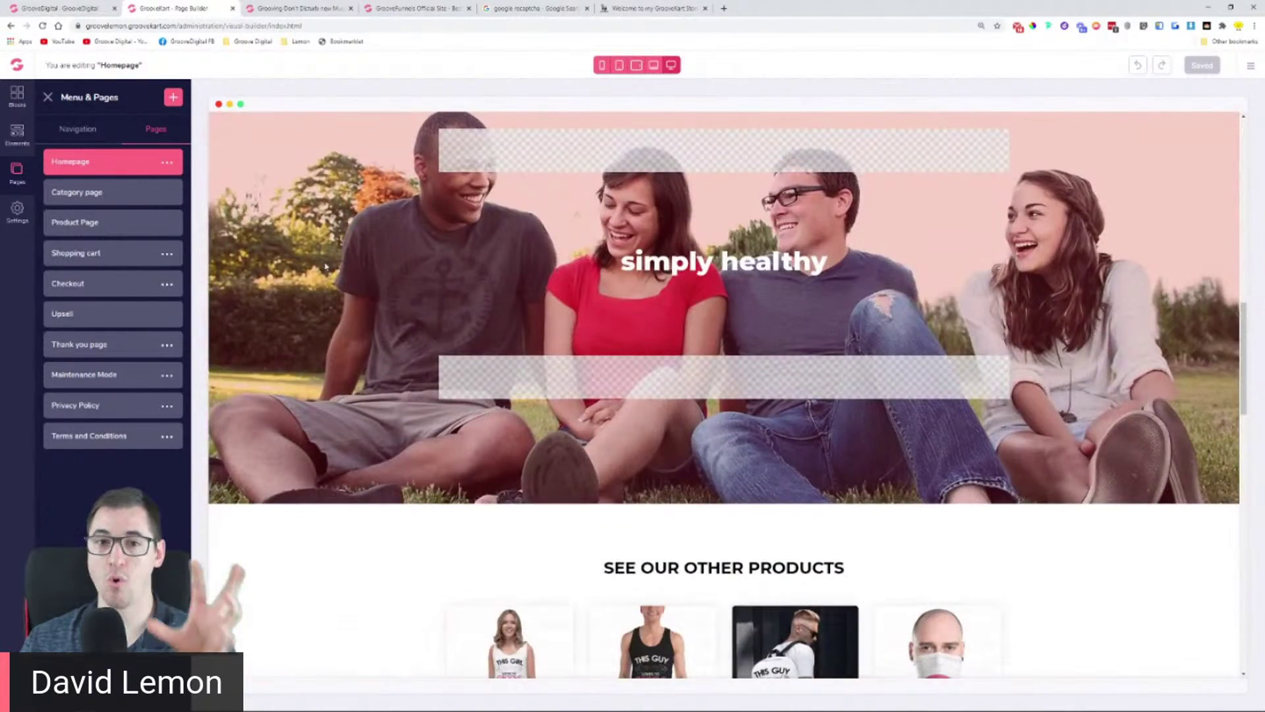
left_click(178, 98)
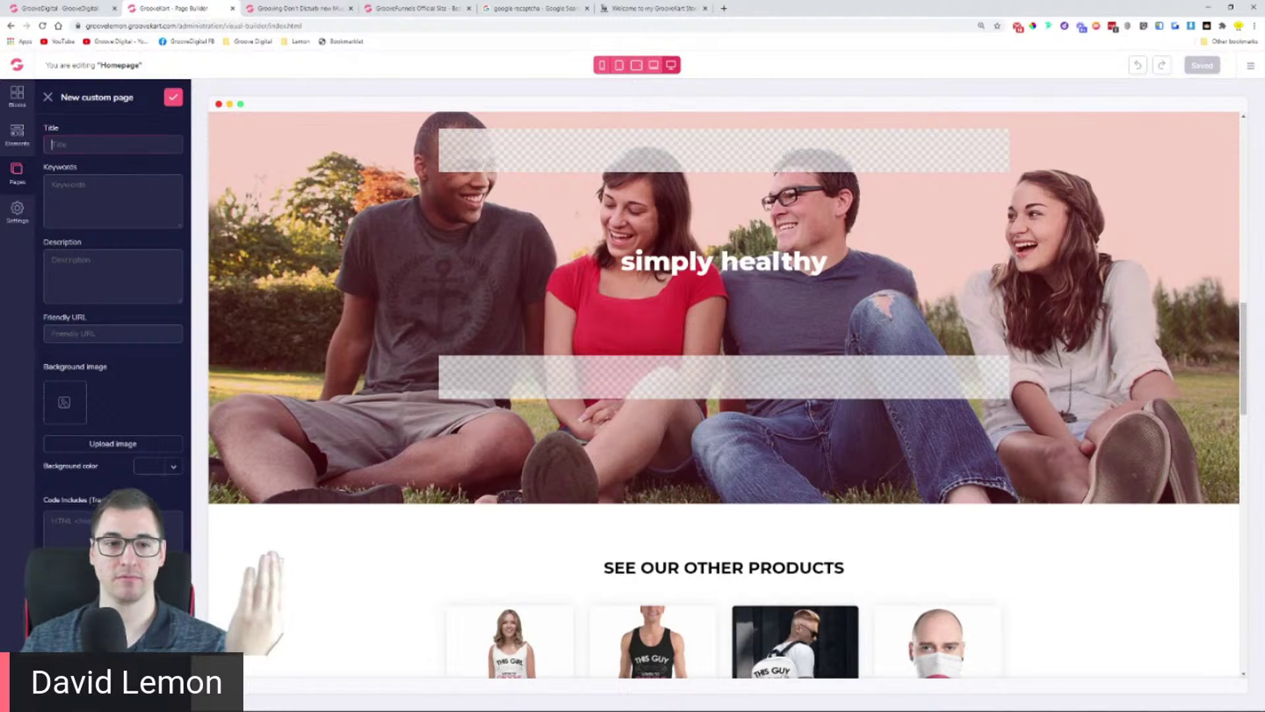
left_click(49, 100)
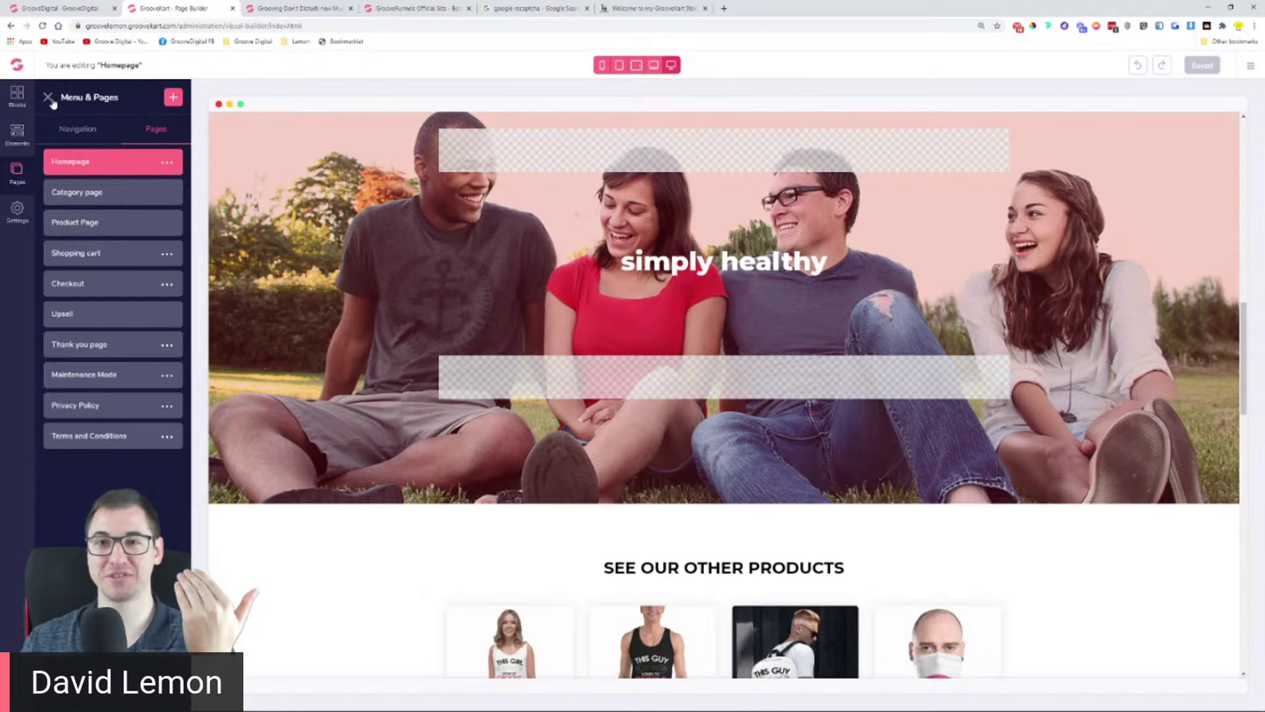
Step: Show the global product settings and the available checkout page modes without changing them
left_click(17, 211)
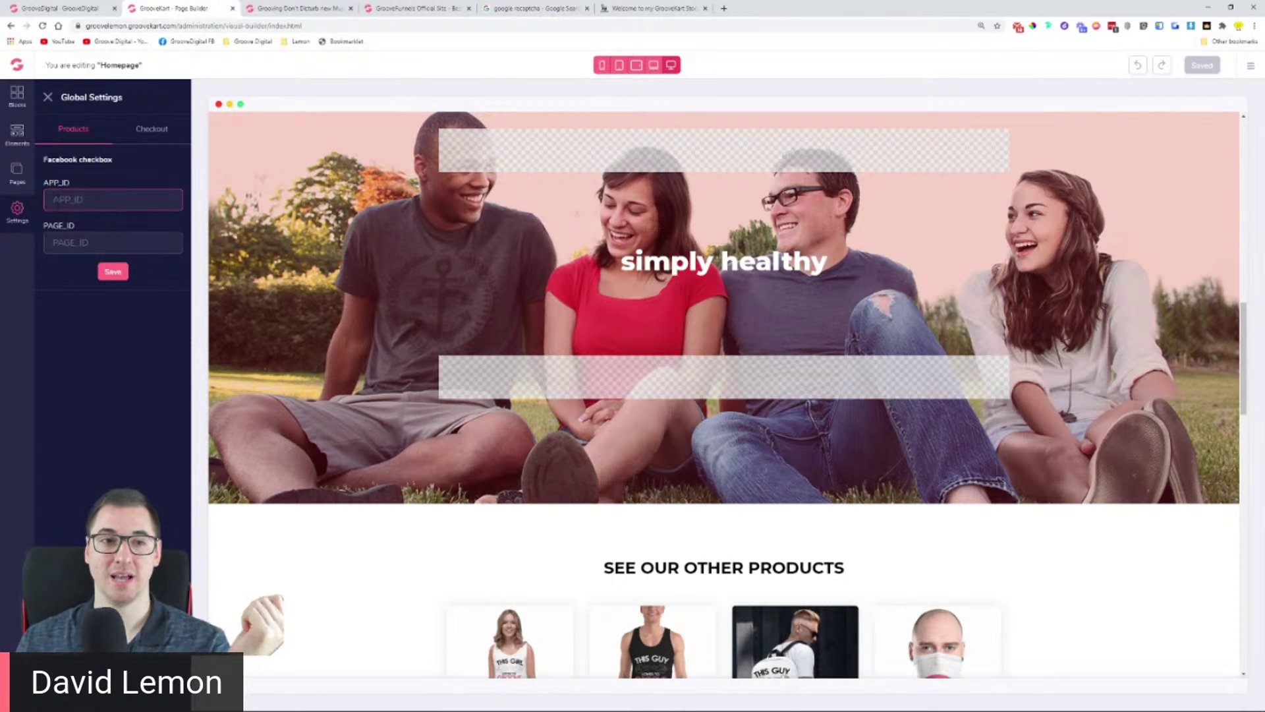
left_click(144, 137)
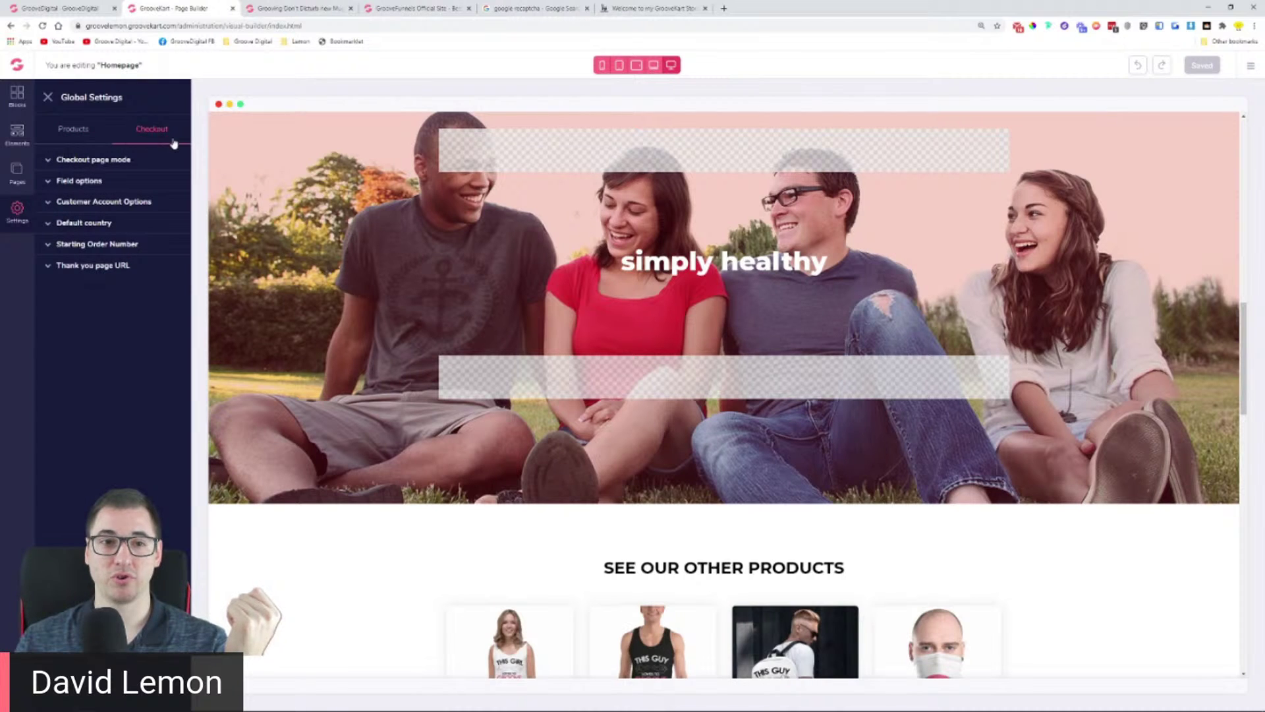
left_click(102, 161)
left_click(109, 183)
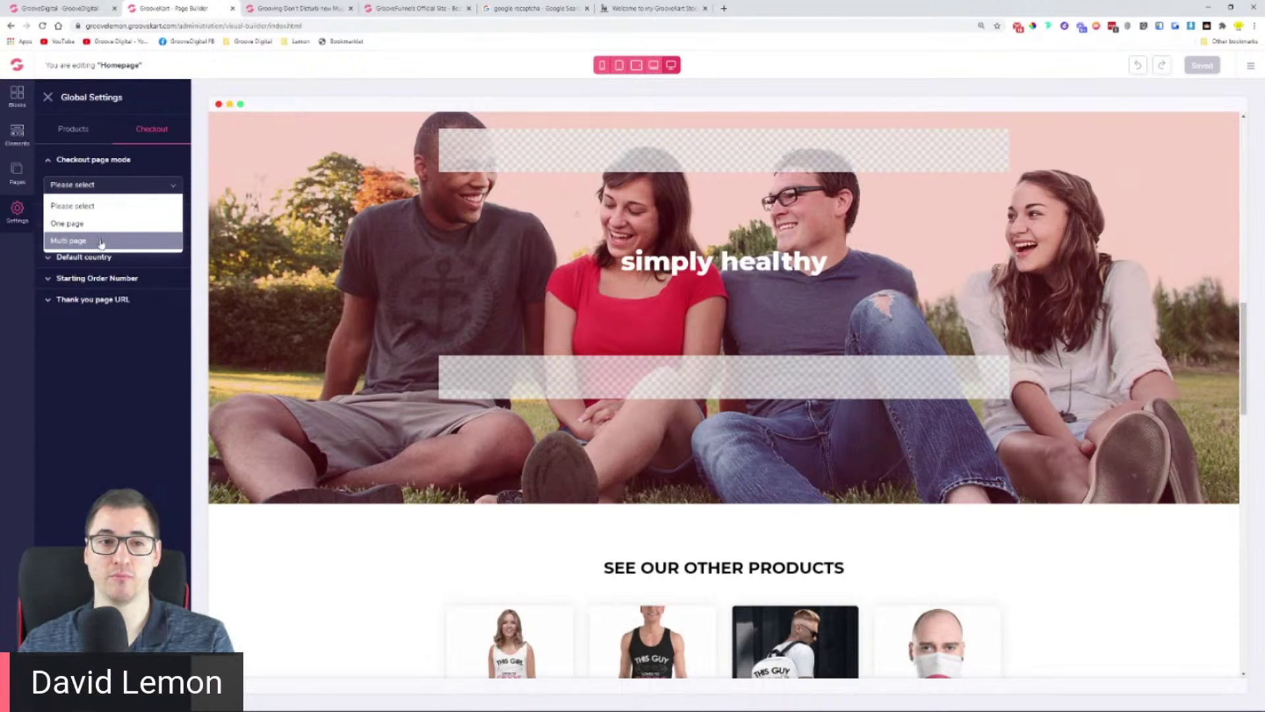
left_click(136, 163)
Step: Examine the checkout's customer account options, highlighting newsletter subscription and customer account creation
left_click(99, 204)
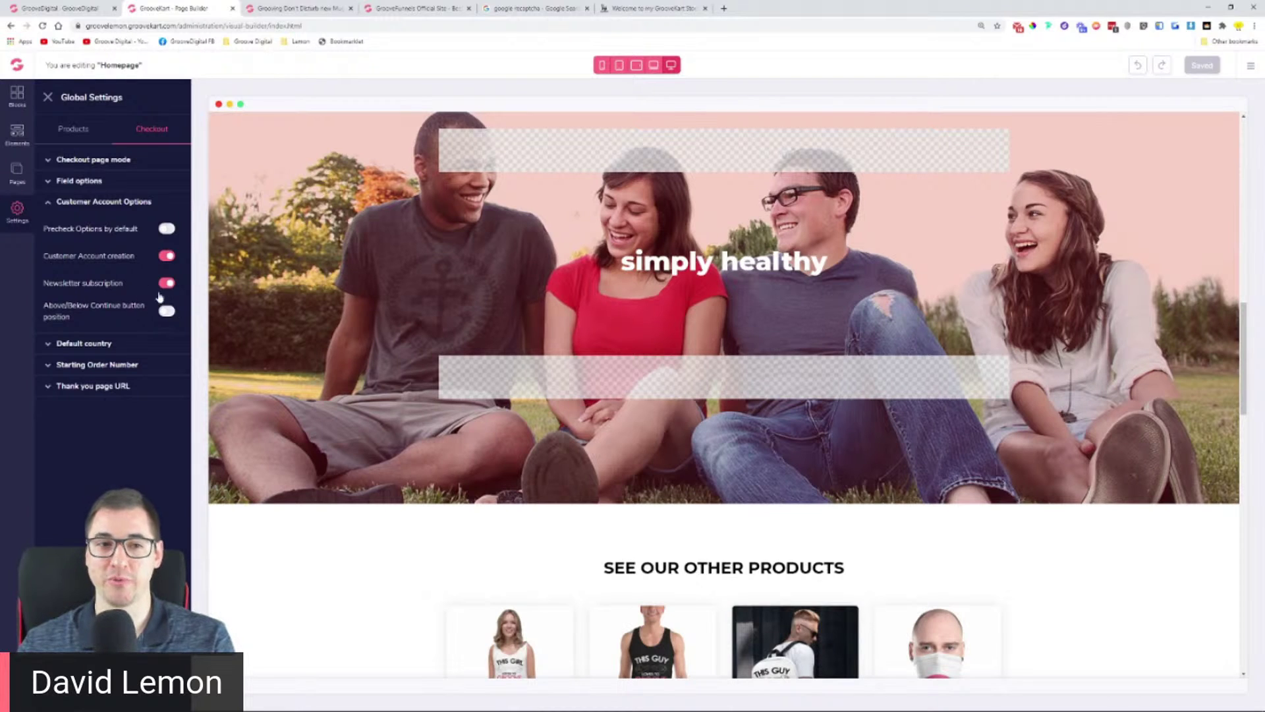
left_click_drag(124, 283, 48, 285)
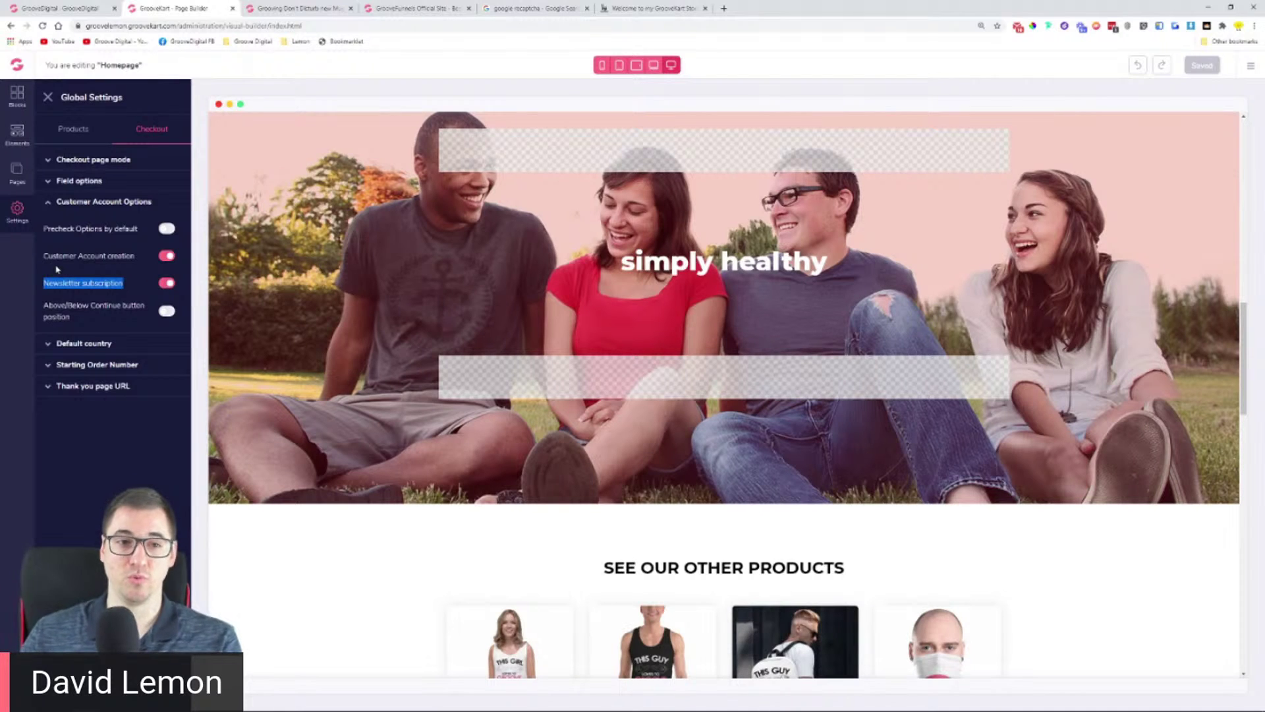
left_click_drag(42, 256, 136, 257)
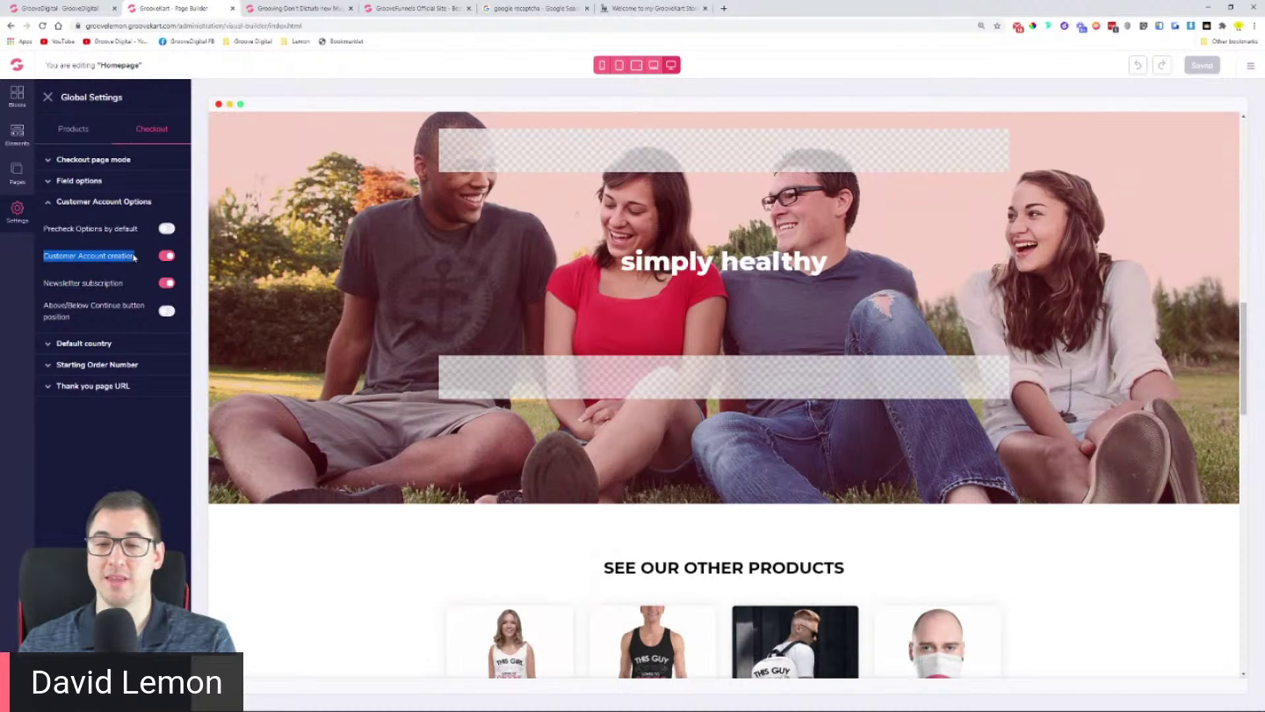
Step: Review the default country, starting order number and thank you page URL settings, and return to the global product settings
left_click(109, 344)
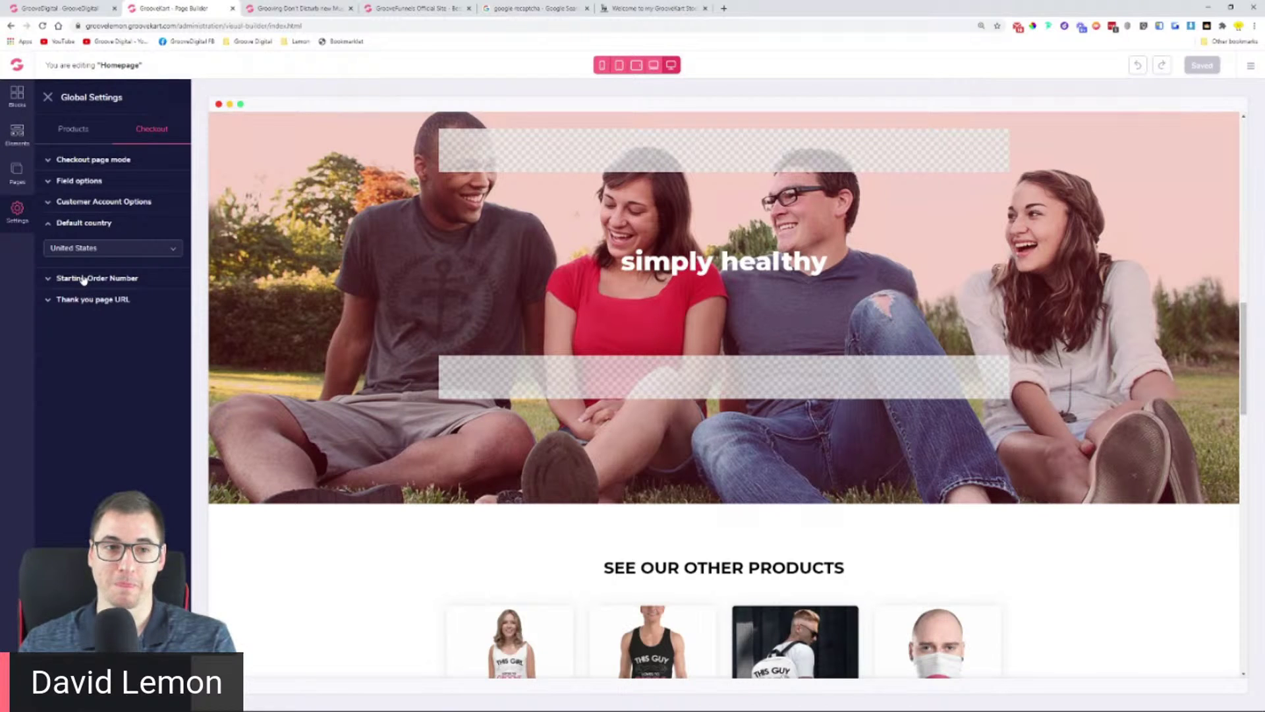
left_click(83, 279)
left_click(85, 330)
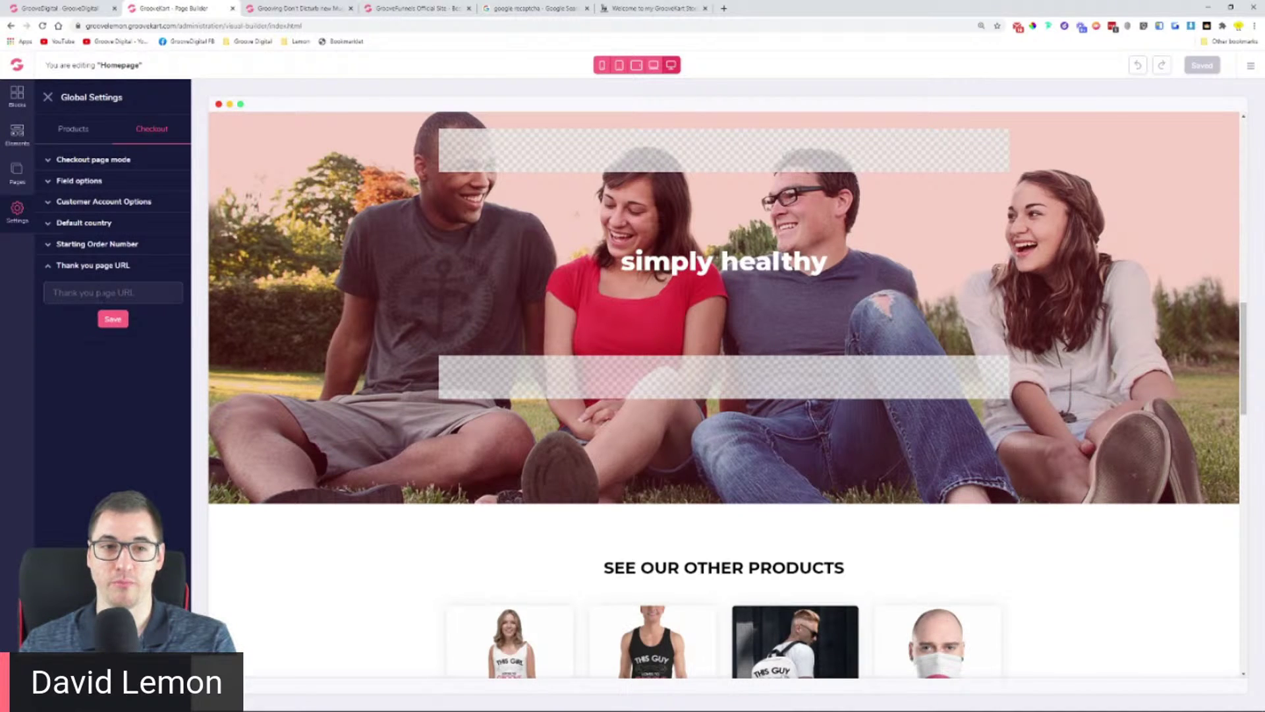
left_click(76, 269)
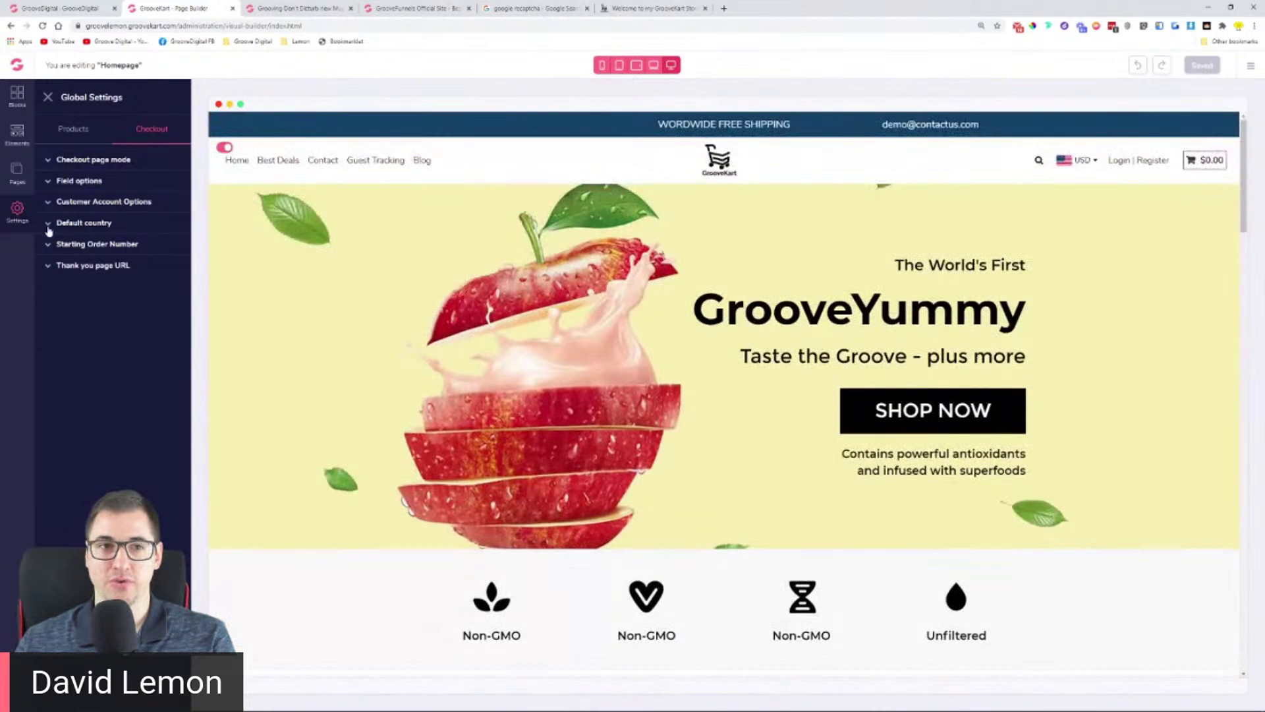
left_click(52, 133)
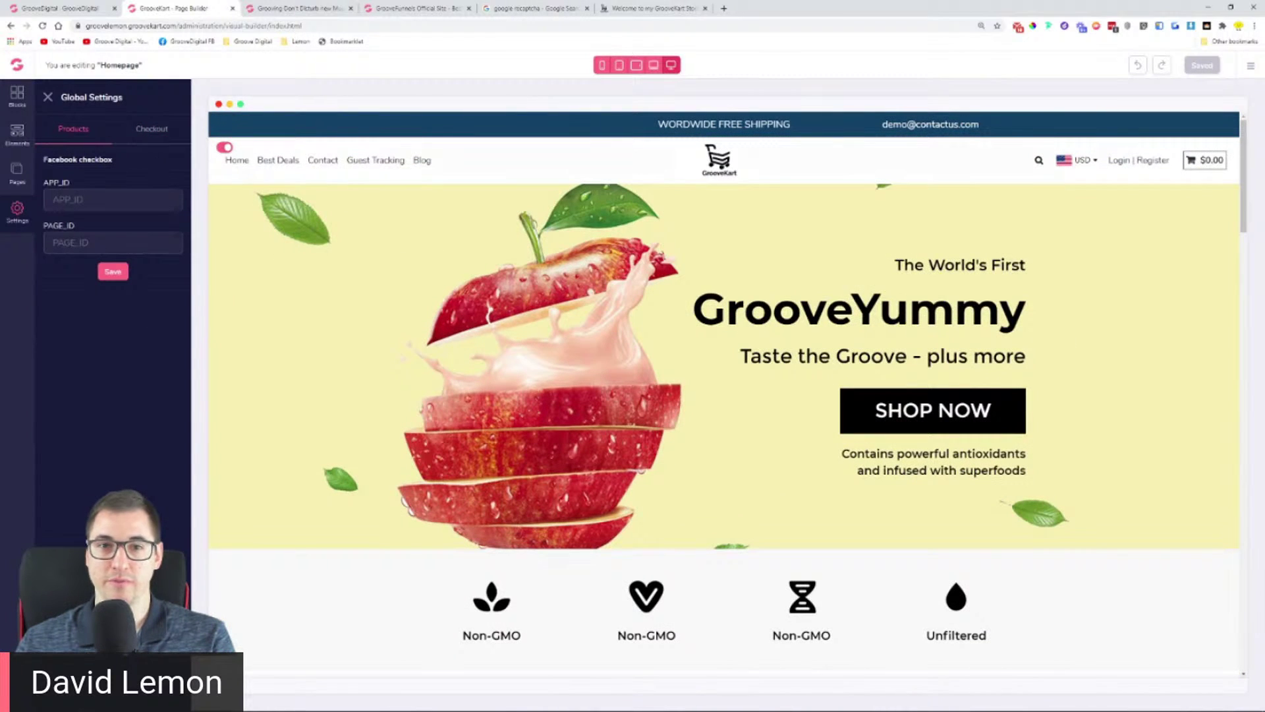
Step: Select the homepage's "The World's First" heading and preview the page on small screens and smartphones, examining the smartphone layout down to the other products
left_click(511, 270)
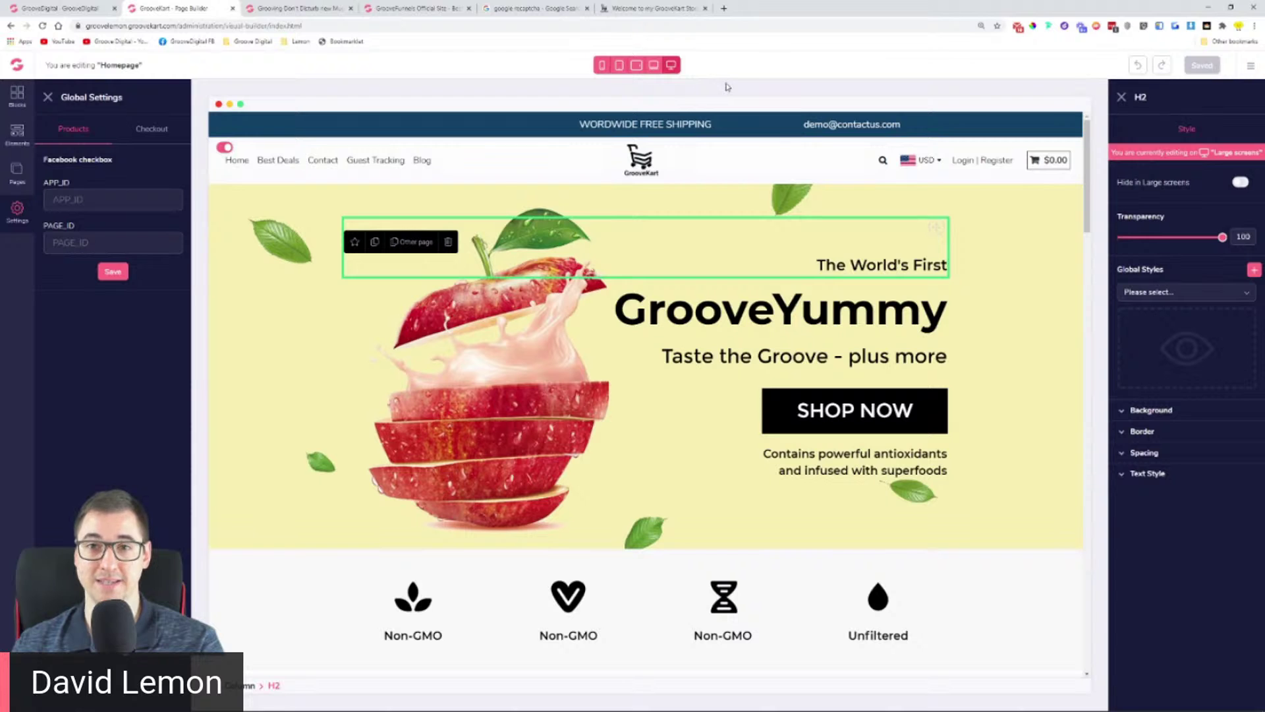
left_click(634, 65)
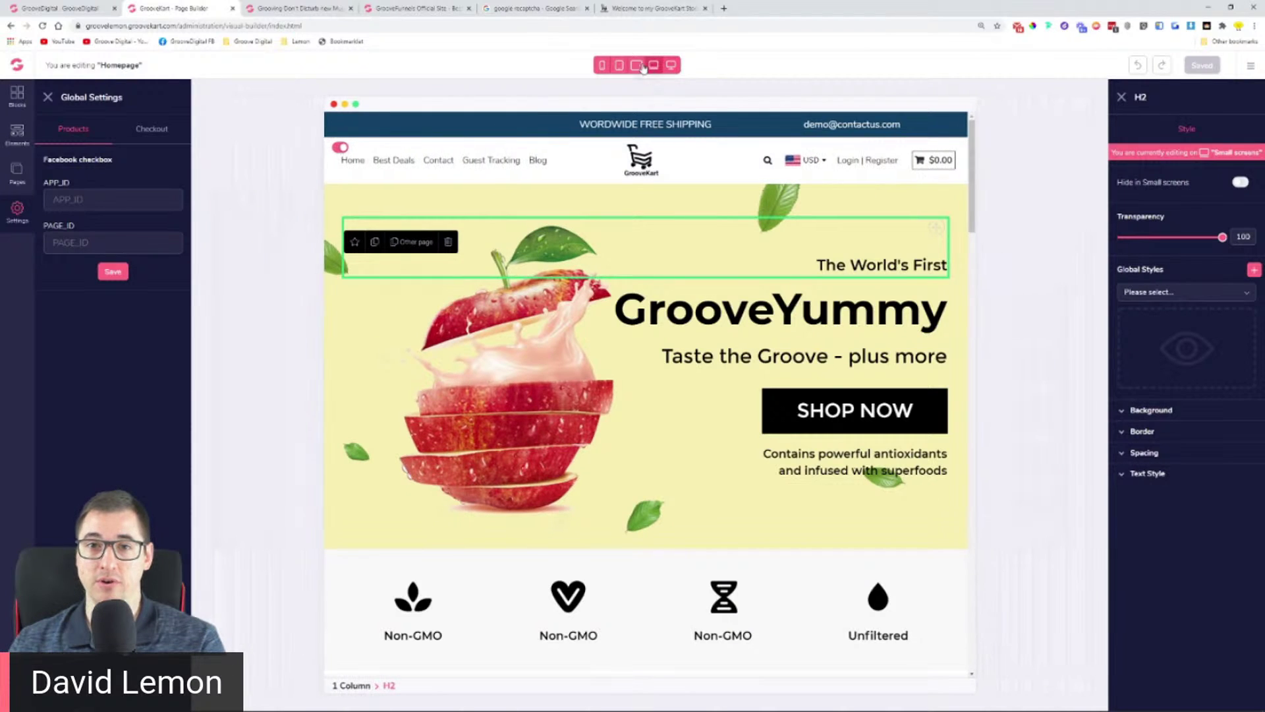
left_click(602, 65)
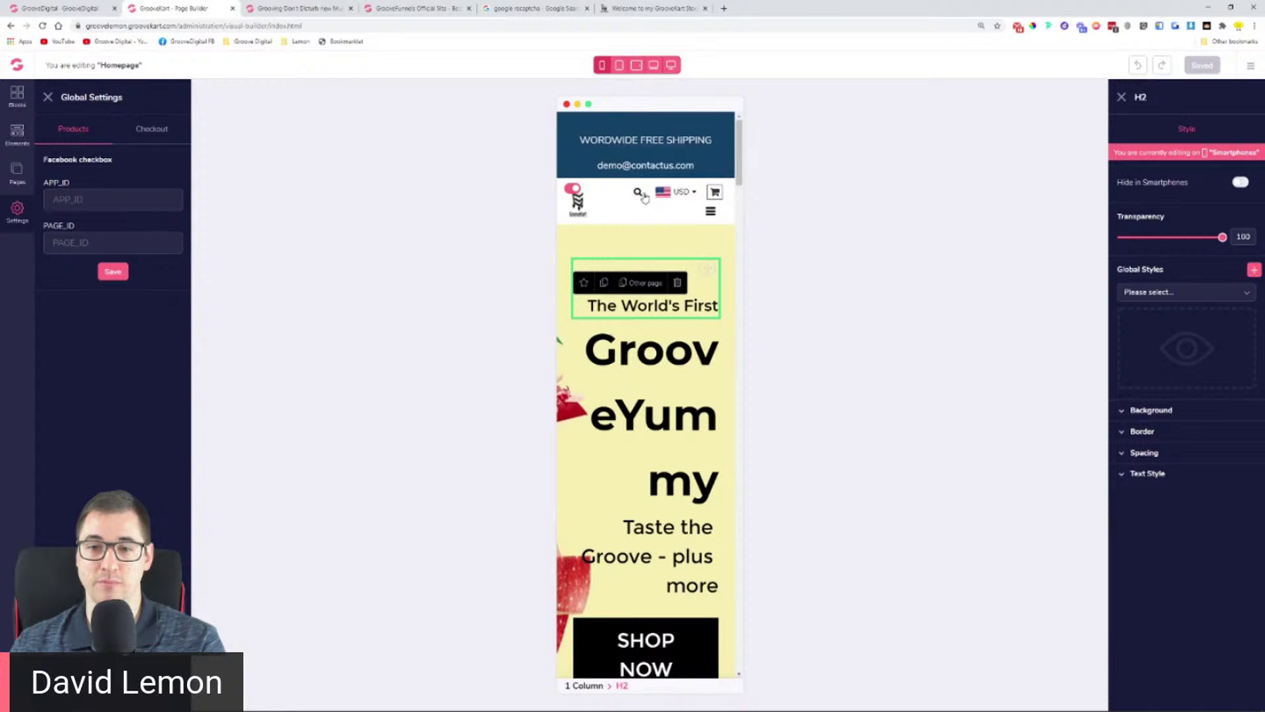
scroll(666, 262, "down", 2)
scroll(666, 262, "down", 9)
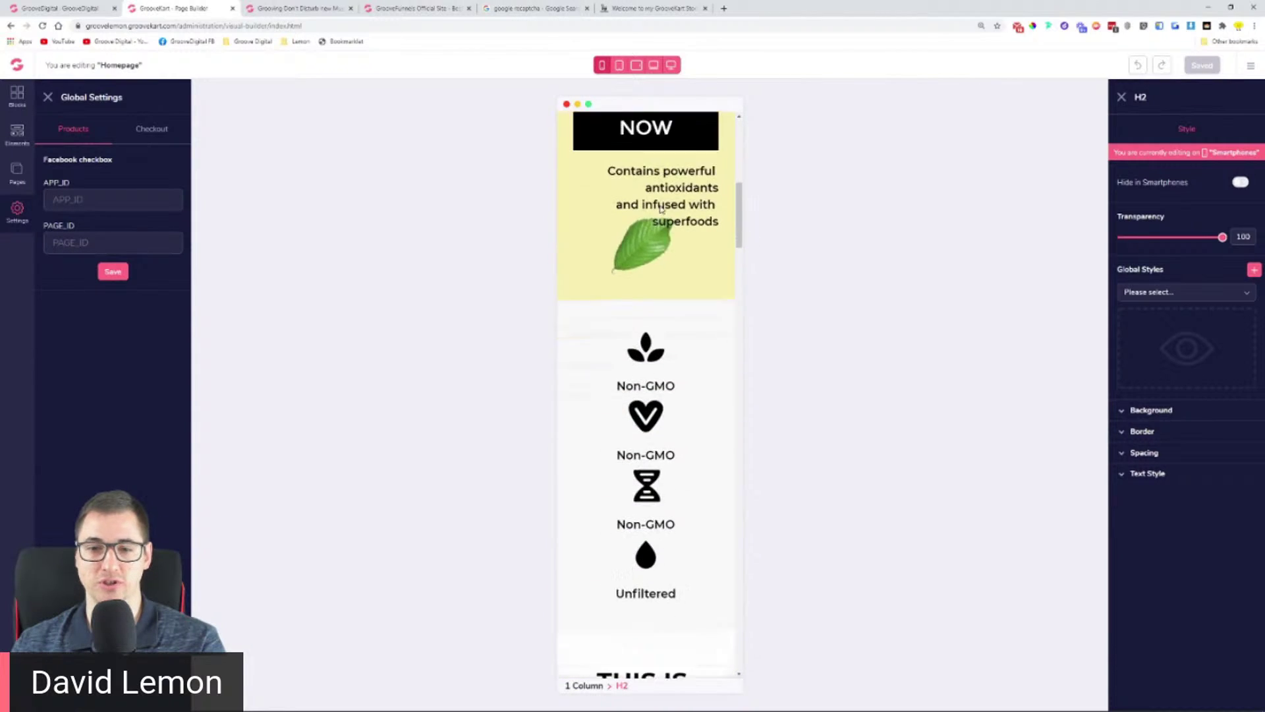
scroll(661, 210, "down", 10)
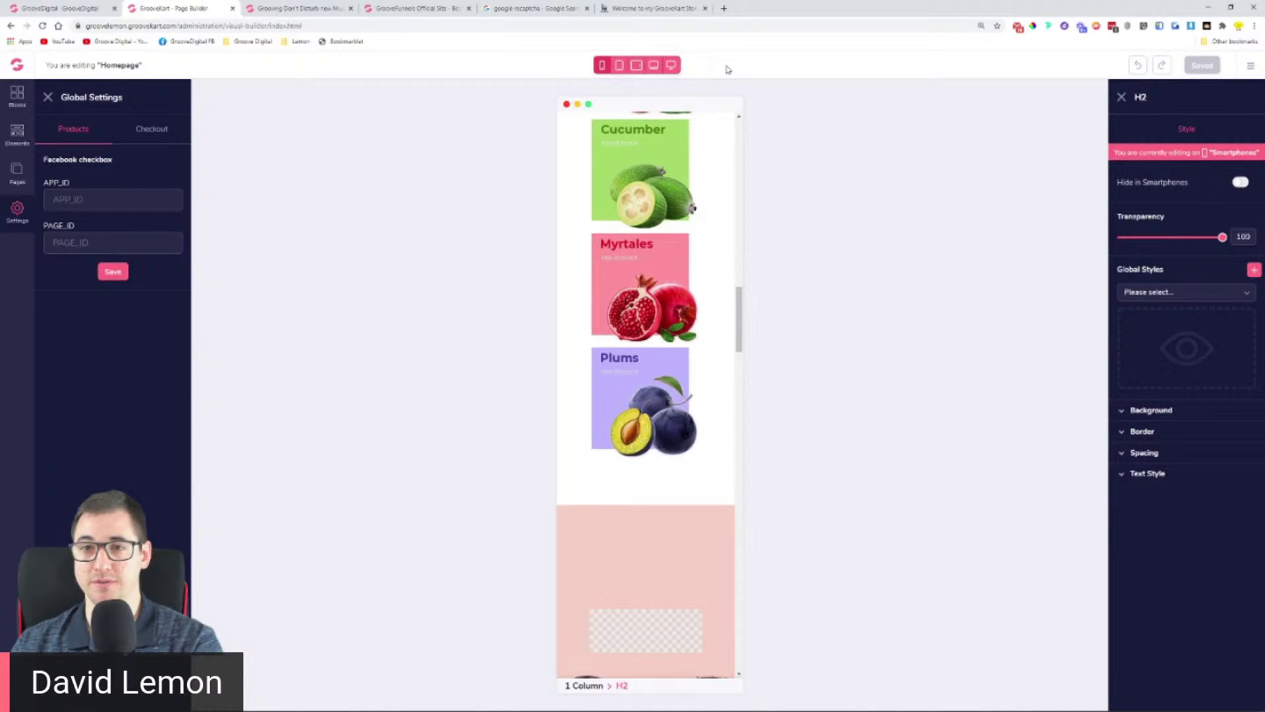
scroll(685, 247, "down", 10)
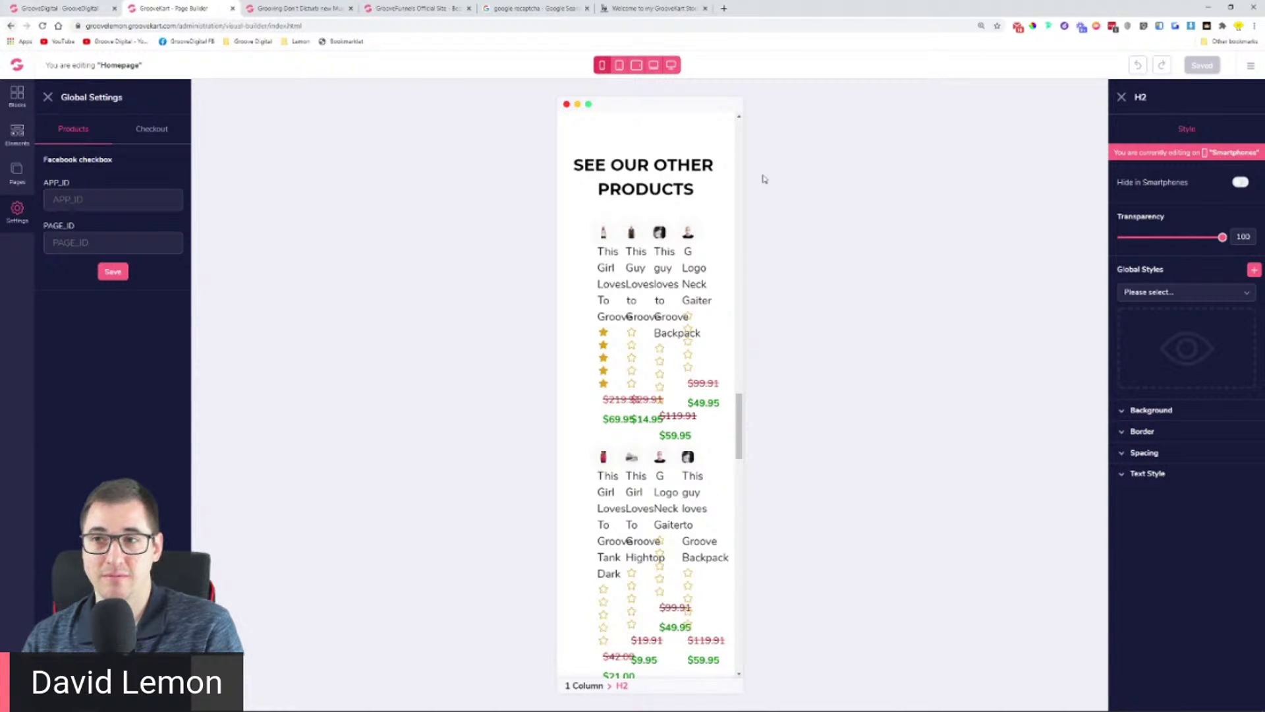
Step: Leave the page builder for the GrooveKart admin panel, view the live storefront from there, and close the storefront page
left_click(1251, 65)
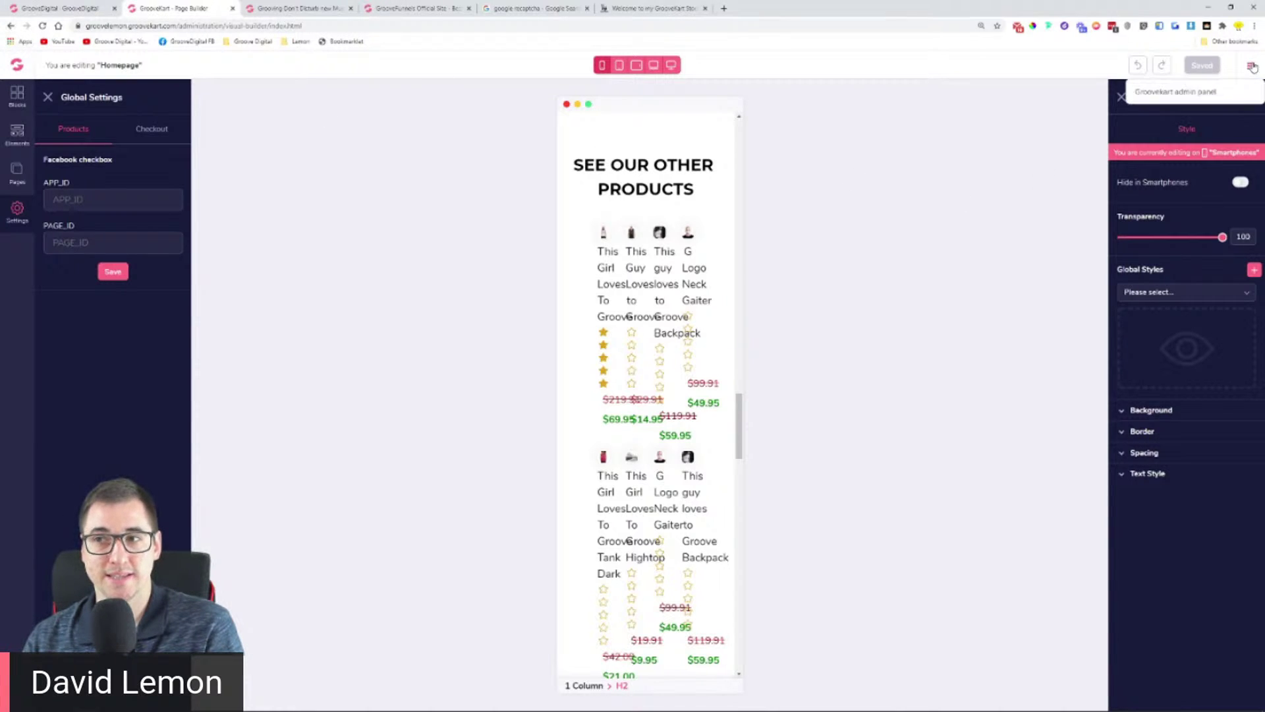
left_click(1185, 95)
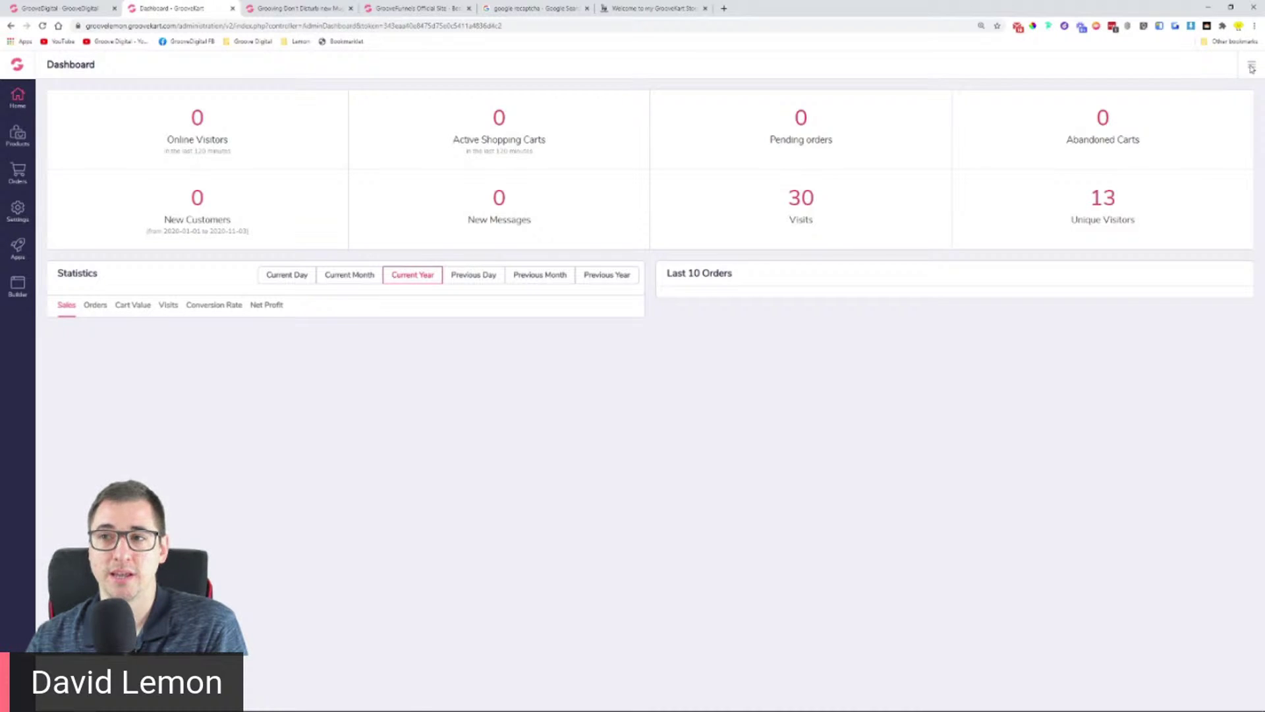
left_click(1252, 67)
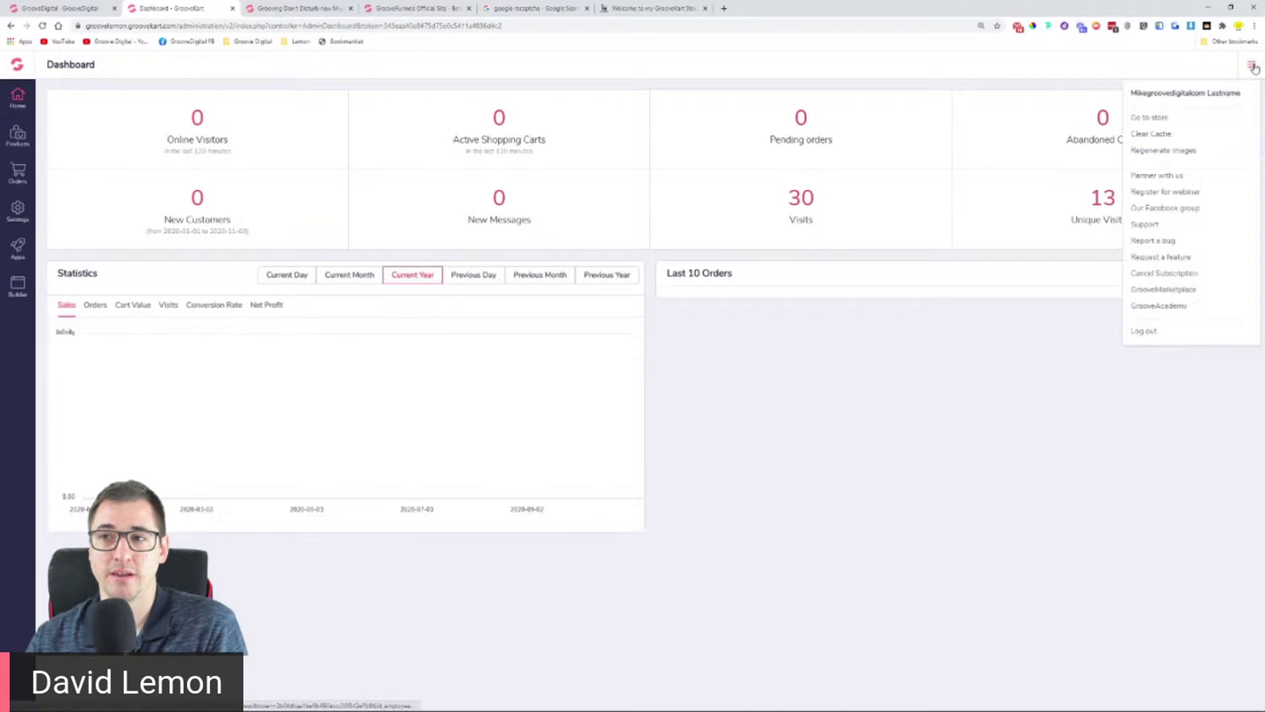
left_click(1145, 122)
left_click(326, 9)
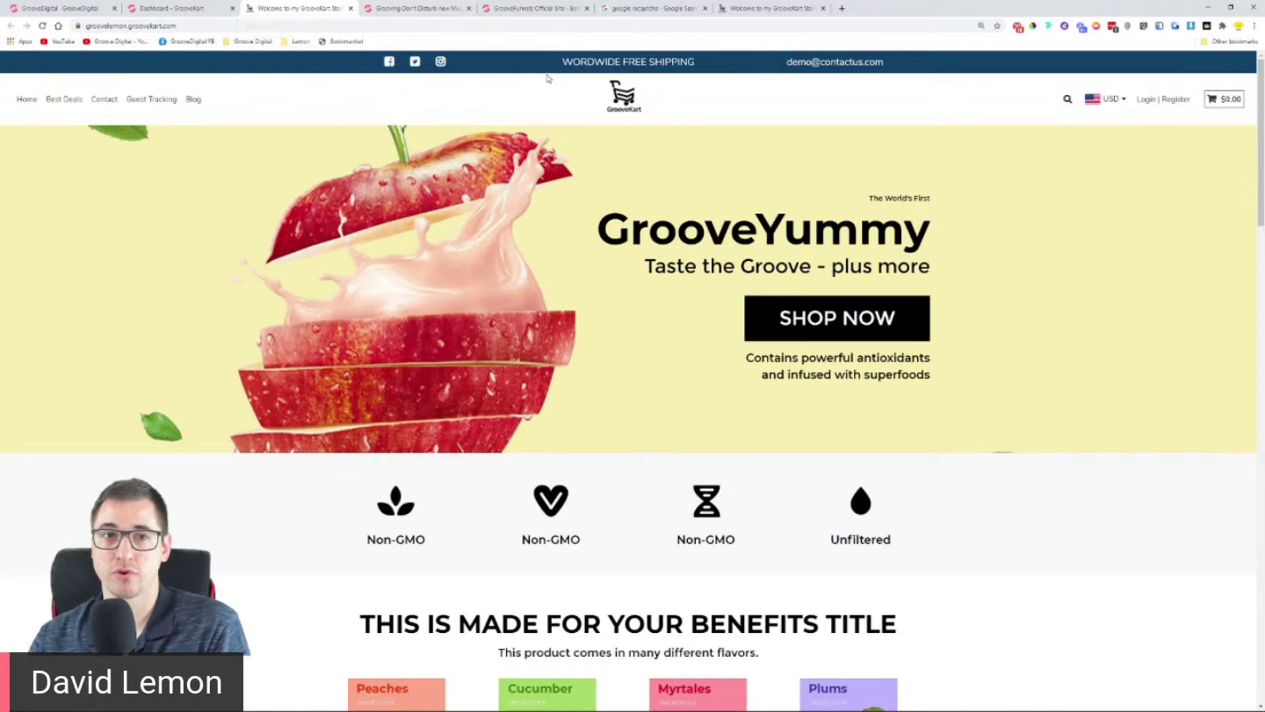
left_click(351, 8)
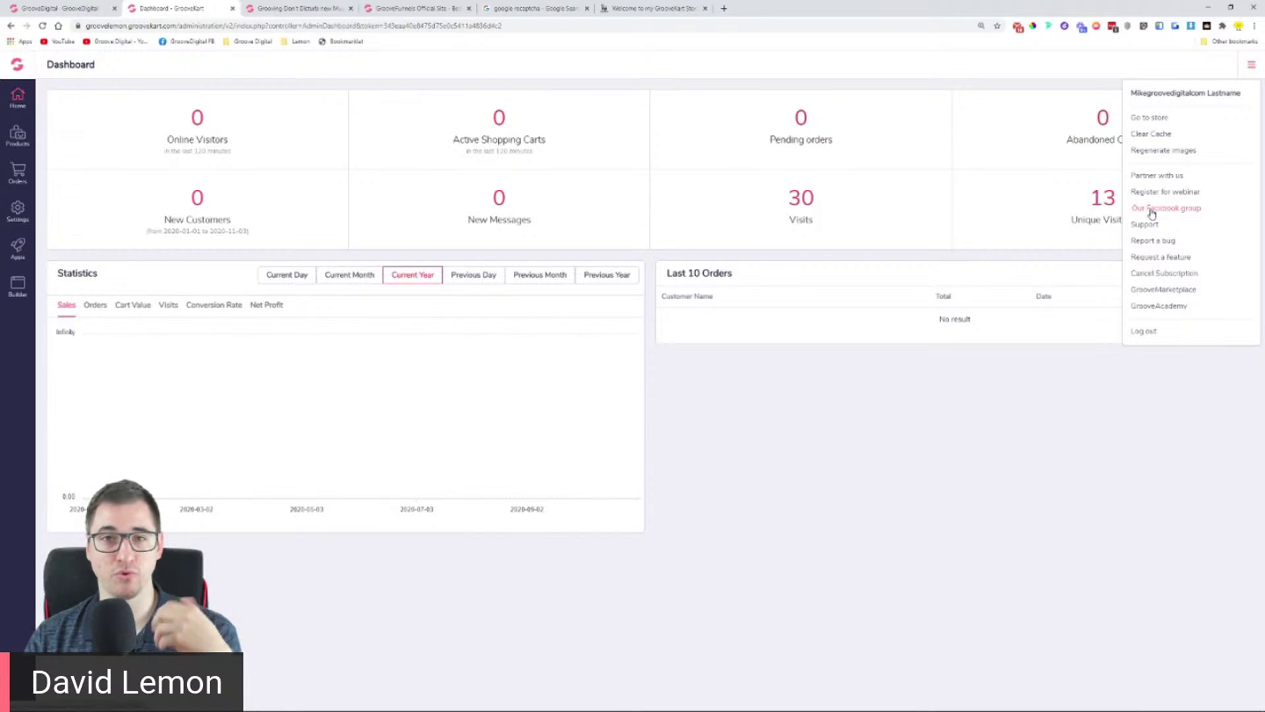
Step: View GrooveKart's affiliate sign-up page through the partner link and close it to return to the dashboard
left_click(1158, 175)
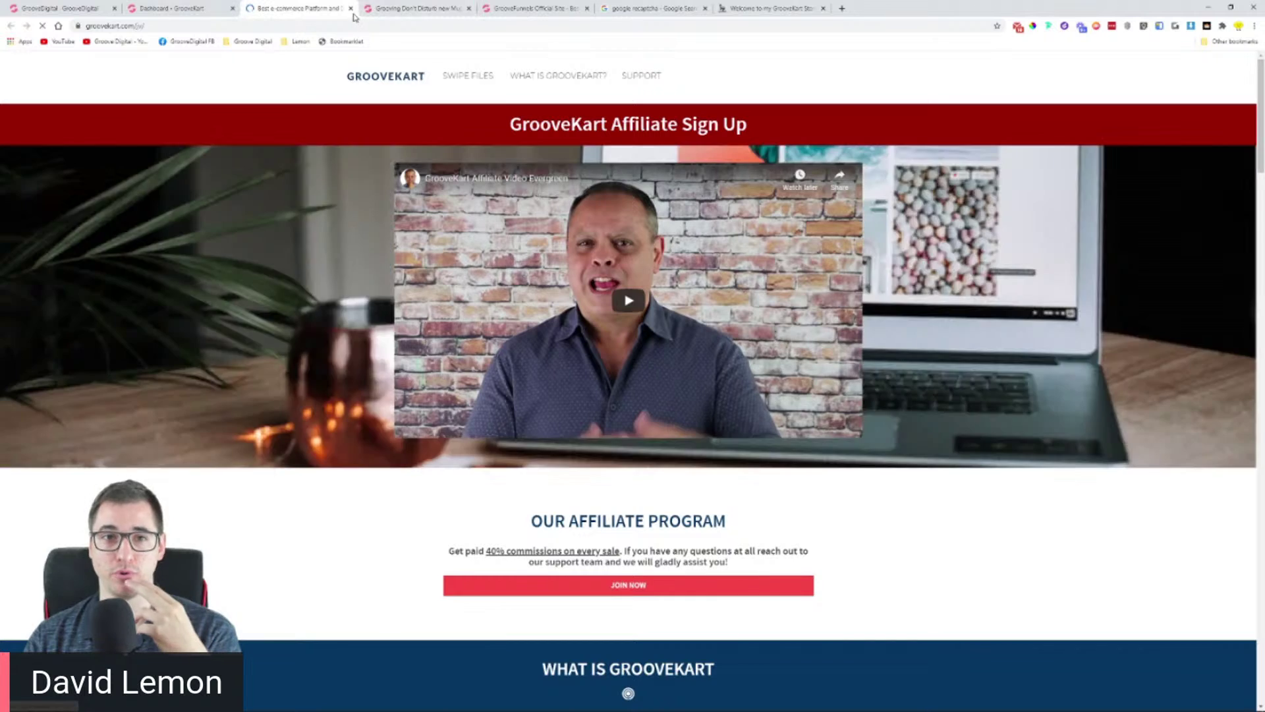
left_click(351, 8)
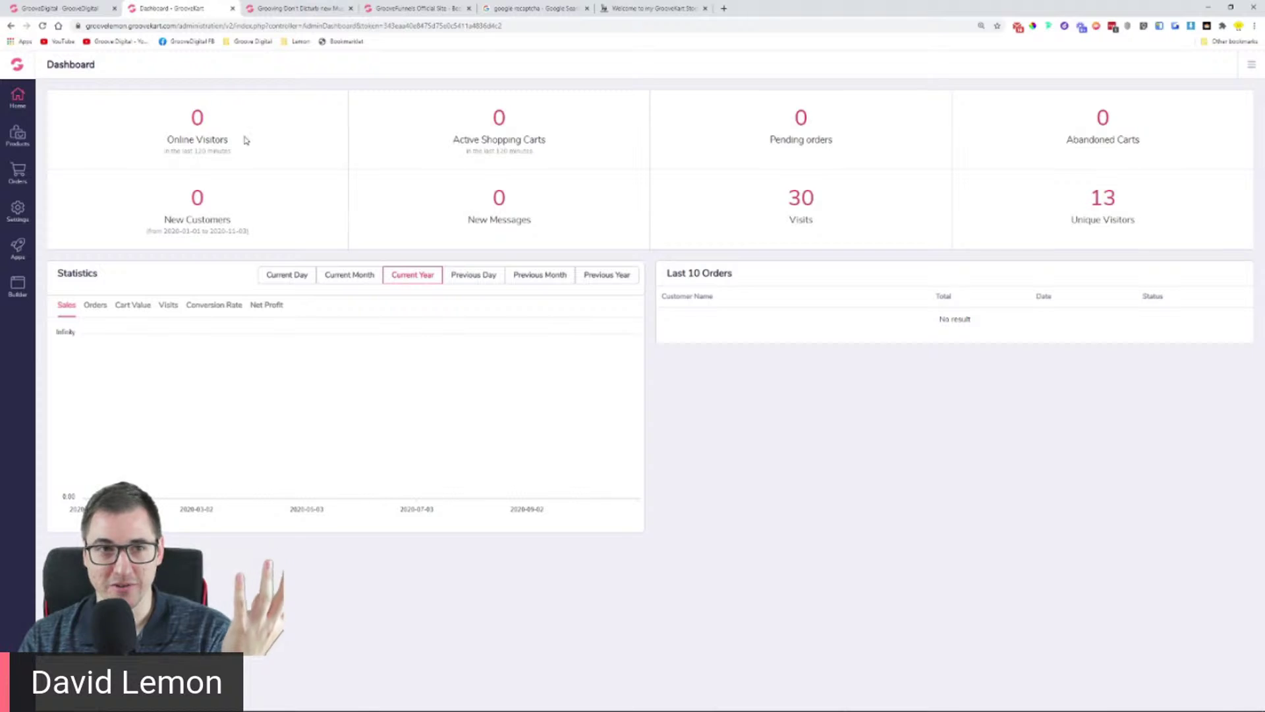
Step: Refresh the dashboard's visitor statistics, close the remaining storefront page in the browser, and return to the dashboard
left_click(42, 26)
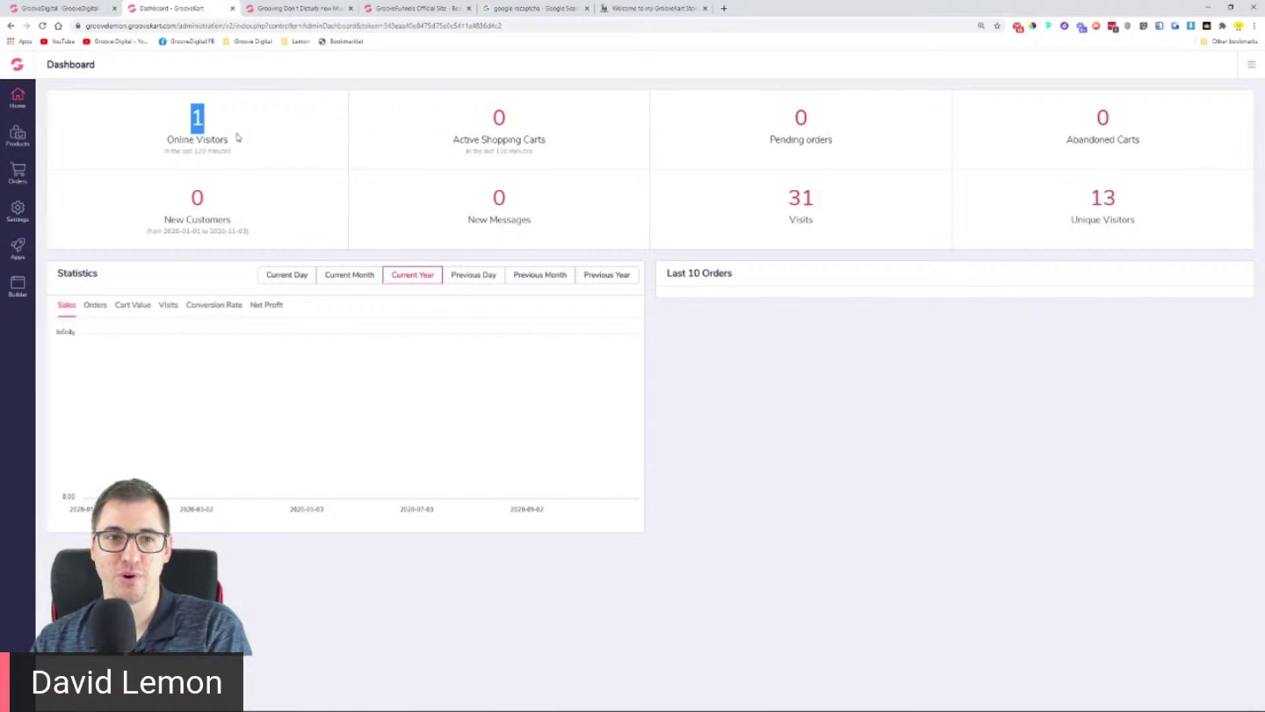
left_click(630, 9)
left_click(705, 8)
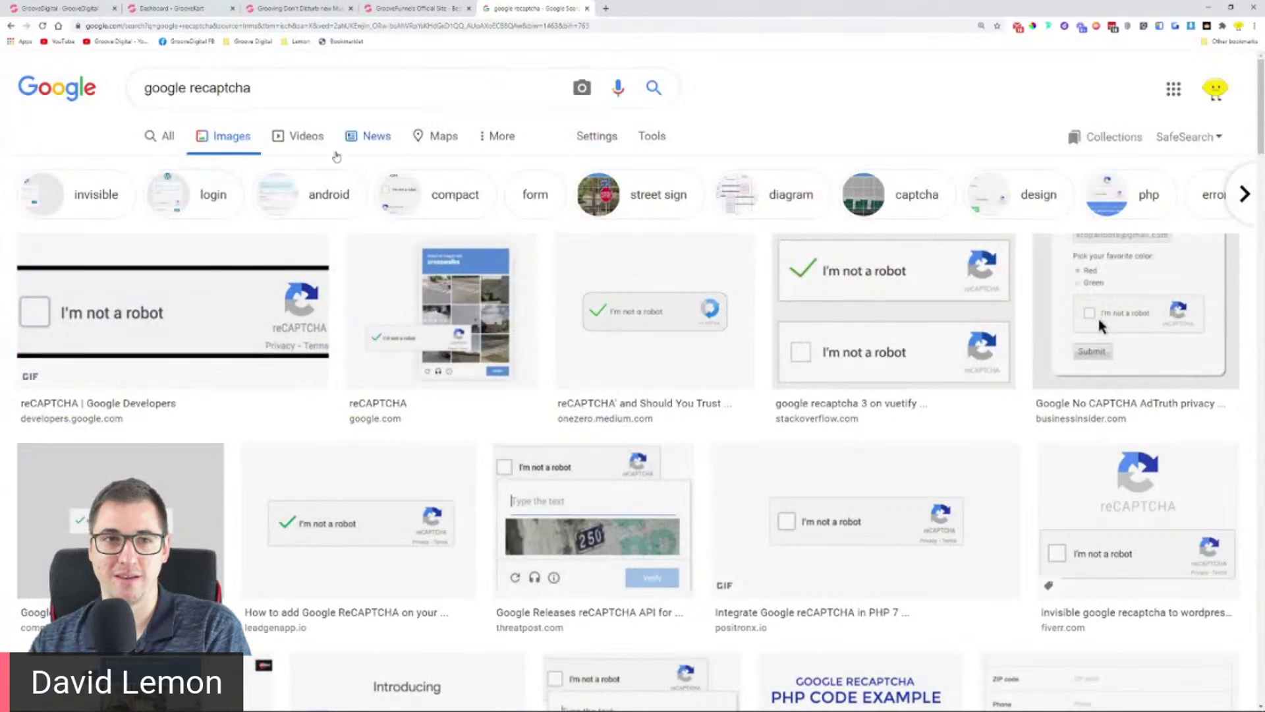
left_click(148, 8)
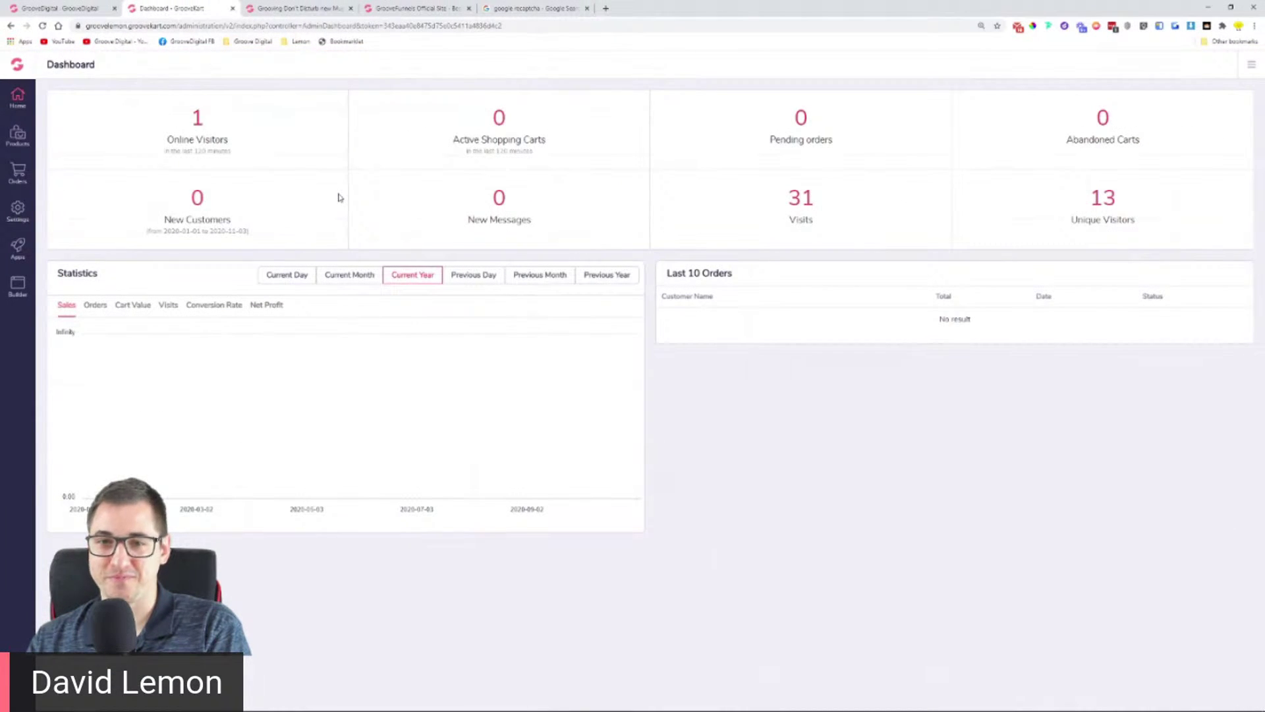